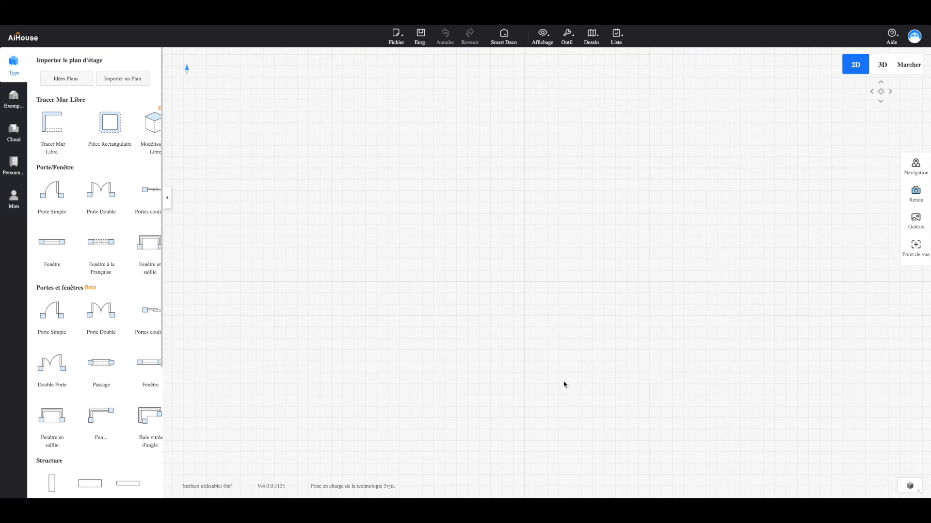
# - Place a square room in the middle of the empty plan using the predefined room shapes
pyautogui.moveTo(565, 384); pyautogui.dragTo(568, 383)
pyautogui.scroll(-4, 97, 445)
pyautogui.click(48, 421)
pyautogui.click(475, 268)
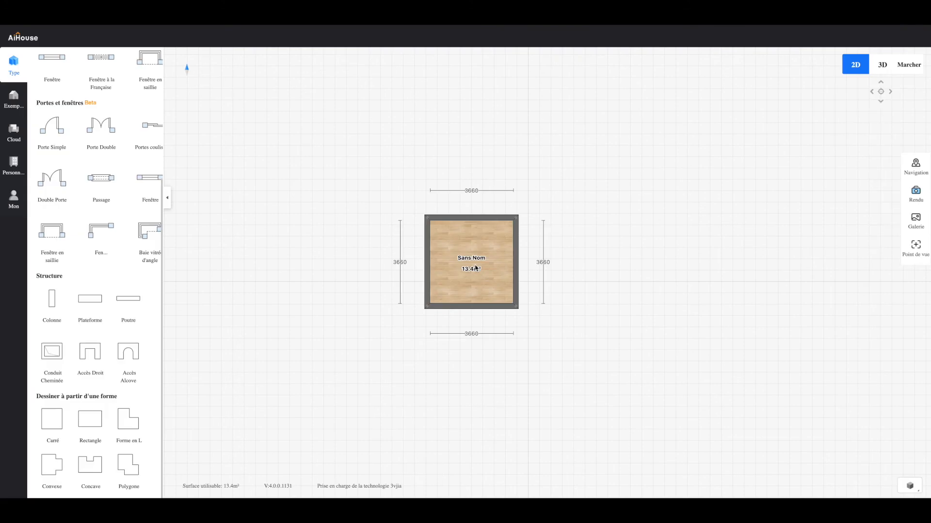
# - Enlarge the room to about 20920 mm wide by 15360 mm deep by moving its walls outward
pyautogui.moveTo(486, 218); pyautogui.dragTo(486, 100)
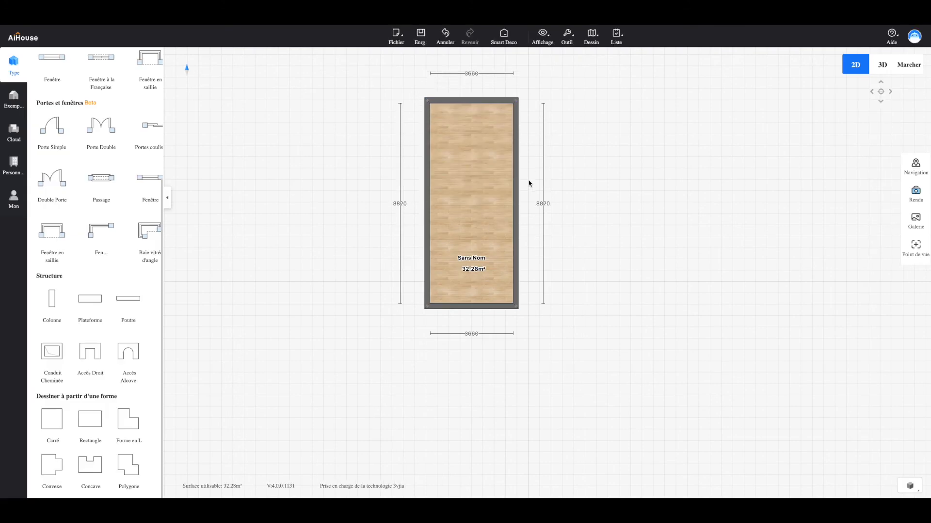
pyautogui.moveTo(518, 191); pyautogui.dragTo(668, 197)
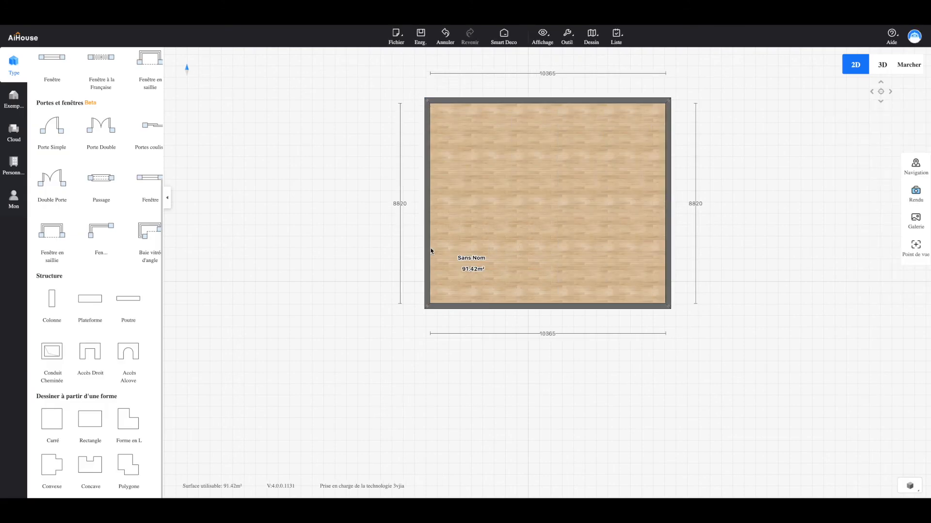
pyautogui.moveTo(427, 248); pyautogui.dragTo(331, 249)
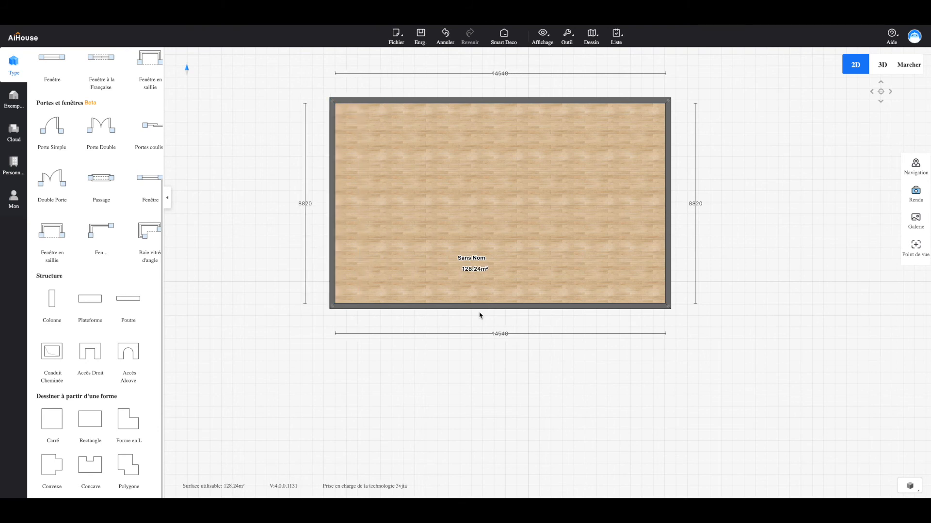
pyautogui.moveTo(484, 304); pyautogui.dragTo(465, 455)
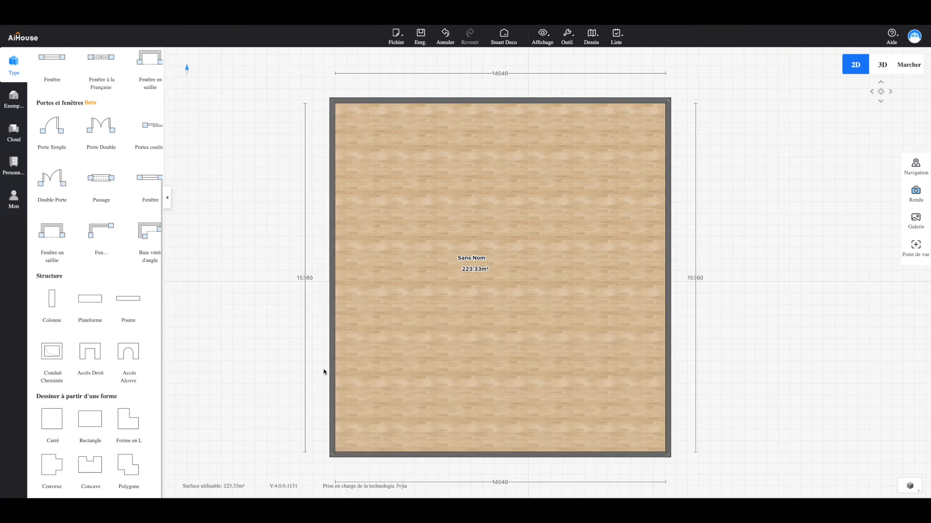
pyautogui.moveTo(334, 327); pyautogui.dragTo(258, 318)
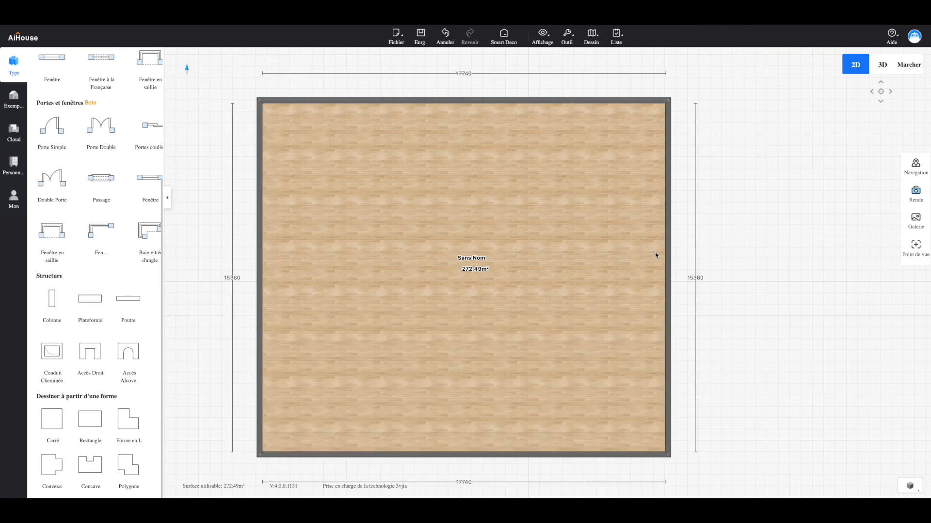
pyautogui.moveTo(665, 251); pyautogui.dragTo(740, 253)
# - Move the upper, left and lower walls outward so the room measures about 23240 by 20280 mm
pyautogui.scroll(3, 526, 127)
pyautogui.scroll(-3, 526, 125)
pyautogui.moveTo(523, 122); pyautogui.dragTo(513, 91)
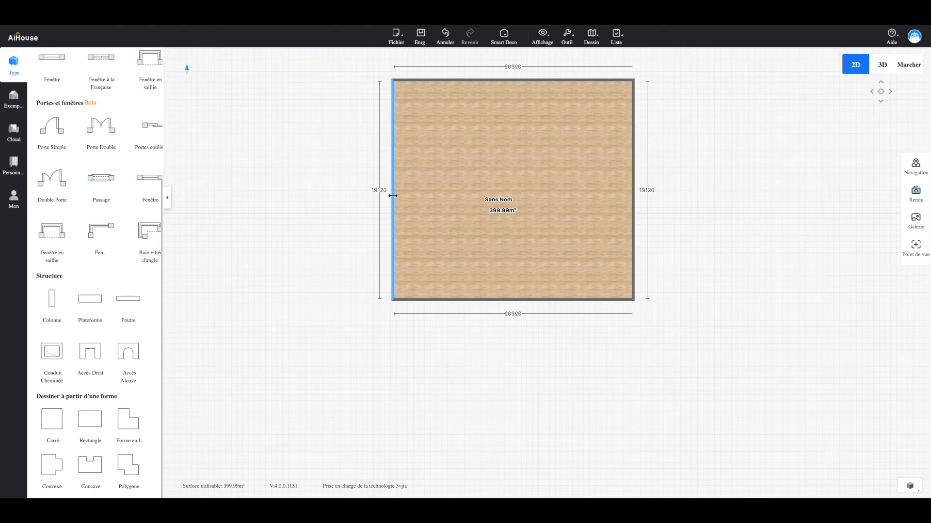
pyautogui.moveTo(393, 193); pyautogui.dragTo(365, 193)
pyautogui.moveTo(489, 301); pyautogui.dragTo(490, 314)
# - View the room in 3D, and set the current floor height to 8000 mm in the wall parameters
pyautogui.click(882, 64)
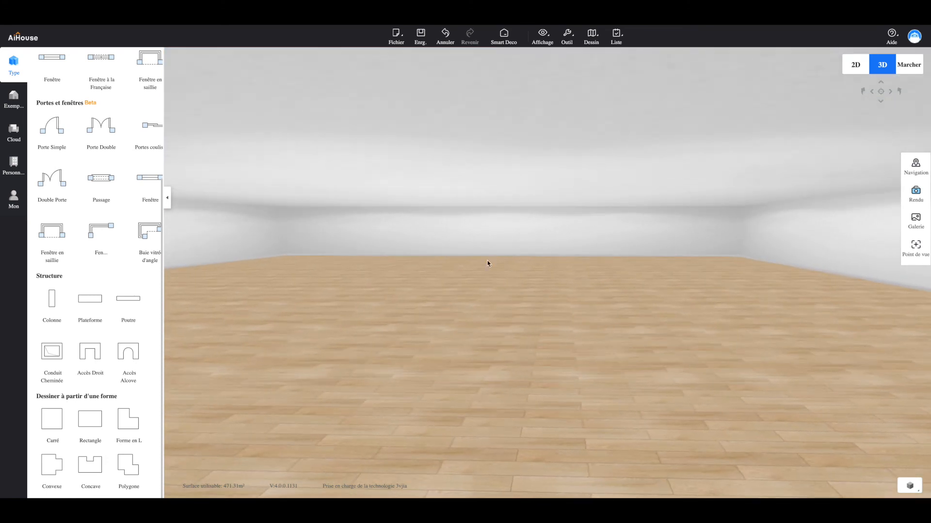
pyautogui.scroll(5, 486, 263)
pyautogui.moveTo(486, 263); pyautogui.dragTo(491, 254)
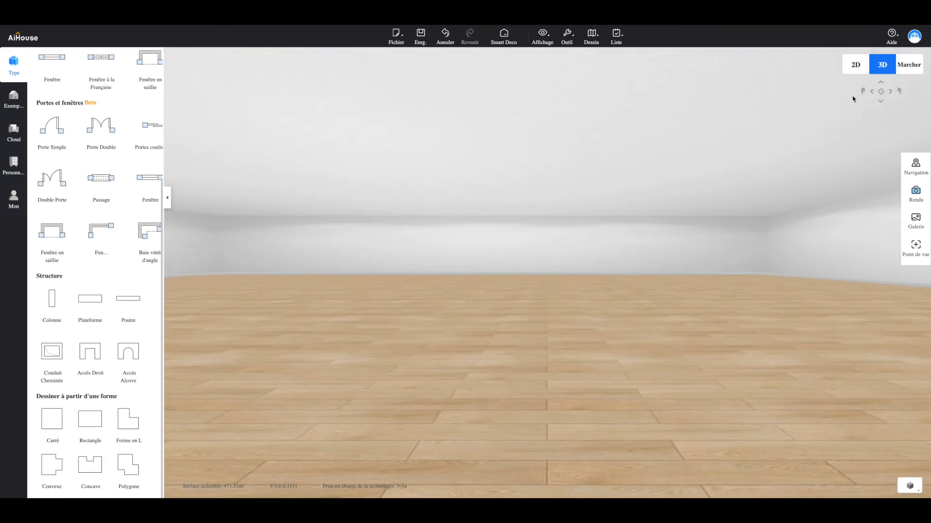
pyautogui.click(863, 69)
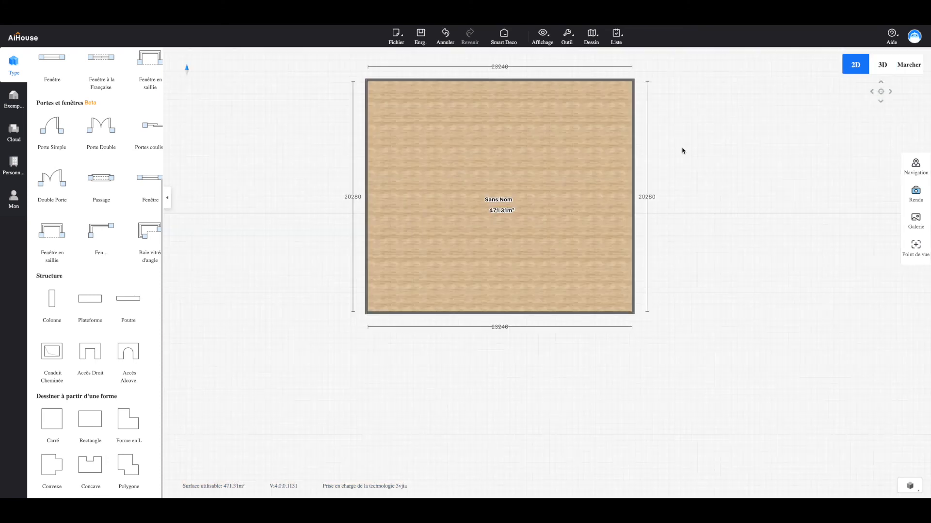
pyautogui.click(633, 158)
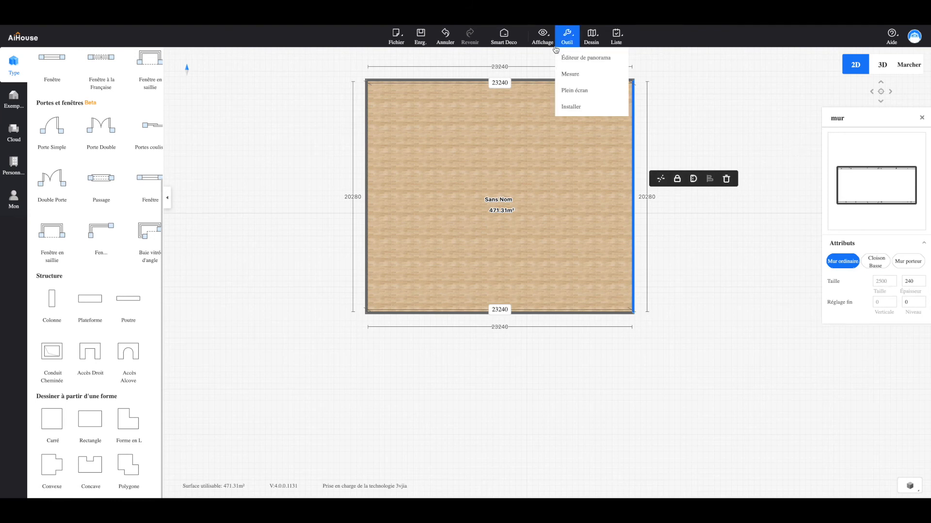
pyautogui.moveTo(572, 48)
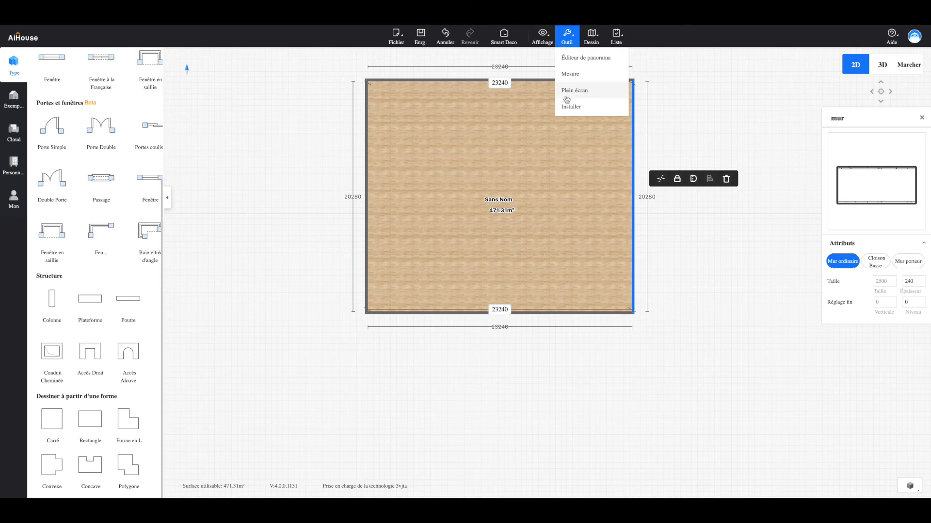
pyautogui.click(570, 108)
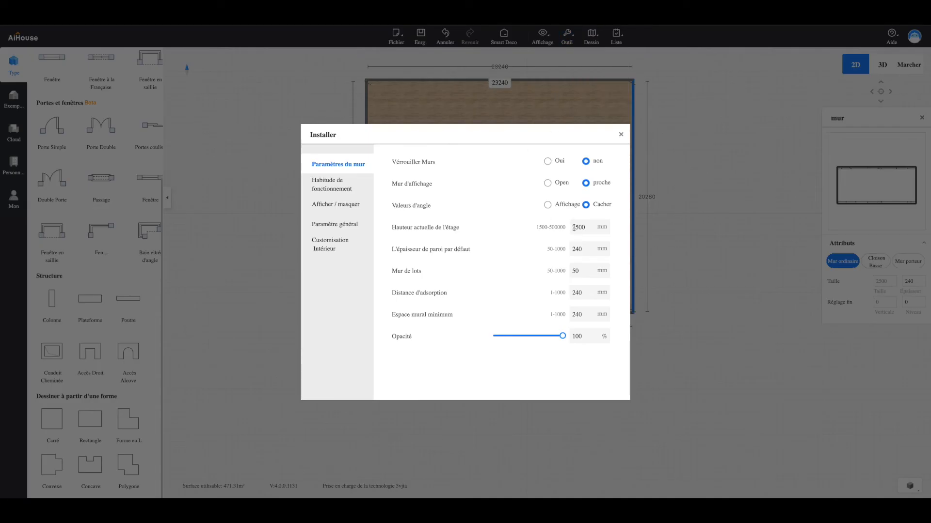
pyautogui.doubleClick(578, 228)
pyautogui.write('8000')
pyautogui.press('Return')
pyautogui.click(621, 134)
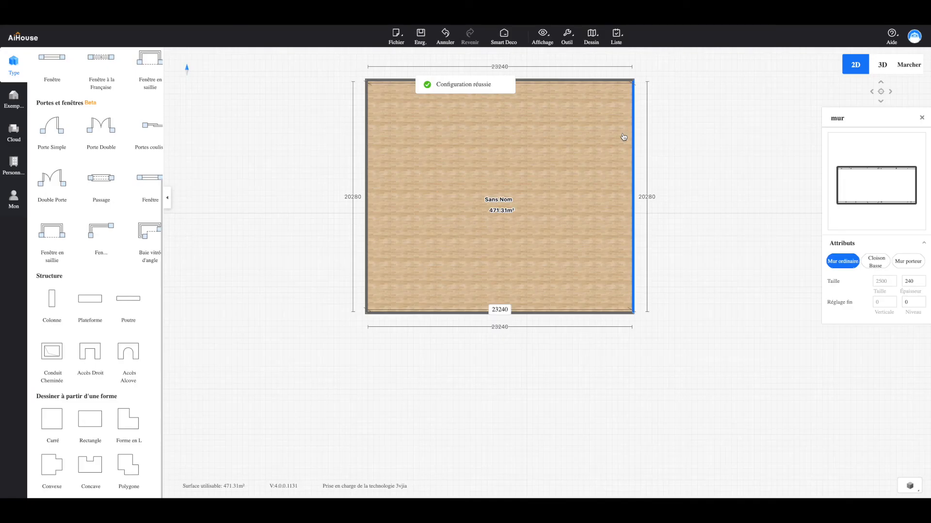
# - Check the wall height in 3D, and replace the 8000 mm current floor height with a larger value in the wall parameters
pyautogui.click(883, 65)
pyautogui.moveTo(637, 275)
pyautogui.mouseDown()
pyautogui.moveTo(639, 263)
pyautogui.moveTo(630, 278)
pyautogui.moveTo(646, 280)
pyautogui.mouseUp()
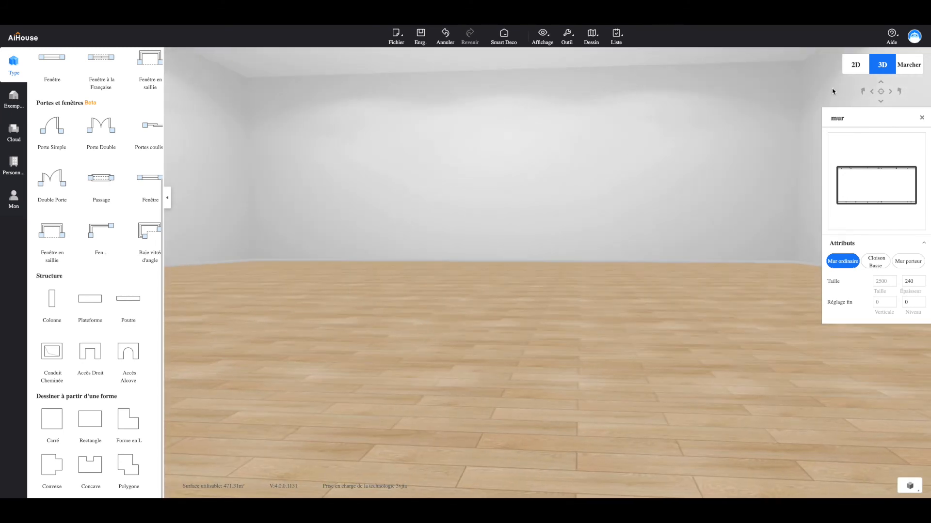
pyautogui.click(854, 68)
pyautogui.click(635, 167)
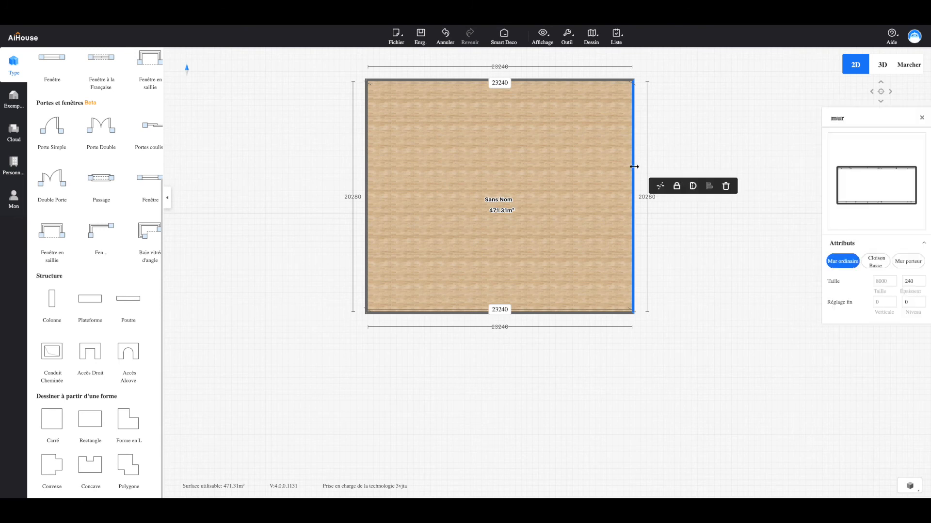
pyautogui.click(570, 43)
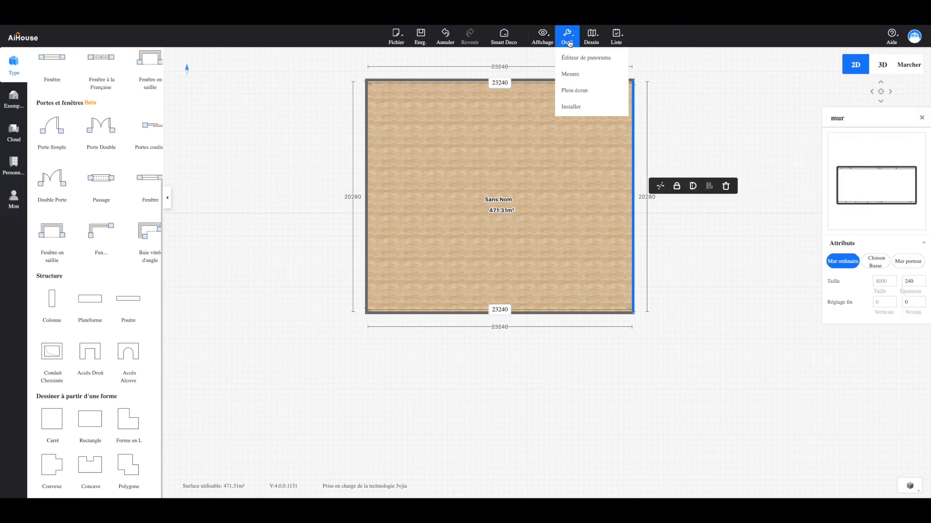
pyautogui.click(574, 107)
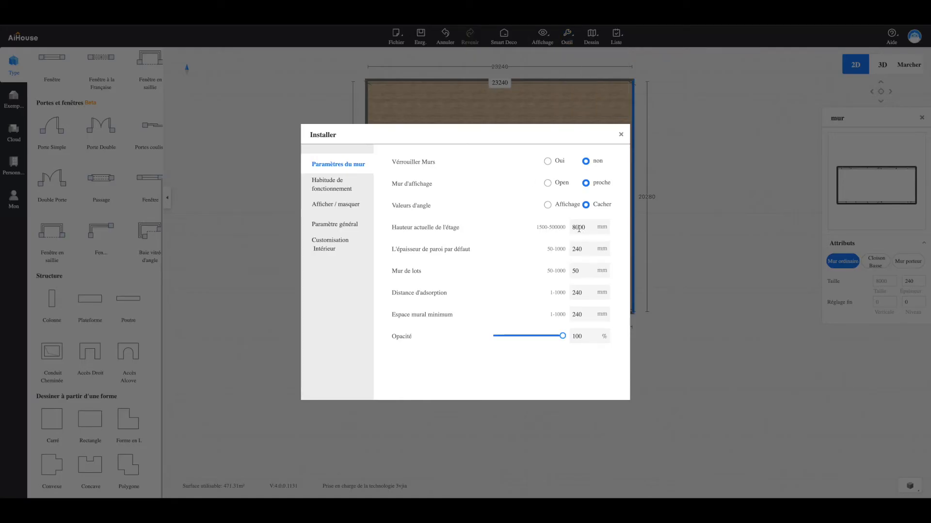
pyautogui.moveTo(577, 228); pyautogui.dragTo(566, 228)
pyautogui.write('2')
pyautogui.press('Return')
pyautogui.click(591, 226)
pyautogui.write('0')
pyautogui.press('Return')
pyautogui.click(621, 134)
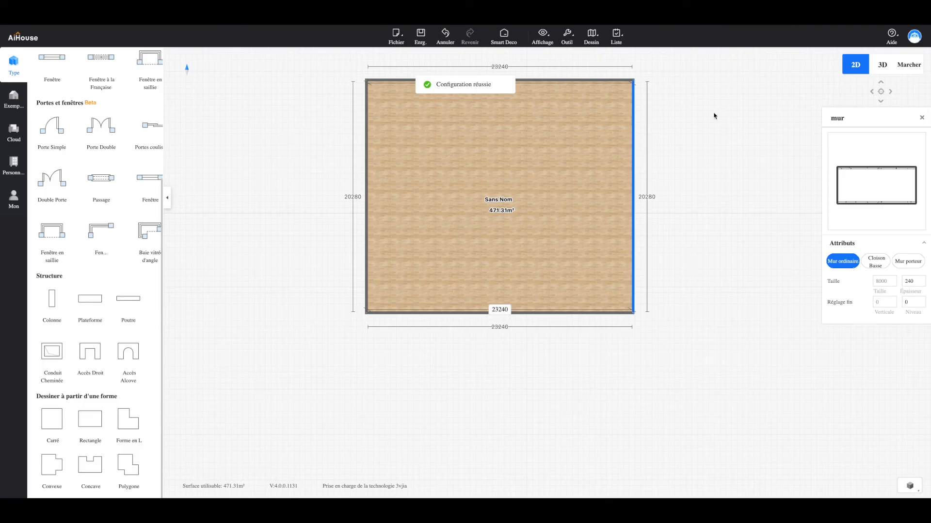
# - Inspect the room's height in the 3D view, and nudge the room label slightly upward in the 2D plan
pyautogui.click(874, 72)
pyautogui.scroll(5, 582, 301)
pyautogui.scroll(-5, 580, 315)
pyautogui.moveTo(580, 316); pyautogui.dragTo(347, 326)
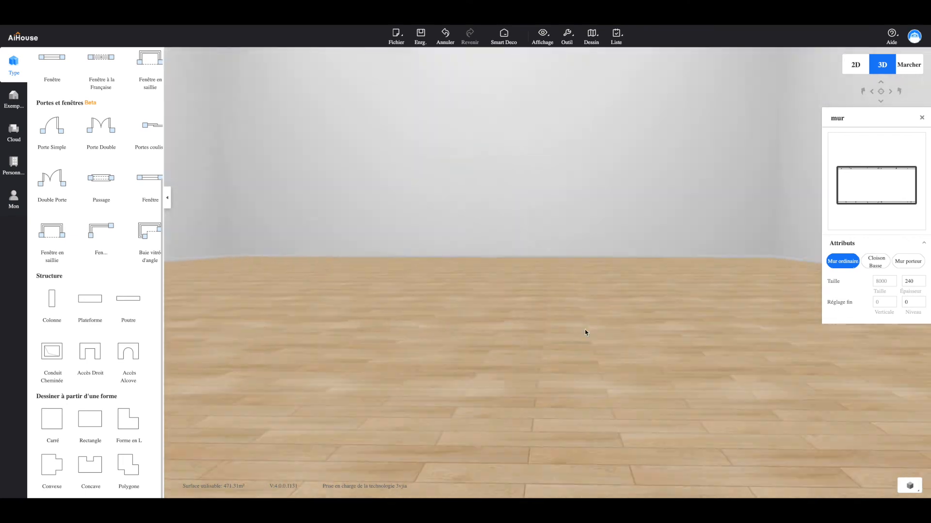
pyautogui.moveTo(700, 333); pyautogui.dragTo(774, 234)
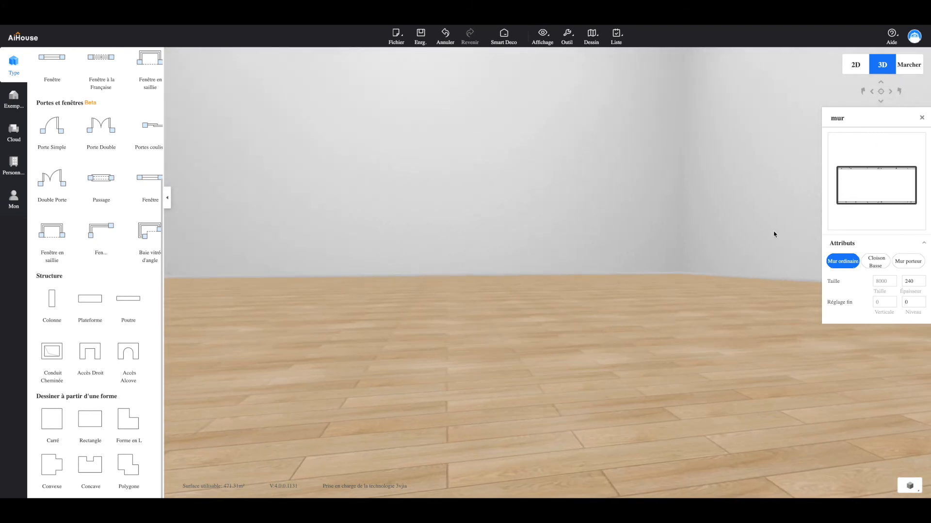
pyautogui.click(856, 67)
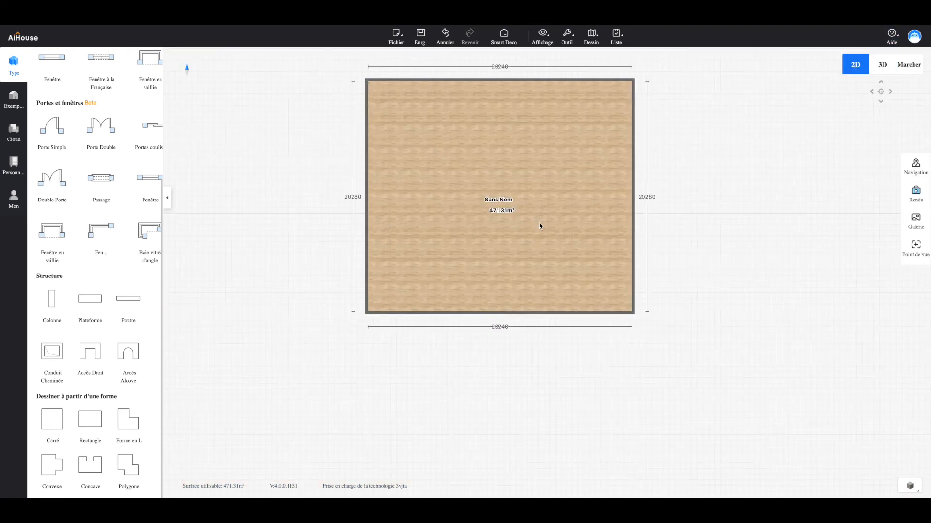
pyautogui.moveTo(503, 190); pyautogui.dragTo(500, 196)
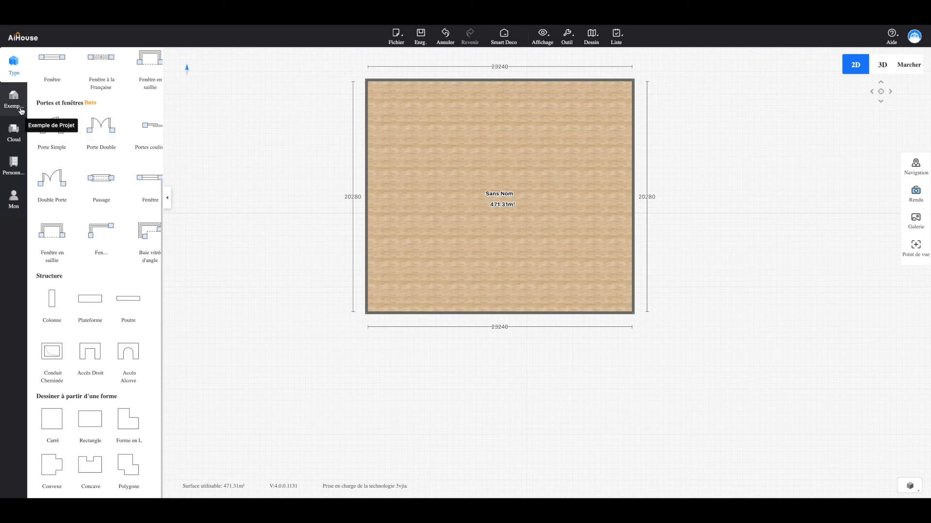
# - Insert the blue daytime city skyline from the public library's window landscapes into the room
pyautogui.click(14, 130)
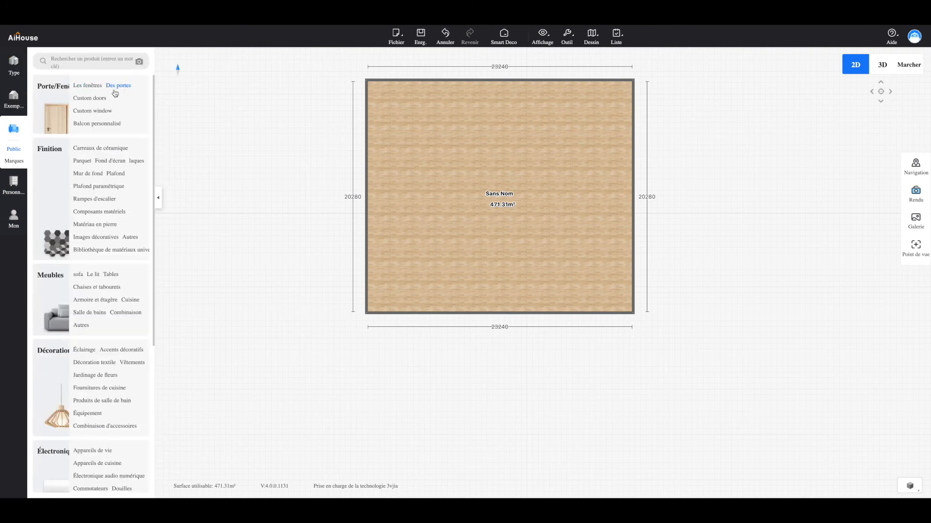
pyautogui.click(87, 86)
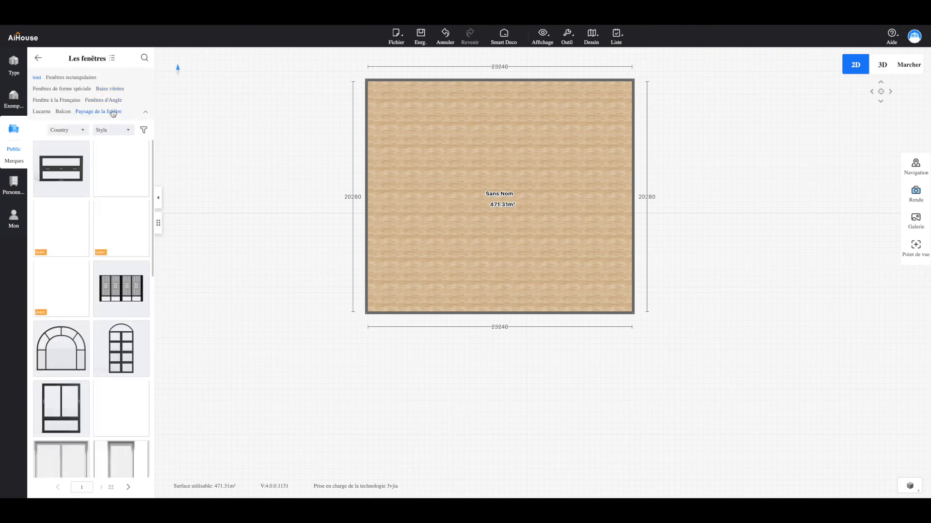
pyautogui.click(113, 112)
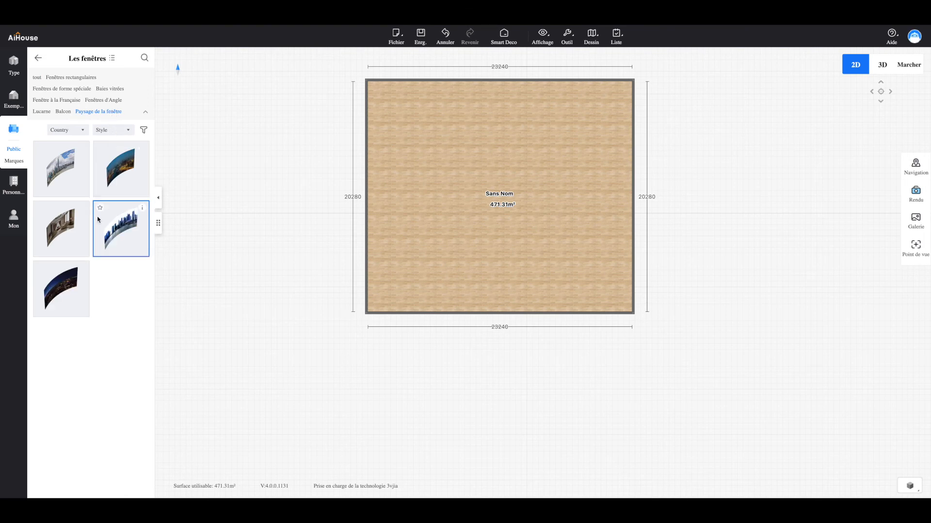
pyautogui.moveTo(116, 226); pyautogui.dragTo(457, 197)
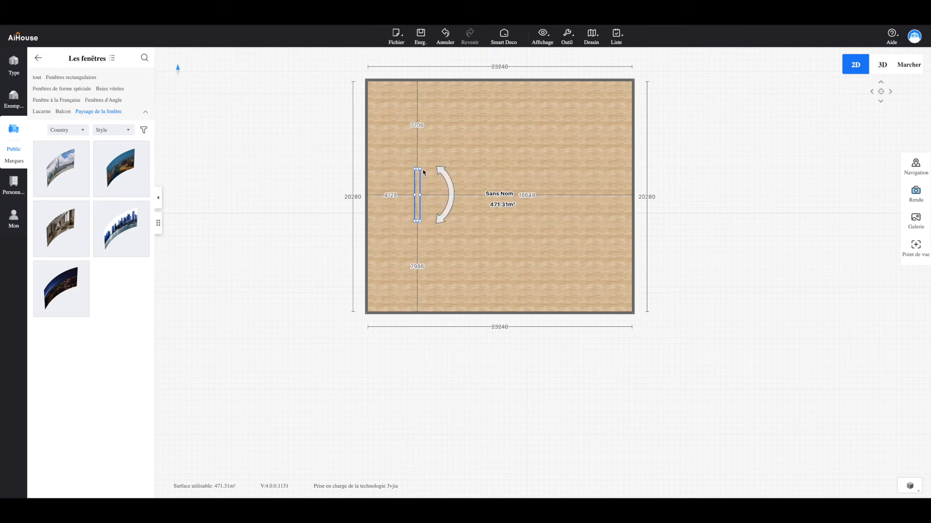
# - Enlarge the skyline landscape to about 20131 by 2036 mm and fit it along the room's left wall
pyautogui.moveTo(420, 168); pyautogui.dragTo(549, 71)
pyautogui.moveTo(422, 135); pyautogui.dragTo(377, 220)
pyautogui.moveTo(386, 152); pyautogui.dragTo(435, 90)
# - Stretch the skyline landscape upward in the 3D view to a height of about 8636 mm
pyautogui.click(891, 71)
pyautogui.moveTo(640, 236); pyautogui.dragTo(472, 235, button='right')
pyautogui.moveTo(484, 267); pyautogui.dragTo(429, 272, button='right')
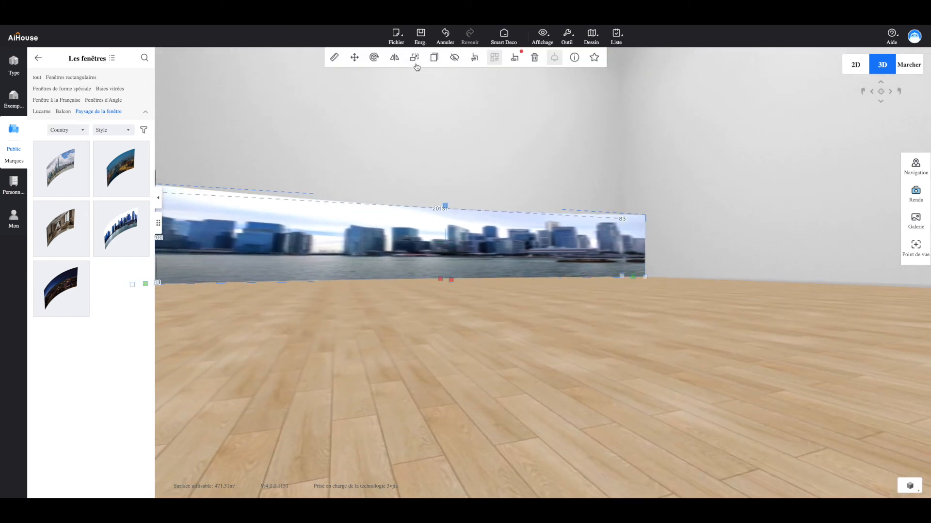
pyautogui.moveTo(444, 205); pyautogui.dragTo(472, 60)
pyautogui.moveTo(451, 183); pyautogui.dragTo(394, 203, button='right')
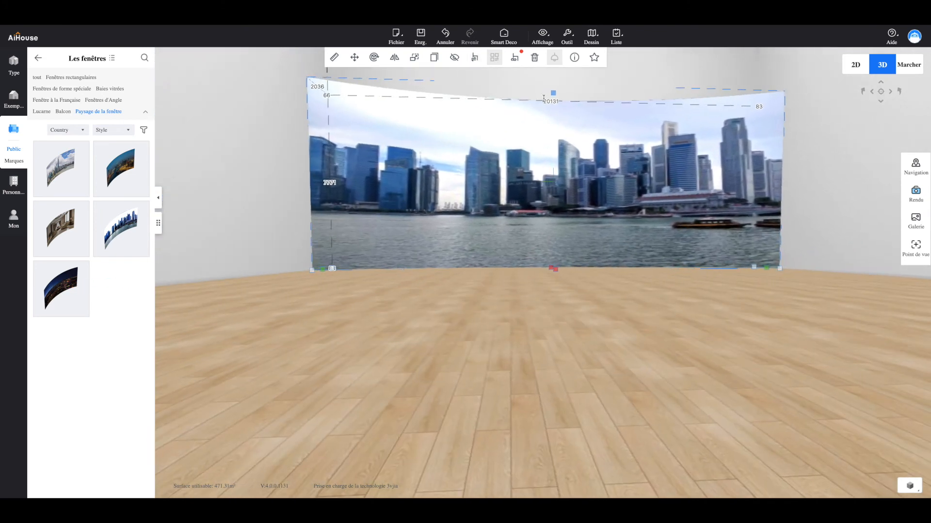
pyautogui.moveTo(553, 93); pyautogui.dragTo(555, 73)
# - Duplicate the skyline landscape from the left wall in the 2D plan
pyautogui.click(855, 64)
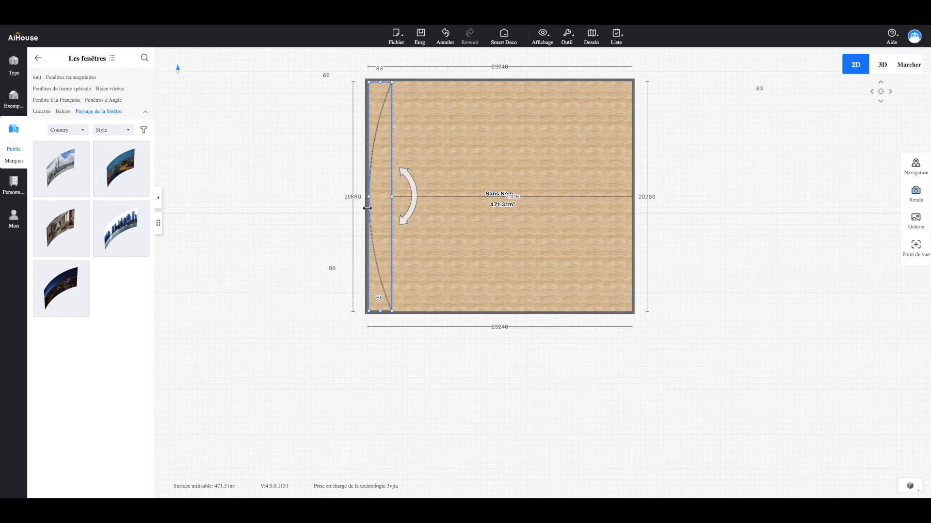
pyautogui.click(371, 228)
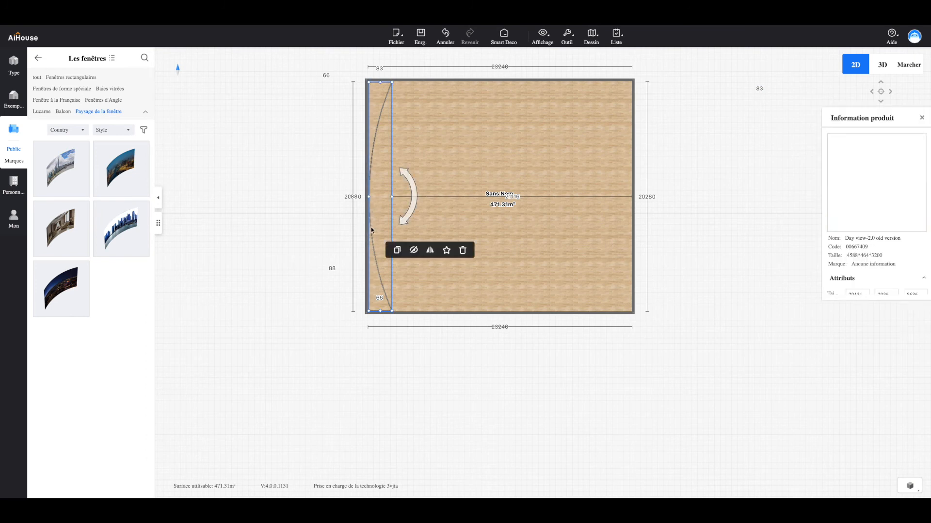
pyautogui.click(397, 250)
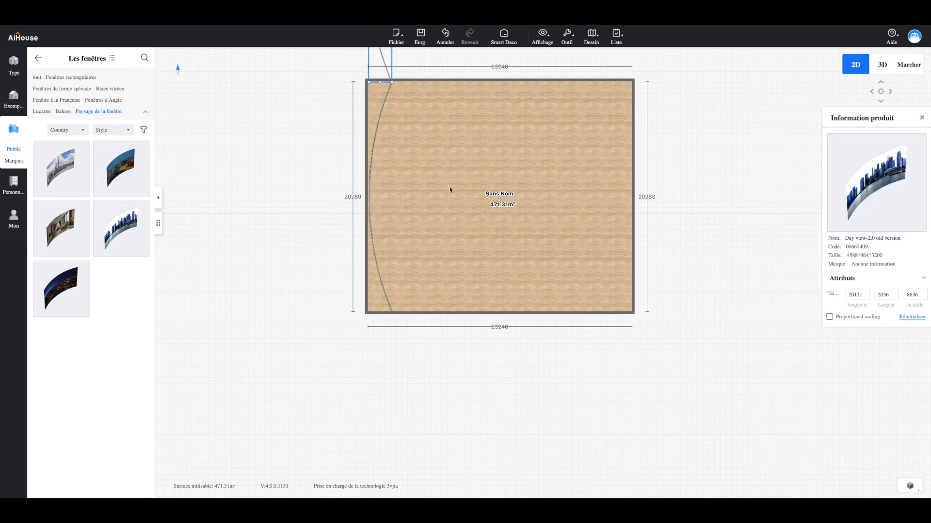
# - Rotate the copied skyline landscape by 90° and place it inside the room along the upper wall
pyautogui.scroll(3, 475, 155)
pyautogui.scroll(-3, 476, 156)
pyautogui.moveTo(485, 71); pyautogui.dragTo(448, 197)
pyautogui.click(357, 199)
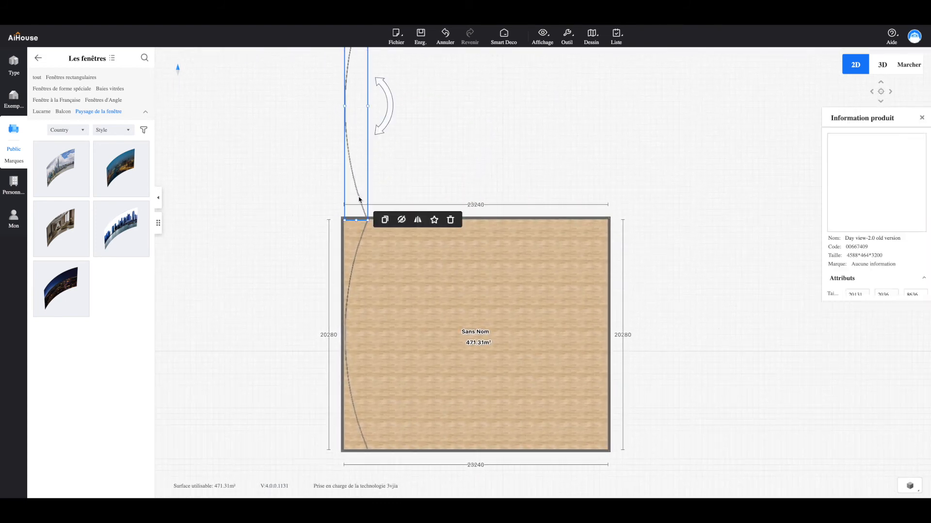
pyautogui.moveTo(387, 93); pyautogui.dragTo(359, 188)
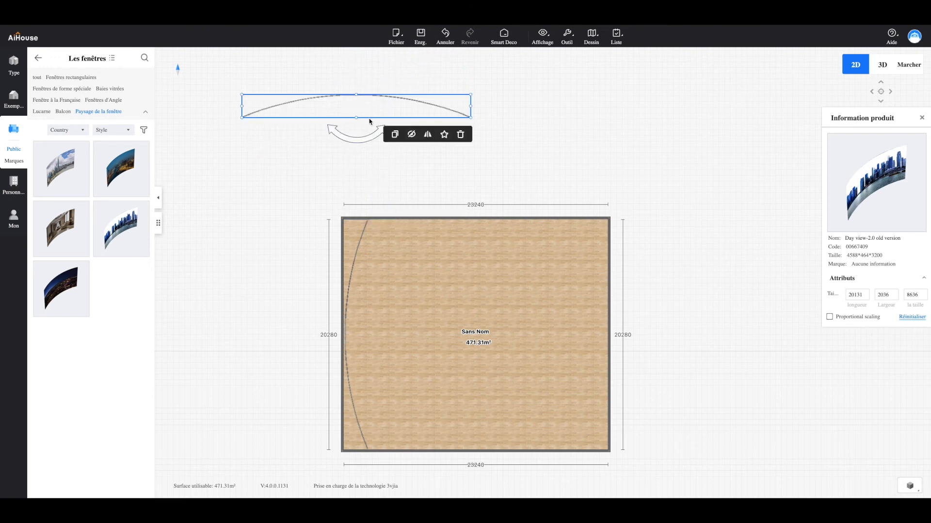
pyautogui.moveTo(369, 114); pyautogui.dragTo(365, 243)
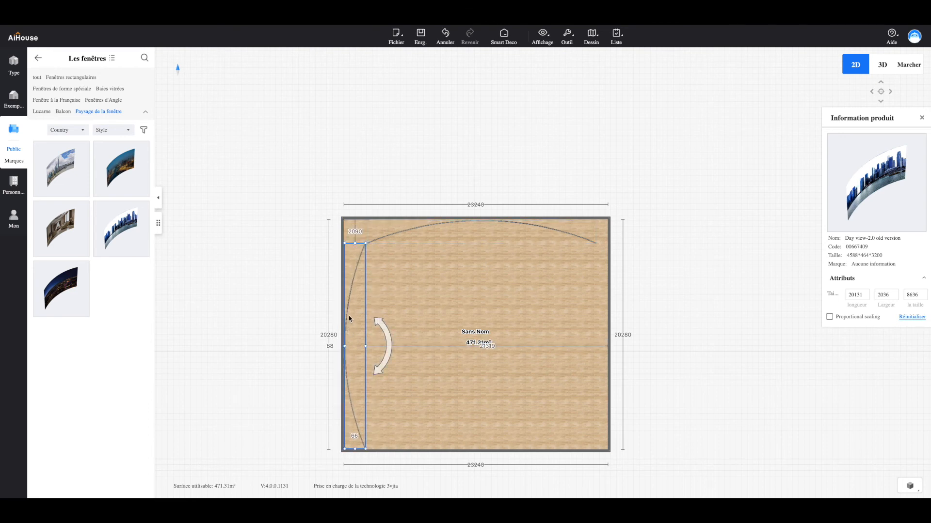
# - Duplicate the left skyline landscape, turn the copy to face the opposite way and place it along the room's right wall
pyautogui.click(374, 335)
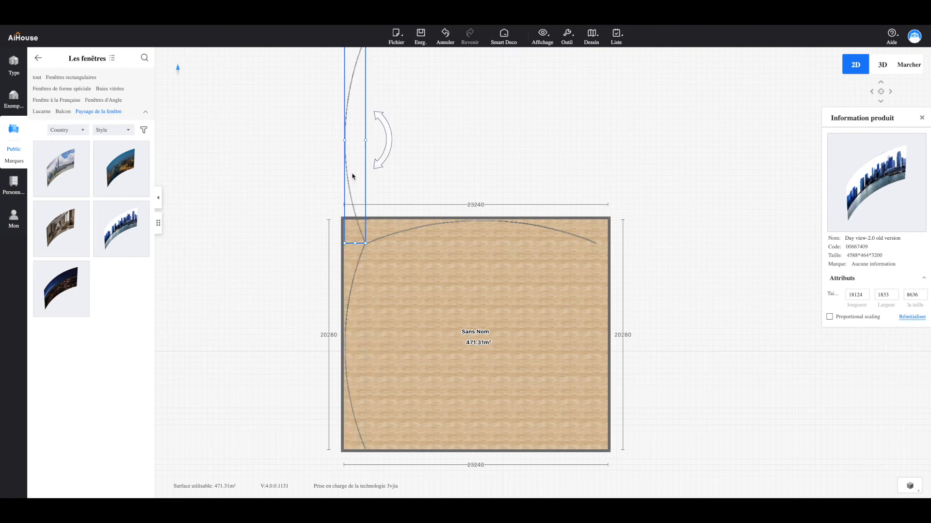
pyautogui.moveTo(364, 141); pyautogui.dragTo(509, 349)
pyautogui.moveTo(591, 337); pyautogui.dragTo(613, 332)
# - Move the upper skyline landscape to about 359 mm from the upper wall, toward the left landscape's end
pyautogui.click(554, 233)
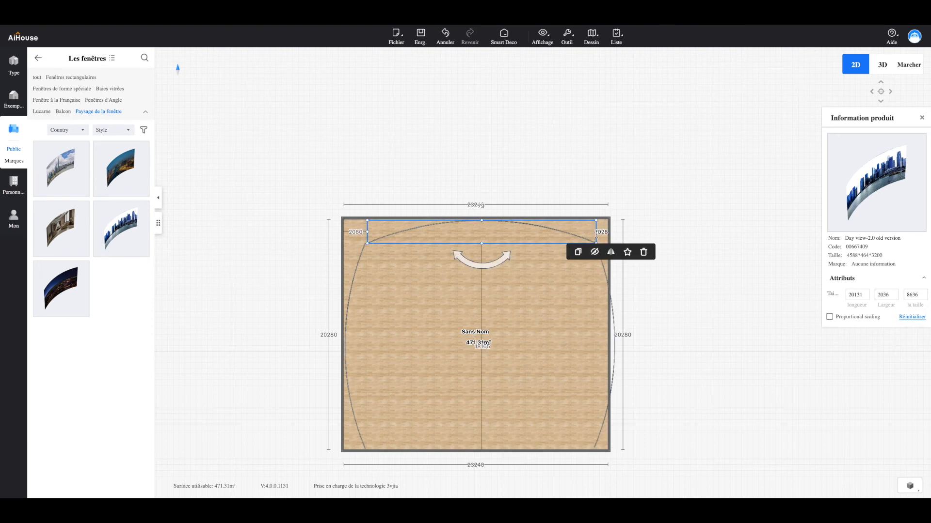
pyautogui.click(638, 219)
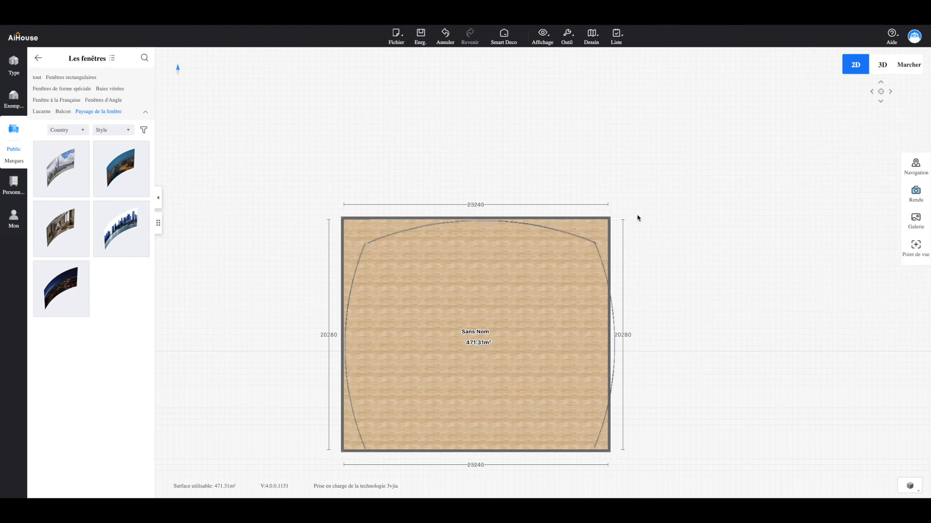
pyautogui.click(409, 232)
pyautogui.moveTo(409, 231)
pyautogui.mouseDown()
pyautogui.moveTo(401, 228)
pyautogui.moveTo(408, 233)
pyautogui.mouseUp()
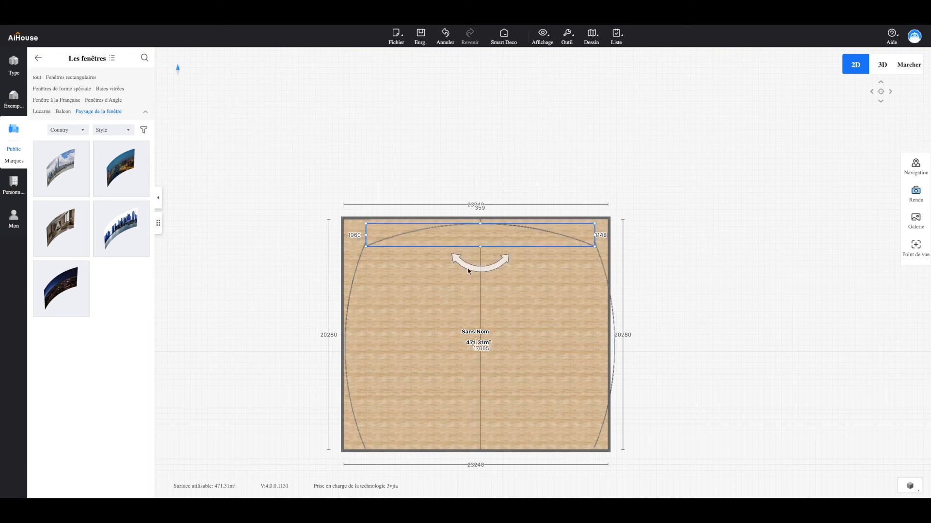
# - Shorten the right landscape to about 16804 mm and the upper one to about 19194 mm, joining their ends inside the right wall
pyautogui.moveTo(576, 301); pyautogui.dragTo(614, 333)
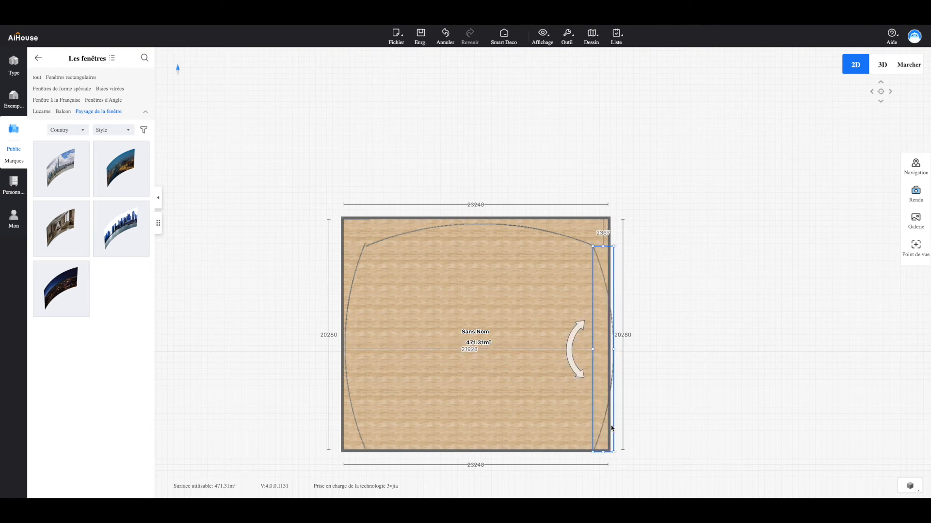
pyautogui.moveTo(602, 453); pyautogui.dragTo(602, 439)
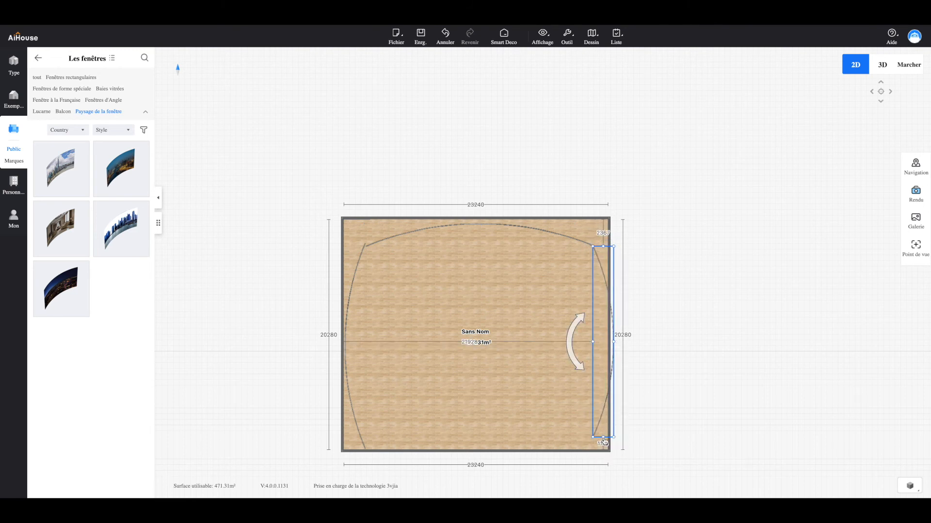
pyautogui.moveTo(604, 349); pyautogui.dragTo(584, 244)
pyautogui.click(660, 191)
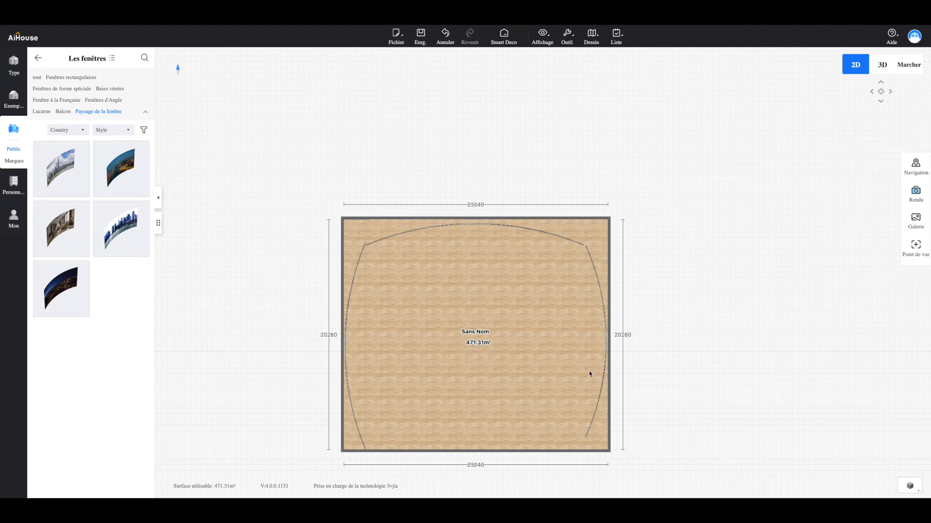
# - Duplicate the upper skyline landscape, rotate the copy by 180° and place it about 60 mm from the lower wall
pyautogui.click(468, 227)
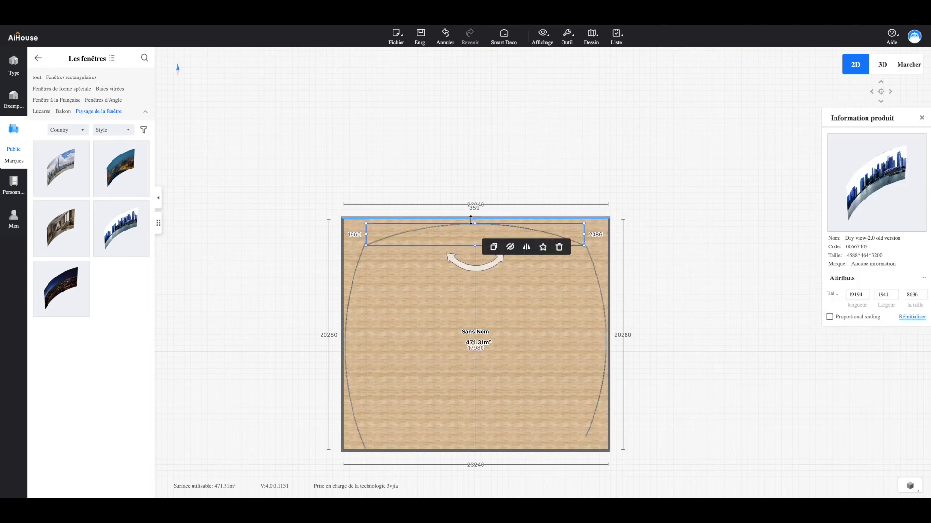
pyautogui.click(493, 246)
pyautogui.moveTo(722, 266); pyautogui.dragTo(695, 218)
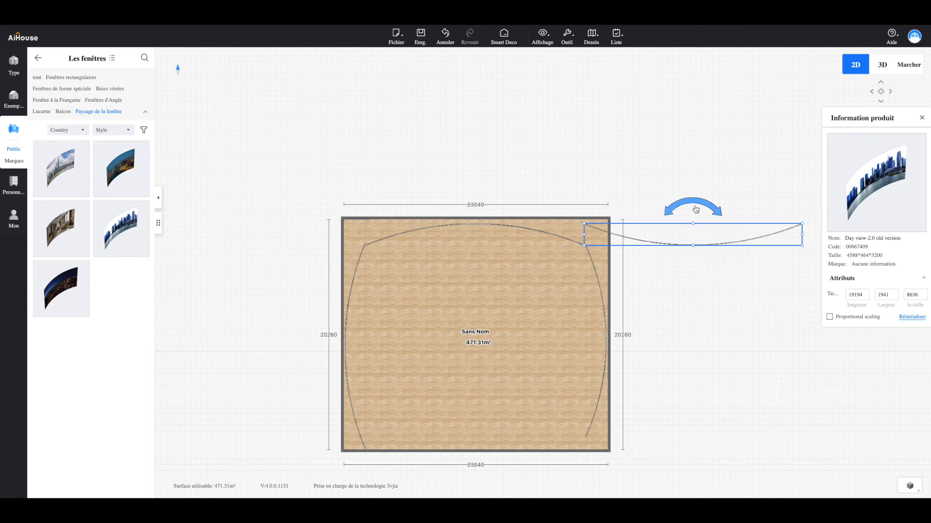
pyautogui.moveTo(688, 237); pyautogui.dragTo(476, 436)
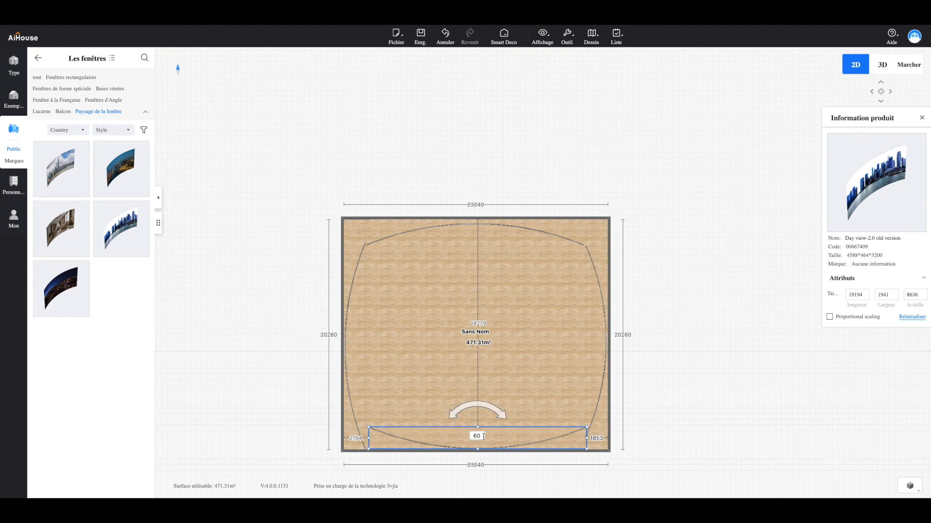
# - Shorten the right and left skyline landscapes to end at the lower one, and shift the left one slightly inward
pyautogui.click(591, 429)
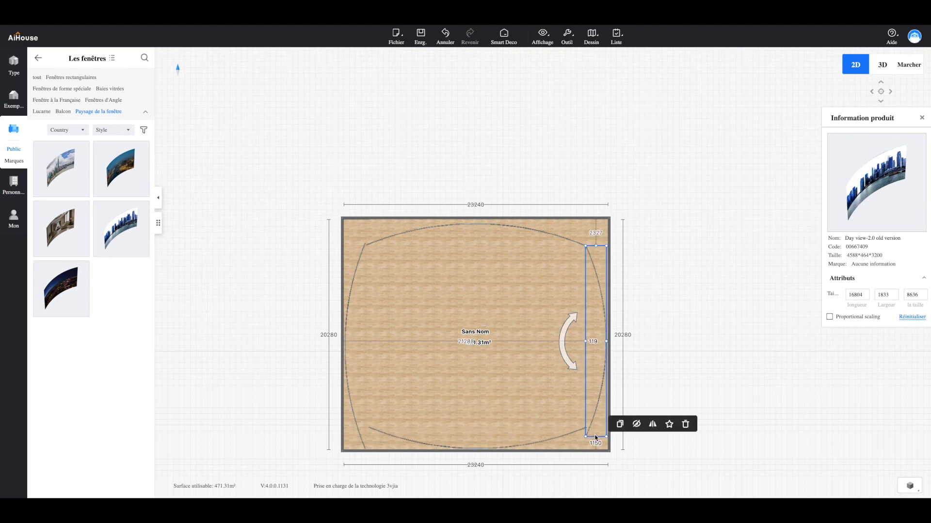
pyautogui.moveTo(596, 436); pyautogui.dragTo(591, 433)
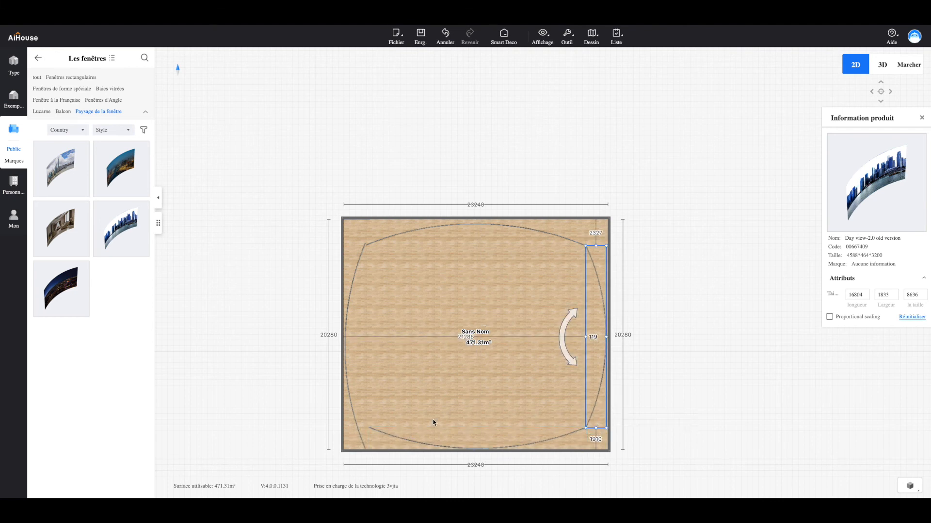
pyautogui.click(353, 431)
pyautogui.moveTo(359, 449); pyautogui.dragTo(358, 426)
pyautogui.moveTo(351, 357); pyautogui.dragTo(354, 359)
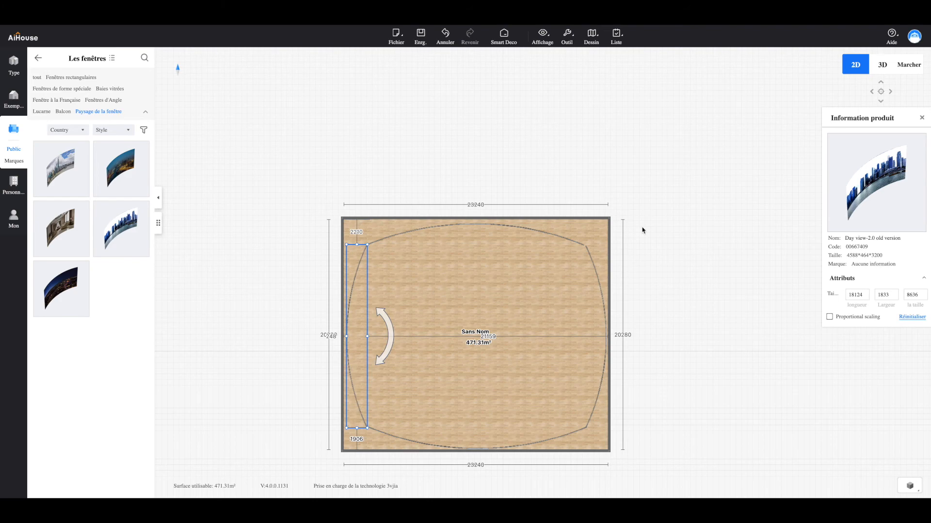
# - Check the landscape joints around the room in the 3D view and nudge the panels to close the gaps
pyautogui.click(879, 67)
pyautogui.moveTo(551, 308); pyautogui.dragTo(698, 324)
pyautogui.click(643, 212)
pyautogui.moveTo(643, 211); pyautogui.dragTo(537, 203)
pyautogui.moveTo(534, 120); pyautogui.dragTo(539, 120)
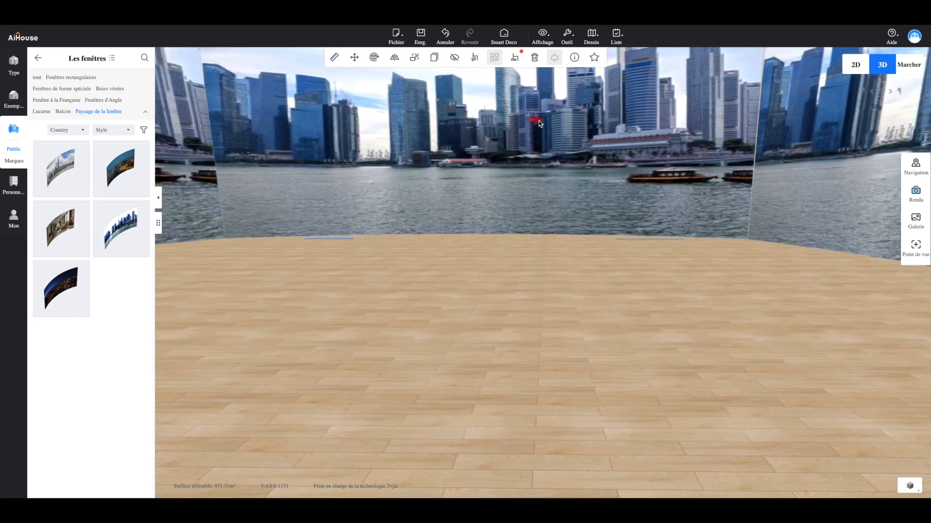
pyautogui.moveTo(562, 176); pyautogui.dragTo(778, 263)
pyautogui.moveTo(629, 196); pyautogui.dragTo(607, 266)
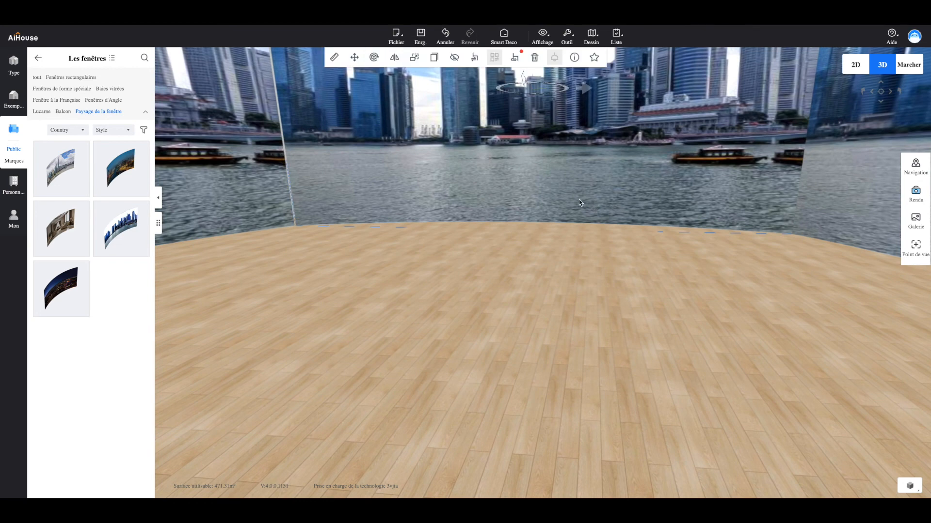
pyautogui.moveTo(588, 89); pyautogui.dragTo(585, 89)
pyautogui.moveTo(591, 266); pyautogui.dragTo(925, 266)
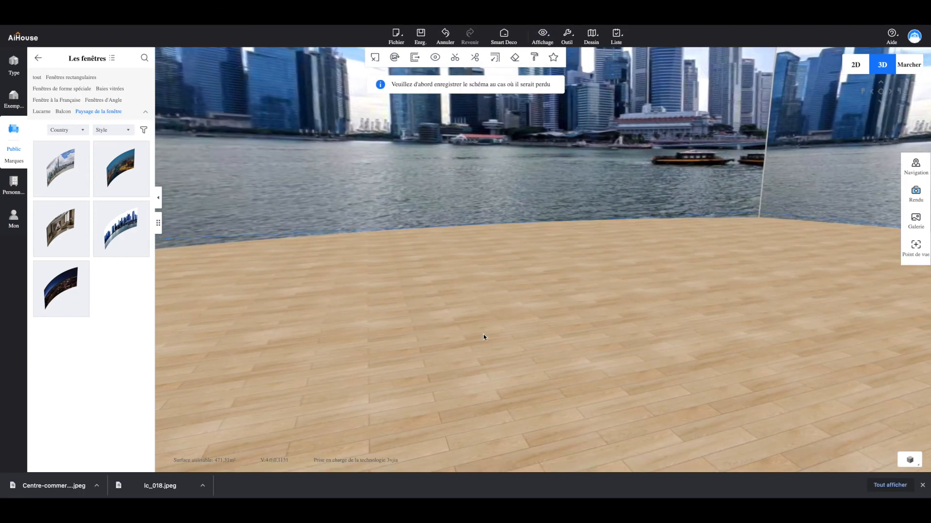
pyautogui.moveTo(523, 338)
pyautogui.mouseDown()
pyautogui.moveTo(455, 343)
pyautogui.moveTo(673, 349)
pyautogui.mouseUp()
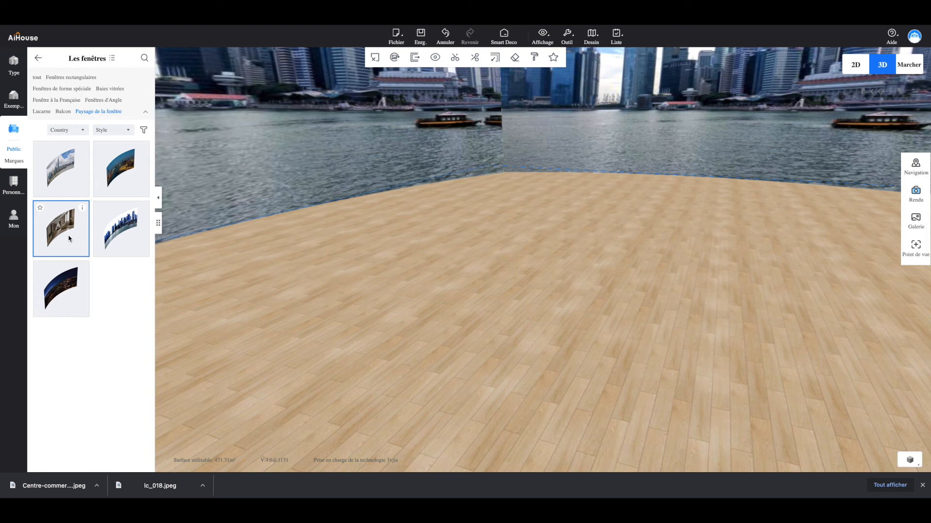
# - Open the upload form for a new personal texture
pyautogui.click(11, 224)
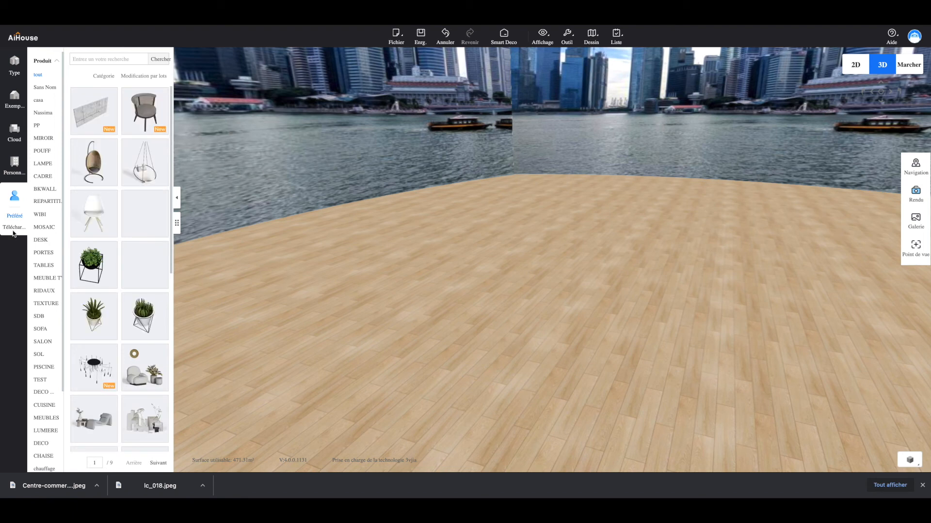
pyautogui.click(14, 228)
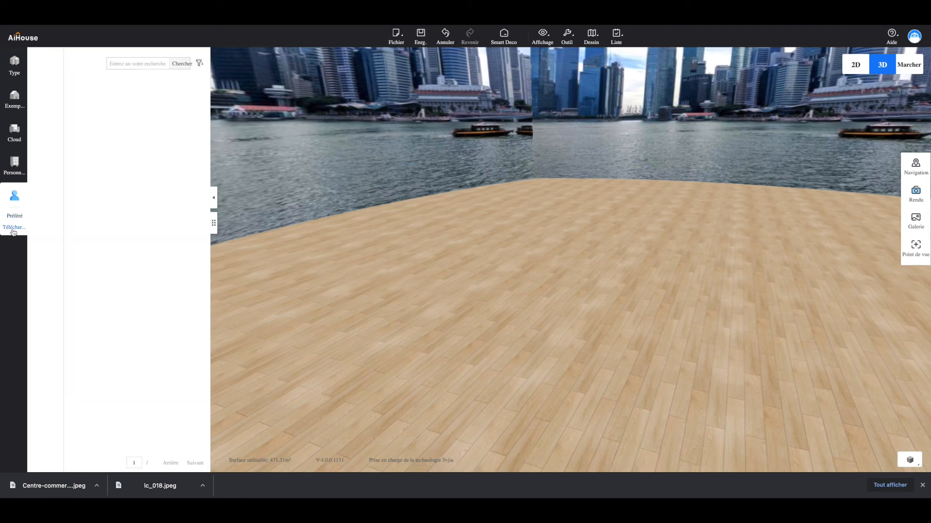
pyautogui.click(51, 87)
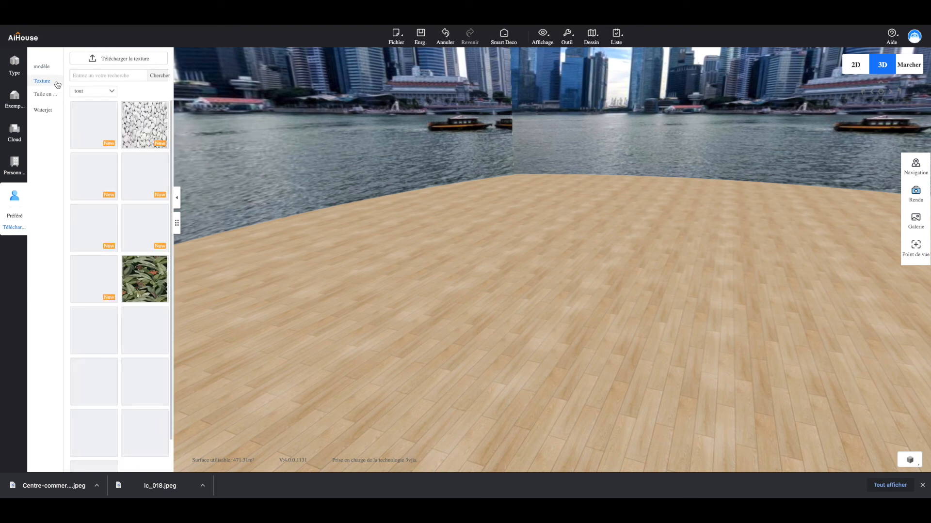
pyautogui.click(107, 62)
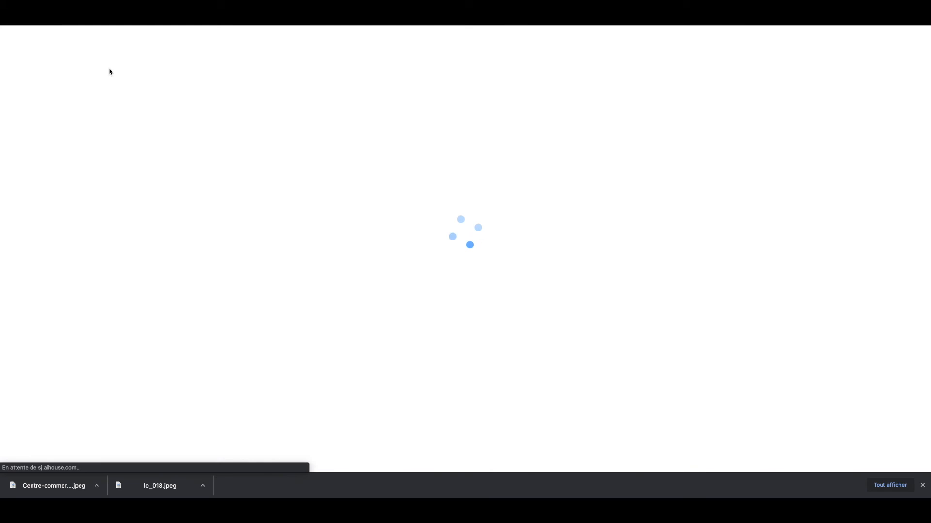
pyautogui.click(923, 485)
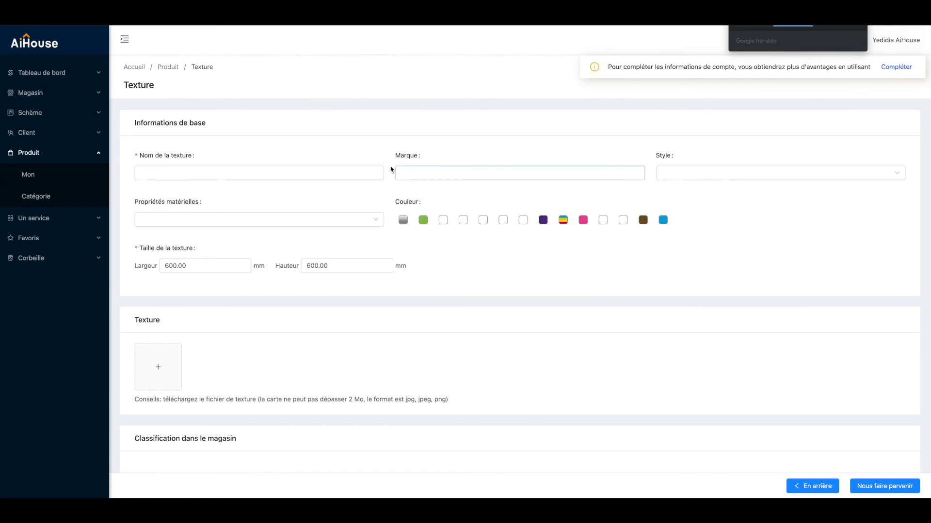
# - Name the new texture "photo cc1"
pyautogui.click(327, 174)
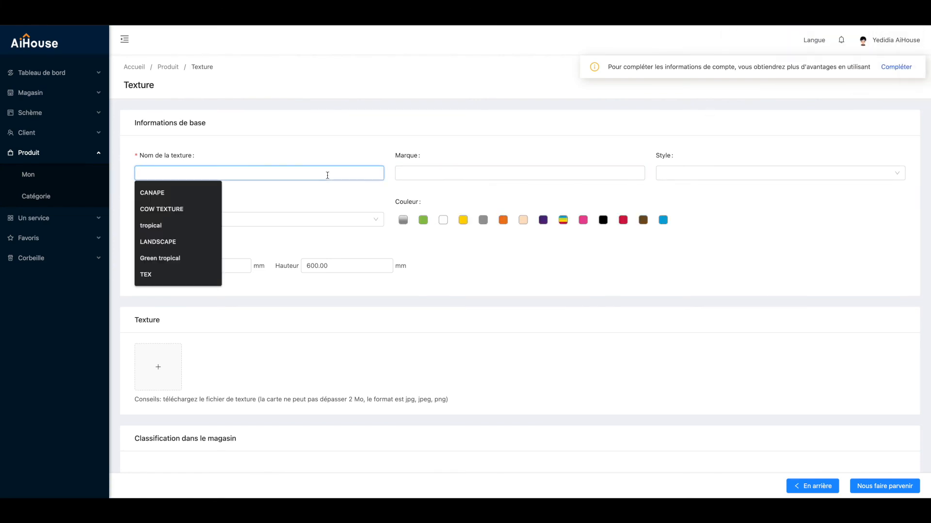
pyautogui.write('p')
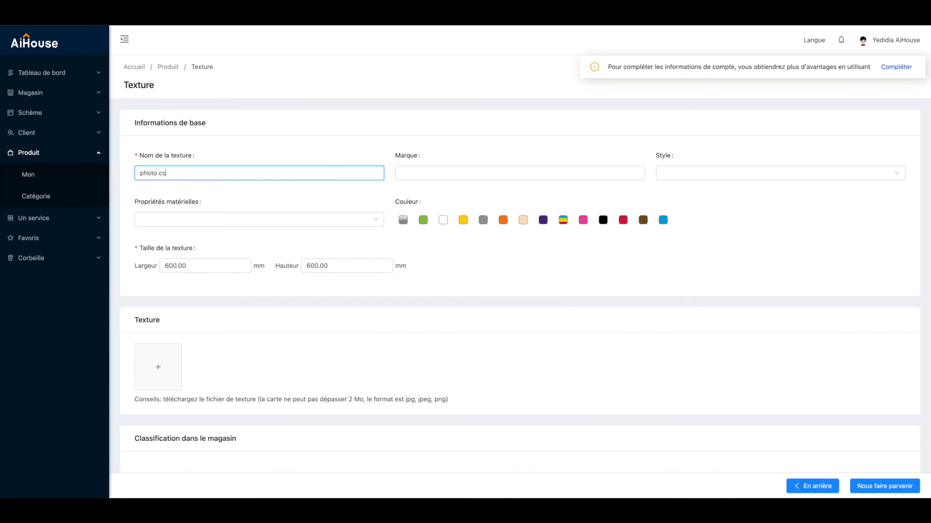
pyautogui.write('hoto cc1')
# - Load the Centre-commer...AC.jpeg shopping centre photo from the Desktop as the texture image and submit the texture
pyautogui.click(158, 367)
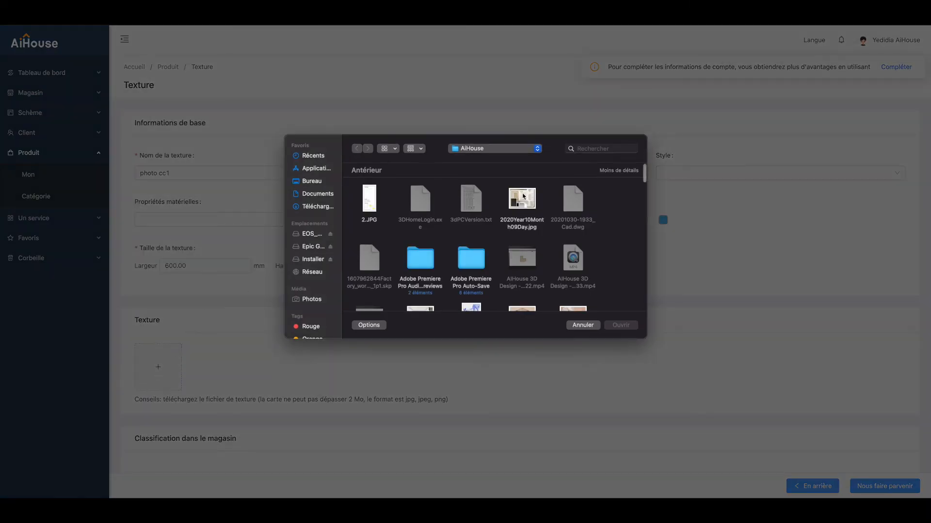
pyautogui.click(314, 207)
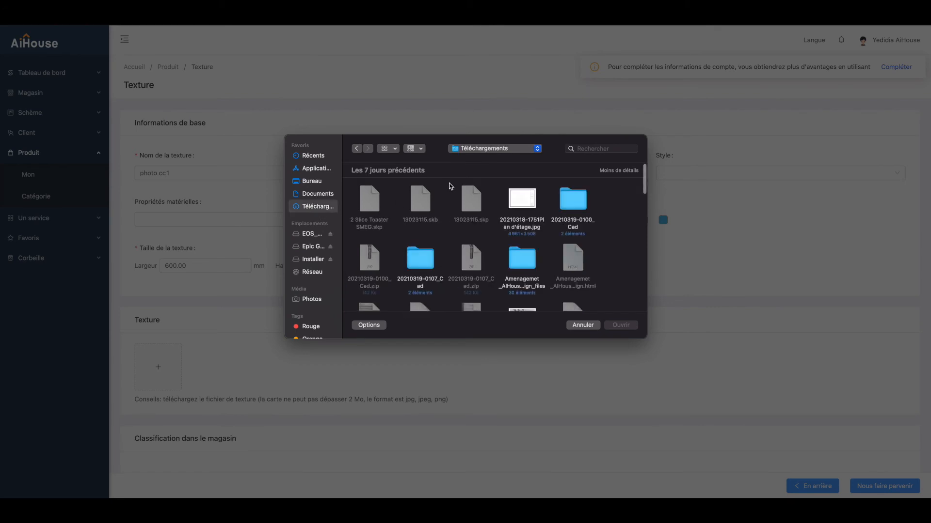
pyautogui.click(412, 148)
pyautogui.click(435, 222)
pyautogui.scroll(-3, 544, 224)
pyautogui.scroll(2, 544, 224)
pyautogui.click(324, 180)
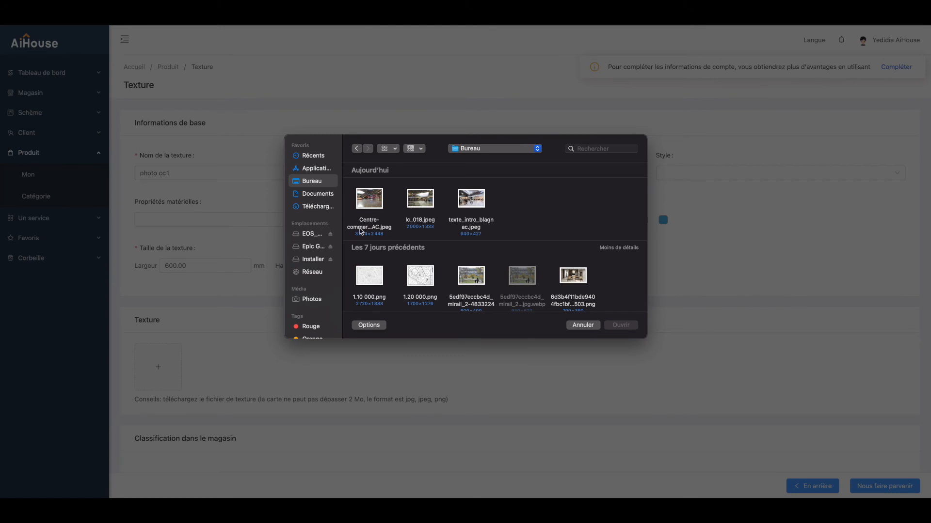
pyautogui.click(379, 202)
pyautogui.click(608, 326)
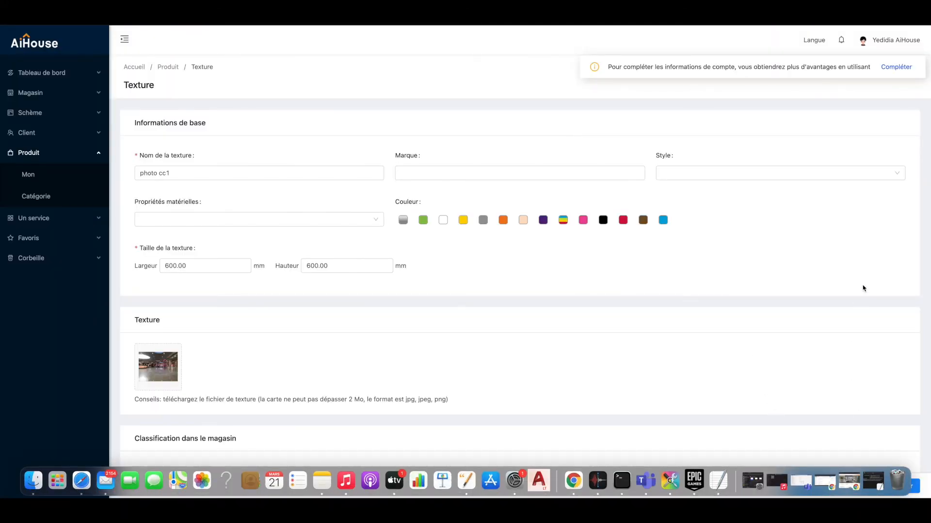
pyautogui.click(914, 488)
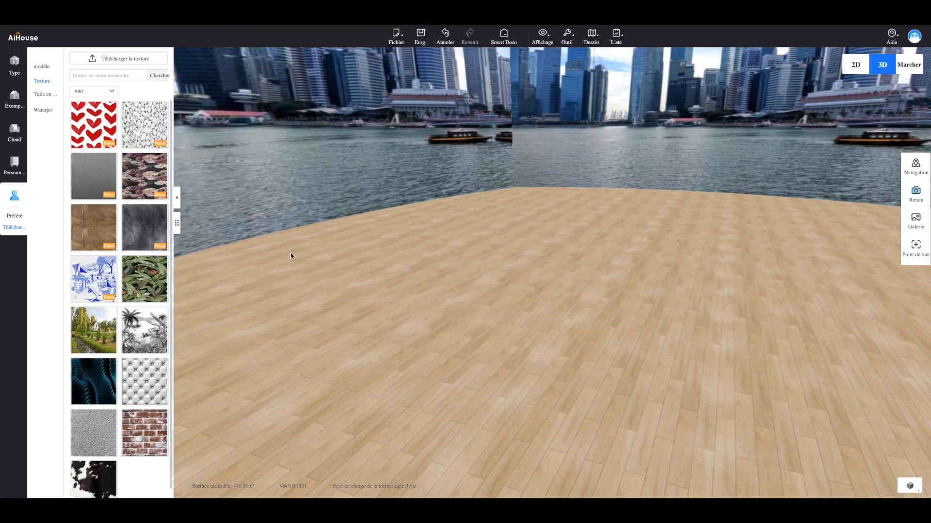
# - Refresh the uploaded textures and apply the shopping centre photo to the skyline landscape left of the visible joint
pyautogui.moveTo(56, 70)
pyautogui.click(50, 83)
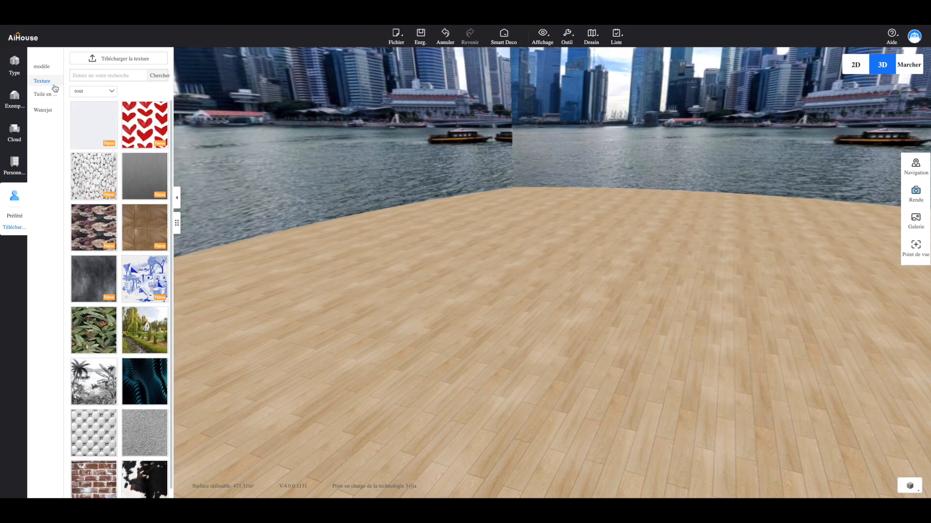
pyautogui.moveTo(85, 129); pyautogui.dragTo(310, 251)
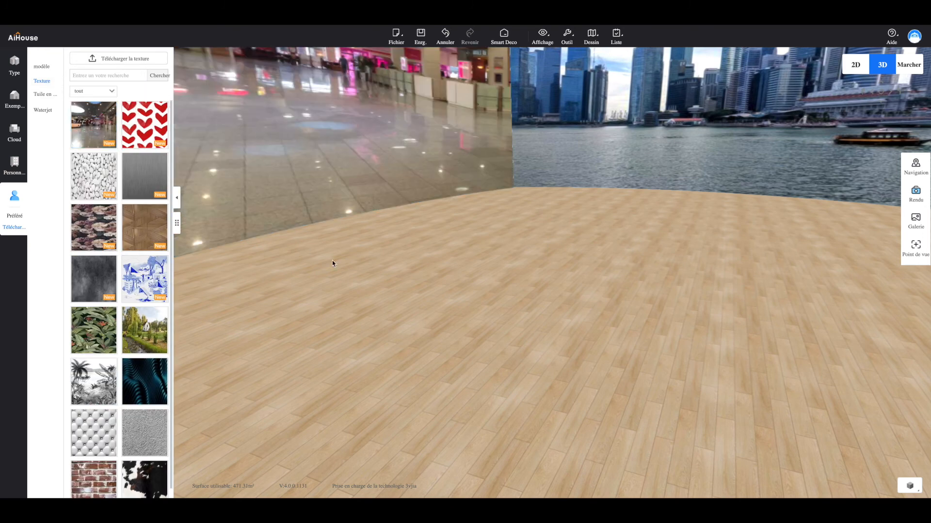
# - Lower the landscape carrying the shopping centre photo partly below the room's floor in the 3D view
pyautogui.moveTo(415, 252); pyautogui.dragTo(397, 223)
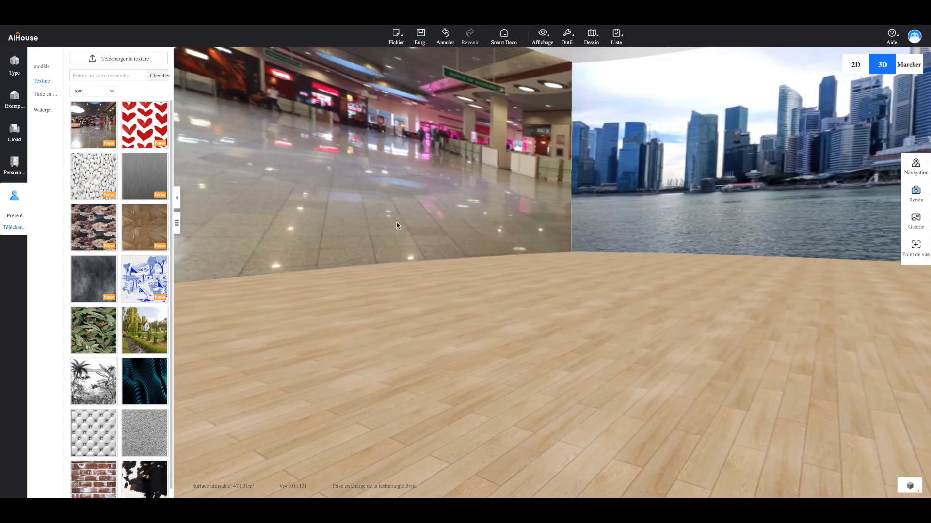
pyautogui.scroll(-4, 397, 222)
pyautogui.scroll(10, 396, 223)
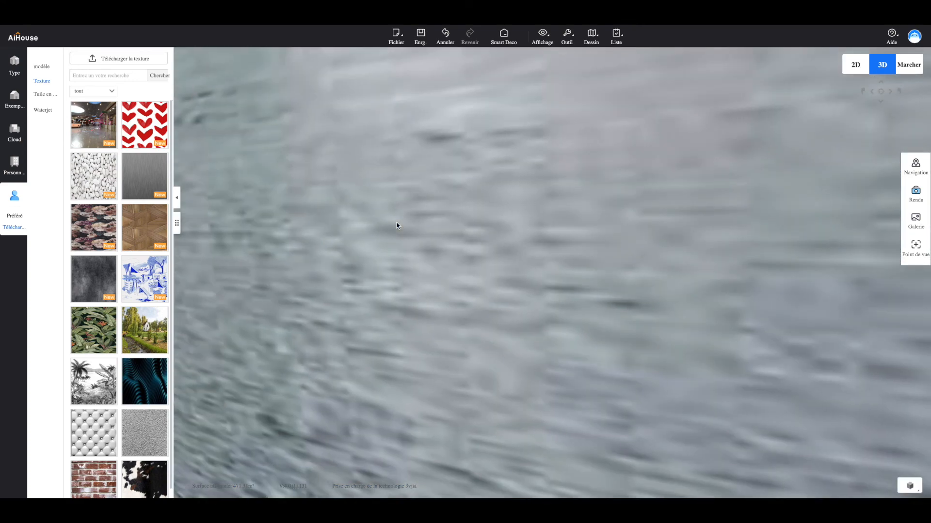
pyautogui.scroll(-5, 396, 223)
pyautogui.click(388, 166)
pyautogui.moveTo(388, 167); pyautogui.dragTo(422, 114)
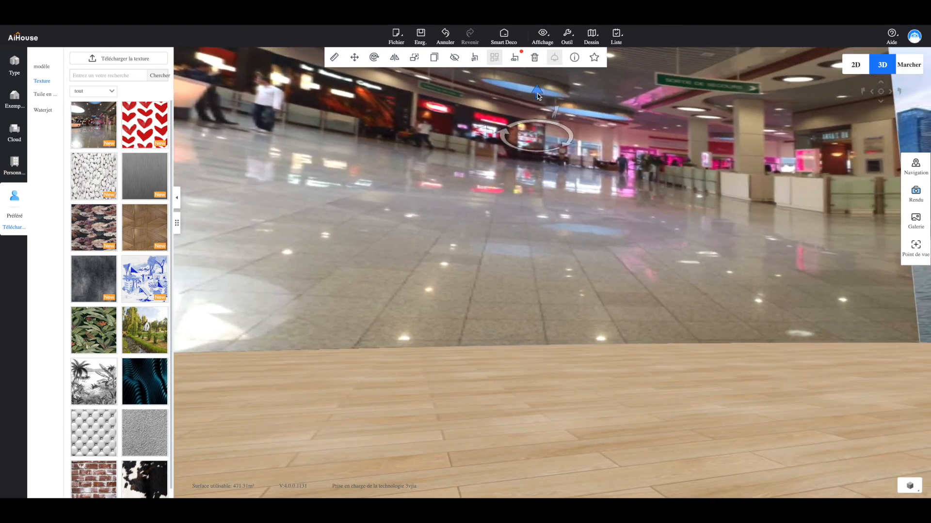
pyautogui.moveTo(537, 93); pyautogui.dragTo(432, 246)
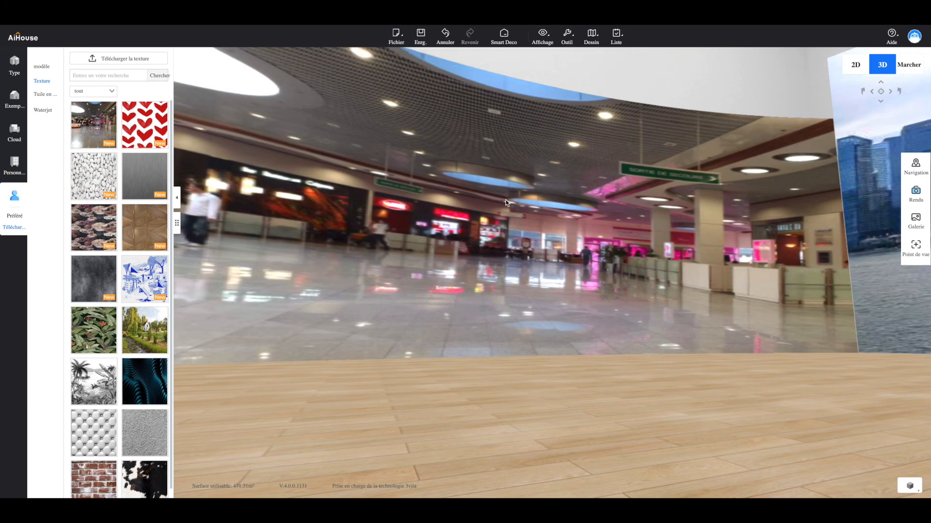
# - Start a new texture upload and load the lc_018.jpeg photo from the Desktop as its image
pyautogui.moveTo(501, 200); pyautogui.dragTo(502, 213)
pyautogui.click(497, 386)
pyautogui.moveTo(497, 385); pyautogui.dragTo(686, 417)
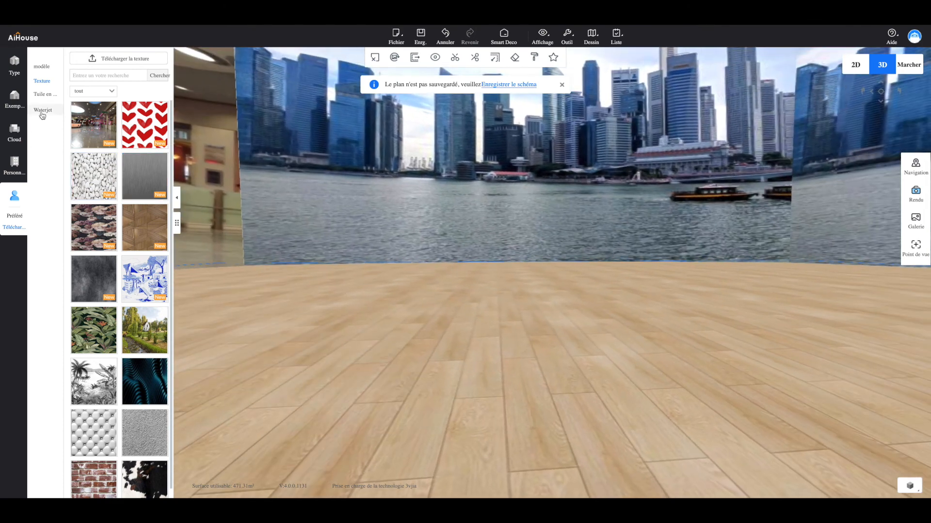
pyautogui.click(101, 62)
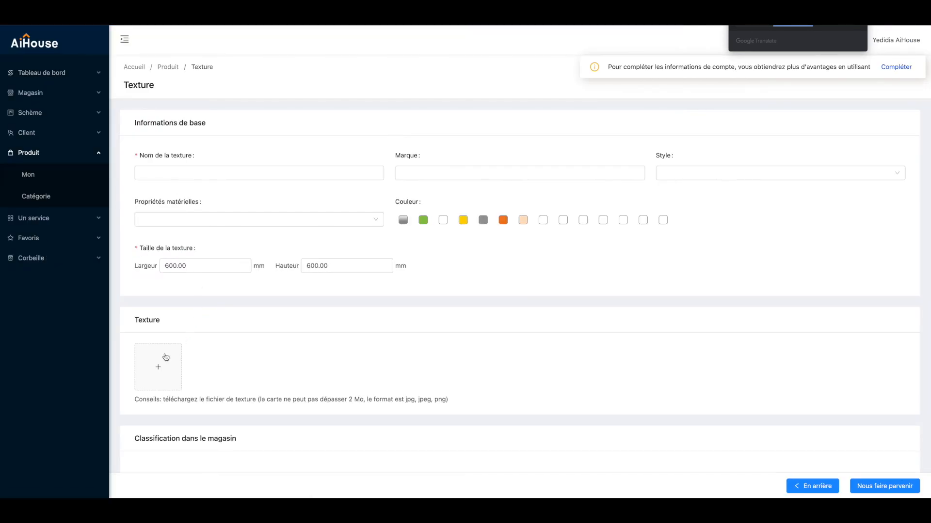
pyautogui.click(158, 368)
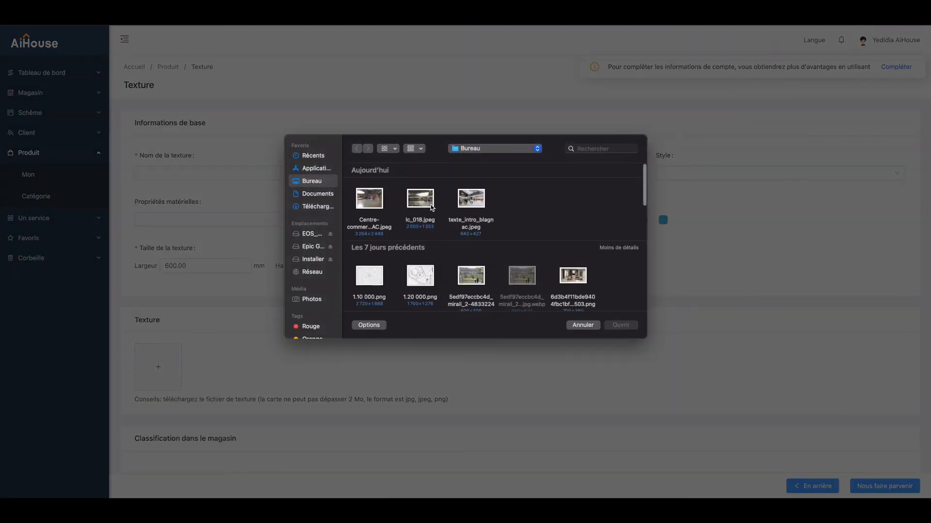
pyautogui.click(427, 203)
pyautogui.click(621, 326)
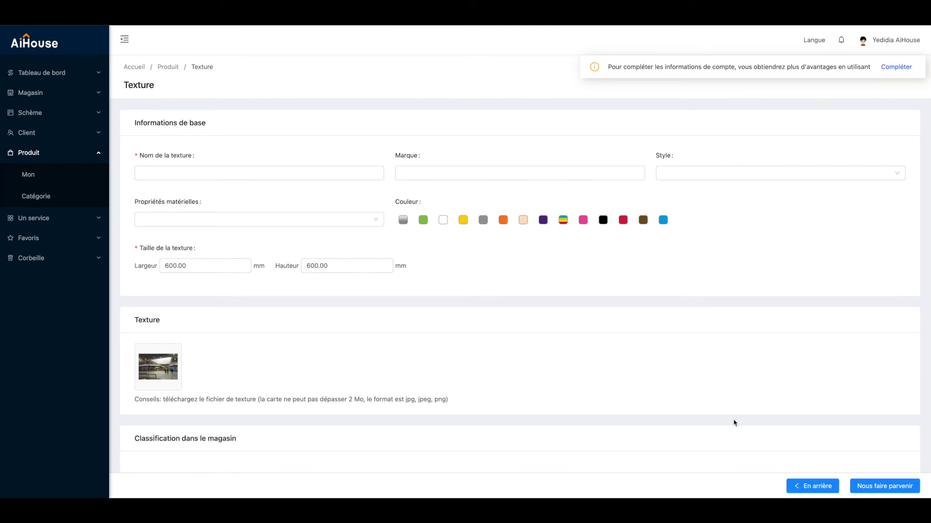
# - Name the new texture "photo cc2" and submit it
pyautogui.click(878, 487)
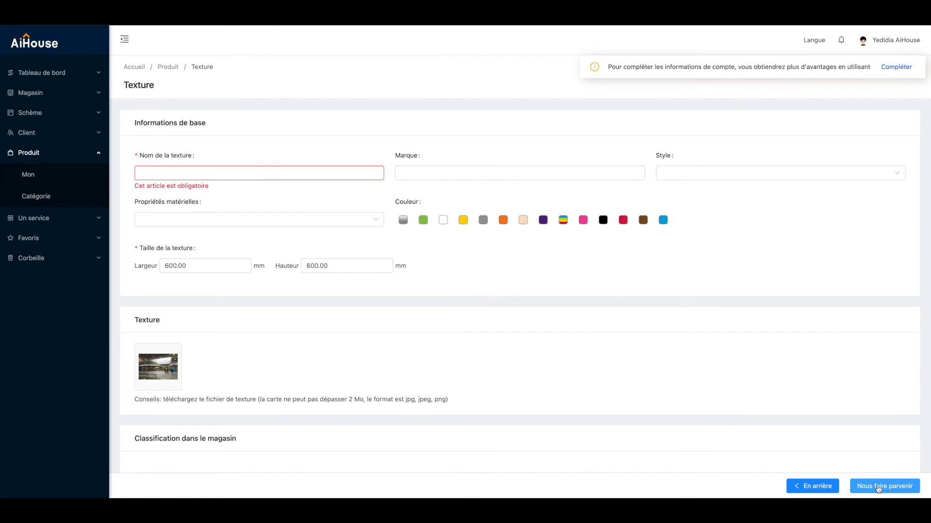
pyautogui.click(218, 170)
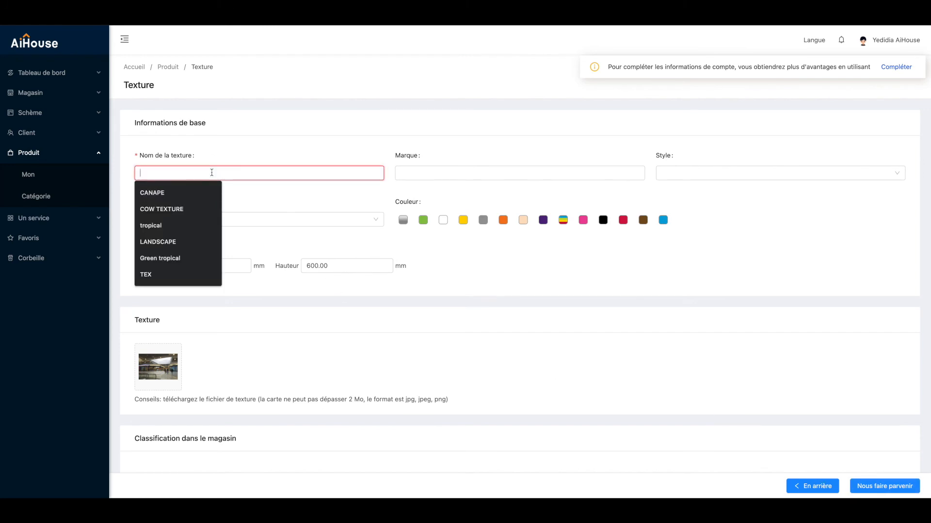
pyautogui.write('p')
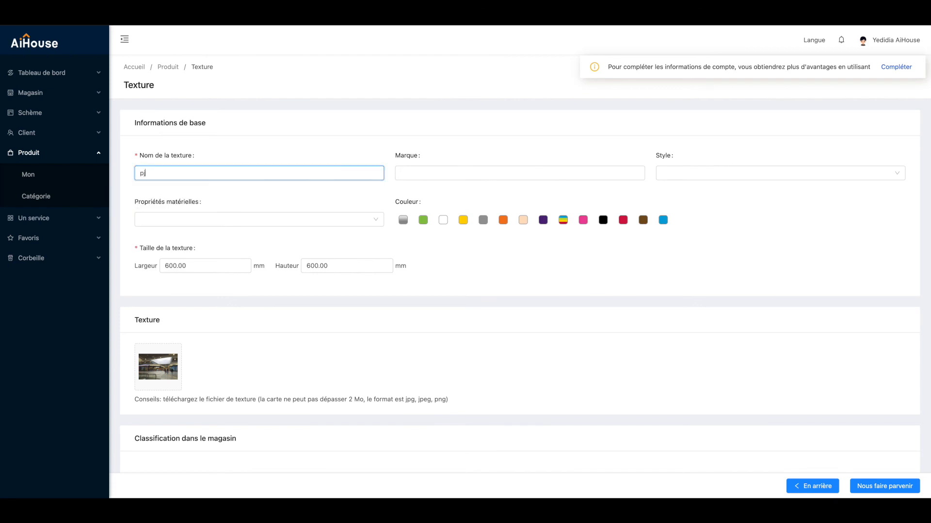
pyautogui.click(168, 189)
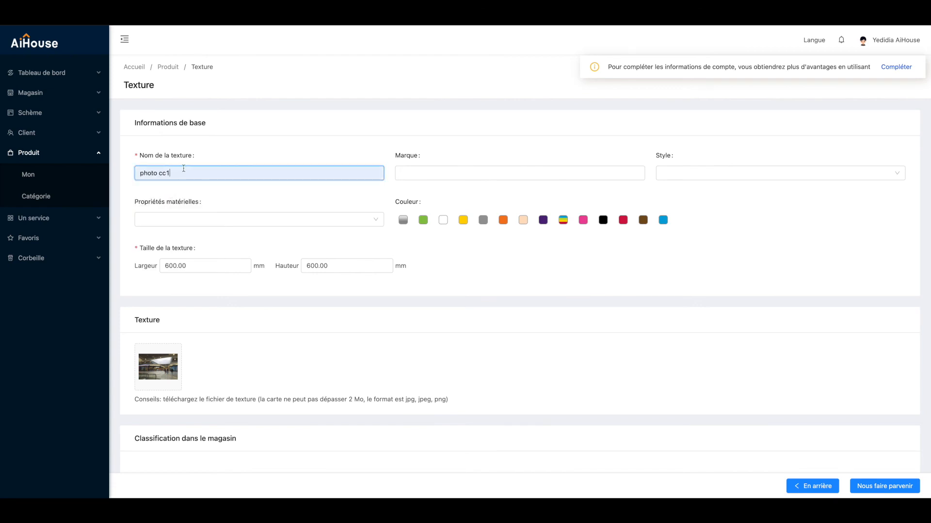
pyautogui.press('BackSpace')
pyautogui.write('2')
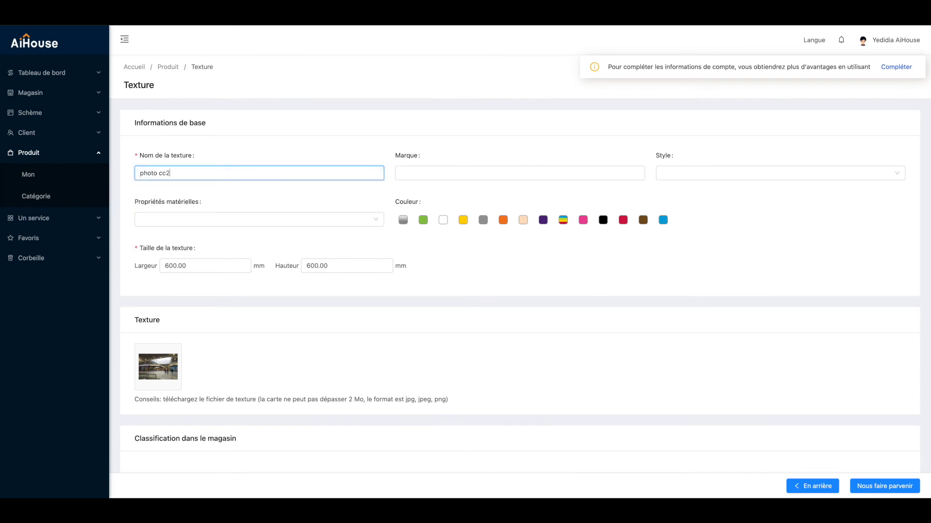
pyautogui.click(910, 491)
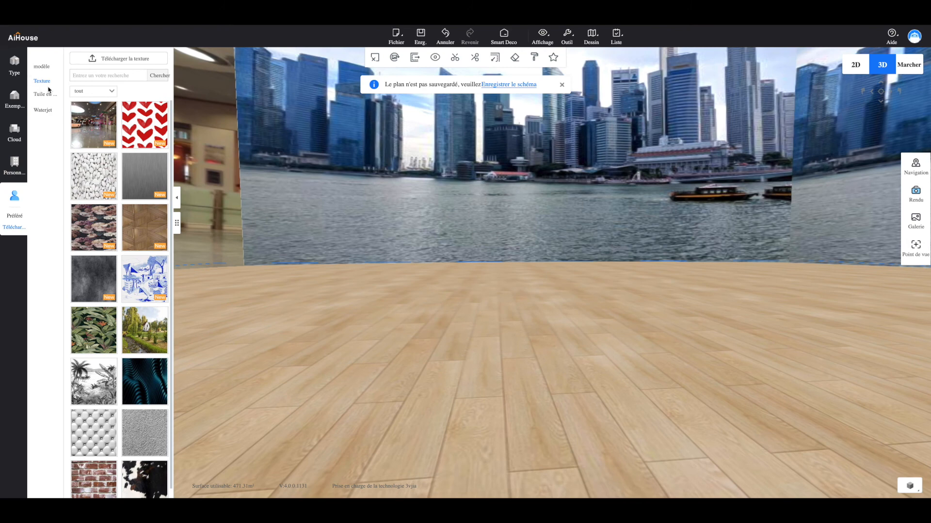
# - Refresh the uploaded textures and apply the lc_018 photo to the skyline landscape next to the one showing the first shopping centre photo
pyautogui.click(46, 82)
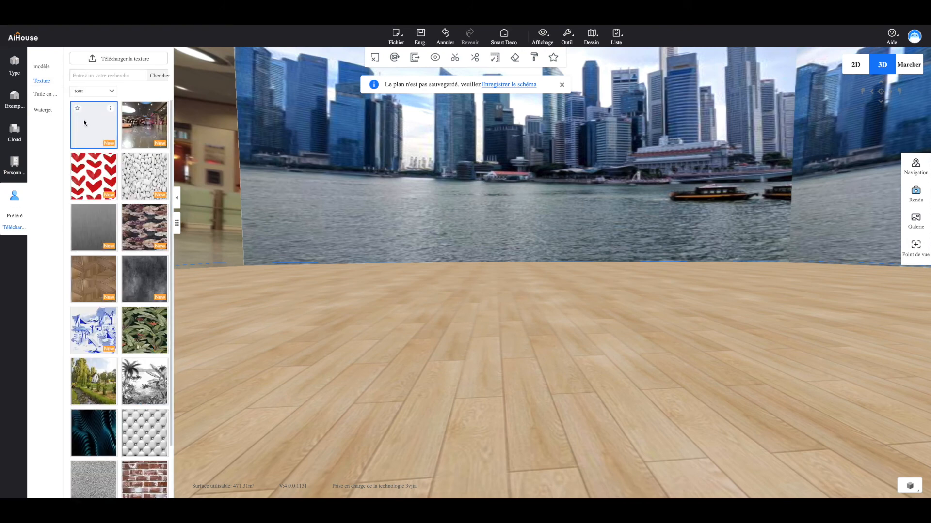
pyautogui.moveTo(104, 127); pyautogui.dragTo(622, 167)
pyautogui.moveTo(482, 280); pyautogui.dragTo(590, 293)
# - Lower the landscape carrying the lc_018 photo partly below the room's floor
pyautogui.click(584, 219)
pyautogui.moveTo(576, 85); pyautogui.dragTo(575, 114)
pyautogui.click(552, 305)
pyautogui.moveTo(609, 307)
pyautogui.mouseDown()
pyautogui.moveTo(539, 307)
pyautogui.moveTo(617, 311)
pyautogui.mouseUp()
pyautogui.click(633, 168)
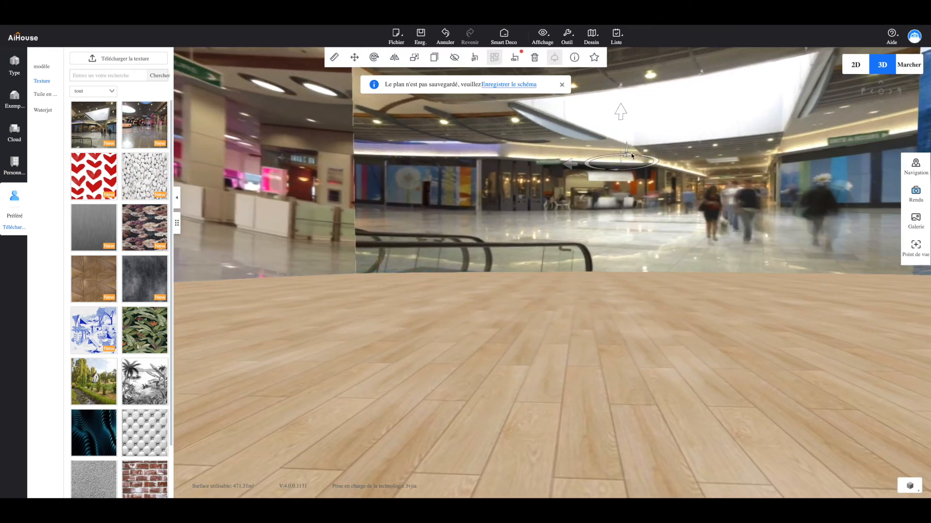
pyautogui.moveTo(621, 116); pyautogui.dragTo(619, 125)
pyautogui.click(629, 372)
# - Apply the first shopping centre photo to the adjoining skyline landscape and lower that panel partly below the floor
pyautogui.moveTo(629, 372); pyautogui.dragTo(664, 359)
pyautogui.moveTo(144, 125); pyautogui.dragTo(847, 203)
pyautogui.moveTo(584, 363); pyautogui.dragTo(690, 342)
pyautogui.click(663, 190)
pyautogui.moveTo(658, 126); pyautogui.dragTo(709, 190)
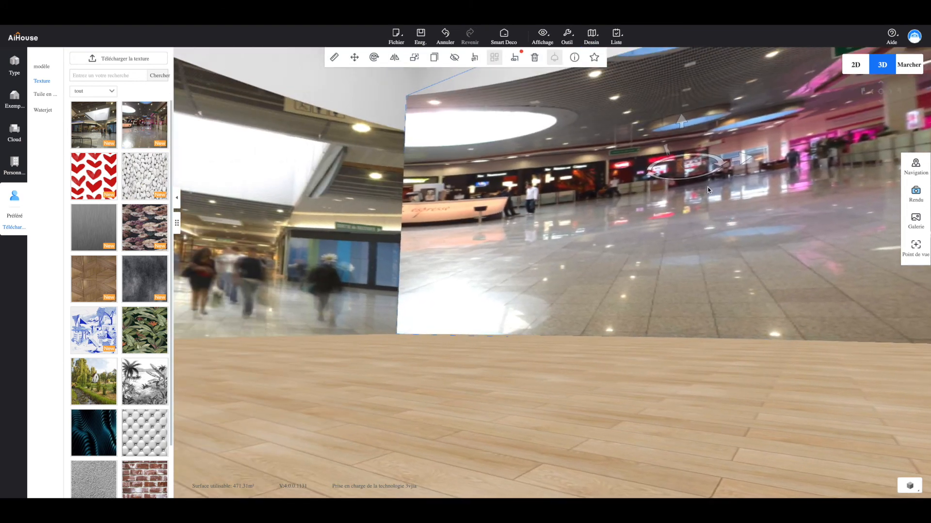
pyautogui.moveTo(682, 124); pyautogui.dragTo(678, 265)
pyautogui.moveTo(672, 353); pyautogui.dragTo(702, 353)
pyautogui.moveTo(610, 155); pyautogui.dragTo(615, 185)
# - Lower the lc_018 photo landscape further, so that more of its escalator foreground sinks below the floor
pyautogui.moveTo(629, 345); pyautogui.dragTo(471, 291)
pyautogui.click(502, 193)
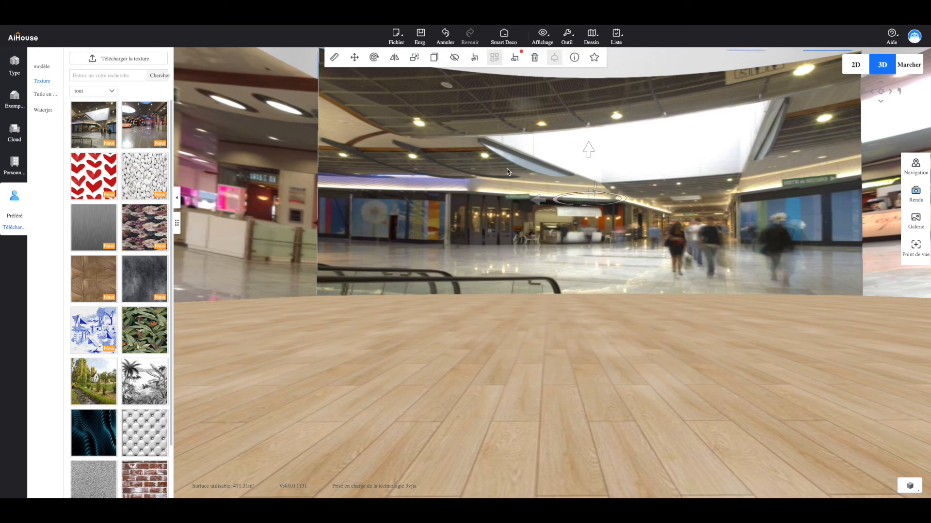
pyautogui.moveTo(592, 153); pyautogui.dragTo(592, 180)
pyautogui.moveTo(609, 305); pyautogui.dragTo(555, 299)
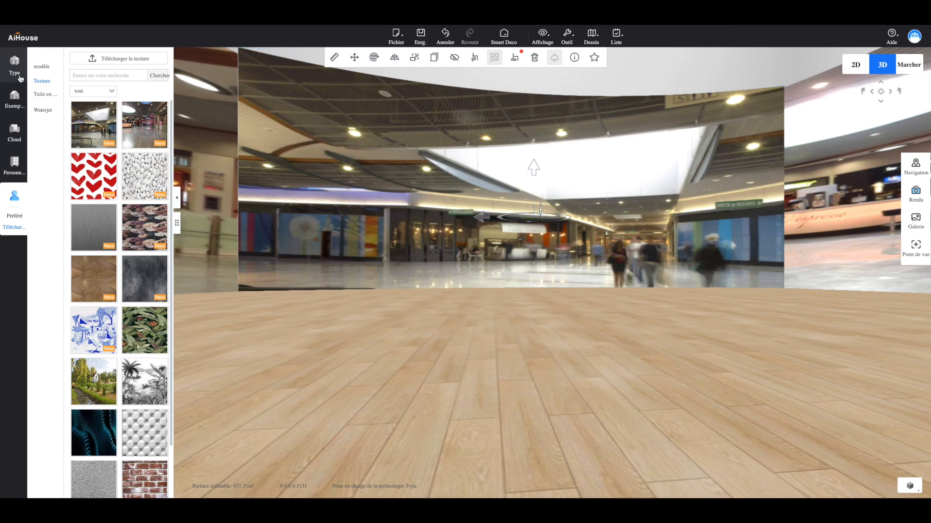
# - Find the light grey veined tile in the public library's ceramic tiles under Carreaux and apply it to the room's floor
pyautogui.click(13, 128)
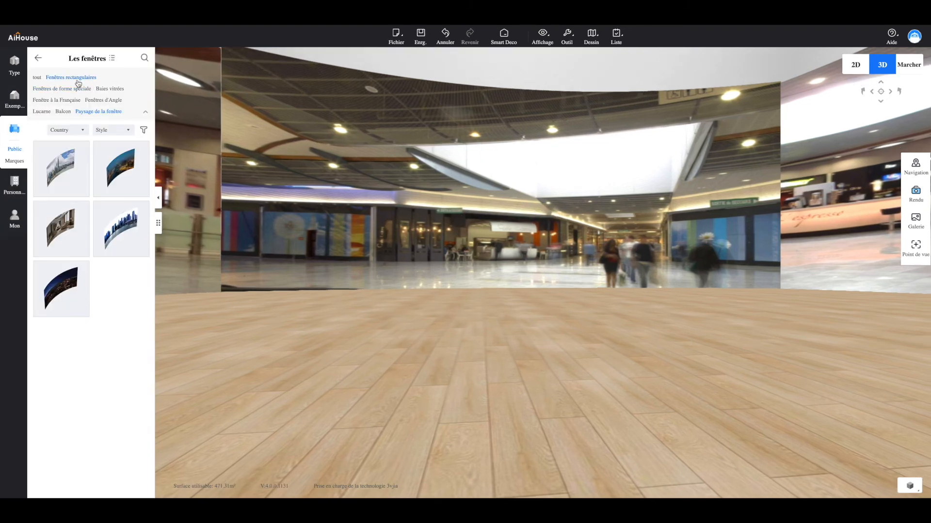
pyautogui.click(39, 61)
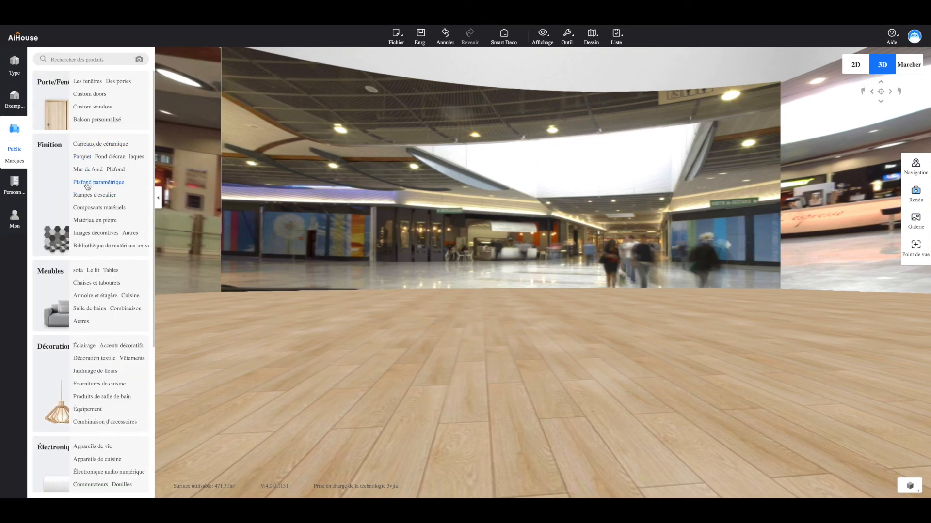
pyautogui.click(87, 144)
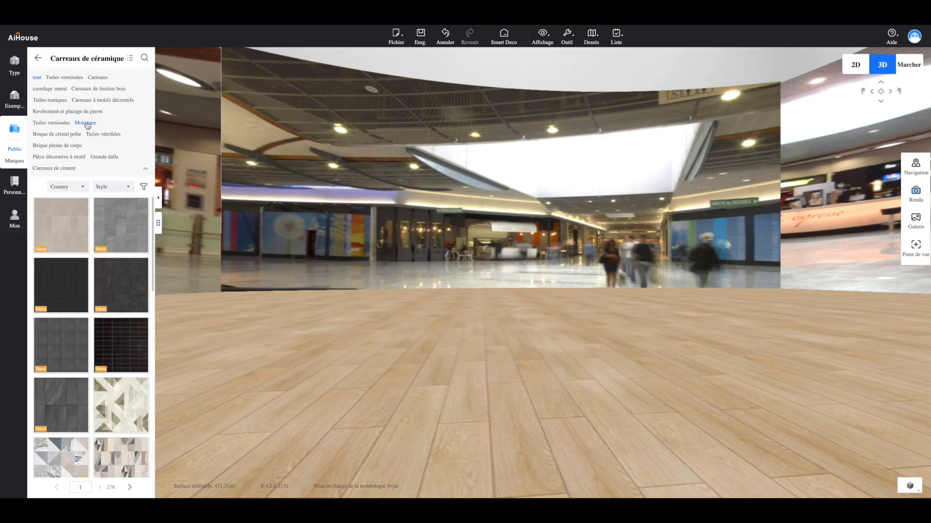
pyautogui.click(75, 79)
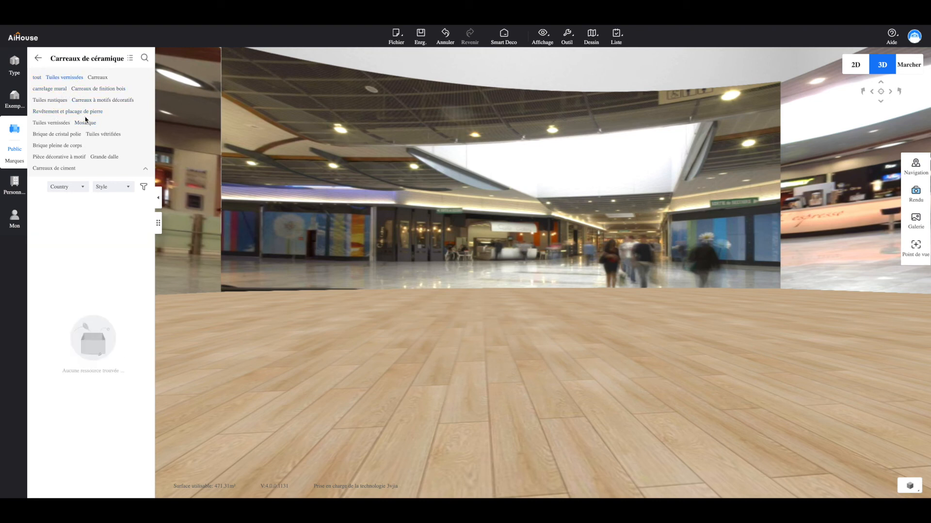
pyautogui.click(99, 79)
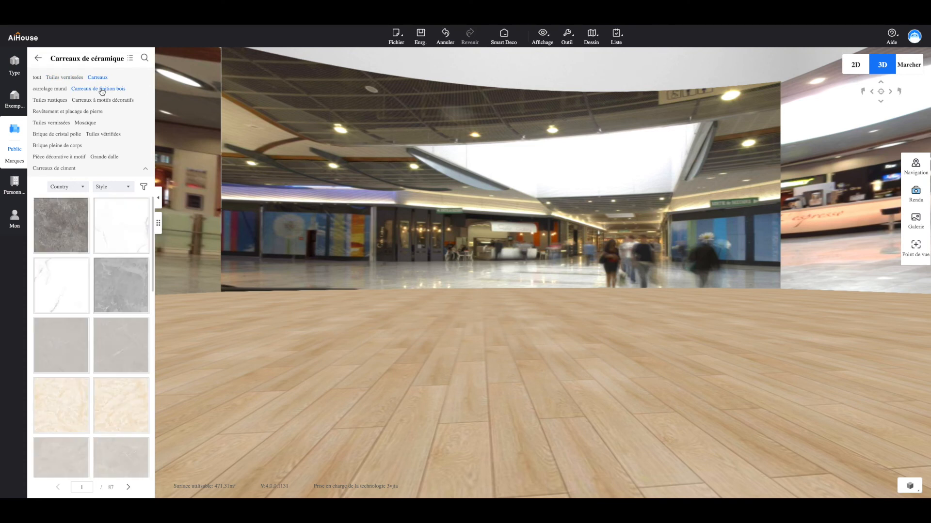
pyautogui.scroll(-5, 107, 317)
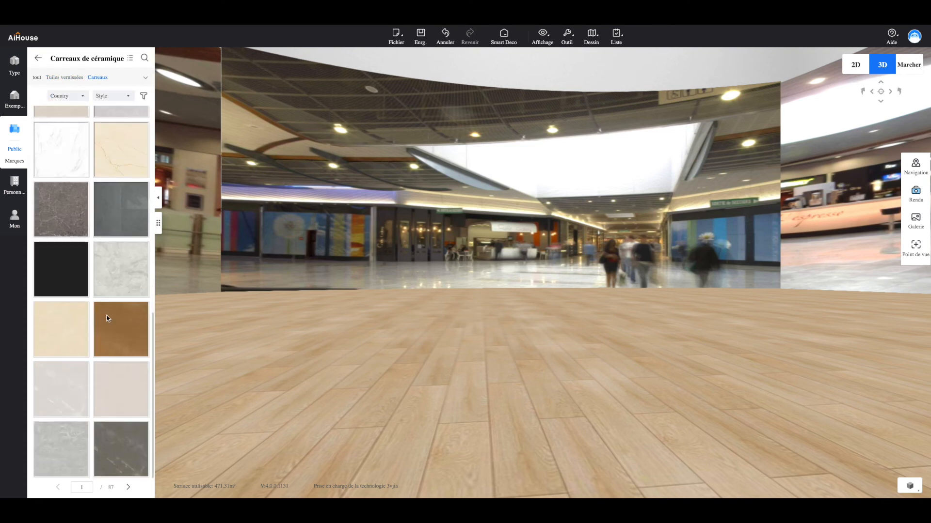
pyautogui.moveTo(81, 401); pyautogui.dragTo(408, 376)
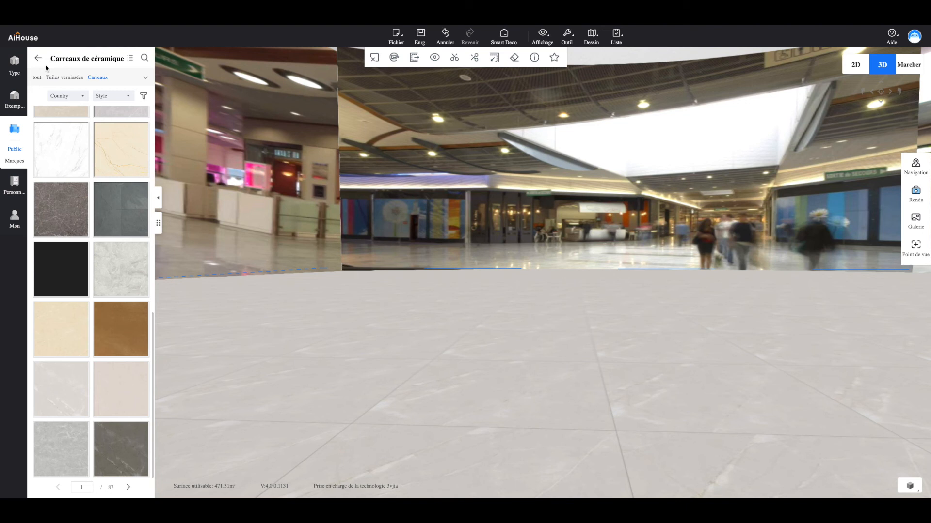
pyautogui.click(14, 62)
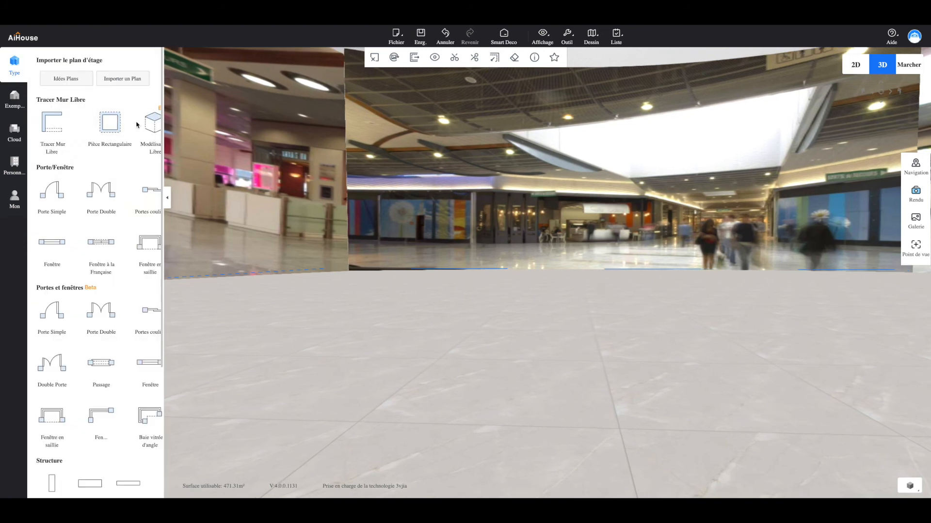
pyautogui.click(146, 130)
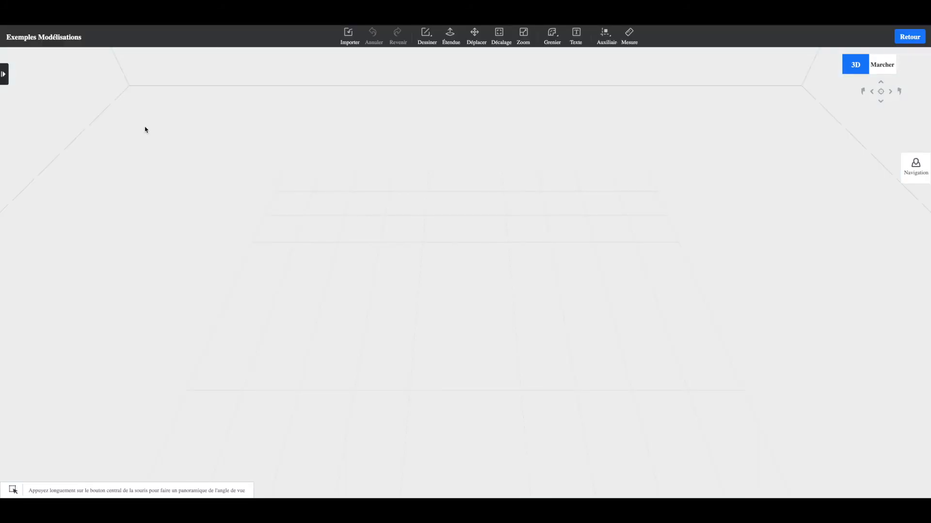
pyautogui.click(911, 38)
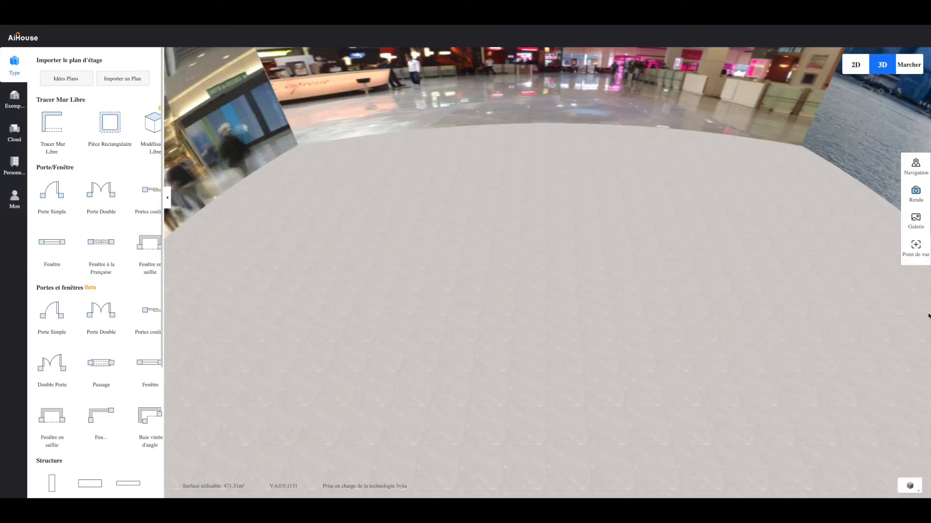
# - Set the 3D view's display mode to "Contour et matériel"
pyautogui.click(909, 486)
pyautogui.click(883, 452)
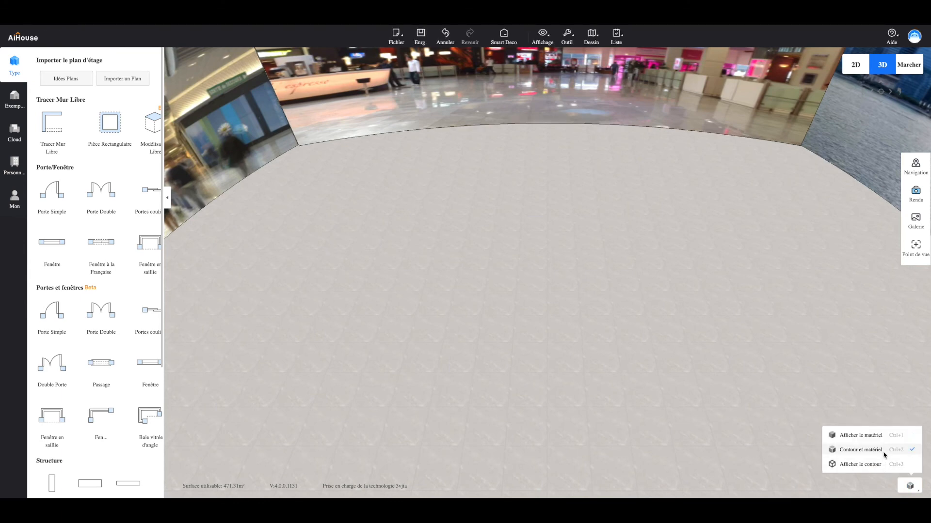
pyautogui.moveTo(693, 351); pyautogui.dragTo(678, 262)
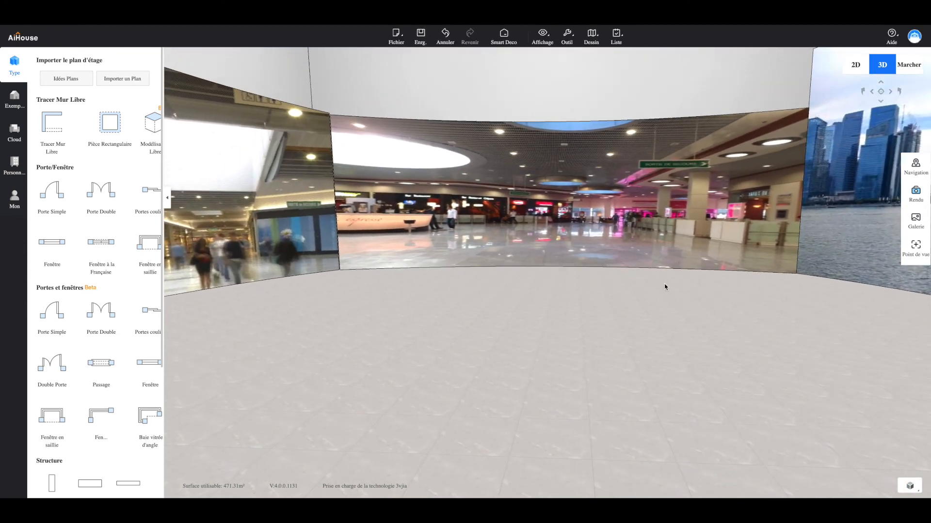
pyautogui.scroll(10, 600, 357)
pyautogui.scroll(-8, 600, 356)
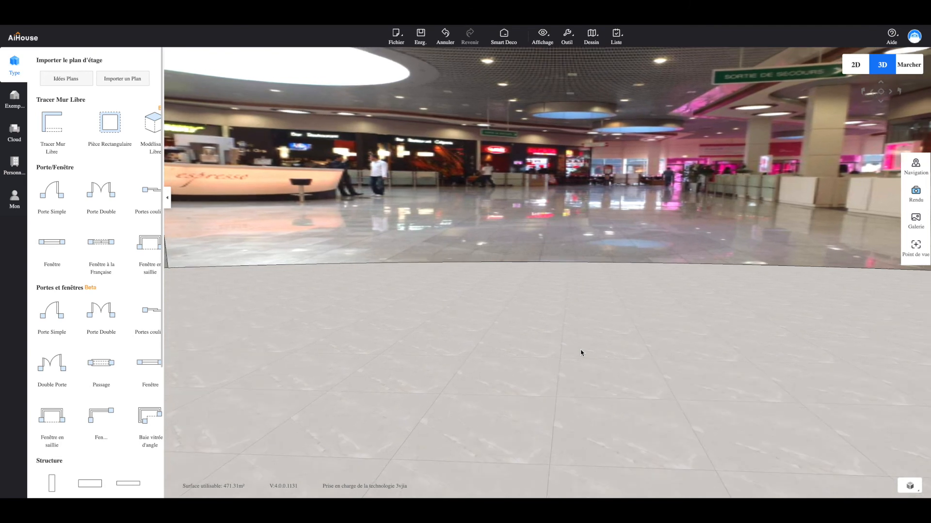
# - Draw a rectangle about 2441 by 1966 mm on the floor in free modelling and return to the room's 3D view
pyautogui.click(150, 127)
pyautogui.moveTo(443, 287); pyautogui.dragTo(439, 210, button='right')
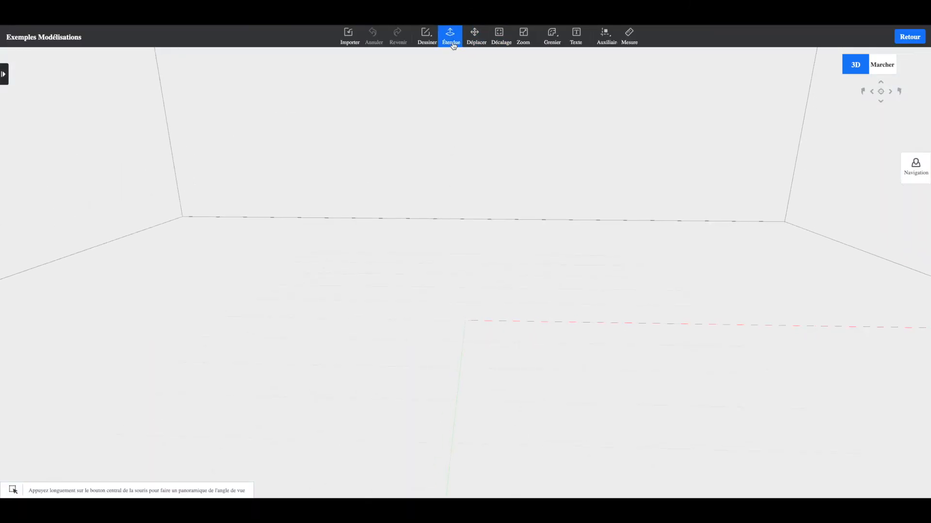
pyautogui.click(429, 44)
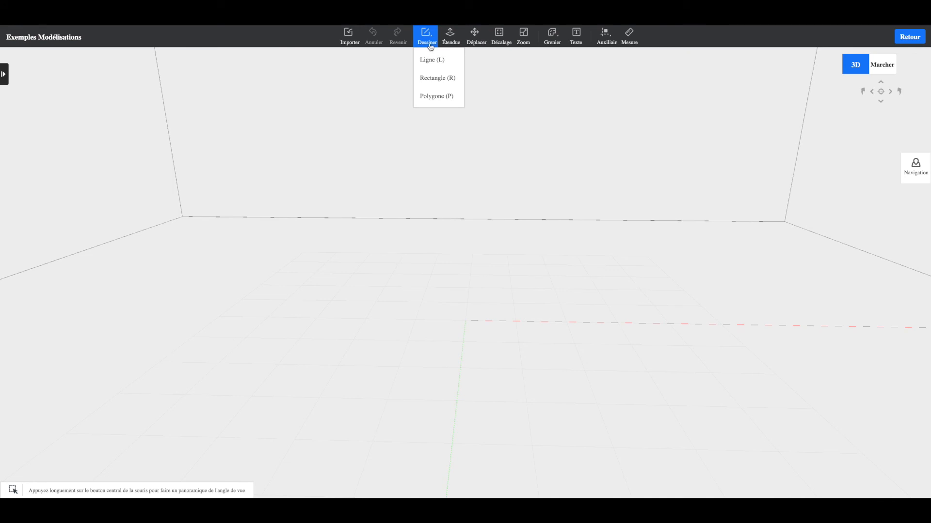
pyautogui.click(436, 78)
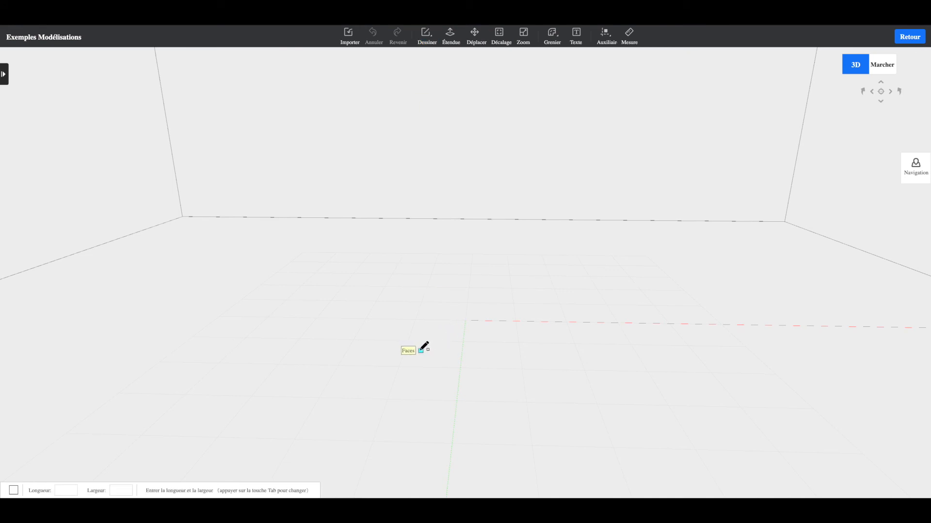
pyautogui.moveTo(416, 324); pyautogui.dragTo(411, 385, button='right')
pyautogui.scroll(-3, 411, 385)
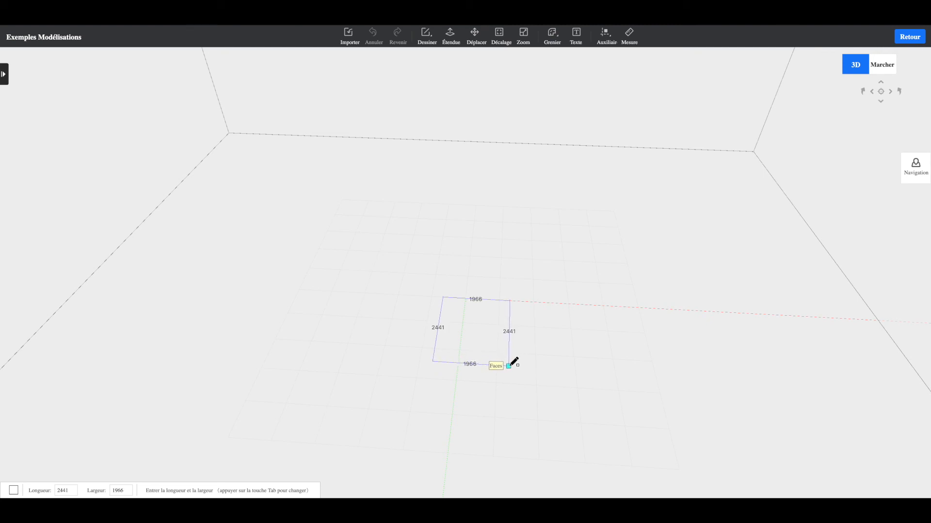
pyautogui.click(509, 365)
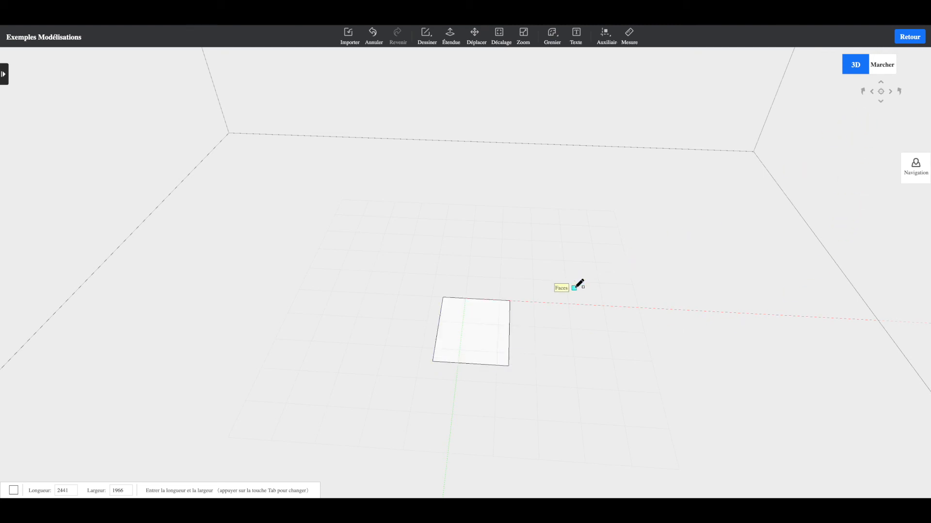
pyautogui.click(909, 36)
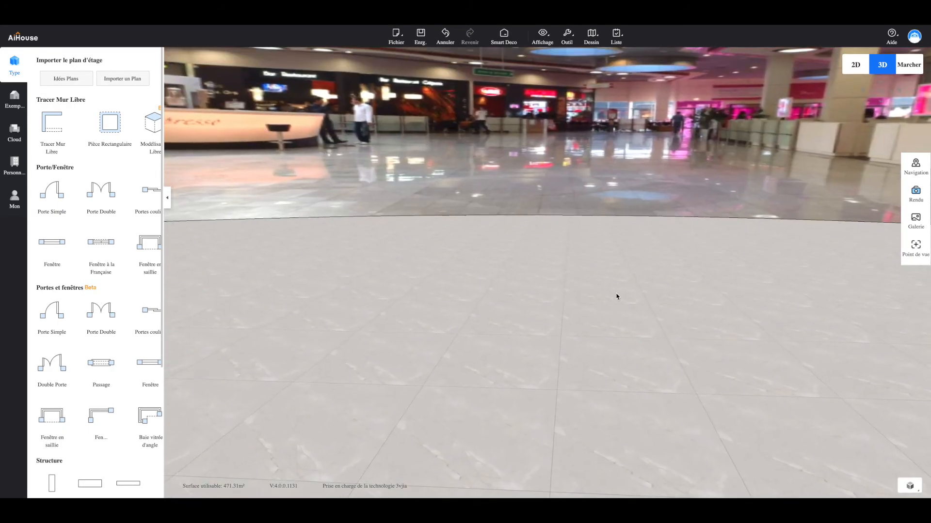
pyautogui.scroll(-5, 645, 362)
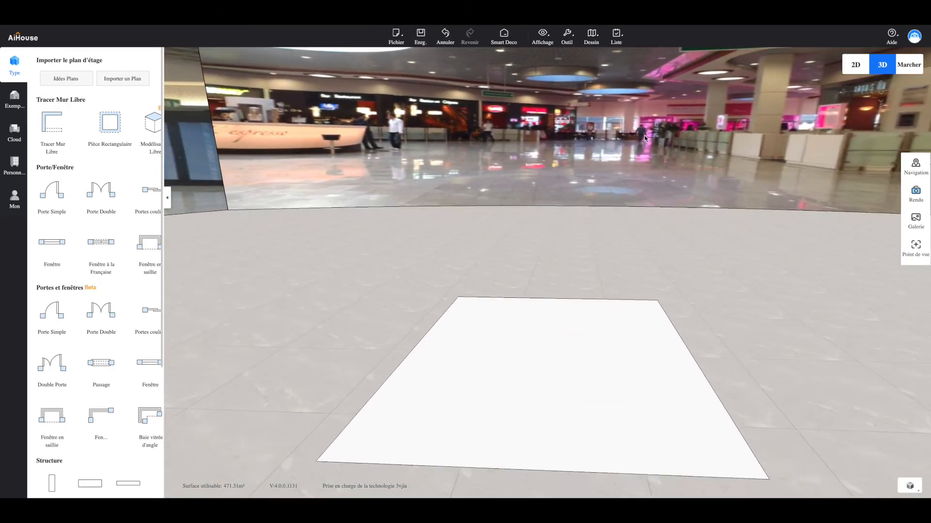
# - Move the white floor rectangle about 2719 mm towards the shopping centre photo in free modelling and return to the room's 3D view
pyautogui.moveTo(682, 303); pyautogui.dragTo(689, 264)
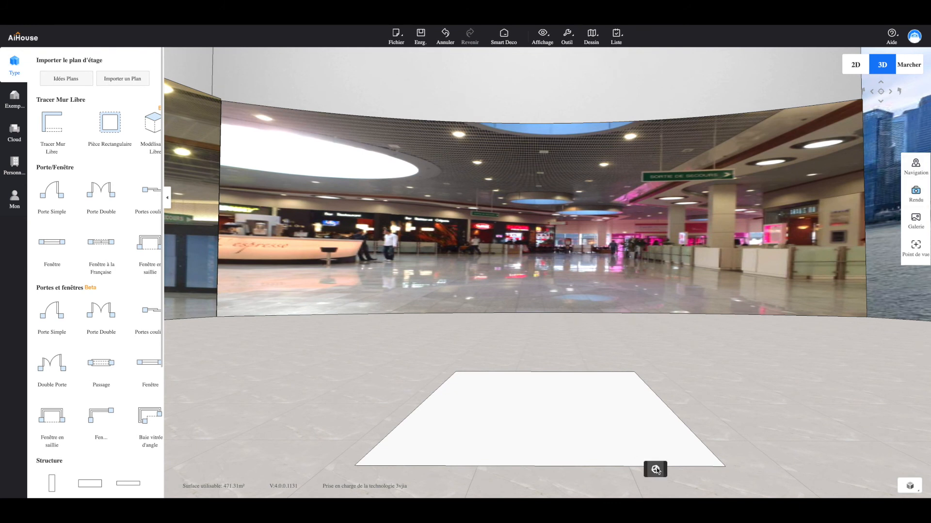
pyautogui.click(655, 469)
pyautogui.click(485, 399)
pyautogui.click(475, 34)
pyautogui.click(484, 362)
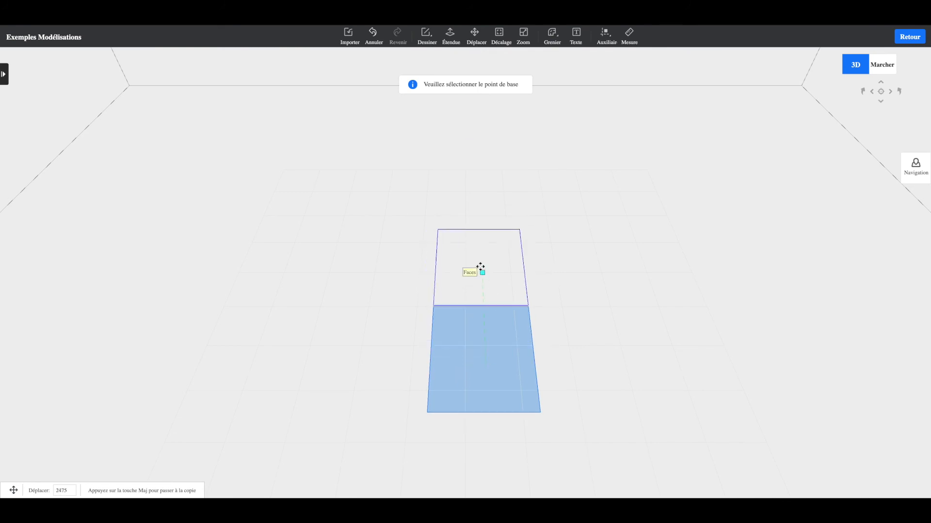
pyautogui.click(480, 264)
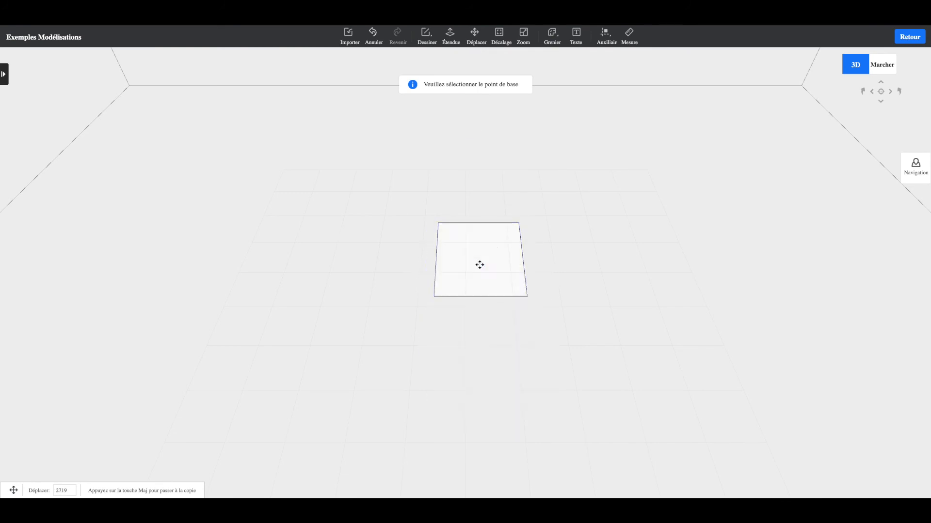
pyautogui.click(910, 37)
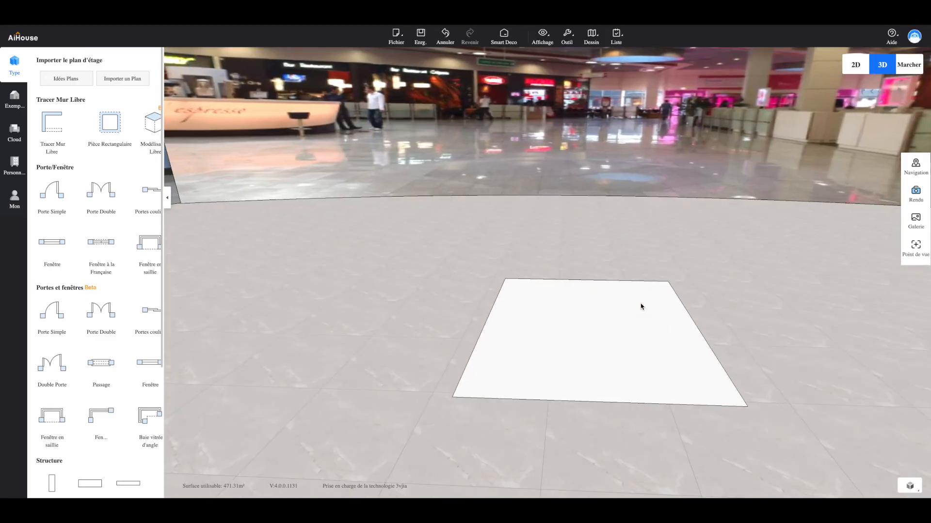
# - Reopen the white floor rectangle in free modelling
pyautogui.moveTo(751, 337); pyautogui.dragTo(768, 326)
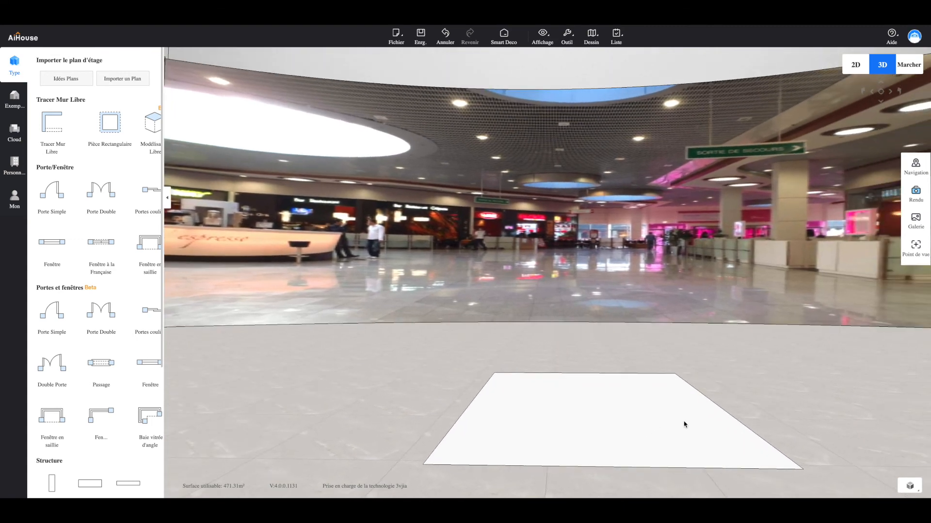
pyautogui.moveTo(709, 445)
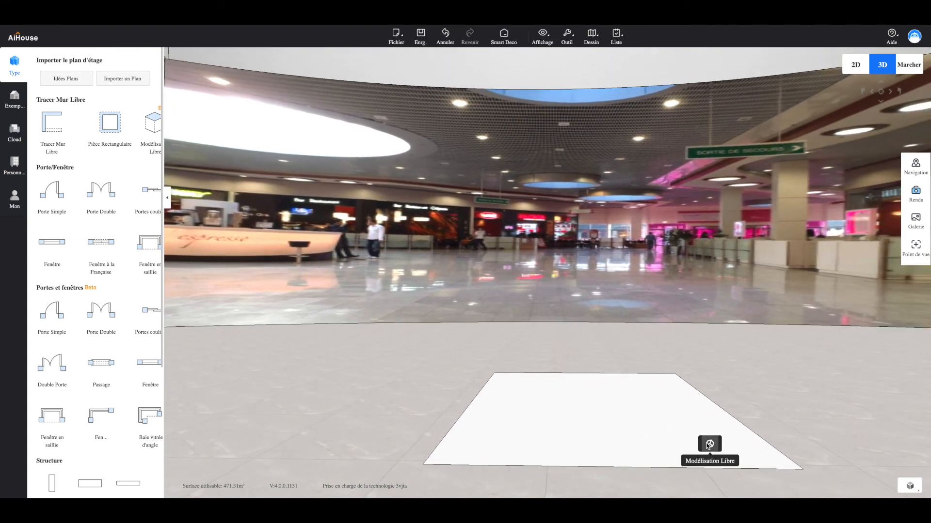
pyautogui.click(709, 445)
pyautogui.scroll(5, 483, 250)
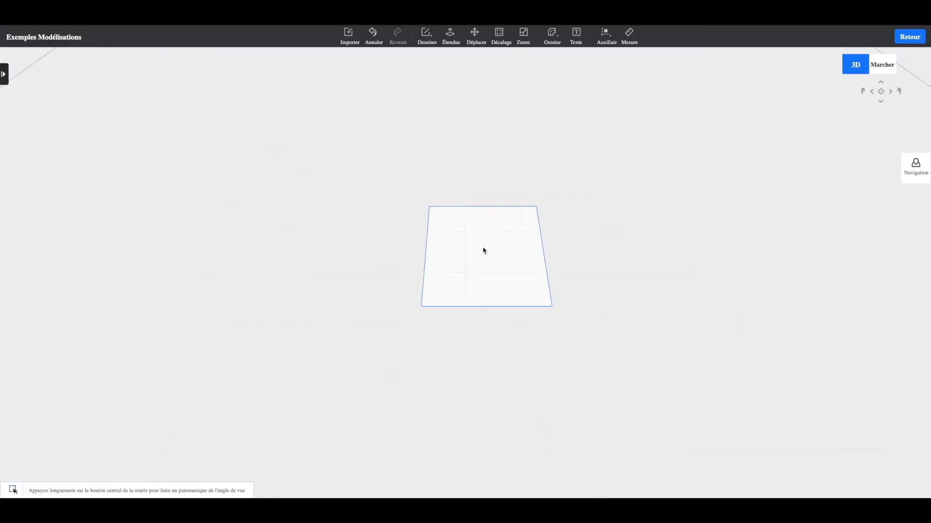
pyautogui.scroll(-3, 483, 250)
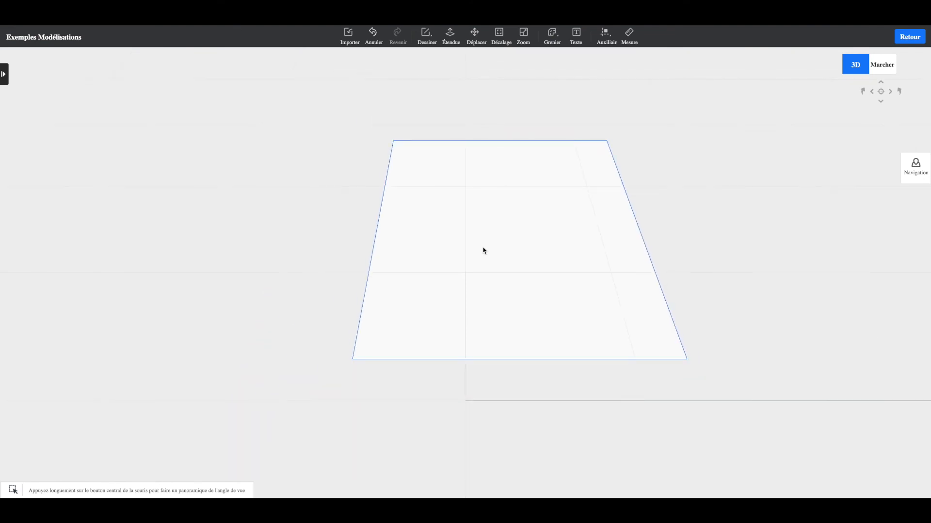
pyautogui.scroll(1, 483, 250)
pyautogui.scroll(-3, 484, 245)
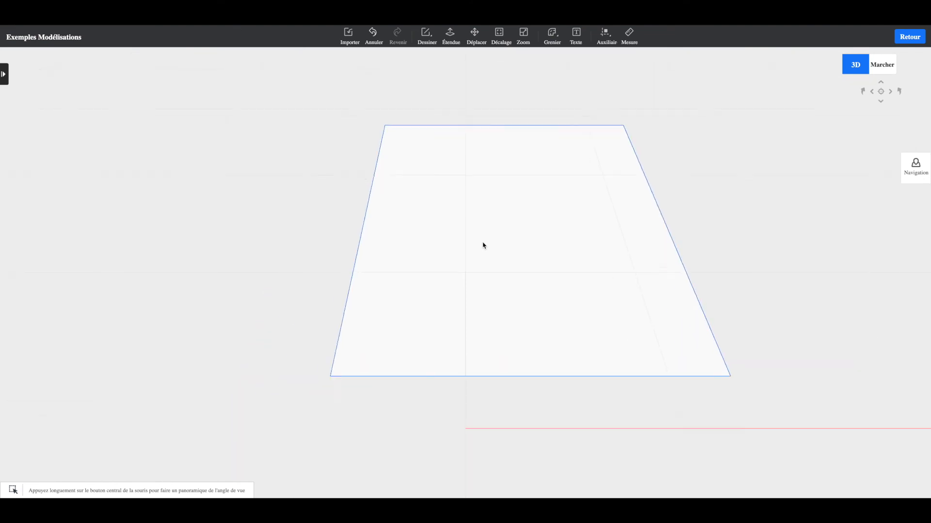
pyautogui.moveTo(592, 231); pyautogui.dragTo(627, 226)
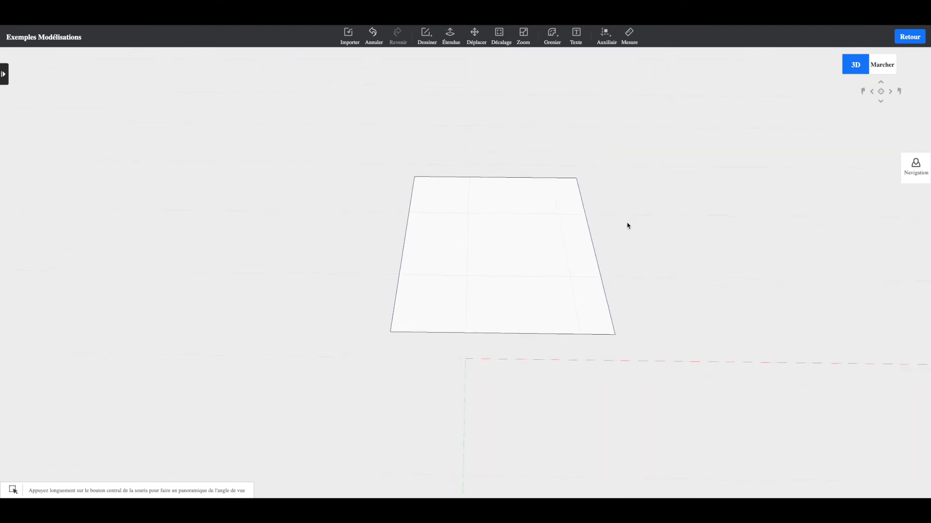
pyautogui.click(451, 44)
pyautogui.click(427, 39)
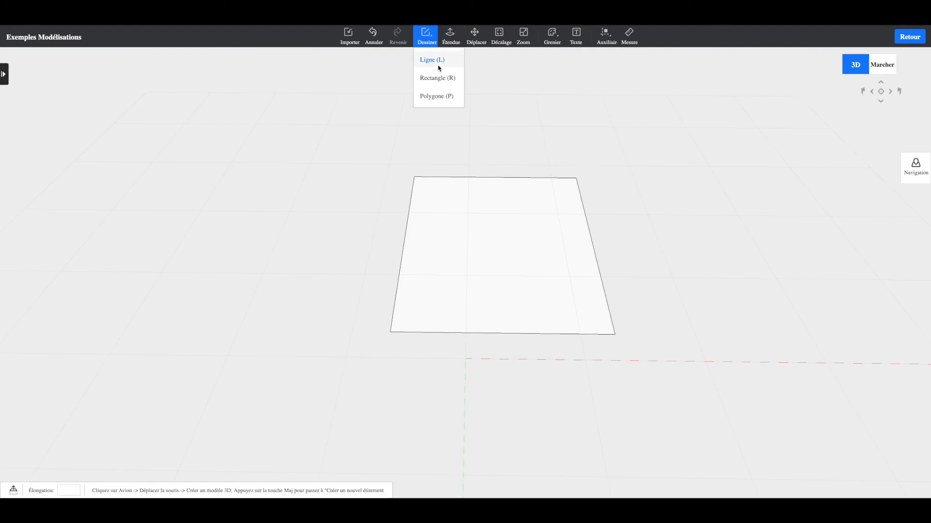
pyautogui.click(432, 60)
pyautogui.click(414, 177)
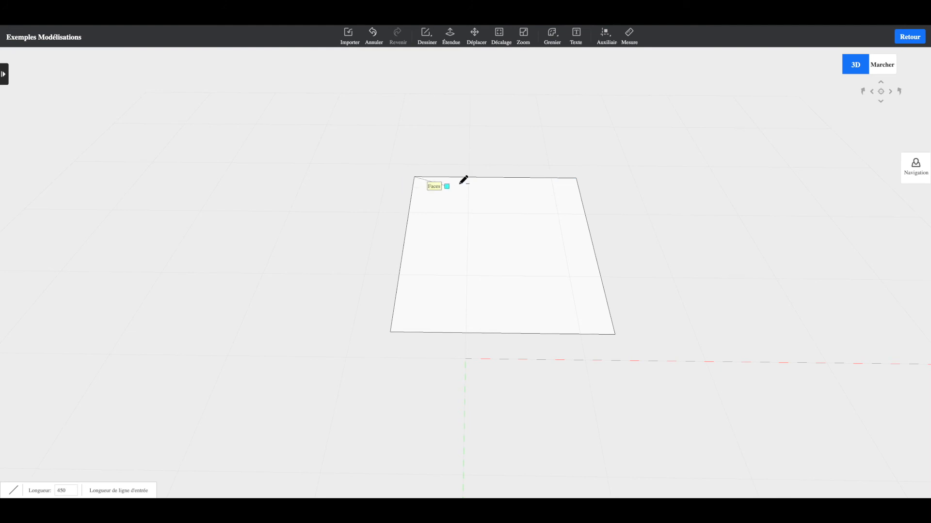
pyautogui.click(427, 37)
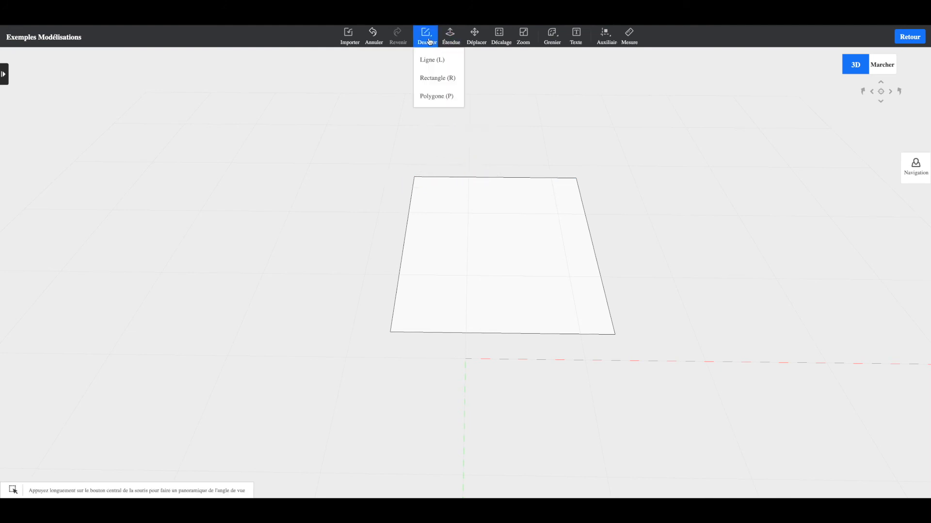
# - Draw a thin rectangular strip along the full length of the floor rectangle's back edge
pyautogui.click(440, 75)
pyautogui.click(415, 178)
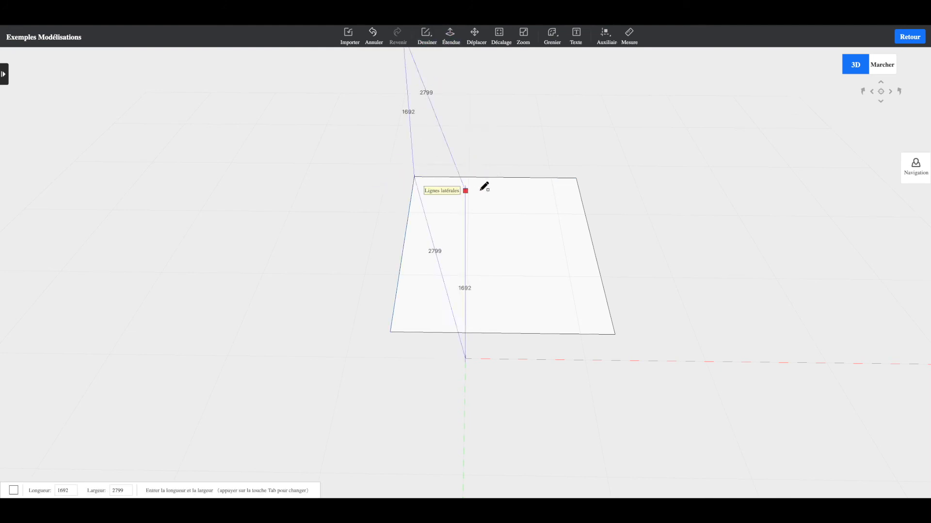
pyautogui.click(577, 183)
# - Extrude the thin strip at the floor rectangle's back edge upwards by 2500 mm to form a wall
pyautogui.click(450, 35)
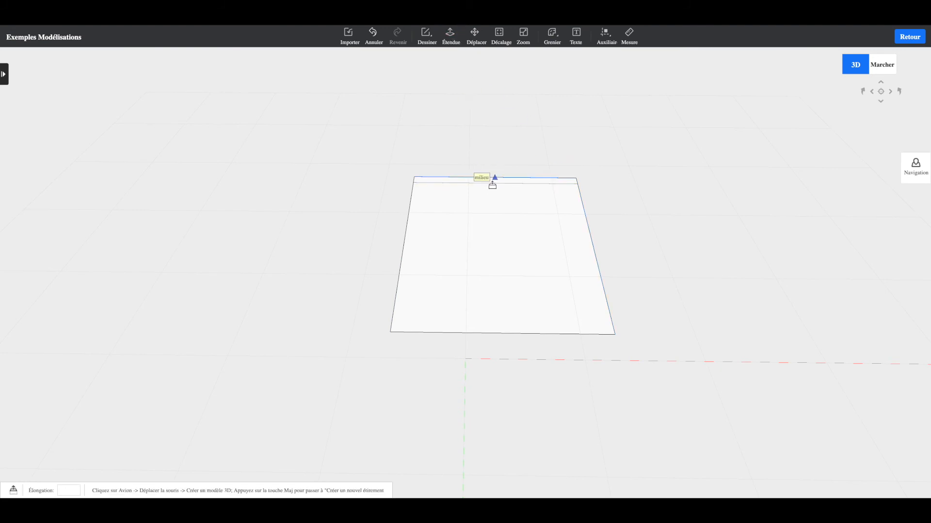
pyautogui.moveTo(435, 185); pyautogui.dragTo(488, 177, button='middle')
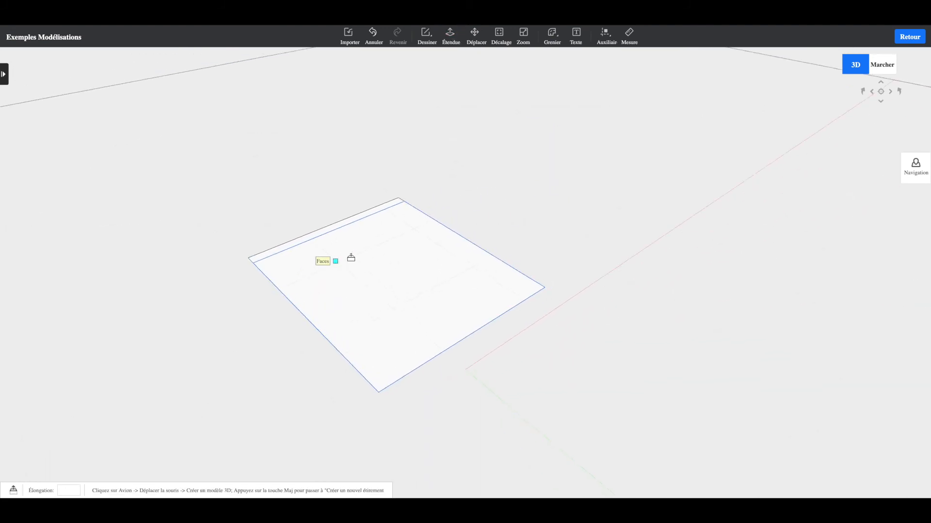
pyautogui.scroll(-2, 318, 244)
pyautogui.scroll(5, 318, 243)
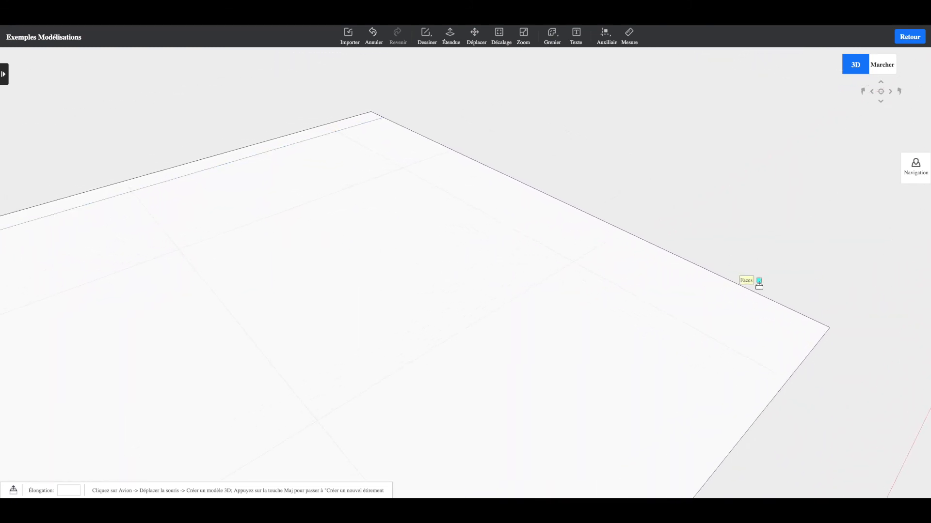
pyautogui.click(253, 149)
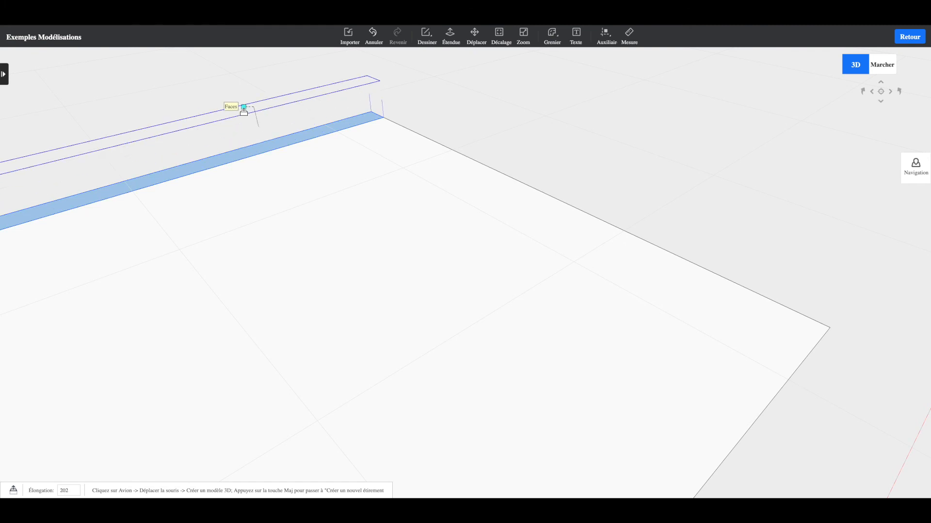
pyautogui.scroll(-5, 243, 107)
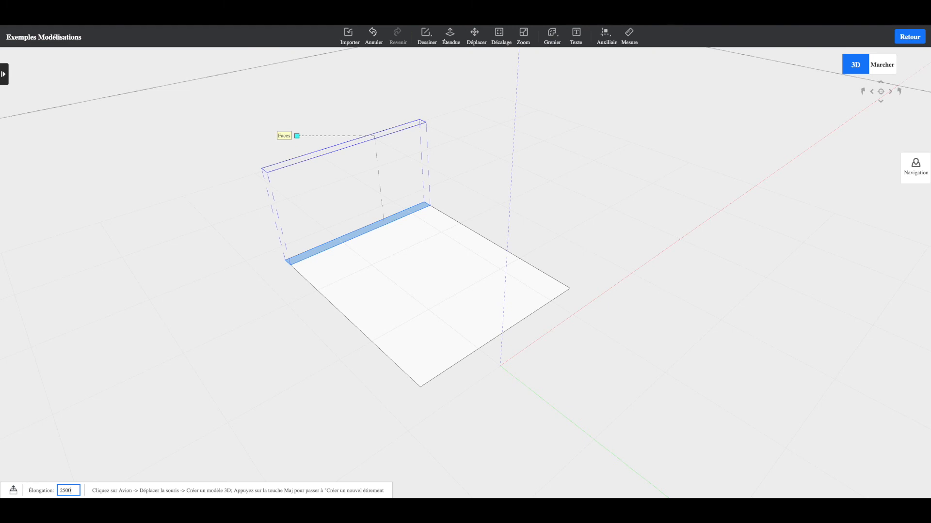
pyautogui.press('Return')
# - Examine the extruded wall in free modelling and in the room's 3D view against the shopping centre photo
pyautogui.scroll(5, 391, 248)
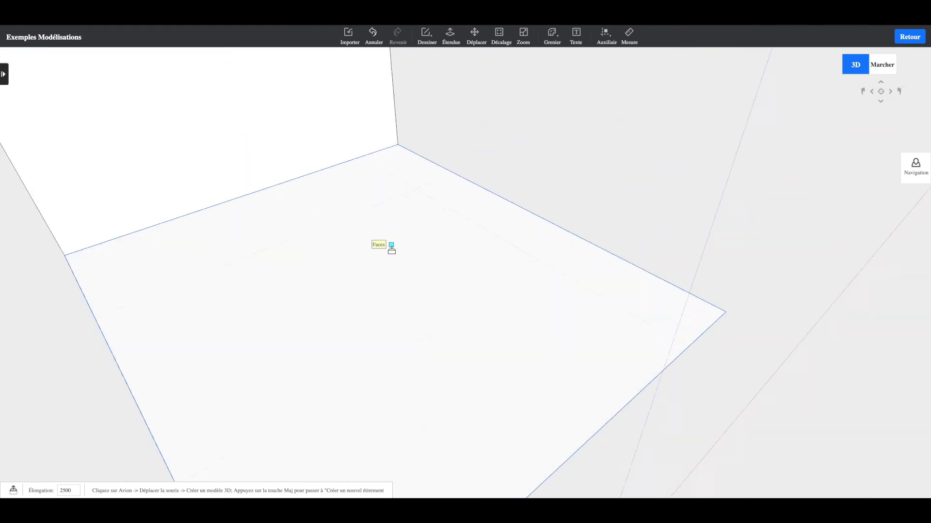
pyautogui.scroll(-10, 392, 248)
pyautogui.scroll(3, 389, 246)
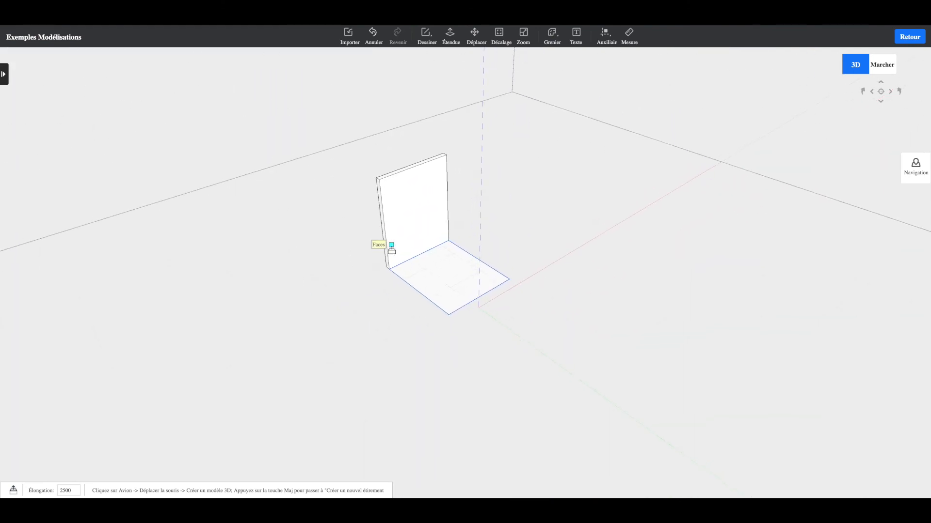
pyautogui.moveTo(533, 316); pyautogui.dragTo(477, 318, button='middle')
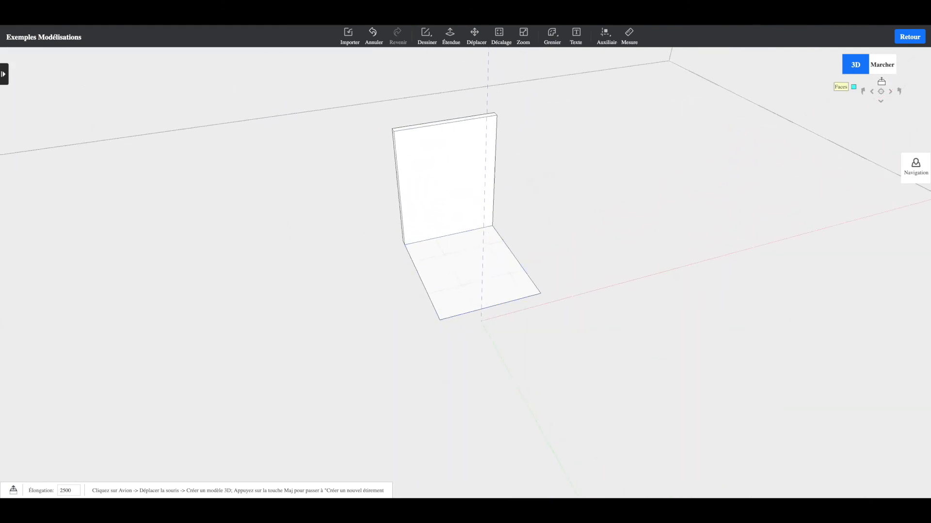
pyautogui.moveTo(608, 238); pyautogui.dragTo(594, 140, button='middle')
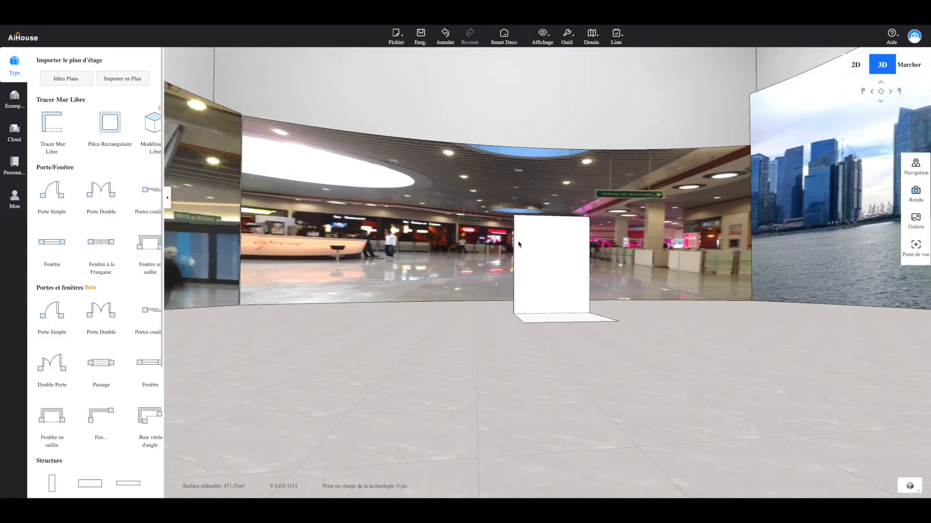
pyautogui.scroll(5, 516, 257)
pyautogui.scroll(1, 515, 259)
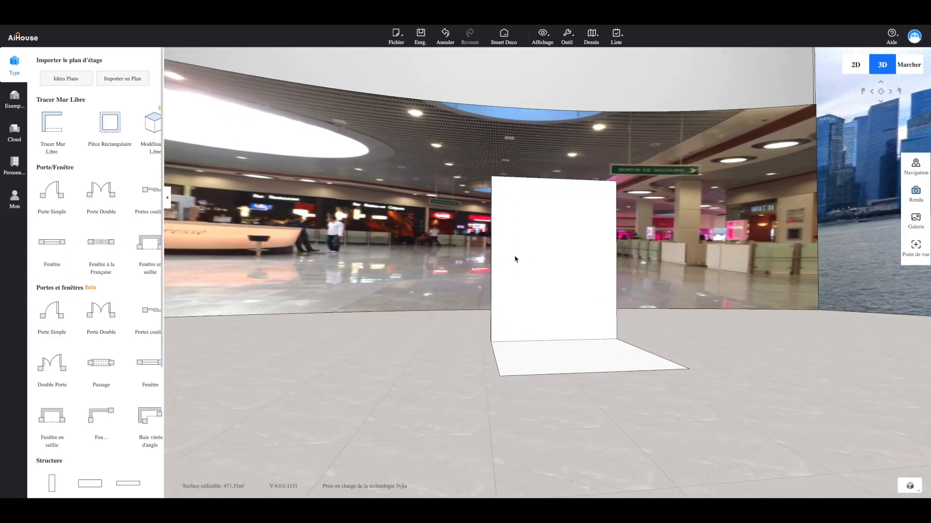
pyautogui.moveTo(488, 271); pyautogui.dragTo(452, 273, button='middle')
pyautogui.scroll(3, 550, 299)
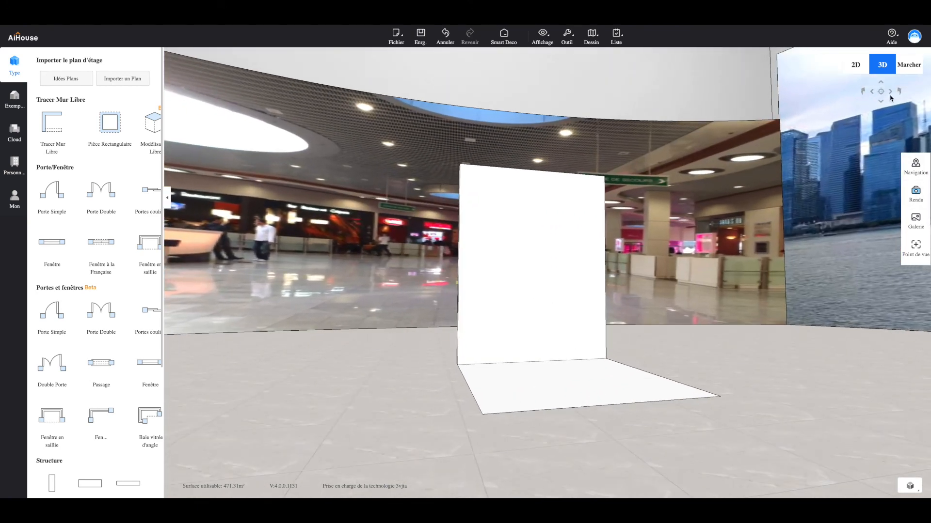
# - Reopen the model in free modelling and delete the floor face in front of the wall
pyautogui.click(614, 404)
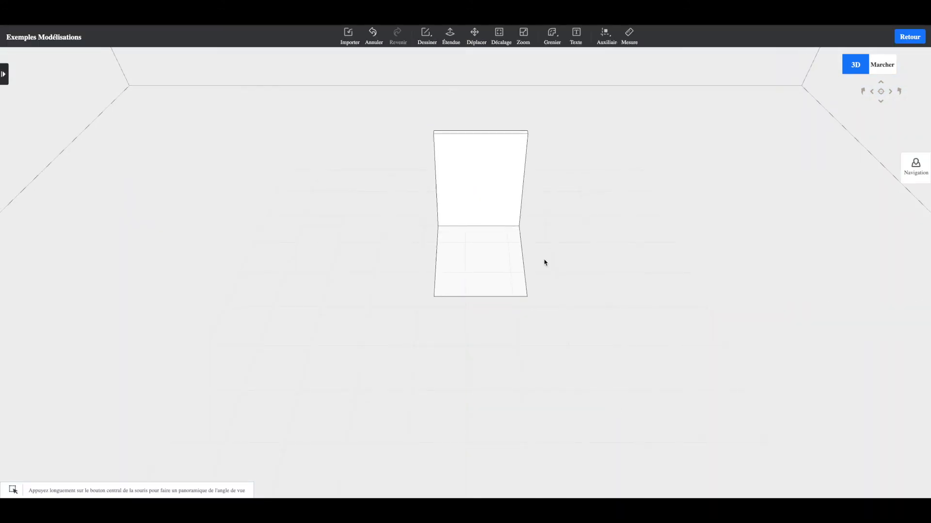
pyautogui.click(491, 273)
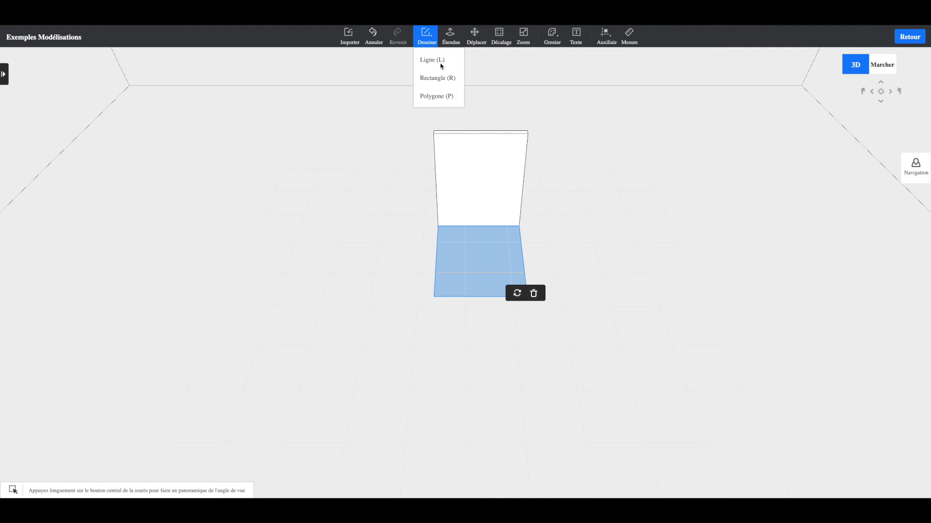
pyautogui.click(539, 297)
# - Add an auxiliary guide line parallel to the wall's base edge, 4000 mm in front of it
pyautogui.moveTo(425, 37)
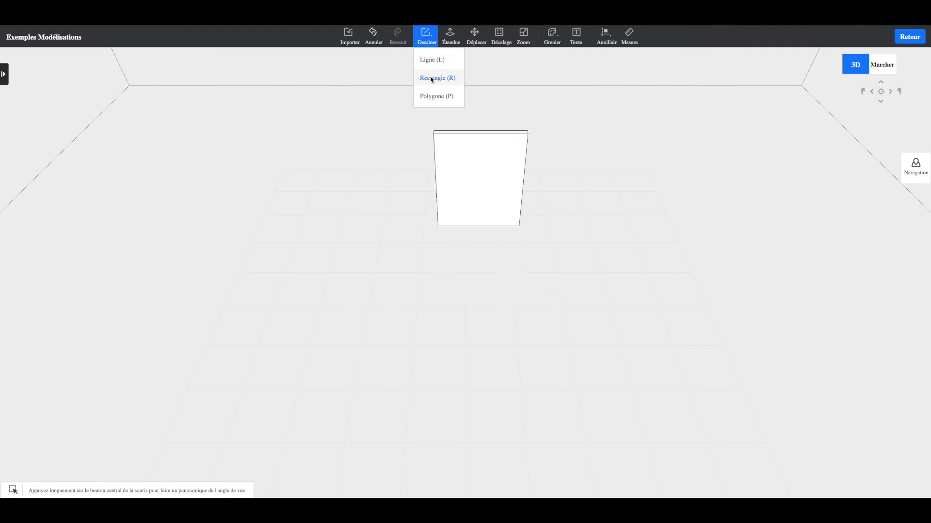
pyautogui.click(615, 58)
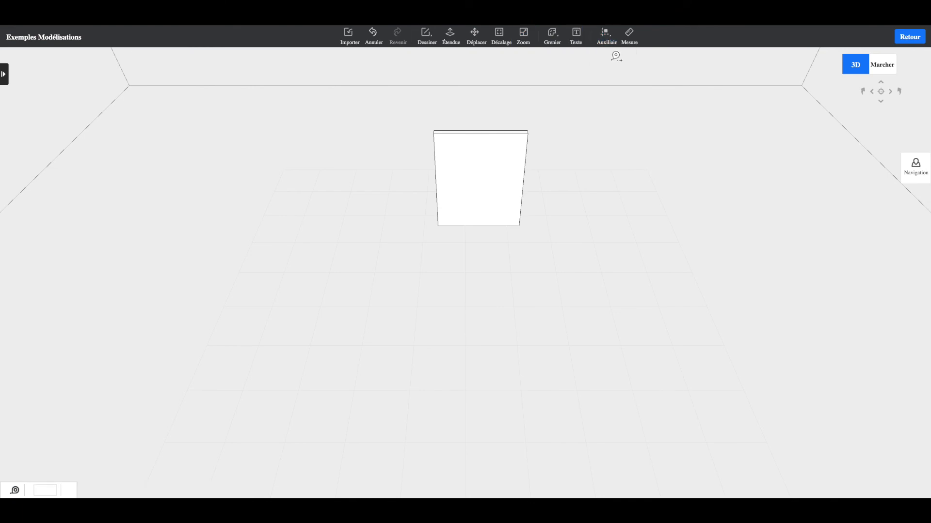
pyautogui.click(479, 226)
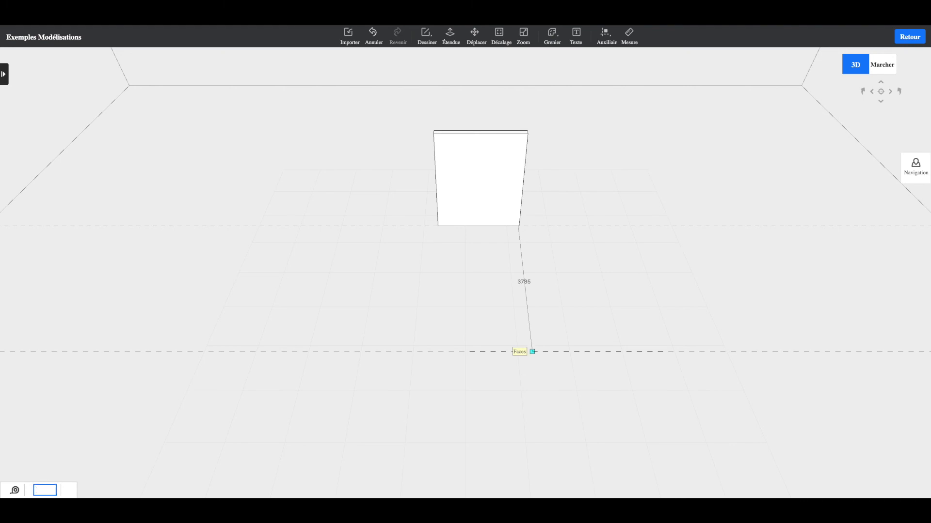
pyautogui.press('Return')
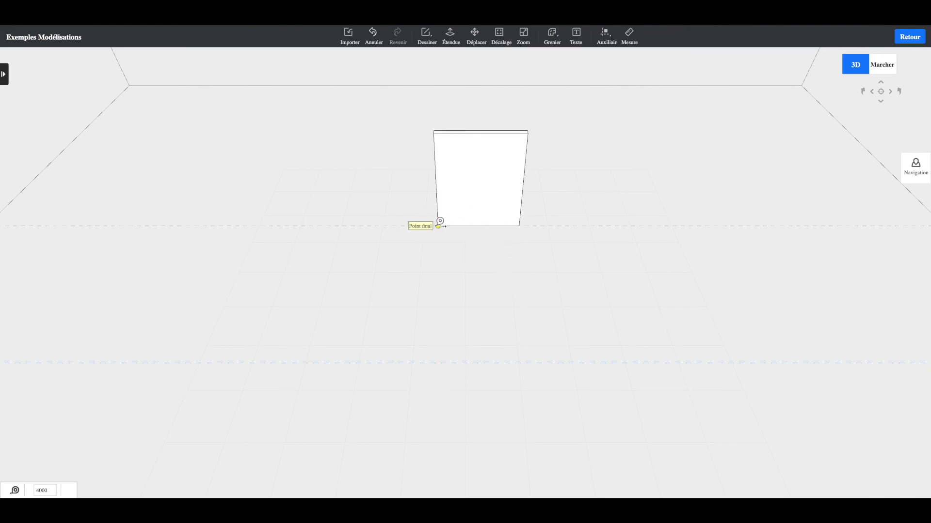
pyautogui.press('Escape')
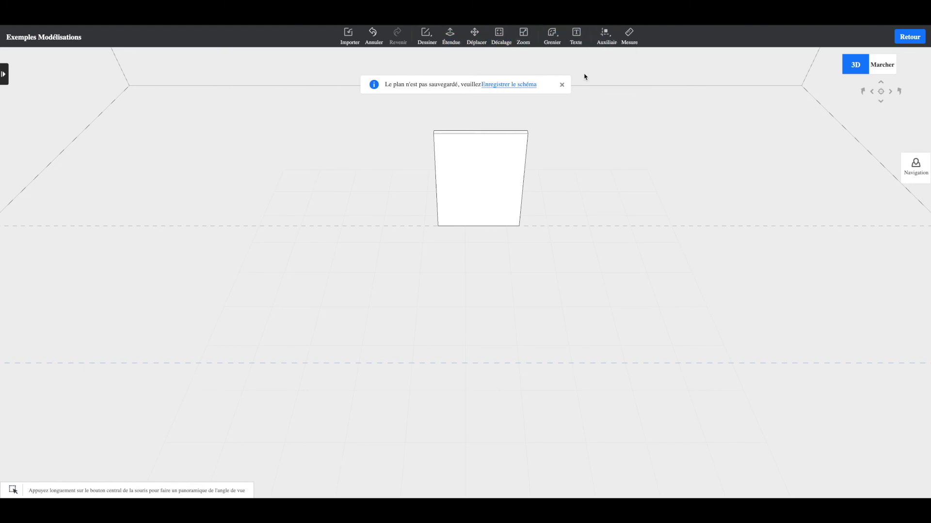
pyautogui.moveTo(435, 47)
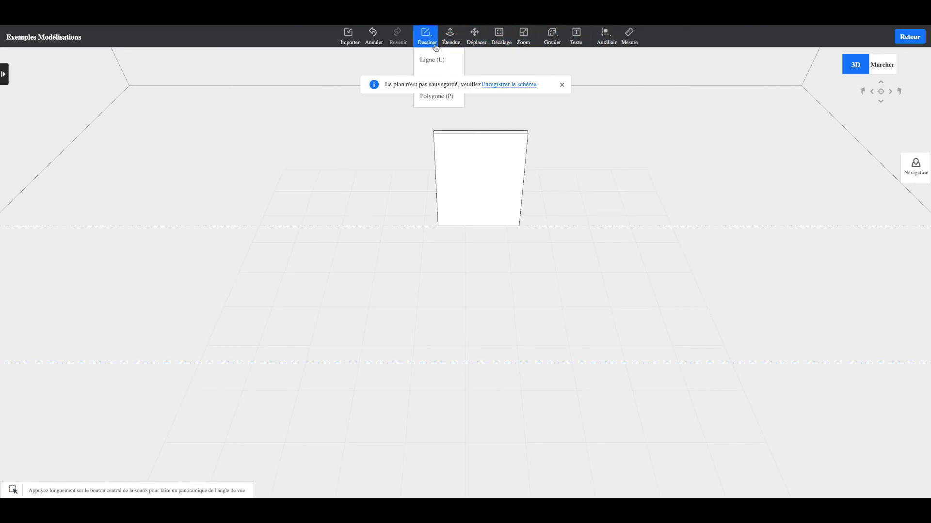
pyautogui.click(611, 58)
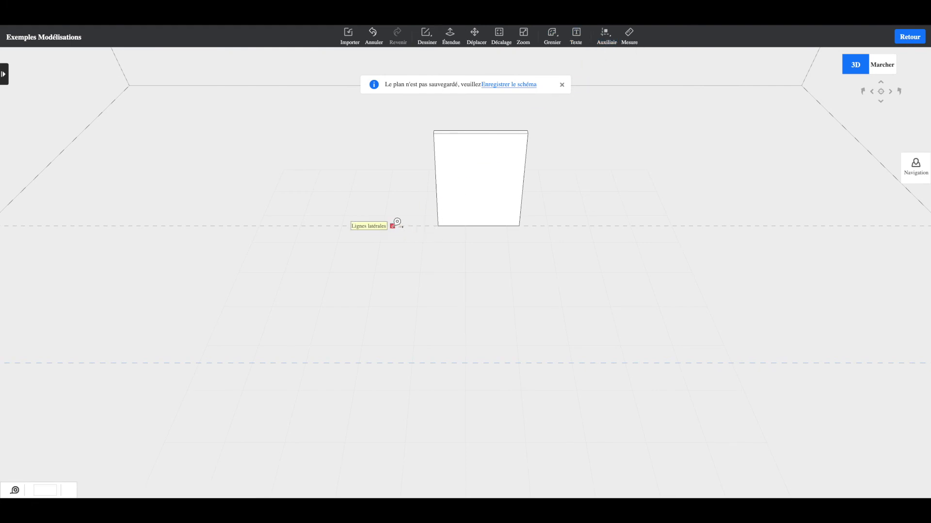
pyautogui.click(456, 44)
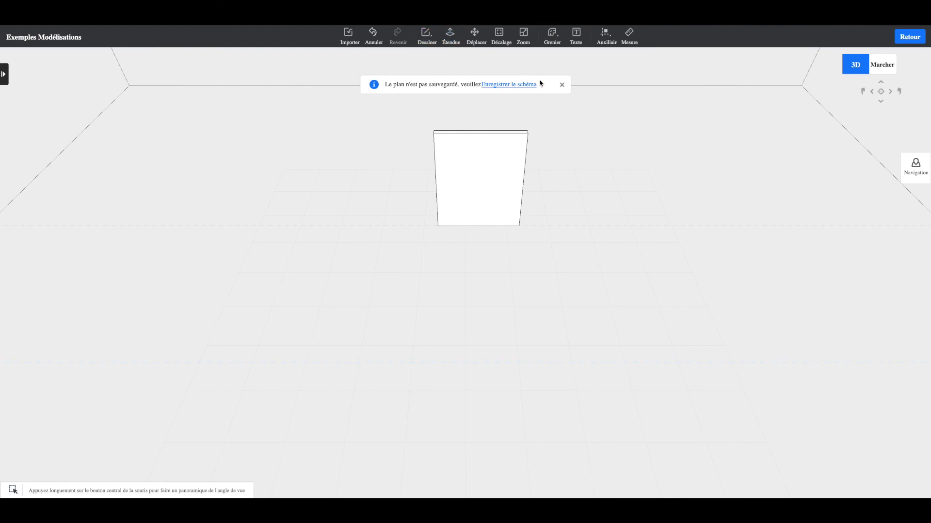
# - Draw a floor rectangle in front of the wall, spanning between the two guide lines and extending past both ends of the wall
pyautogui.click(563, 87)
pyautogui.moveTo(427, 36)
pyautogui.click(429, 77)
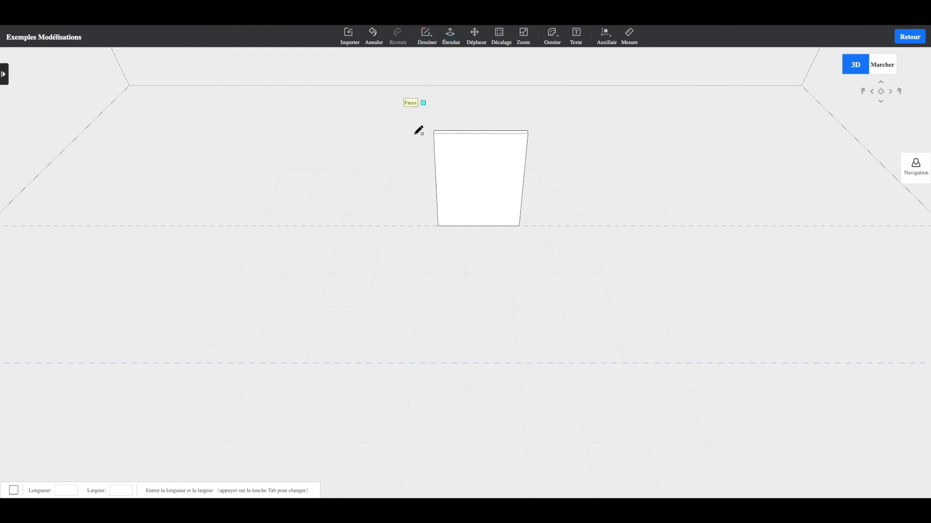
pyautogui.click(385, 226)
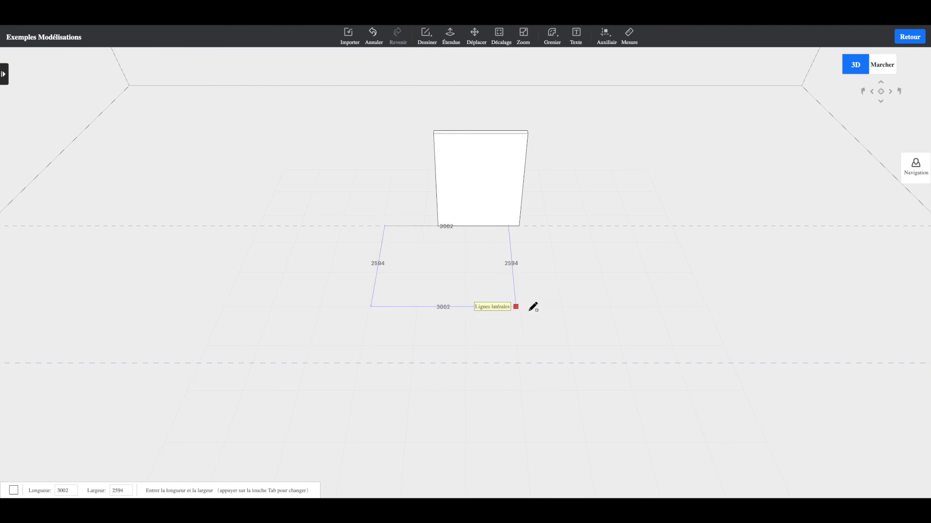
pyautogui.click(574, 363)
pyautogui.press('Escape')
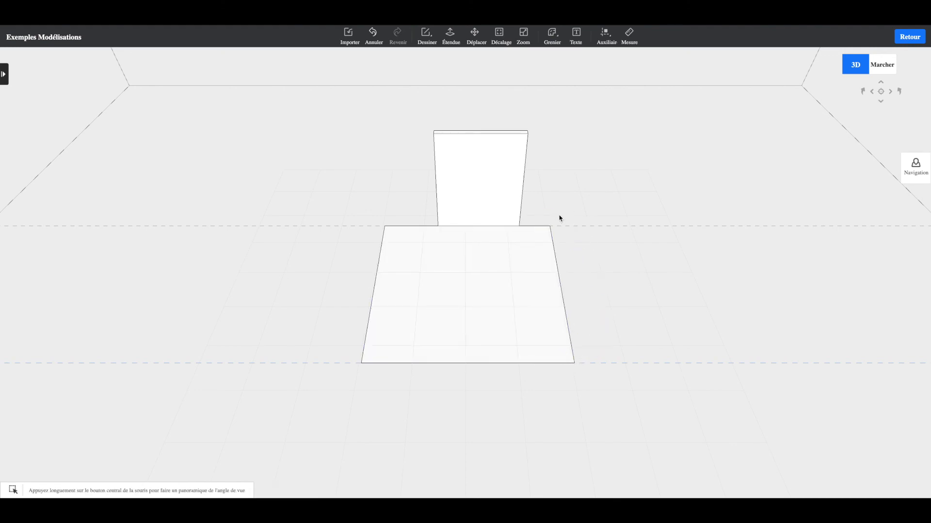
# - Extrude the wall's right end face about 746 mm outwards to the floor rectangle's back corner
pyautogui.moveTo(559, 216); pyautogui.dragTo(491, 209, button='middle')
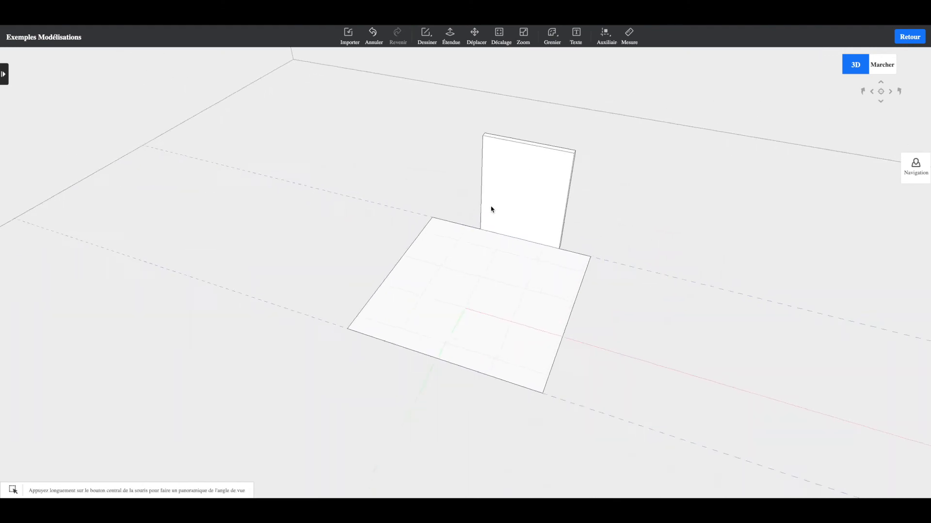
pyautogui.click(451, 35)
pyautogui.moveTo(599, 279); pyautogui.dragTo(552, 289, button='middle')
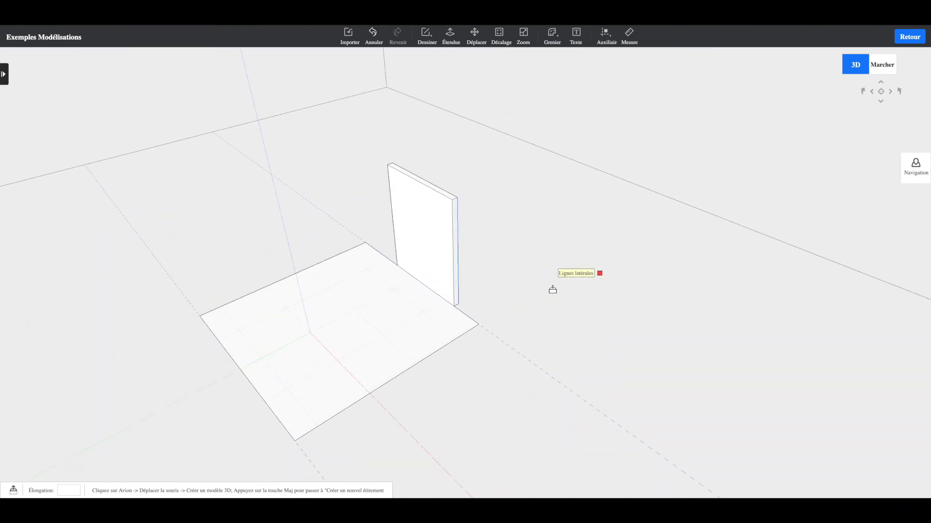
pyautogui.scroll(5, 550, 289)
pyautogui.scroll(5, 550, 289)
pyautogui.scroll(-4, 550, 289)
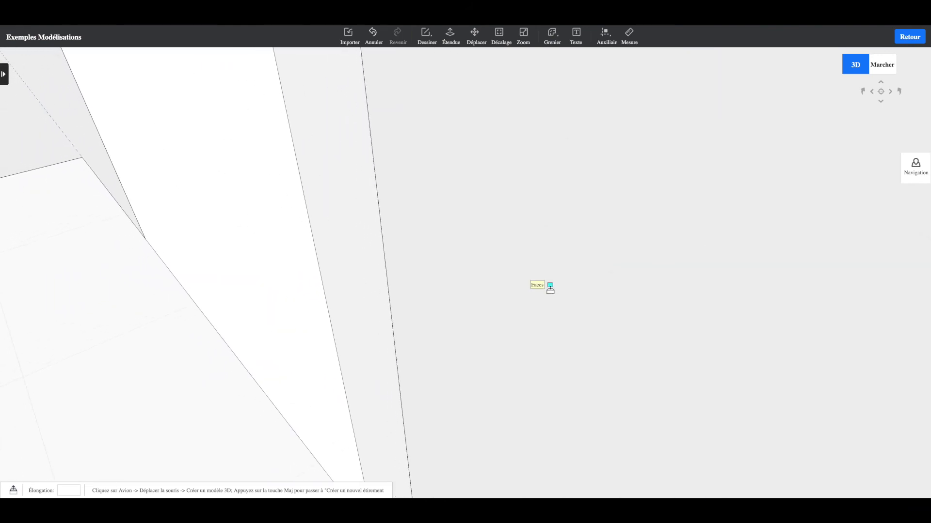
pyautogui.click(434, 369)
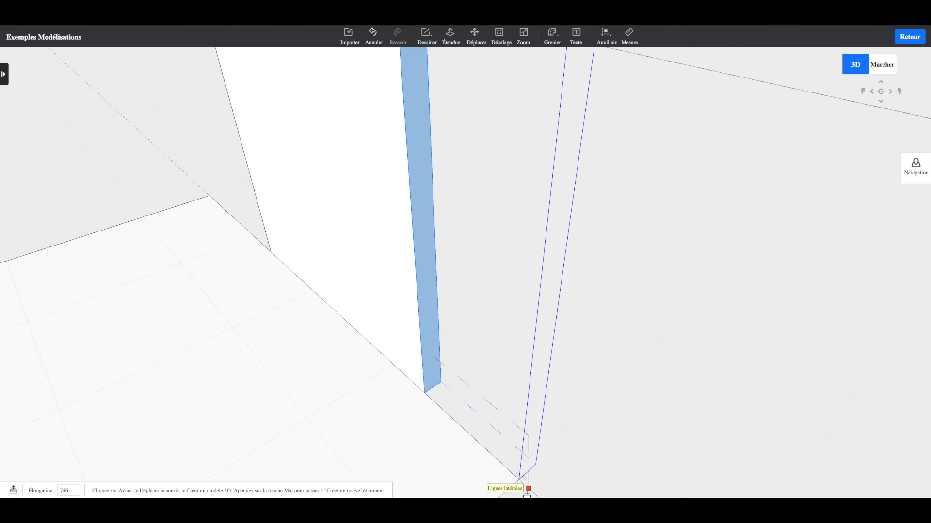
pyautogui.click(527, 495)
# - Extrude the wall's opposite end face about 1290 mm outwards to the floor rectangle's other back corner
pyautogui.moveTo(293, 381); pyautogui.dragTo(524, 256, button='middle')
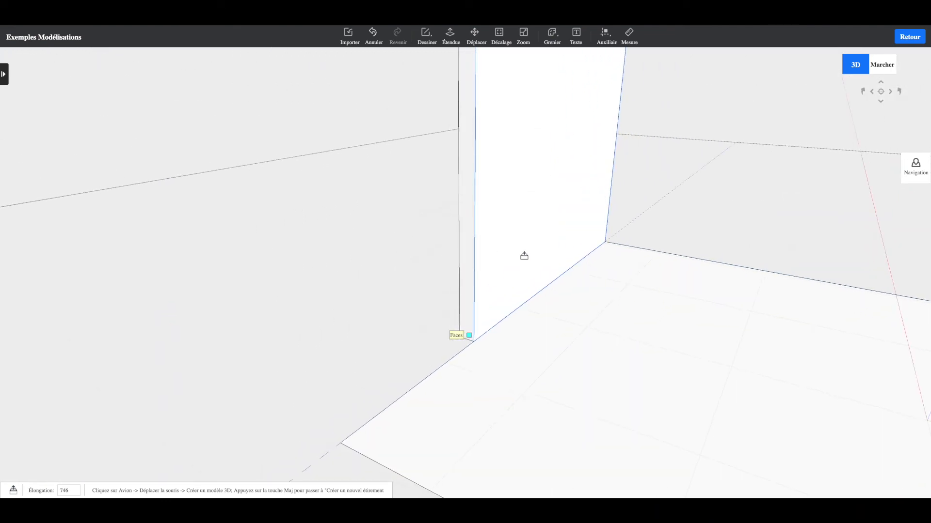
pyautogui.click(468, 302)
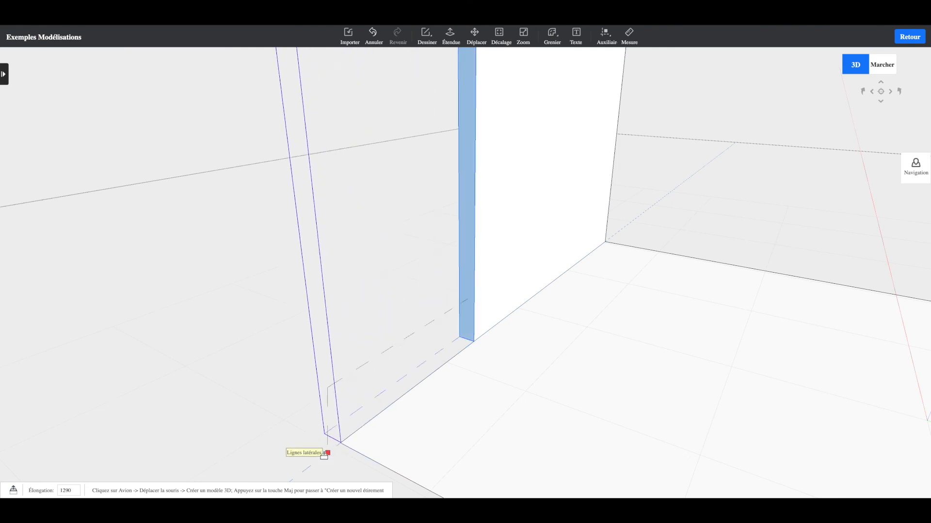
pyautogui.click(325, 457)
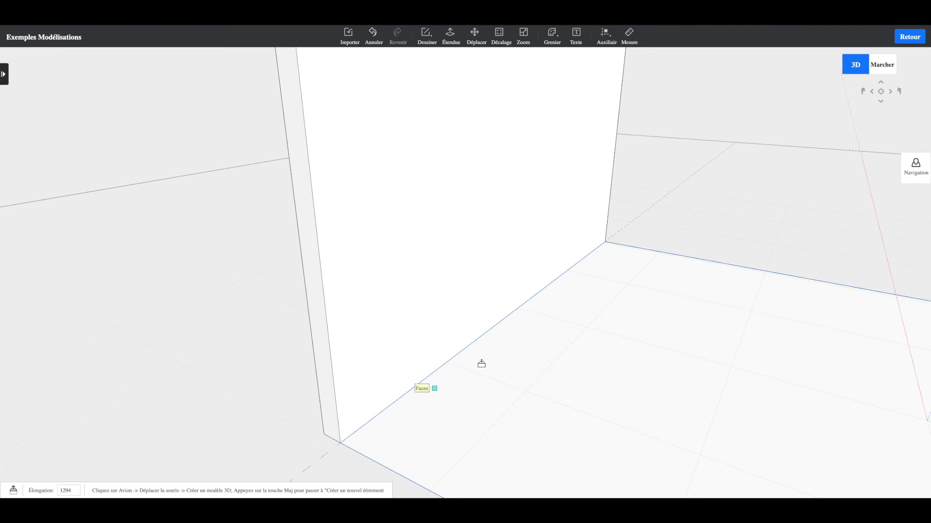
pyautogui.scroll(6, 514, 272)
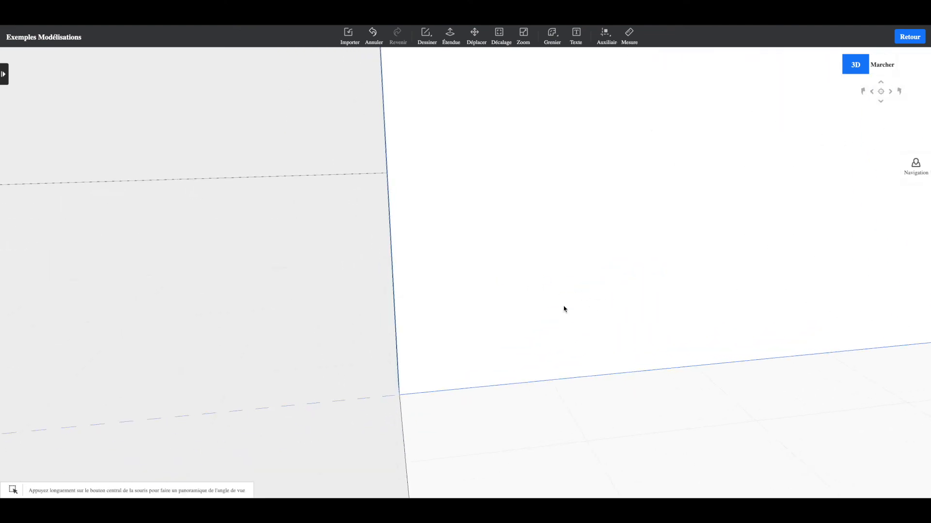
pyautogui.scroll(-6, 563, 309)
pyautogui.moveTo(564, 309); pyautogui.dragTo(650, 334, button='middle')
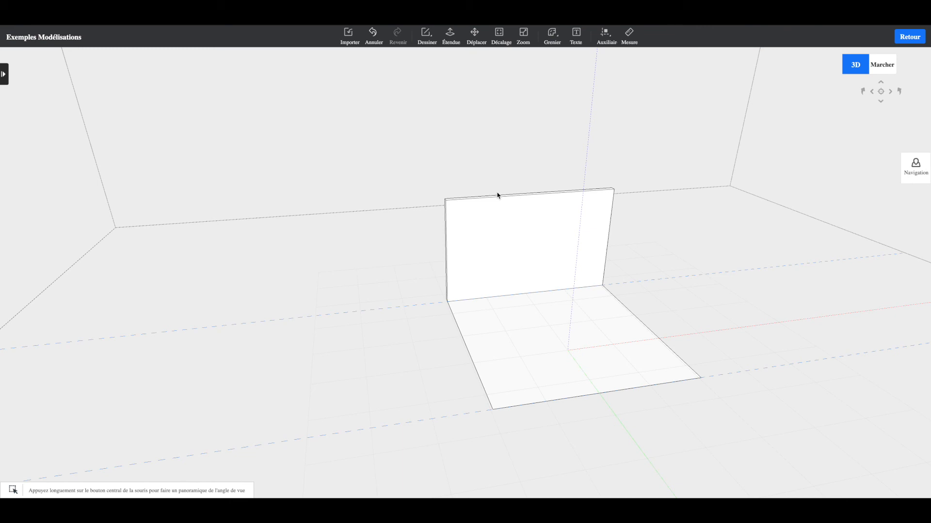
# - Draw a line down the middle of the wall's front face, from its top edge to its base
pyautogui.moveTo(584, 328); pyautogui.dragTo(537, 313, button='middle')
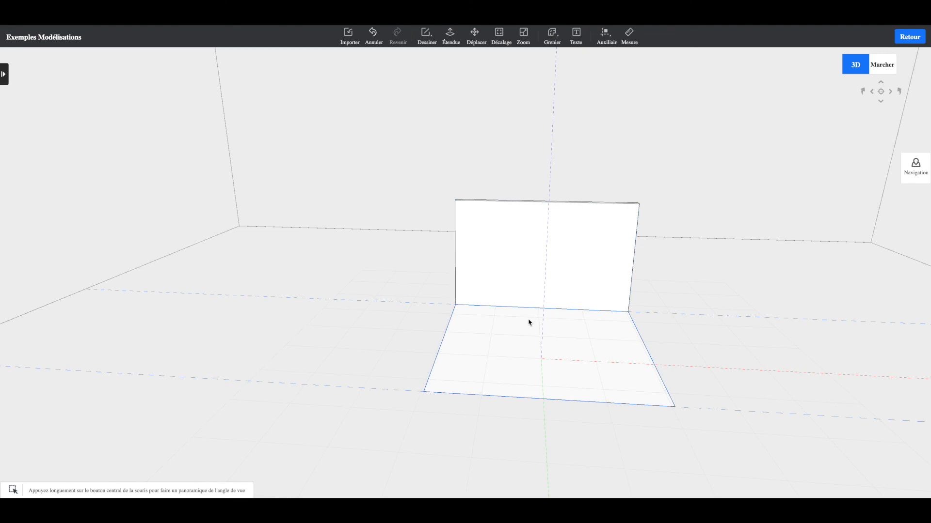
pyautogui.click(426, 34)
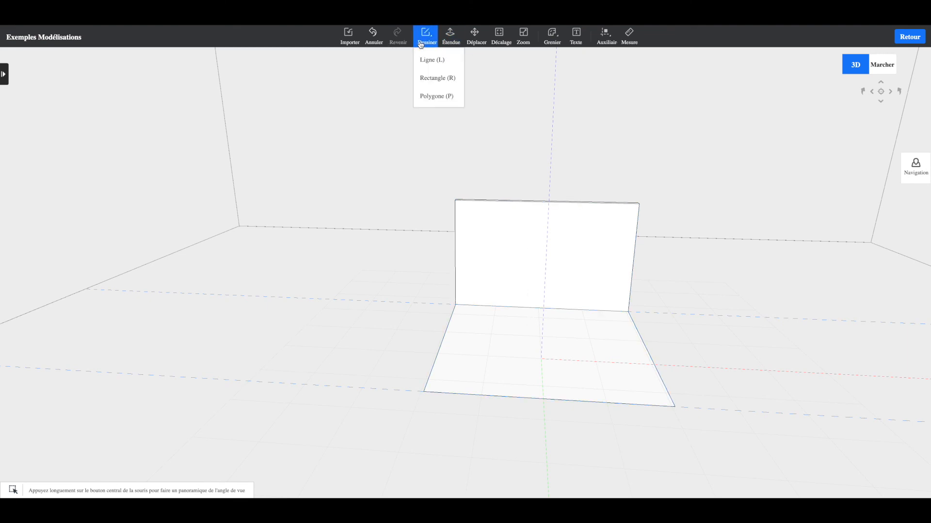
pyautogui.click(433, 58)
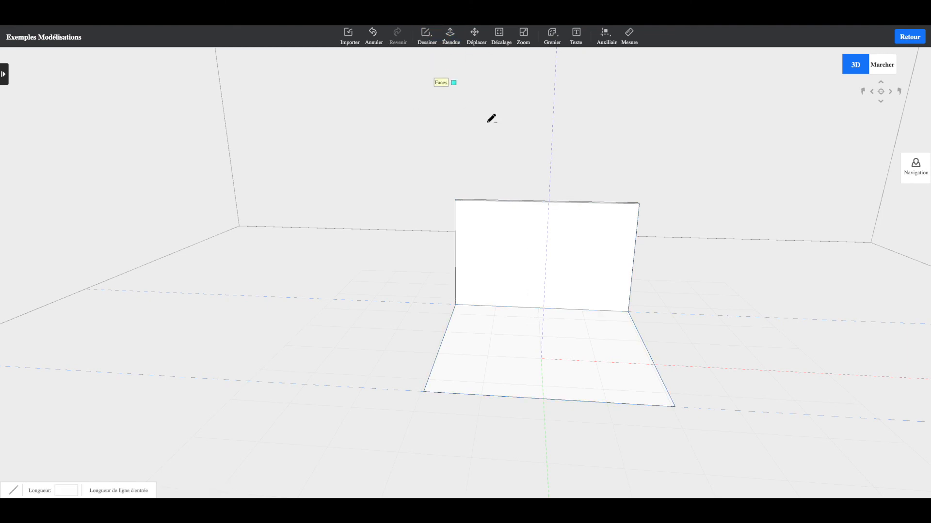
pyautogui.click(546, 201)
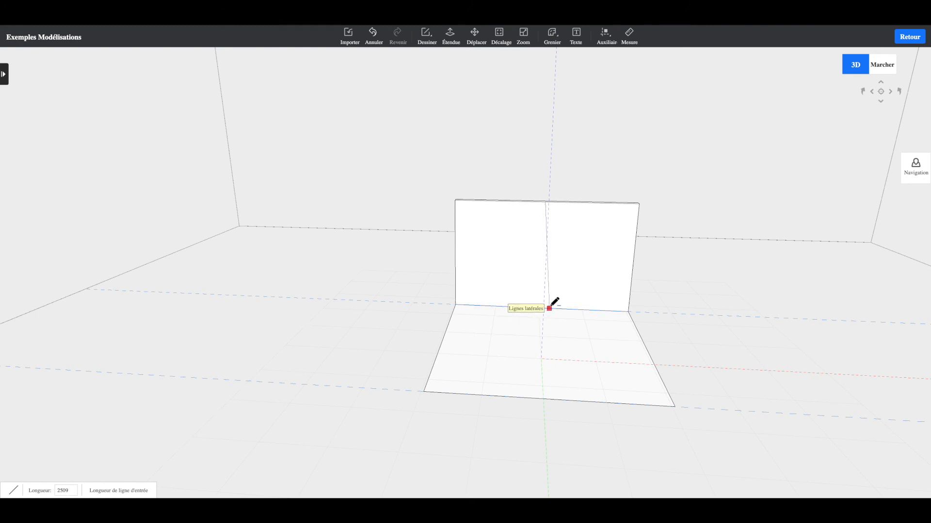
pyautogui.moveTo(539, 308); pyautogui.dragTo(590, 281, button='middle')
pyautogui.scroll(5, 521, 313)
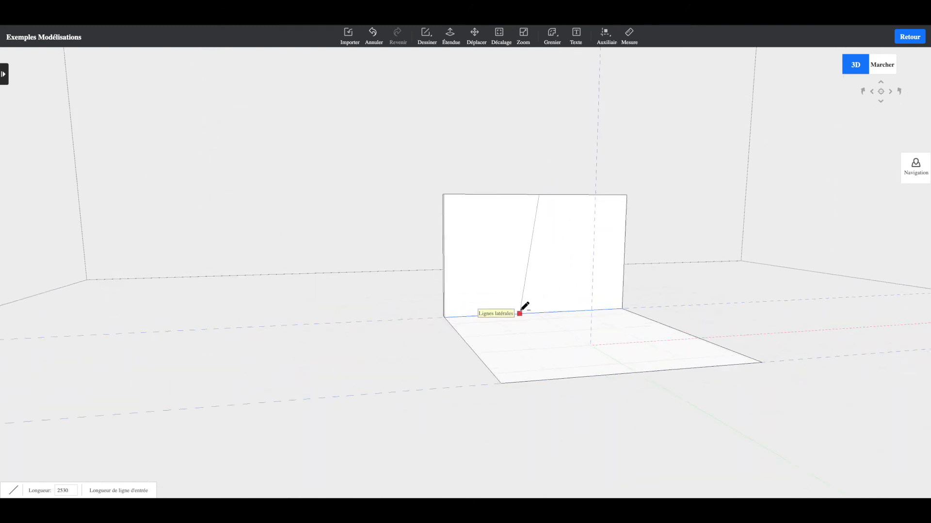
pyautogui.click(562, 324)
pyautogui.press('Escape')
pyautogui.moveTo(587, 247); pyautogui.dragTo(540, 253, button='right')
pyautogui.moveTo(636, 289); pyautogui.dragTo(641, 256, button='right')
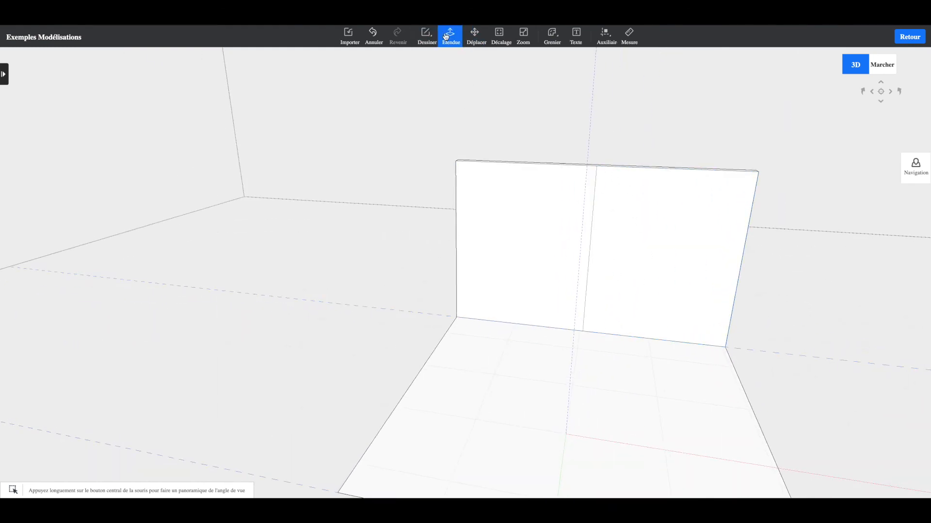
# - Draw a horizontal line across the wall's front face from one side edge to the other, above mid-height
pyautogui.click(425, 44)
pyautogui.click(427, 59)
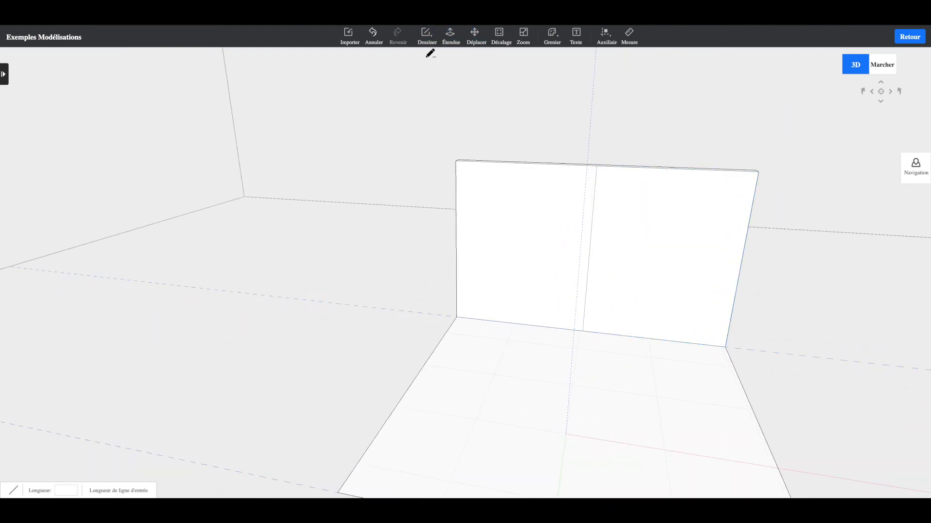
pyautogui.click(457, 216)
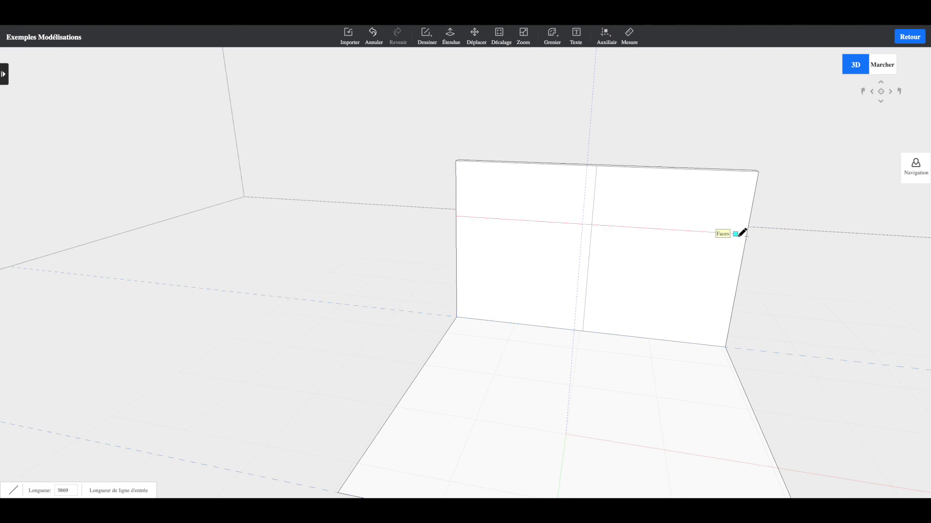
pyautogui.click(746, 234)
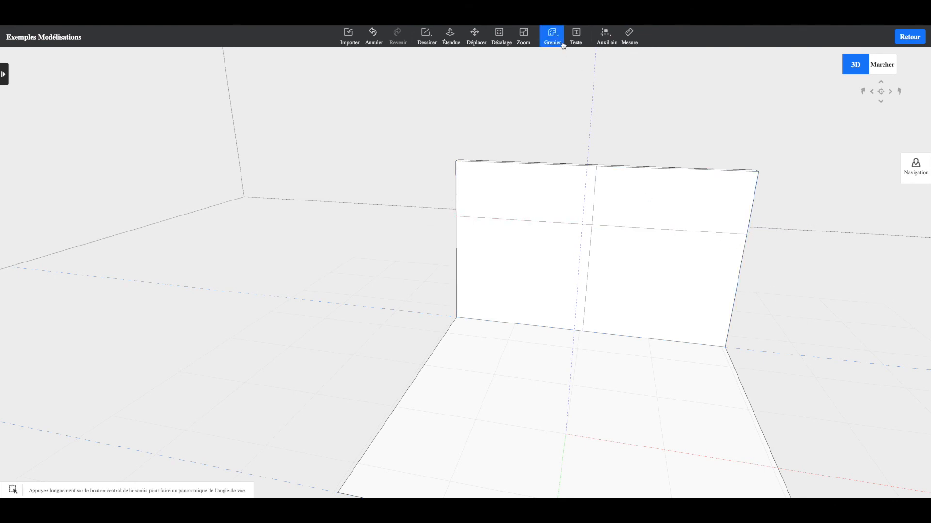
# - Draw two slanted lines from the top edge of the wall's right half to both ends of the horizontal line below, forming a triangle
pyautogui.moveTo(426, 36)
pyautogui.click(430, 60)
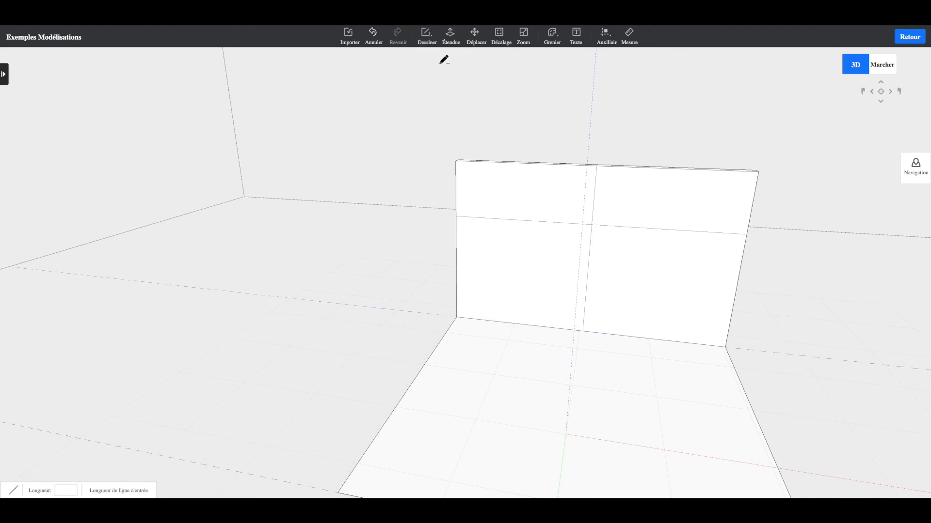
pyautogui.click(674, 169)
pyautogui.click(592, 224)
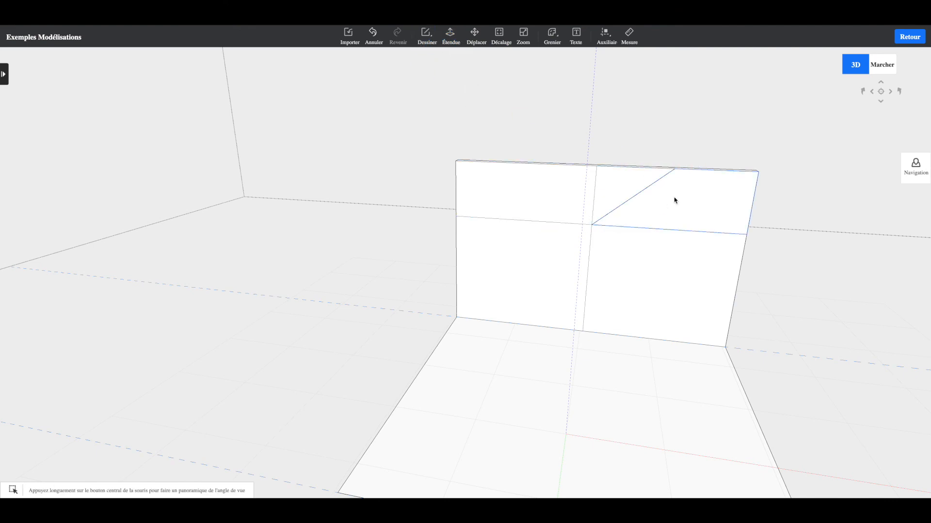
pyautogui.moveTo(427, 36)
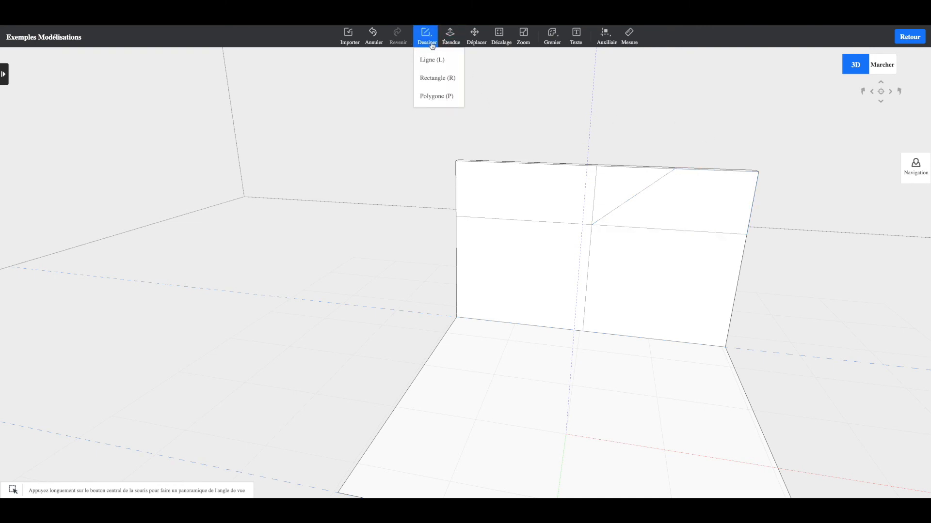
pyautogui.click(430, 60)
pyautogui.click(674, 168)
pyautogui.click(747, 234)
pyautogui.moveTo(752, 224); pyautogui.dragTo(831, 294, button='middle')
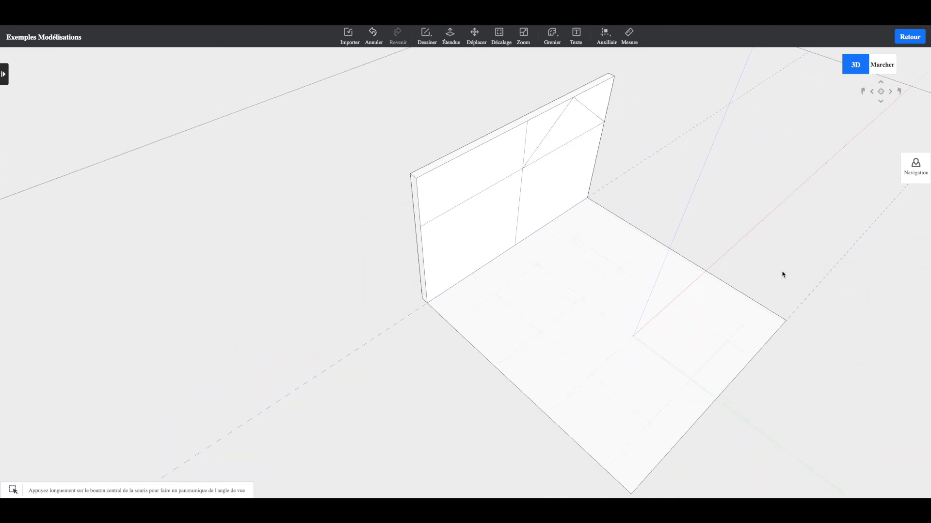
# - Extrude the triangular face about 2124 mm forward from the wall over the floor
pyautogui.click(460, 43)
pyautogui.click(562, 136)
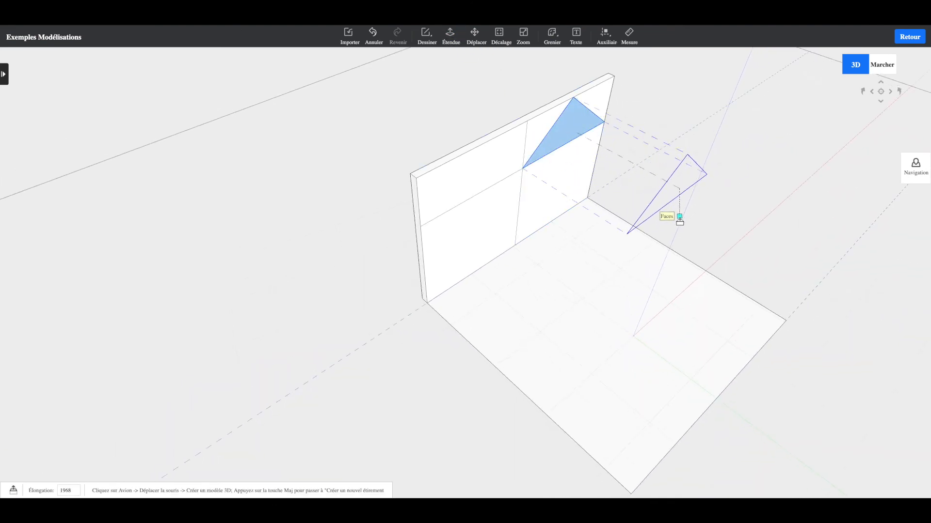
pyautogui.click(689, 236)
pyautogui.moveTo(717, 242); pyautogui.dragTo(699, 180, button='middle')
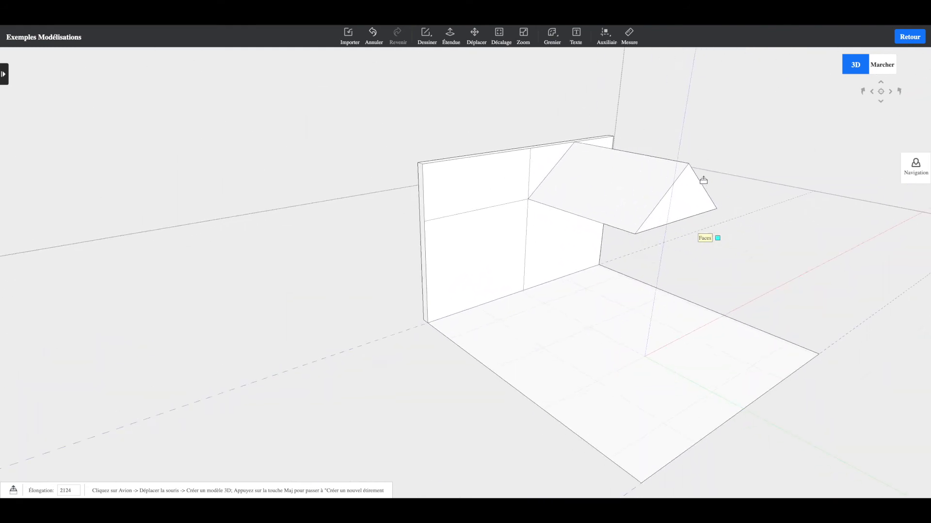
pyautogui.press('Escape')
# - Delete the small wall face between the vertical line and the triangular prism, along with its top edge
pyautogui.moveTo(634, 228); pyautogui.dragTo(606, 237, button='middle')
pyautogui.click(529, 163)
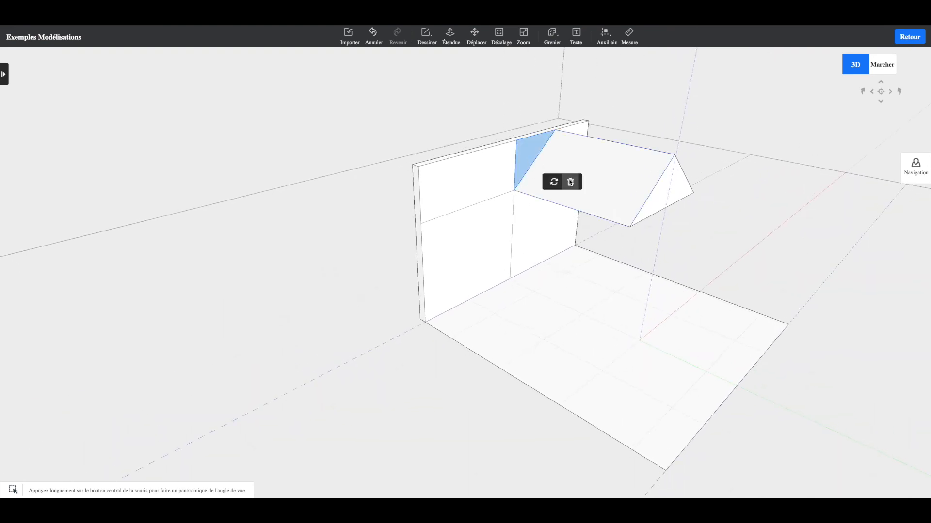
pyautogui.click(570, 182)
pyautogui.click(529, 144)
pyautogui.click(570, 163)
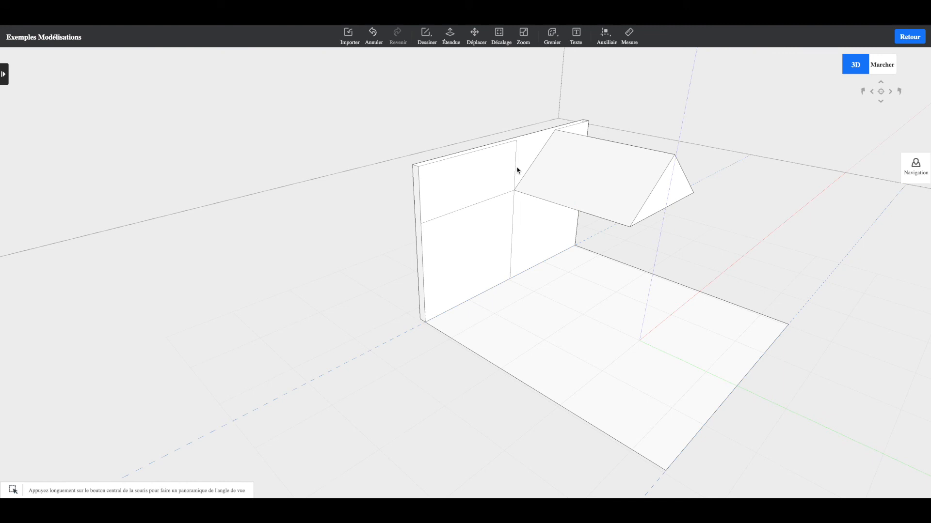
# - Delete the wall's large back face to open up the wall from behind
pyautogui.moveTo(518, 169); pyautogui.dragTo(639, 171, button='middle')
pyautogui.moveTo(351, 165); pyautogui.dragTo(390, 164, button='middle')
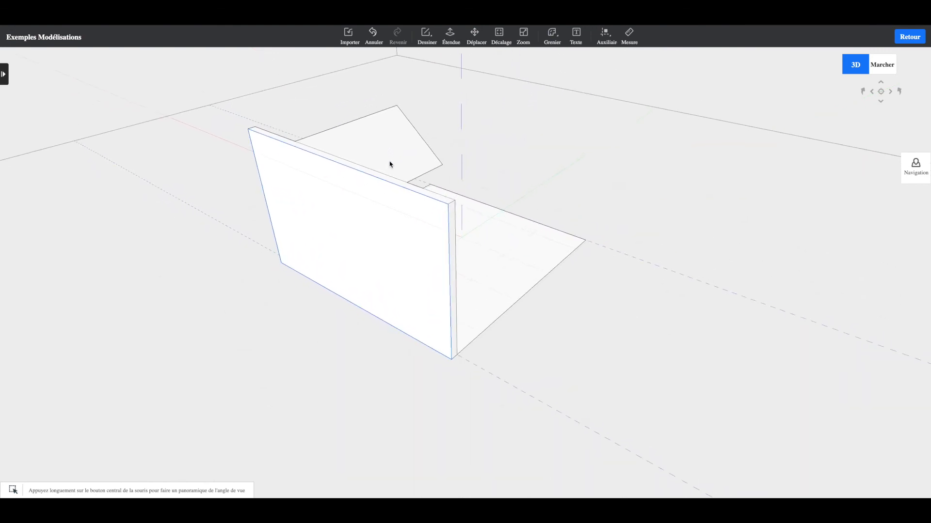
pyautogui.click(376, 196)
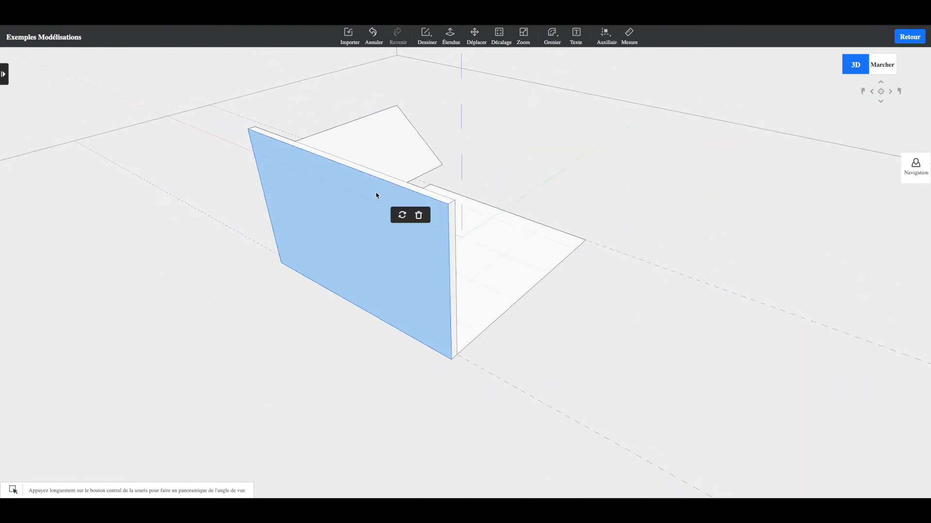
pyautogui.click(420, 216)
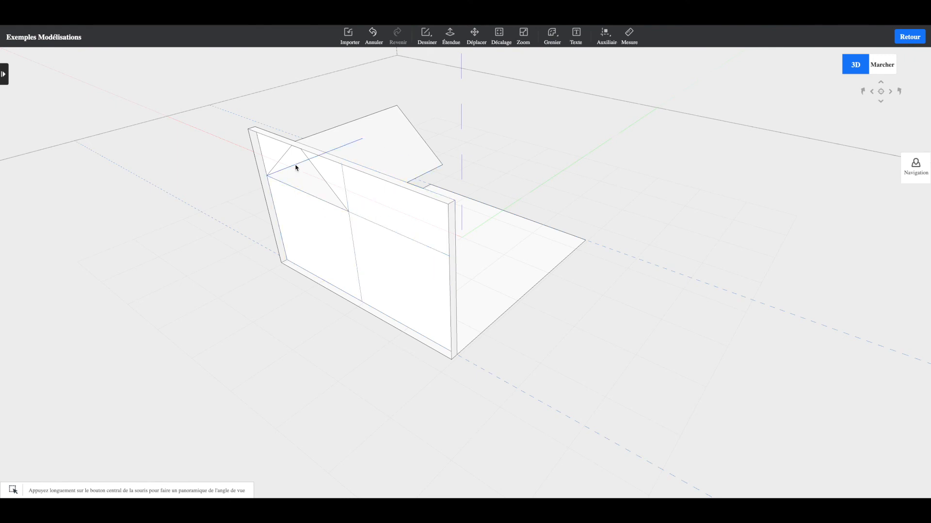
# - Trace the triangular gable with lines through both ends of the horizontal line and the apex on the wall's top edge, closing its face
pyautogui.click(426, 34)
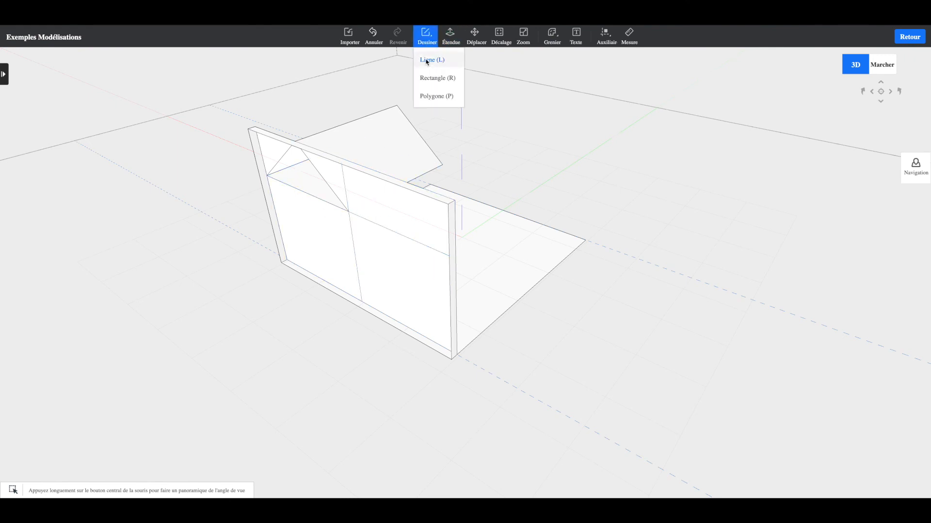
pyautogui.click(427, 60)
pyautogui.click(266, 177)
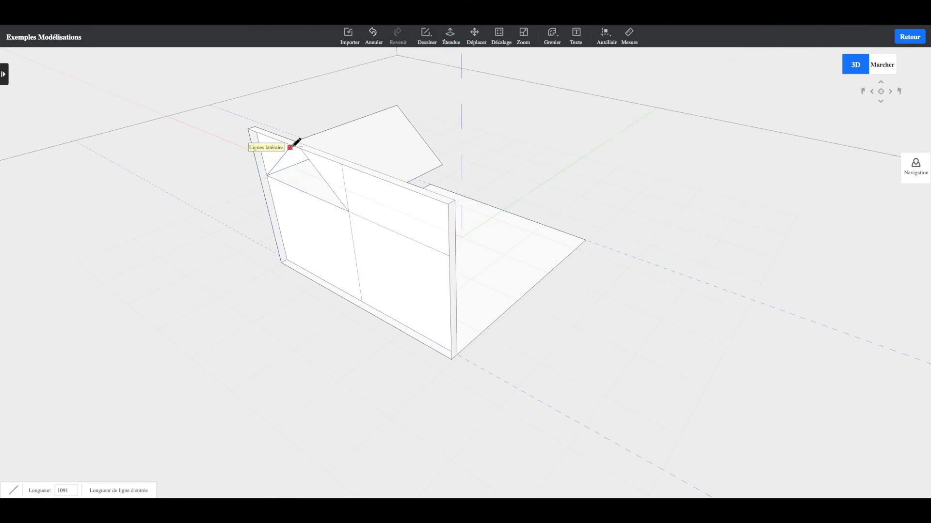
pyautogui.moveTo(291, 166); pyautogui.dragTo(386, 74, button='middle')
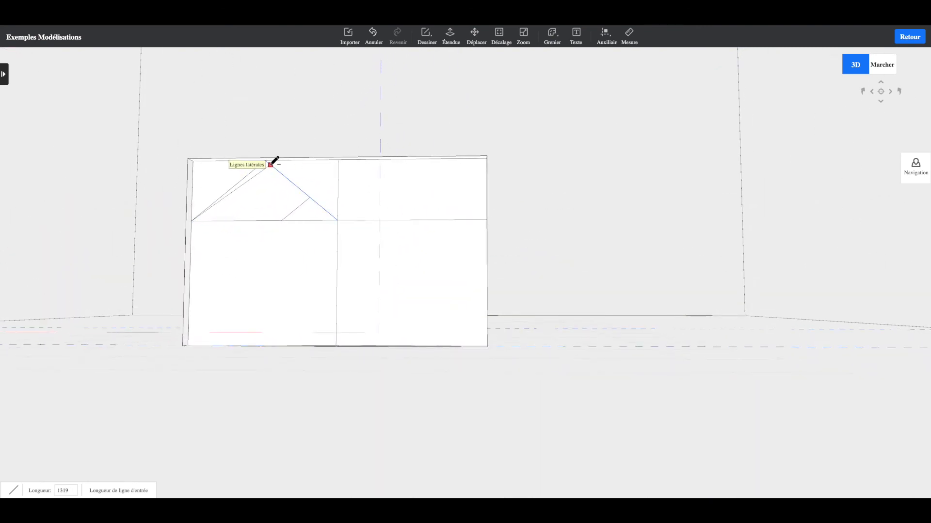
pyautogui.click(265, 161)
pyautogui.click(338, 221)
pyautogui.click(192, 221)
pyautogui.press('Escape')
pyautogui.moveTo(255, 196); pyautogui.dragTo(191, 255, button='middle')
pyautogui.click(426, 35)
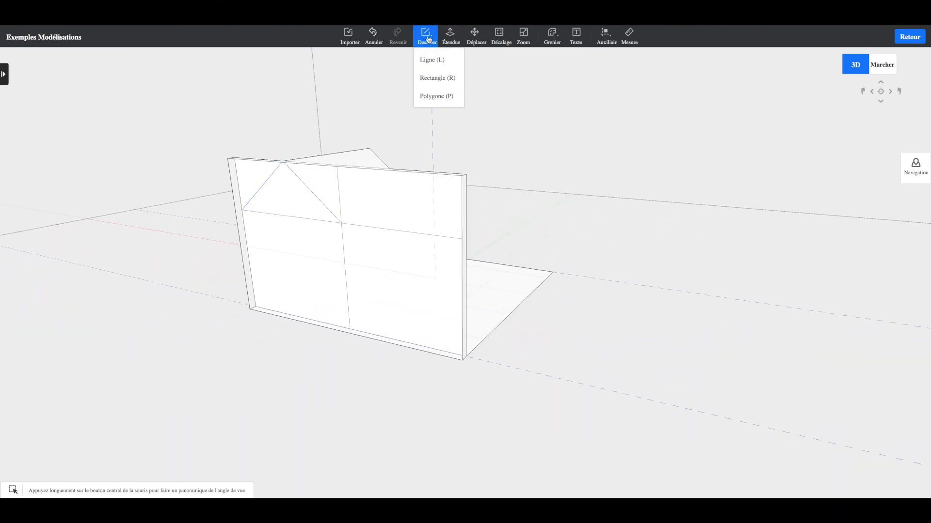
pyautogui.click(424, 83)
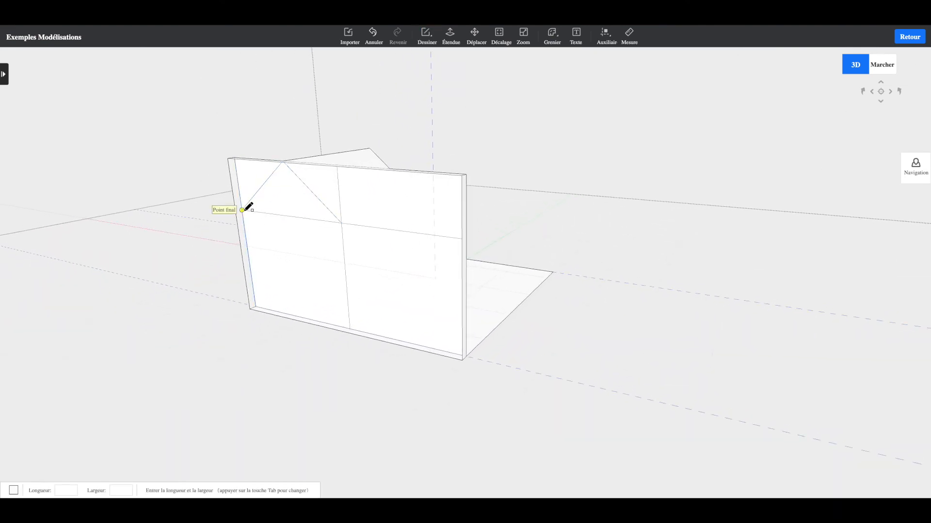
pyautogui.click(242, 209)
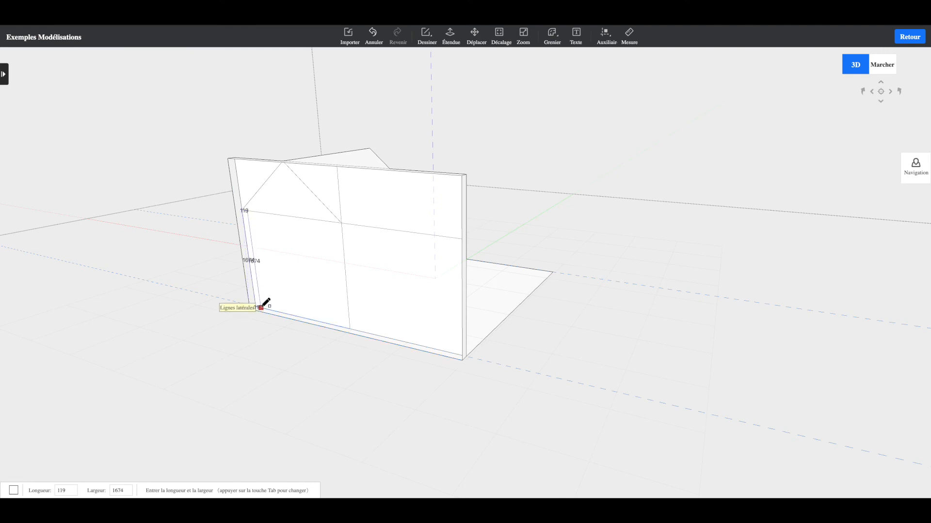
pyautogui.moveTo(251, 301); pyautogui.dragTo(208, 284, button='middle')
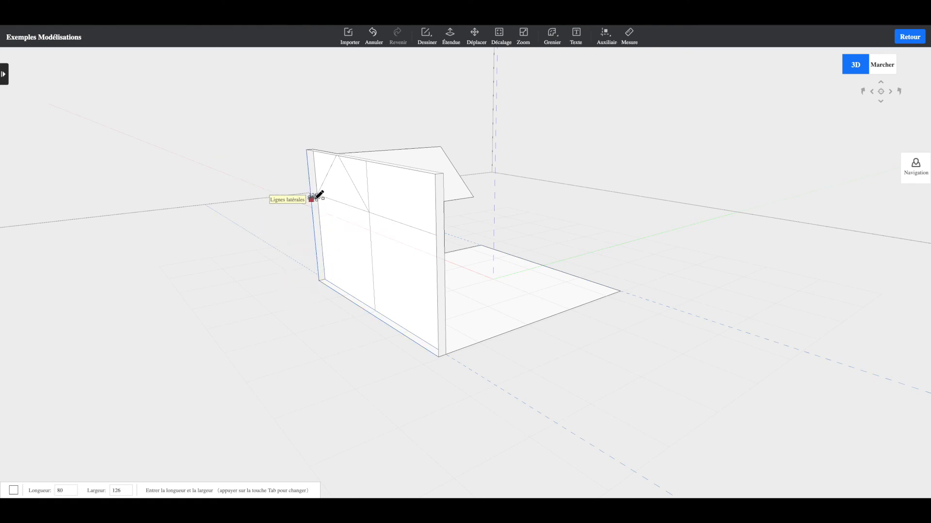
pyautogui.press('Escape')
# - Draw a line about 122 mm long across the wall's end strip beside the gable, level with the horizontal dividing line
pyautogui.click(433, 39)
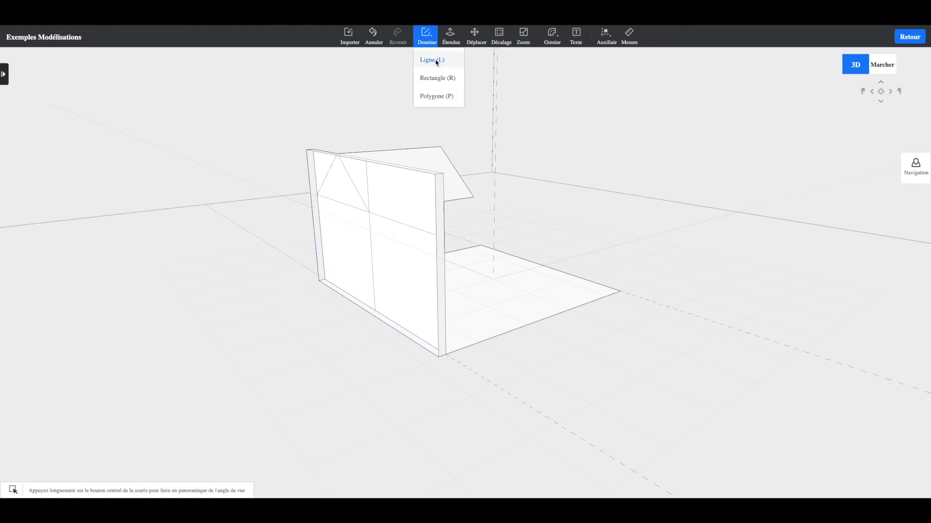
pyautogui.click(435, 60)
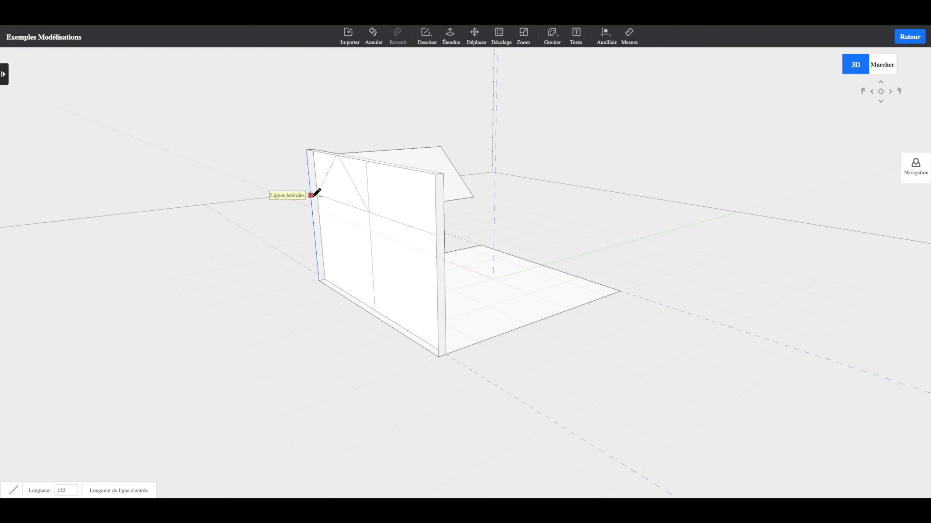
pyautogui.press('Escape')
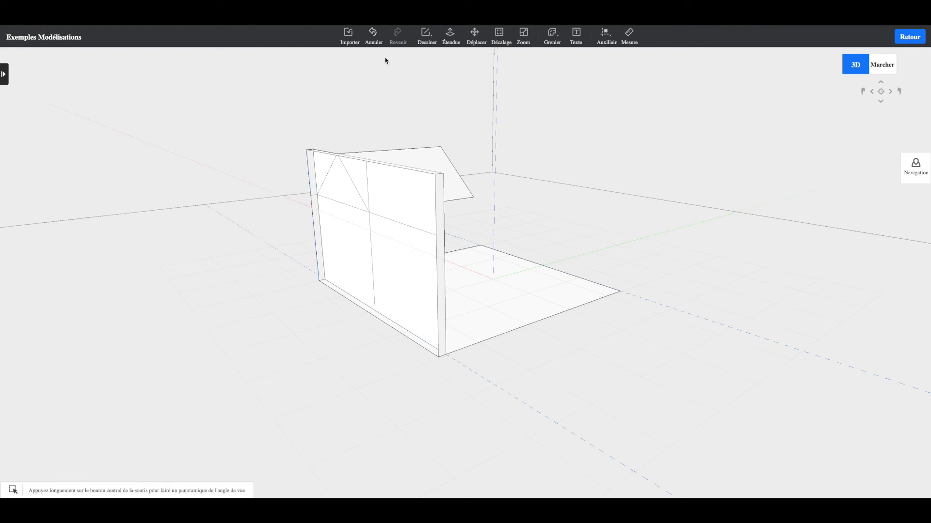
pyautogui.click(428, 38)
pyautogui.click(429, 78)
pyautogui.press('Escape')
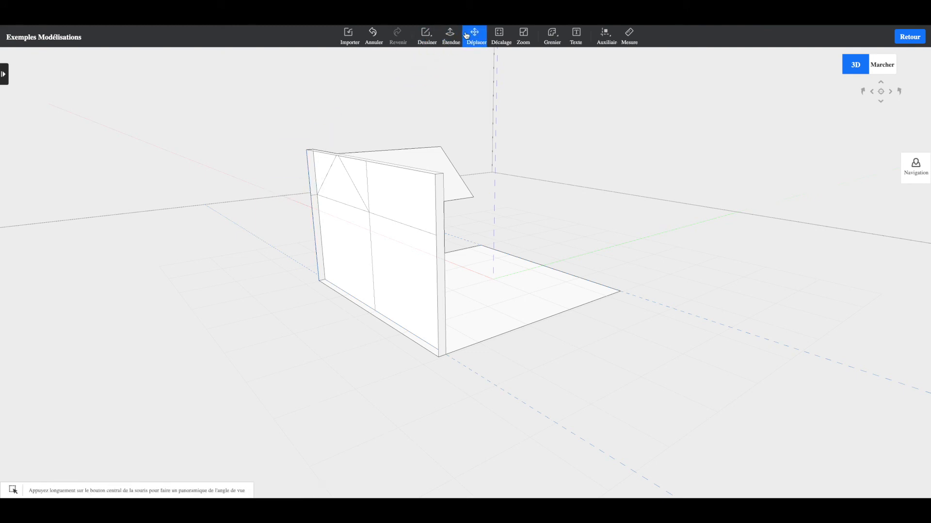
# - Extrude the lower part of the wall's end strip inward by 2000 mm, up to the vertical dividing line
pyautogui.click(453, 38)
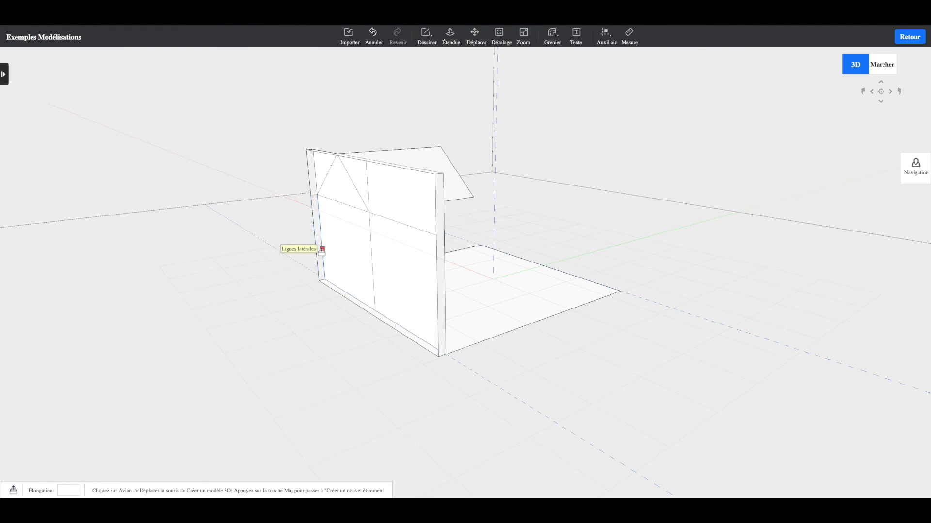
pyautogui.scroll(1, 313, 209)
pyautogui.scroll(5, 312, 209)
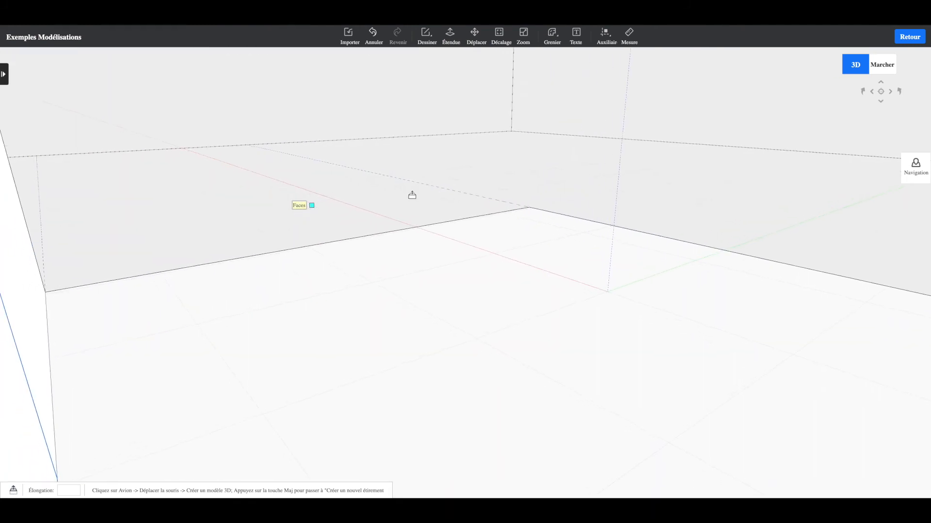
pyautogui.scroll(-3, 375, 213)
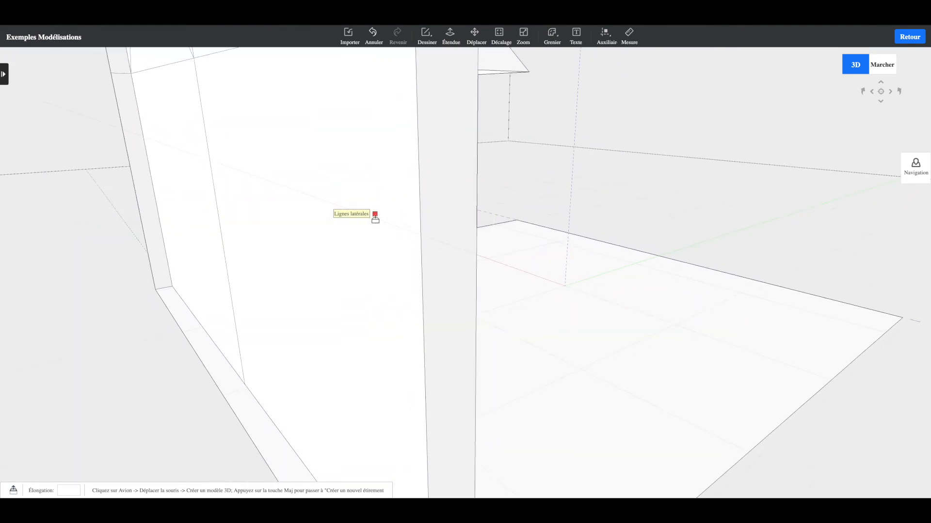
pyautogui.click(143, 177)
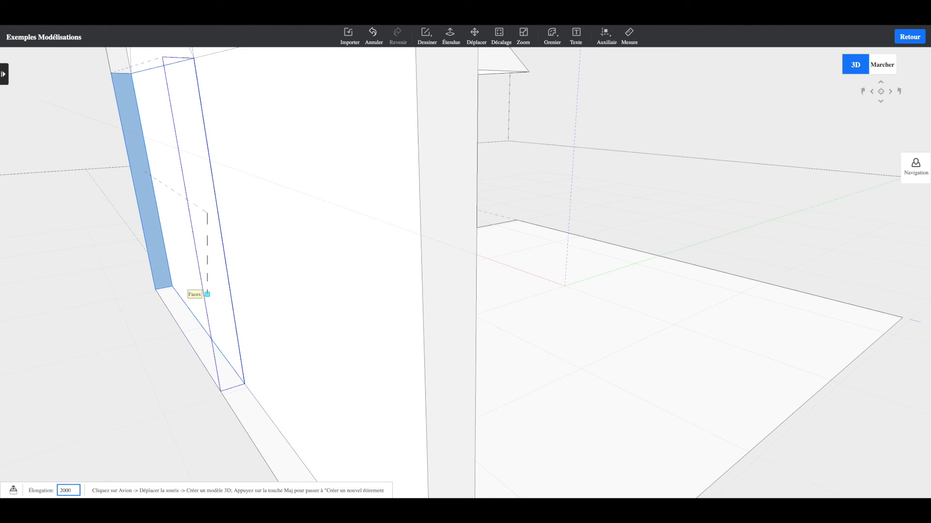
pyautogui.press('Return')
# - Delete the L-shaped back face covering the rest of the wall around the extruded lower block
pyautogui.scroll(-10, 465, 273)
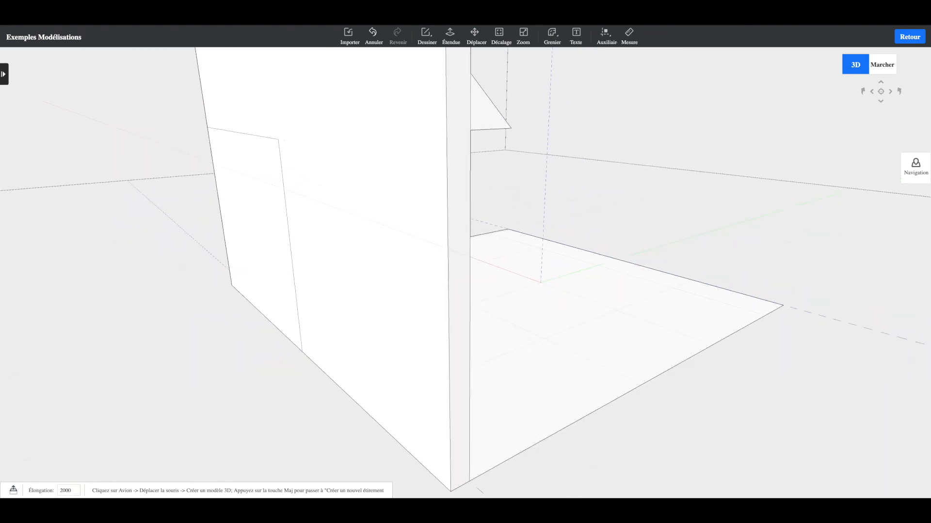
pyautogui.scroll(10, 465, 273)
pyautogui.scroll(-5, 210, 295)
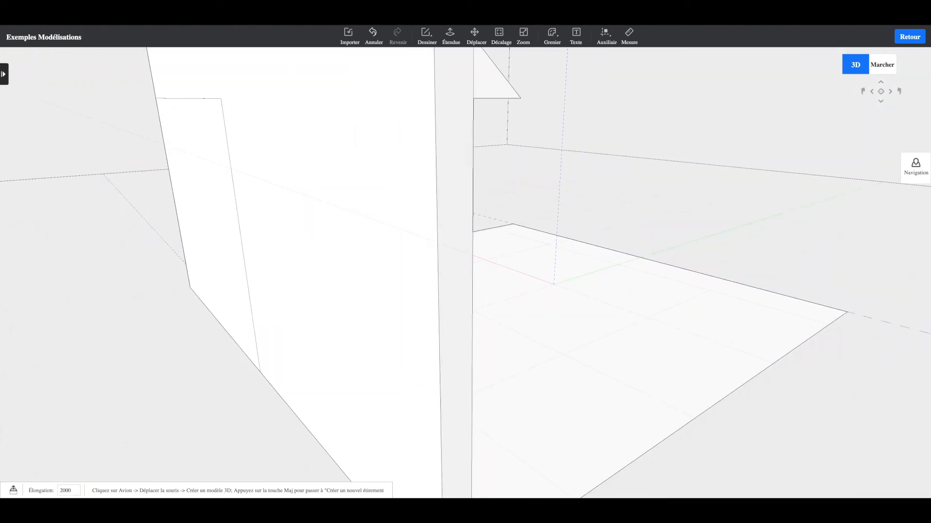
pyautogui.scroll(7, 211, 295)
pyautogui.scroll(-3, 211, 295)
pyautogui.scroll(-6, 211, 295)
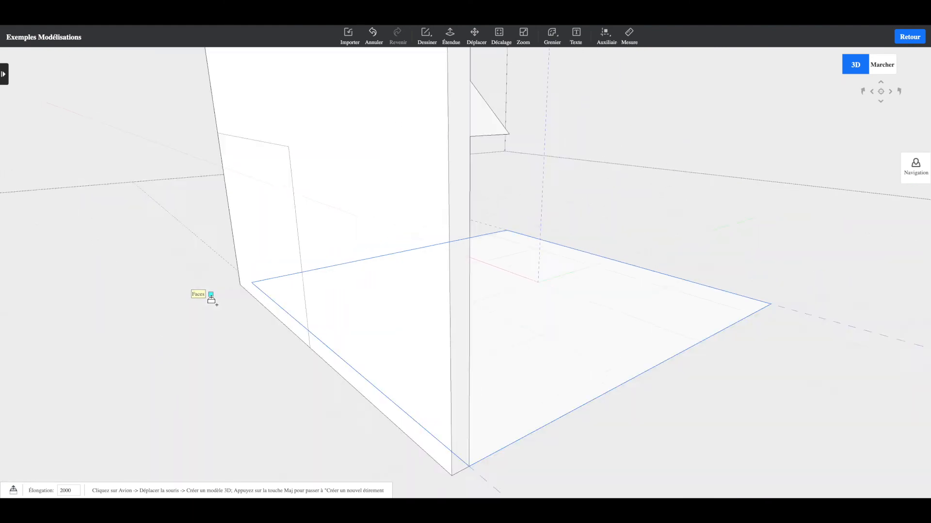
pyautogui.press('Escape')
pyautogui.click(418, 210)
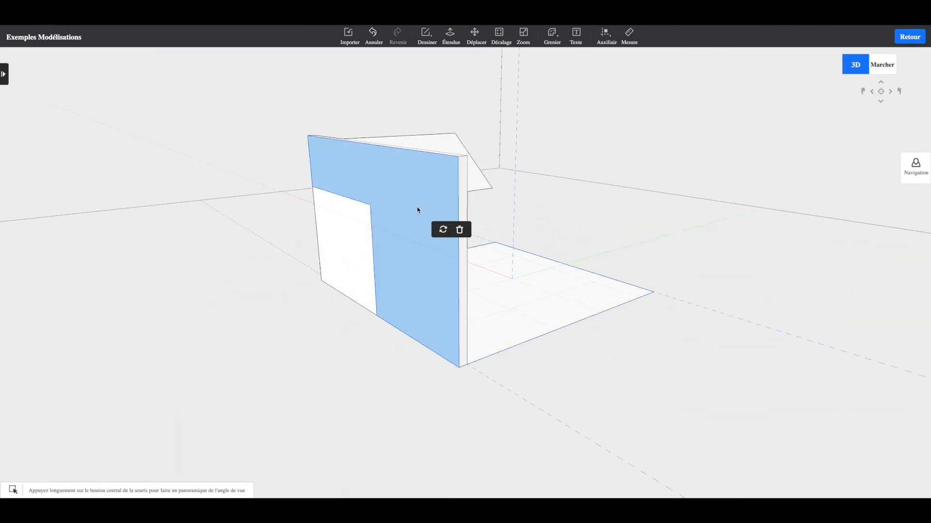
pyautogui.click(462, 231)
# - Extrude the triangular gable face backward until it is flush with the back of the block beneath it
pyautogui.click(334, 182)
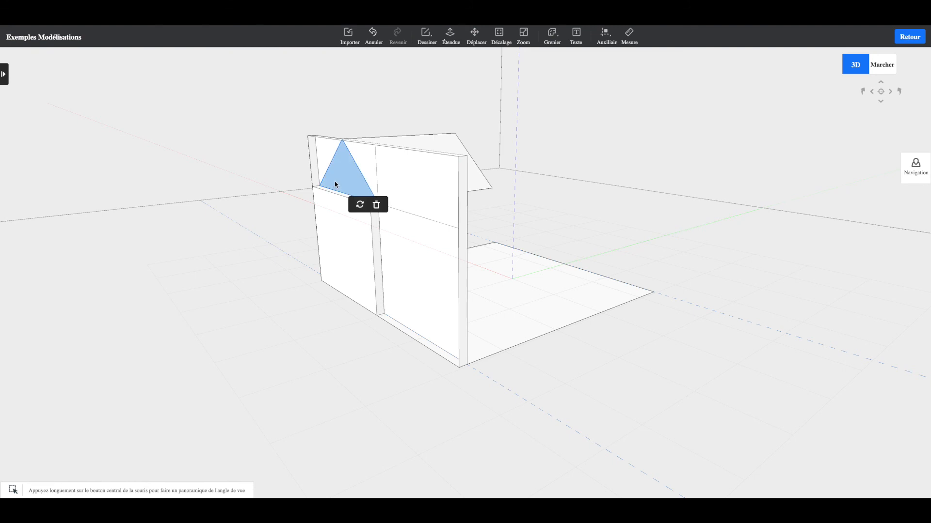
pyautogui.click(450, 34)
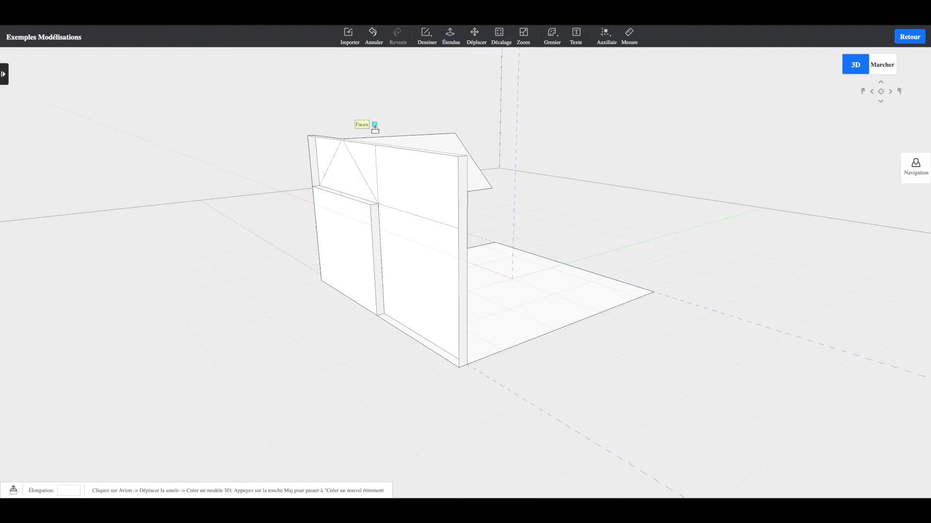
pyautogui.click(344, 181)
pyautogui.click(340, 209)
pyautogui.press('Escape')
# - Delete the back faces on both sides of the extruded gable to reopen the wall from behind
pyautogui.click(404, 204)
pyautogui.click(446, 226)
pyautogui.click(325, 152)
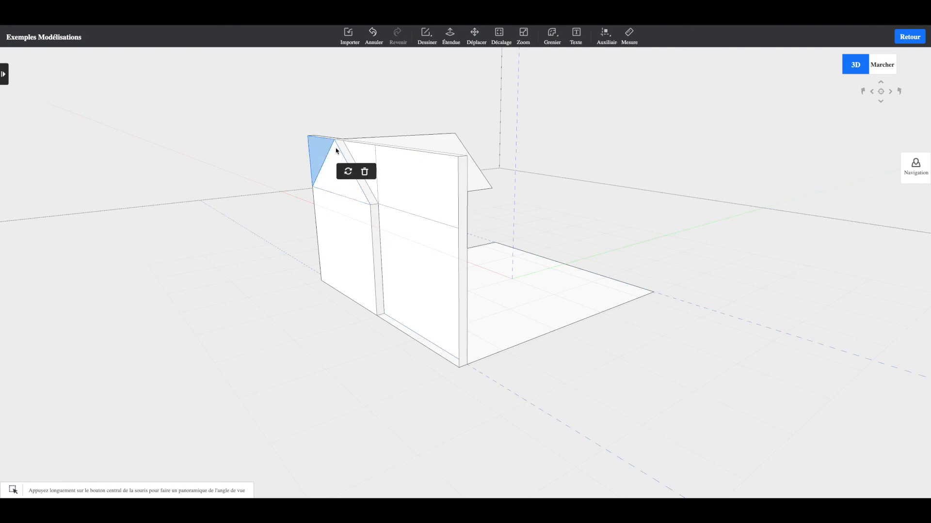
pyautogui.click(364, 171)
# - Delete the triangular wall faces on both sides of the gable, above its slopes
pyautogui.click(365, 163)
pyautogui.click(410, 183)
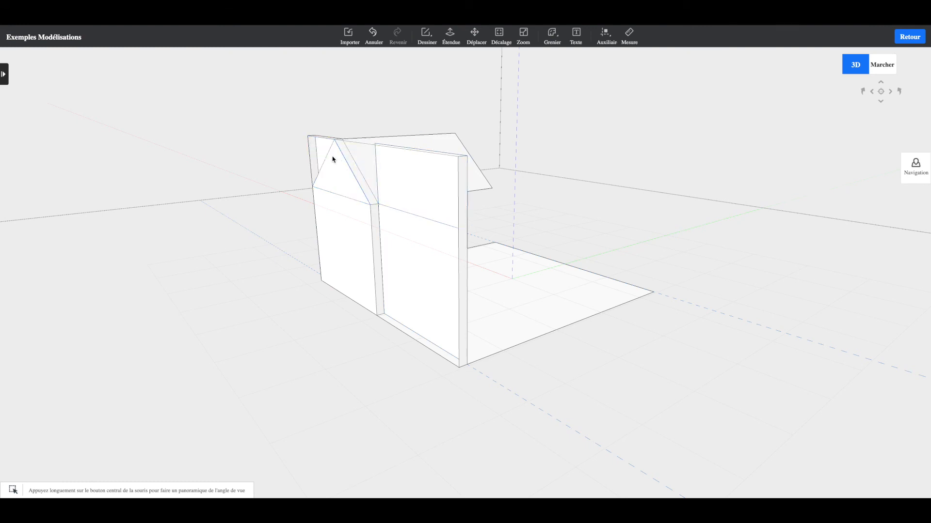
pyautogui.click(318, 151)
pyautogui.click(358, 171)
# - Delete the leftover corner edges beside the gable and the top edge between its apex and the remaining wall
pyautogui.moveTo(320, 162); pyautogui.dragTo(278, 153, button='right')
pyautogui.moveTo(242, 114); pyautogui.dragTo(219, 155)
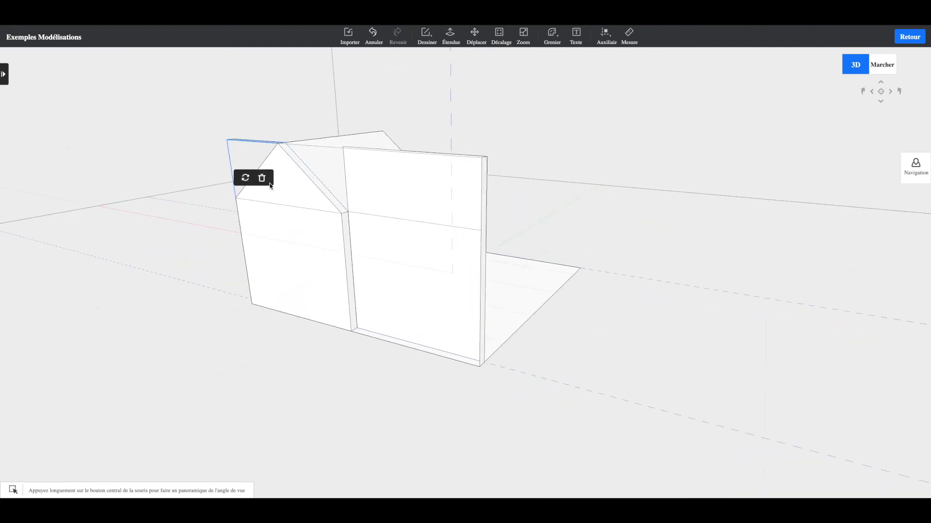
pyautogui.click(338, 151)
pyautogui.click(381, 171)
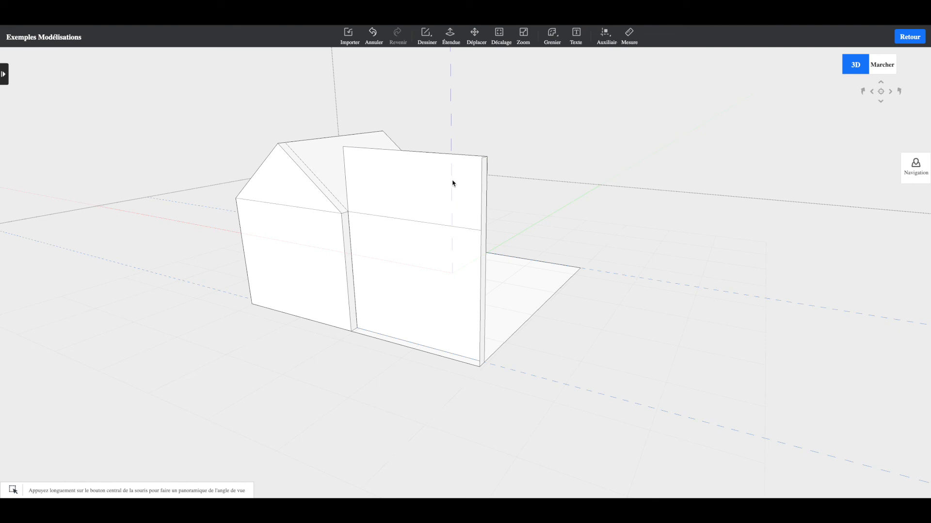
# - Delete the narrow end face of the wall's remaining half and its upper rectangular face above the horizontal line
pyautogui.click(460, 202)
pyautogui.click(502, 223)
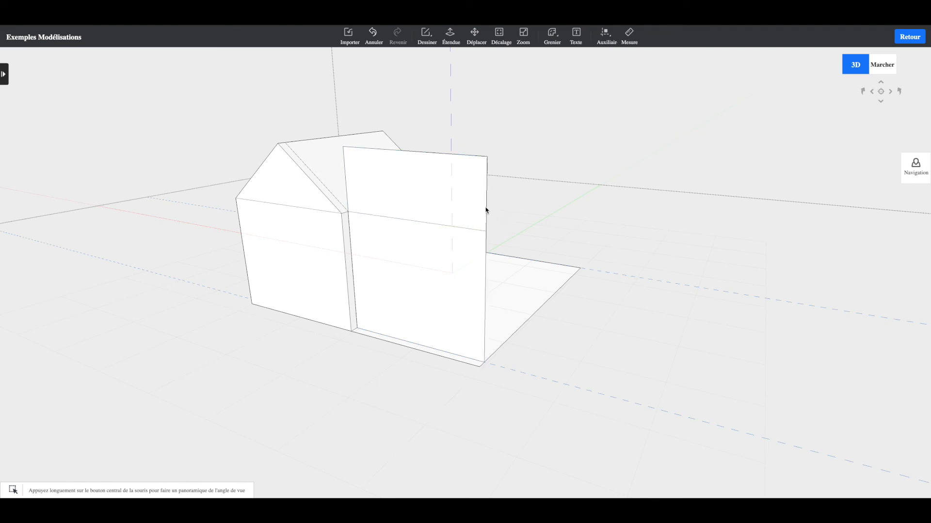
pyautogui.click(462, 215)
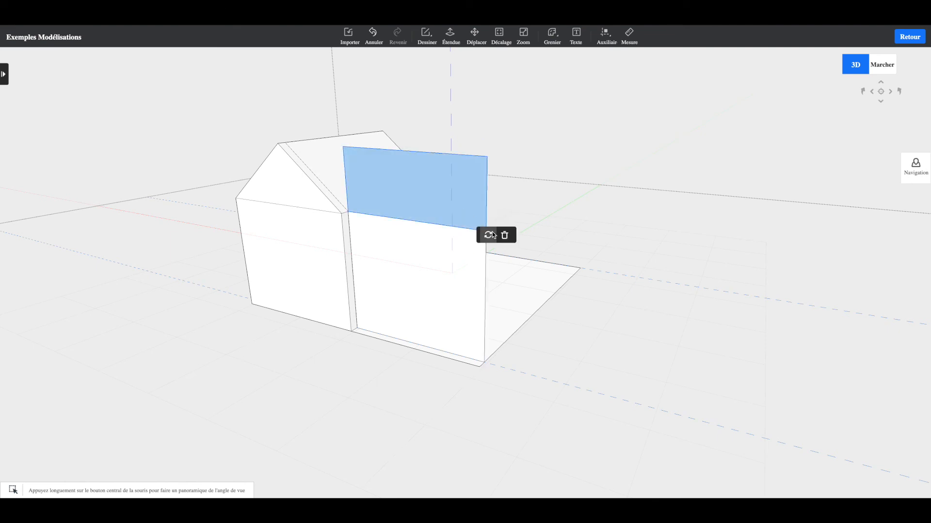
pyautogui.click(504, 237)
pyautogui.moveTo(483, 240); pyautogui.dragTo(522, 255)
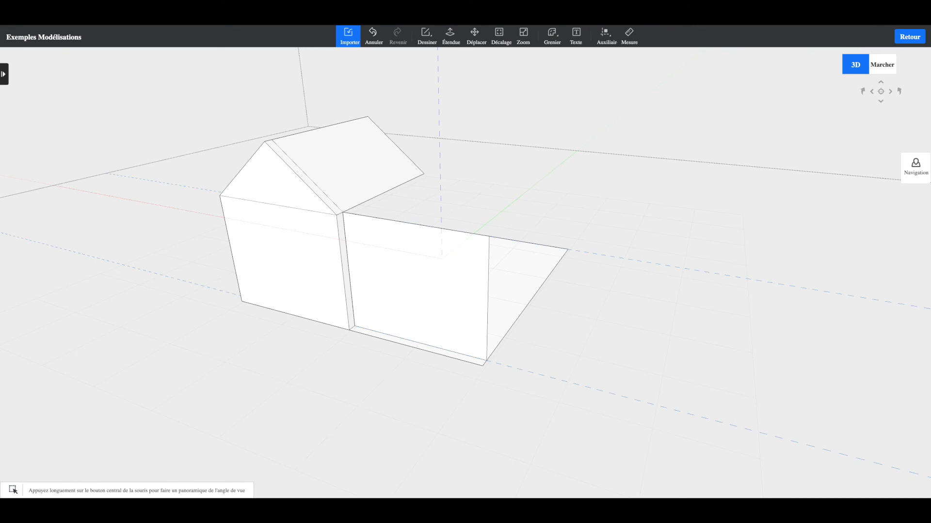
pyautogui.moveTo(430, 32)
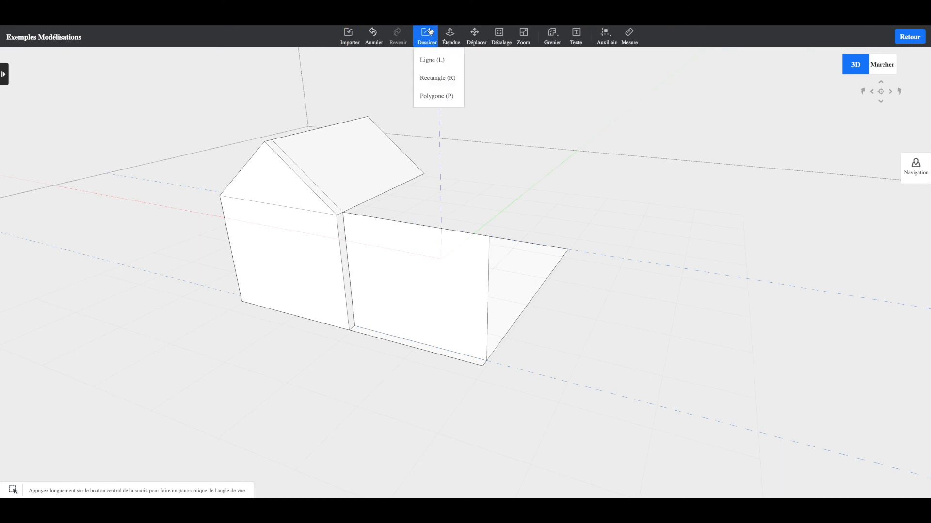
pyautogui.click(429, 59)
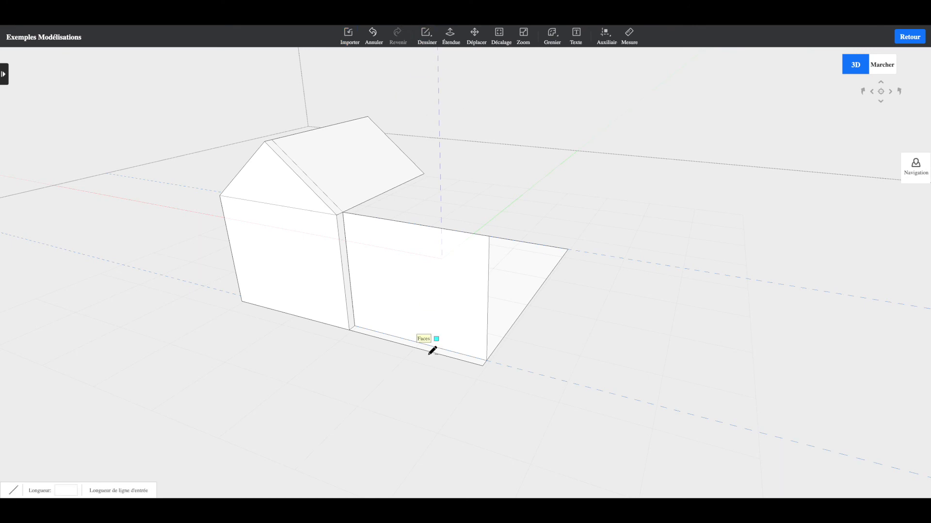
pyautogui.click(363, 328)
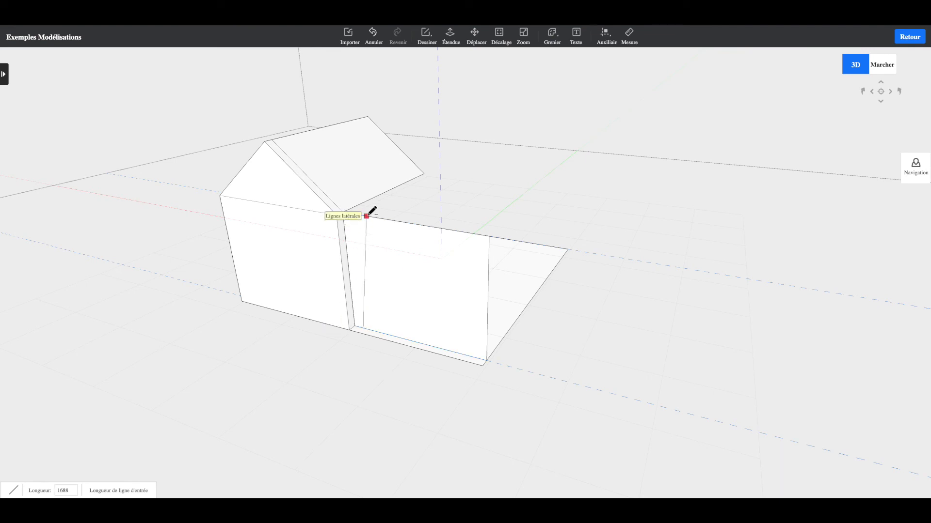
pyautogui.moveTo(375, 230); pyautogui.dragTo(437, 52, button='middle')
# - Draw a rectangle about 58 by 126 across the narrow base strip, leaving a small gap beside the gabled half's side wall
pyautogui.click(434, 43)
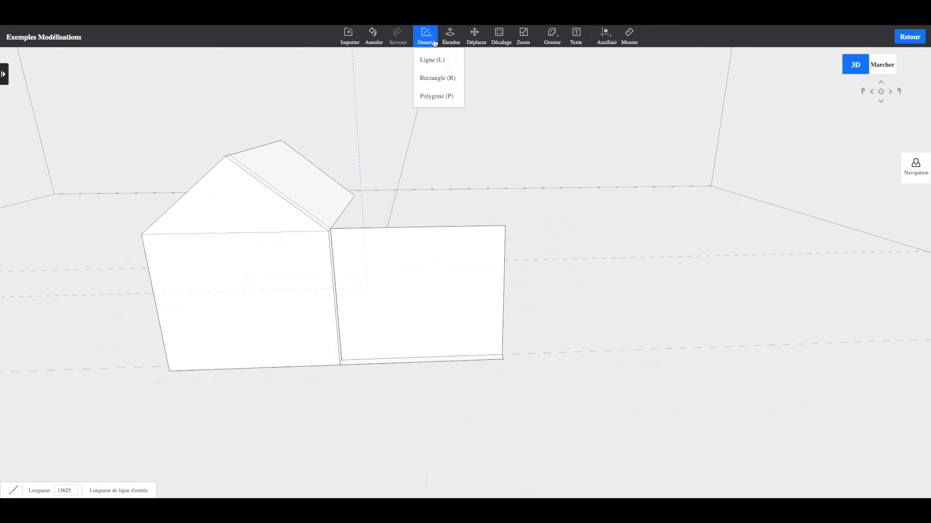
pyautogui.click(433, 79)
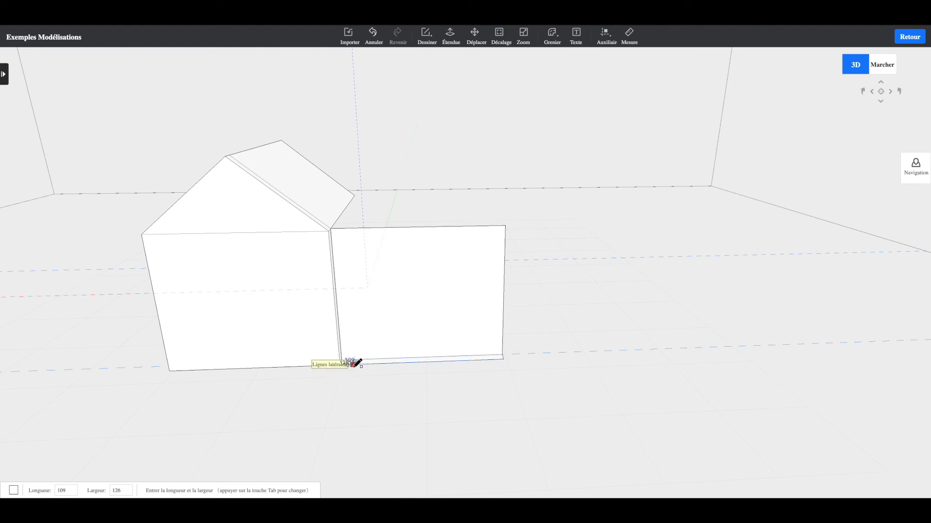
pyautogui.scroll(5, 347, 362)
pyautogui.scroll(-5, 347, 364)
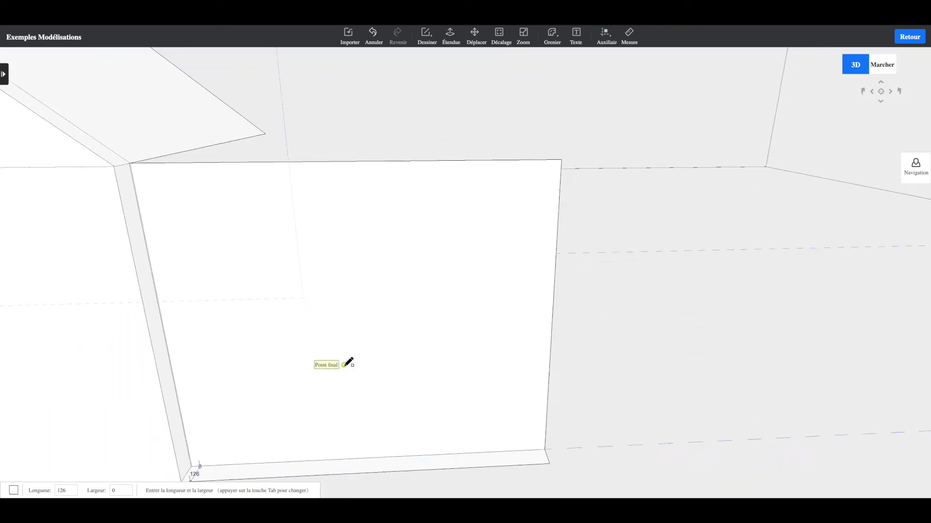
pyautogui.scroll(-5, 347, 363)
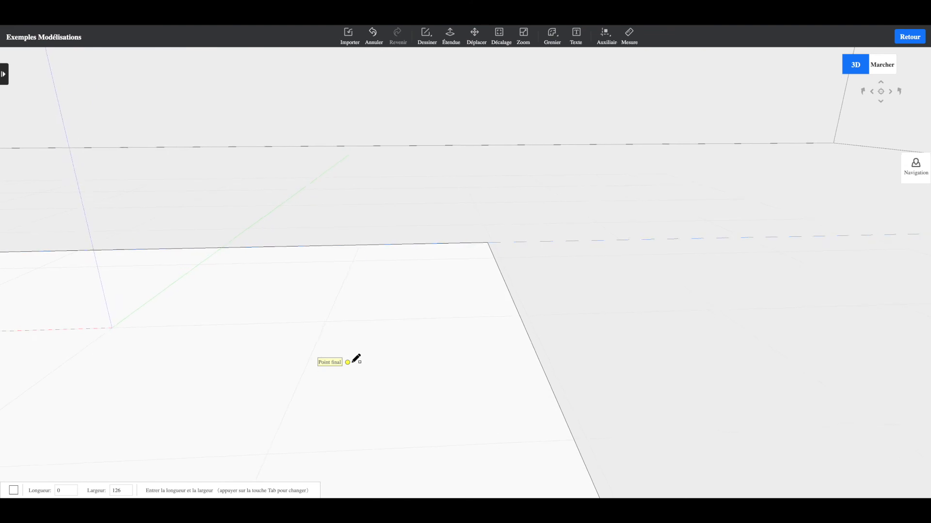
pyautogui.scroll(8, 352, 362)
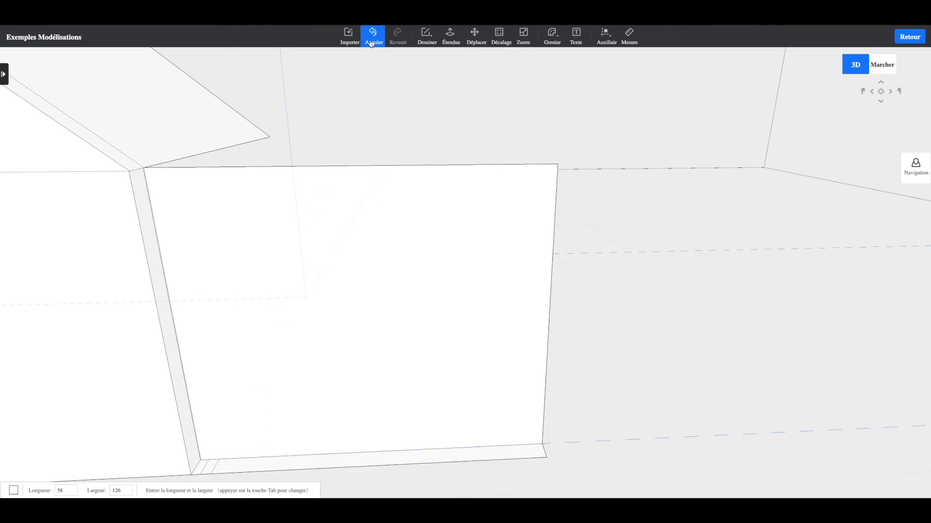
# - Extrude the small rectangle on the base strip upward by about 1666 to form a vertical slat as tall as the adjacent wall
pyautogui.click(449, 35)
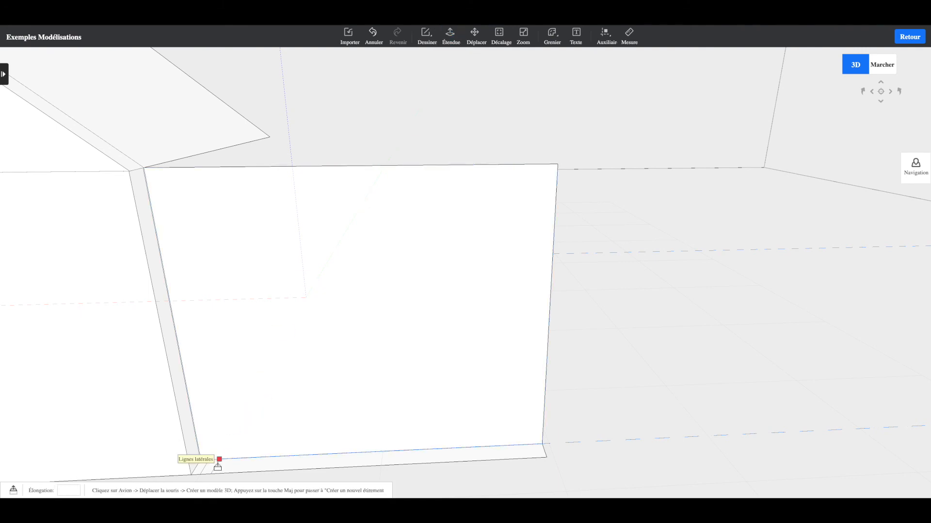
pyautogui.moveTo(207, 466); pyautogui.dragTo(317, 448, button='middle')
pyautogui.scroll(2, 361, 435)
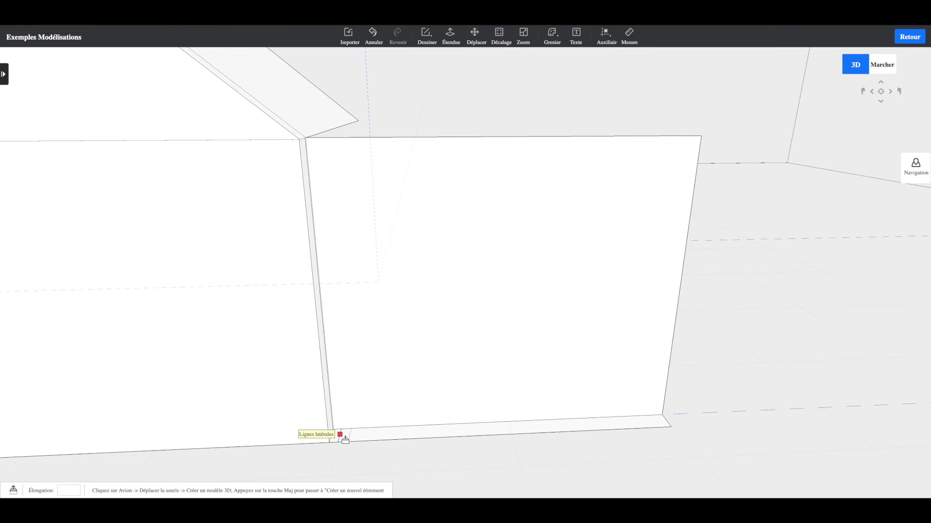
pyautogui.scroll(2, 347, 439)
pyautogui.scroll(-2, 347, 438)
pyautogui.moveTo(347, 439); pyautogui.dragTo(354, 371, button='middle')
pyautogui.scroll(3, 357, 355)
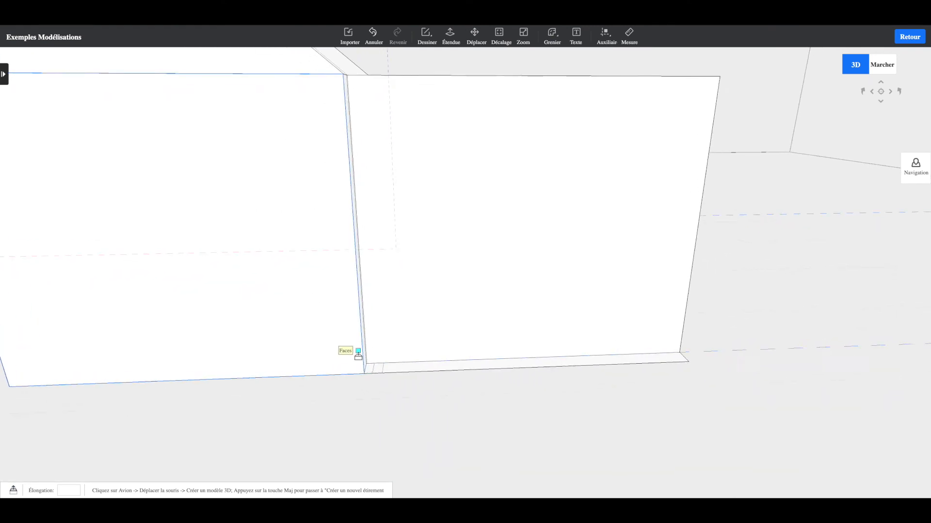
pyautogui.click(311, 445)
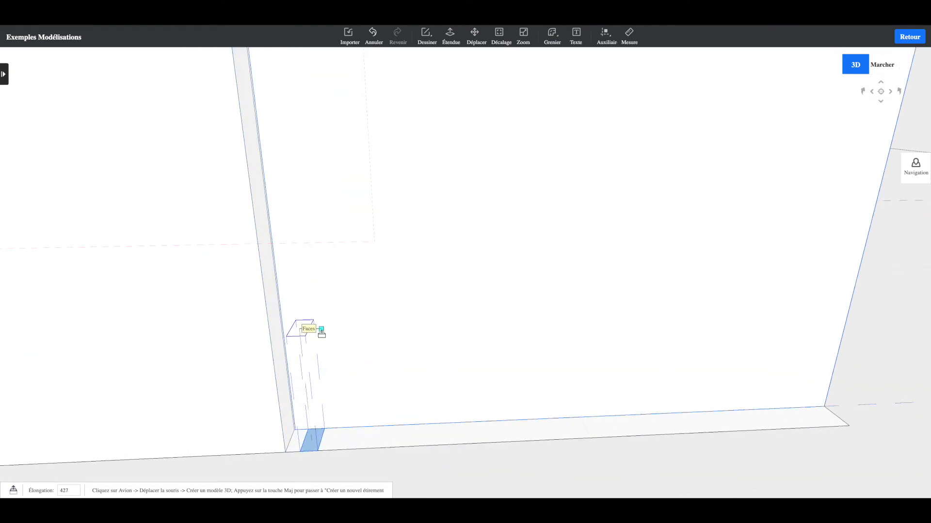
pyautogui.scroll(-6, 321, 328)
pyautogui.moveTo(461, 232); pyautogui.dragTo(376, 256, button='middle')
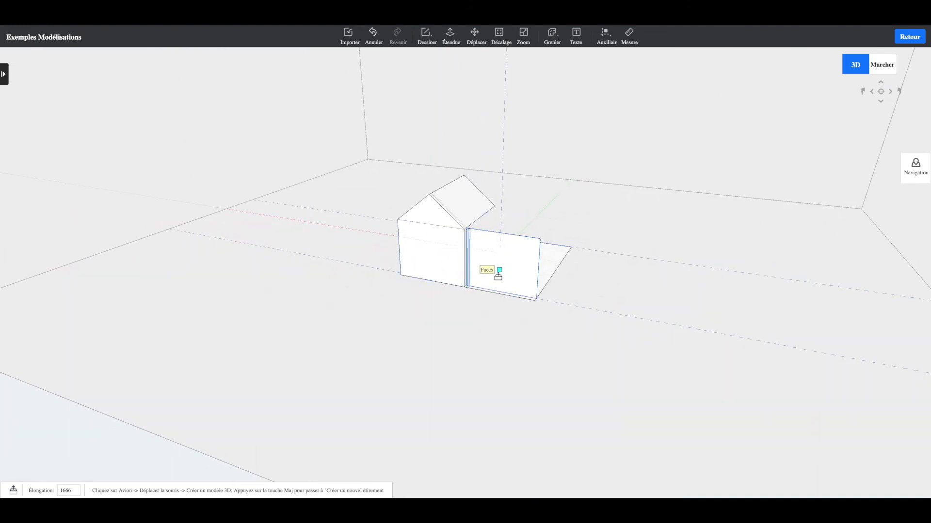
pyautogui.scroll(3, 499, 270)
pyautogui.scroll(5, 498, 273)
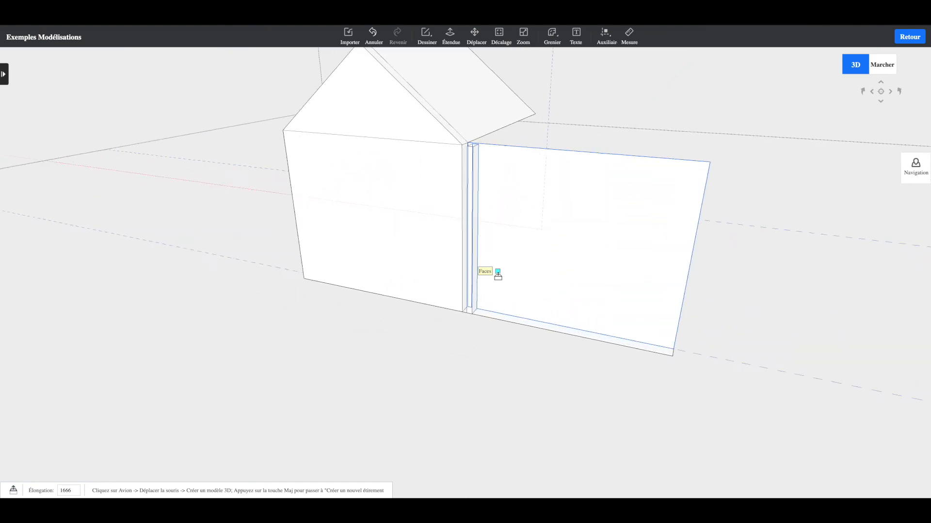
pyautogui.press('Escape')
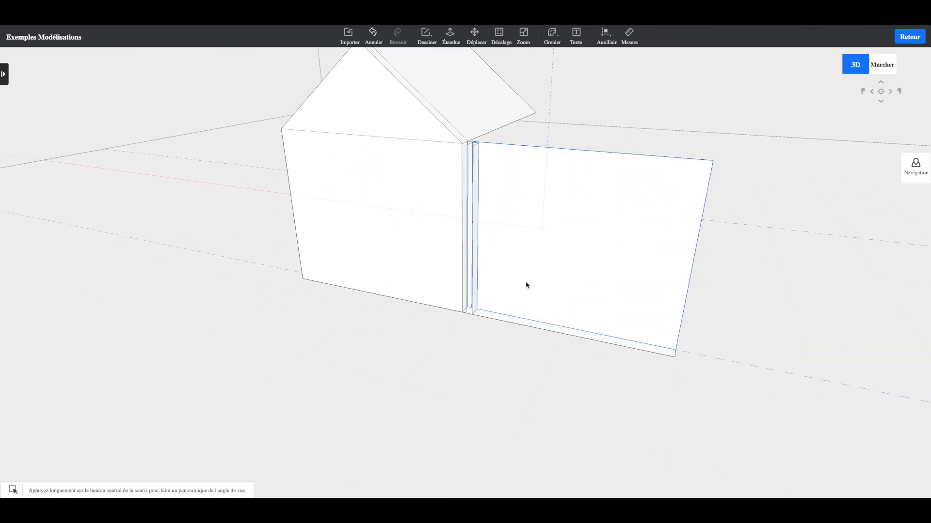
# - Delete the large wall face behind the base strip, beside the new slat
pyautogui.click(556, 278)
pyautogui.click(577, 307)
pyautogui.moveTo(464, 368)
pyautogui.mouseDown()
pyautogui.moveTo(526, 360)
pyautogui.moveTo(473, 357)
pyautogui.mouseUp()
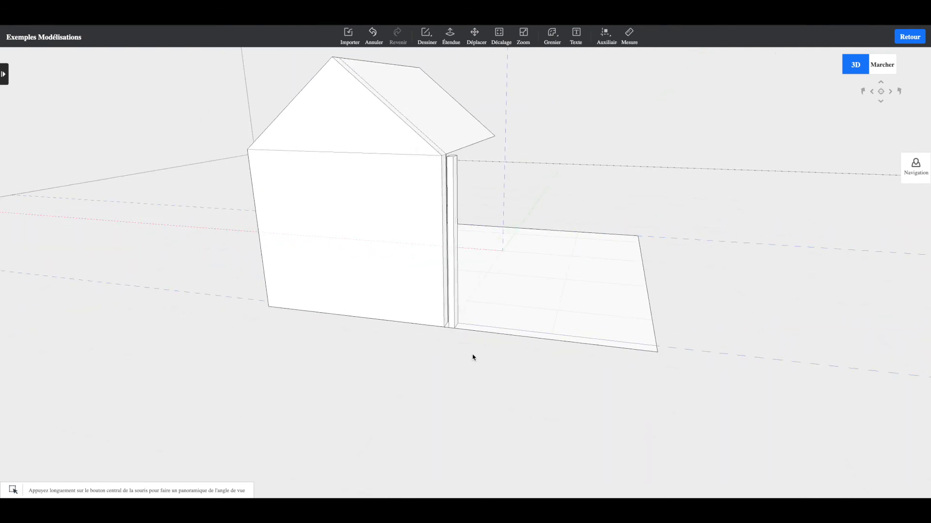
# - Draw three spaced rectangles along the base strip beyond the slat, each 126 deep and about 59, 52 and 48 wide
pyautogui.scroll(3, 475, 332)
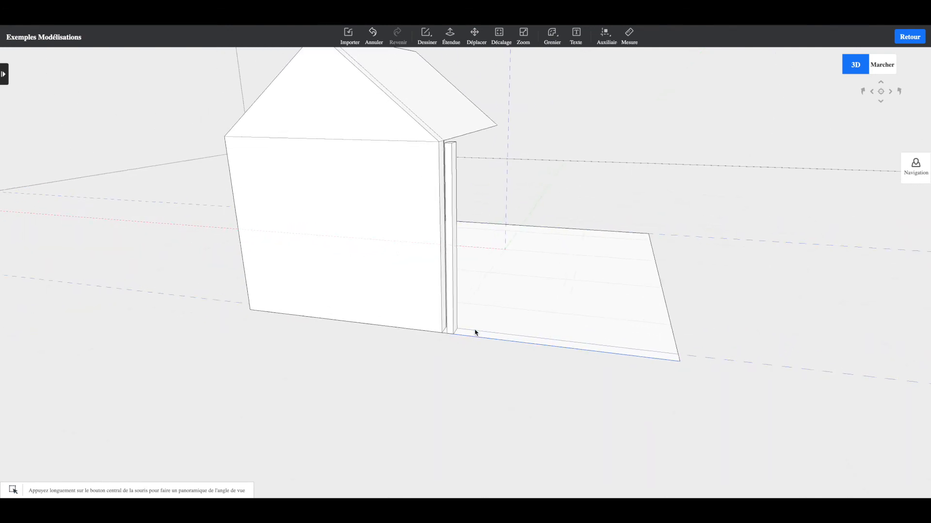
pyautogui.click(427, 38)
pyautogui.click(430, 76)
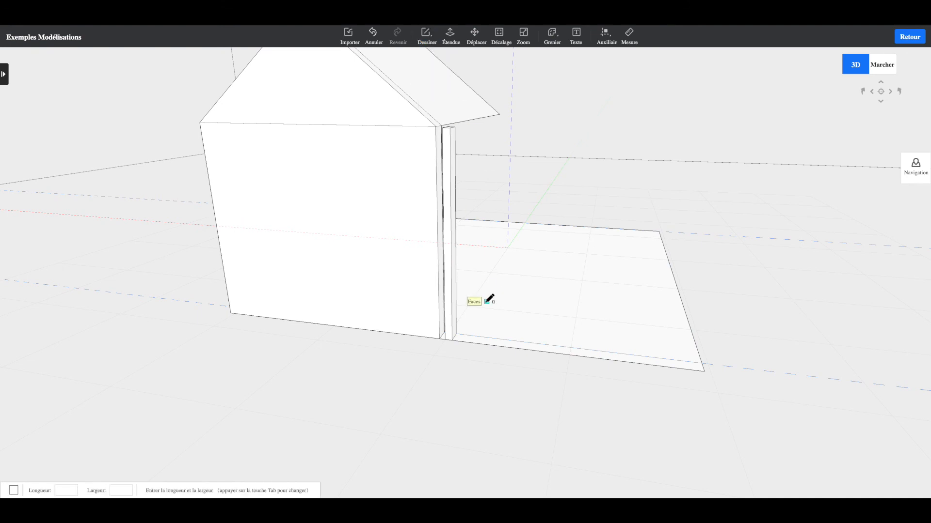
pyautogui.scroll(5, 463, 339)
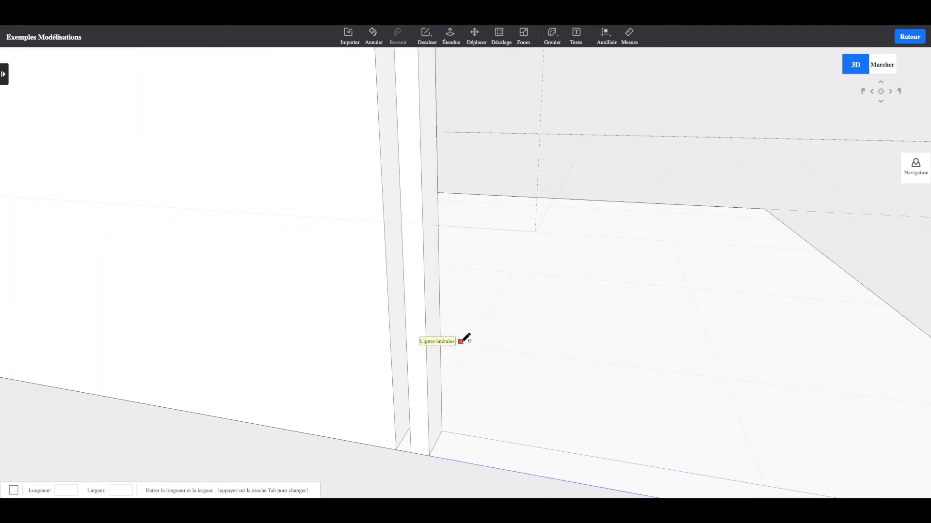
pyautogui.click(453, 429)
pyautogui.click(478, 412)
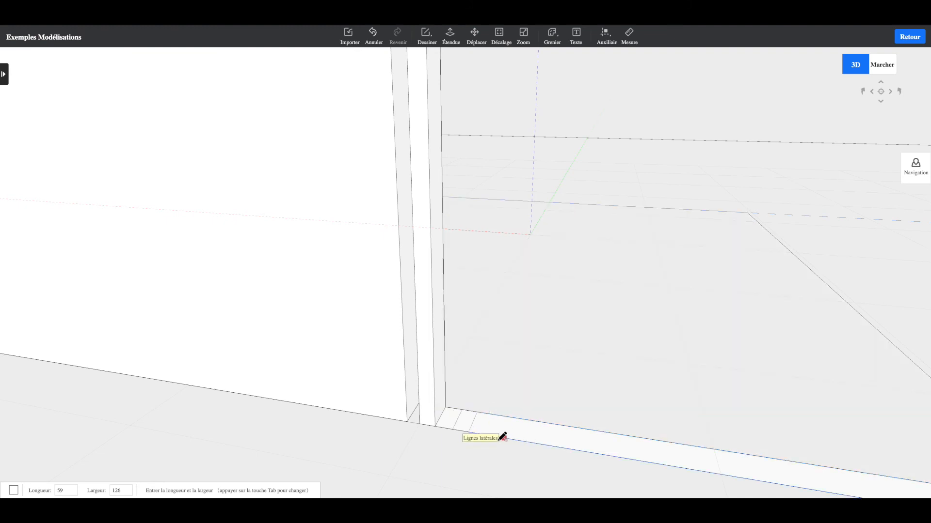
pyautogui.click(487, 436)
pyautogui.click(509, 416)
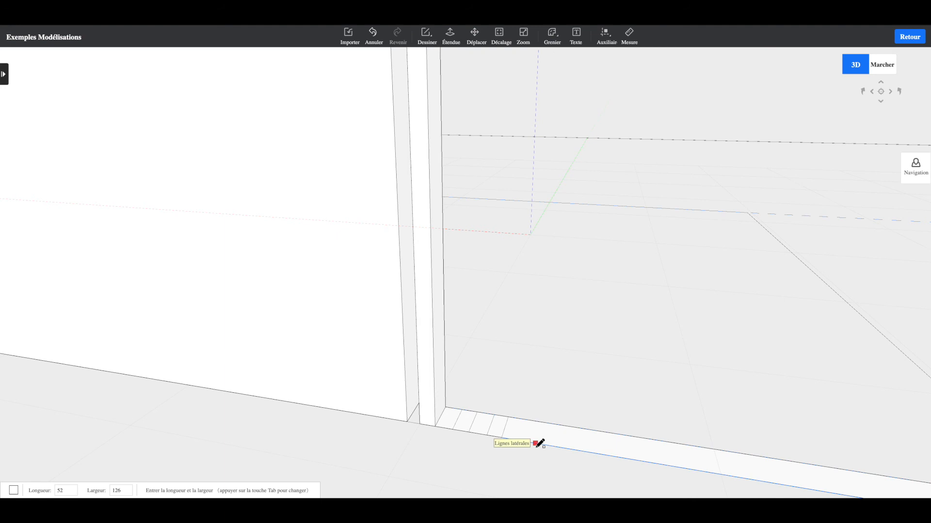
pyautogui.click(518, 440)
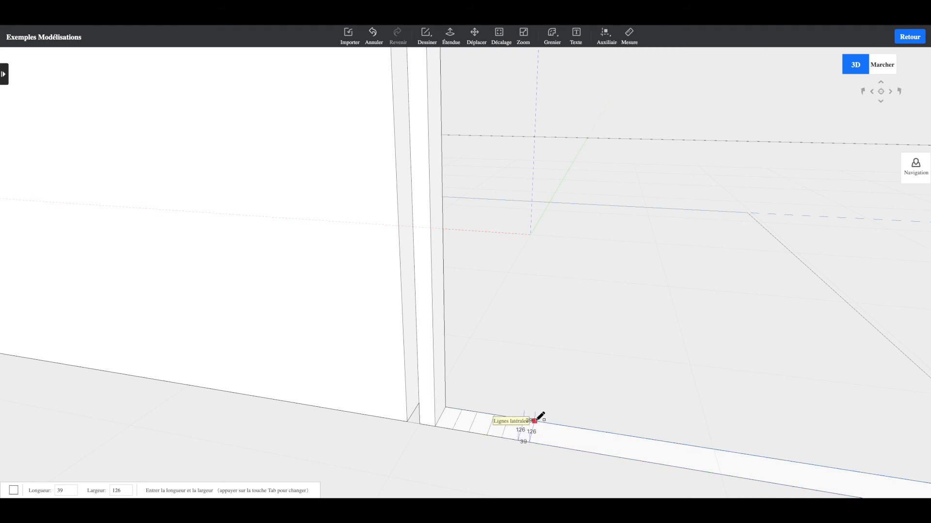
pyautogui.click(536, 421)
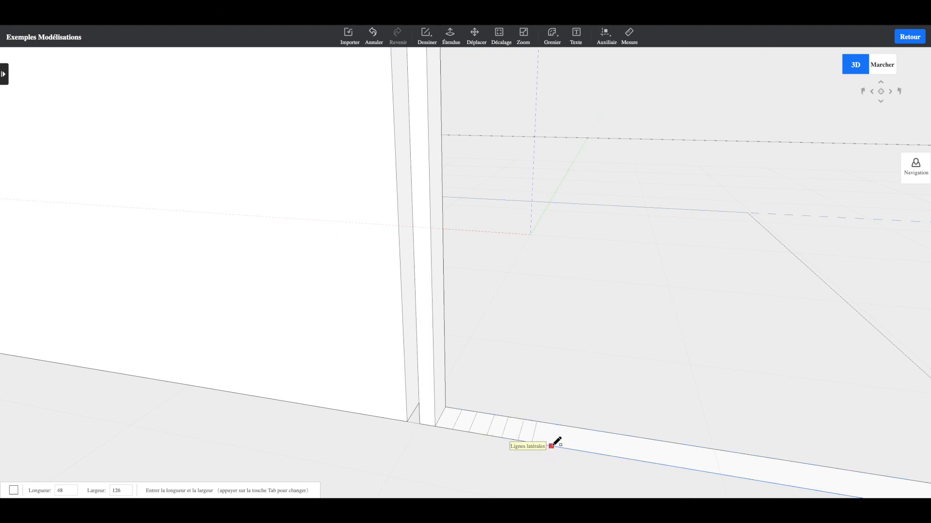
# - Continue the spaced row along the base strip with more rectangles, each spanning its depth of 126, the last about 48 wide
pyautogui.click(518, 440)
pyautogui.click(549, 445)
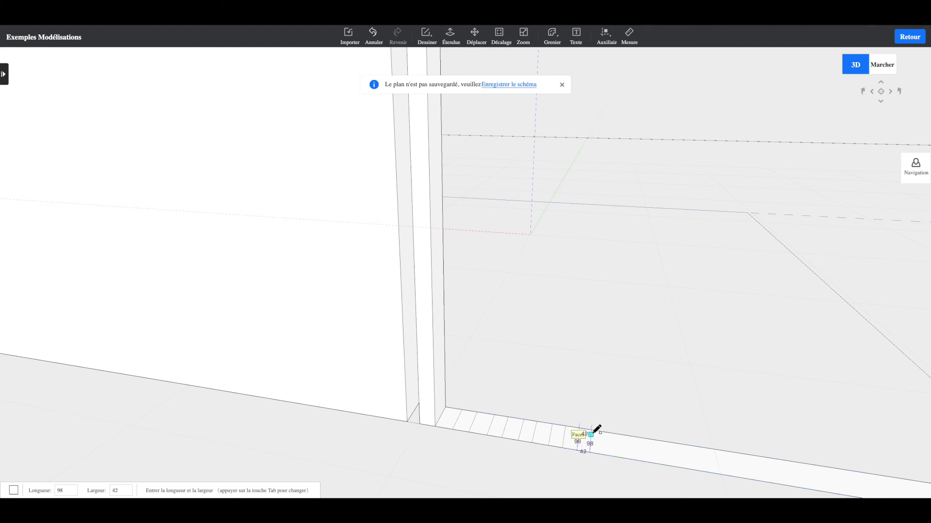
pyautogui.click(608, 456)
pyautogui.click(623, 435)
pyautogui.moveTo(643, 461); pyautogui.dragTo(548, 438, button='middle')
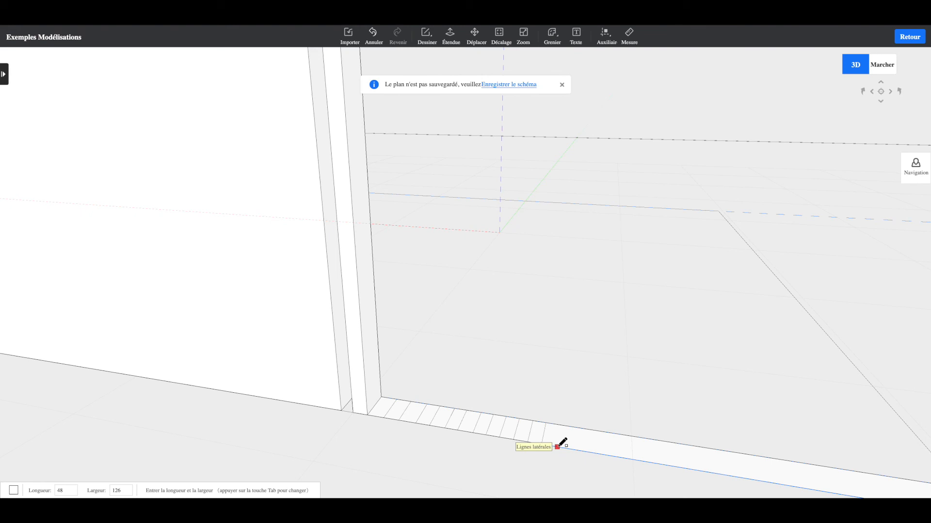
# - Examine the row of small rectangles on the base strip against the slat and the whole shop structure
pyautogui.scroll(2, 591, 380)
pyautogui.scroll(-5, 591, 380)
pyautogui.scroll(5, 592, 379)
pyautogui.scroll(-5, 596, 376)
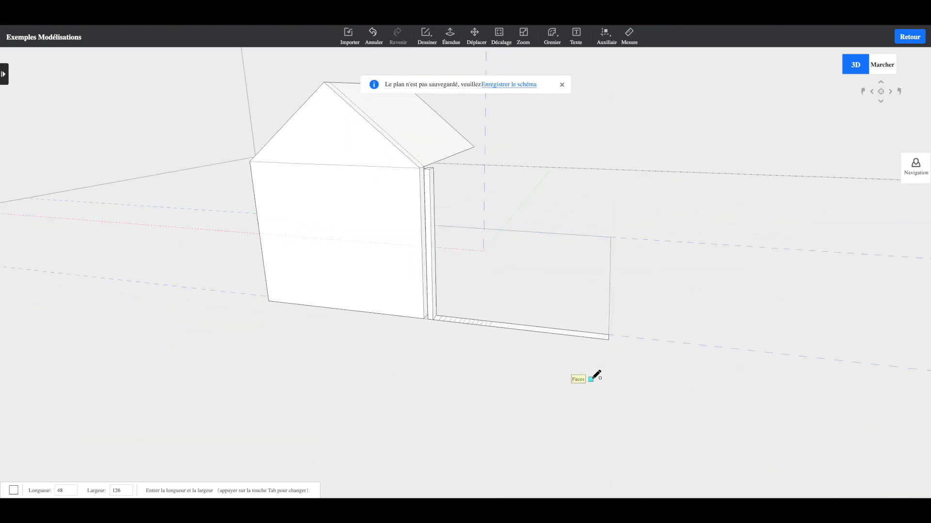
pyautogui.scroll(2, 606, 310)
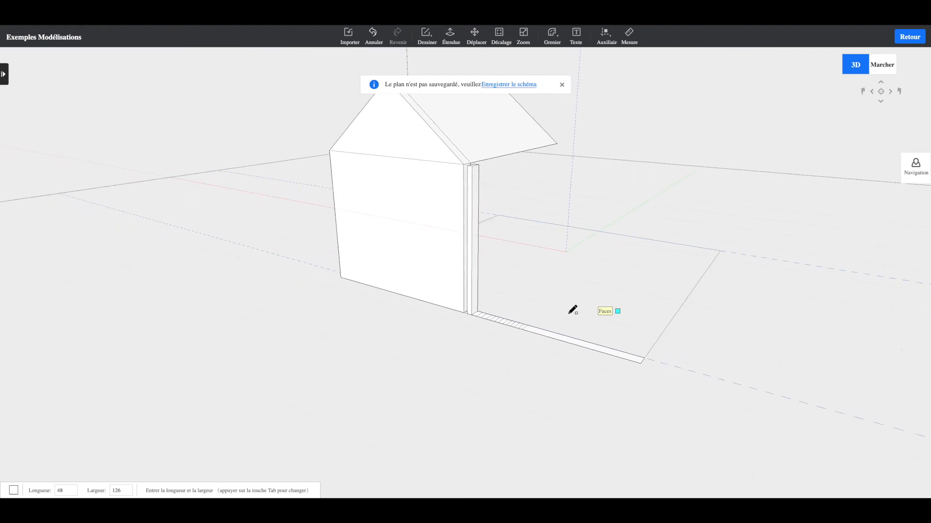
pyautogui.moveTo(569, 313); pyautogui.dragTo(581, 306, button='middle')
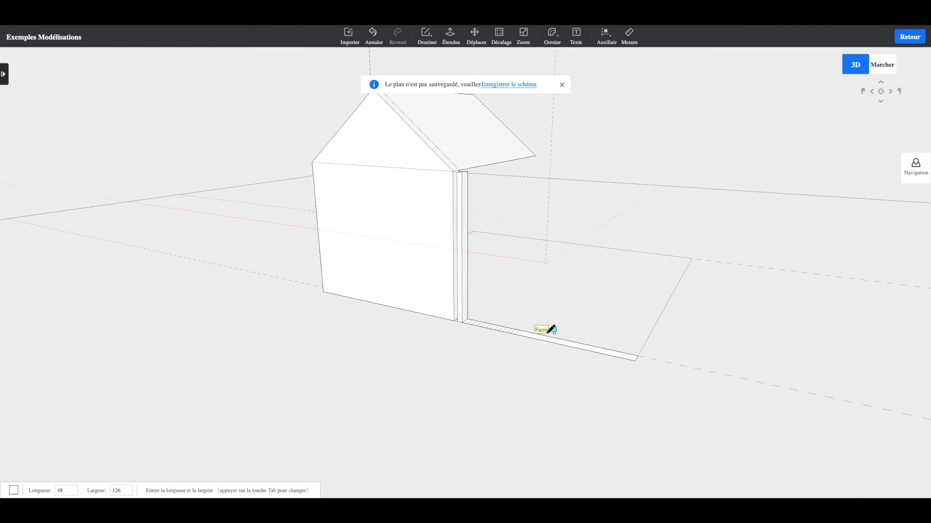
pyautogui.scroll(4, 534, 332)
pyautogui.scroll(-2, 534, 333)
pyautogui.moveTo(536, 338); pyautogui.dragTo(534, 374, button='middle')
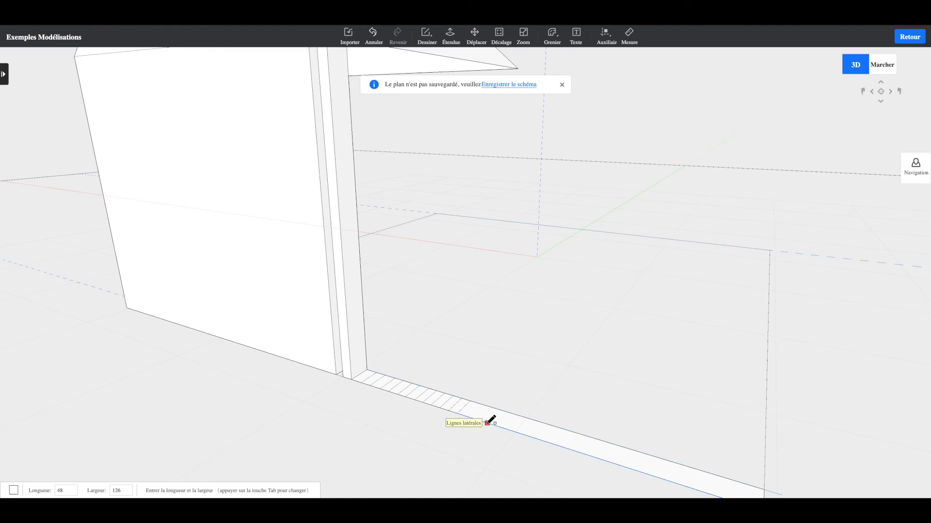
pyautogui.scroll(-1, 488, 423)
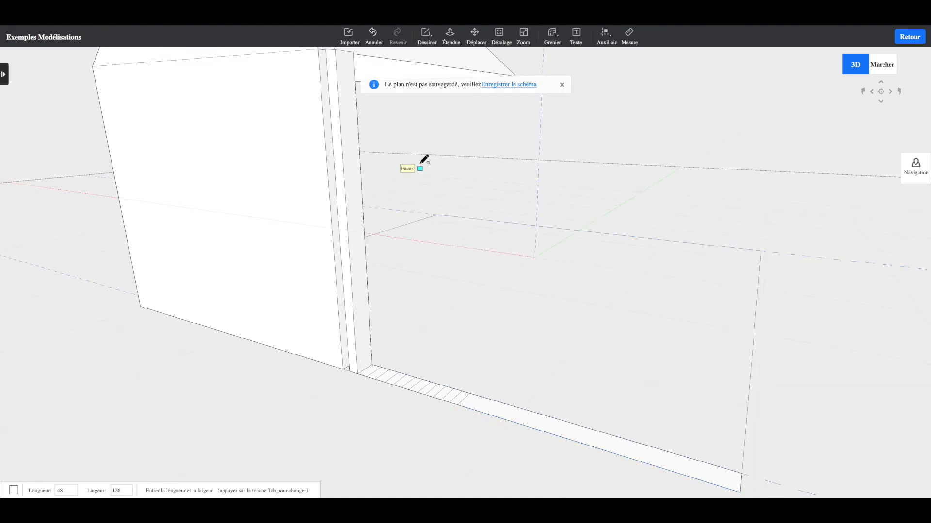
# - Extrude the rectangle nearest the existing slat upward by 1663 to form a second slat of matching height
pyautogui.click(449, 34)
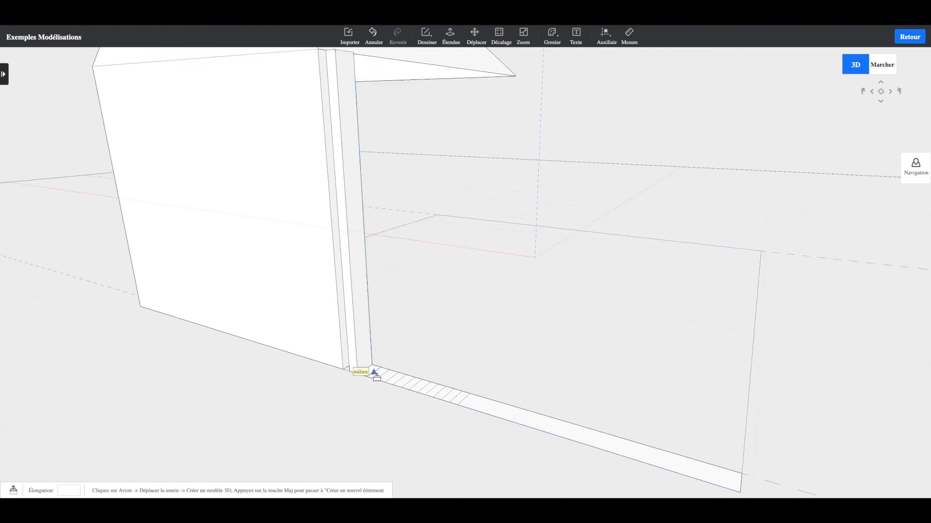
pyautogui.scroll(2, 376, 379)
pyautogui.click(316, 449)
pyautogui.scroll(-3, 322, 332)
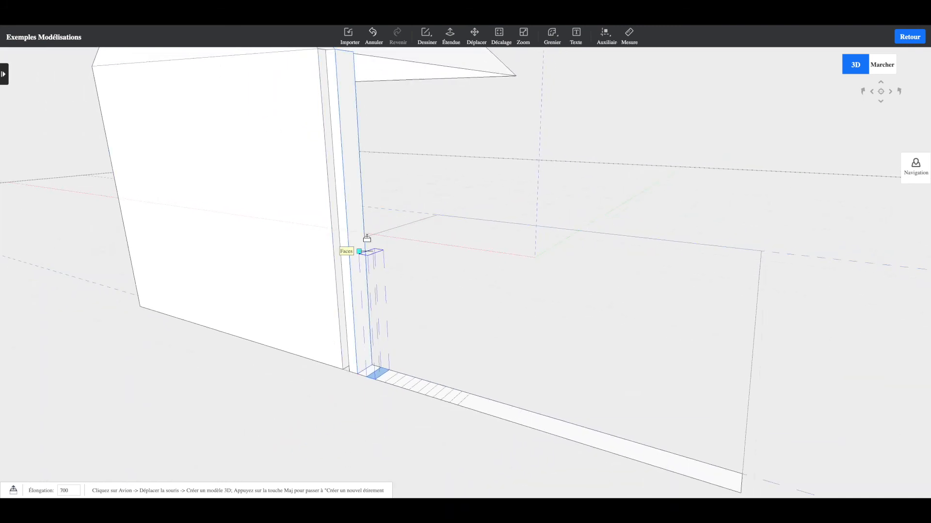
pyautogui.click(352, 58)
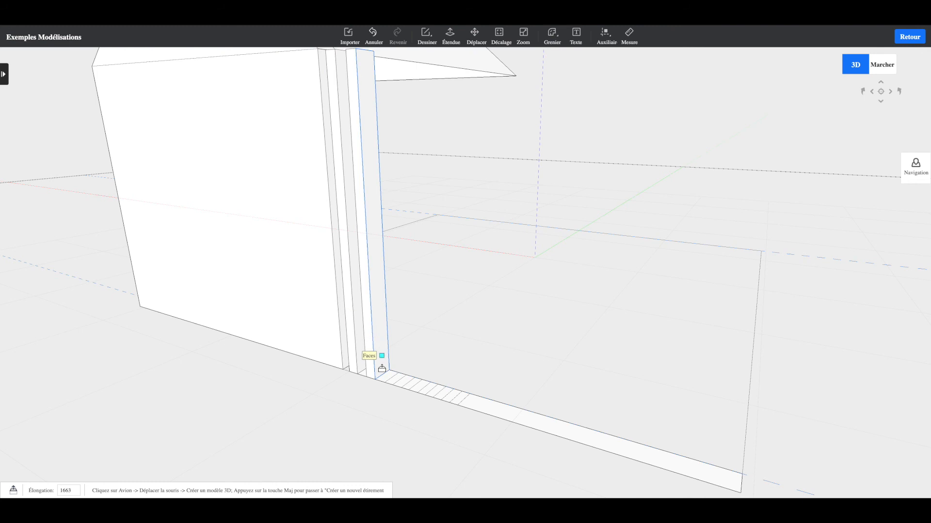
# - Extrude the following rectangle in the row upward by 1663, adding a third vertical slat level with the others
pyautogui.scroll(2, 393, 384)
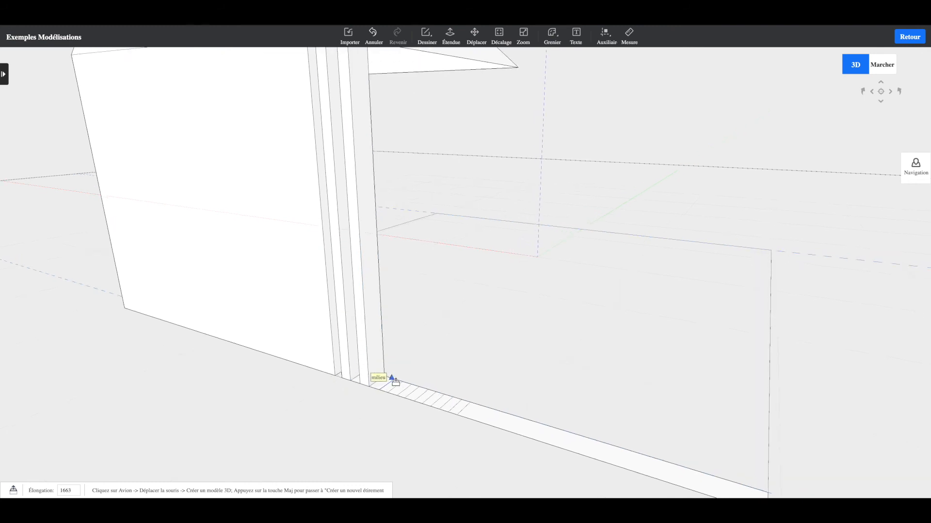
pyautogui.scroll(2, 374, 414)
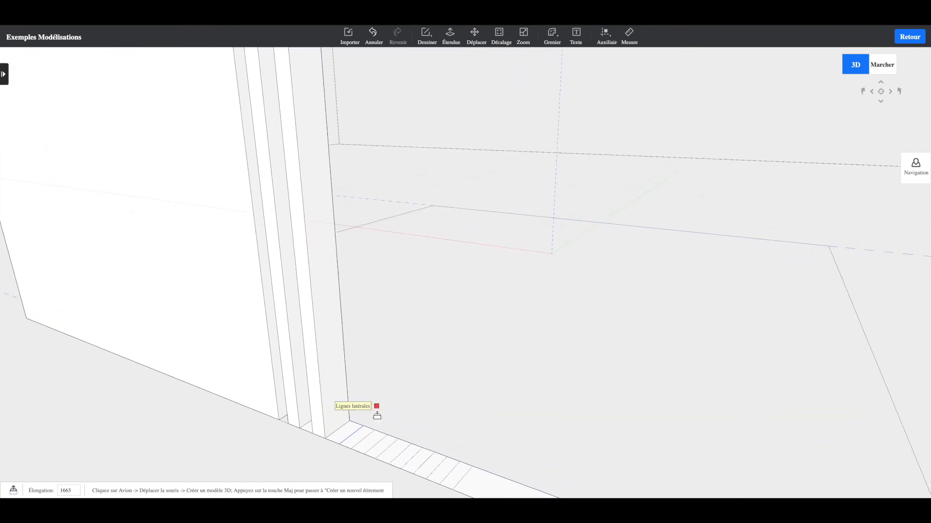
pyautogui.click(364, 436)
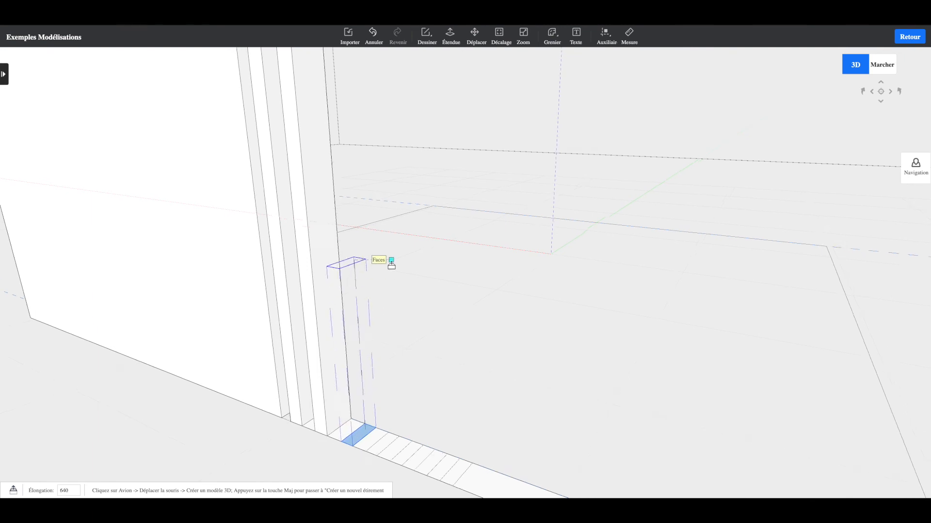
pyautogui.scroll(-3, 398, 252)
pyautogui.click(404, 153)
pyautogui.scroll(5, 439, 335)
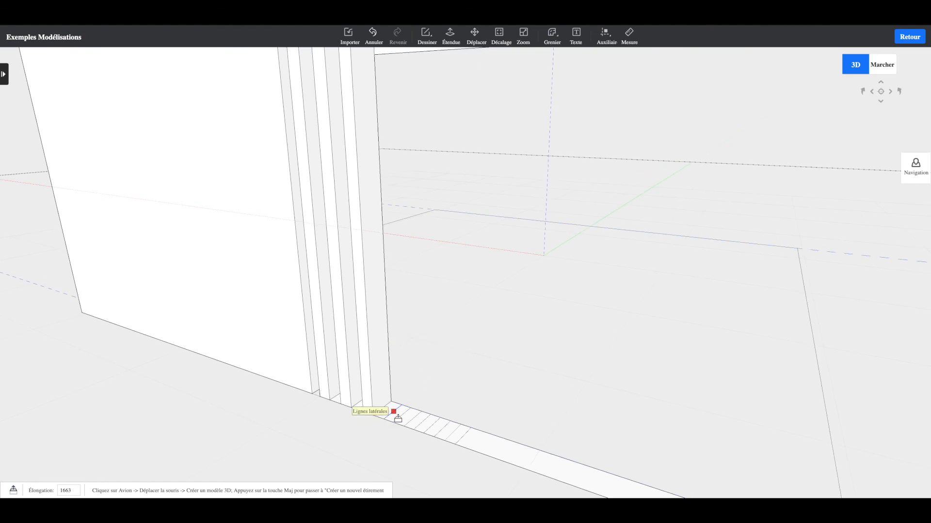
pyautogui.scroll(2, 398, 418)
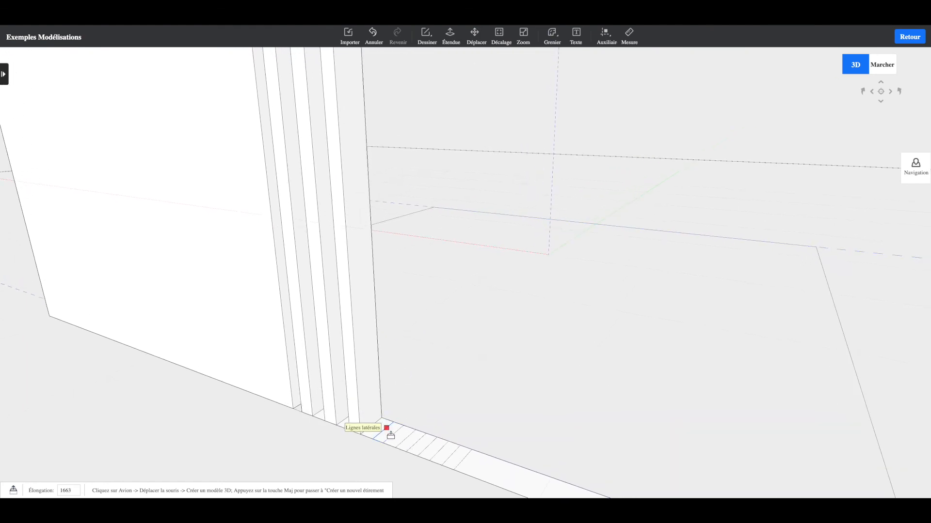
# - Extrude the rectangle beside the third slat upward by about 1661 to form a fourth slat under the roof line
pyautogui.scroll(2, 390, 437)
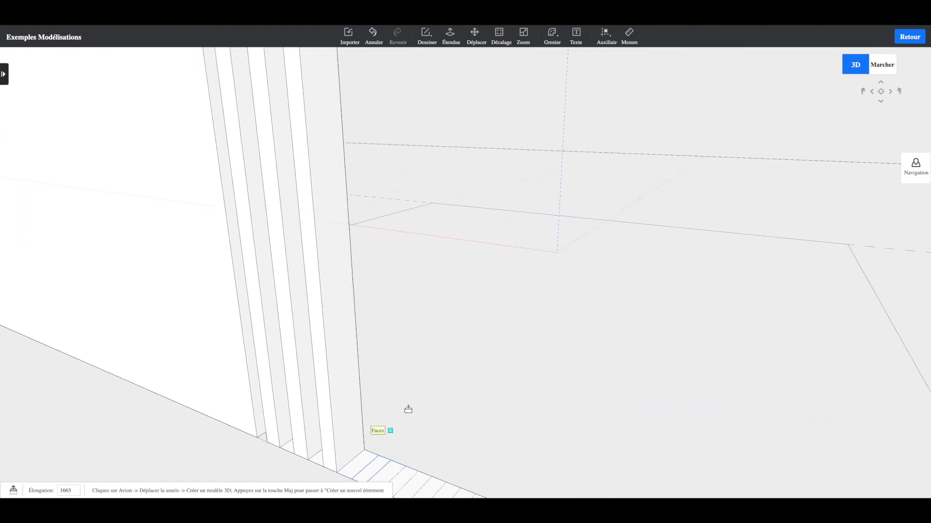
pyautogui.click(380, 466)
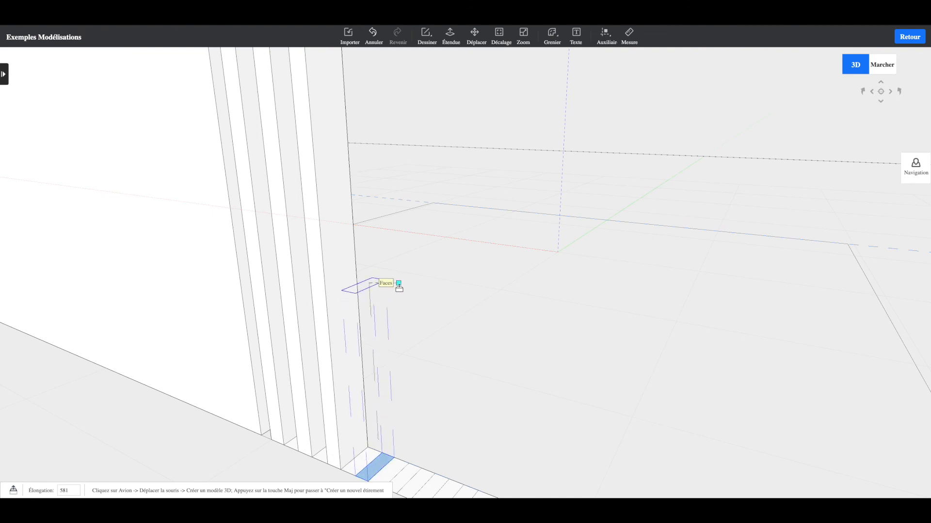
pyautogui.scroll(-4, 394, 284)
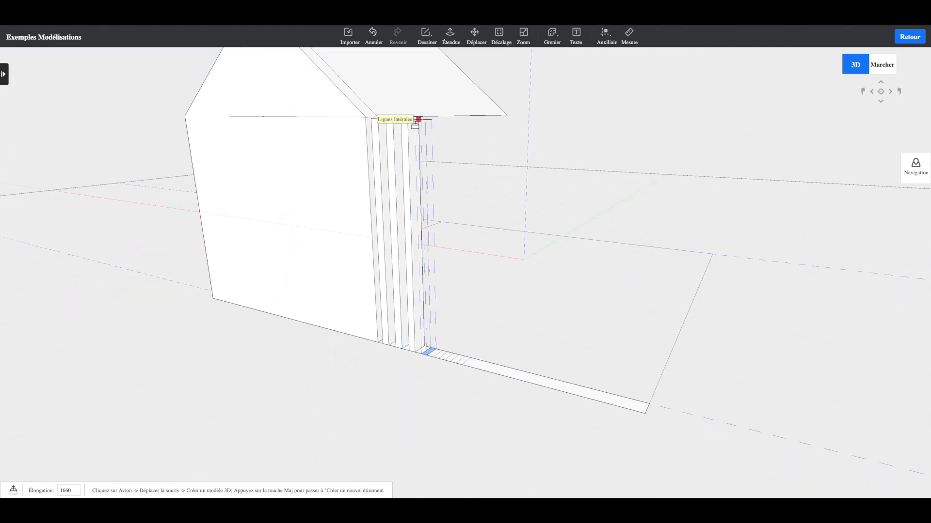
pyautogui.click(415, 124)
pyautogui.scroll(6, 467, 363)
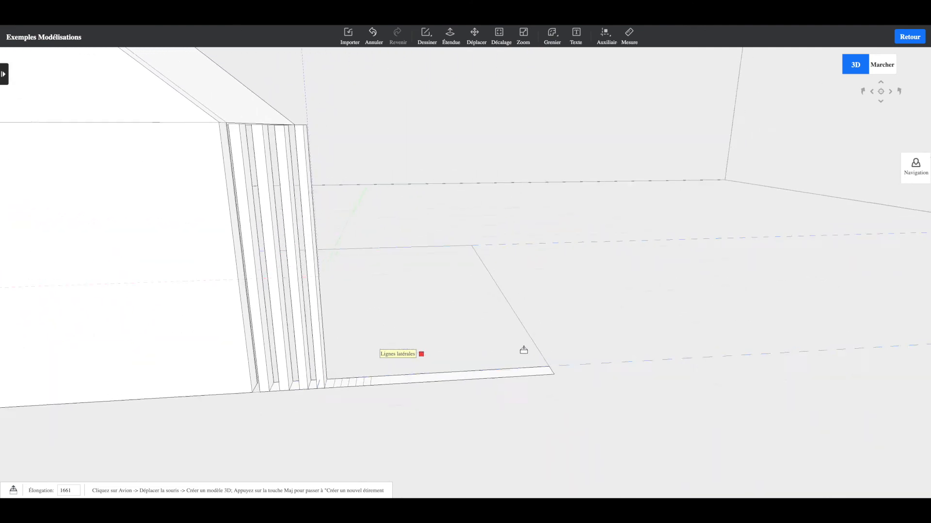
# - Extrude the next rectangle on the base strip upward by about 1658, adding a fifth vertical slat
pyautogui.moveTo(599, 337); pyautogui.dragTo(460, 345, button='middle')
pyautogui.scroll(-5, 398, 383)
pyautogui.scroll(8, 395, 381)
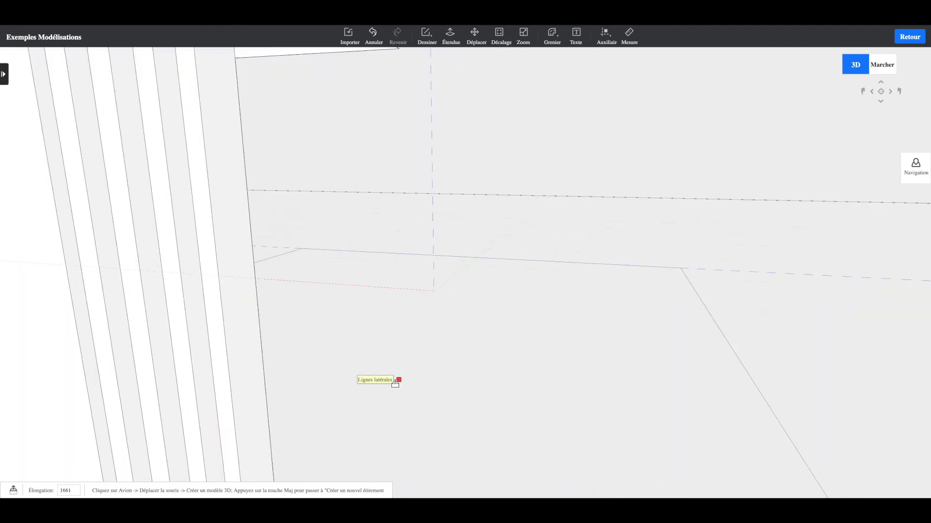
pyautogui.scroll(-2, 395, 381)
pyautogui.scroll(-5, 395, 383)
pyautogui.scroll(6, 395, 382)
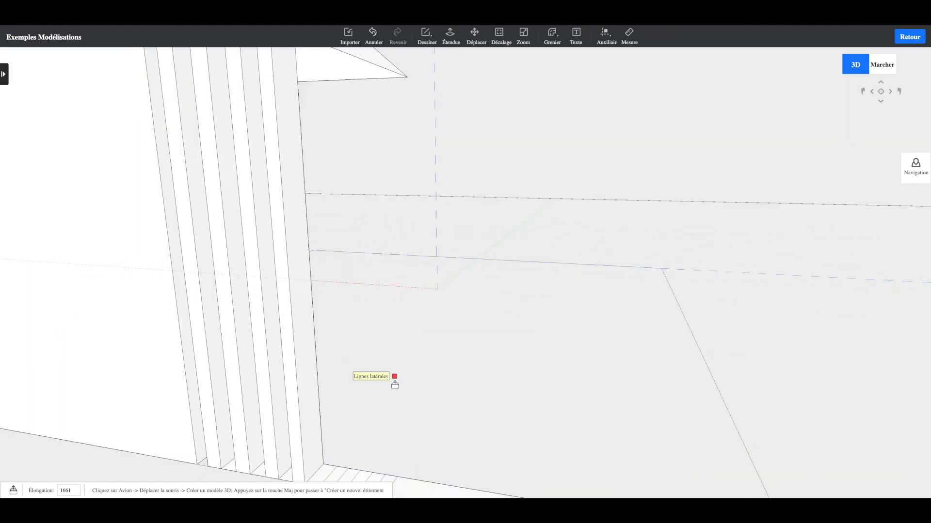
pyautogui.scroll(-3, 395, 381)
pyautogui.scroll(3, 395, 384)
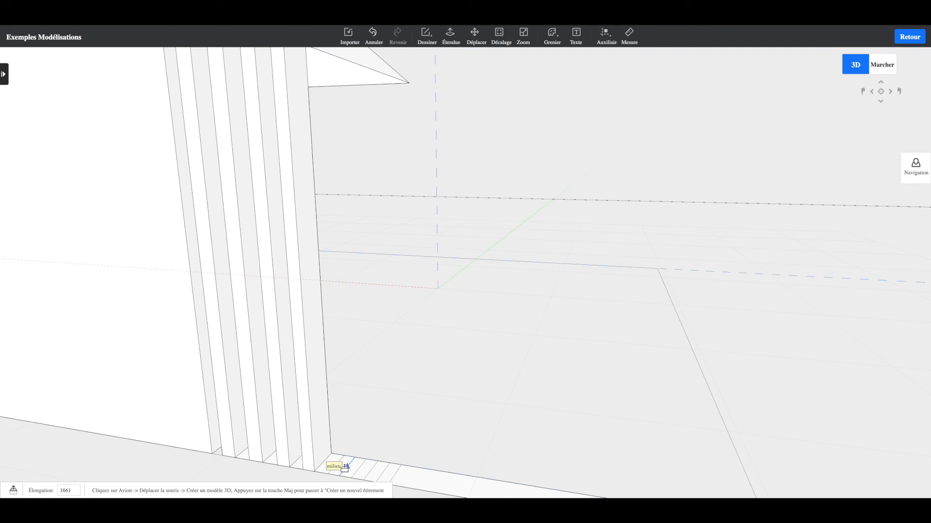
pyautogui.click(344, 465)
pyautogui.scroll(-3, 370, 115)
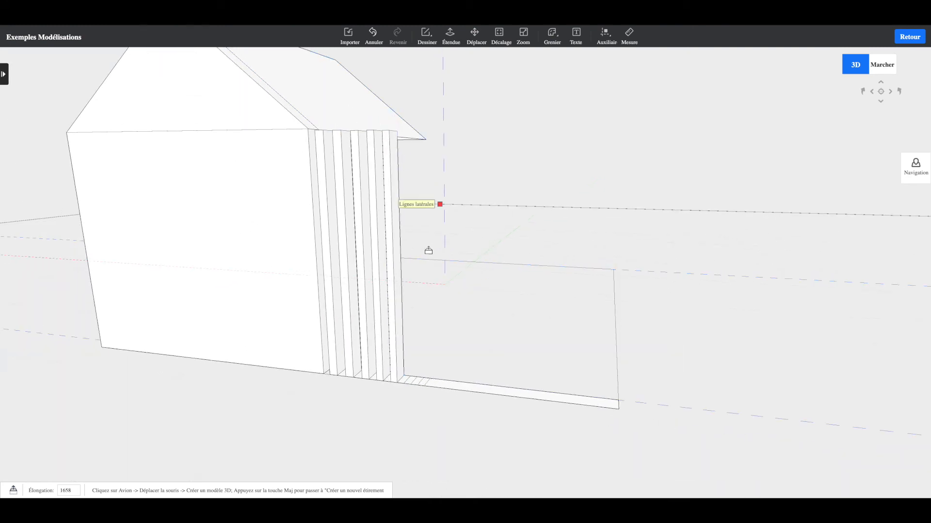
# - Extrude the following small rectangle upward by about 1655 to add a sixth slat level with the row
pyautogui.scroll(5, 409, 386)
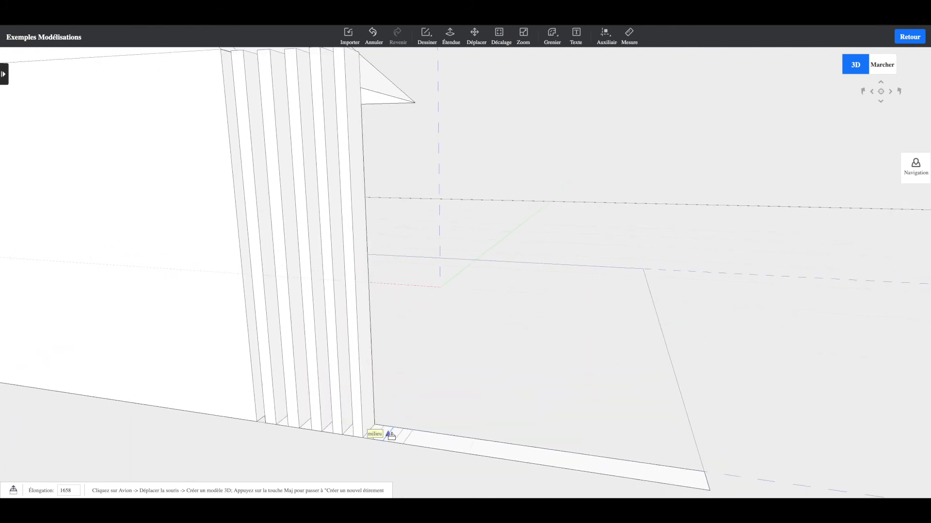
pyautogui.scroll(2, 385, 436)
pyautogui.scroll(-2, 385, 435)
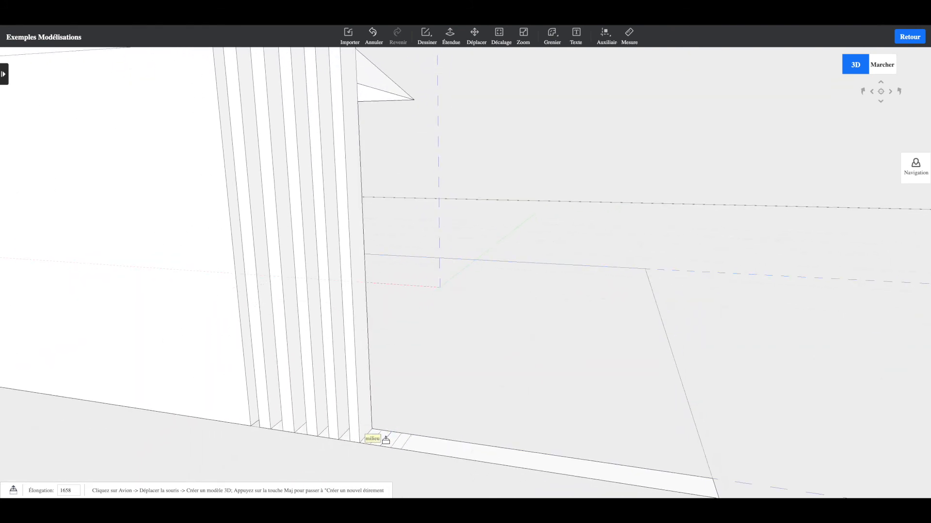
pyautogui.scroll(3, 378, 445)
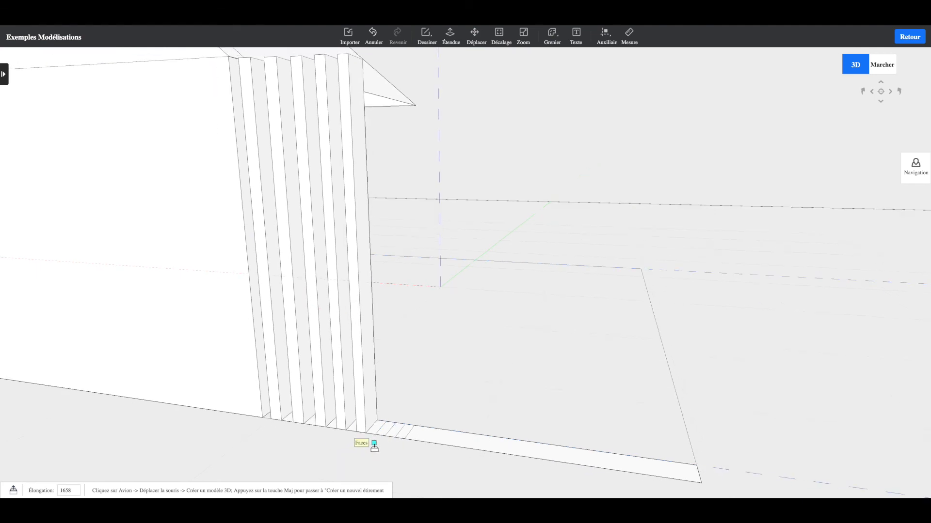
pyautogui.scroll(-1, 394, 329)
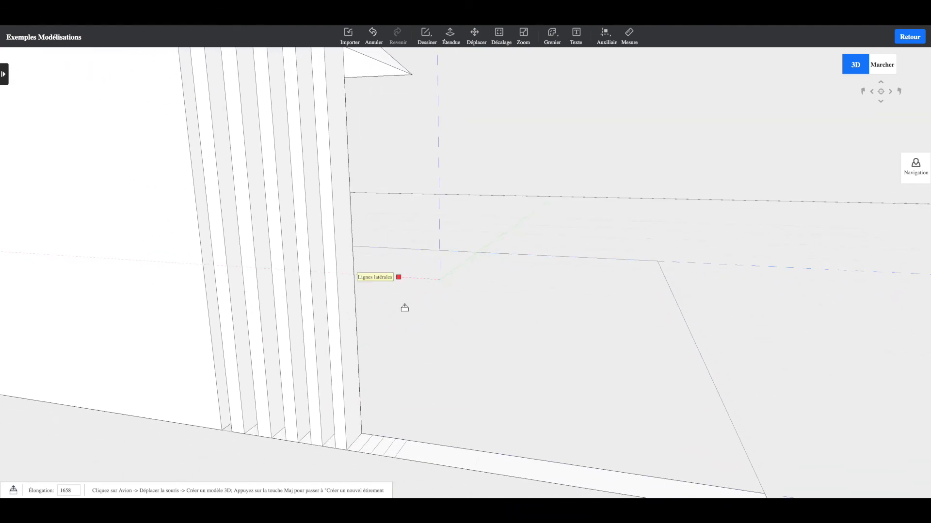
pyautogui.click(374, 446)
pyautogui.scroll(-3, 394, 193)
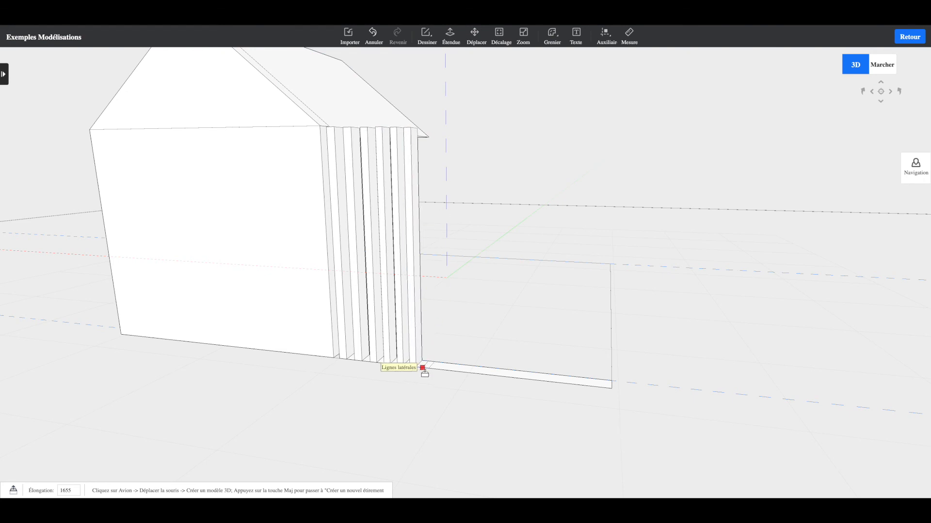
# - Extrude the last rectangle in the row upward by about 1654 to complete the vertical slats
pyautogui.scroll(3, 426, 367)
pyautogui.scroll(3, 406, 418)
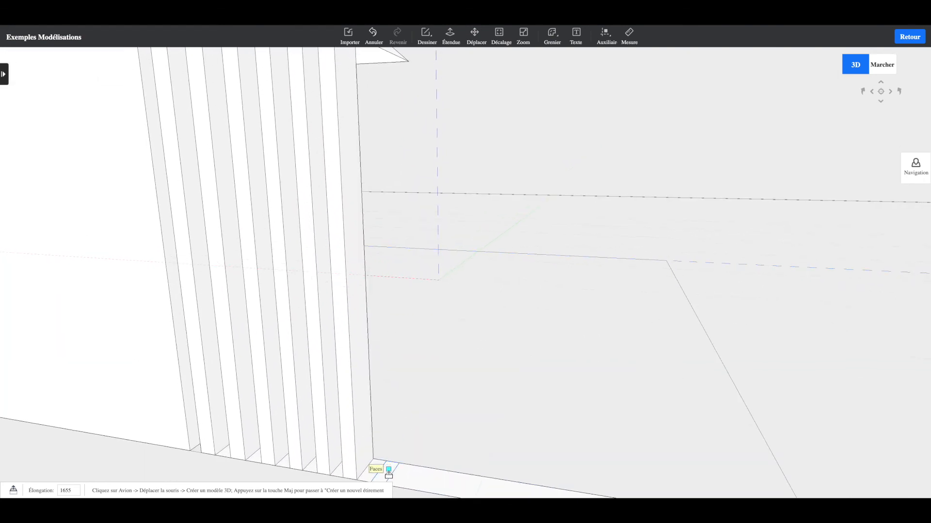
pyautogui.scroll(-5, 397, 334)
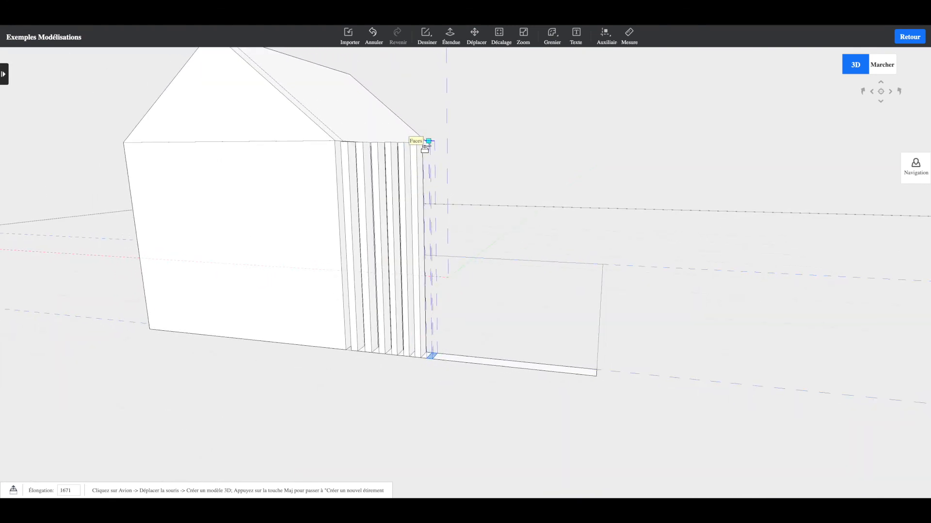
pyautogui.scroll(4, 601, 339)
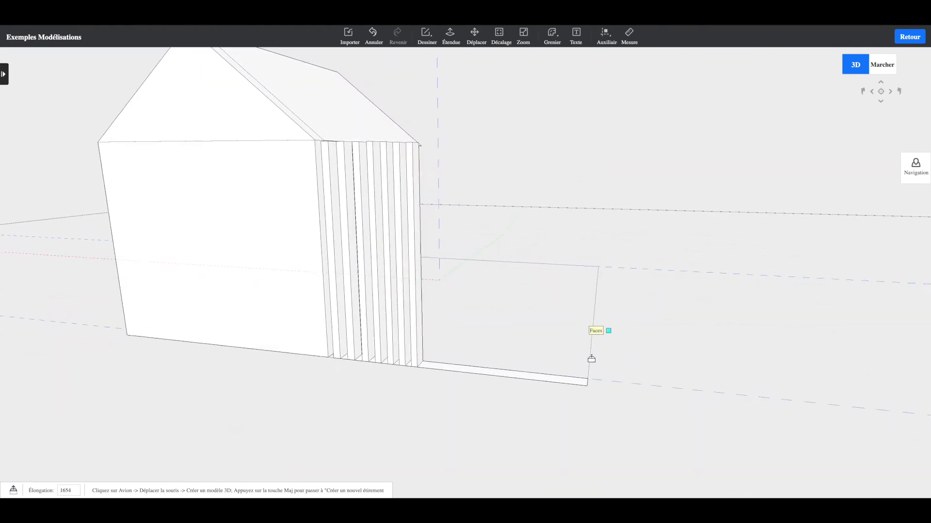
pyautogui.moveTo(595, 335); pyautogui.dragTo(508, 335, button='middle')
pyautogui.scroll(4, 537, 328)
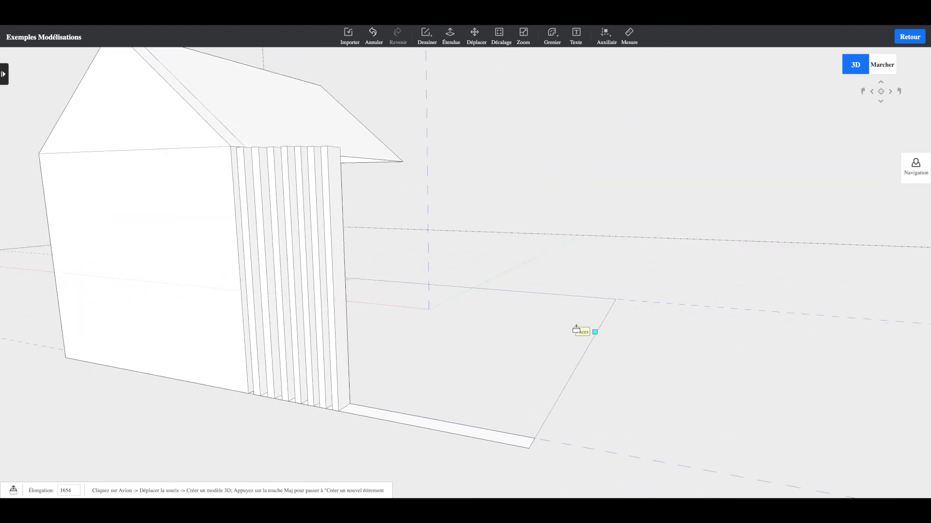
pyautogui.press('Escape')
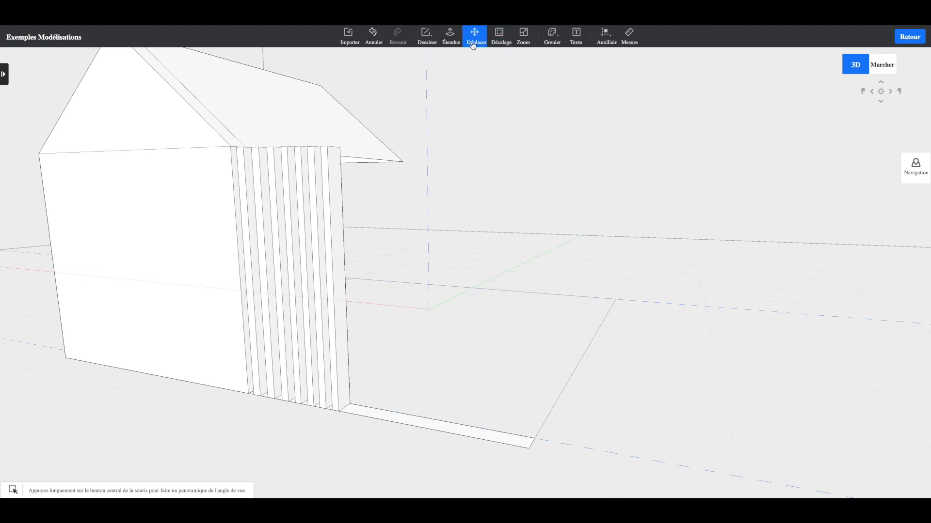
# - Draw a 100 by 4126 rectangle along the floor's open end, from the base strip's outer corner to the back edge
pyautogui.click(433, 45)
pyautogui.click(436, 81)
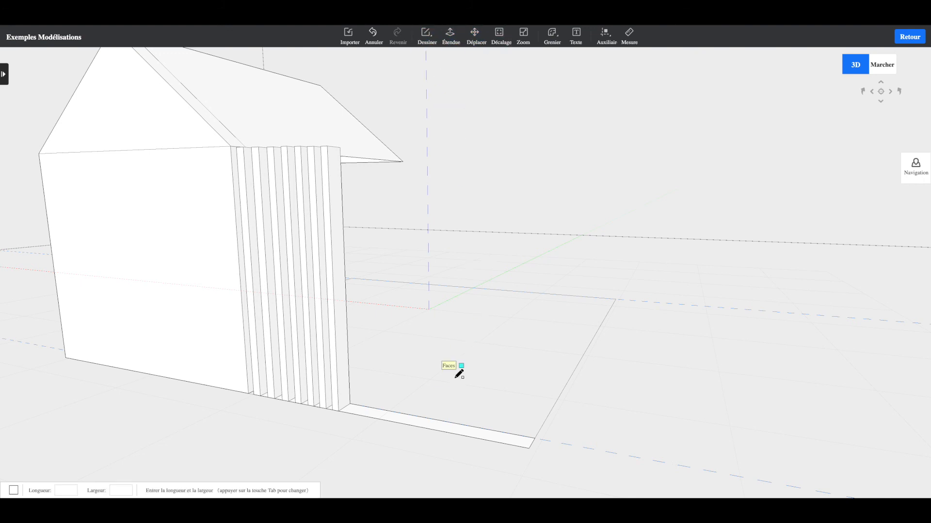
pyautogui.scroll(4, 479, 373)
pyautogui.click(517, 434)
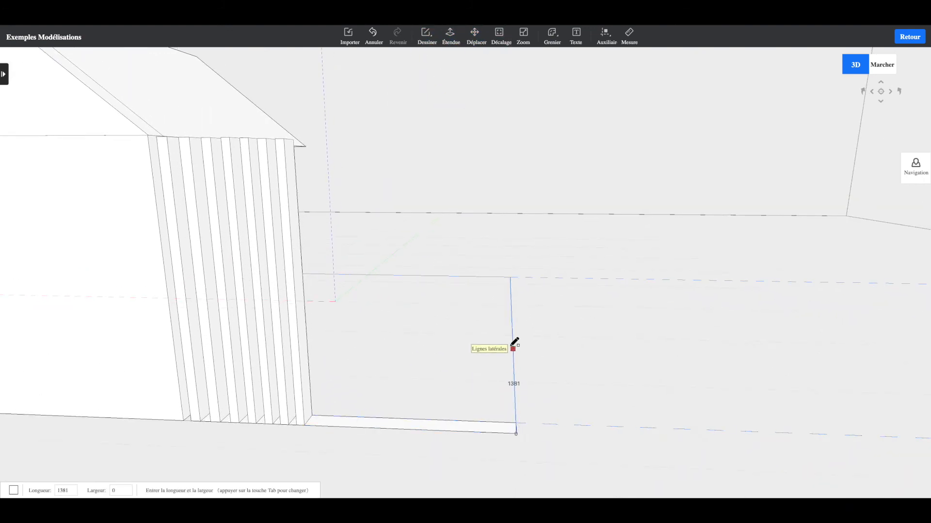
pyautogui.click(504, 277)
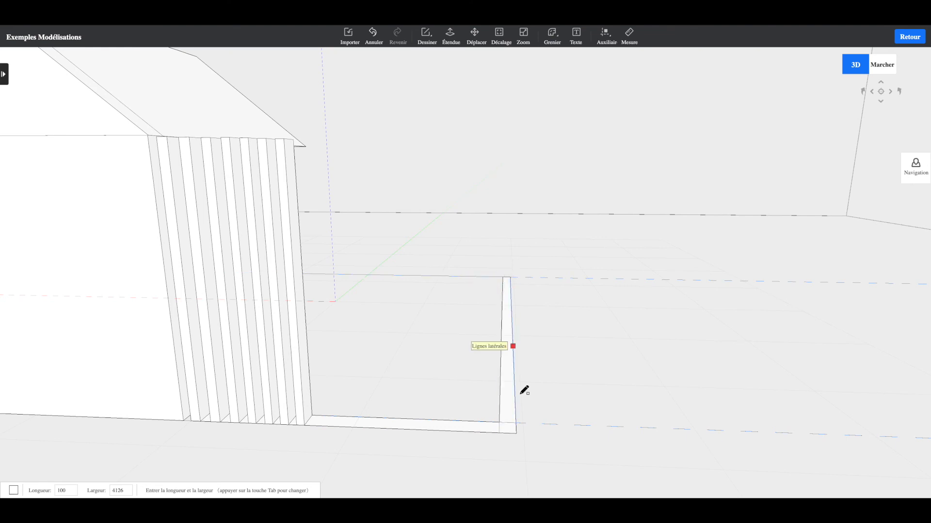
# - Extrude the narrow end rectangle upward by 1698 to form a side wall about as high as the slats
pyautogui.click(443, 40)
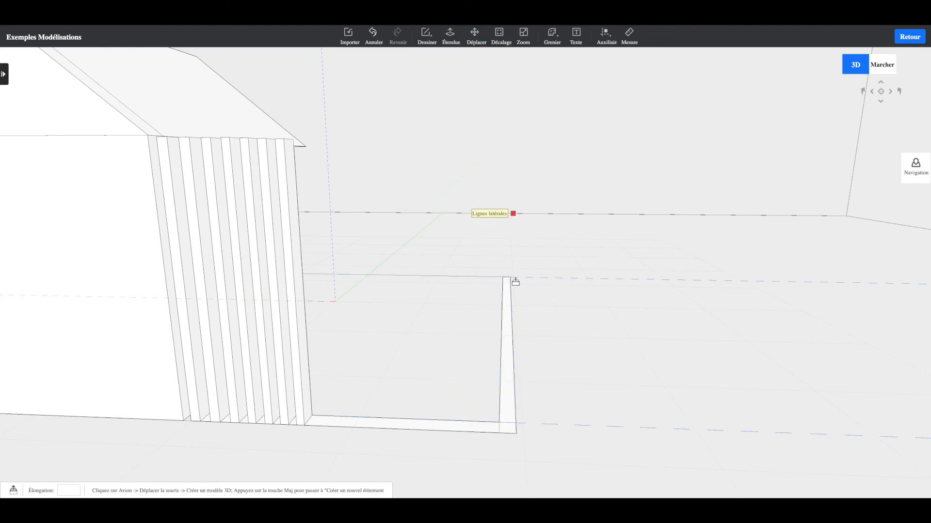
pyautogui.click(506, 351)
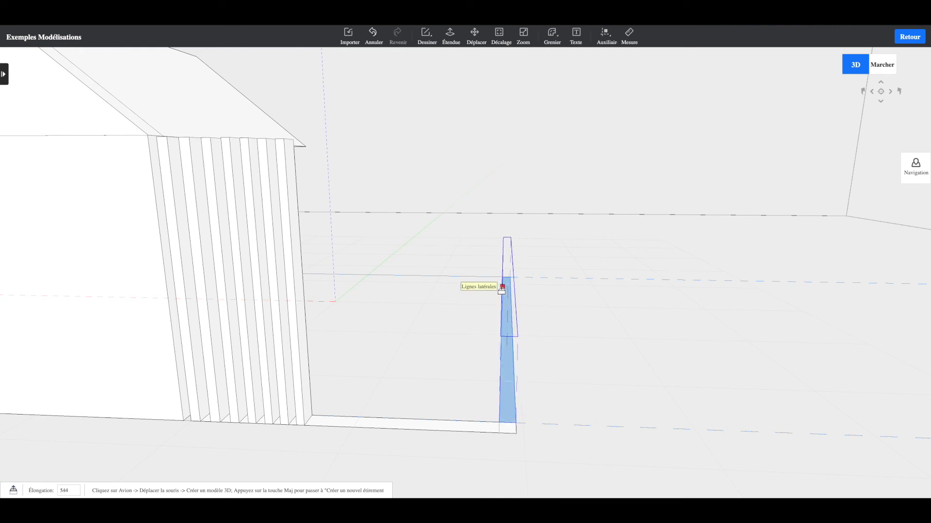
pyautogui.click(290, 145)
# - Examine the new side wall, the slat row and the roof edge from above and from the open side
pyautogui.moveTo(499, 270); pyautogui.dragTo(348, 276, button='middle')
pyautogui.moveTo(630, 291); pyautogui.dragTo(569, 274, button='middle')
pyautogui.scroll(3, 569, 274)
pyautogui.scroll(-5, 569, 274)
pyautogui.moveTo(659, 253); pyautogui.dragTo(635, 313, button='middle')
pyautogui.moveTo(735, 258)
pyautogui.mouseDown(button='middle')
pyautogui.moveTo(663, 285)
pyautogui.moveTo(571, 291)
pyautogui.mouseUp(button='middle')
pyautogui.moveTo(660, 287)
pyautogui.mouseDown(button='middle')
pyautogui.moveTo(424, 270)
pyautogui.moveTo(478, 204)
pyautogui.moveTo(471, 306)
pyautogui.moveTo(454, 304)
pyautogui.moveTo(478, 235)
pyautogui.moveTo(532, 255)
pyautogui.moveTo(535, 279)
pyautogui.moveTo(551, 257)
pyautogui.moveTo(461, 240)
pyautogui.moveTo(473, 282)
pyautogui.moveTo(431, 275)
pyautogui.moveTo(644, 339)
pyautogui.mouseUp(button='middle')
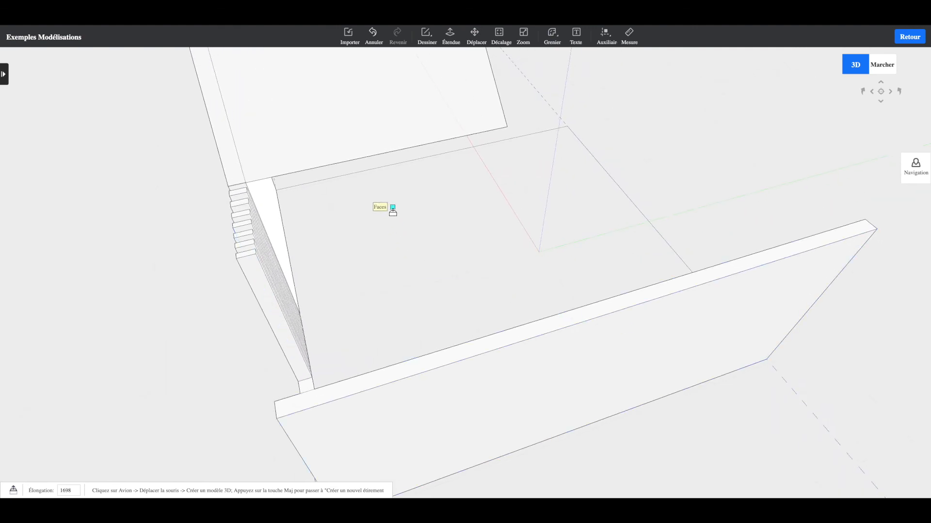
pyautogui.moveTo(391, 207); pyautogui.dragTo(337, 231, button='middle')
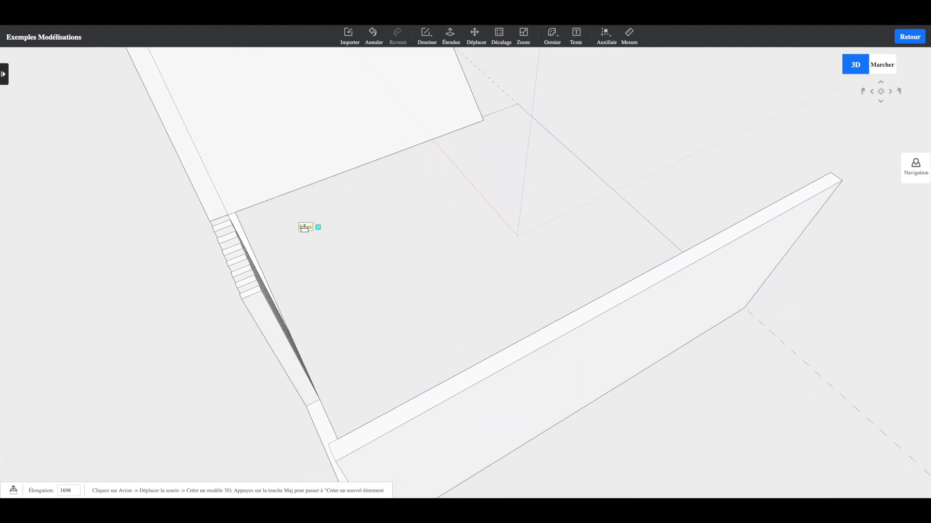
pyautogui.moveTo(252, 231); pyautogui.dragTo(197, 237, button='middle')
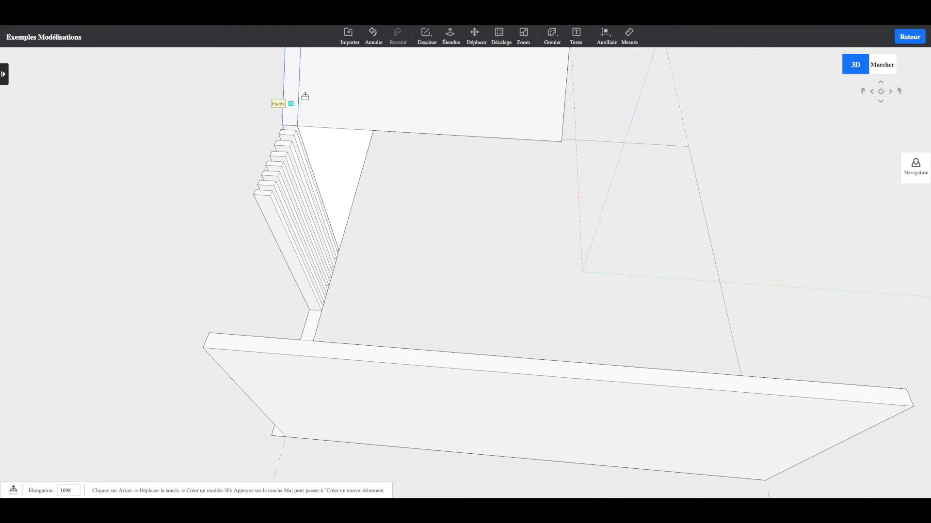
pyautogui.click(369, 35)
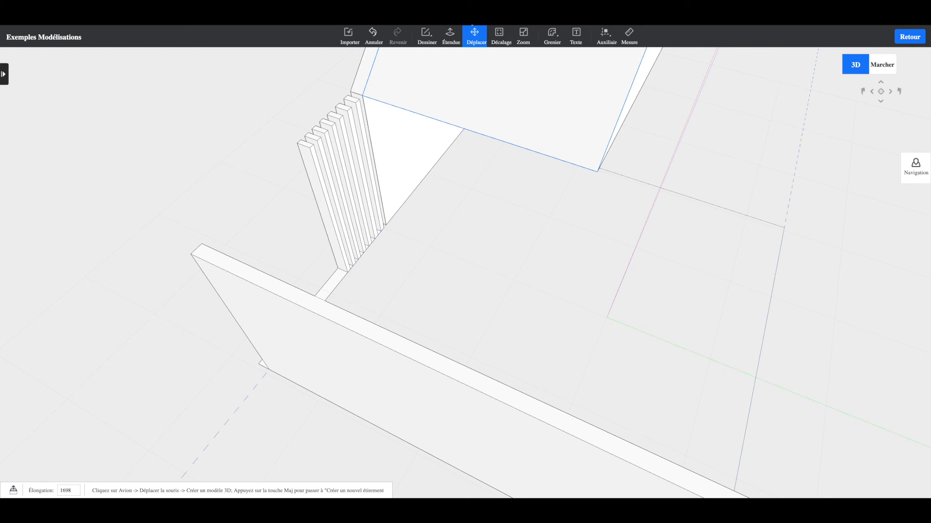
pyautogui.moveTo(407, 101); pyautogui.dragTo(424, 46, button='middle')
pyautogui.click(425, 34)
pyautogui.click(425, 59)
pyautogui.moveTo(370, 139); pyautogui.dragTo(279, 119, button='middle')
pyautogui.scroll(-5, 399, 108)
pyautogui.scroll(8, 398, 108)
pyautogui.scroll(-5, 401, 103)
pyautogui.scroll(4, 401, 102)
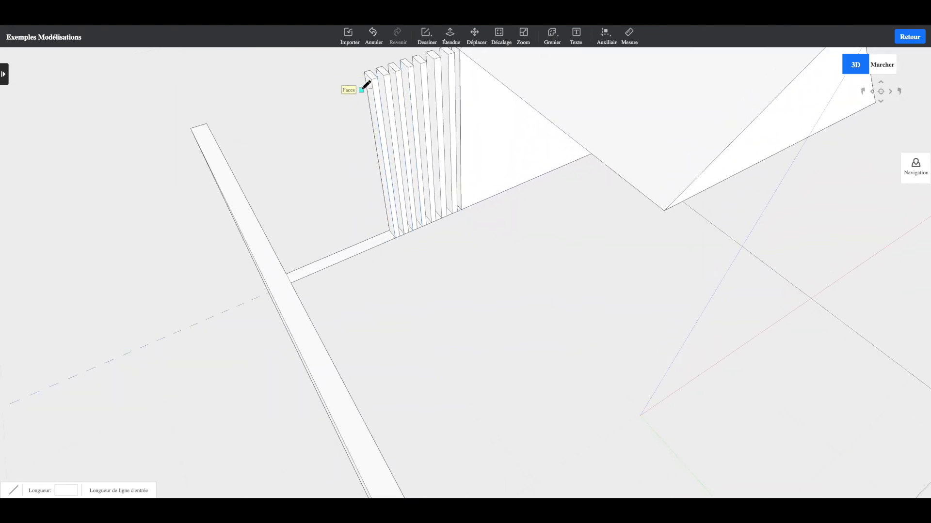
pyautogui.click(373, 79)
# - Draw small rectangles at the top of the two outermost slats' inner faces, about 137 by 48 and 150 by 49
pyautogui.click(426, 38)
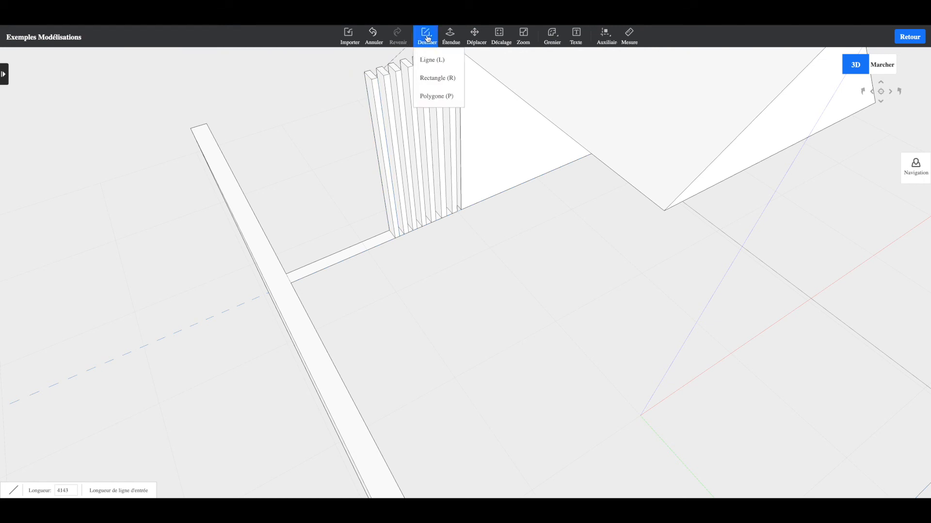
pyautogui.click(431, 78)
pyautogui.click(373, 77)
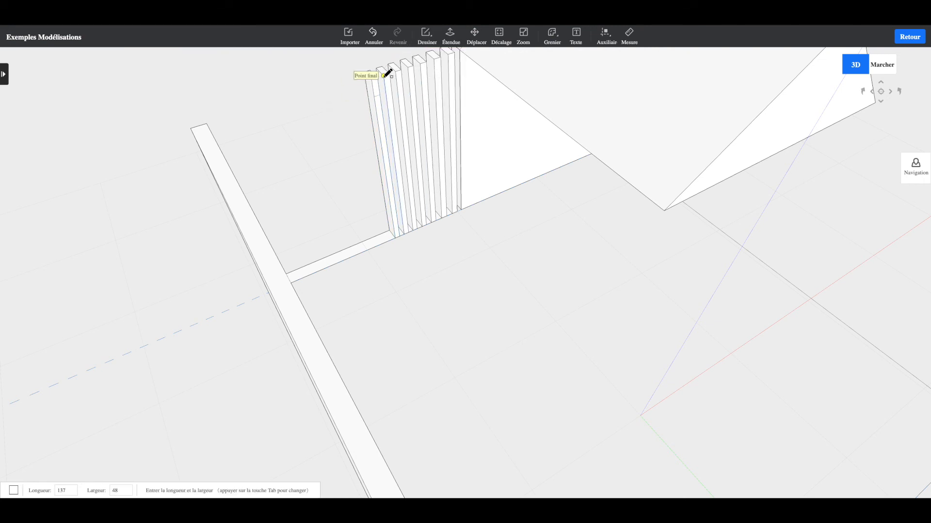
pyautogui.click(392, 92)
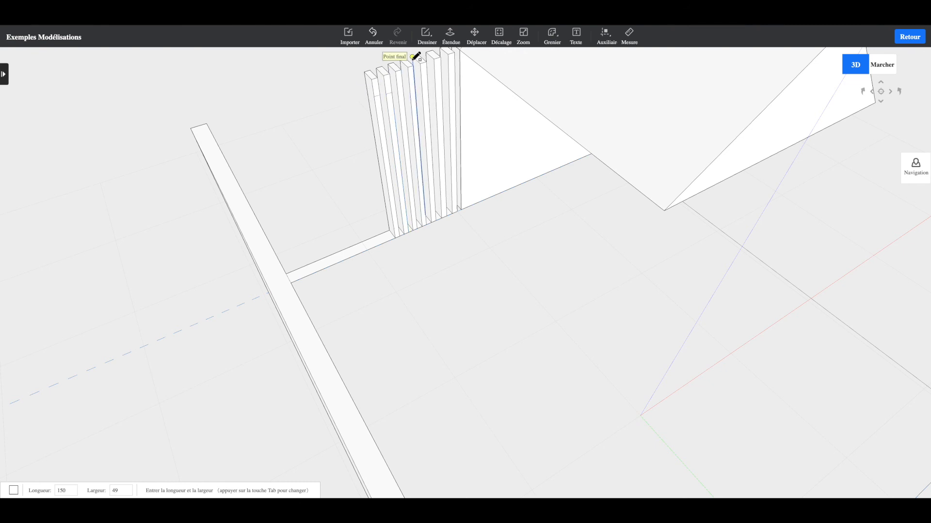
pyautogui.moveTo(405, 100); pyautogui.dragTo(336, 73, button='middle')
pyautogui.press('space')
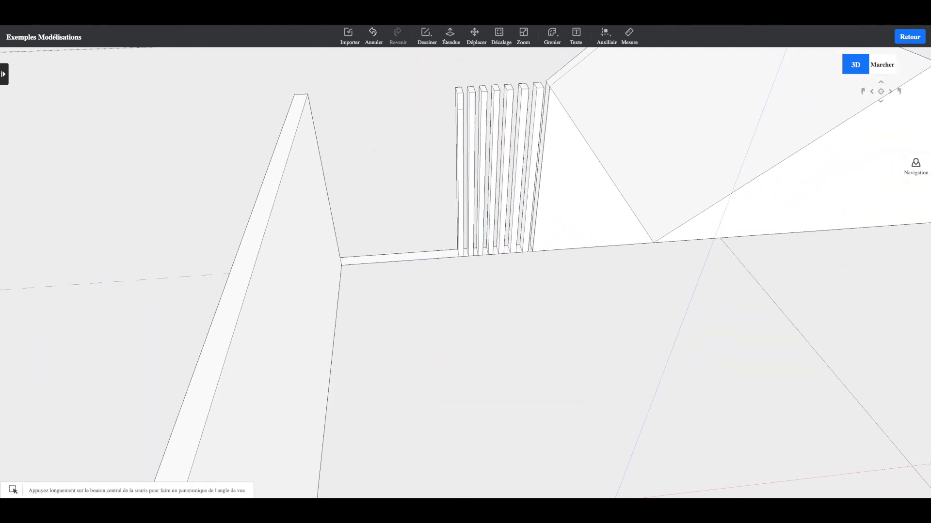
# - Place a horizontal guide line across the upper part of the slats, level with the first rectangle's lower edge
pyautogui.click(605, 35)
pyautogui.click(612, 60)
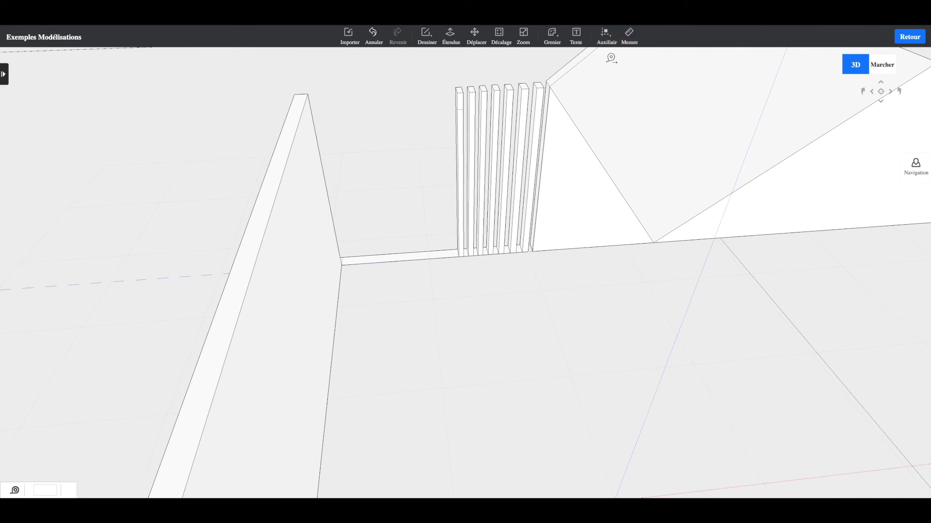
pyautogui.click(464, 106)
pyautogui.moveTo(457, 121)
pyautogui.mouseDown(button='middle')
pyautogui.moveTo(495, 110)
pyautogui.moveTo(467, 120)
pyautogui.mouseUp(button='middle')
pyautogui.press('space')
pyautogui.click(467, 120)
# - Draw small rectangles at the tops of the remaining slats' inner faces down to the guide line, about 142–150 by 47–59
pyautogui.click(427, 35)
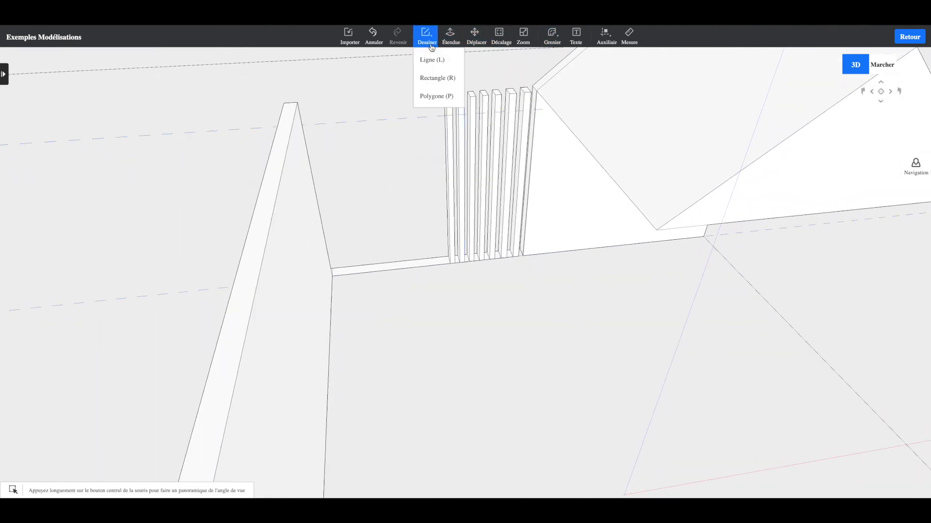
pyautogui.click(439, 77)
pyautogui.click(447, 98)
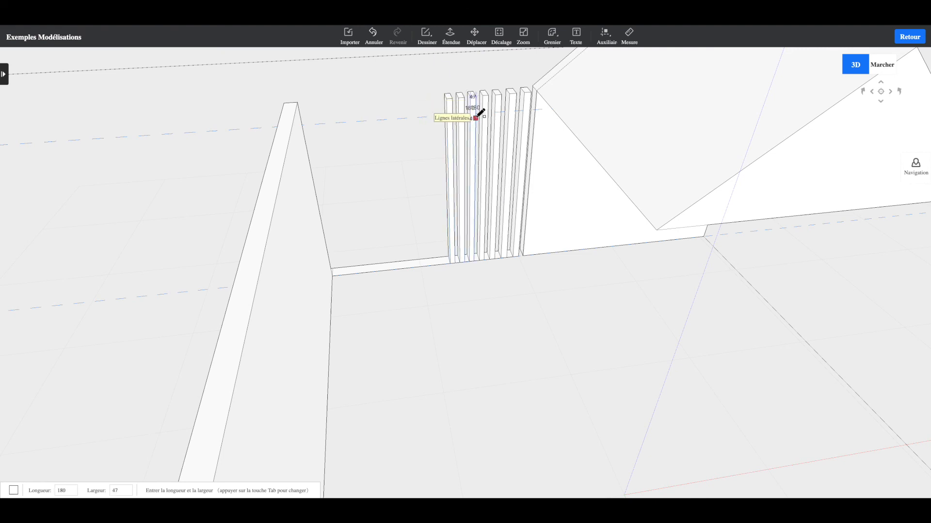
pyautogui.scroll(2, 482, 104)
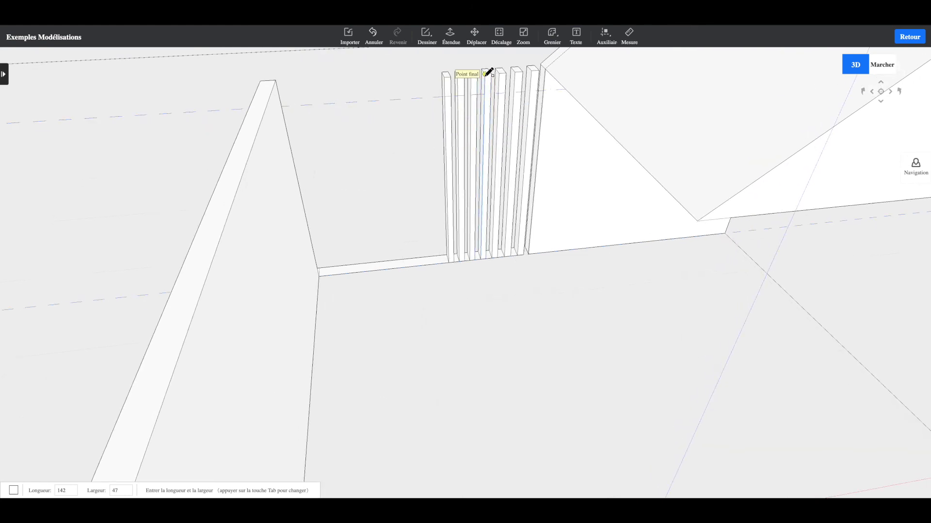
pyautogui.click(491, 95)
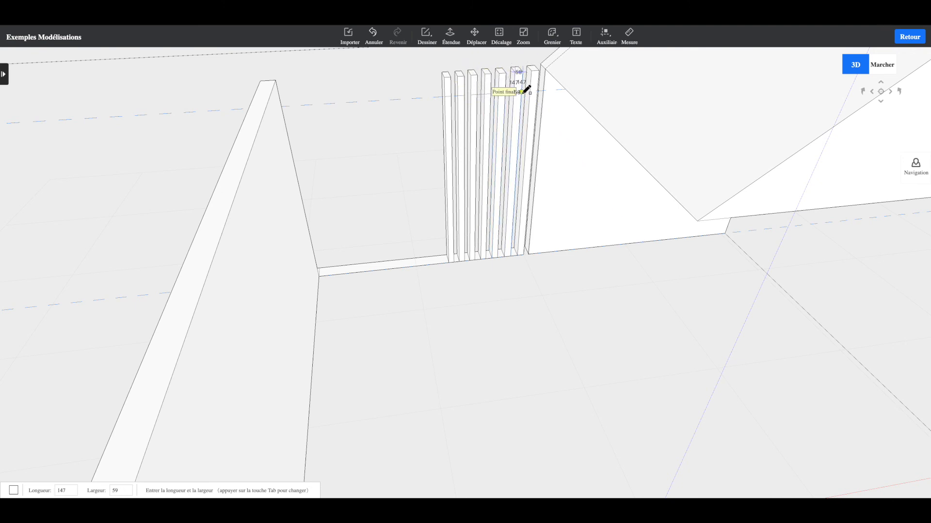
pyautogui.click(532, 71)
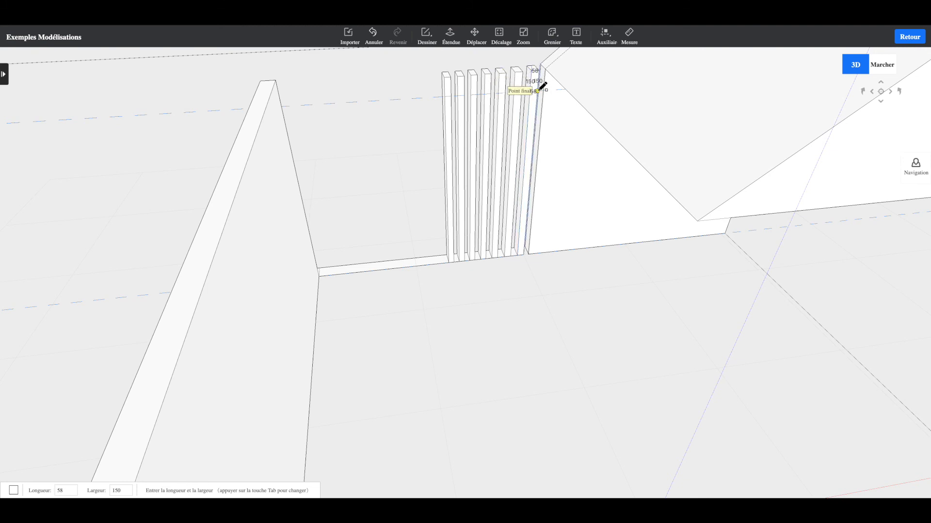
# - Extrude the top rectangle of the outermost slat nearest the side wall forward by 4000 to form a long beam
pyautogui.click(450, 35)
pyautogui.scroll(5, 449, 91)
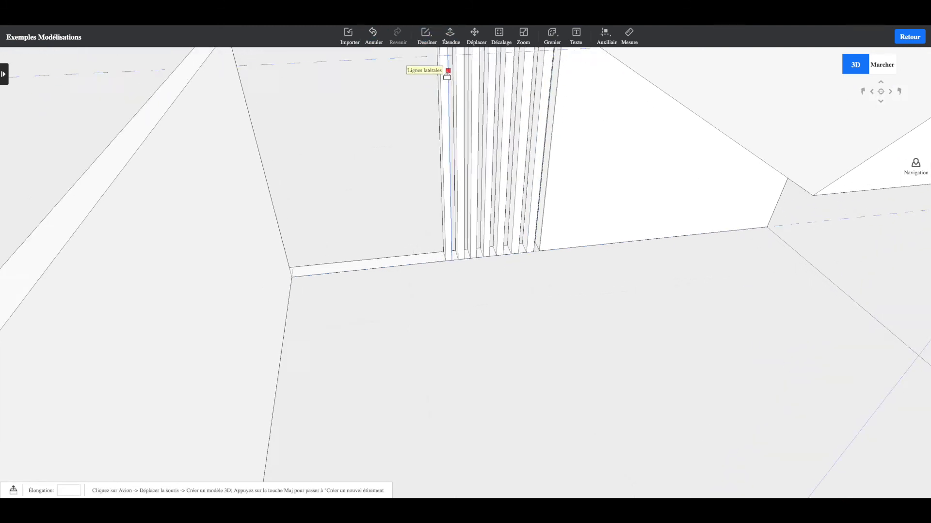
pyautogui.click(440, 149)
pyautogui.scroll(-5, 496, 228)
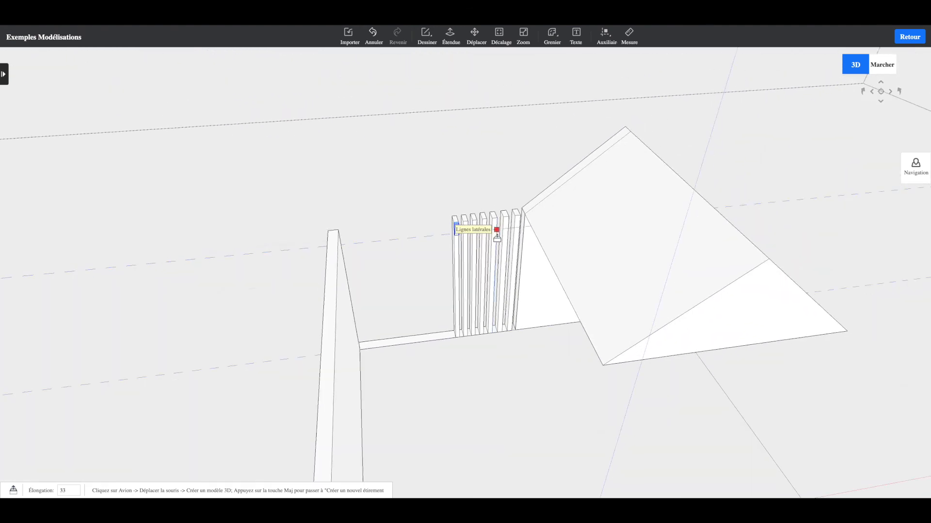
pyautogui.scroll(-5, 497, 238)
pyautogui.scroll(-3, 480, 336)
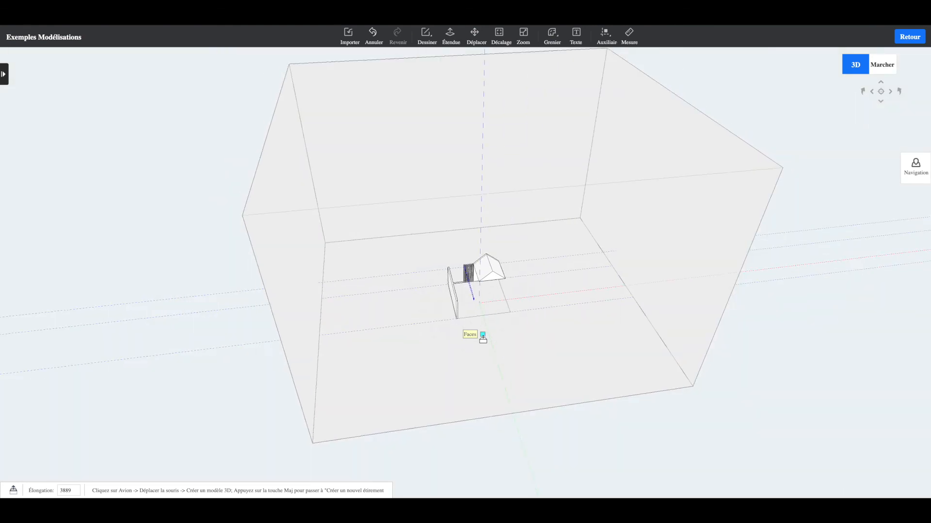
pyautogui.scroll(5, 480, 315)
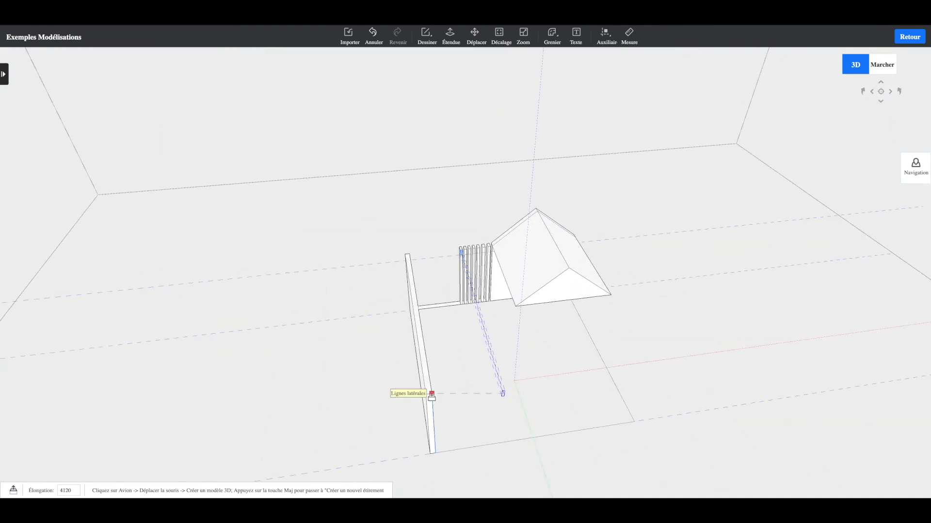
pyautogui.moveTo(436, 395); pyautogui.dragTo(376, 361, button='middle')
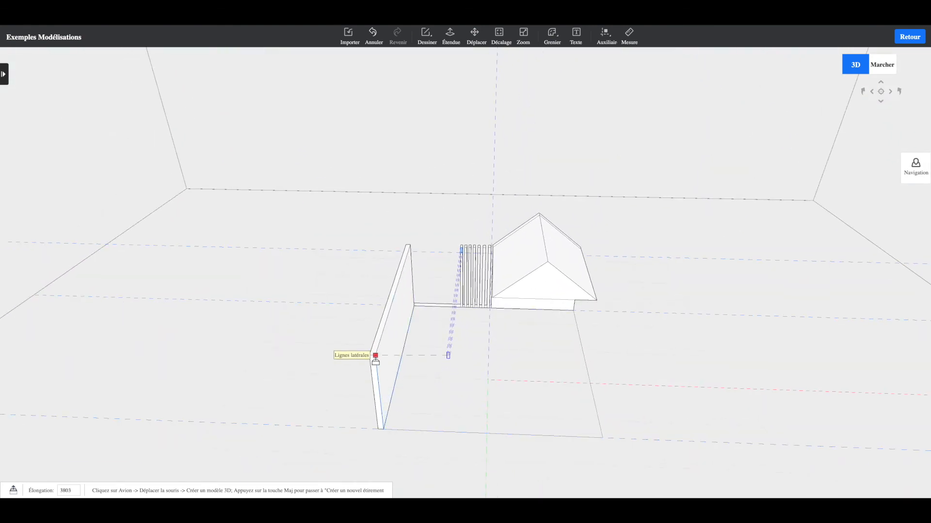
pyautogui.moveTo(432, 332); pyautogui.dragTo(521, 326, button='middle')
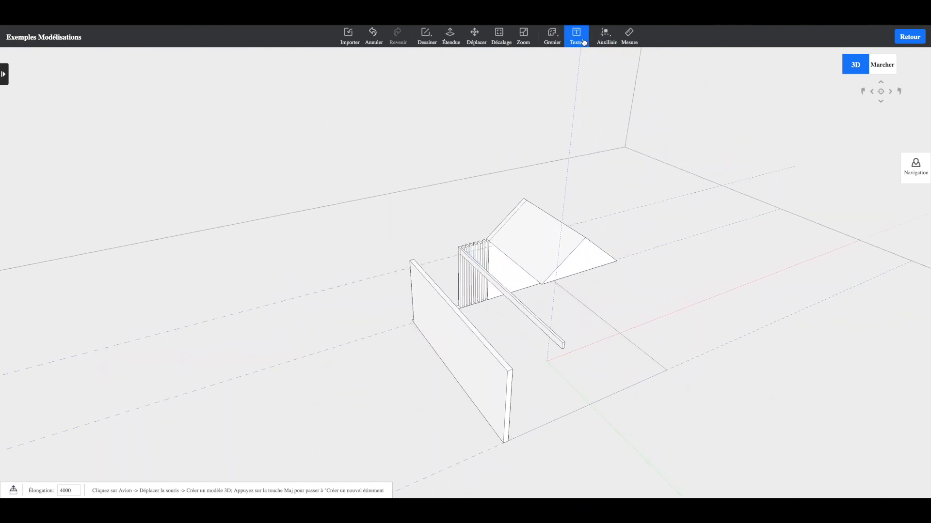
# - Place a guide line through the side wall's front top corner, parallel to the floor's front edge
pyautogui.click(611, 36)
pyautogui.click(612, 60)
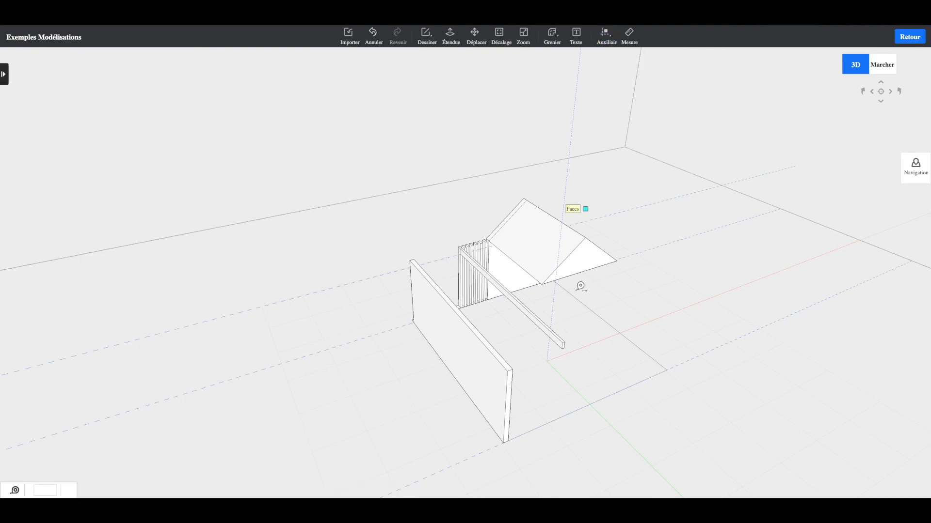
pyautogui.click(563, 408)
pyautogui.moveTo(545, 375); pyautogui.dragTo(499, 320, button='middle')
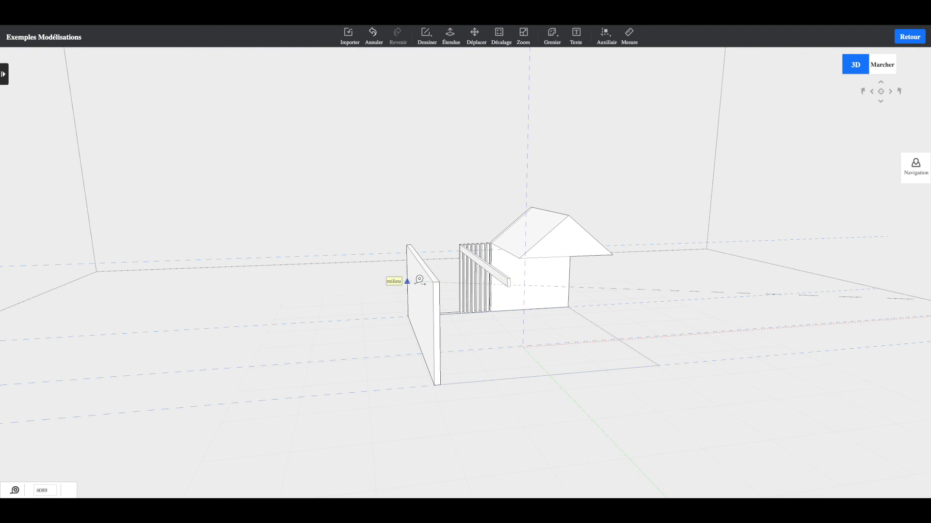
pyautogui.press('Escape')
pyautogui.moveTo(494, 263); pyautogui.dragTo(566, 316, button='right')
# - Extend the free end of the first beam forward by 32 towards the guide line at the side wall's front
pyautogui.scroll(5, 579, 328)
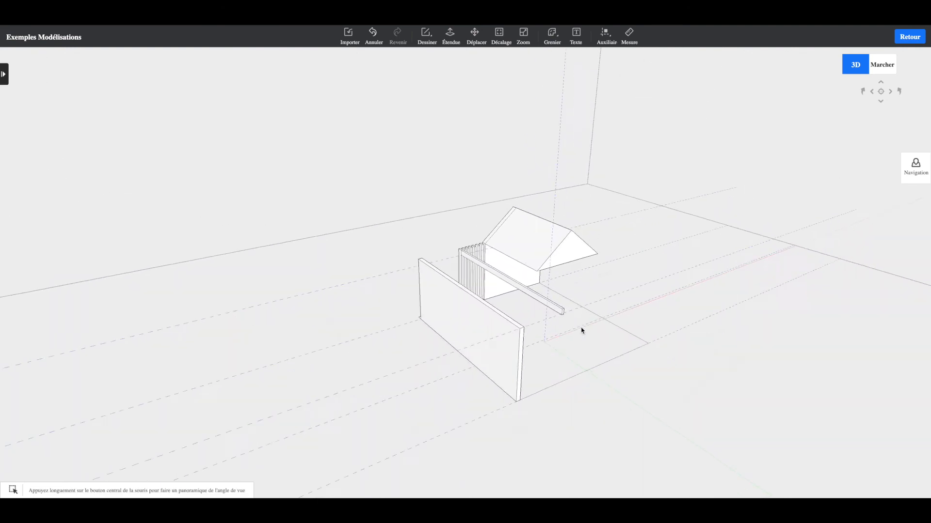
pyautogui.scroll(-5, 719, 293)
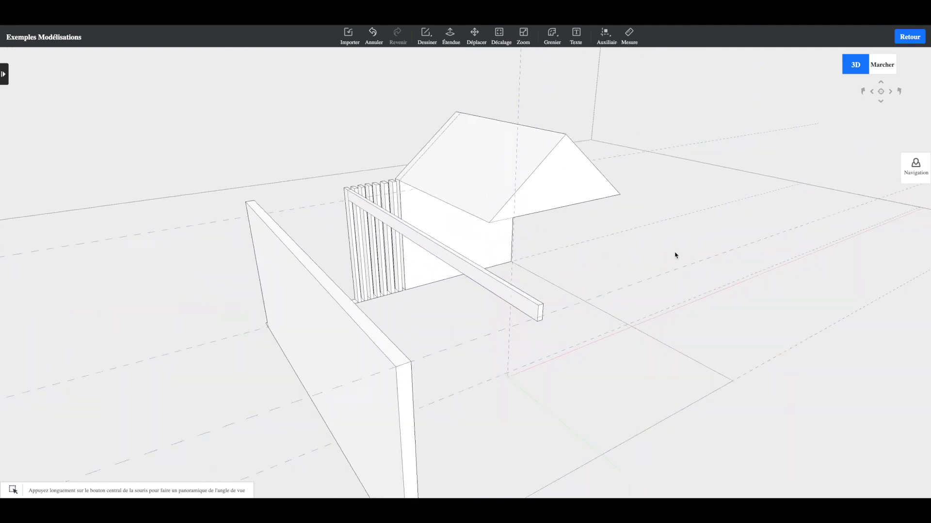
pyautogui.click(451, 43)
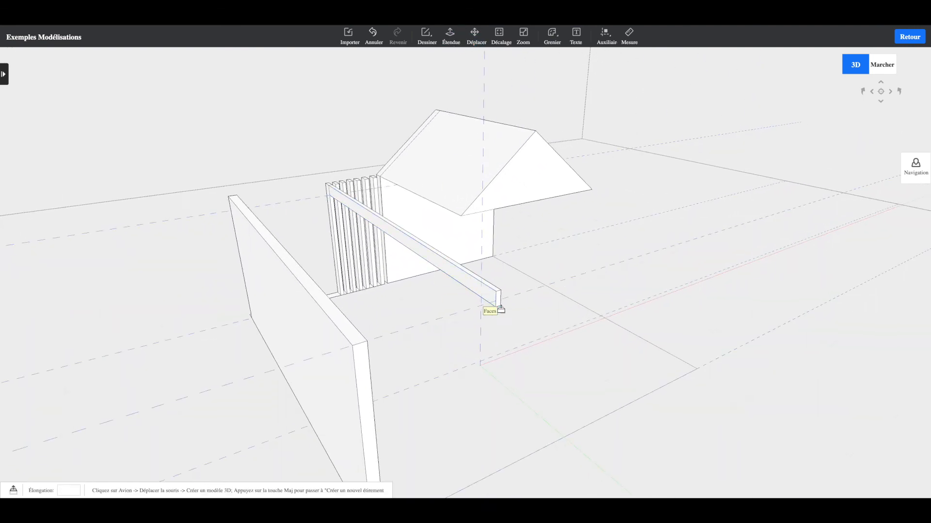
pyautogui.scroll(-3, 499, 298)
pyautogui.scroll(5, 498, 298)
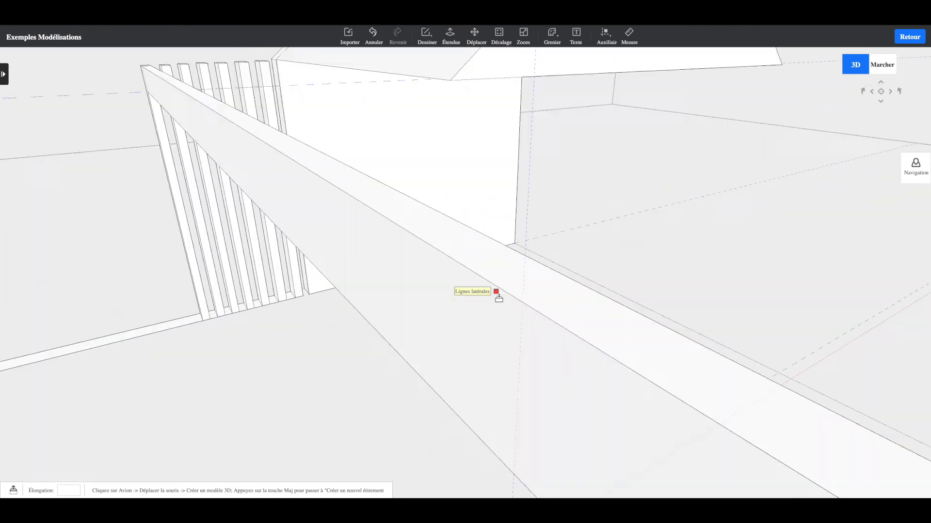
pyautogui.scroll(-5, 498, 298)
pyautogui.scroll(3, 498, 299)
pyautogui.scroll(2, 498, 299)
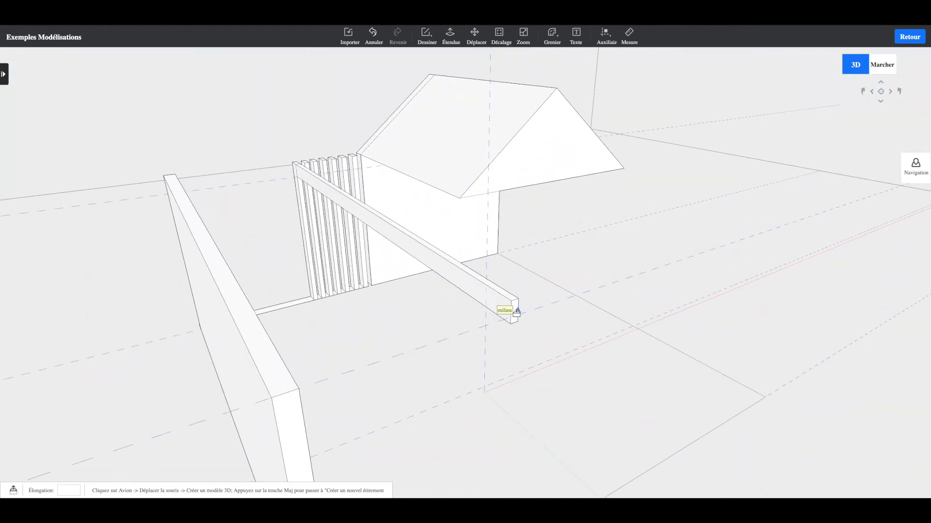
pyautogui.scroll(1, 516, 309)
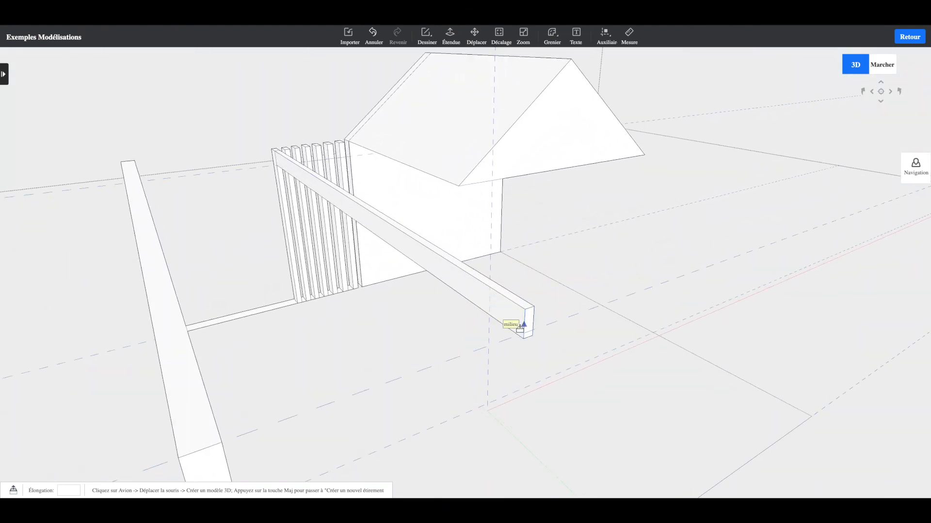
pyautogui.scroll(2, 521, 327)
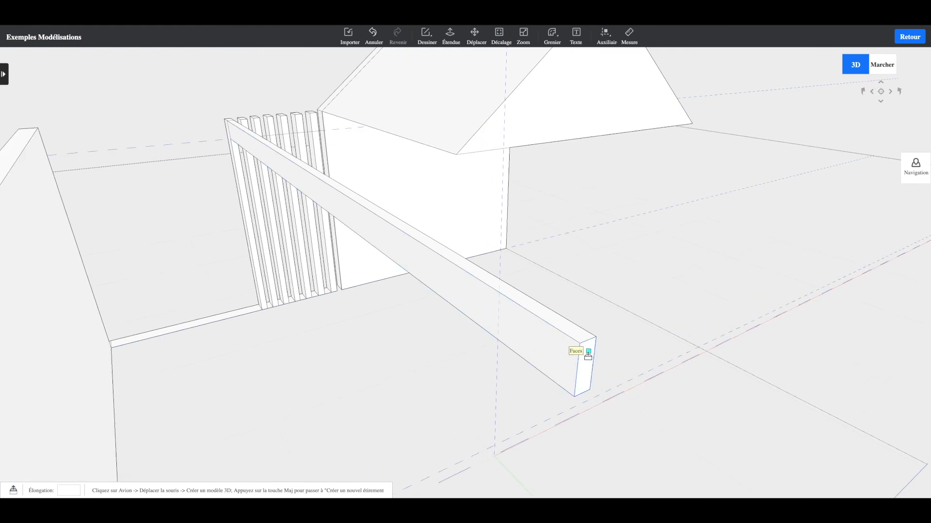
pyautogui.click(580, 353)
pyautogui.scroll(-1, 625, 373)
pyautogui.scroll(-4, 631, 374)
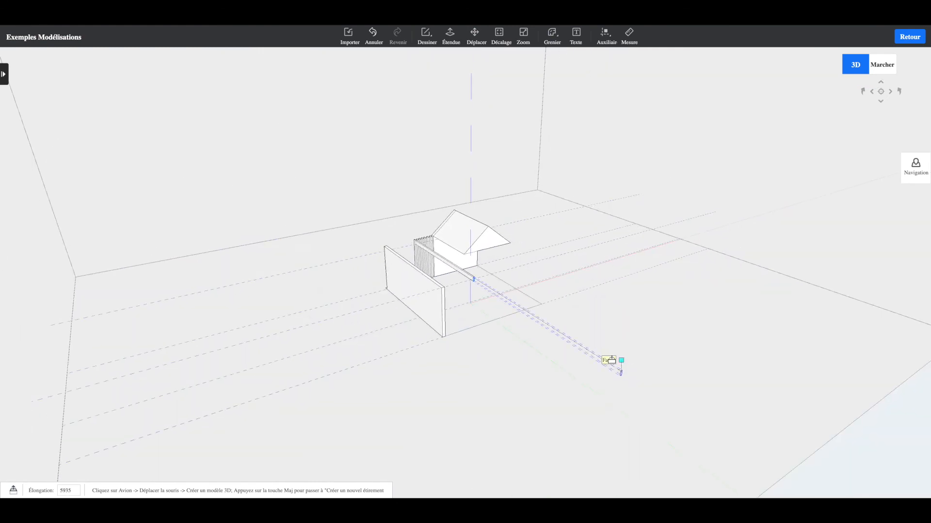
pyautogui.scroll(5, 517, 305)
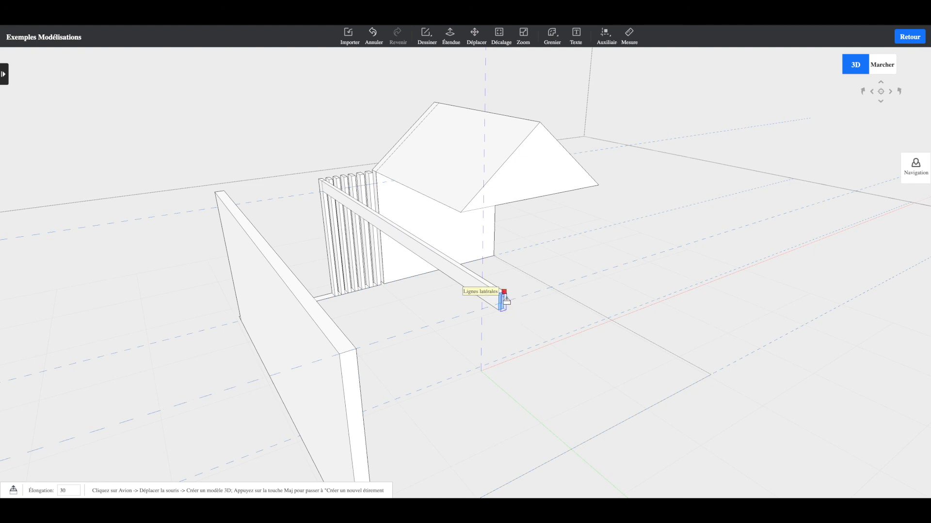
pyautogui.moveTo(528, 307); pyautogui.dragTo(573, 284, button='middle')
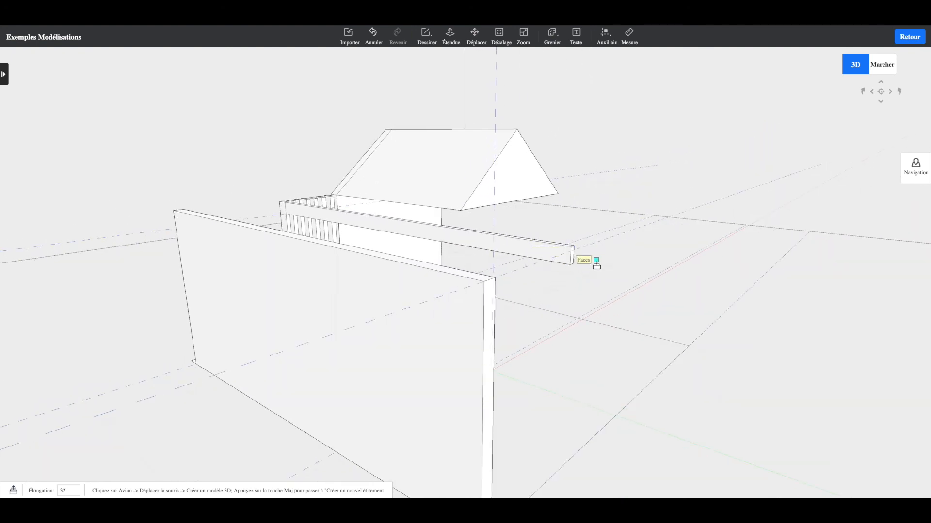
pyautogui.moveTo(601, 261); pyautogui.dragTo(538, 281, button='middle')
pyautogui.scroll(5, 534, 275)
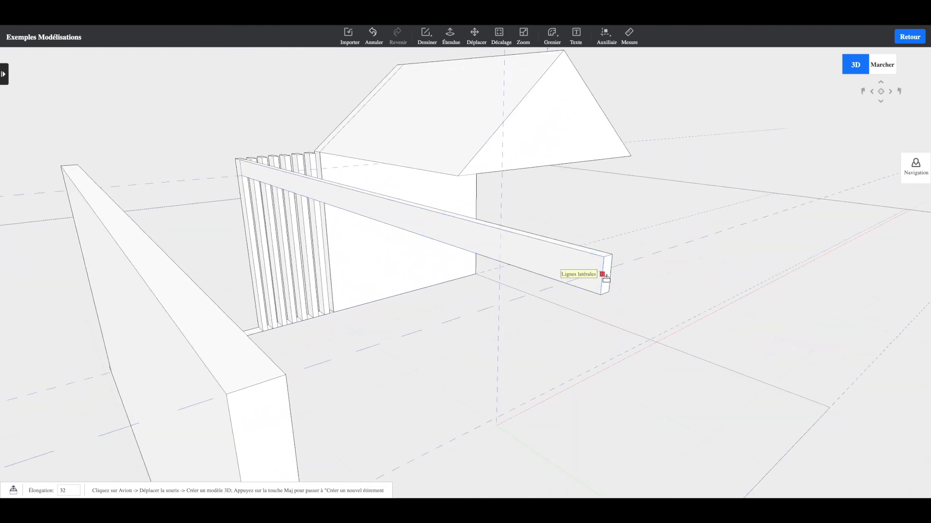
pyautogui.scroll(3, 604, 276)
pyautogui.moveTo(659, 288); pyautogui.dragTo(620, 276, button='middle')
pyautogui.click(518, 228)
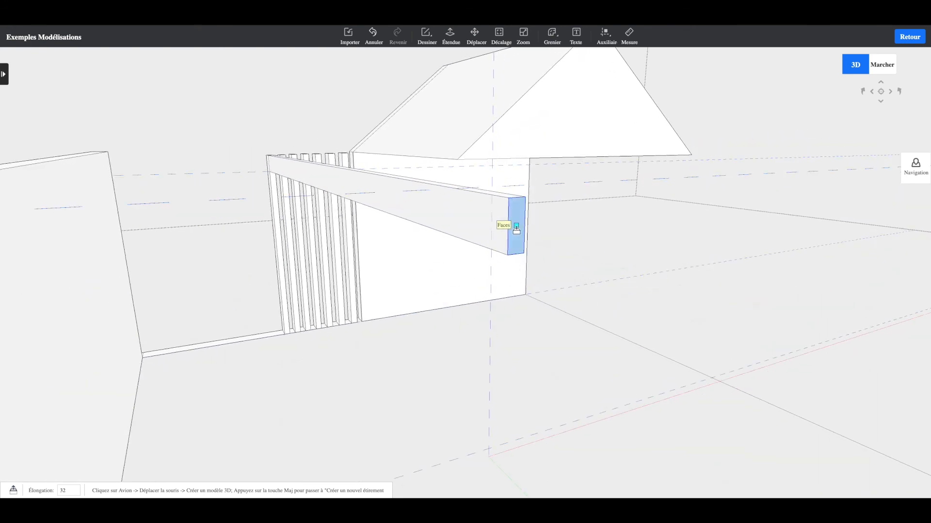
pyautogui.scroll(-5, 555, 266)
pyautogui.moveTo(488, 282); pyautogui.dragTo(574, 303, button='middle')
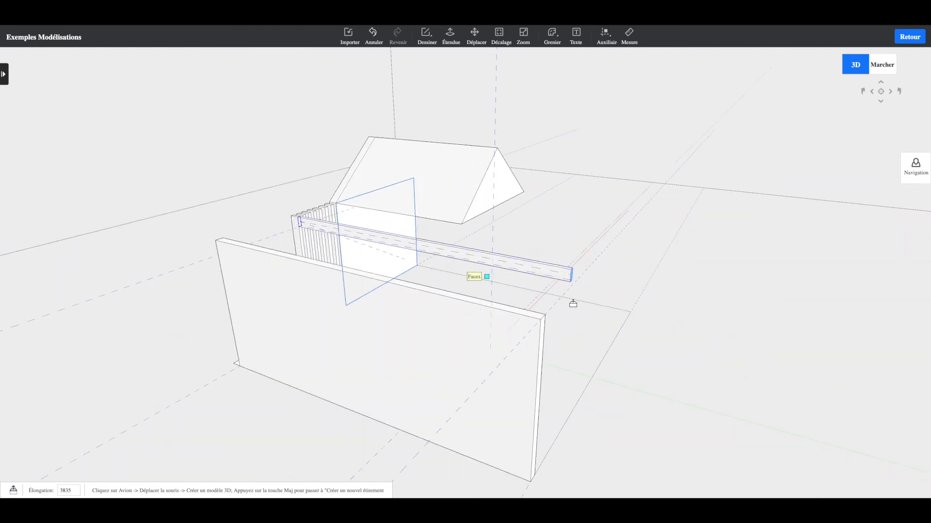
pyautogui.scroll(5, 596, 284)
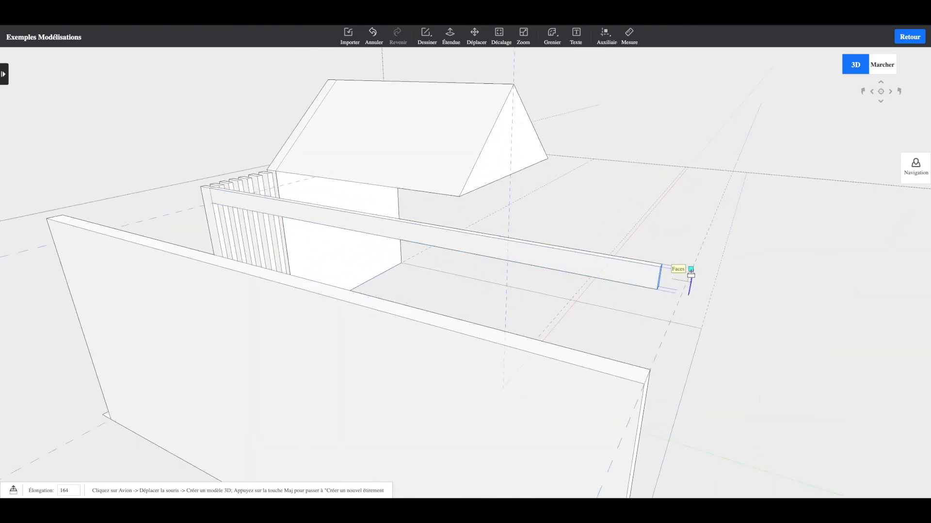
pyautogui.moveTo(692, 281); pyautogui.dragTo(661, 266, button='middle')
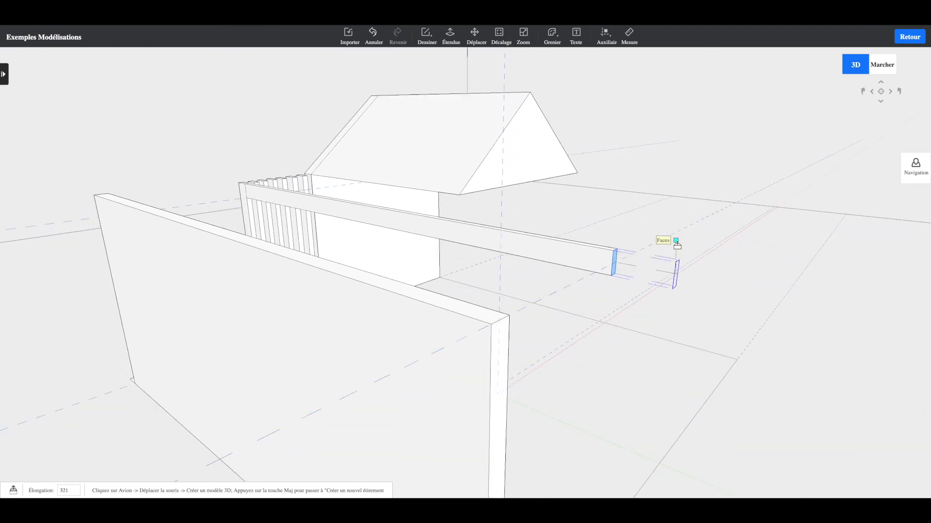
pyautogui.press('Escape')
# - Extrude the top rectangle of the second slat from the side wall forward by about 3970 to form a beam beside the first
pyautogui.moveTo(536, 221); pyautogui.dragTo(402, 271, button='middle')
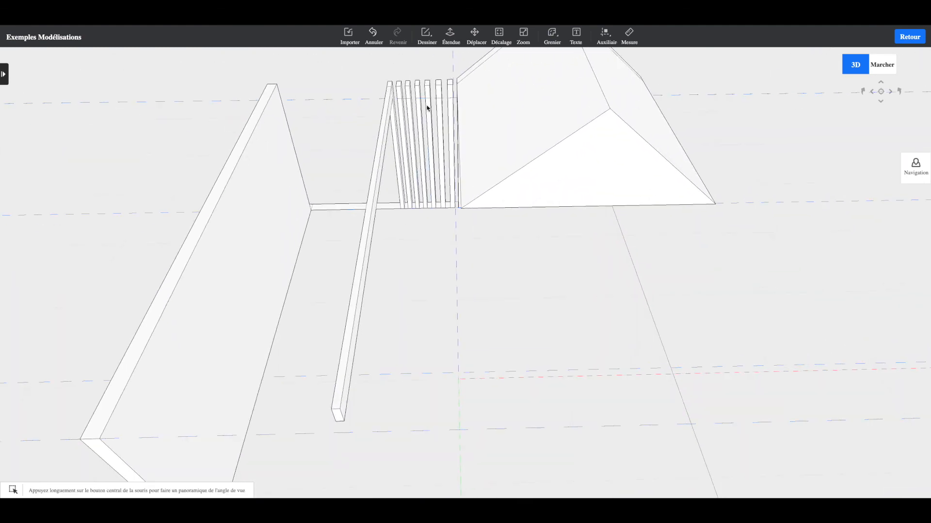
pyautogui.click(451, 34)
pyautogui.scroll(5, 402, 93)
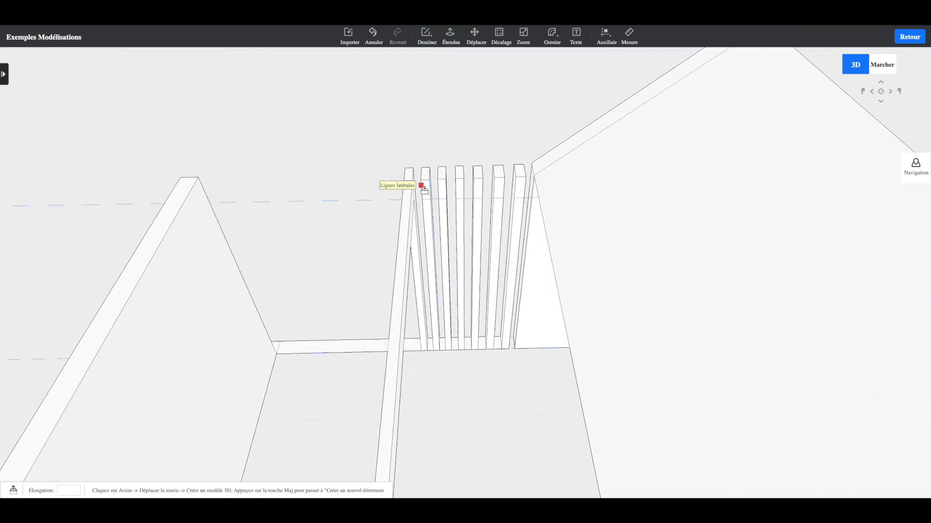
pyautogui.scroll(5, 426, 191)
pyautogui.scroll(-6, 426, 191)
pyautogui.scroll(5, 426, 192)
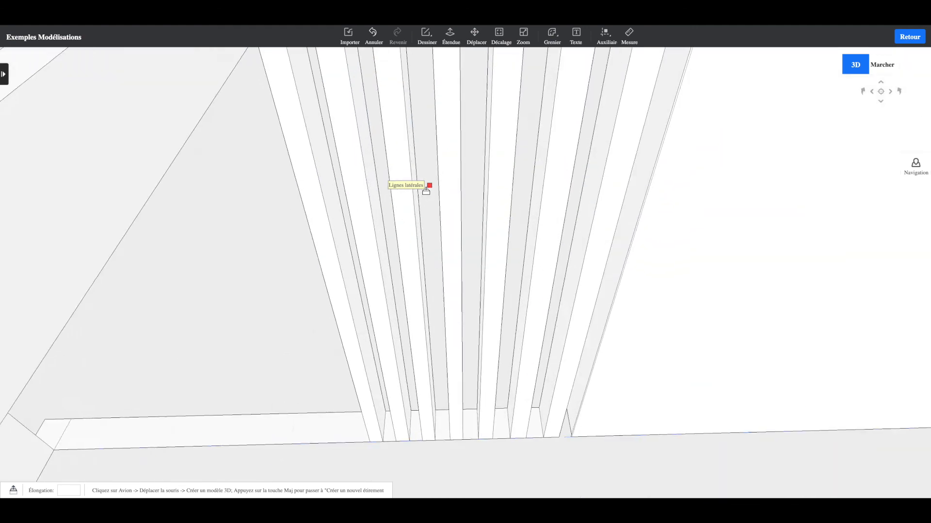
pyautogui.scroll(-3, 426, 191)
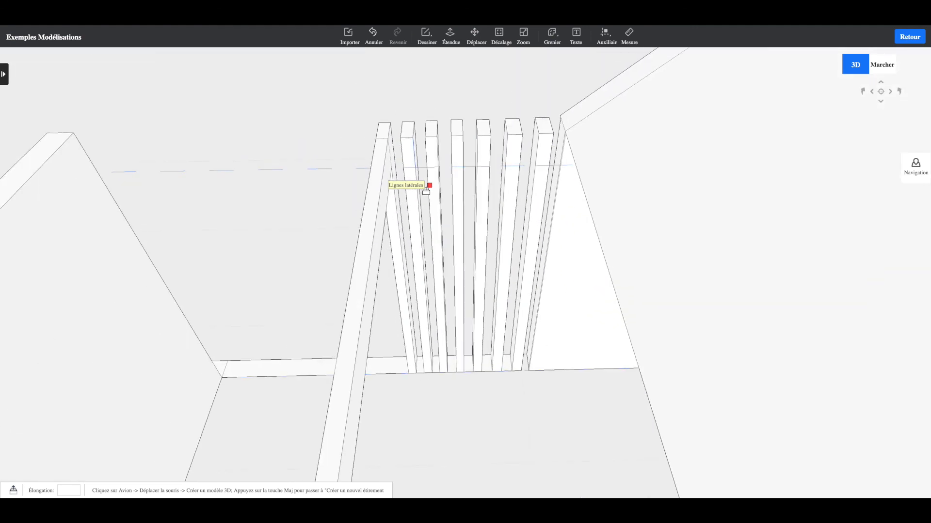
pyautogui.click(408, 153)
pyautogui.scroll(-6, 409, 208)
pyautogui.moveTo(463, 441); pyautogui.dragTo(574, 358, button='middle')
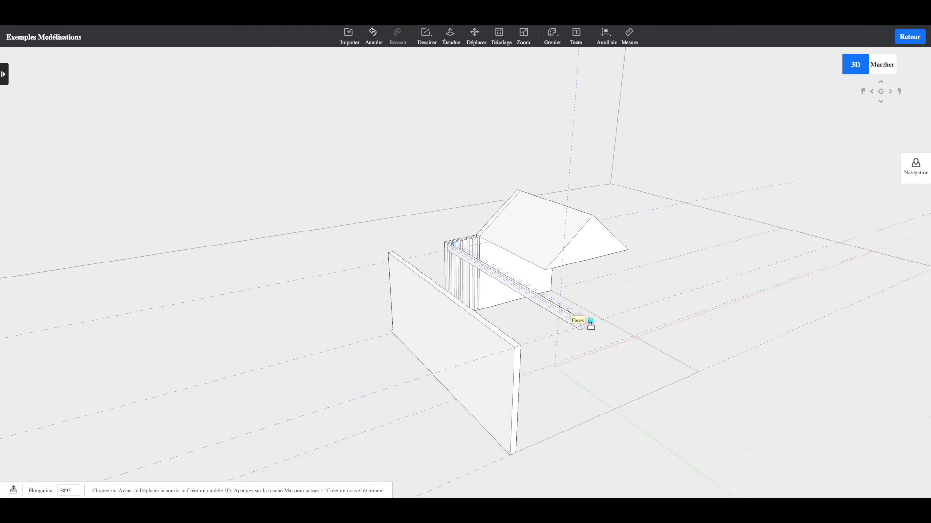
pyautogui.moveTo(574, 348); pyautogui.dragTo(565, 345, button='middle')
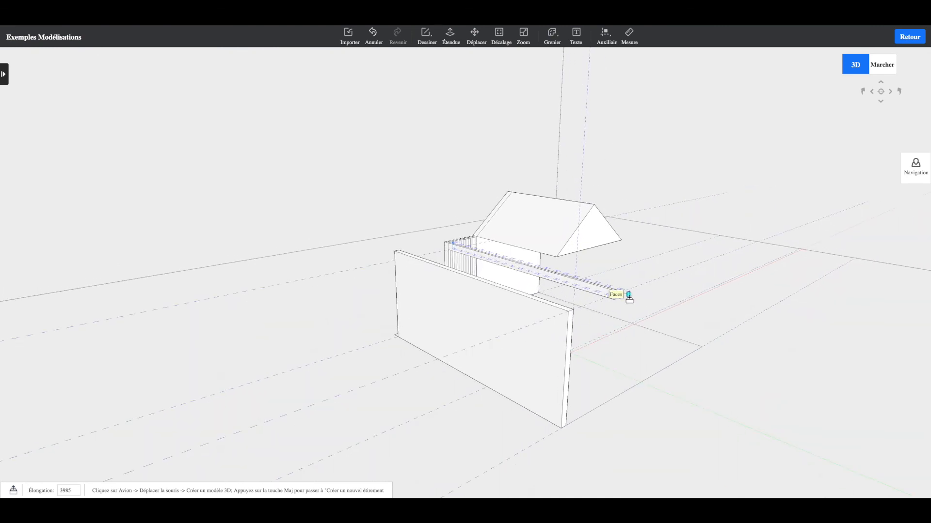
pyautogui.moveTo(633, 295); pyautogui.dragTo(698, 312, button='middle')
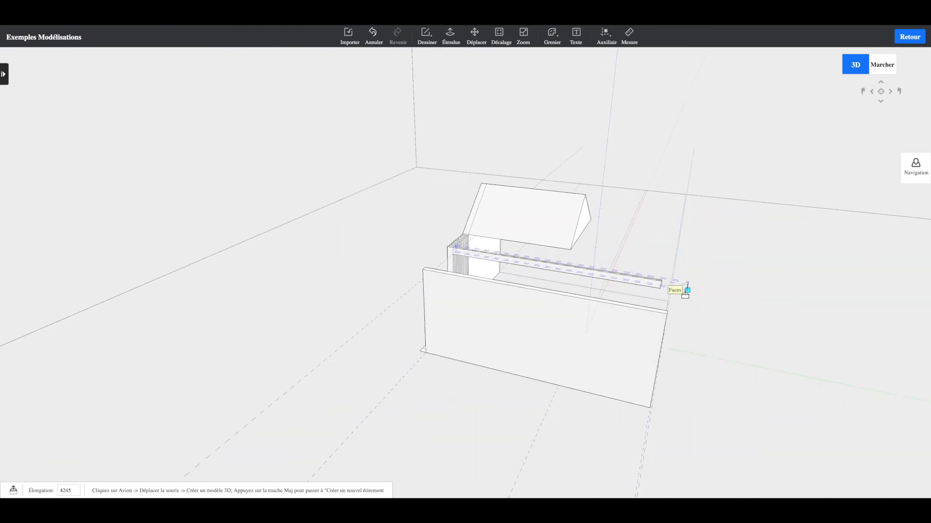
pyautogui.click(670, 288)
# - Extrude the top rectangle of the third slat from the side wall forward by about 3622 to form the third beam
pyautogui.moveTo(705, 290); pyautogui.dragTo(567, 358, button='middle')
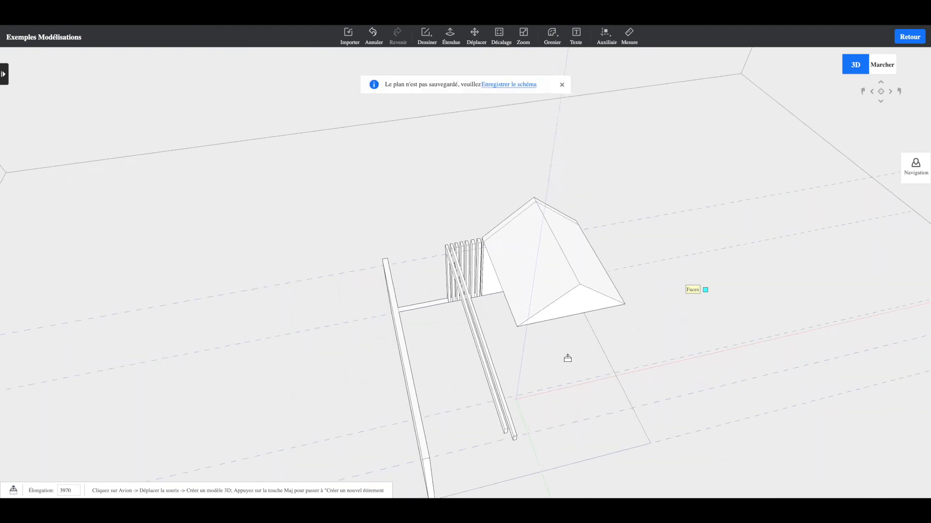
pyautogui.scroll(5, 467, 247)
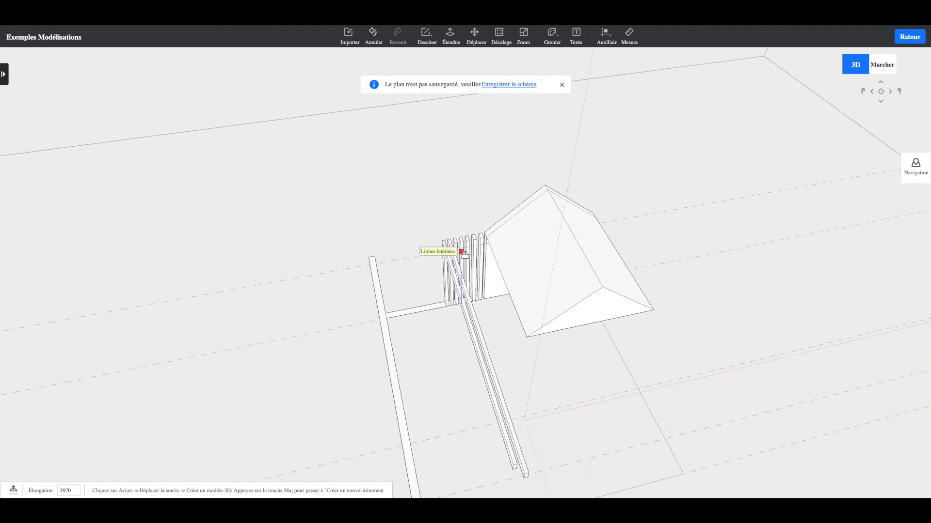
pyautogui.scroll(3, 456, 249)
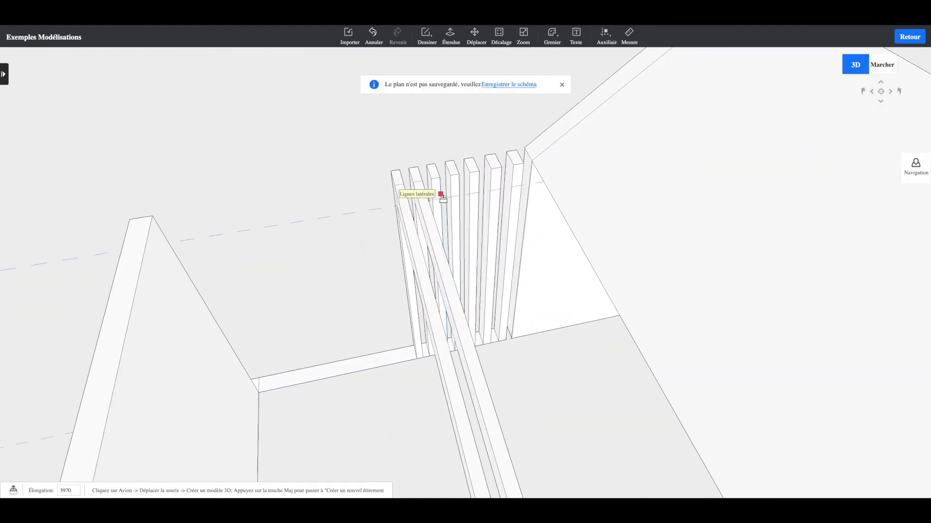
pyautogui.scroll(3, 436, 189)
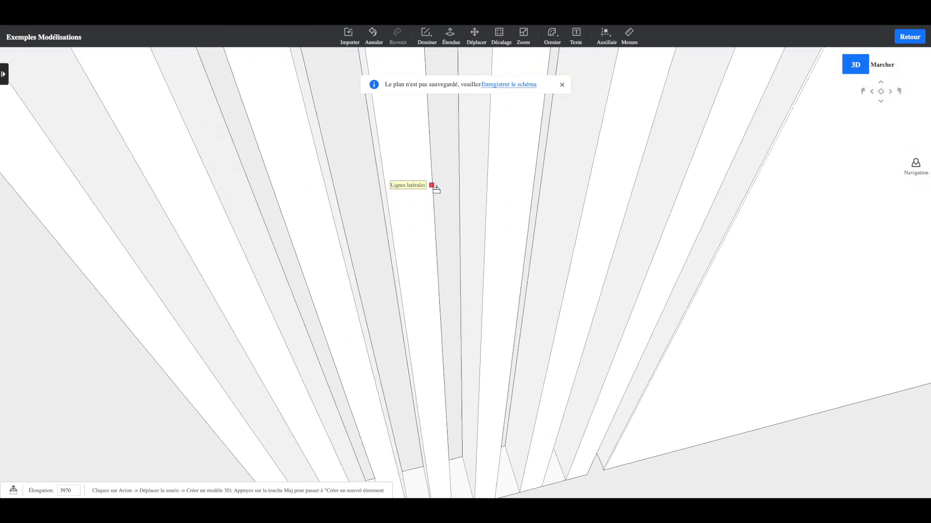
pyautogui.scroll(-5, 437, 189)
pyautogui.scroll(3, 437, 190)
pyautogui.scroll(1, 436, 189)
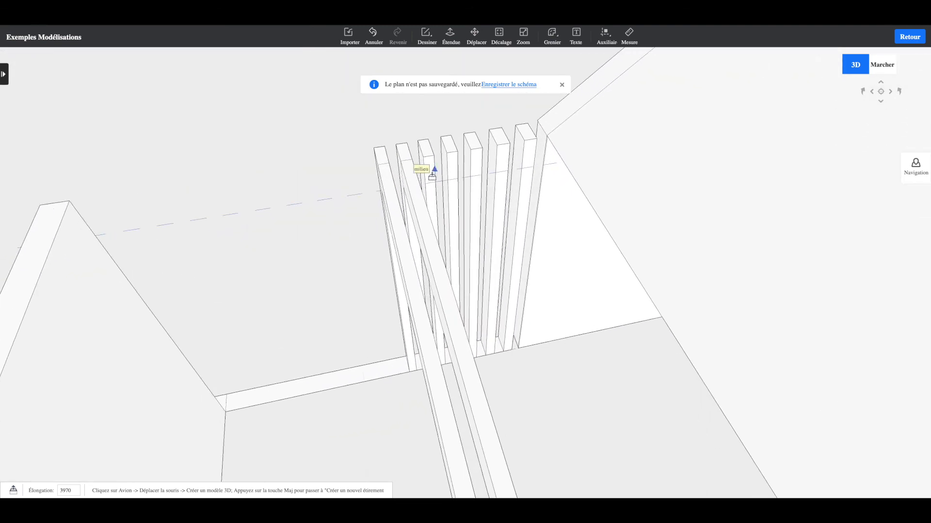
pyautogui.scroll(-5, 495, 328)
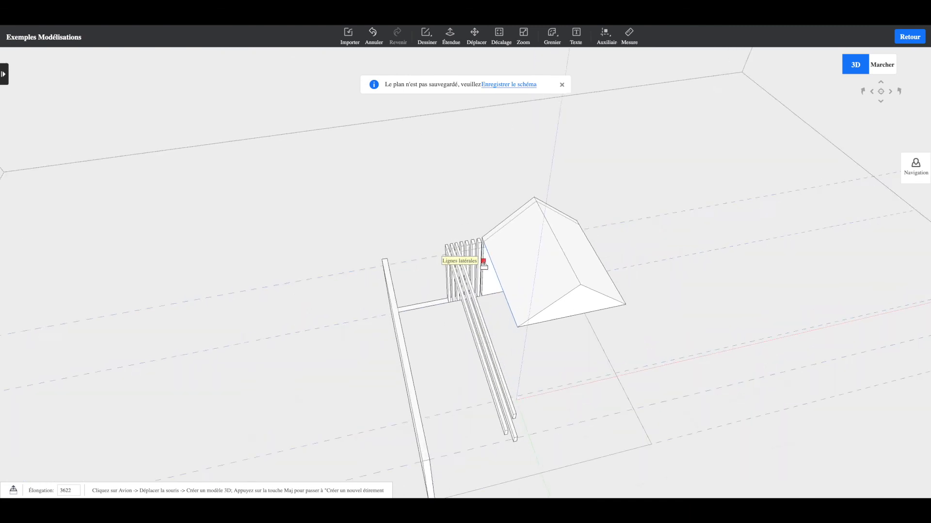
# - Extrude the top rectangle of the fourth slat from the side wall forward by about 3469 to form the fourth beam
pyautogui.scroll(5, 483, 262)
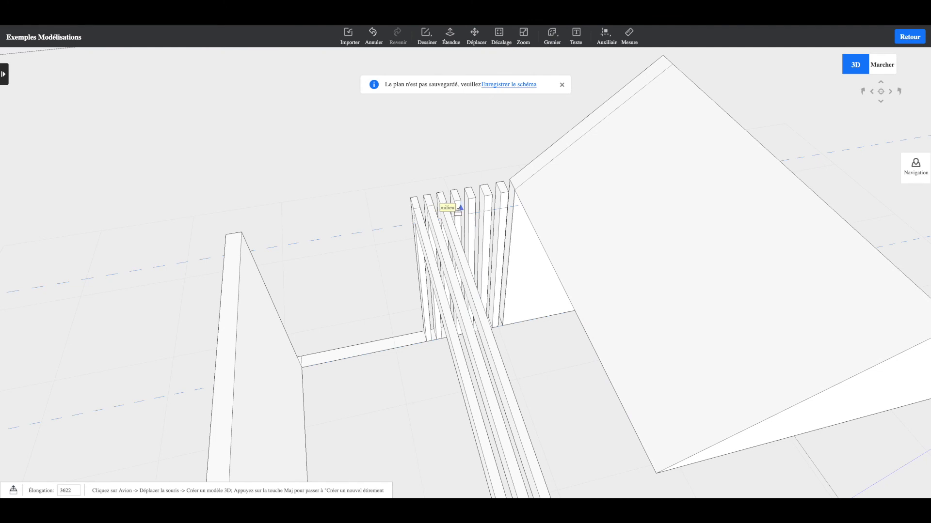
pyautogui.scroll(4, 458, 209)
pyautogui.scroll(-2, 458, 209)
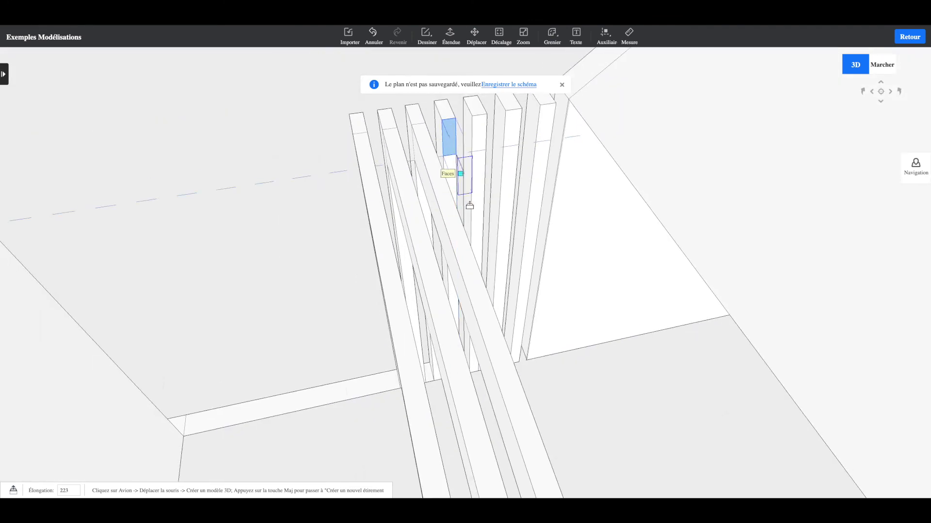
pyautogui.scroll(-5, 503, 290)
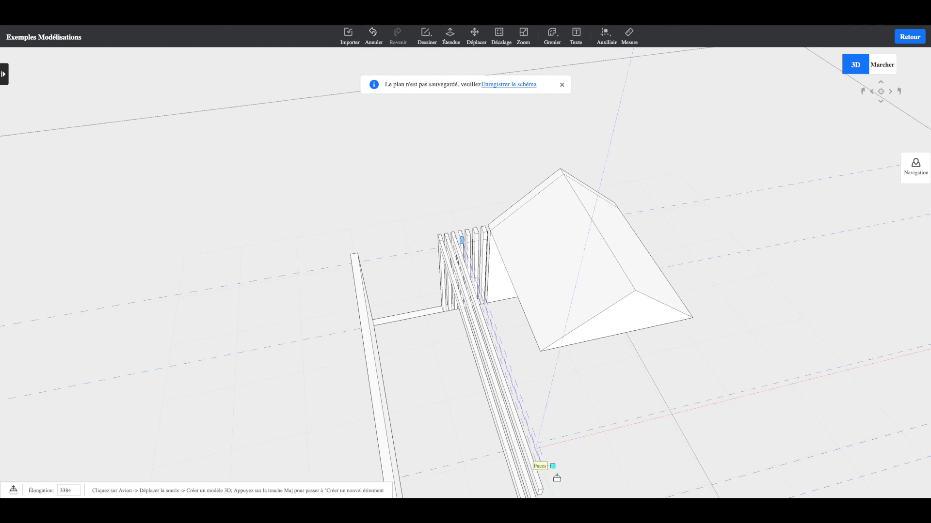
pyautogui.moveTo(577, 461); pyautogui.dragTo(533, 404, button='middle')
# - Extrude the top rectangle of the fifth slat from the side wall forward by about 3636 to form the fifth beam
pyautogui.scroll(10, 469, 234)
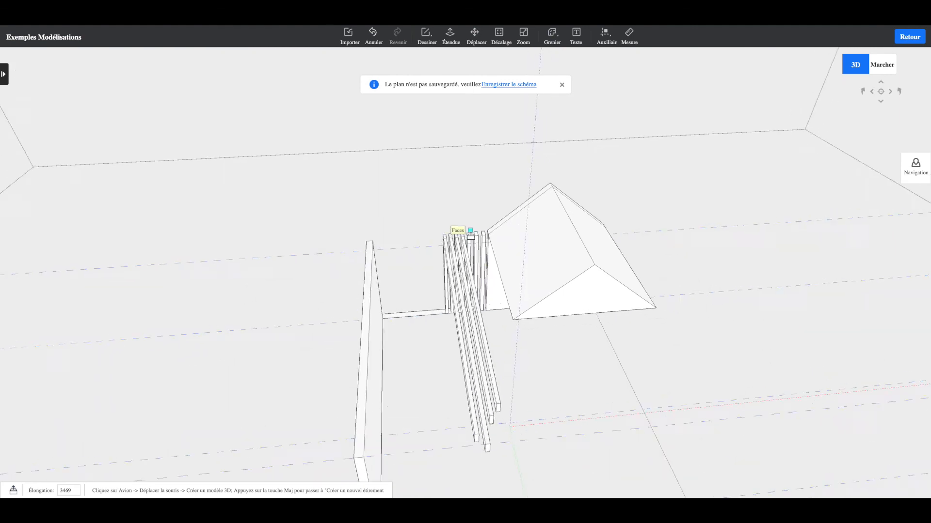
pyautogui.scroll(-10, 470, 233)
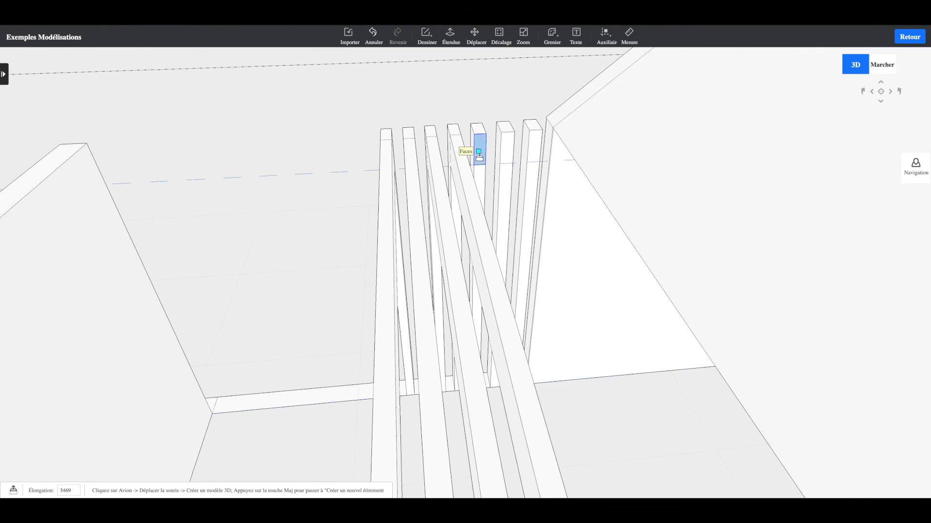
pyautogui.scroll(5, 534, 301)
pyautogui.scroll(-15, 533, 301)
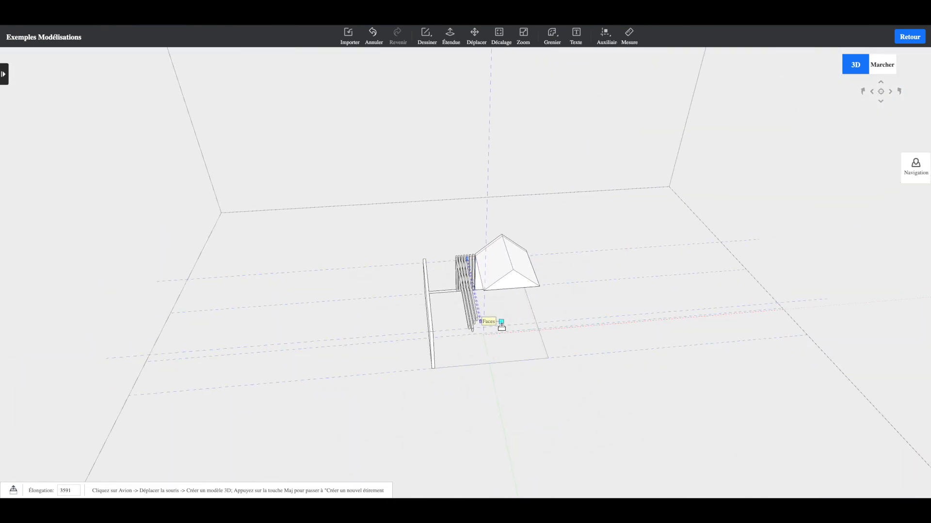
# - Extrude the top rectangle of the sixth slat from the side wall forward by about 3720 to form the sixth beam
pyautogui.scroll(10, 477, 263)
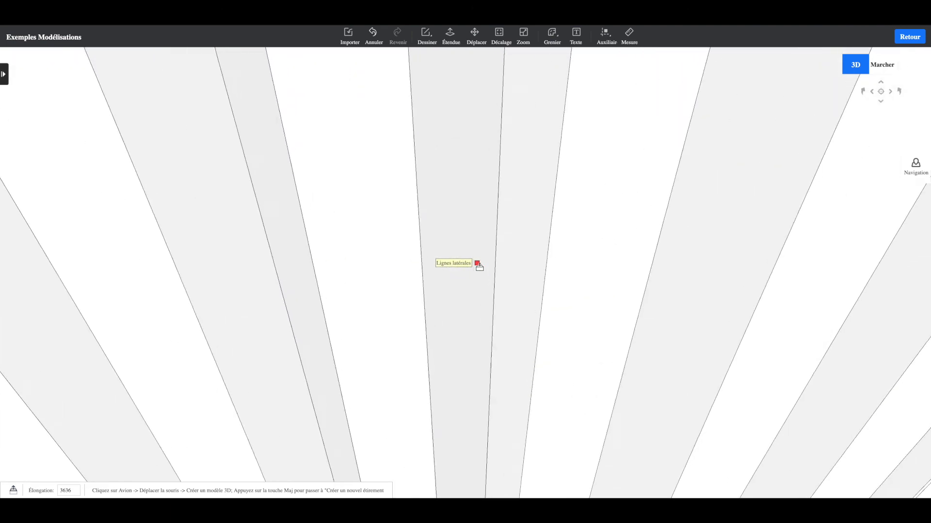
pyautogui.scroll(-10, 478, 265)
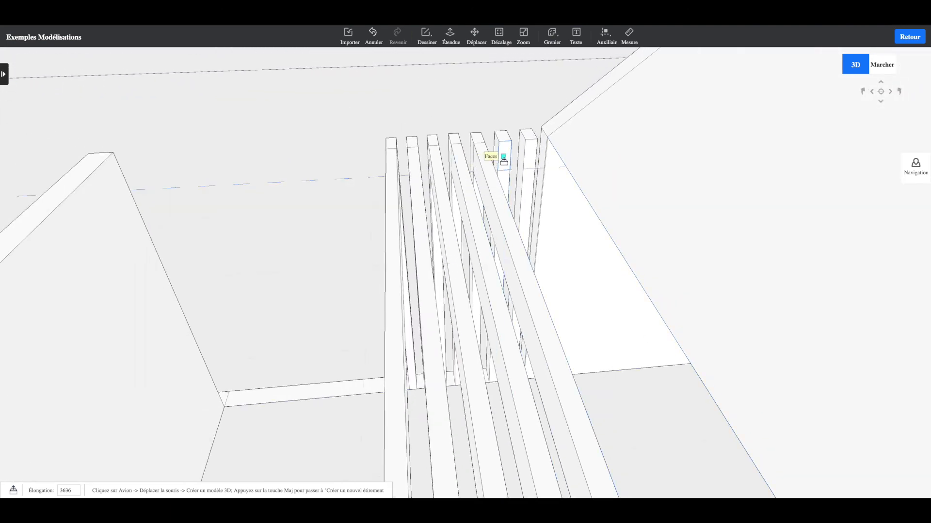
pyautogui.scroll(-15, 557, 327)
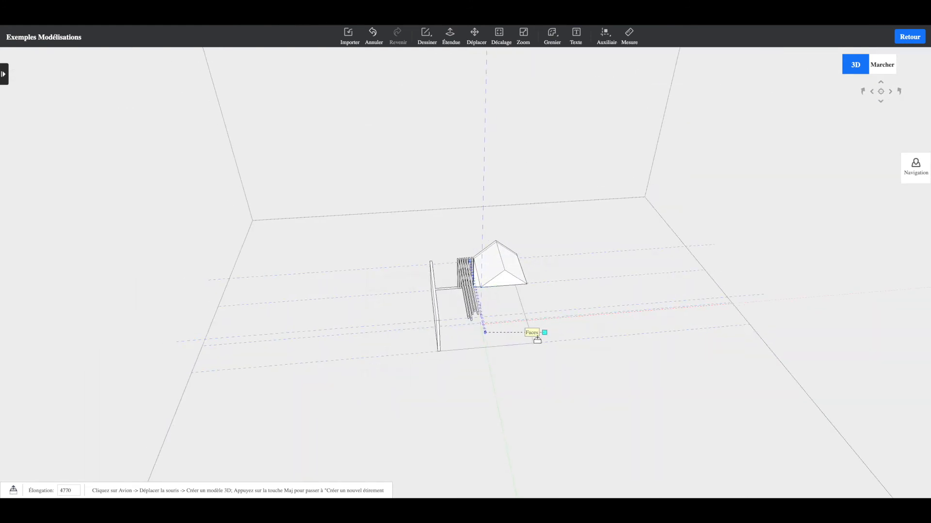
pyautogui.scroll(5, 518, 320)
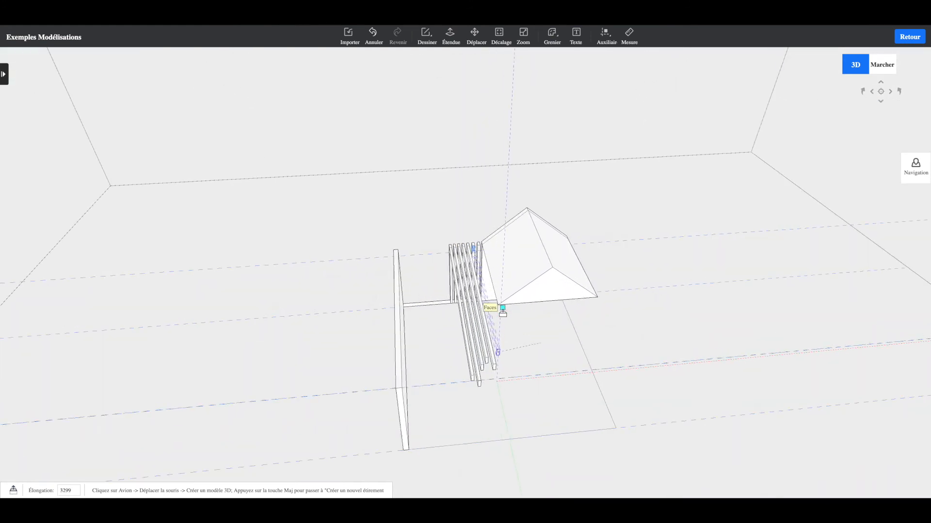
pyautogui.scroll(5, 512, 373)
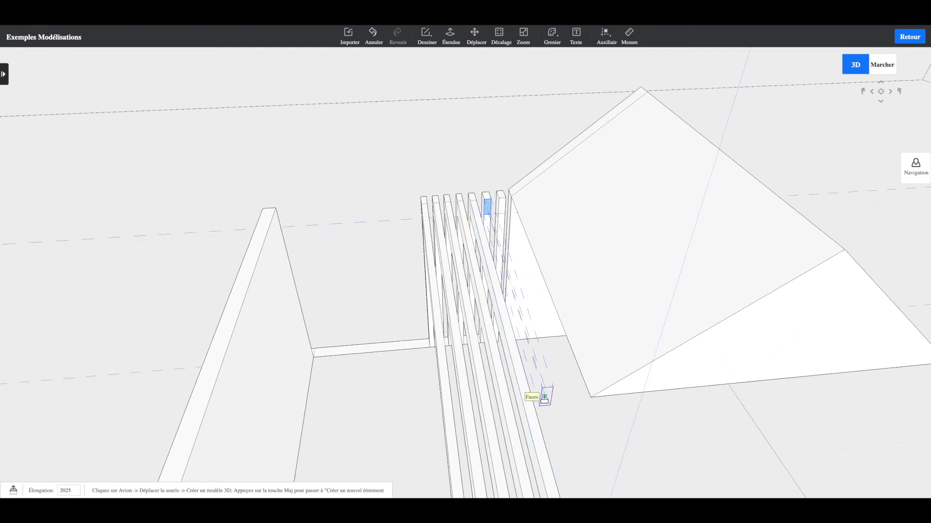
pyautogui.scroll(-10, 540, 395)
pyautogui.scroll(2, 542, 391)
pyautogui.scroll(3, 543, 394)
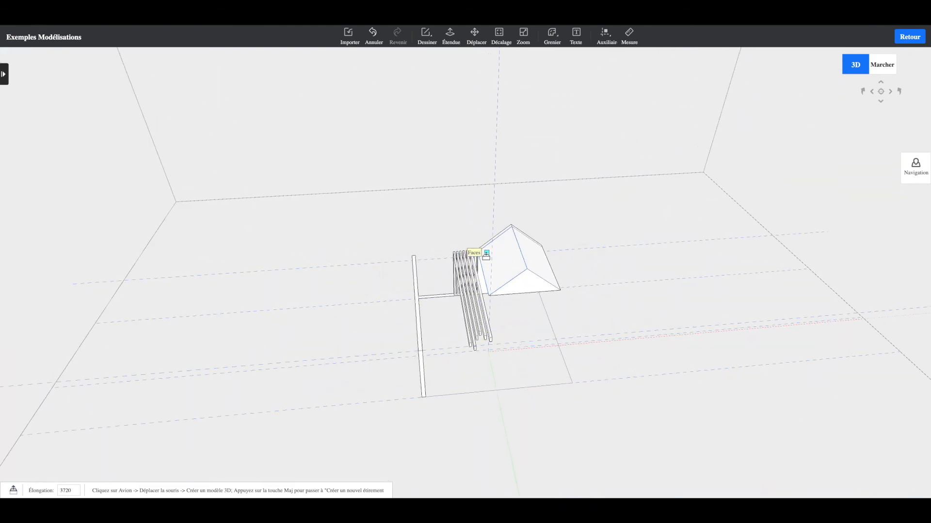
# - Extrude the top rectangle of the last slat, next to the gabled structure, forward by about 3445 and leave the Extrude command
pyautogui.scroll(10, 477, 244)
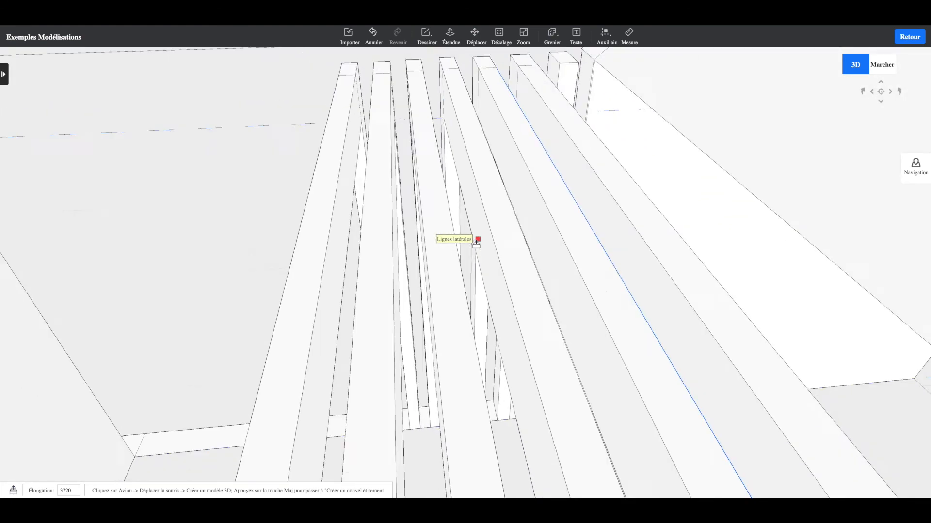
pyautogui.scroll(-10, 476, 243)
pyautogui.scroll(2, 478, 240)
pyautogui.scroll(2, 487, 237)
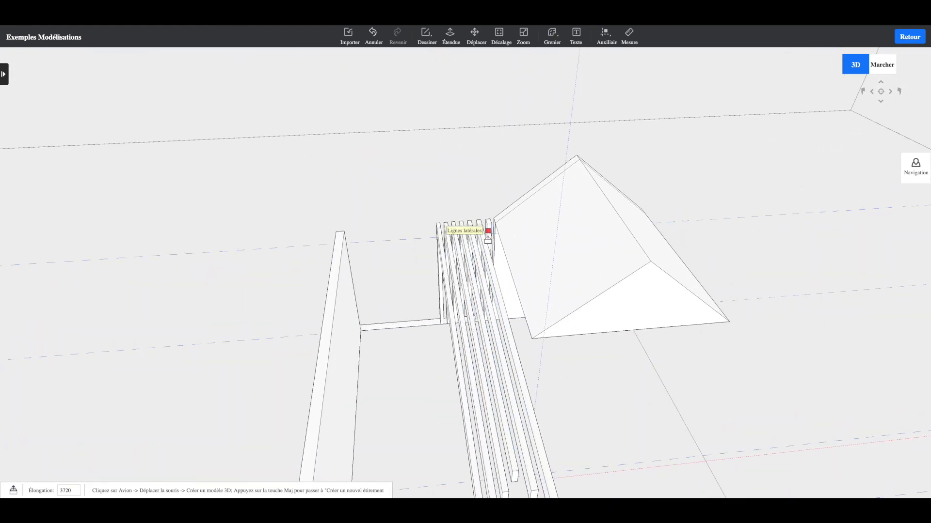
pyautogui.scroll(2, 487, 237)
pyautogui.scroll(2, 495, 214)
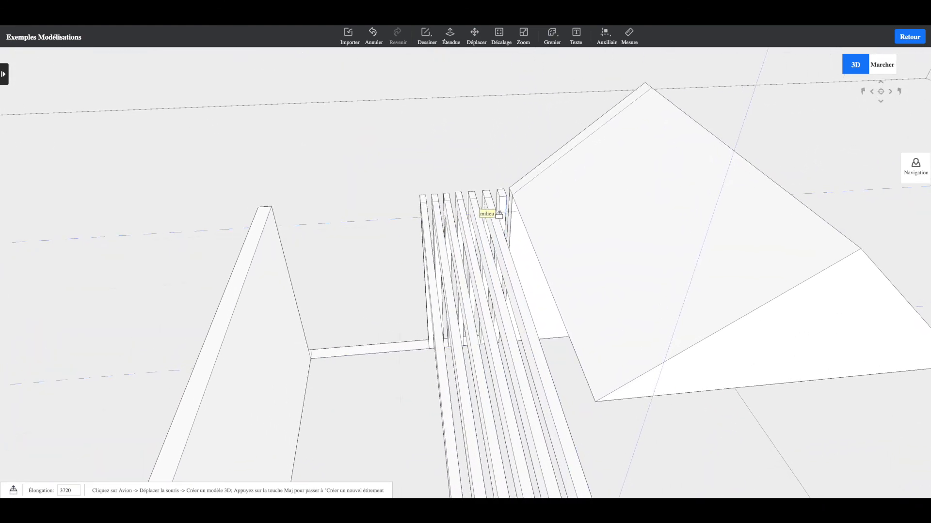
pyautogui.scroll(3, 502, 206)
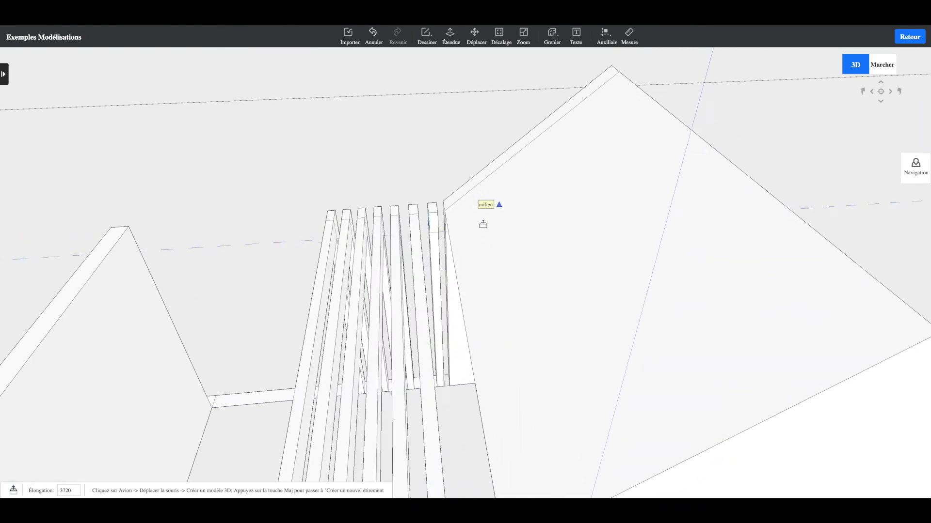
pyautogui.scroll(3, 433, 226)
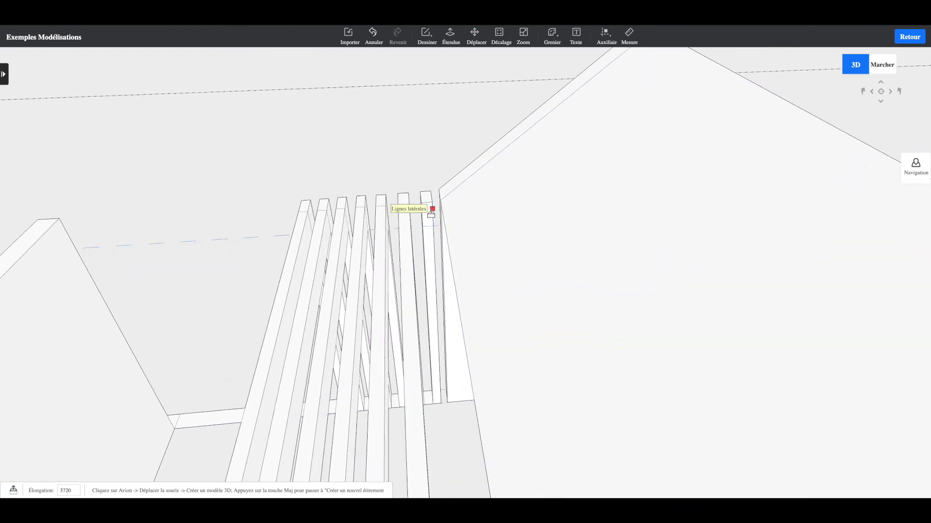
pyautogui.scroll(-6, 440, 314)
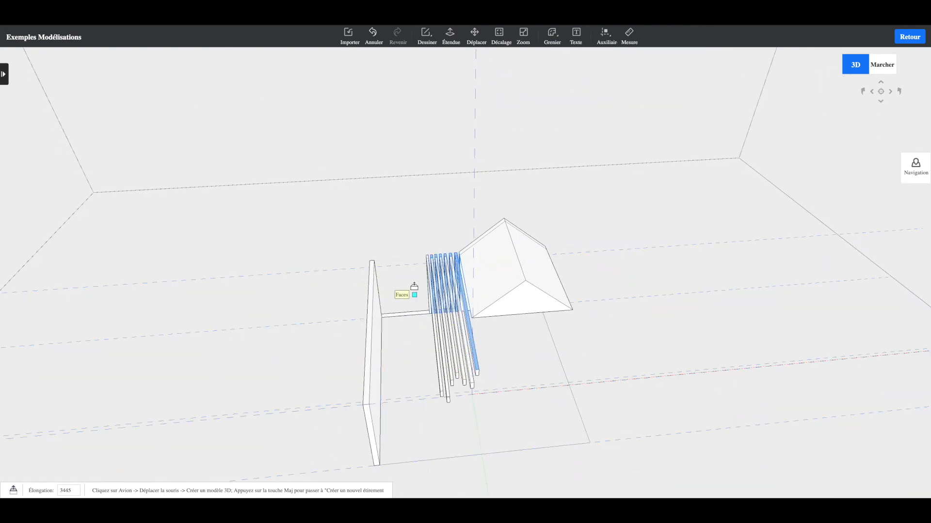
pyautogui.press('Escape')
# - Add a guide line along the side wall's inner face, about 123 below and parallel to its top edge
pyautogui.moveTo(416, 286); pyautogui.dragTo(339, 292, button='middle')
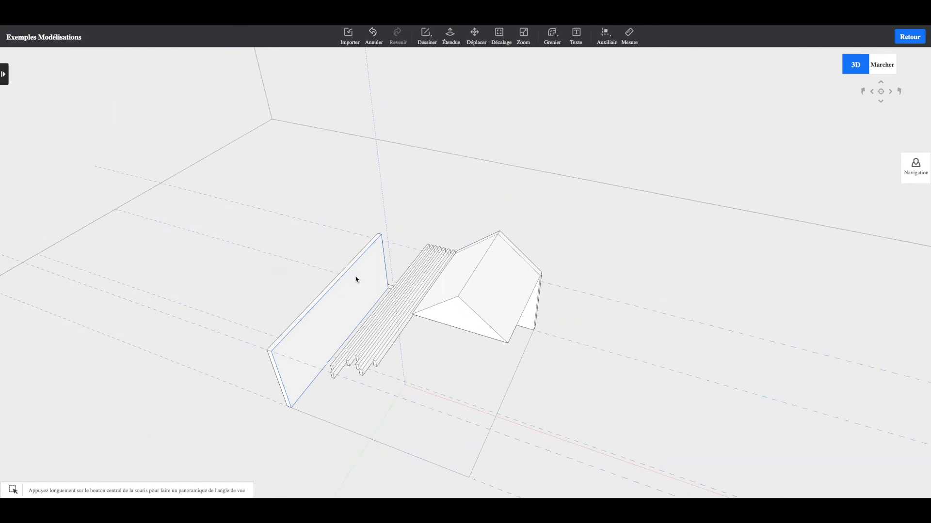
pyautogui.moveTo(371, 298); pyautogui.dragTo(326, 254, button='middle')
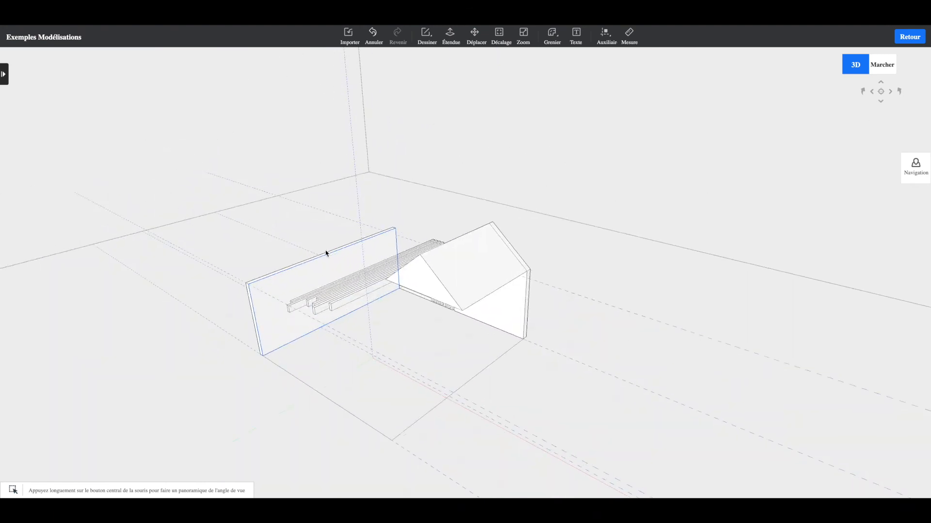
pyautogui.scroll(-5, 365, 316)
pyautogui.scroll(2, 365, 315)
pyautogui.scroll(3, 366, 316)
pyautogui.moveTo(366, 316); pyautogui.dragTo(389, 230, button='middle')
pyautogui.scroll(6, 392, 245)
pyautogui.moveTo(410, 283)
pyautogui.mouseDown(button='middle')
pyautogui.moveTo(392, 291)
pyautogui.moveTo(401, 291)
pyautogui.mouseUp(button='middle')
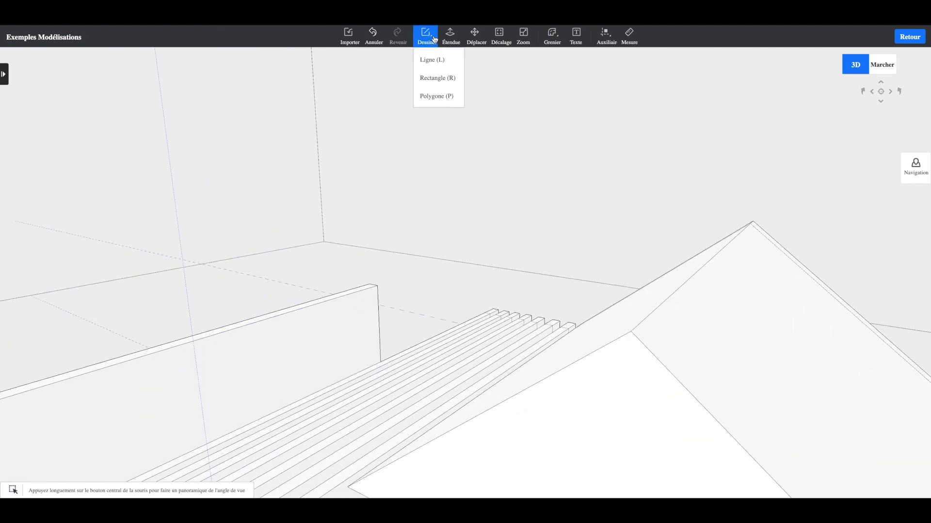
pyautogui.moveTo(605, 34)
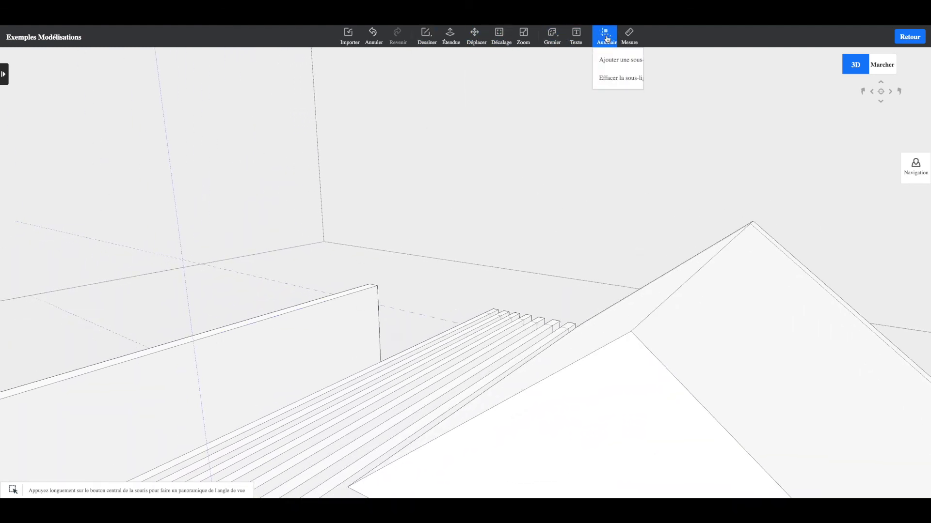
pyautogui.click(605, 59)
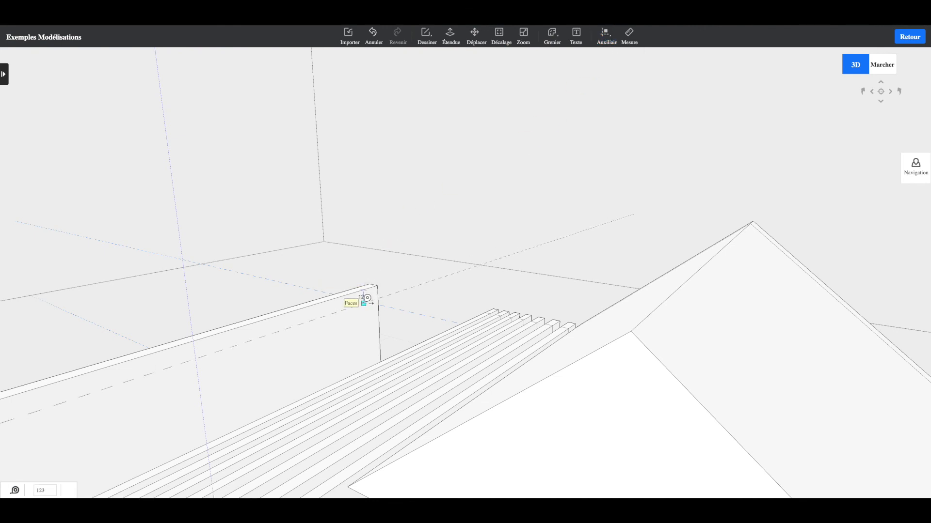
# - Try to add another guide line starting from the upper end of the slat nearest the side wall
pyautogui.moveTo(386, 319)
pyautogui.mouseDown(button='middle')
pyautogui.moveTo(381, 283)
pyautogui.moveTo(396, 280)
pyautogui.moveTo(398, 301)
pyautogui.mouseUp(button='middle')
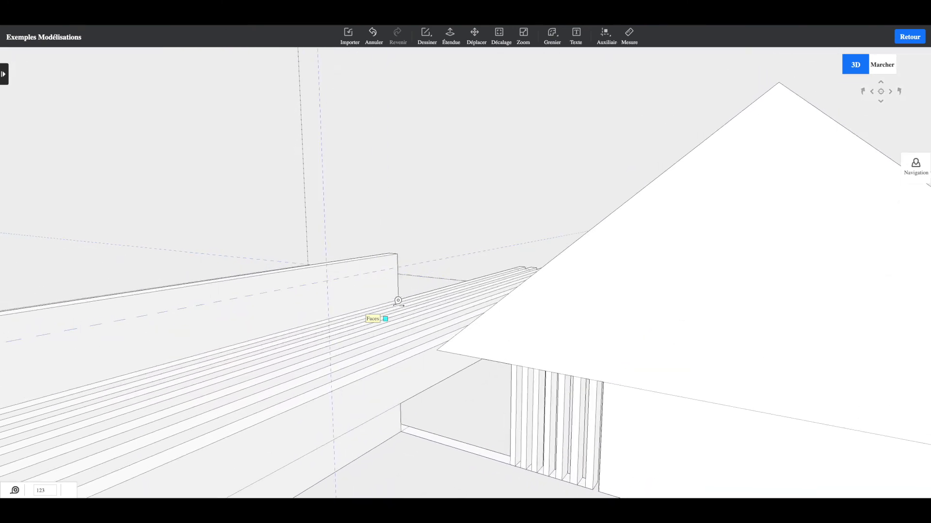
pyautogui.moveTo(390, 267); pyautogui.dragTo(456, 275, button='middle')
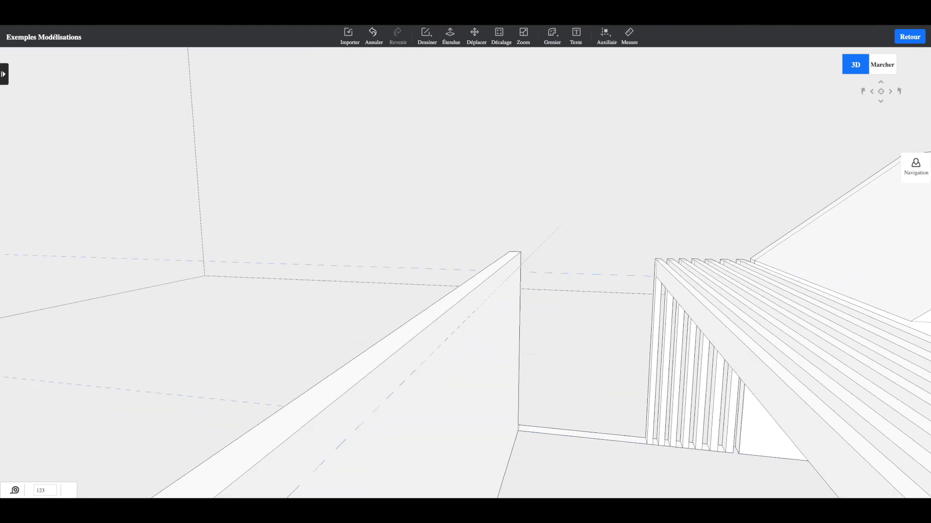
pyautogui.click(629, 34)
pyautogui.moveTo(661, 281)
pyautogui.mouseDown(button='middle')
pyautogui.moveTo(673, 256)
pyautogui.moveTo(661, 266)
pyautogui.mouseUp(button='middle')
pyautogui.click(606, 33)
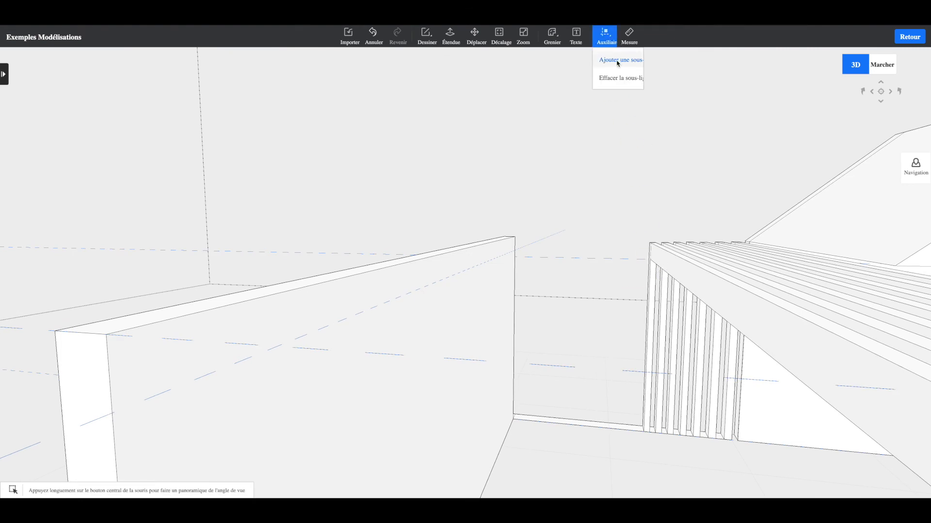
pyautogui.click(618, 60)
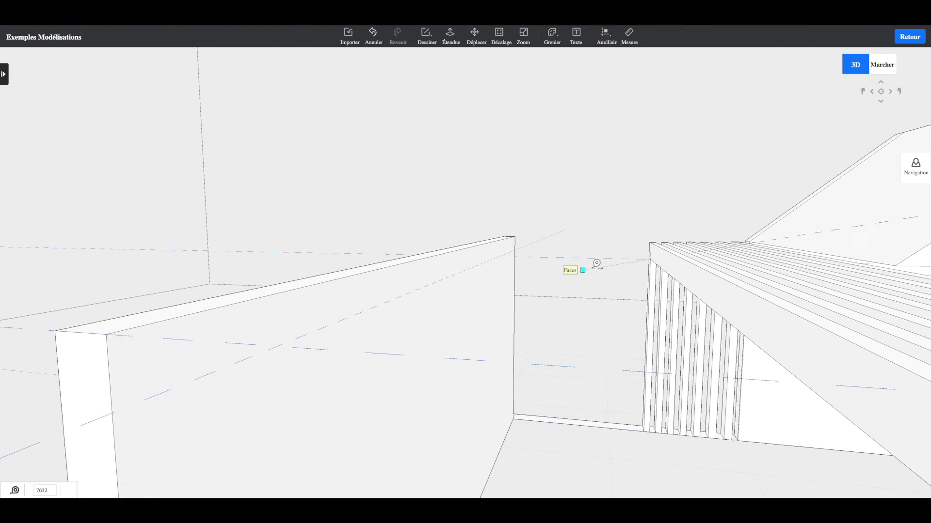
pyautogui.click(653, 257)
pyautogui.scroll(5, 672, 256)
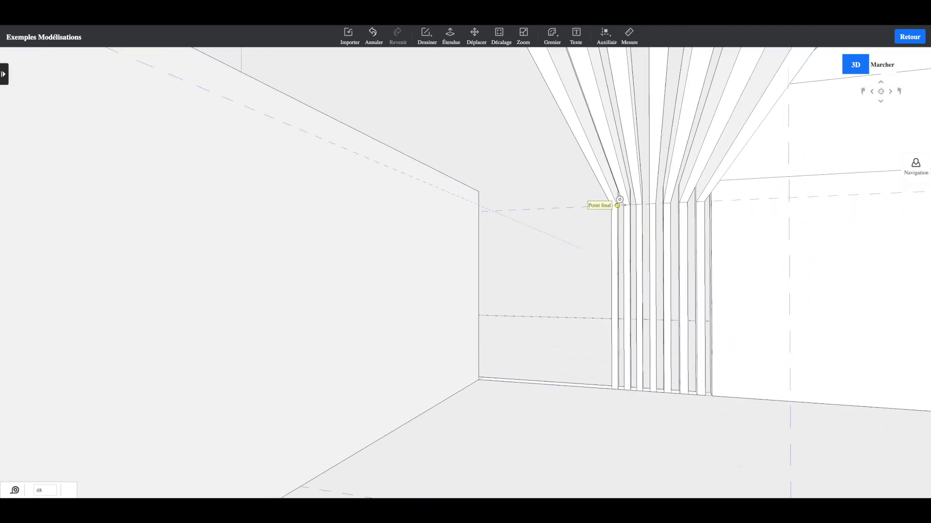
pyautogui.press('Escape')
# - Try to add a guide line starting from the side wall's rear vertical edge, near the existing guide
pyautogui.moveTo(491, 218); pyautogui.dragTo(494, 250, button='right')
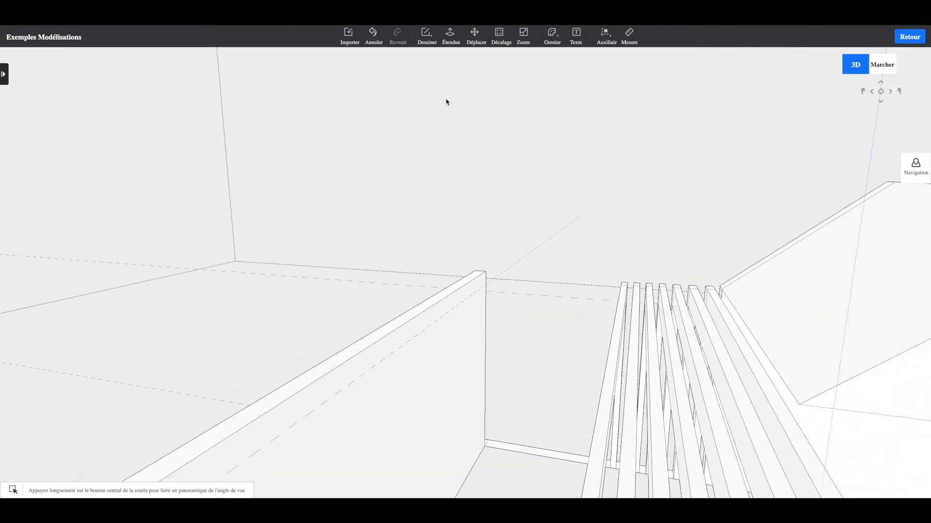
pyautogui.moveTo(605, 34)
pyautogui.click(604, 61)
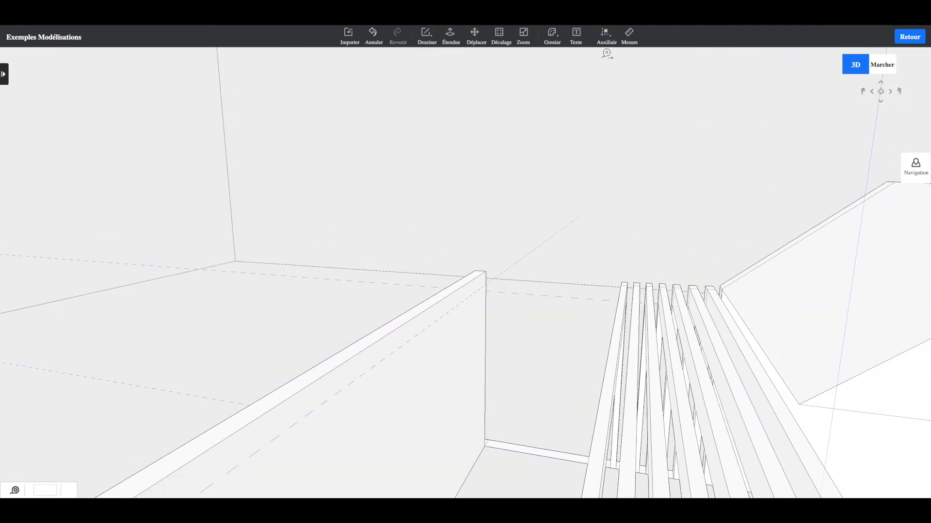
pyautogui.click(487, 292)
pyautogui.moveTo(488, 296); pyautogui.dragTo(466, 289, button='right')
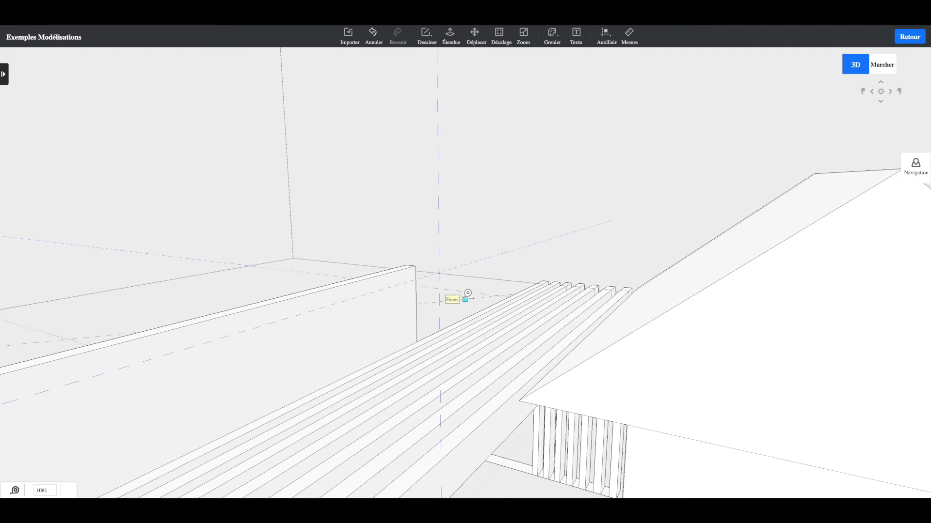
pyautogui.press('Escape')
pyautogui.moveTo(430, 297); pyautogui.dragTo(368, 323, button='right')
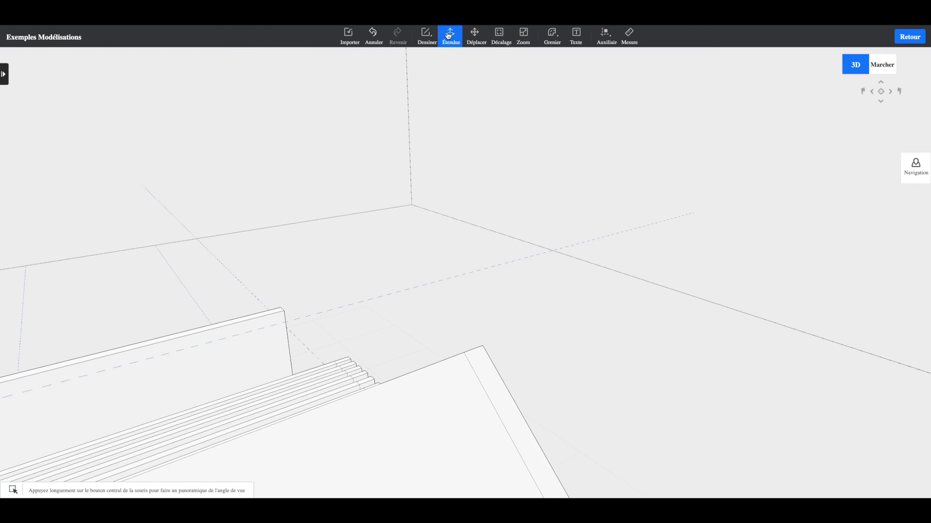
pyautogui.click(431, 42)
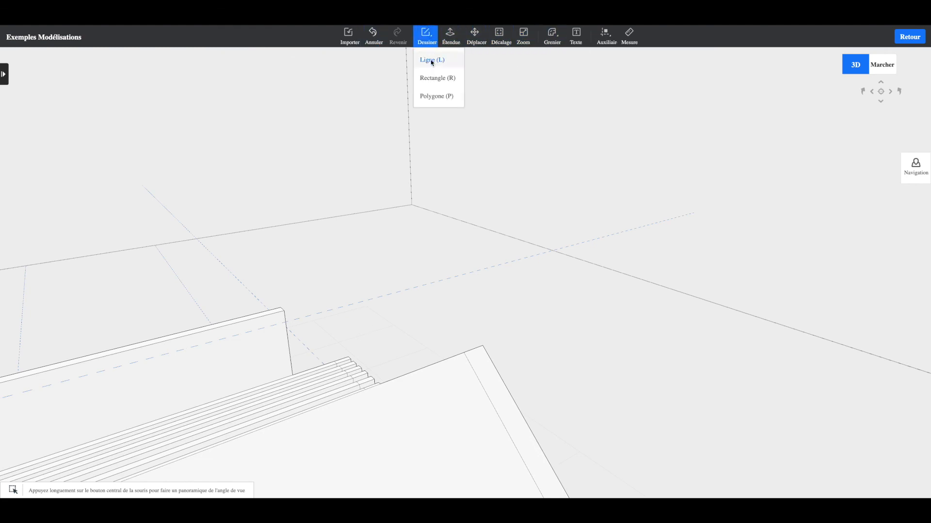
pyautogui.click(430, 61)
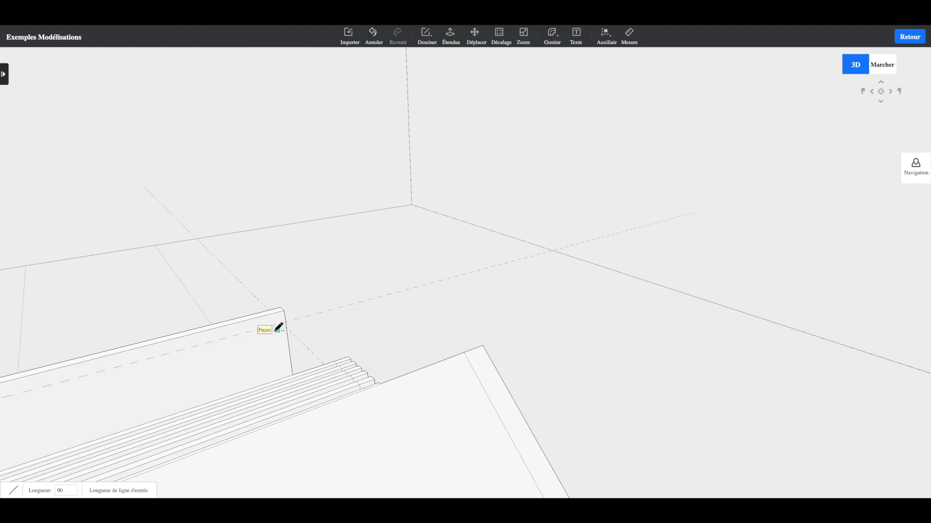
pyautogui.press('Escape')
# - Add a second guide line on the side wall's inner face, parallel to and slightly below the first one
pyautogui.moveTo(322, 315); pyautogui.dragTo(395, 274, button='right')
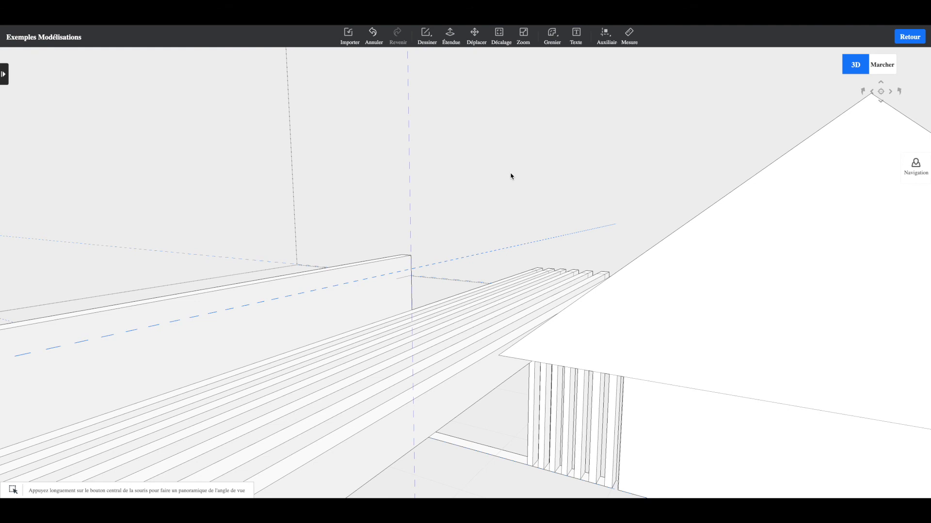
pyautogui.click(605, 35)
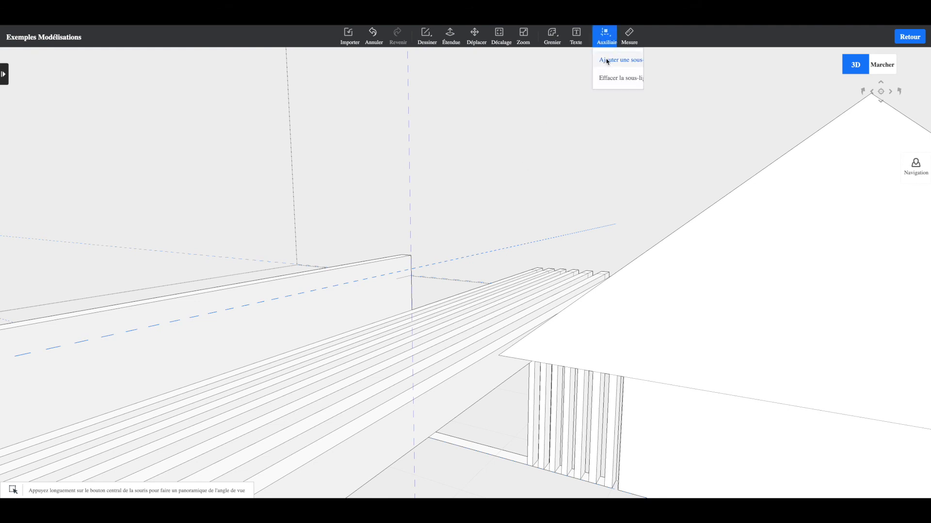
pyautogui.click(606, 58)
pyautogui.click(400, 276)
# - Examine from several angles how the two guide lines on the side wall line up with the beams over the slats
pyautogui.scroll(5, 411, 297)
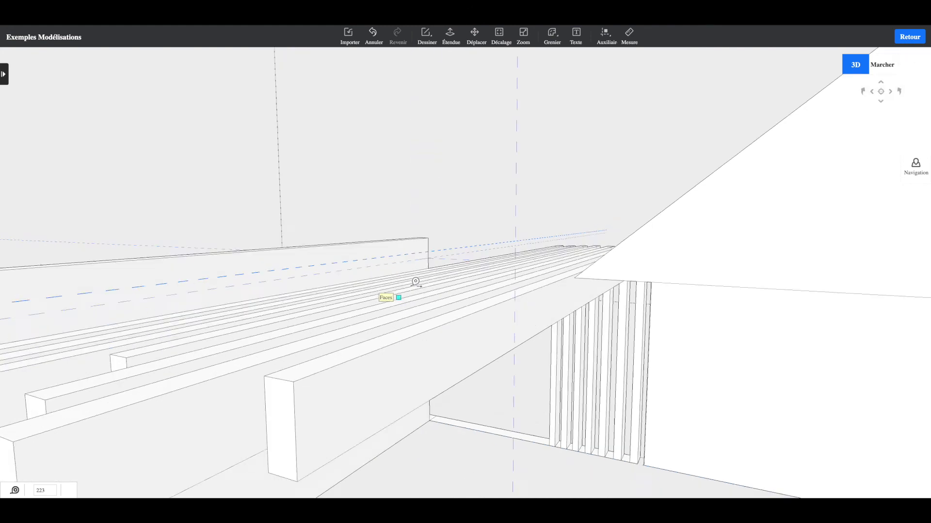
pyautogui.scroll(4, 411, 297)
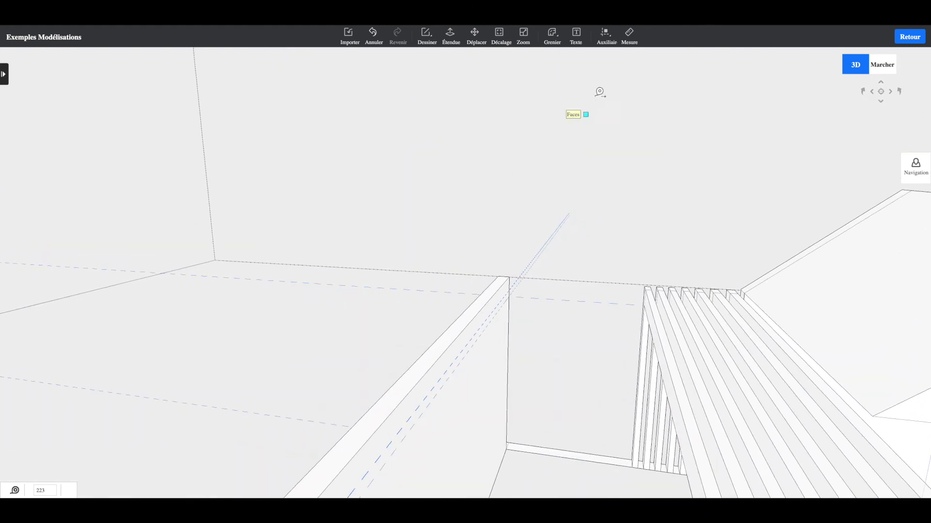
pyautogui.scroll(5, 579, 123)
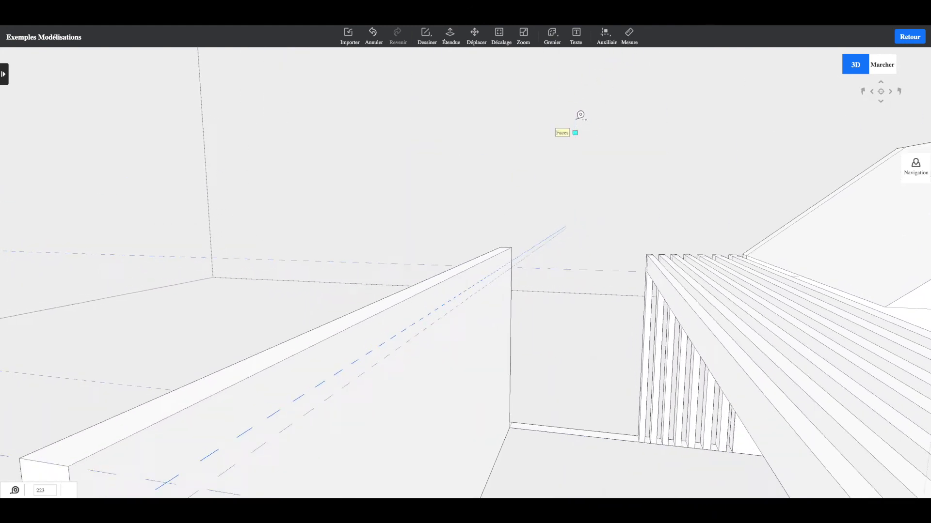
pyautogui.scroll(5, 579, 106)
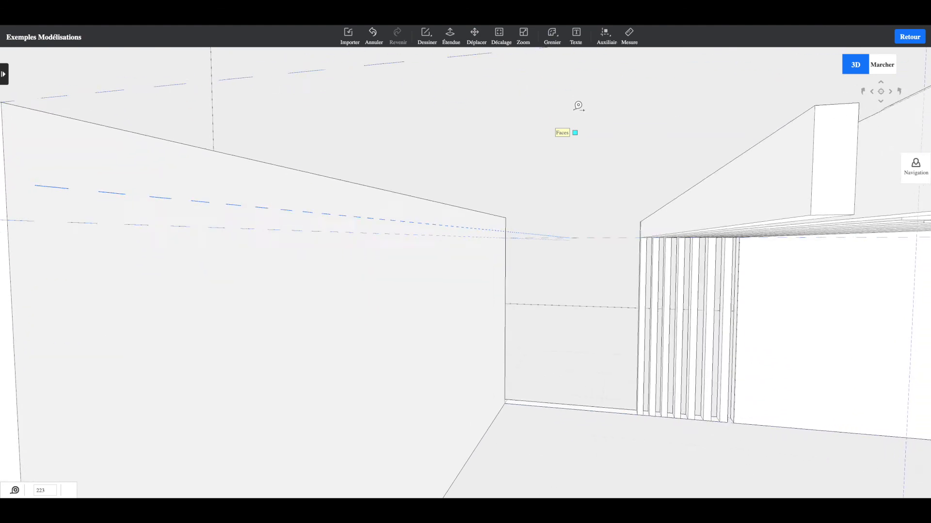
pyautogui.scroll(6, 578, 108)
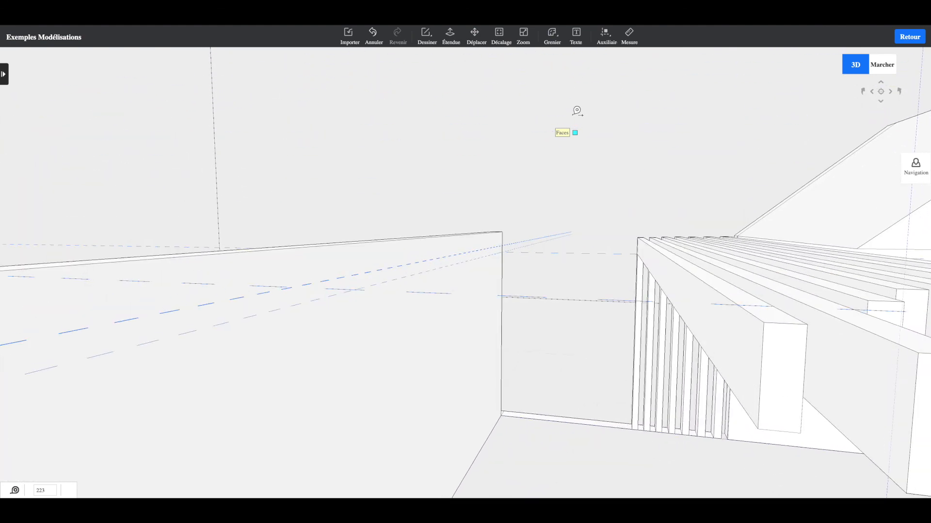
pyautogui.scroll(5, 567, 120)
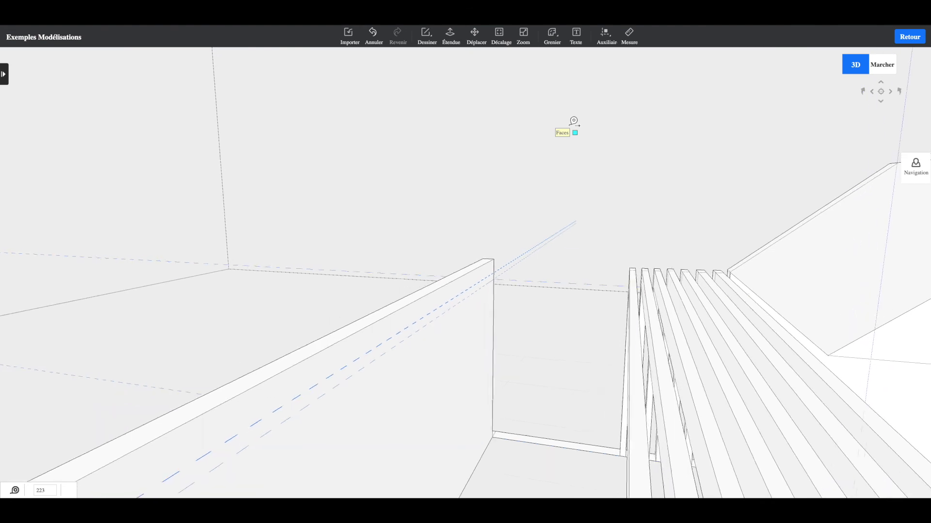
pyautogui.scroll(6, 575, 117)
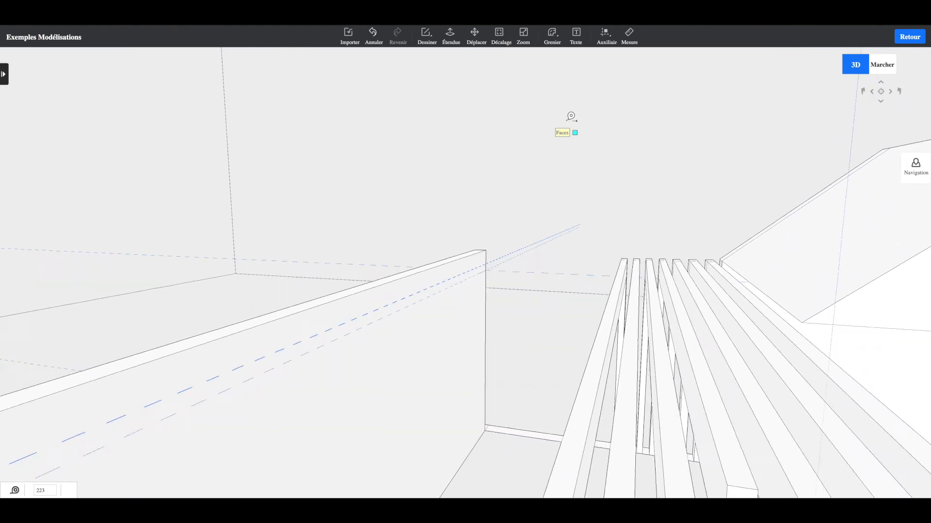
pyautogui.scroll(6, 582, 114)
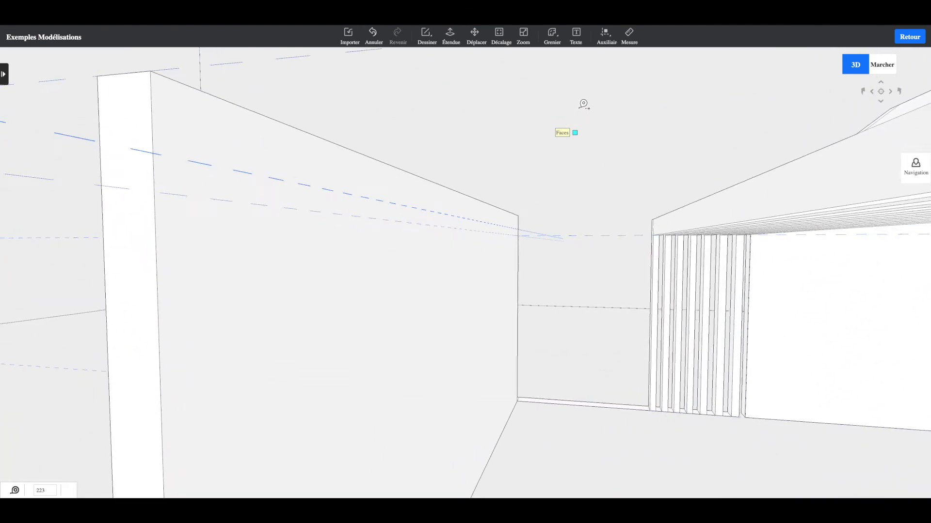
pyautogui.scroll(2, 584, 125)
# - Draw a rectangle about 95 by 182 at the side wall's rear end, between its top edge and the lower guide line
pyautogui.moveTo(584, 128)
pyautogui.mouseDown(button='middle')
pyautogui.moveTo(559, 118)
pyautogui.moveTo(558, 128)
pyautogui.moveTo(538, 135)
pyautogui.moveTo(559, 129)
pyautogui.moveTo(528, 121)
pyautogui.mouseUp(button='middle')
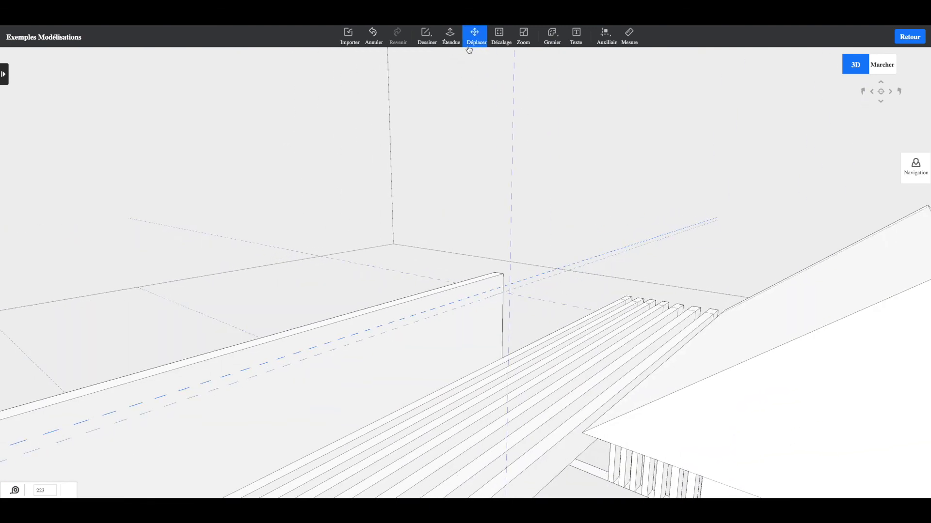
pyautogui.click(434, 44)
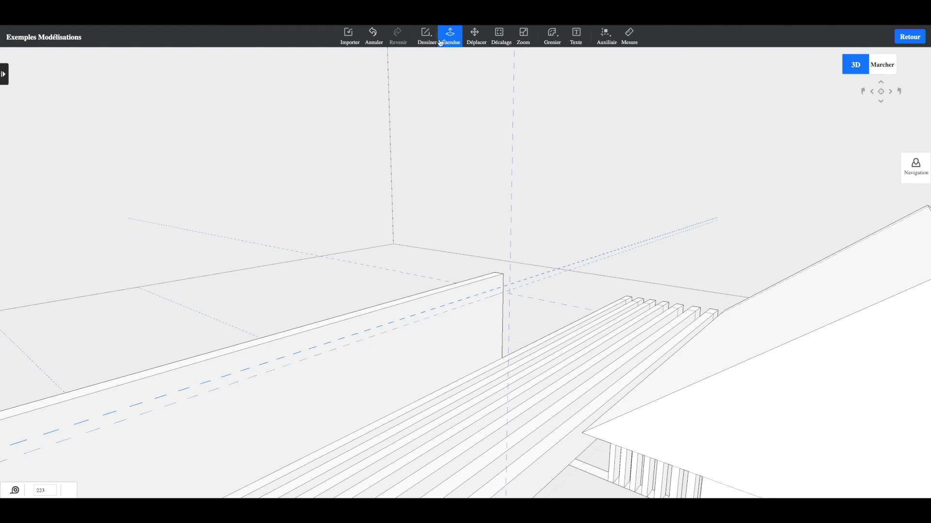
pyautogui.moveTo(426, 39)
pyautogui.click(436, 77)
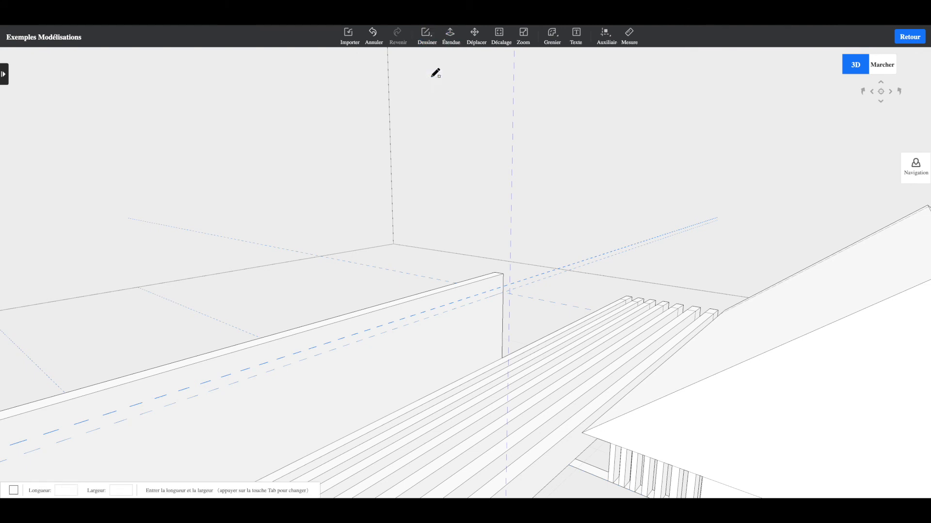
pyautogui.click(495, 278)
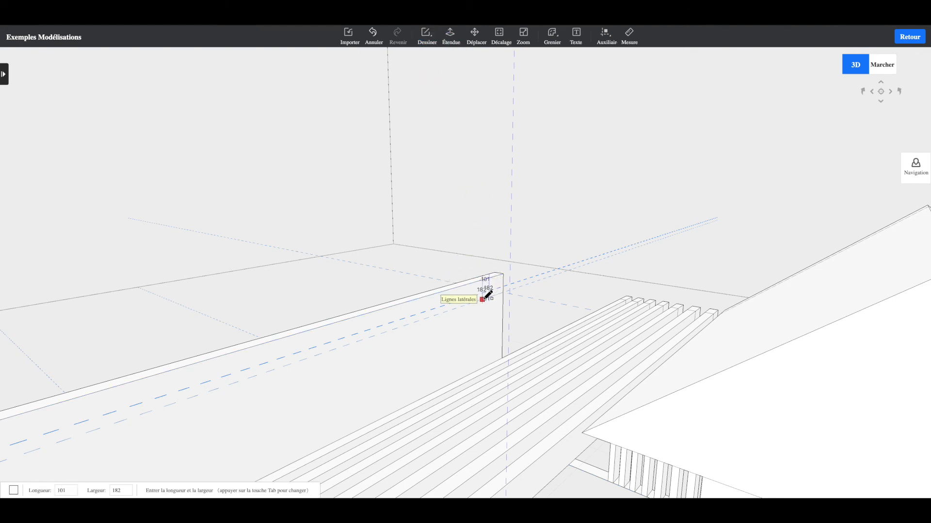
pyautogui.click(484, 300)
# - Draw four more spaced rectangles, 182 high, along the side wall towards its front, between the top edge and the lower guide line
pyautogui.moveTo(468, 312); pyautogui.dragTo(414, 324, button='right')
pyautogui.moveTo(413, 325); pyautogui.dragTo(515, 324, button='middle')
pyautogui.moveTo(515, 323); pyautogui.dragTo(500, 328, button='right')
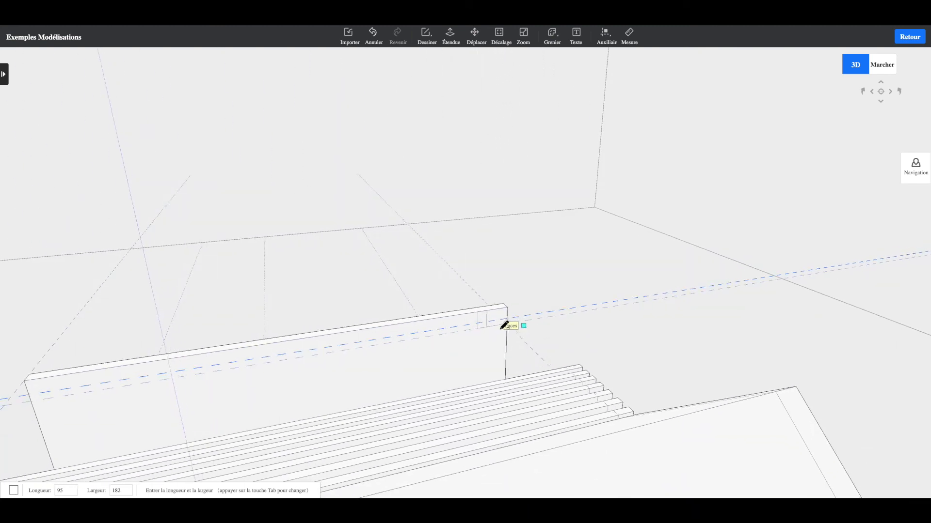
pyautogui.click(451, 315)
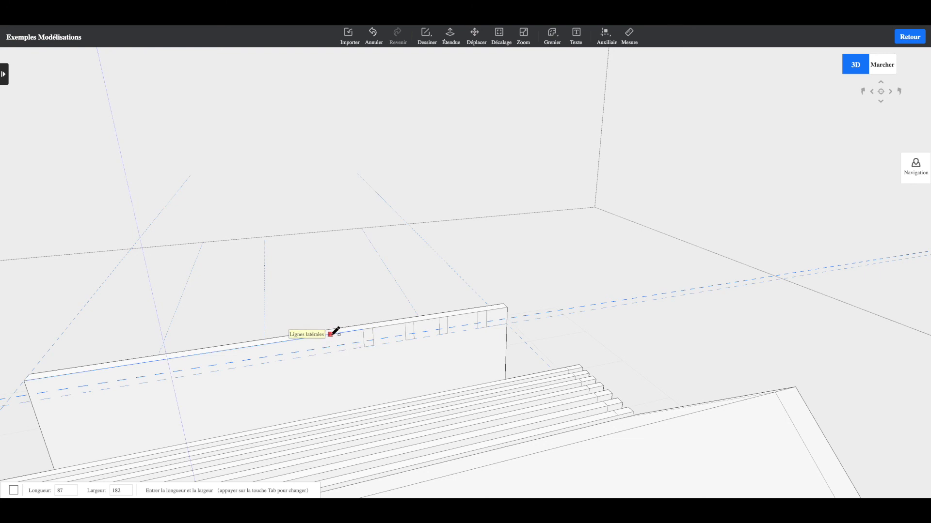
pyautogui.click(323, 354)
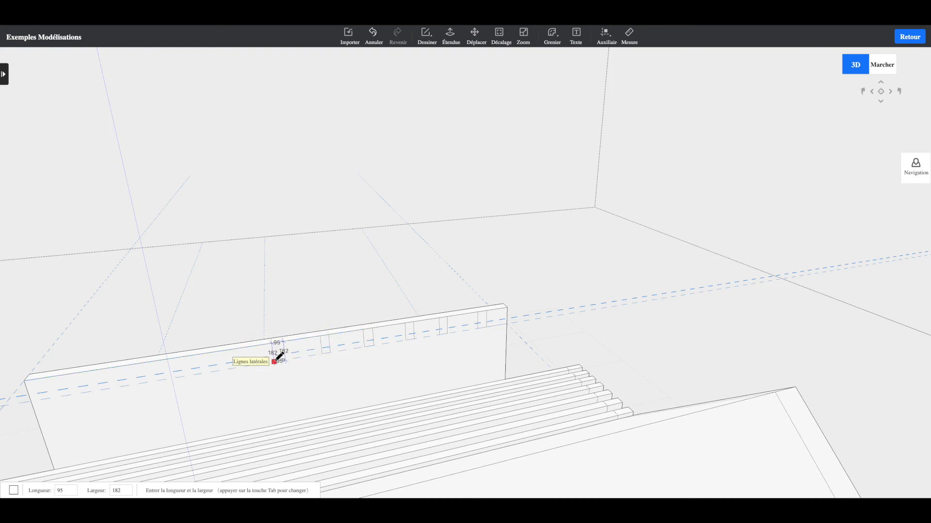
# - Try a sixth rectangle of about 95 by 182 further along the side wall, and undo it
pyautogui.click(278, 359)
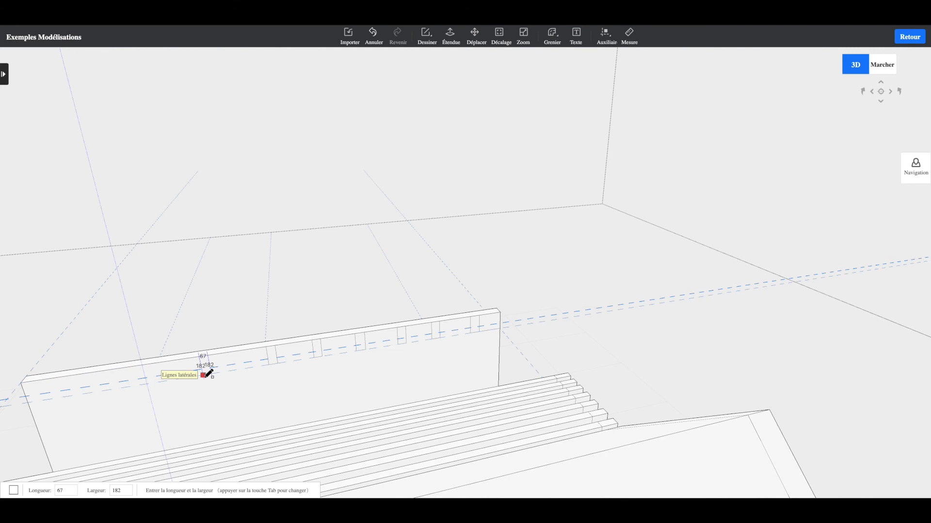
pyautogui.hotkey('ctrl', 'z')
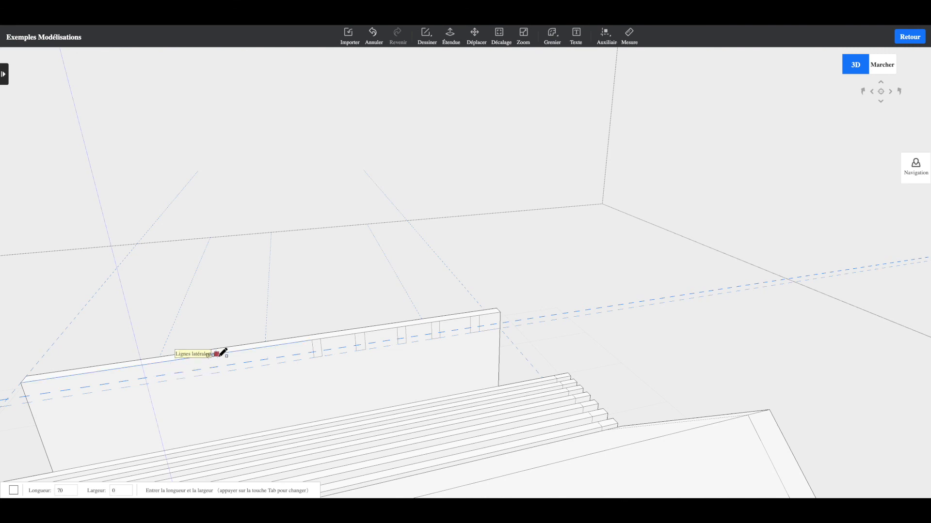
# - Draw two more spaced rectangles, about 71 by 182 and 75 by 182, further along the side wall between its top edge and the lower guide line
pyautogui.press('Escape')
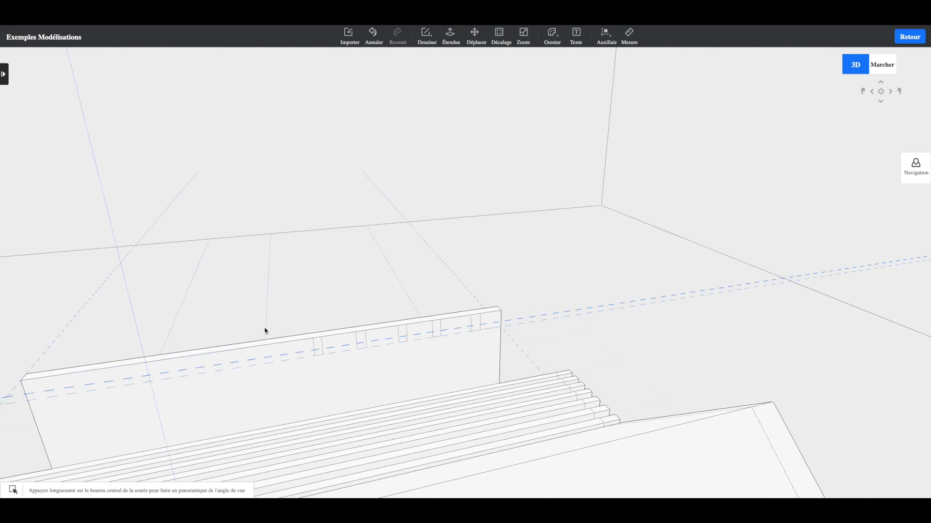
pyautogui.click(426, 35)
pyautogui.click(430, 73)
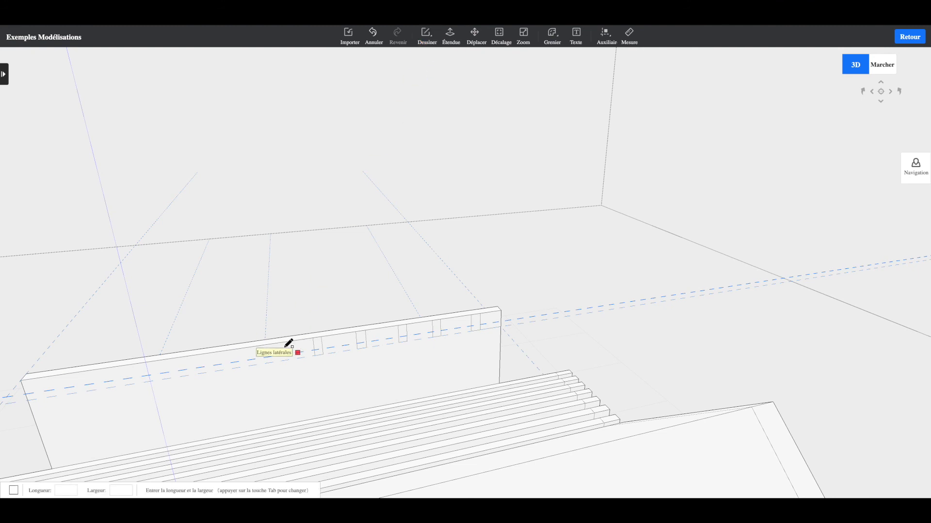
pyautogui.click(269, 344)
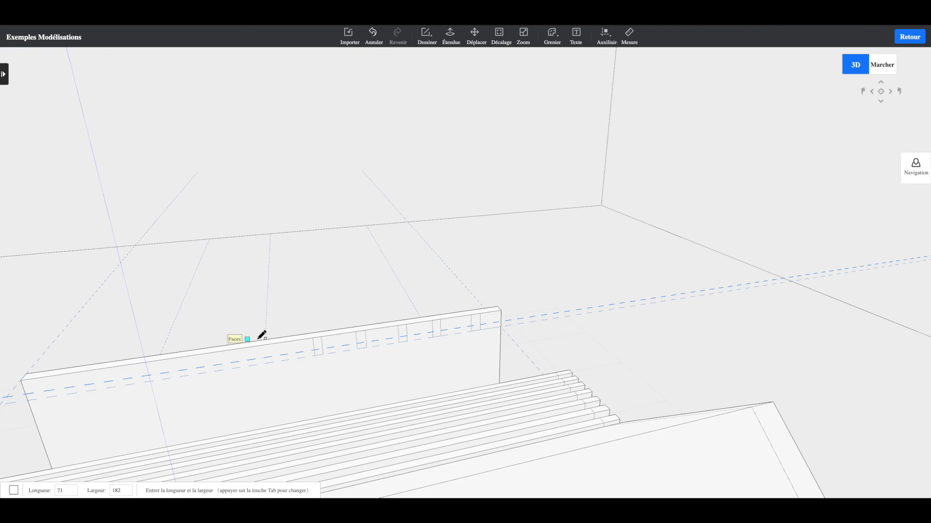
pyautogui.scroll(-2, 294, 326)
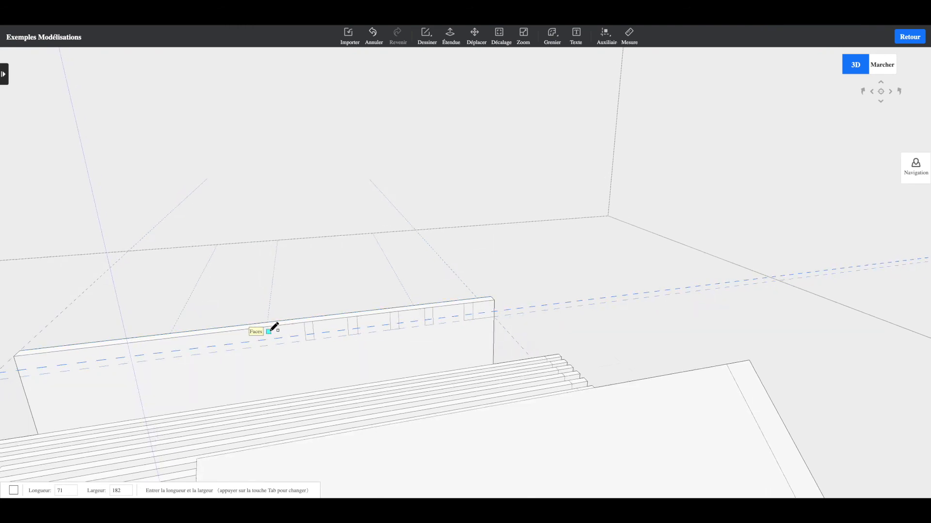
pyautogui.click(268, 327)
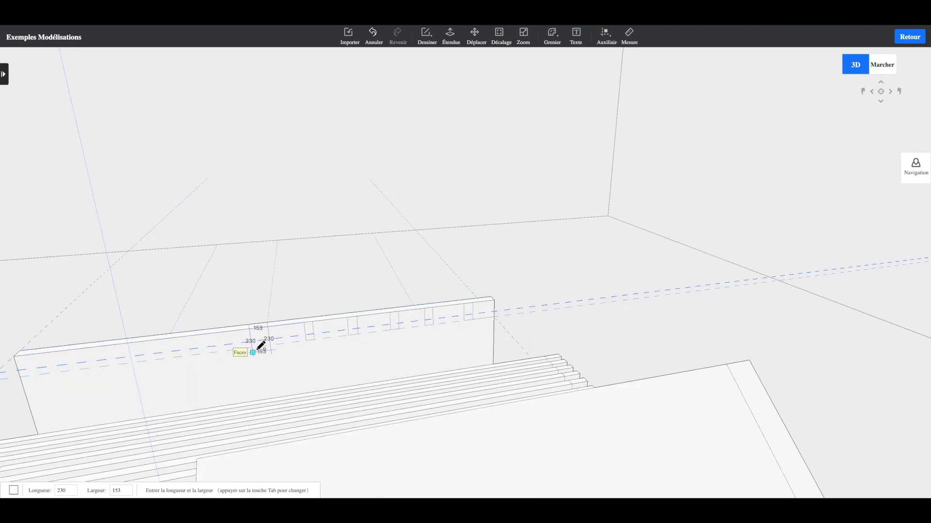
pyautogui.click(265, 344)
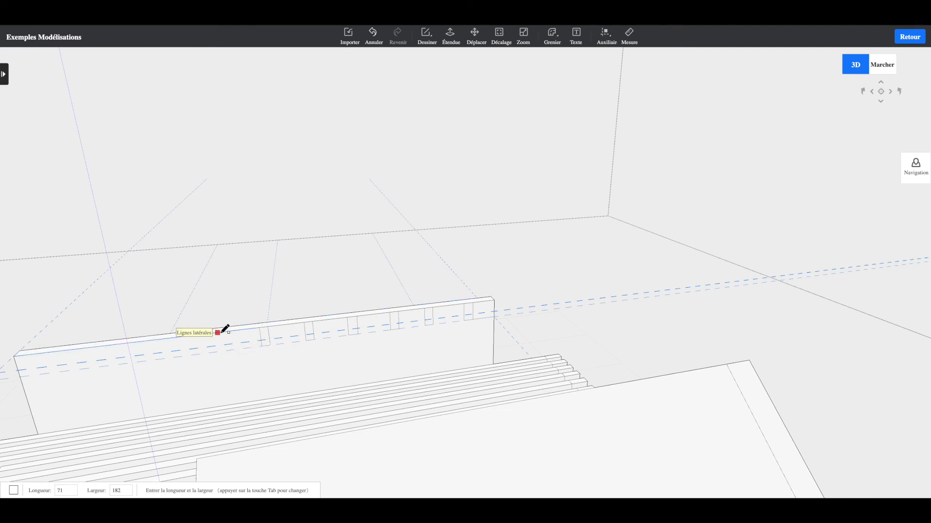
pyautogui.click(225, 332)
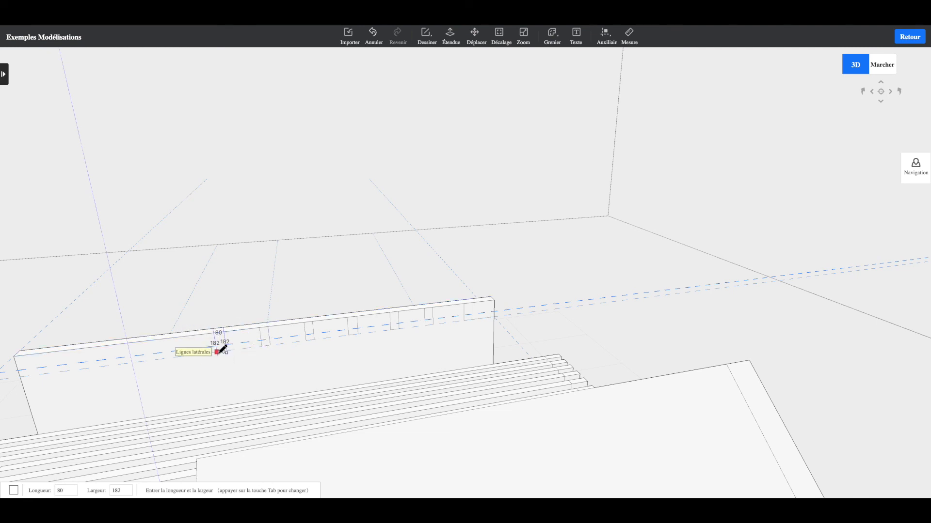
pyautogui.click(218, 351)
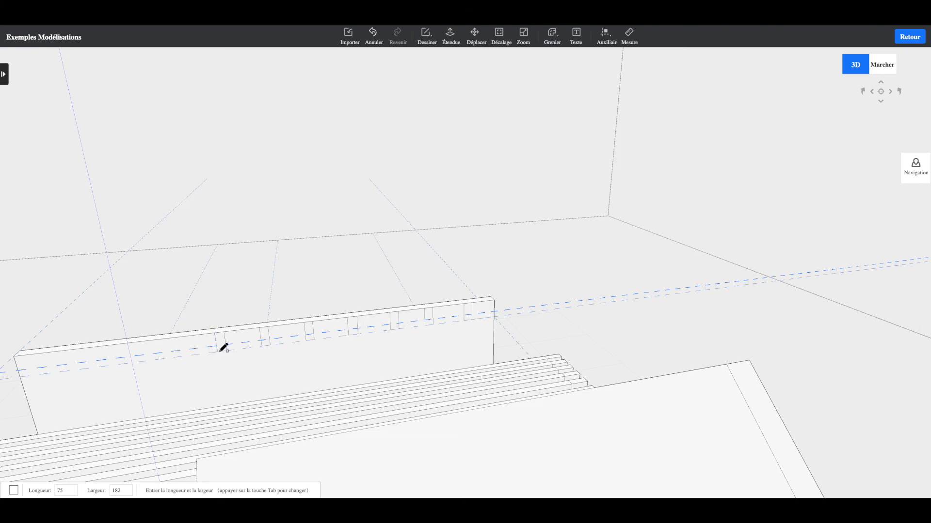
# - Draw a 73 by 182 rectangle just below the wall's upper edge, beside the existing row of beam outlines
pyautogui.click(168, 352)
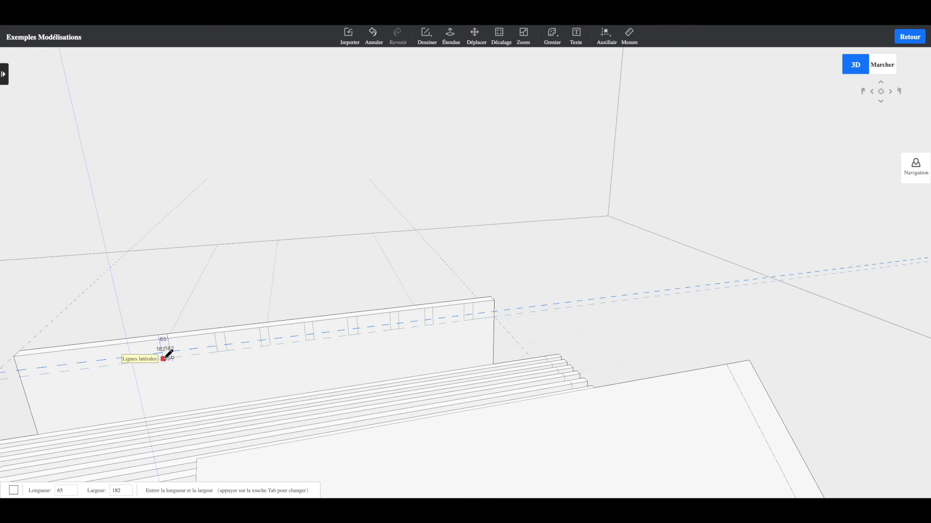
pyautogui.press('Escape')
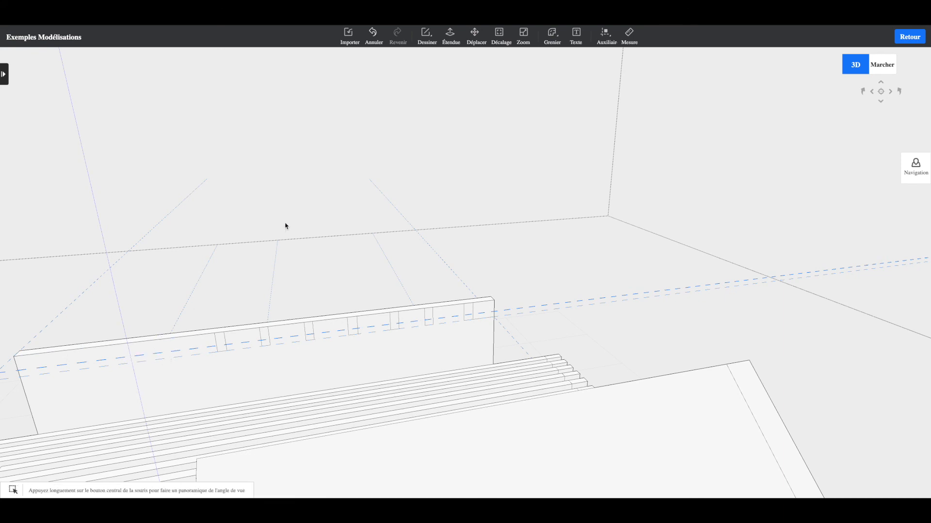
pyautogui.click(424, 35)
pyautogui.click(423, 78)
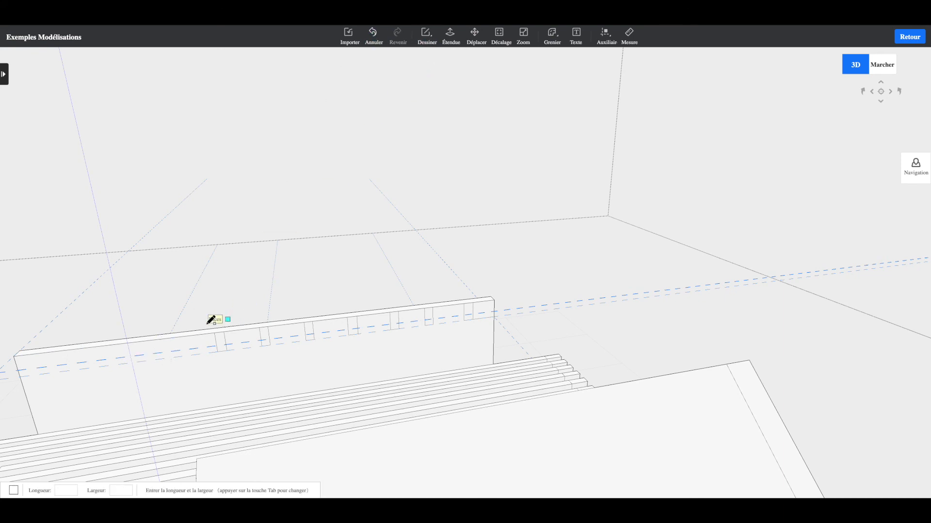
pyautogui.click(170, 335)
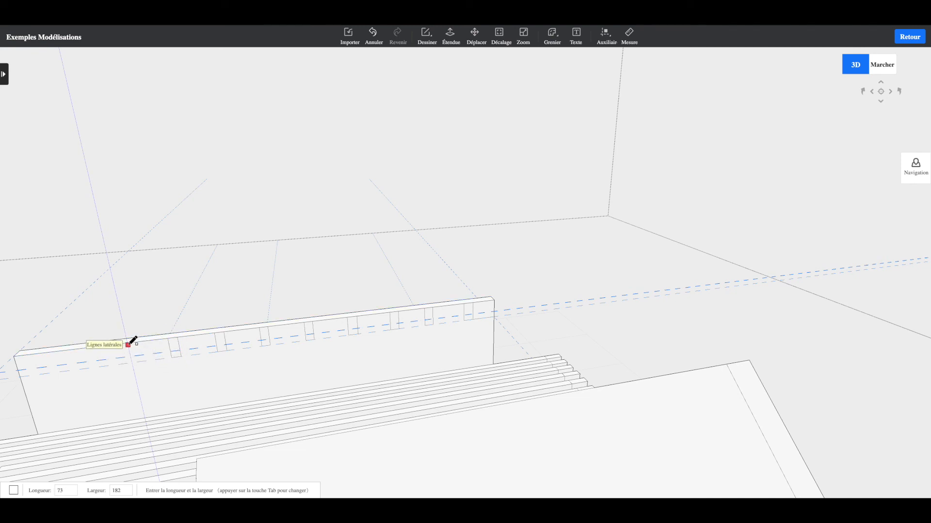
pyautogui.press('Escape')
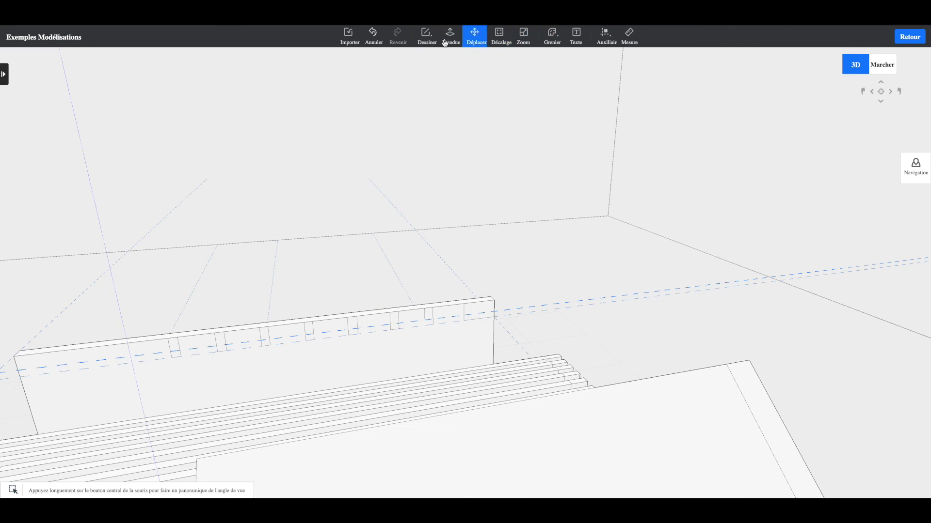
# - Draw three more beam outlines 182 high along the rest of the wall, the last one 57 by 182
pyautogui.click(427, 42)
pyautogui.click(426, 80)
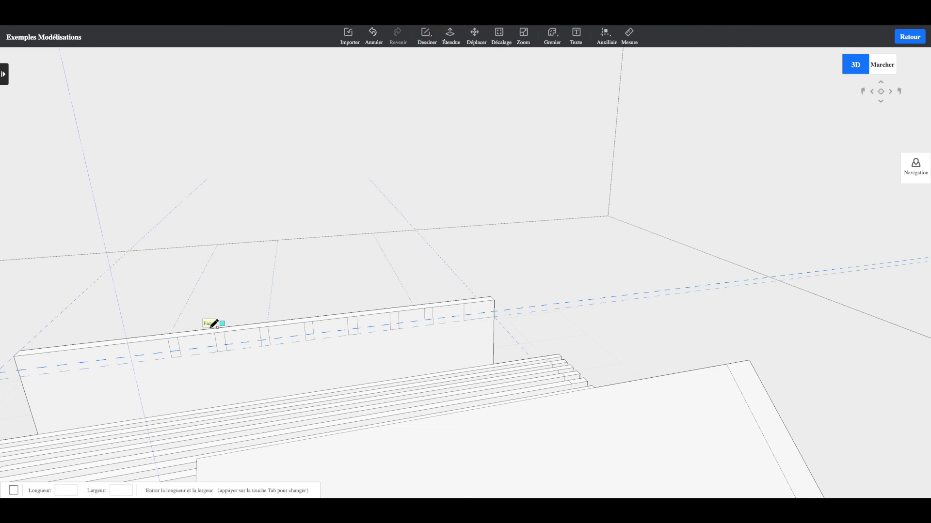
pyautogui.click(135, 339)
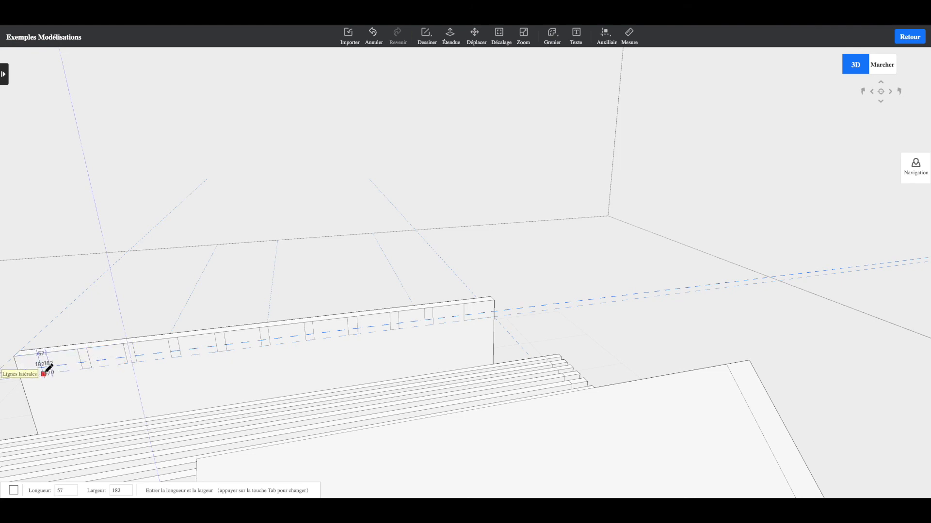
pyautogui.click(44, 373)
# - Extrude the beam outline at the far end of the wall by 1847 across the lengthwise beams
pyautogui.moveTo(262, 310); pyautogui.dragTo(290, 315, button='right')
pyautogui.click(450, 35)
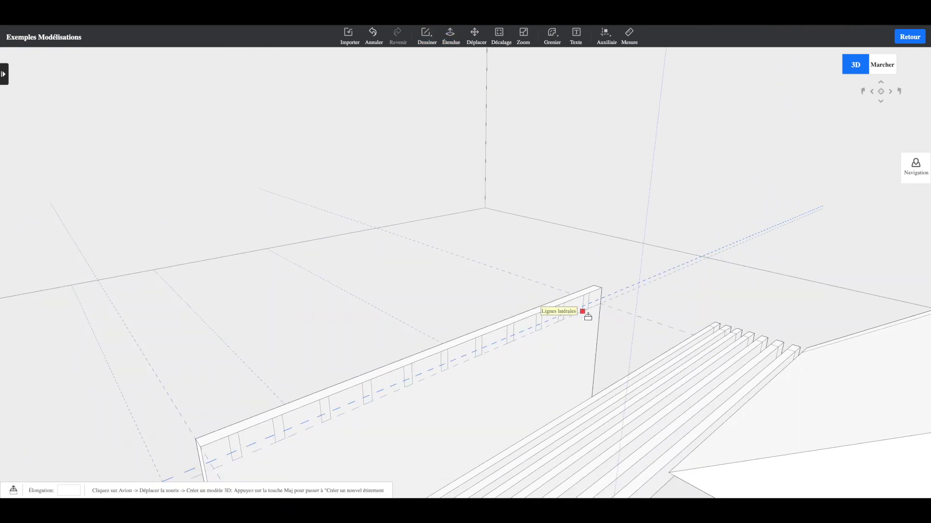
pyautogui.moveTo(584, 304); pyautogui.dragTo(596, 299, button='right')
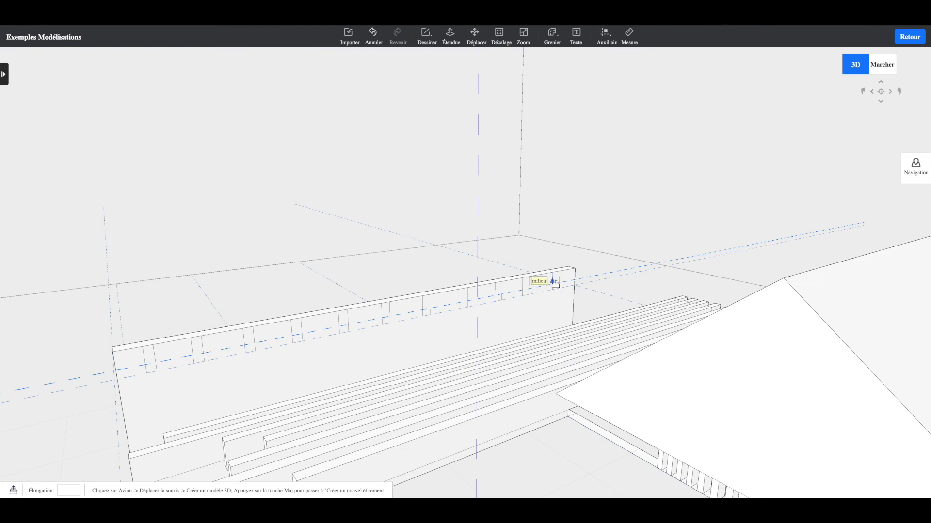
pyautogui.scroll(5, 556, 281)
pyautogui.click(614, 284)
pyautogui.moveTo(867, 416); pyautogui.dragTo(871, 394, button='middle')
pyautogui.moveTo(539, 343); pyautogui.dragTo(619, 363, button='middle')
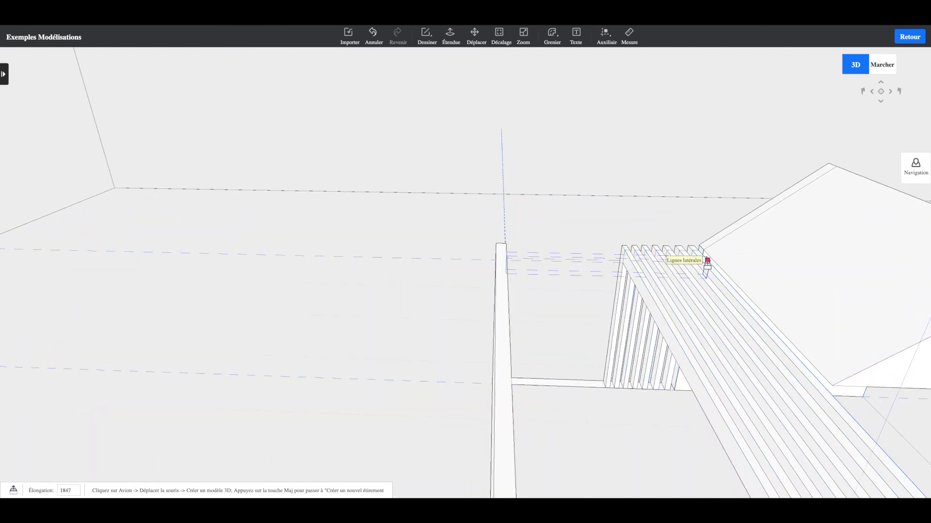
pyautogui.moveTo(714, 293); pyautogui.dragTo(681, 267, button='middle')
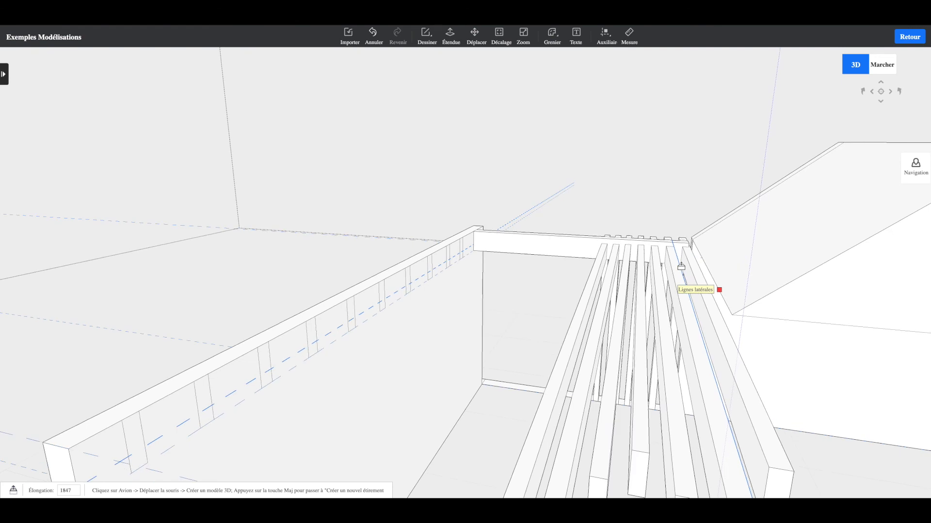
# - Extrude the second beam outline from the far end by 1845 to the outermost lengthwise beam
pyautogui.moveTo(475, 260); pyautogui.dragTo(434, 263, button='middle')
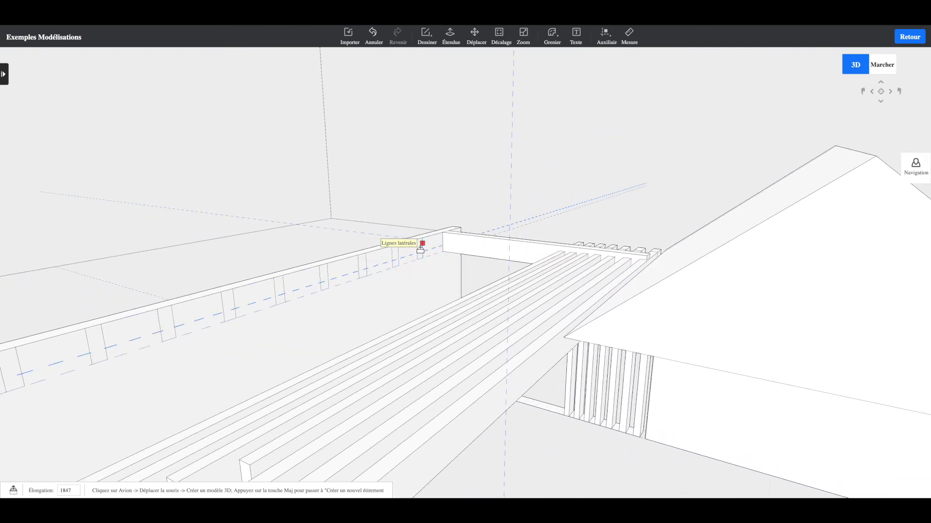
pyautogui.moveTo(418, 246); pyautogui.dragTo(367, 252, button='middle')
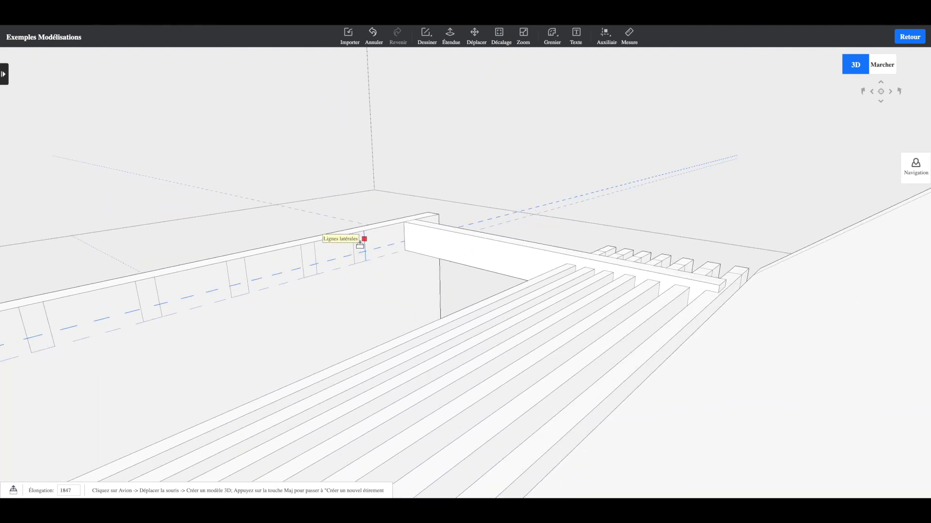
pyautogui.moveTo(557, 333); pyautogui.dragTo(640, 359, button='middle')
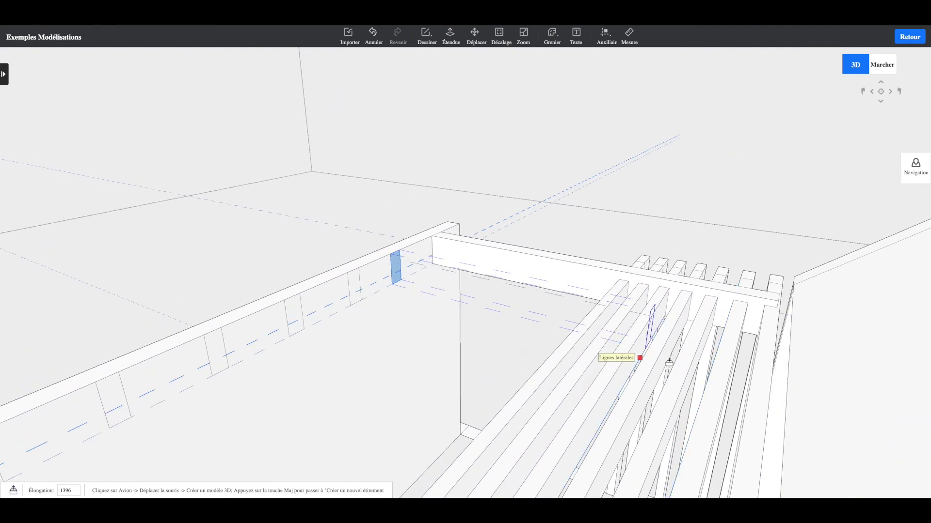
pyautogui.click(771, 386)
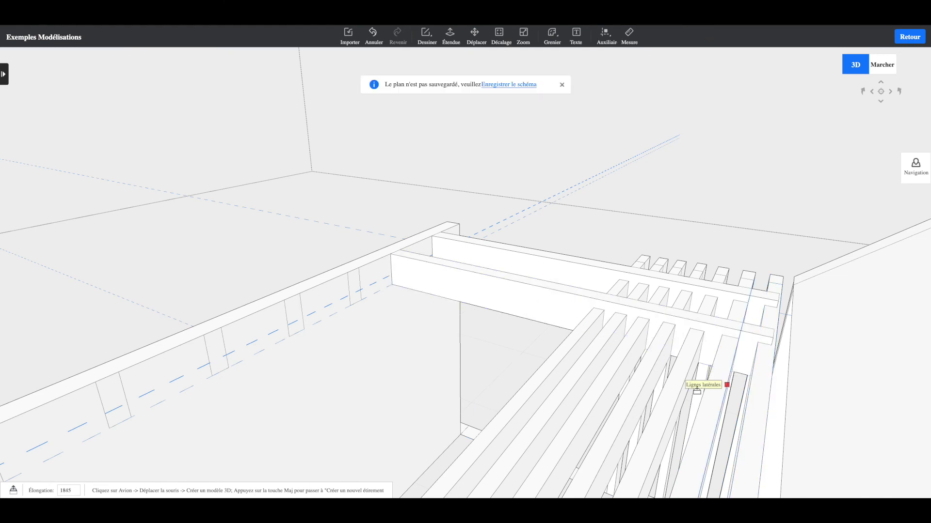
# - Extrude the third and fourth beam outlines from the far end by 1848 and 1859 across the lengthwise beams
pyautogui.click(355, 285)
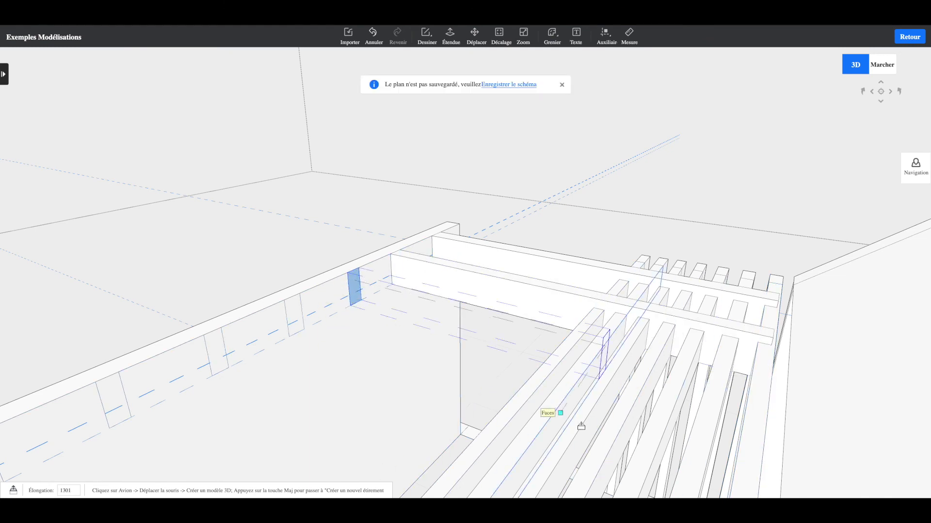
pyautogui.click(764, 426)
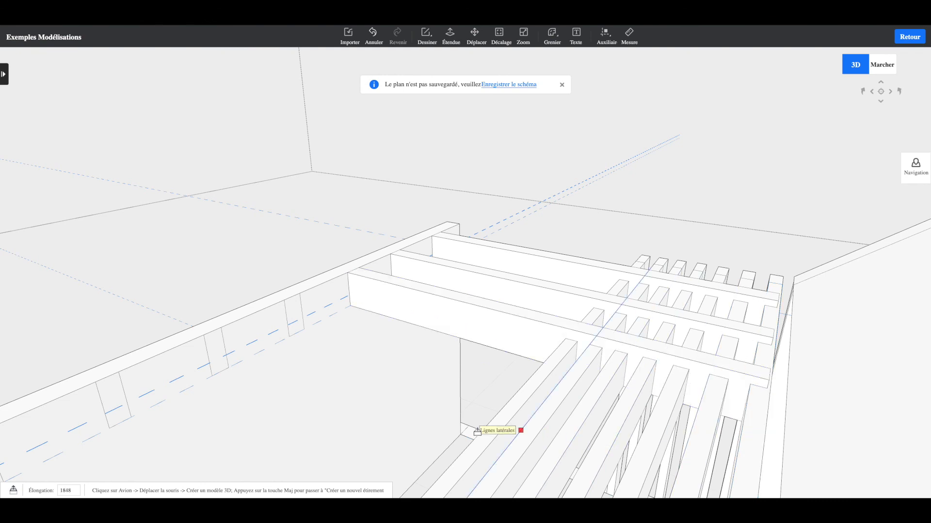
pyautogui.click(292, 318)
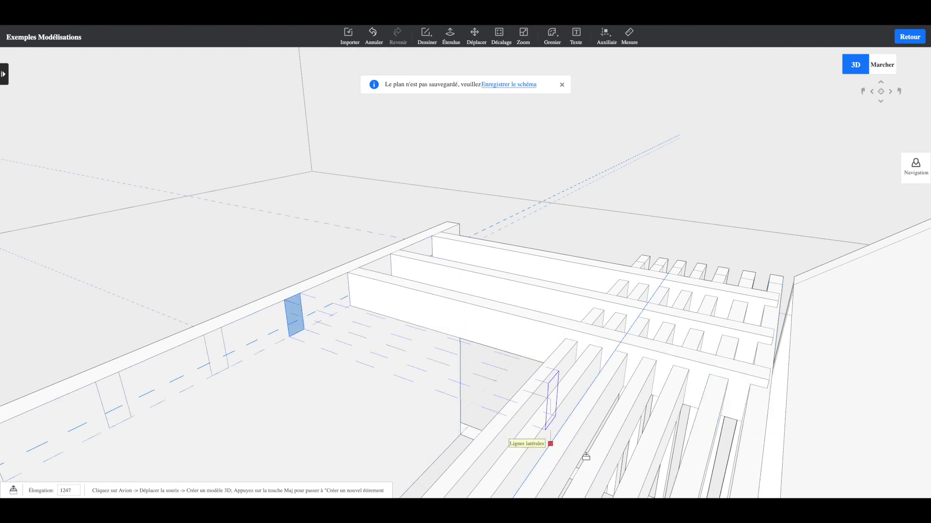
pyautogui.click(758, 483)
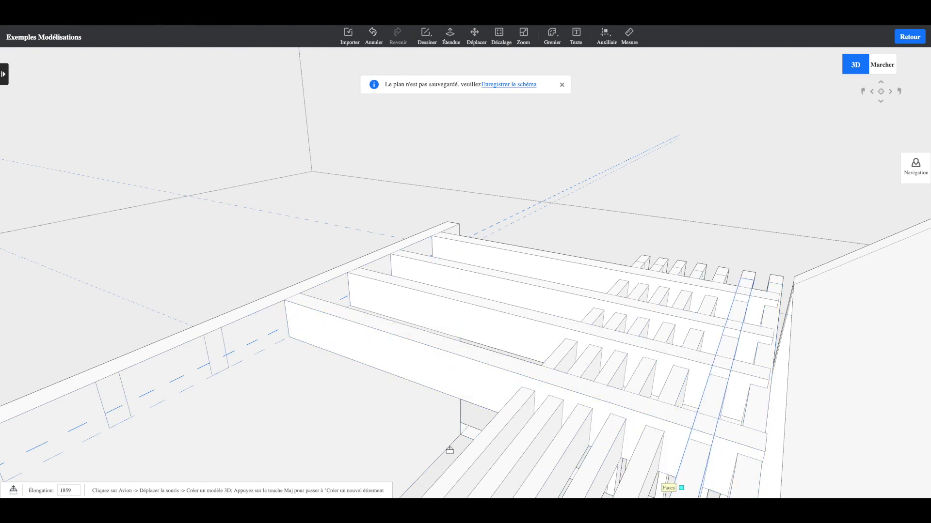
# - Extrude the fifth beam outline from the far end by 1852 to the outermost lengthwise beam
pyautogui.click(220, 350)
pyautogui.moveTo(709, 492); pyautogui.dragTo(713, 469, button='right')
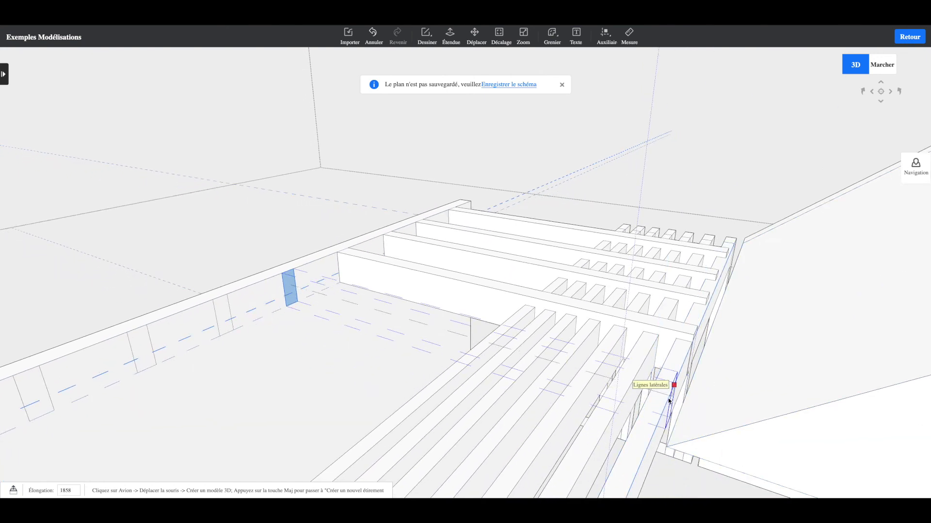
pyautogui.moveTo(667, 398); pyautogui.dragTo(680, 405)
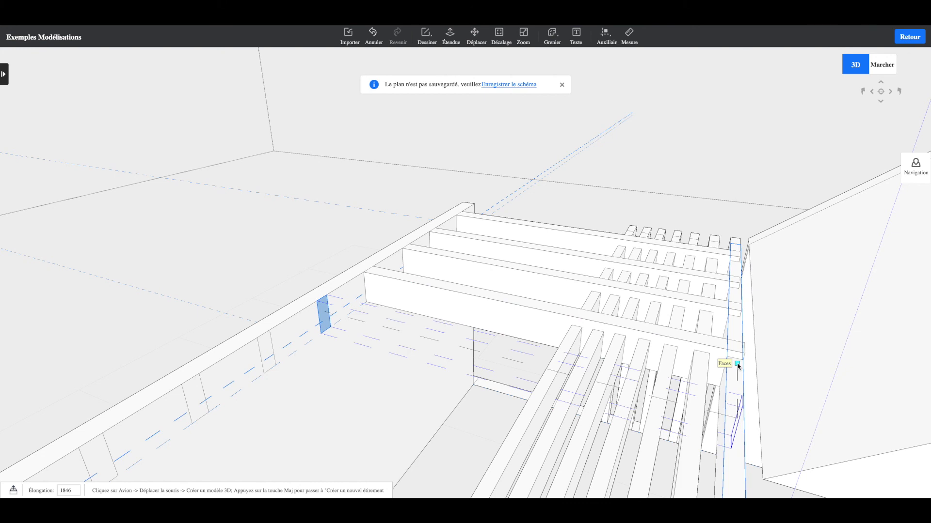
pyautogui.moveTo(743, 361); pyautogui.dragTo(741, 359, button='middle')
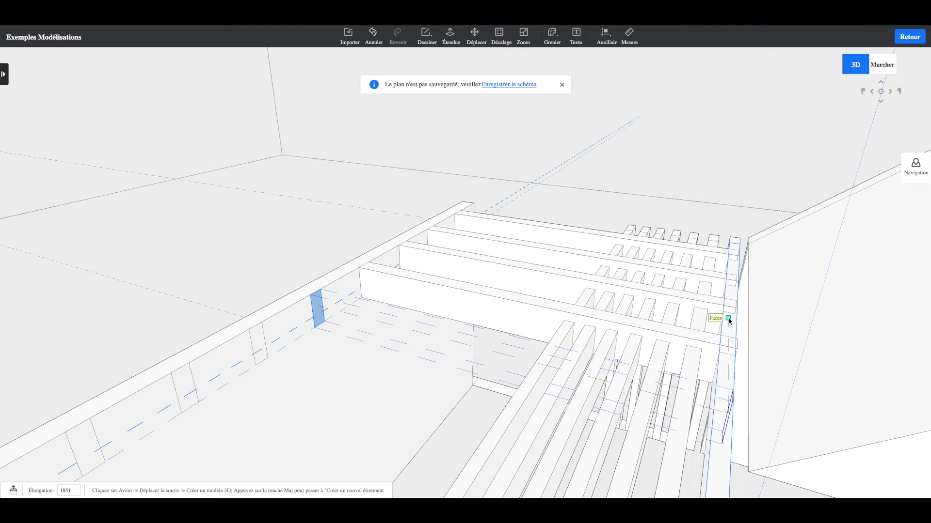
pyautogui.click(719, 336)
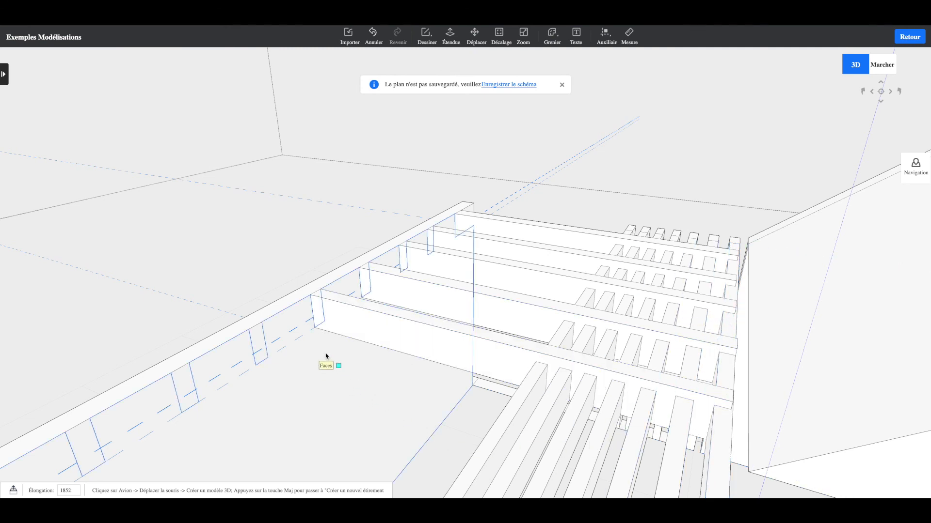
# - Extrude the sixth and seventh beam outlines from the far end by 1851 each across the lengthwise beams
pyautogui.click(259, 346)
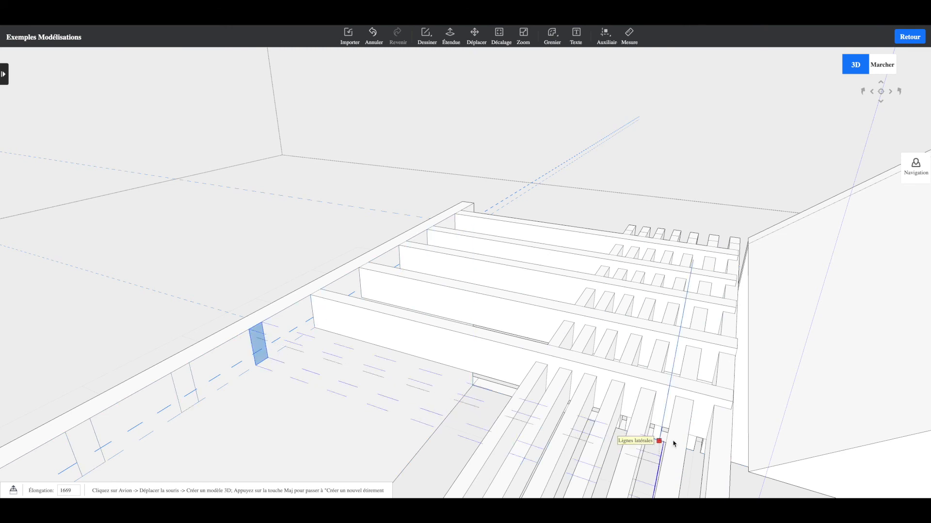
pyautogui.click(726, 446)
pyautogui.moveTo(700, 453); pyautogui.dragTo(708, 416, button='middle')
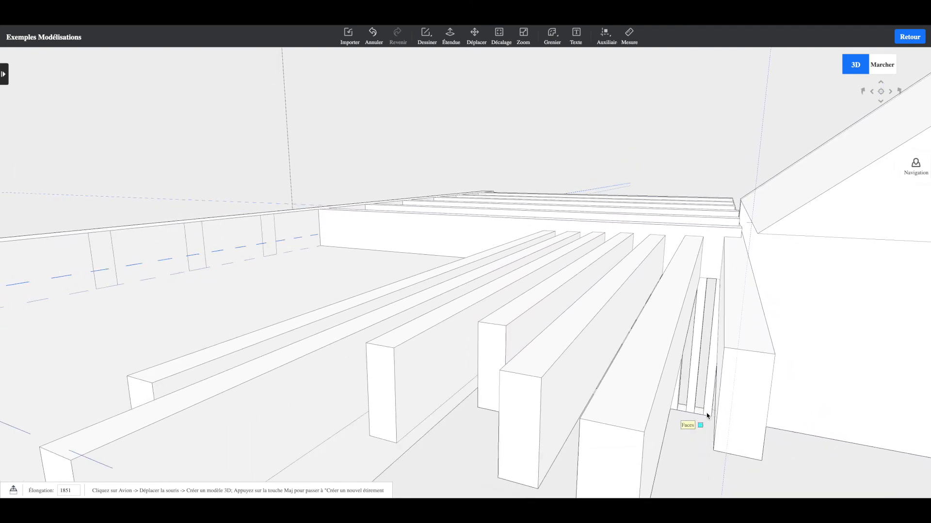
pyautogui.click(269, 238)
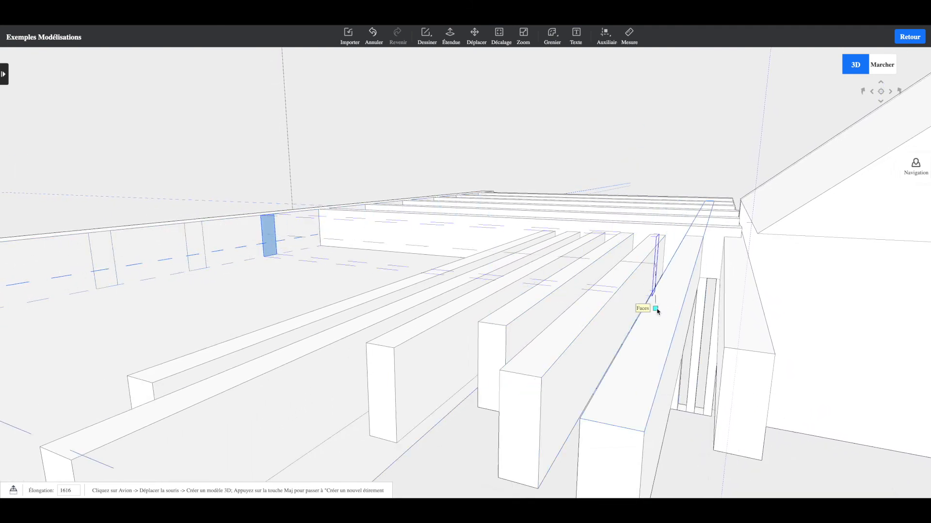
pyautogui.click(743, 317)
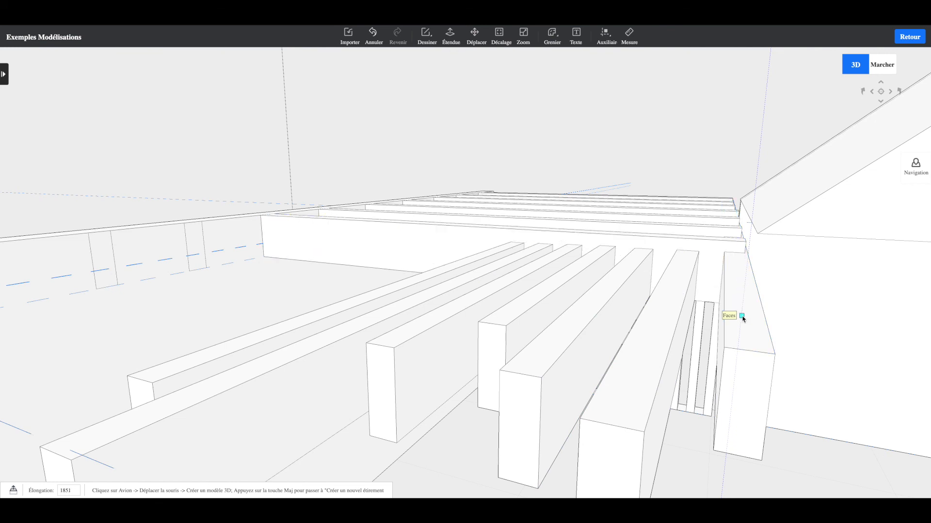
# - Extrude the eighth and ninth beam outlines from the far end by 1846 and 1845 across the lengthwise beams
pyautogui.click(198, 246)
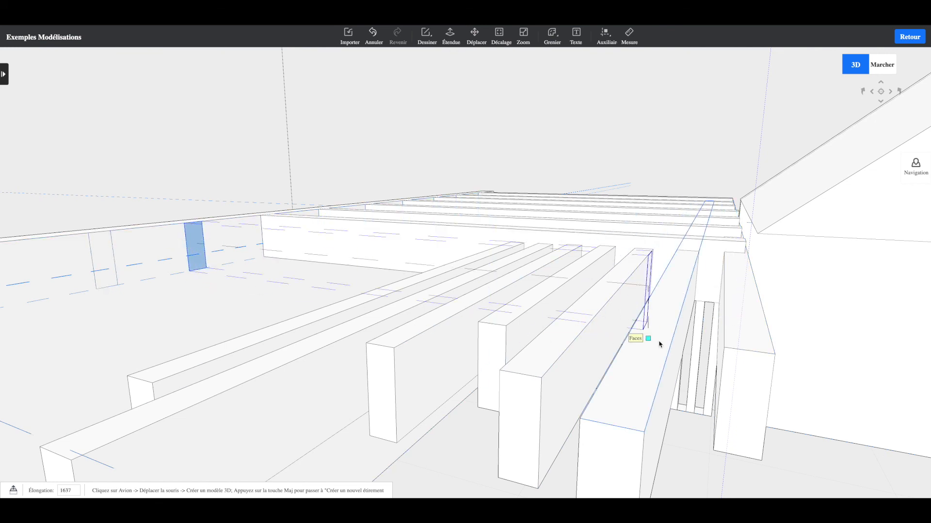
pyautogui.click(745, 353)
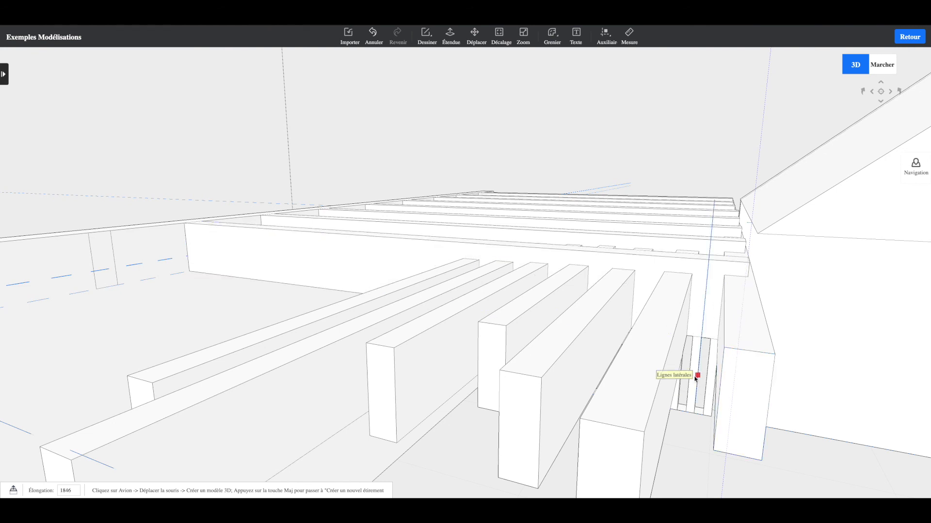
pyautogui.click(109, 264)
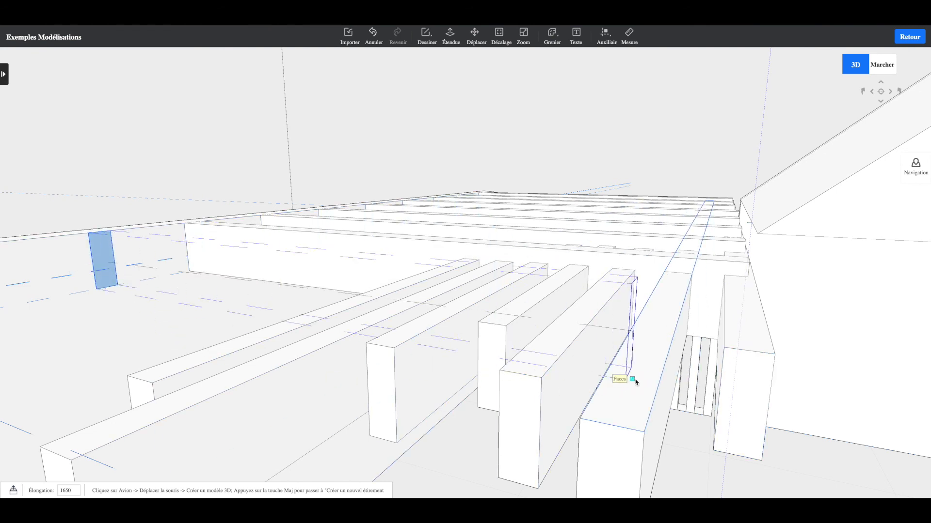
pyautogui.click(749, 423)
# - Try to extrude the tenth beam outline by 1838, past the free ends of the lengthwise beams
pyautogui.moveTo(574, 410)
pyautogui.mouseDown(button='middle')
pyautogui.moveTo(511, 409)
pyautogui.moveTo(548, 411)
pyautogui.moveTo(581, 397)
pyautogui.mouseUp(button='middle')
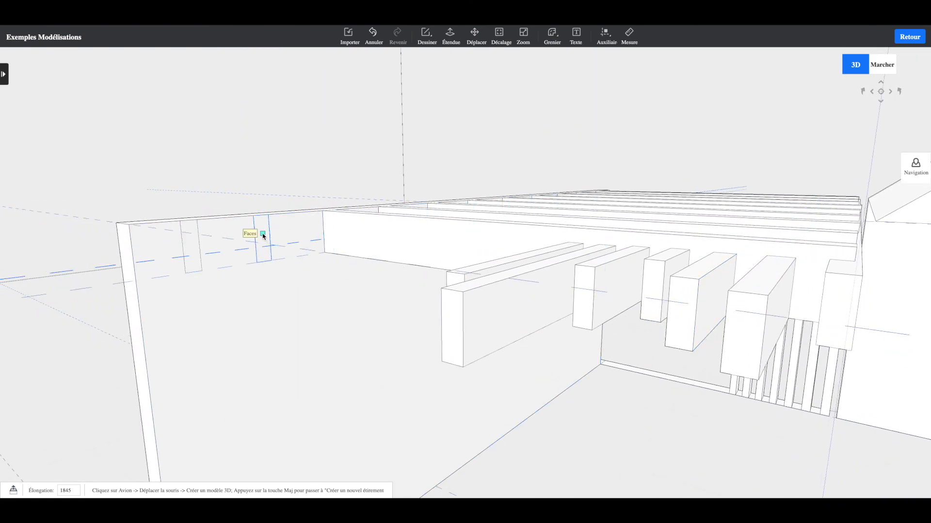
pyautogui.click(846, 356)
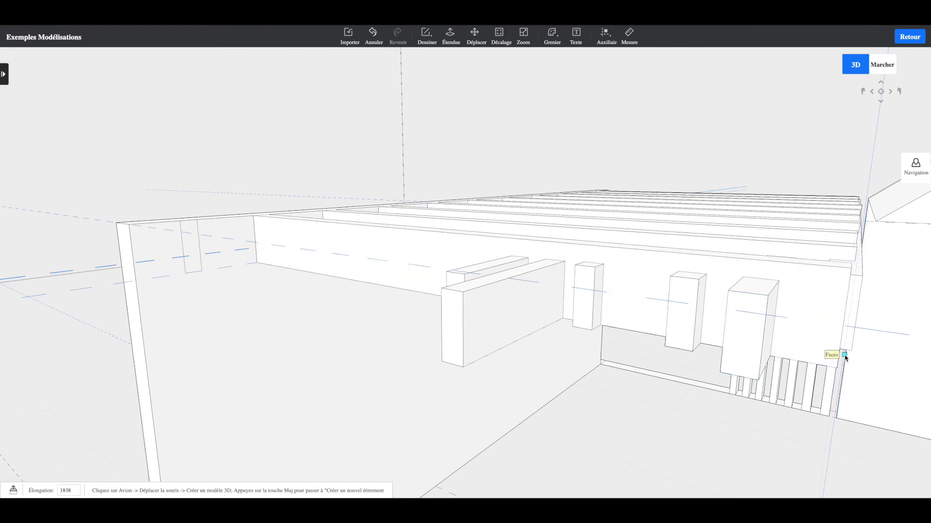
pyautogui.moveTo(768, 381)
pyautogui.mouseDown(button='middle')
pyautogui.moveTo(725, 396)
pyautogui.moveTo(759, 372)
pyautogui.moveTo(752, 384)
pyautogui.mouseUp(button='middle')
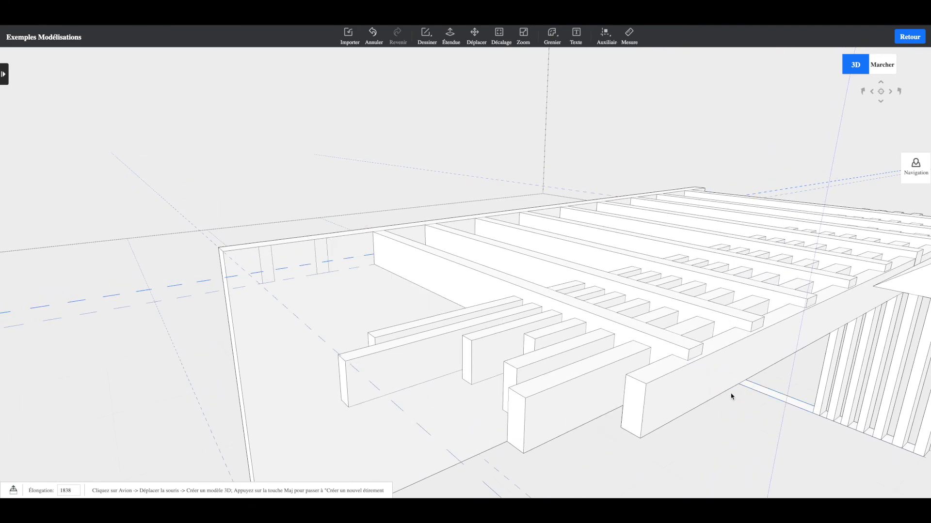
pyautogui.moveTo(519, 384); pyautogui.dragTo(671, 343, button='middle')
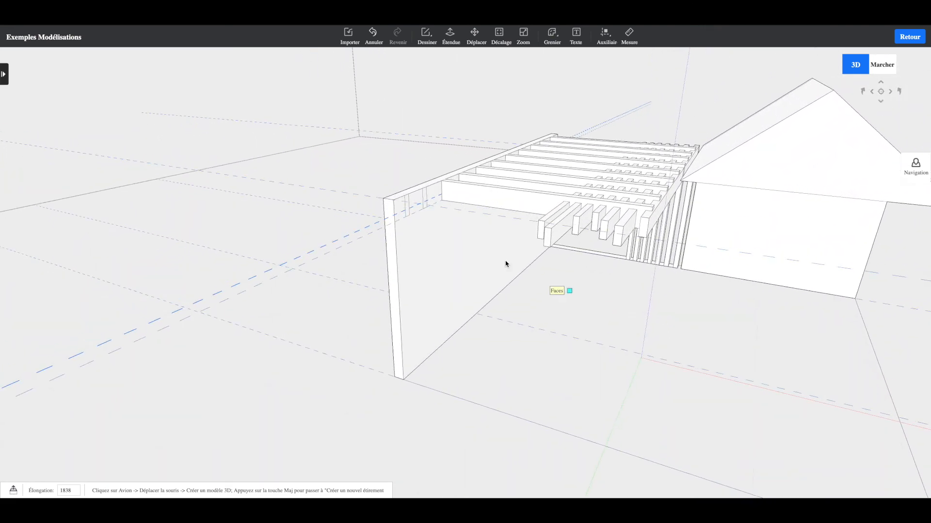
pyautogui.press('Escape')
pyautogui.moveTo(393, 170)
pyautogui.mouseDown()
pyautogui.moveTo(430, 224)
pyautogui.moveTo(411, 164)
pyautogui.mouseUp()
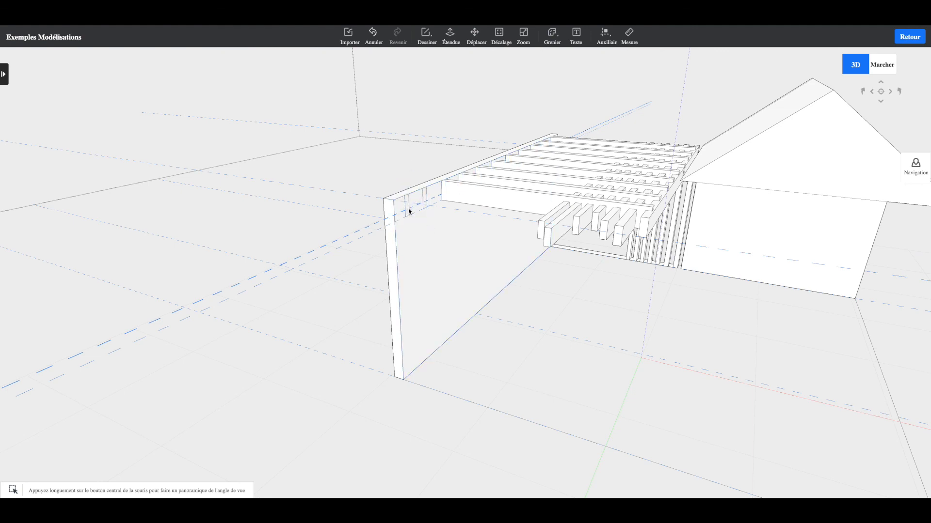
# - Delete the two unused beam outlines nearest the free end of the long wall
pyautogui.scroll(-1, 409, 211)
pyautogui.scroll(5, 407, 210)
pyautogui.scroll(-6, 407, 210)
pyautogui.scroll(5, 407, 211)
pyautogui.scroll(-4, 407, 211)
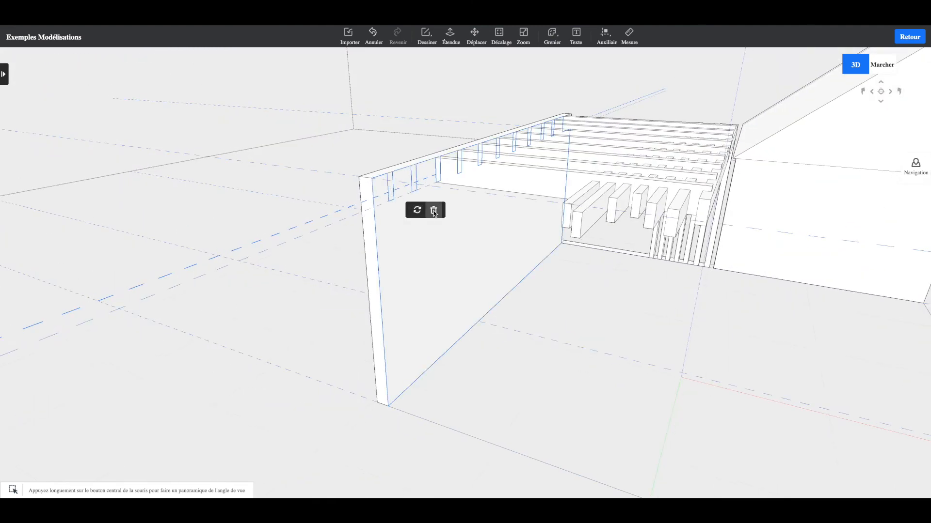
pyautogui.click(414, 197)
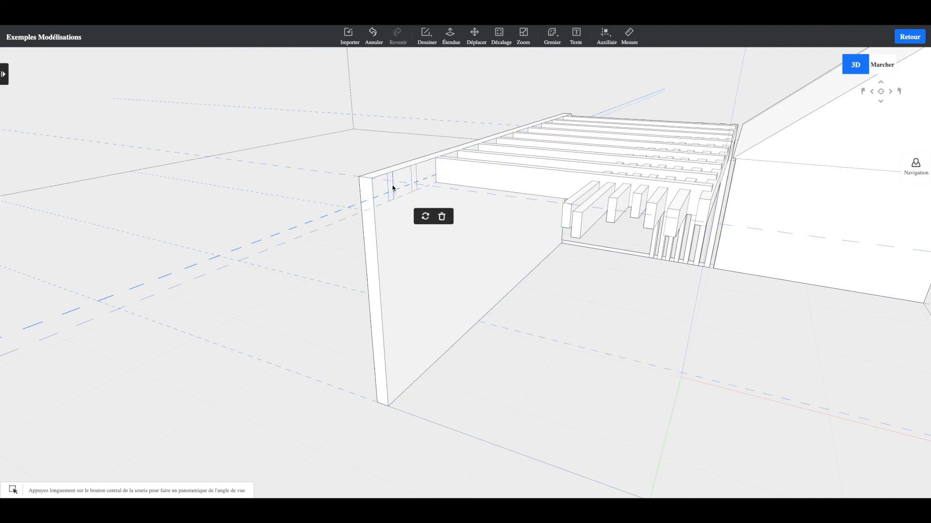
pyautogui.click(434, 209)
pyautogui.moveTo(383, 154); pyautogui.dragTo(428, 210)
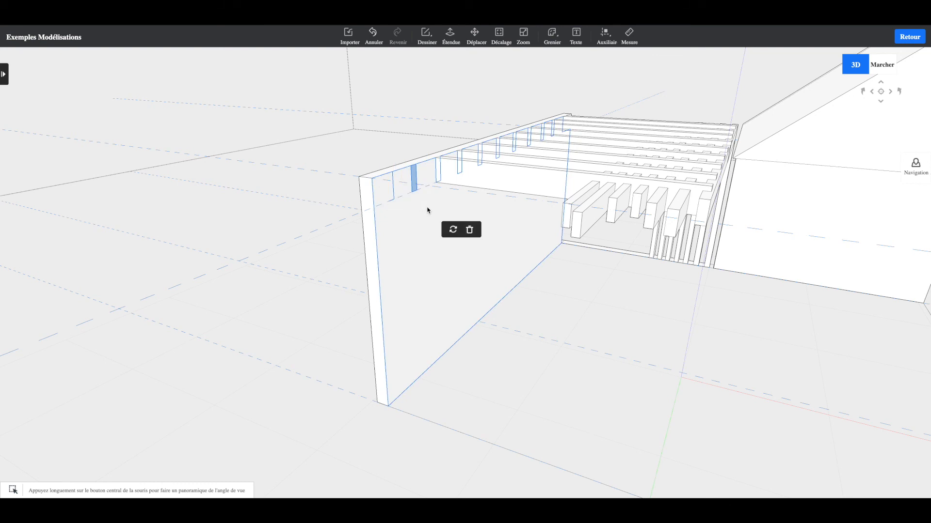
pyautogui.click(469, 230)
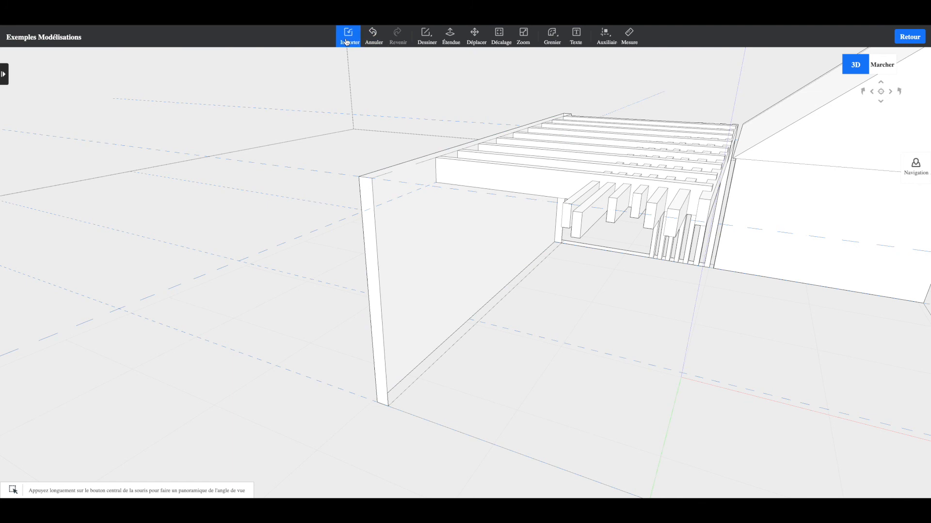
pyautogui.click(426, 35)
pyautogui.click(432, 60)
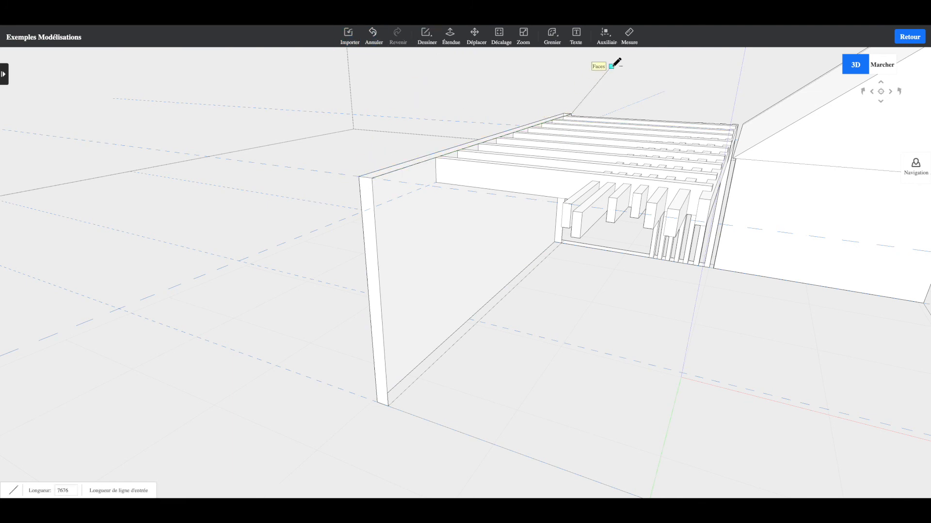
pyautogui.press('Escape')
pyautogui.moveTo(584, 331); pyautogui.dragTo(756, 276, button='right')
pyautogui.moveTo(785, 235); pyautogui.dragTo(723, 331, button='middle')
pyautogui.moveTo(723, 331); pyautogui.dragTo(693, 307, button='right')
pyautogui.moveTo(694, 311); pyautogui.dragTo(618, 303, button='middle')
pyautogui.click(631, 215)
pyautogui.click(673, 235)
pyautogui.click(606, 181)
pyautogui.click(649, 199)
# - Draw a 2234 by 46 rectangle along the house roof's lower edge, closing the gap to the pergola
pyautogui.moveTo(604, 264); pyautogui.dragTo(525, 280, button='middle')
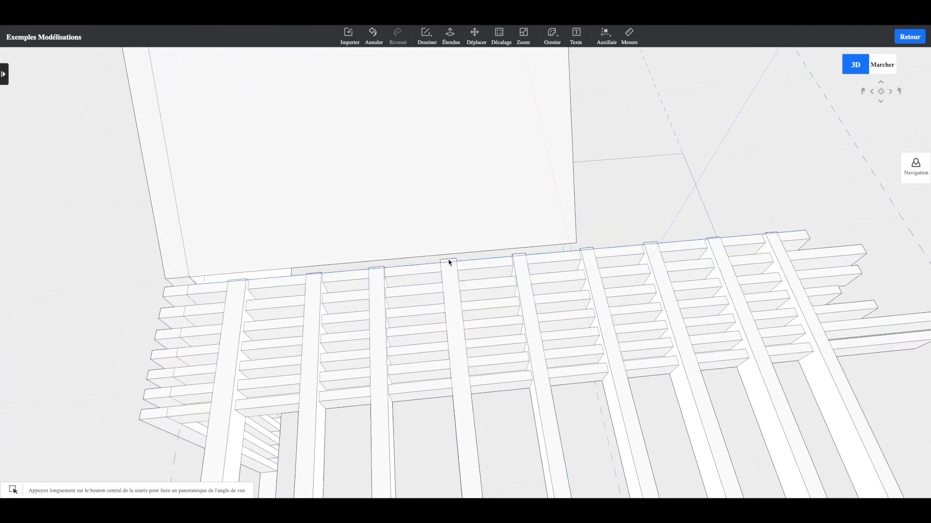
pyautogui.moveTo(426, 43)
pyautogui.click(429, 78)
pyautogui.click(166, 280)
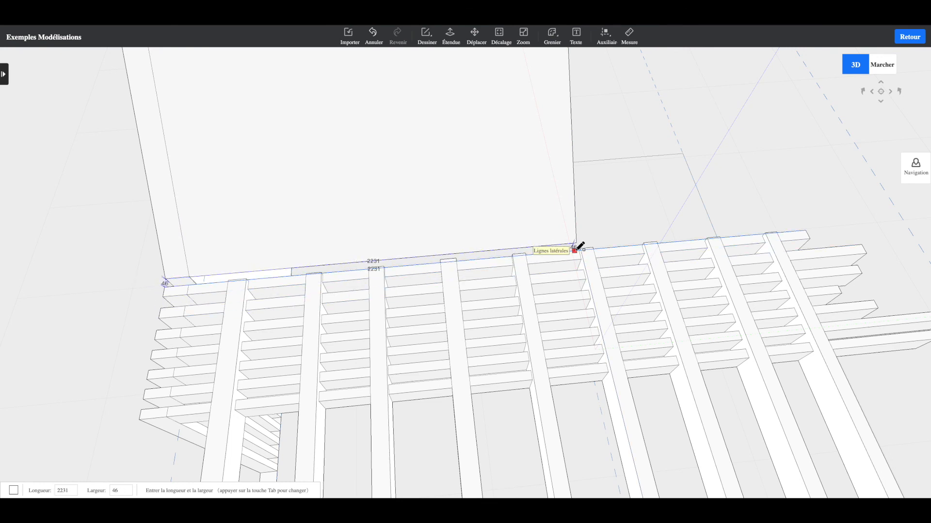
pyautogui.moveTo(580, 249); pyautogui.dragTo(640, 295, button='middle')
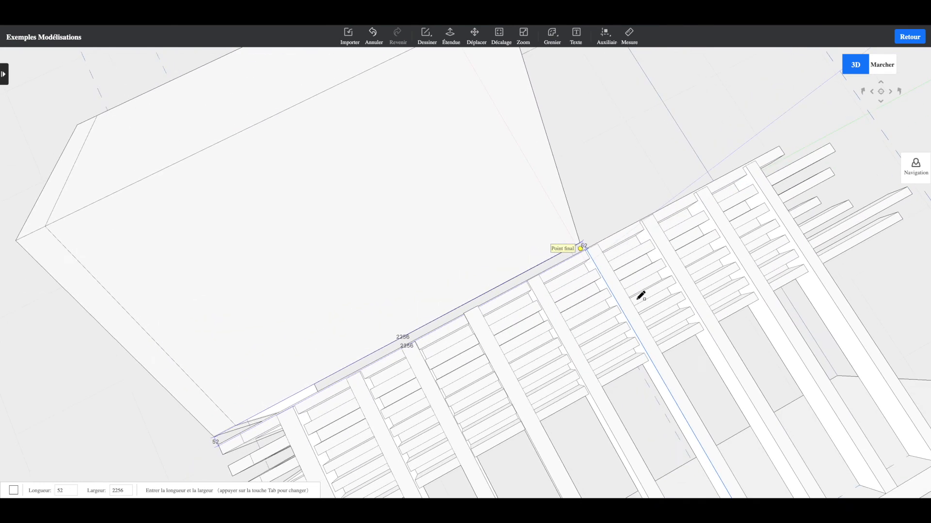
pyautogui.click(587, 248)
pyautogui.moveTo(590, 243); pyautogui.dragTo(339, 197, button='middle')
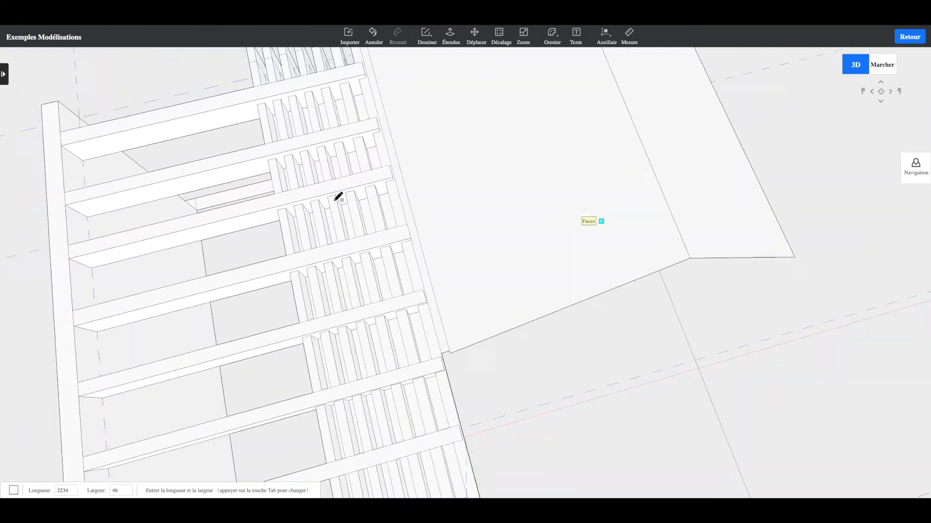
pyautogui.press('Escape')
# - Add guide lines up the roof slope, aligned with both sides of the first three lengthwise beams
pyautogui.moveTo(587, 325); pyautogui.dragTo(718, 264, button='middle')
pyautogui.moveTo(488, 253); pyautogui.dragTo(544, 243, button='middle')
pyautogui.moveTo(430, 141); pyautogui.dragTo(455, 190, button='middle')
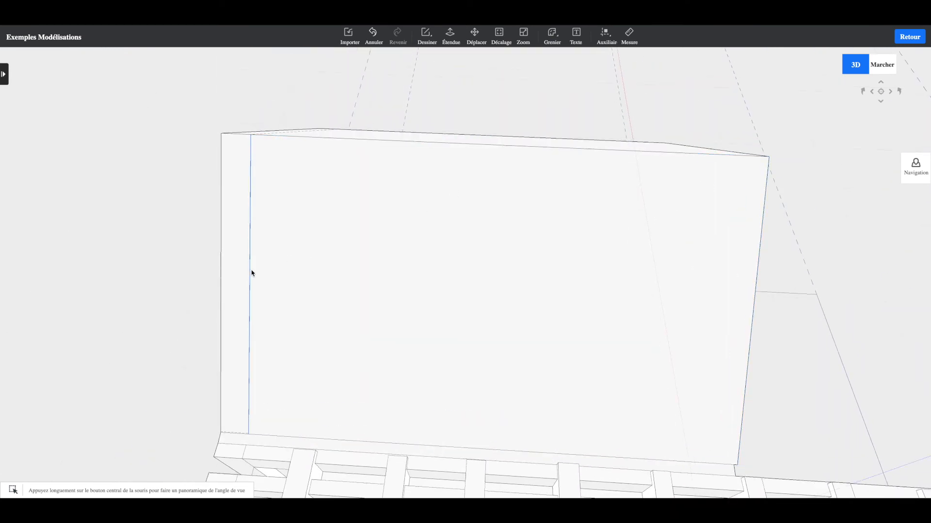
pyautogui.moveTo(126, 265); pyautogui.dragTo(182, 237, button='middle')
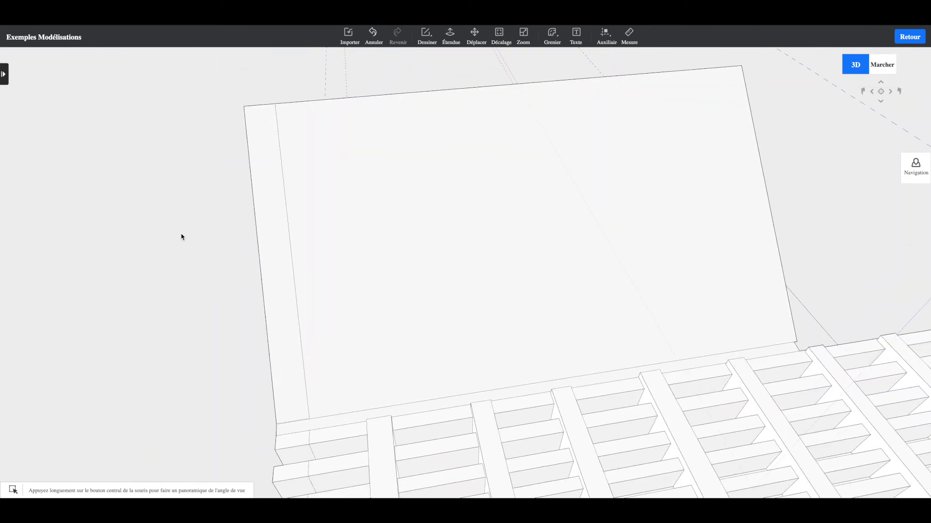
pyautogui.click(611, 40)
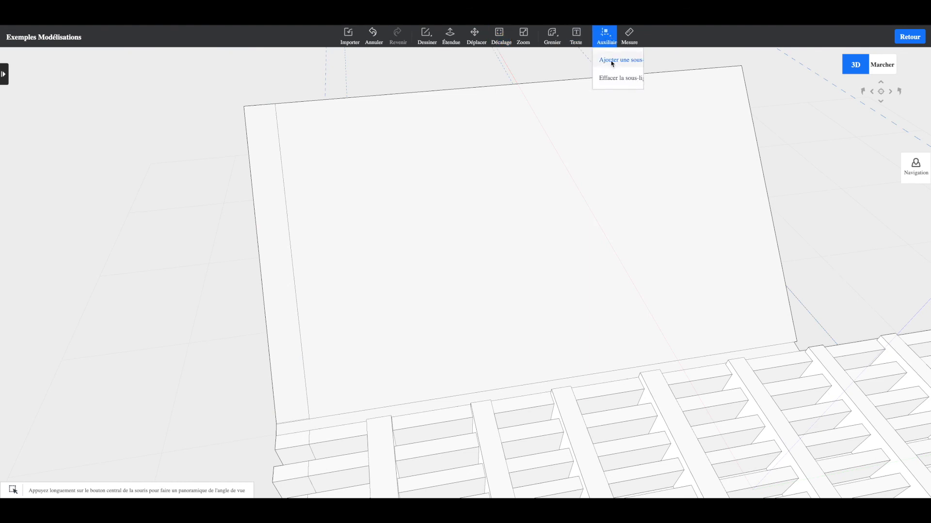
pyautogui.click(615, 57)
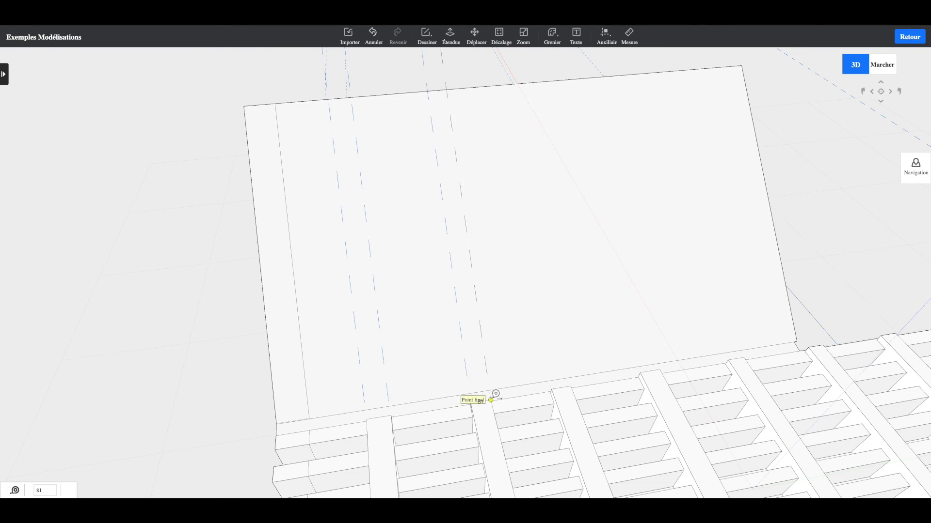
pyautogui.moveTo(549, 356); pyautogui.dragTo(601, 342, button='middle')
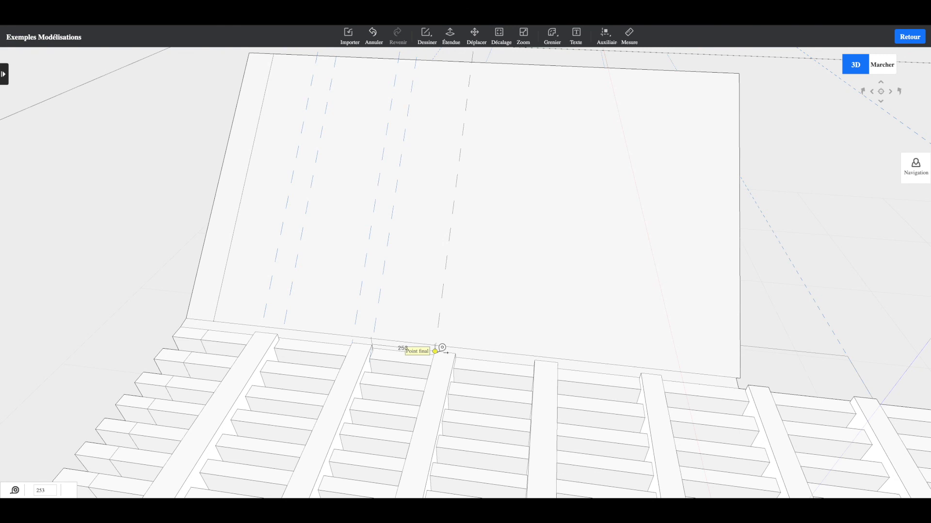
pyautogui.click(436, 351)
pyautogui.click(439, 320)
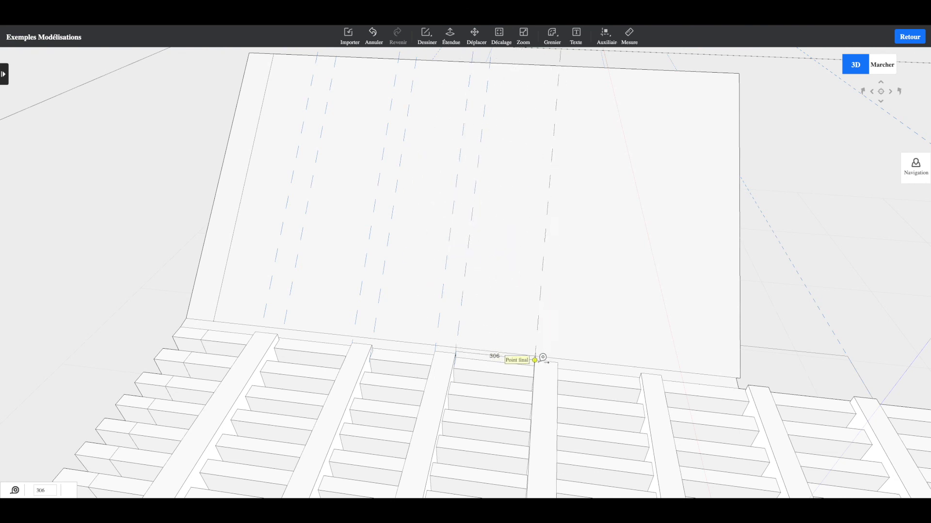
# - Add guide lines for both sides of the fourth and fifth beams and one side of the sixth beam
pyautogui.click(539, 318)
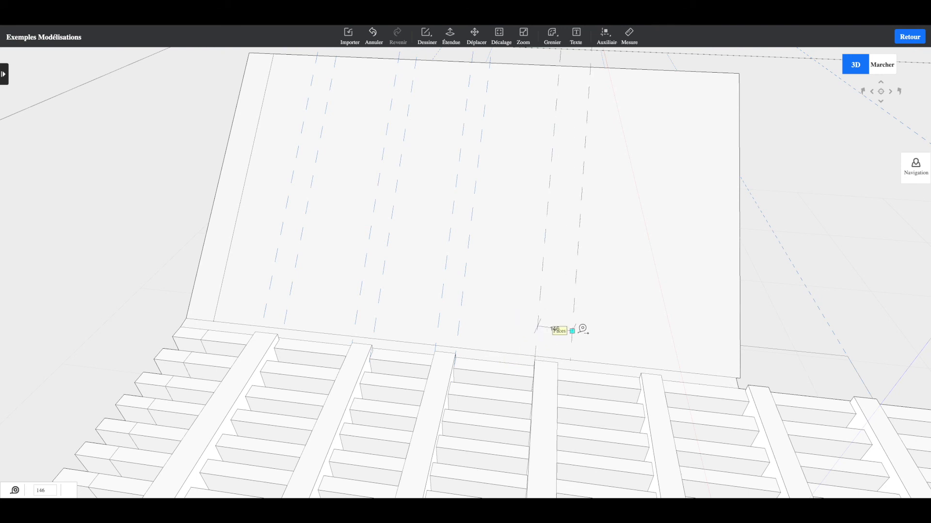
pyautogui.click(562, 301)
pyautogui.click(645, 331)
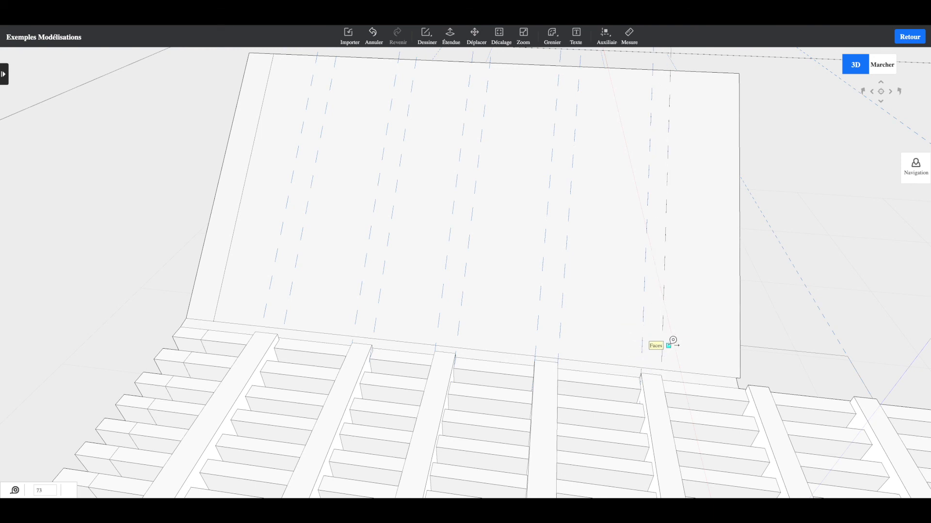
pyautogui.click(680, 321)
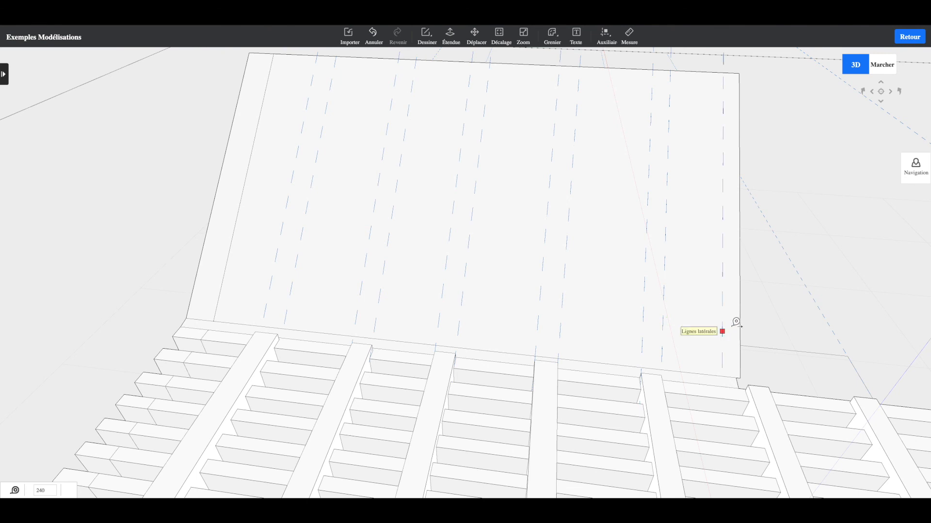
pyautogui.moveTo(799, 284); pyautogui.dragTo(726, 273, button='middle')
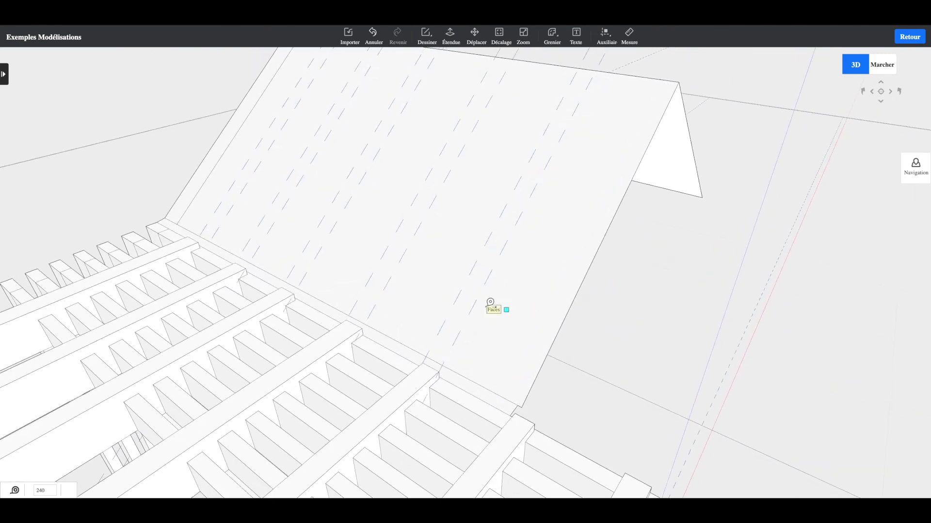
pyautogui.click(535, 425)
pyautogui.press('Escape')
# - Try to draw a full-height rectangle between the first pair of guide lines on the roof slope
pyautogui.moveTo(525, 357); pyautogui.dragTo(601, 369, button='middle')
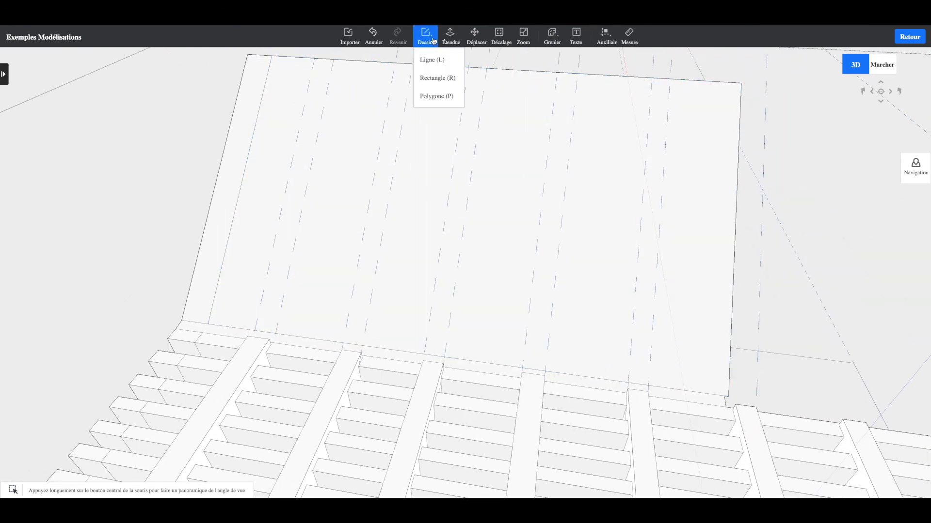
pyautogui.moveTo(433, 39)
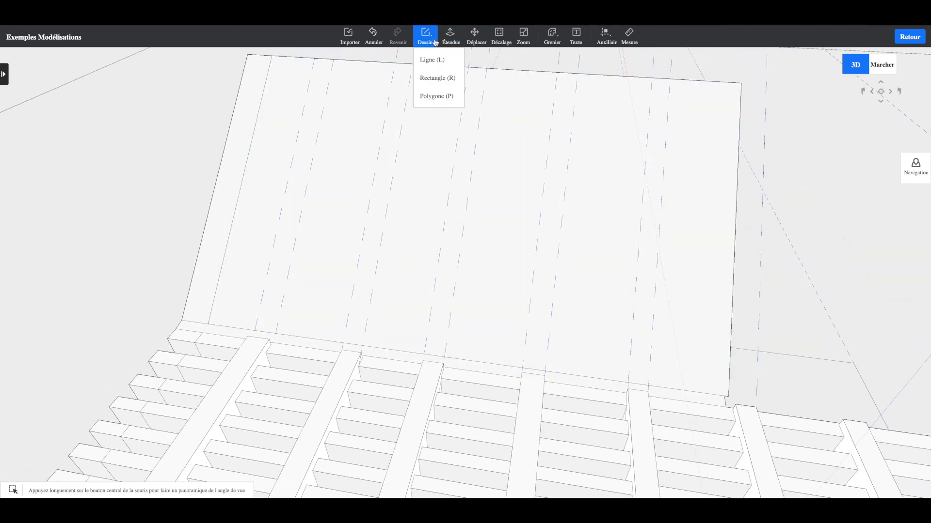
pyautogui.click(435, 76)
pyautogui.click(315, 59)
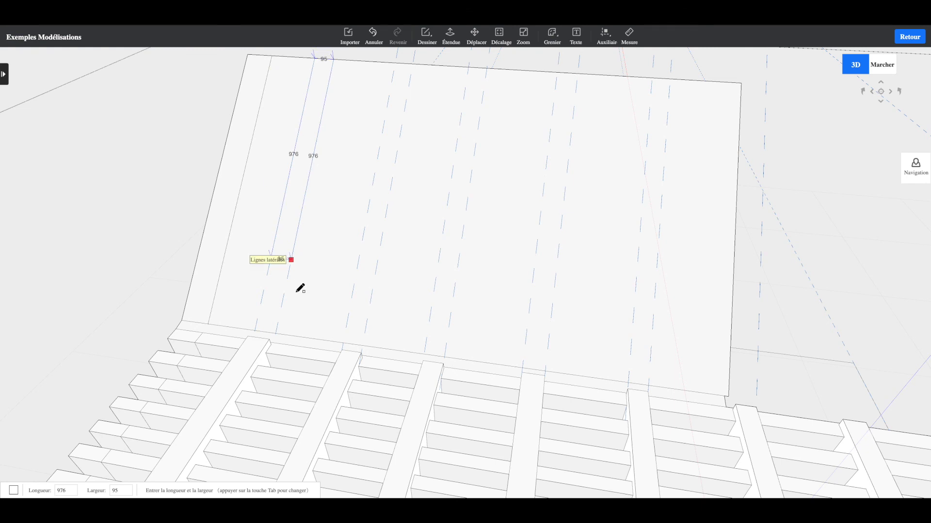
pyautogui.click(276, 333)
pyautogui.click(395, 65)
pyautogui.press('Escape')
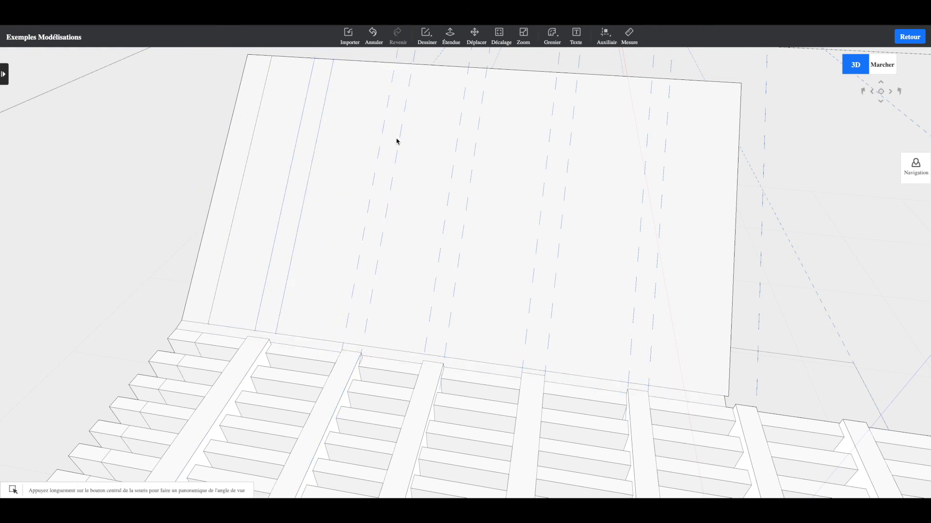
pyautogui.click(426, 34)
pyautogui.click(431, 58)
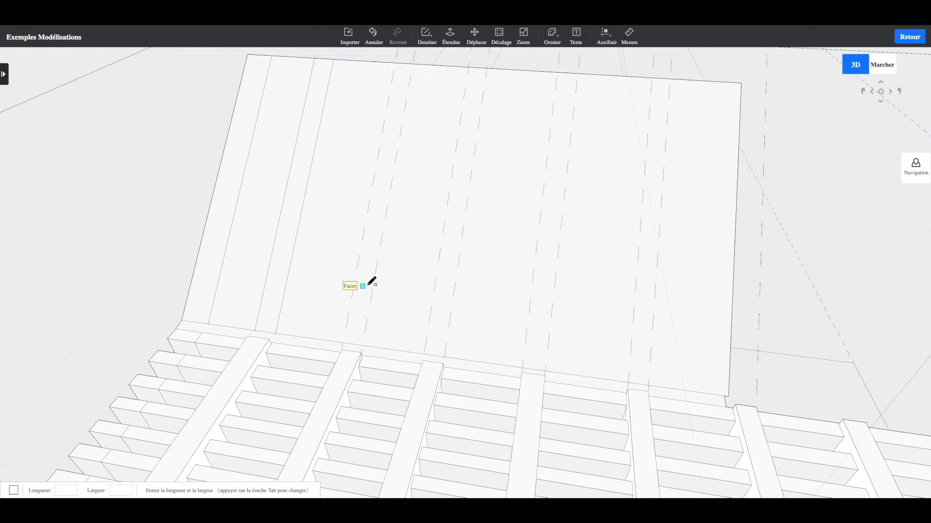
pyautogui.moveTo(364, 286); pyautogui.dragTo(398, 216, button='middle')
pyautogui.moveTo(405, 67); pyautogui.dragTo(424, 83, button='middle')
pyautogui.click(432, 86)
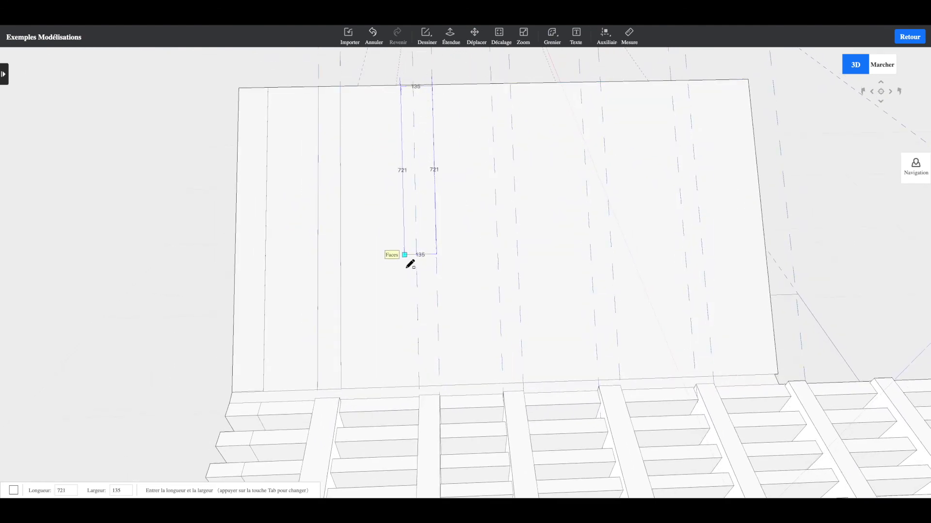
pyautogui.press('Escape')
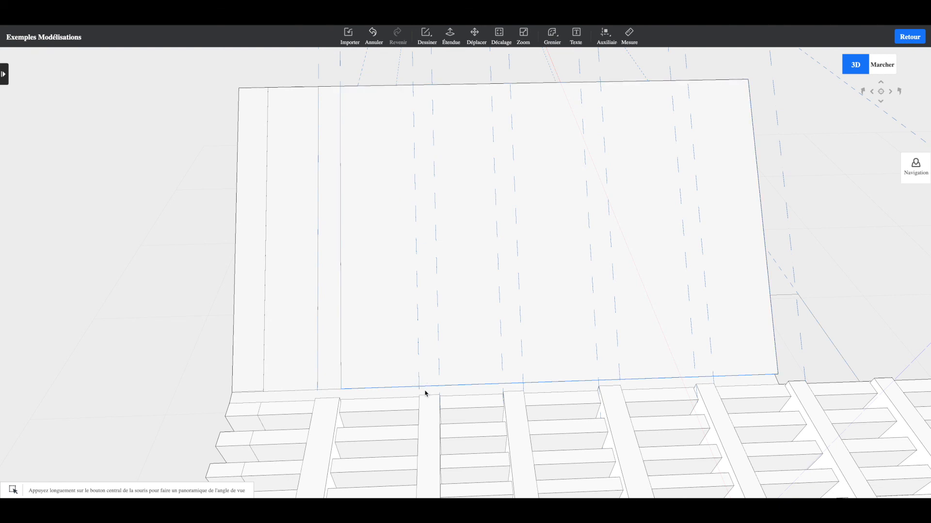
# - Try to draw a 1270 by 81 rectangle between the second pair of guide lines on the roof slope
pyautogui.click(449, 42)
pyautogui.click(435, 77)
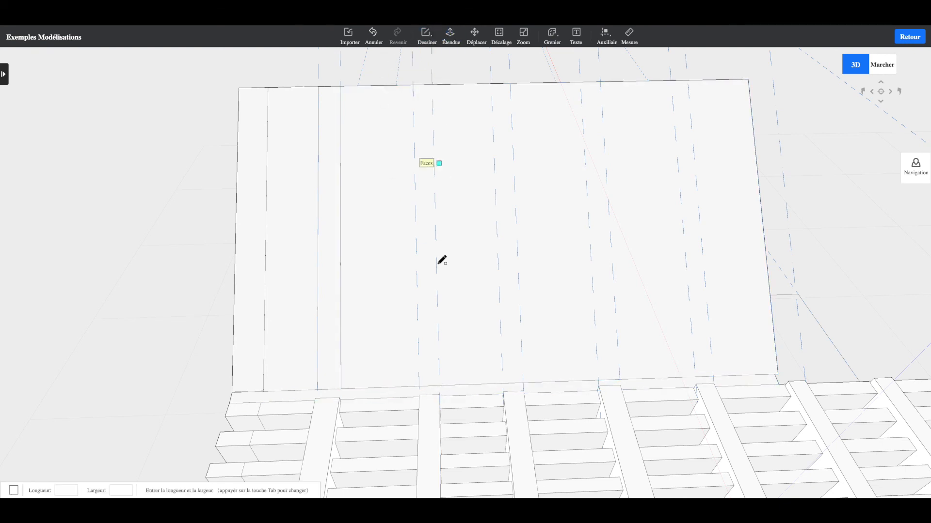
pyautogui.click(419, 387)
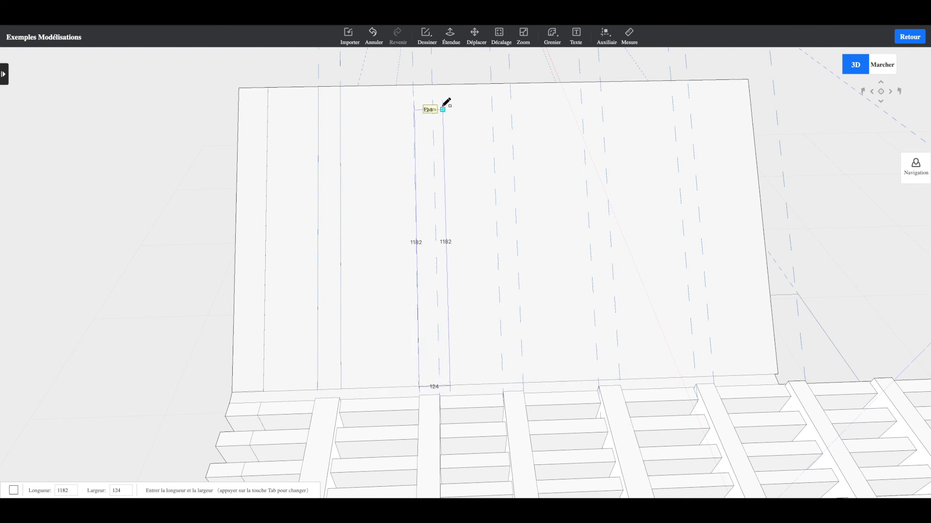
pyautogui.click(433, 84)
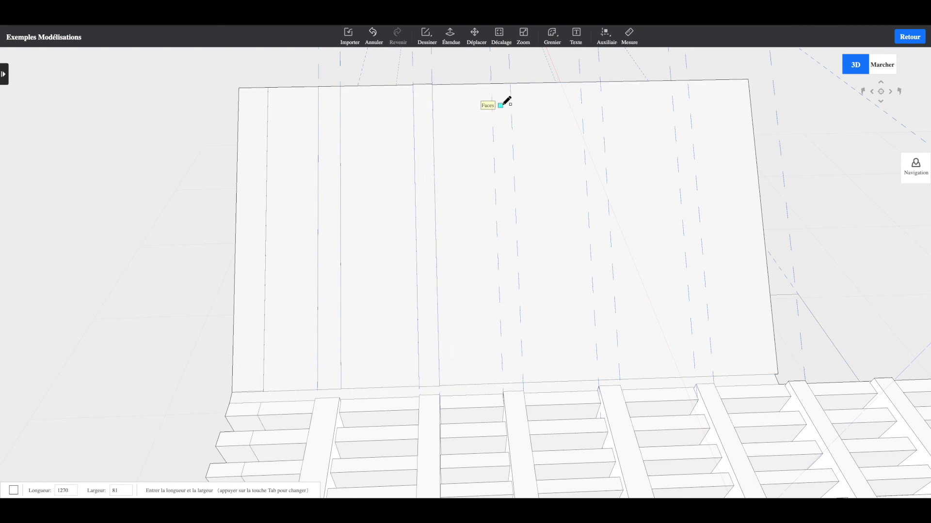
# - Try to outline the strip between the third pair of guide lines, undoing the 1268 by 102 rectangle and redrawing it
pyautogui.click(522, 383)
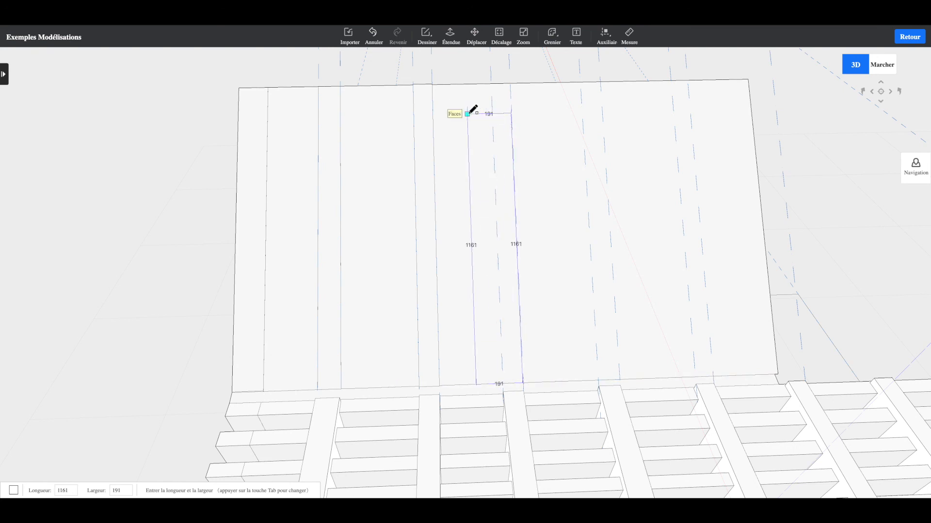
pyautogui.click(493, 83)
pyautogui.hotkey('ctrl', 'z')
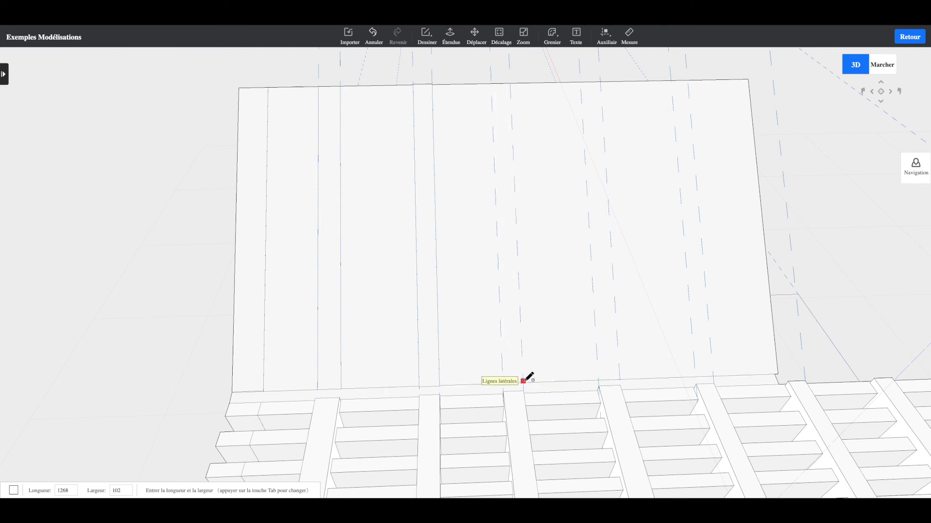
pyautogui.click(511, 83)
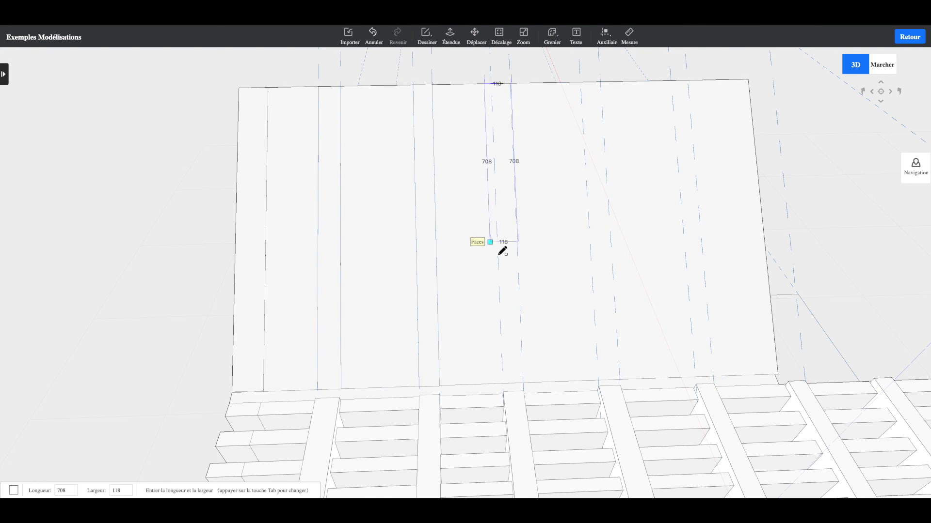
pyautogui.click(508, 379)
# - Undo the earlier strip outlines and draw a full-height rectangle between the first pair of guide lines on the roof slope
pyautogui.moveTo(540, 326); pyautogui.dragTo(487, 304, button='middle')
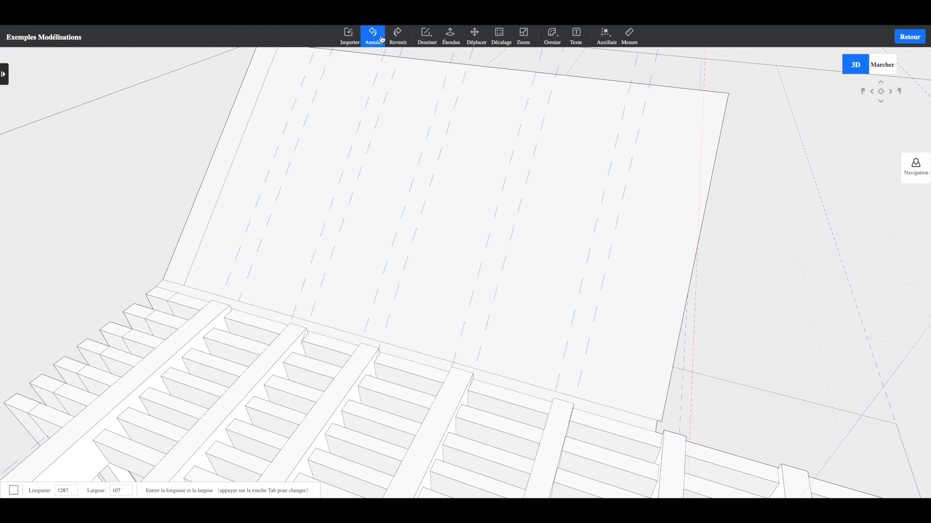
pyautogui.moveTo(352, 121); pyautogui.dragTo(400, 133, button='middle')
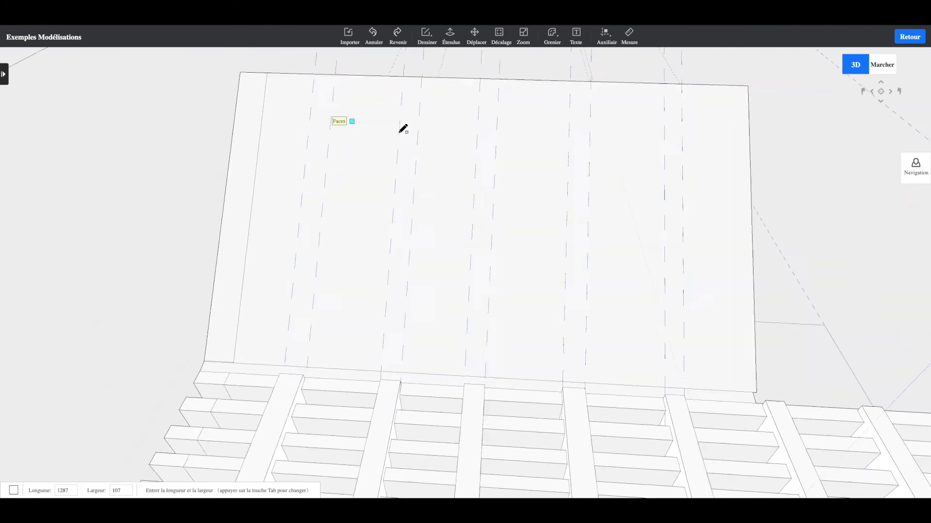
pyautogui.click(426, 36)
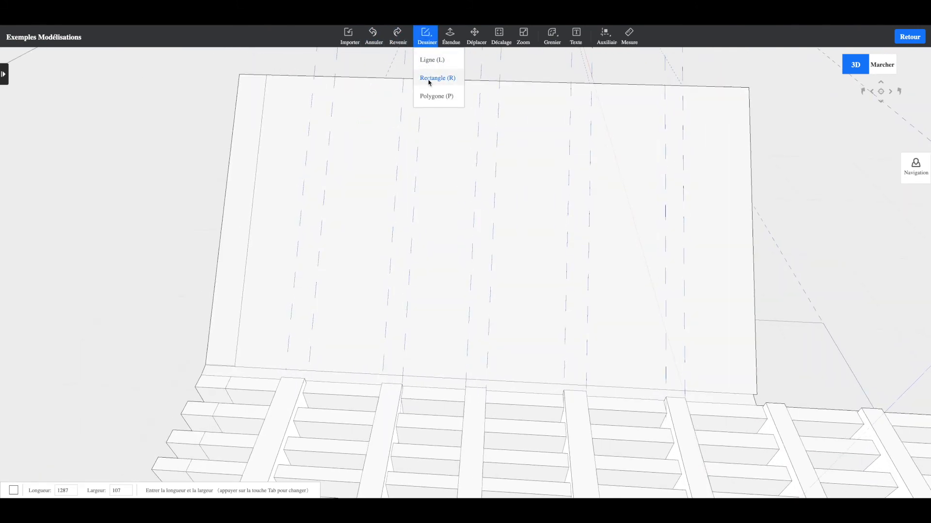
pyautogui.click(429, 82)
pyautogui.click(314, 76)
pyautogui.click(311, 363)
pyautogui.press('Escape')
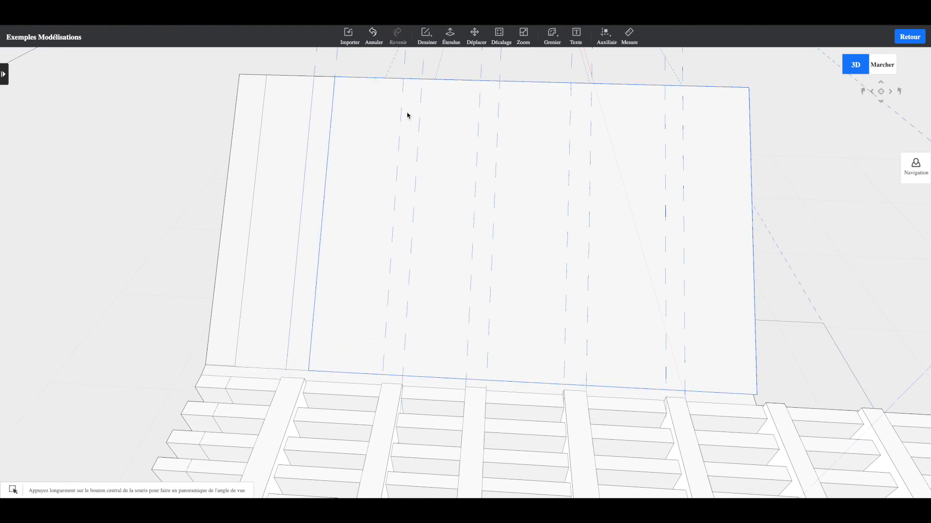
pyautogui.click(426, 36)
pyautogui.click(426, 78)
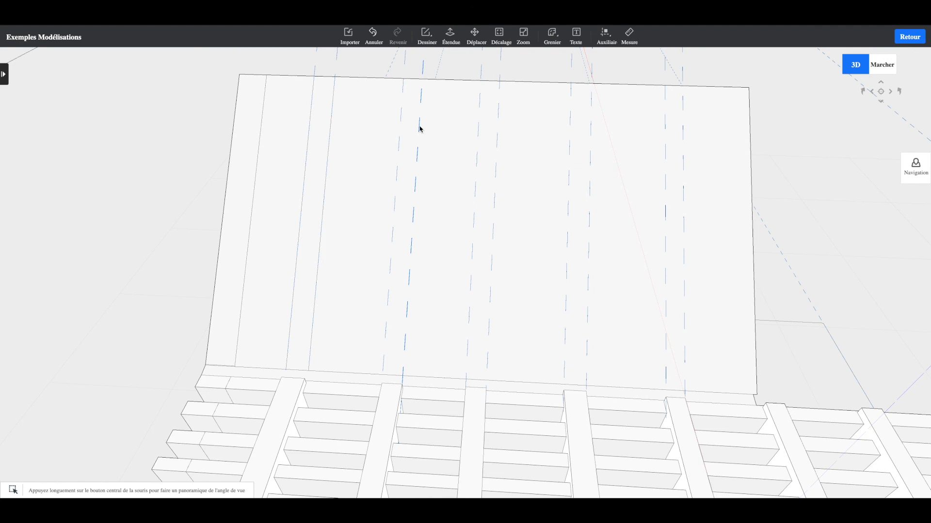
pyautogui.click(426, 36)
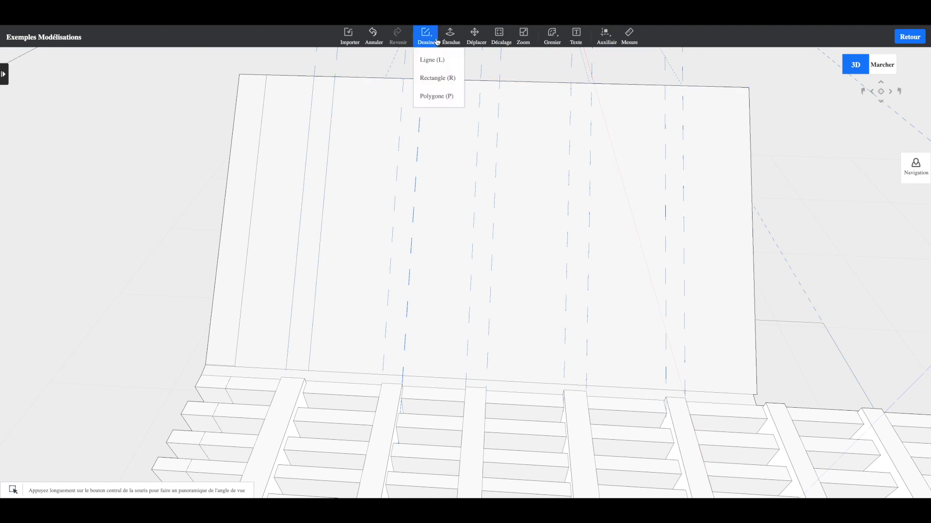
pyautogui.click(441, 76)
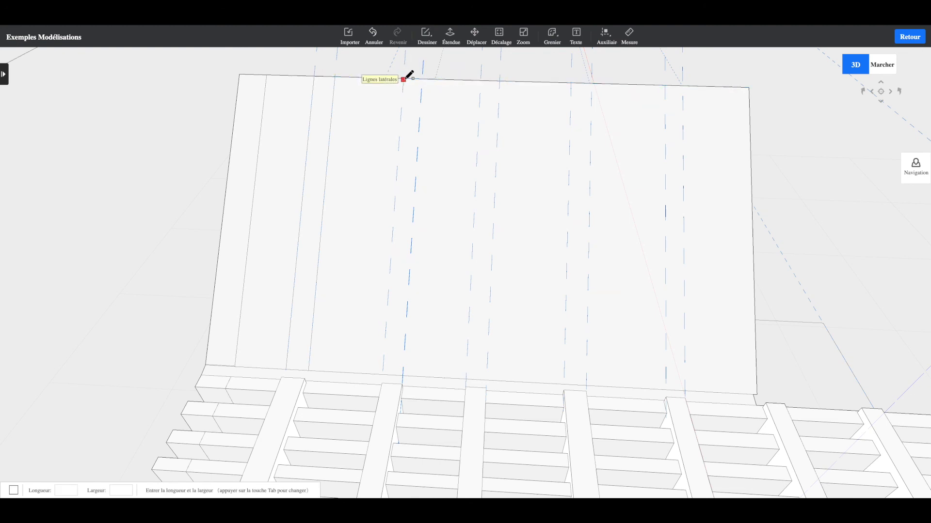
pyautogui.click(422, 37)
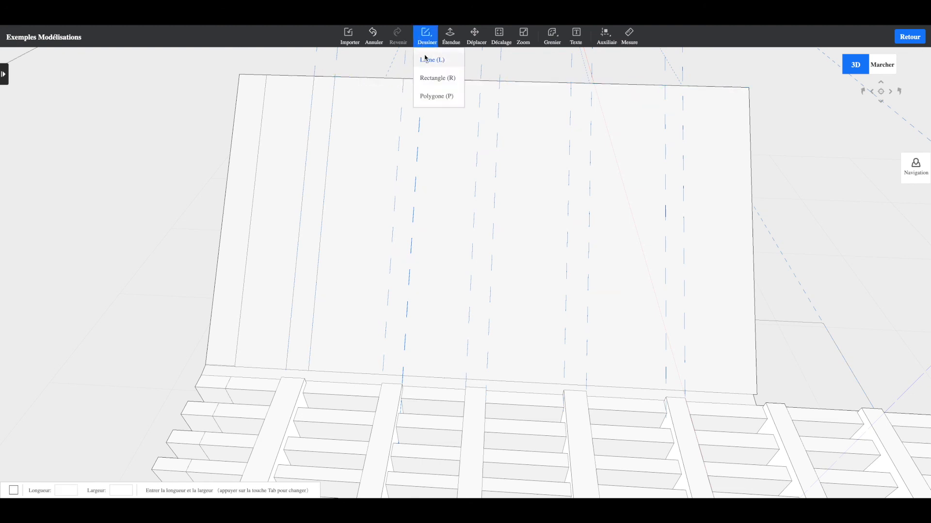
pyautogui.click(429, 59)
pyautogui.click(380, 77)
pyautogui.click(749, 88)
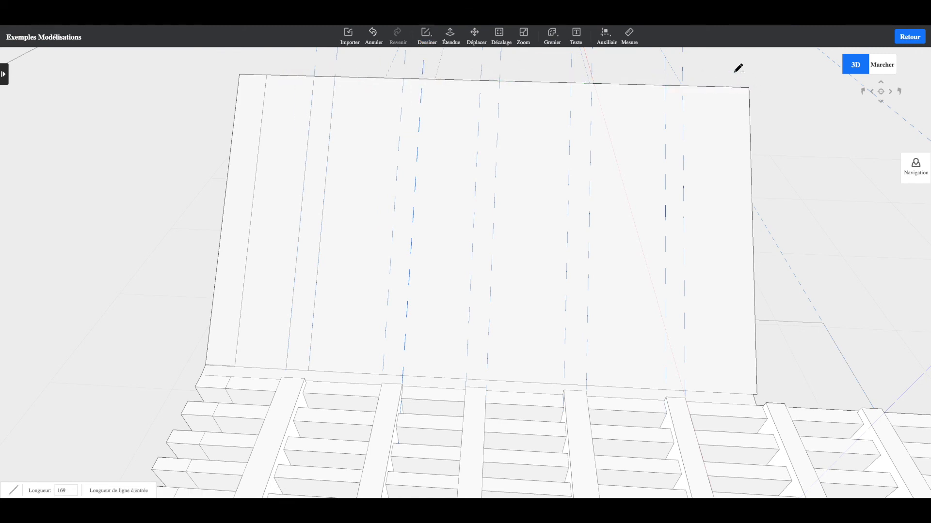
pyautogui.click(426, 35)
pyautogui.click(424, 78)
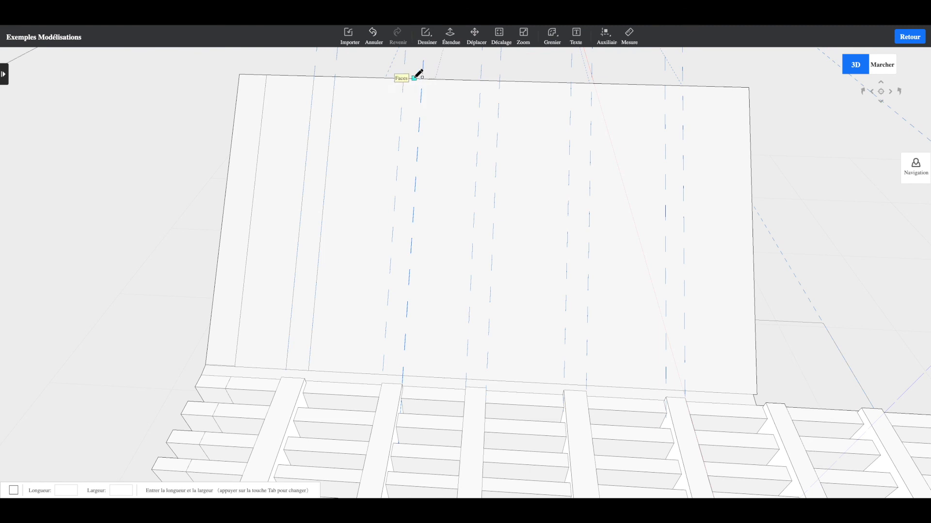
# - Erase all guide lines and add new pairs for the next two beams, about 321 and 260 from the strip or pair before them
pyautogui.moveTo(459, 98)
pyautogui.mouseDown(button='middle')
pyautogui.moveTo(405, 95)
pyautogui.moveTo(472, 92)
pyautogui.mouseUp(button='middle')
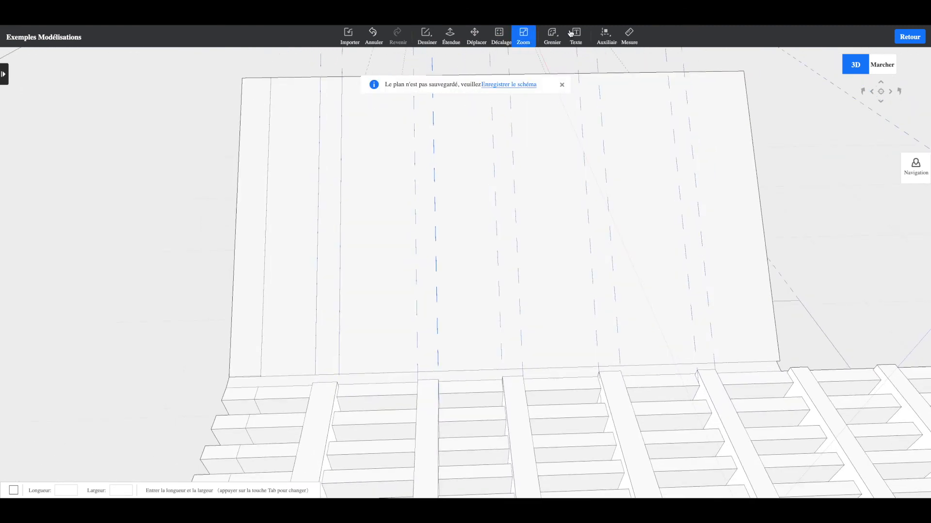
pyautogui.moveTo(612, 41)
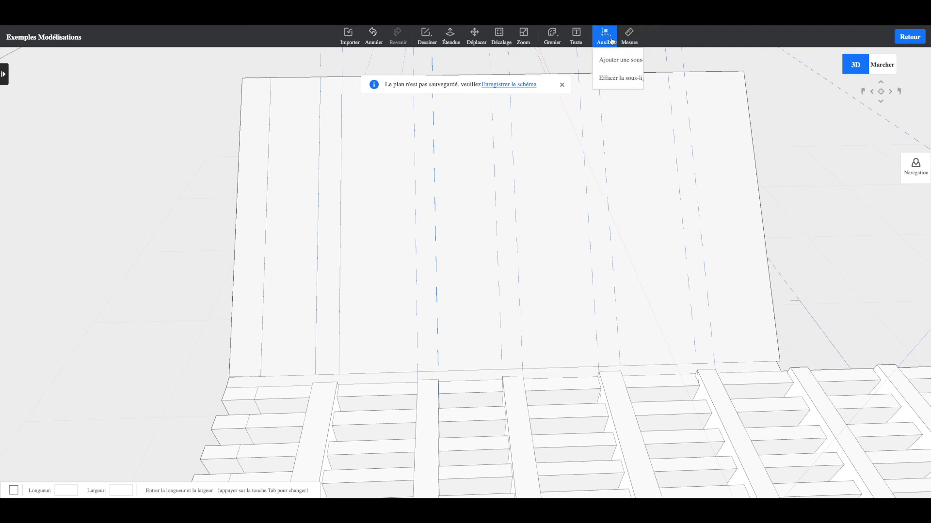
pyautogui.click(614, 76)
pyautogui.moveTo(605, 39)
pyautogui.click(618, 59)
pyautogui.click(342, 103)
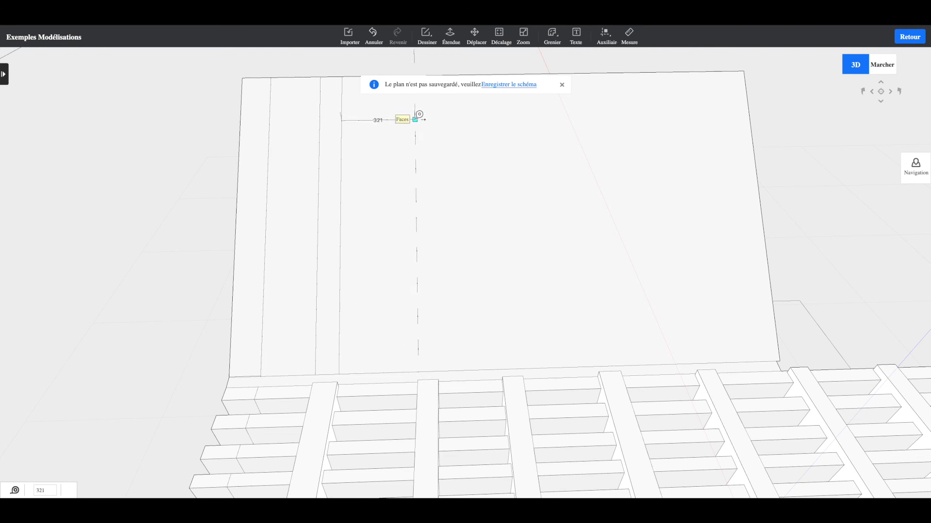
pyautogui.click(416, 109)
pyautogui.click(437, 113)
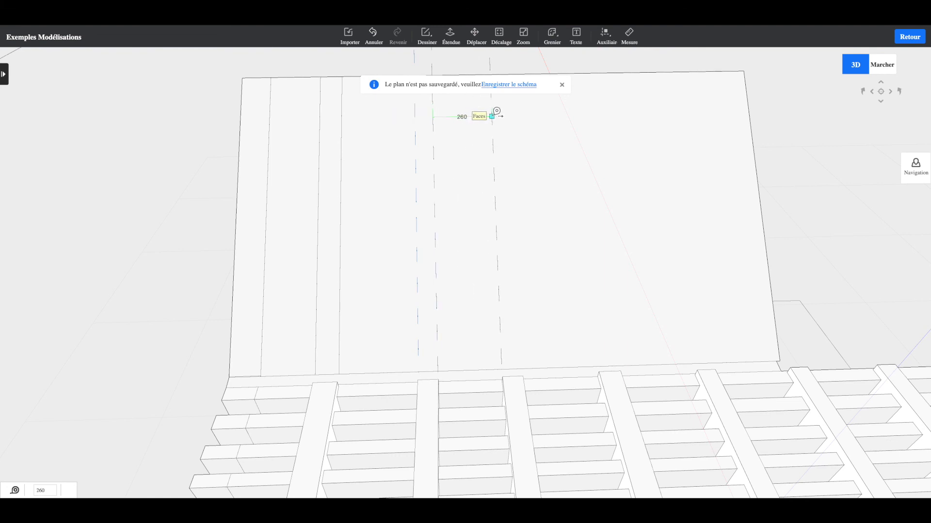
pyautogui.click(493, 115)
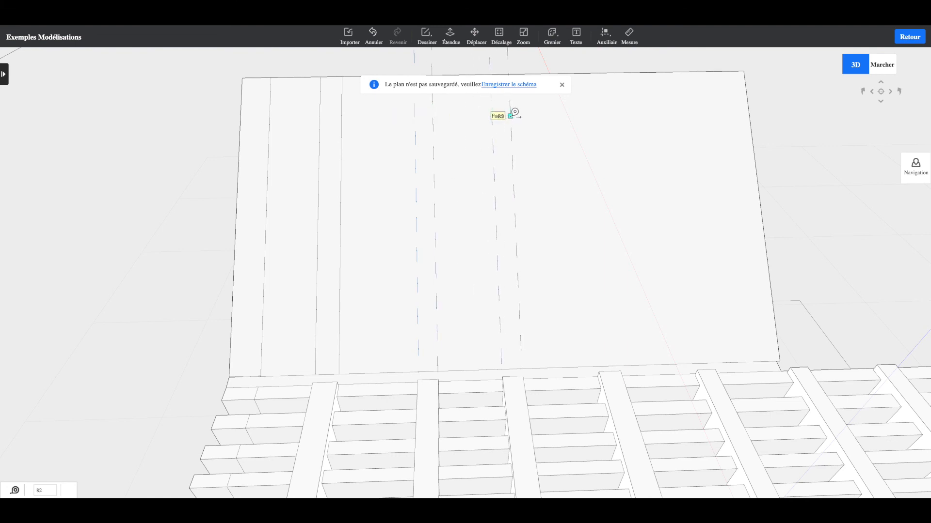
# - Add guide line pairs for the fourth and fifth strips on the roof slope, the fourth about 300 from the third pair
pyautogui.moveTo(531, 112); pyautogui.dragTo(500, 110, button='middle')
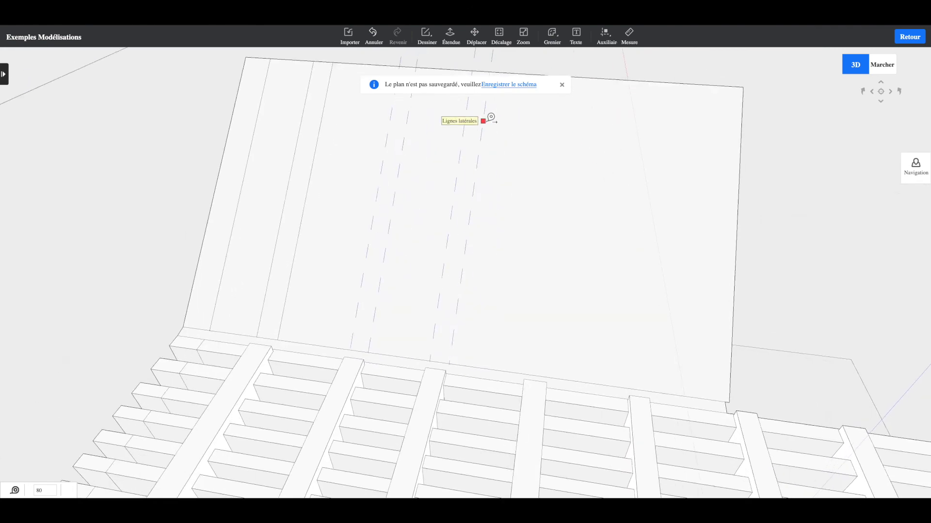
pyautogui.click(493, 126)
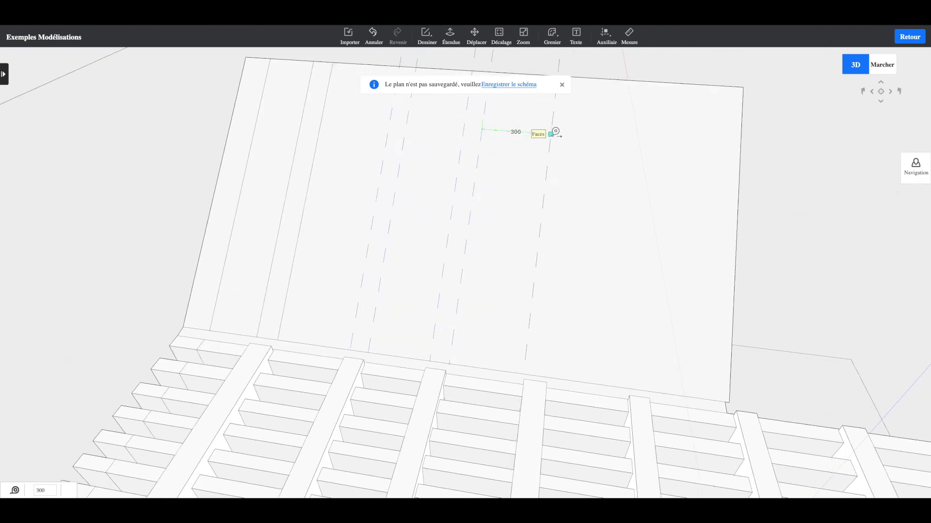
pyautogui.click(556, 134)
pyautogui.click(572, 137)
pyautogui.moveTo(649, 135); pyautogui.dragTo(639, 131, button='middle')
pyautogui.click(627, 121)
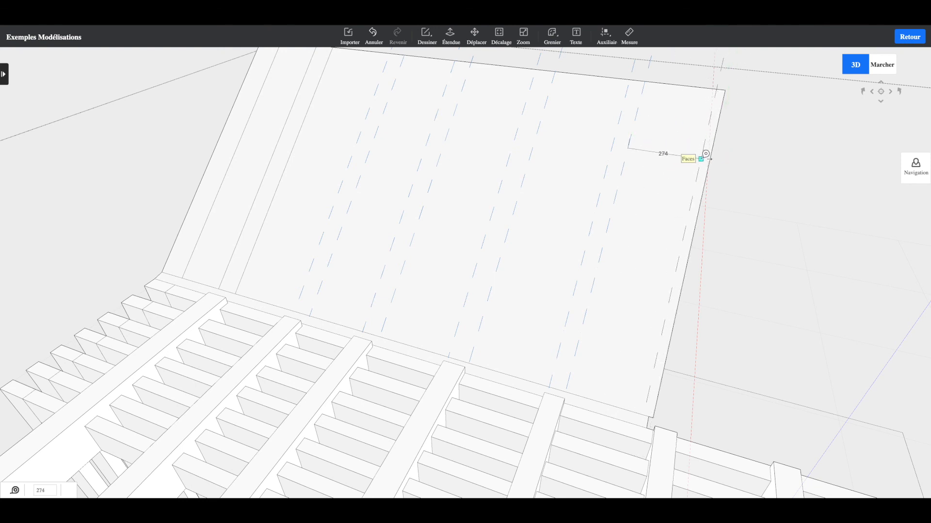
pyautogui.press('Escape')
# - Draw full-height rectangles between the second and third guide line pairs, about 1298 by 78 and 1298 by 80
pyautogui.moveTo(433, 170); pyautogui.dragTo(478, 189, button='right')
pyautogui.click(427, 38)
pyautogui.click(429, 76)
pyautogui.click(407, 93)
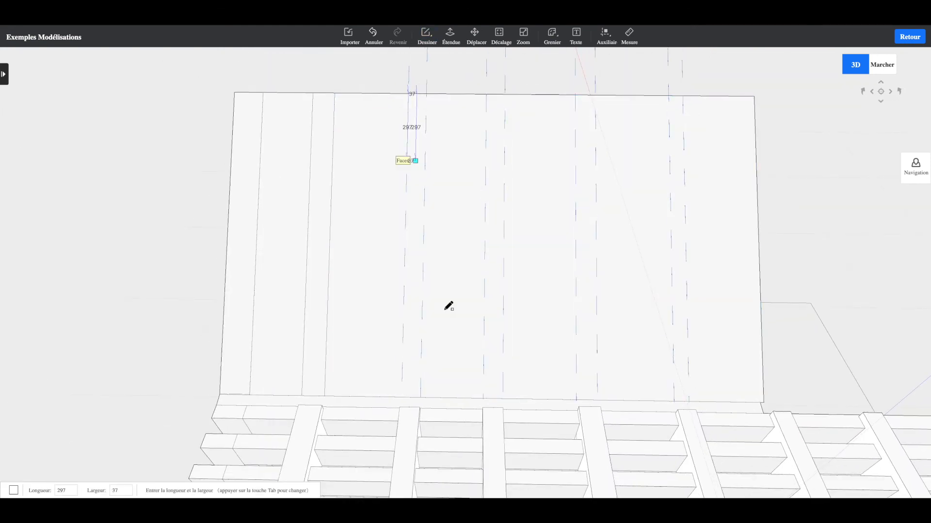
pyautogui.click(422, 398)
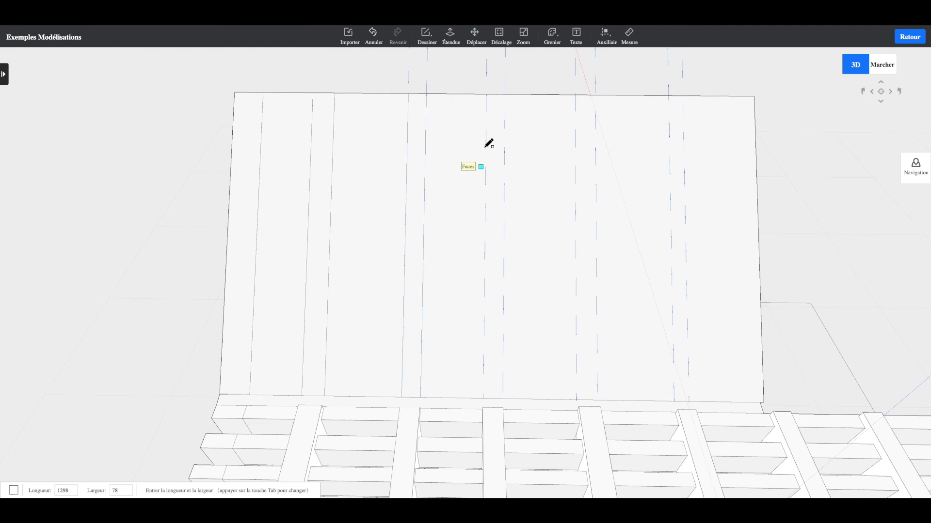
pyautogui.click(486, 95)
pyautogui.click(504, 398)
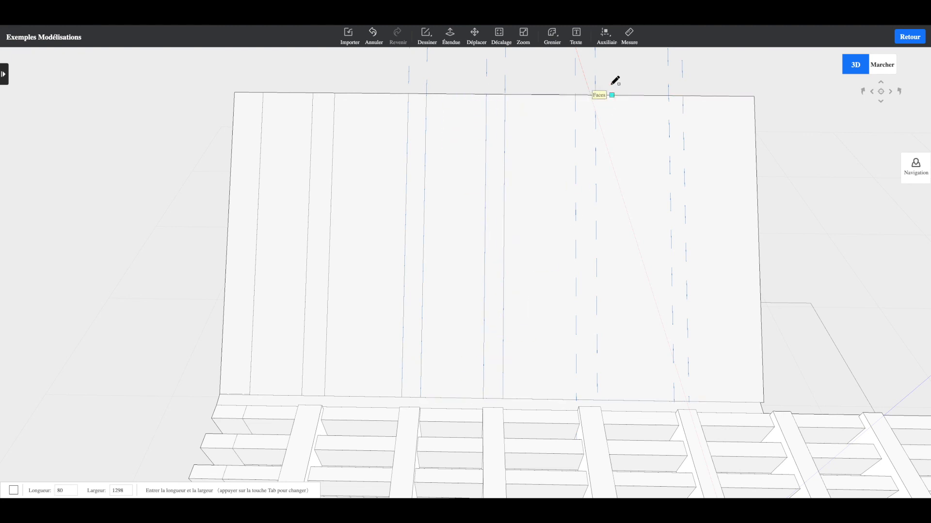
# - Draw full-height rectangles between the fourth and fifth guide line pairs, the fifth about 61 wide
pyautogui.click(575, 95)
pyautogui.click(597, 399)
pyautogui.click(669, 96)
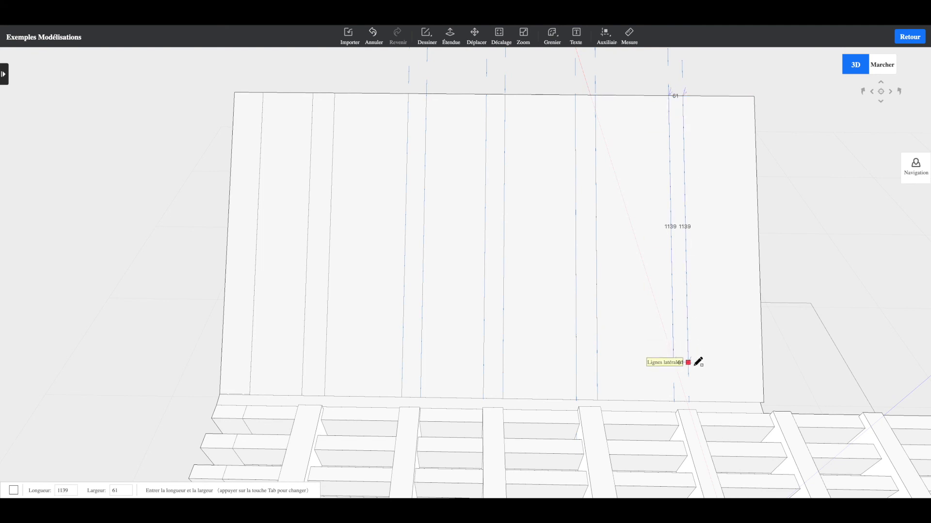
pyautogui.click(688, 401)
pyautogui.press('Escape')
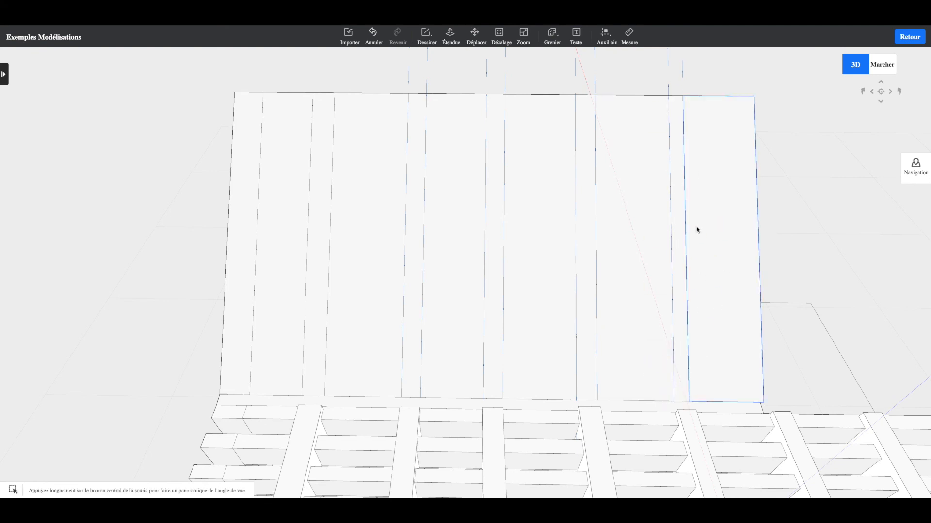
# - Delete the roof face between the edge strip and the first beam strip
pyautogui.click(289, 191)
pyautogui.click(330, 211)
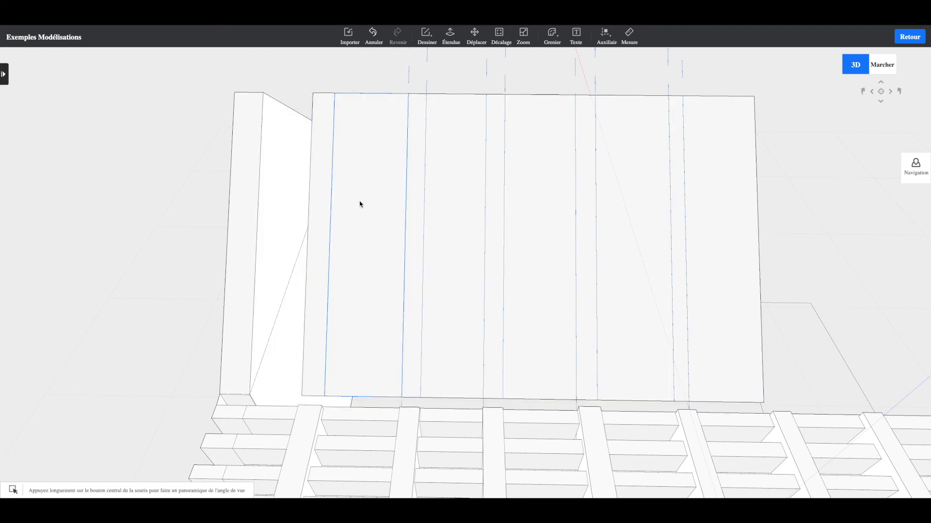
pyautogui.moveTo(360, 204); pyautogui.dragTo(305, 271, button='middle')
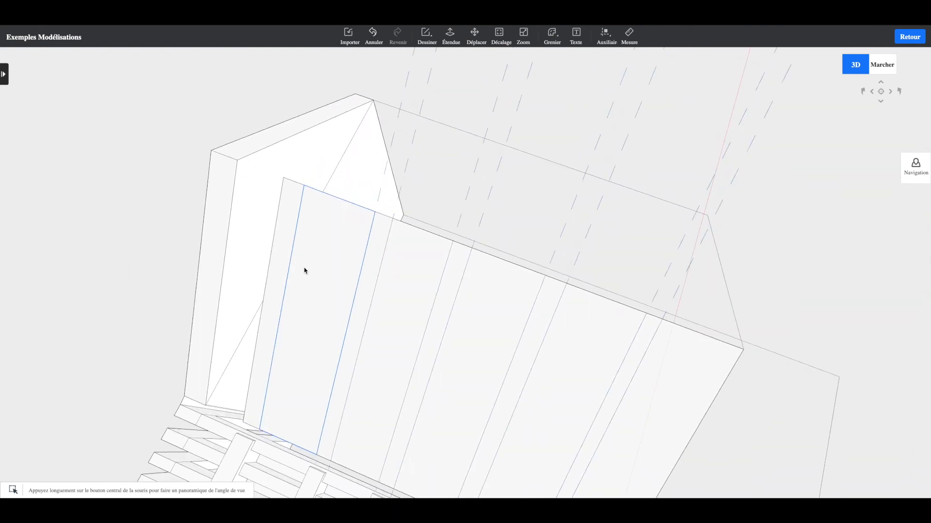
# - Add guide lines on the opposite roof slope for the first three strips, parallel to the edge strip and starting about 218 from it
pyautogui.moveTo(304, 270); pyautogui.dragTo(416, 225, button='middle')
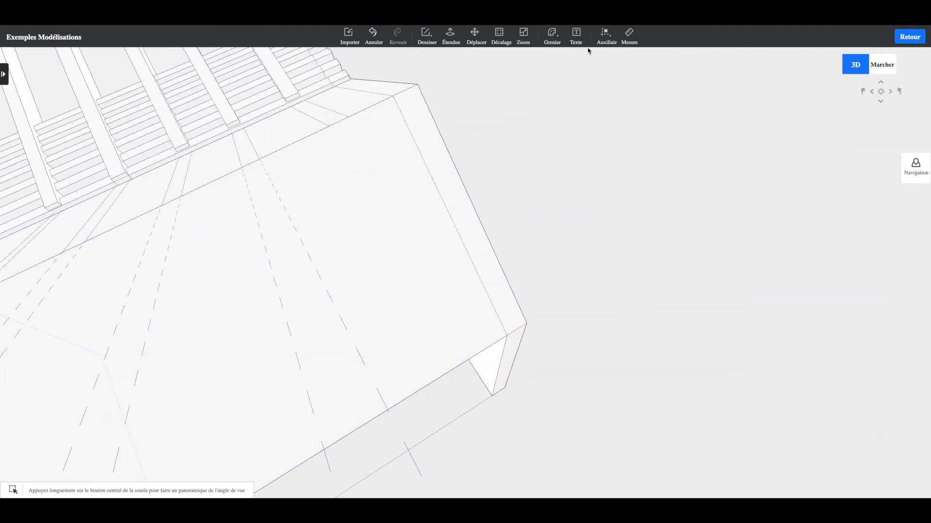
pyautogui.click(601, 40)
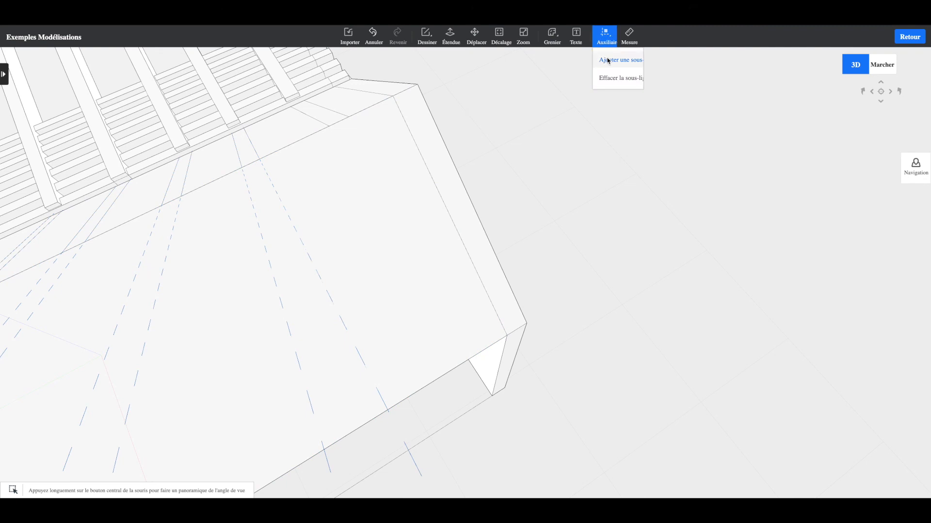
pyautogui.click(609, 60)
pyautogui.click(421, 155)
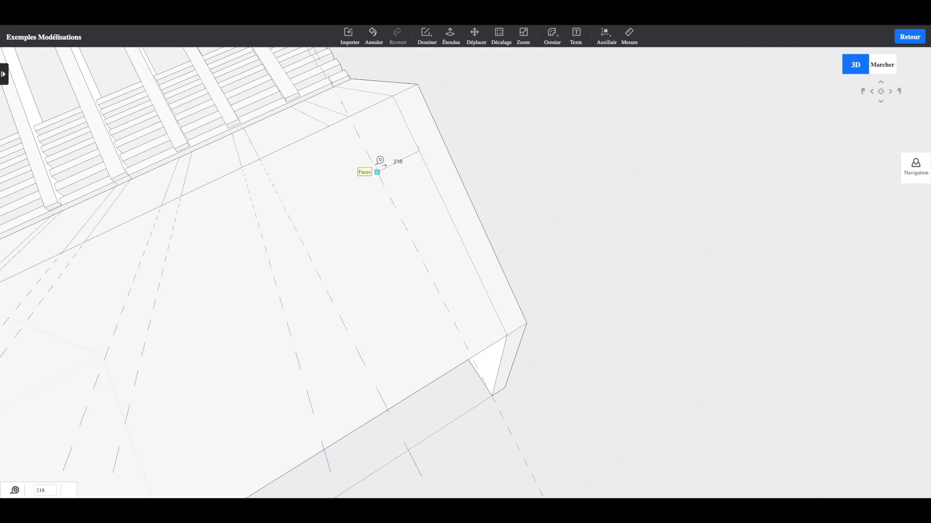
pyautogui.click(355, 116)
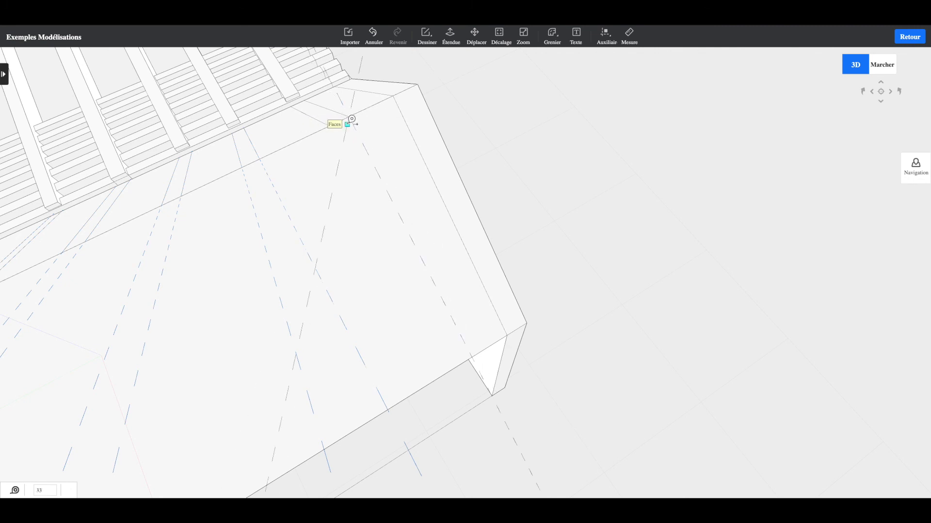
pyautogui.click(605, 34)
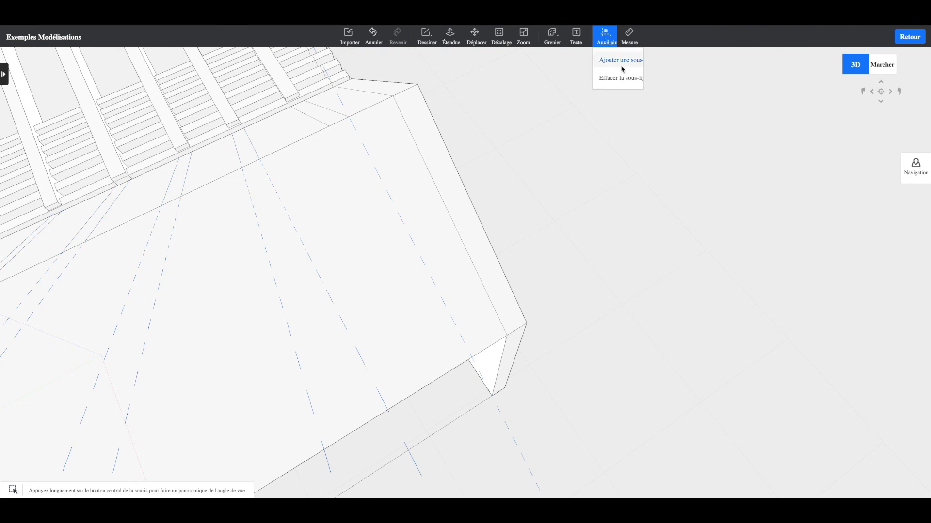
pyautogui.click(625, 60)
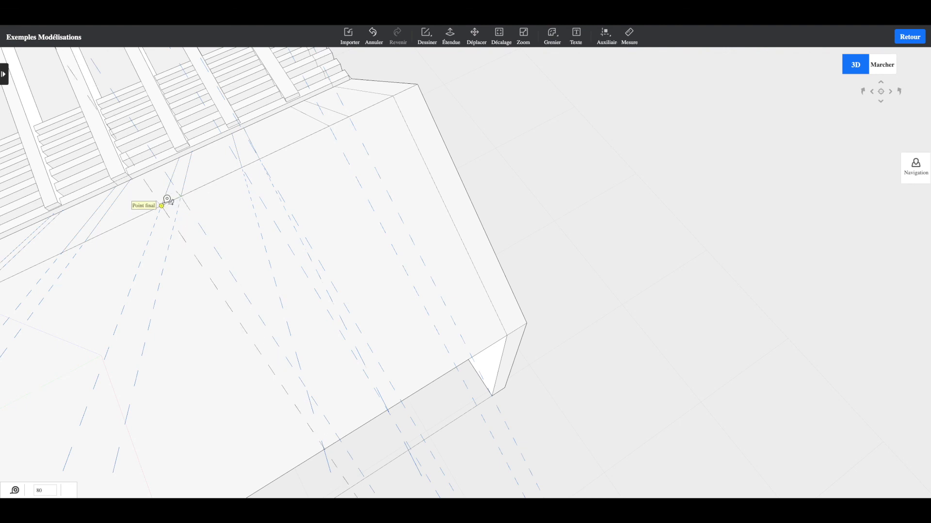
# - Add the guide line pairs for the fourth and fifth strips on the opposite roof slope, the fifth pair about 61 apart
pyautogui.moveTo(204, 224); pyautogui.dragTo(254, 196, button='right')
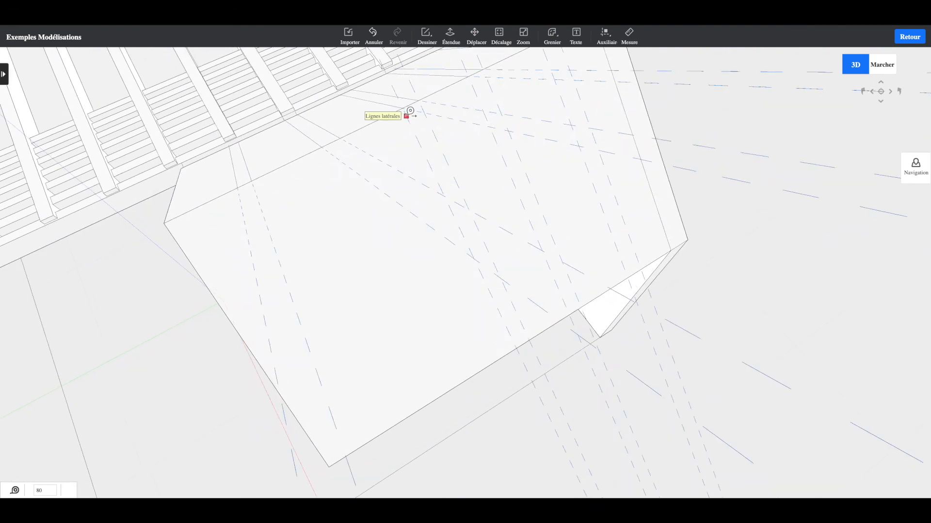
pyautogui.click(346, 136)
pyautogui.moveTo(352, 140); pyautogui.dragTo(319, 164, button='middle')
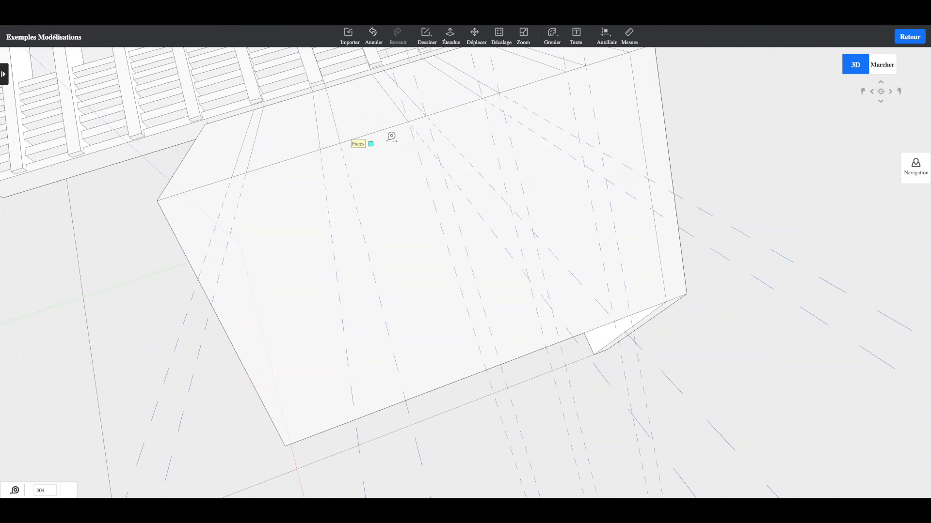
pyautogui.click(417, 130)
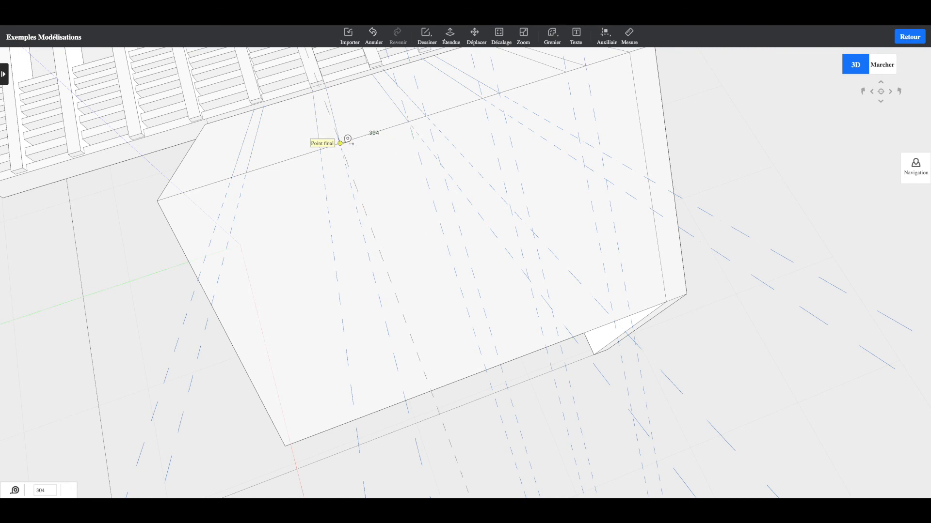
pyautogui.click(345, 155)
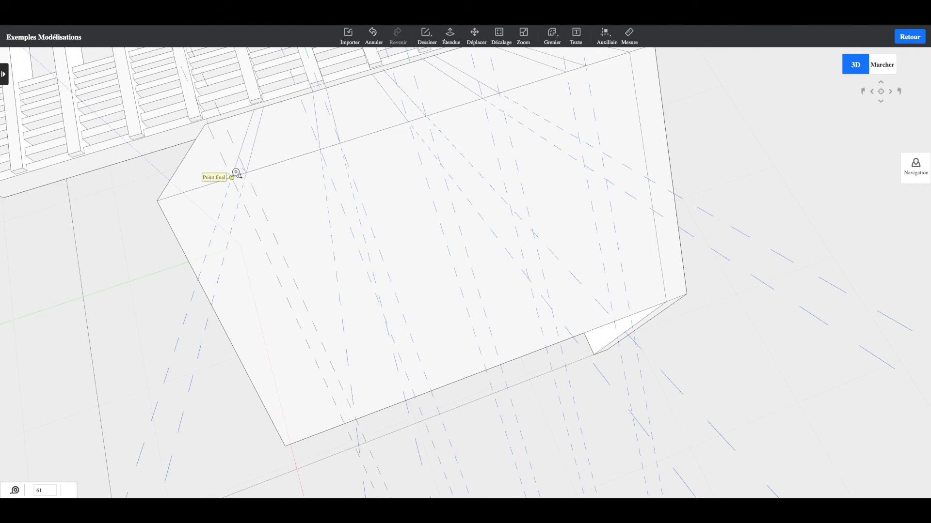
# - Draw full-height rectangles between all five guide line pairs, about 1298 by 61 for the fifth and 1298 by 86 for the fourth
pyautogui.click(426, 35)
pyautogui.click(437, 76)
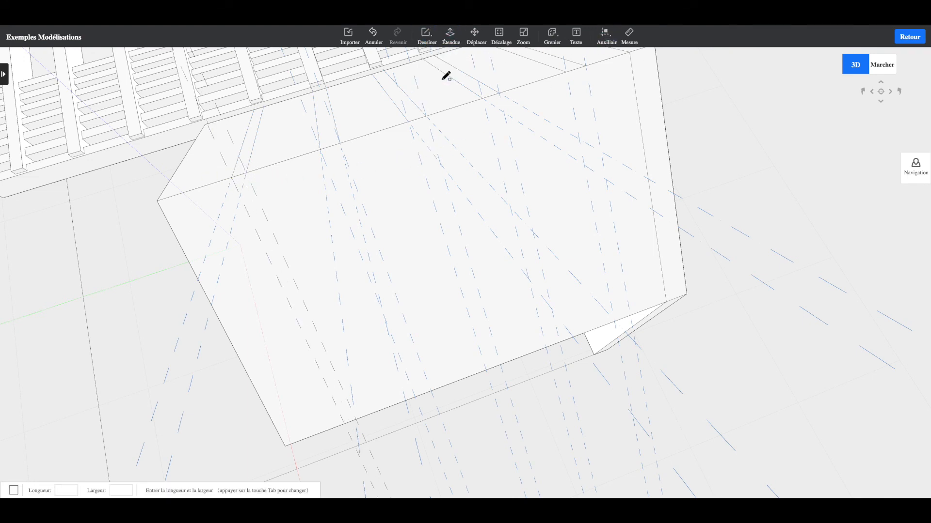
pyautogui.click(232, 177)
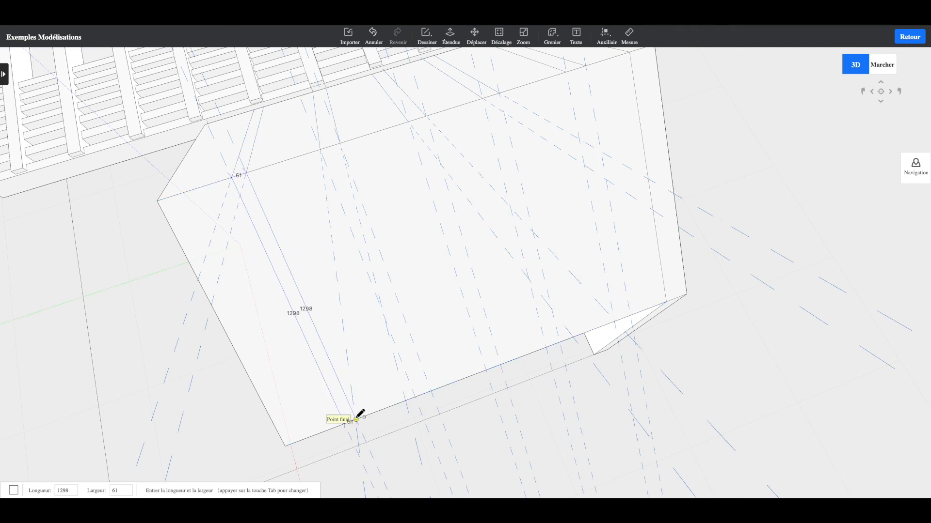
pyautogui.click(320, 149)
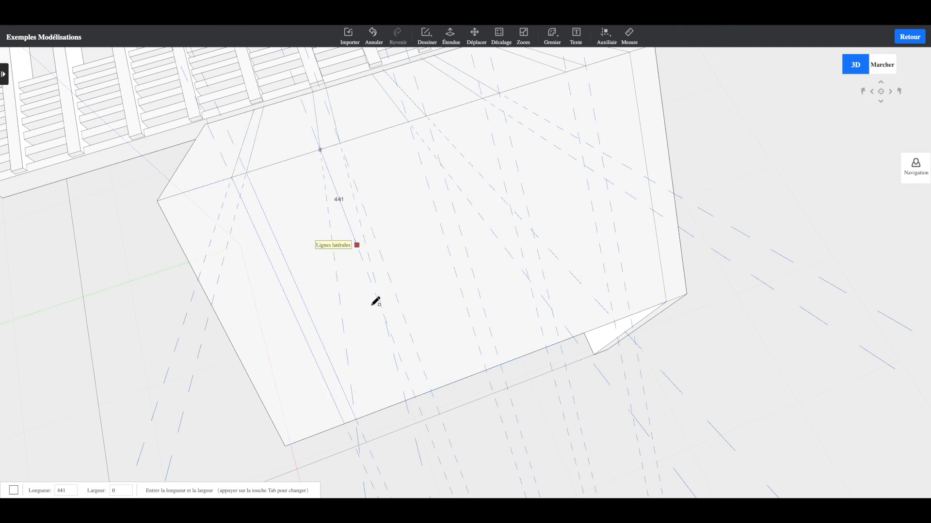
pyautogui.click(431, 391)
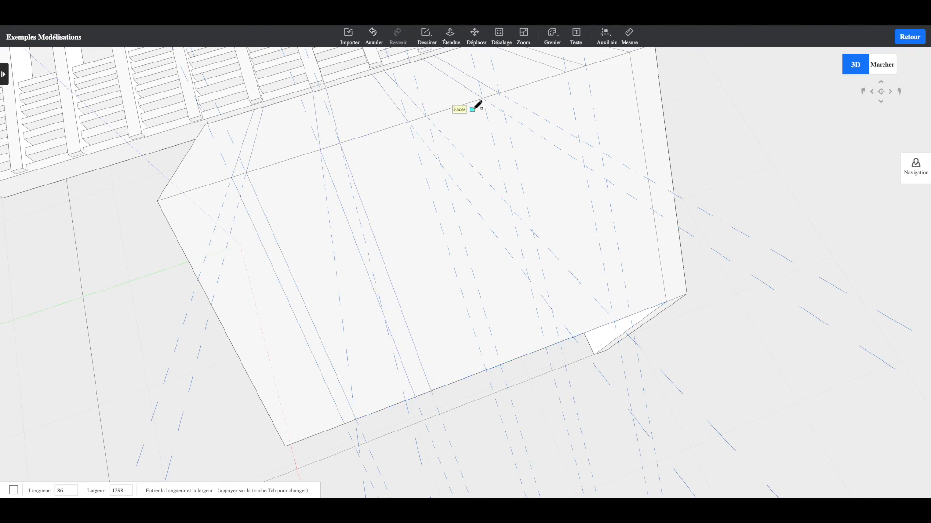
pyautogui.click(410, 121)
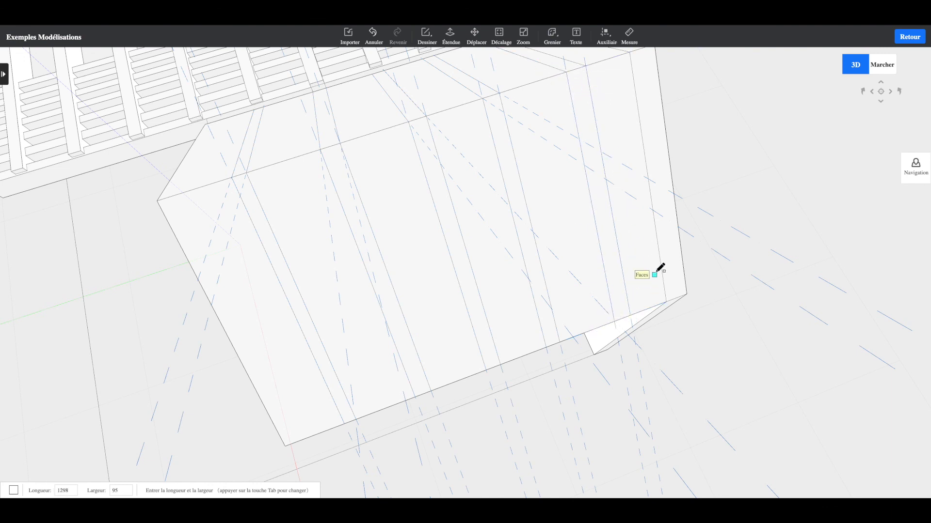
# - Delete the faces between the edge strip and the first beam strip on both roof slopes
pyautogui.press('Escape')
pyautogui.click(627, 137)
pyautogui.click(669, 158)
pyautogui.moveTo(635, 125); pyautogui.dragTo(575, 191, button='middle')
pyautogui.click(653, 205)
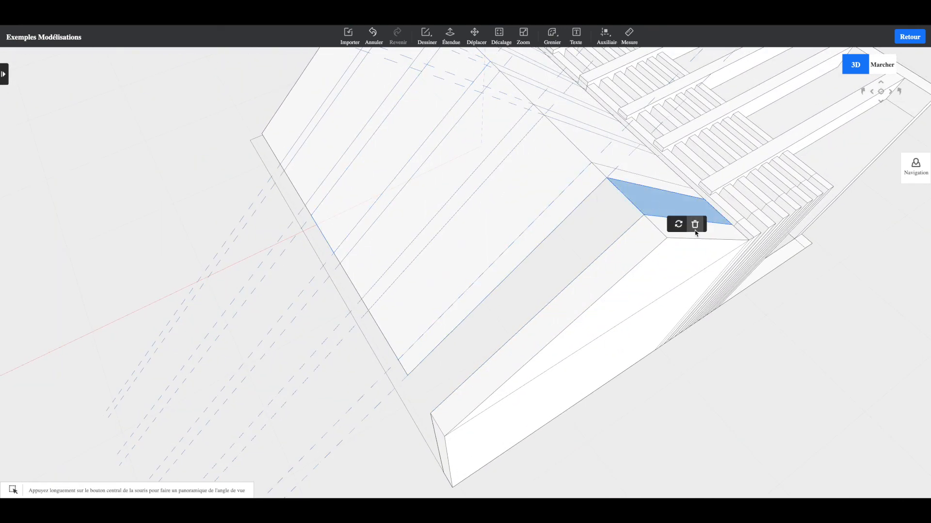
pyautogui.click(695, 224)
# - Delete the remaining faces between and beyond the beam strips on the roof slope facing away from the pergola
pyautogui.moveTo(583, 250); pyautogui.dragTo(517, 208, button='middle')
pyautogui.click(551, 217)
pyautogui.click(561, 230)
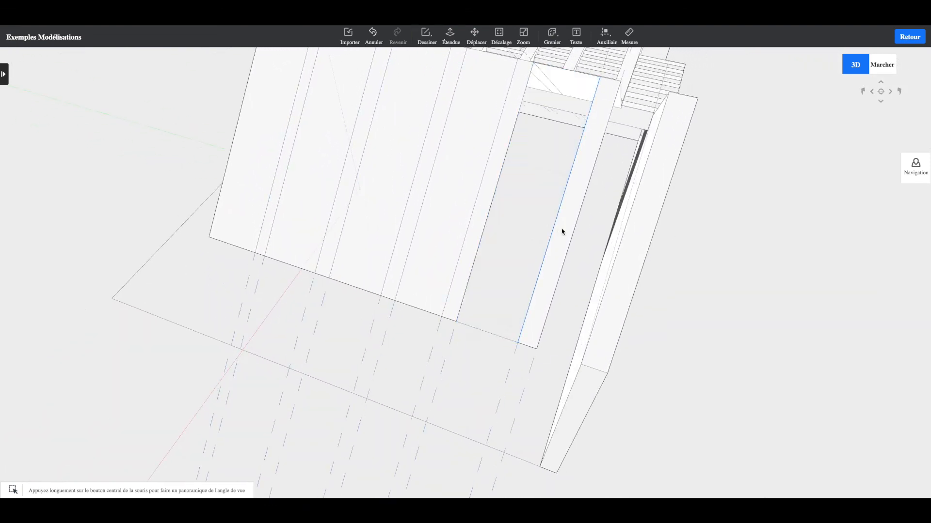
pyautogui.click(457, 194)
pyautogui.click(499, 213)
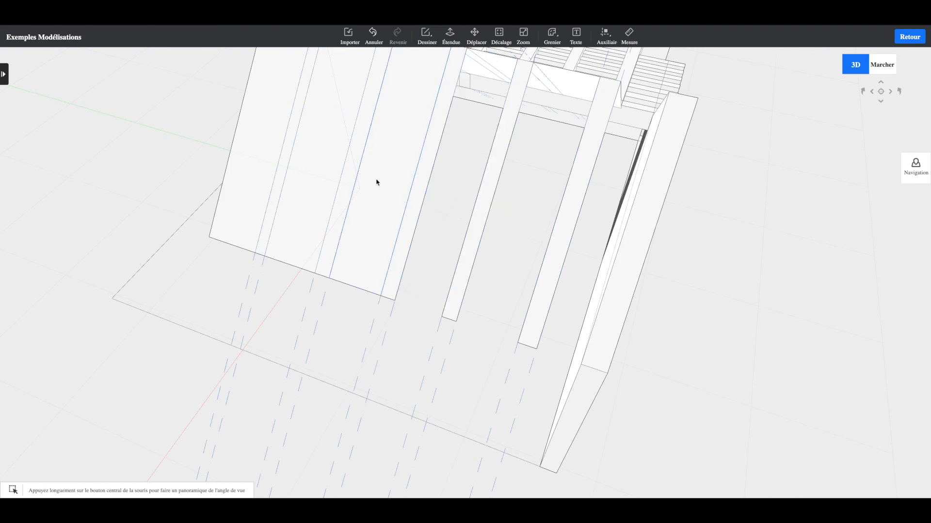
pyautogui.click(374, 179)
pyautogui.click(413, 198)
pyautogui.click(329, 169)
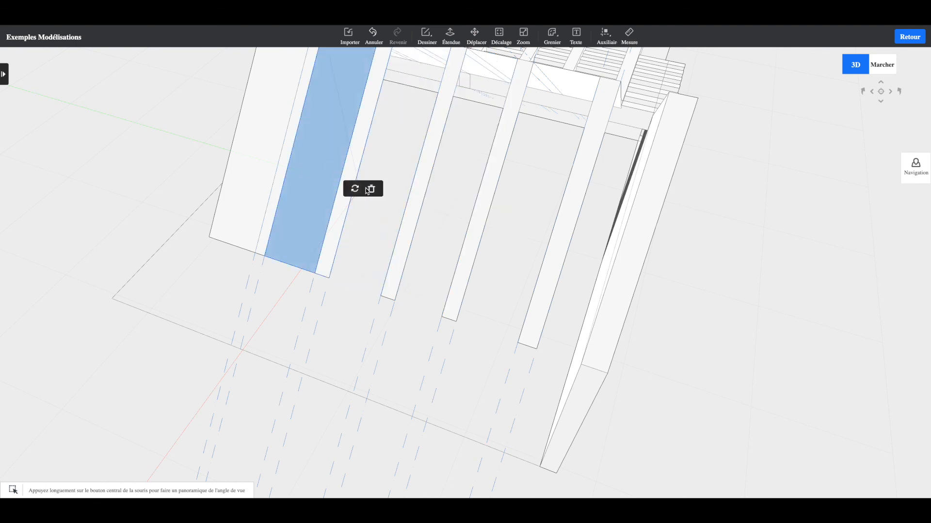
pyautogui.click(371, 190)
pyautogui.click(257, 158)
pyautogui.click(301, 181)
# - Delete the remaining faces between and beyond the beam strips on the pergola-side roof slope
pyautogui.moveTo(301, 180); pyautogui.dragTo(637, 204, button='middle')
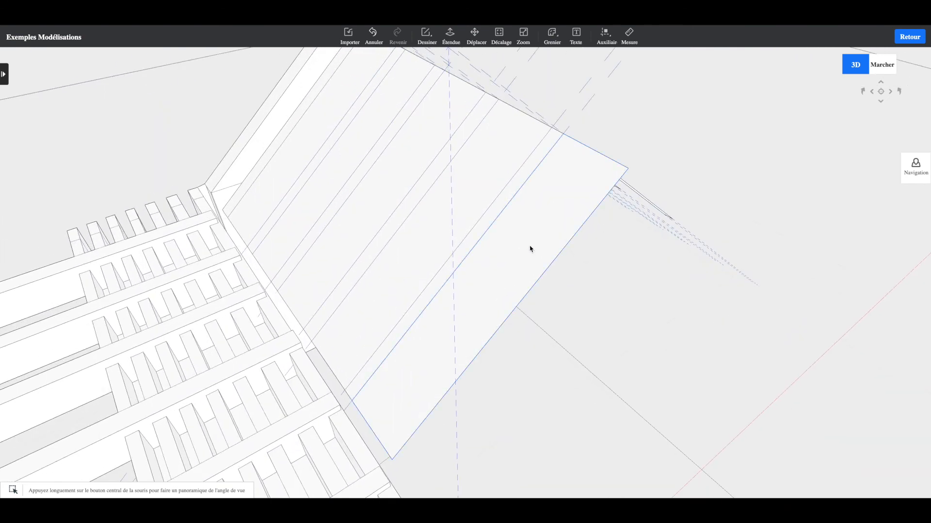
pyautogui.click(561, 245)
pyautogui.click(577, 255)
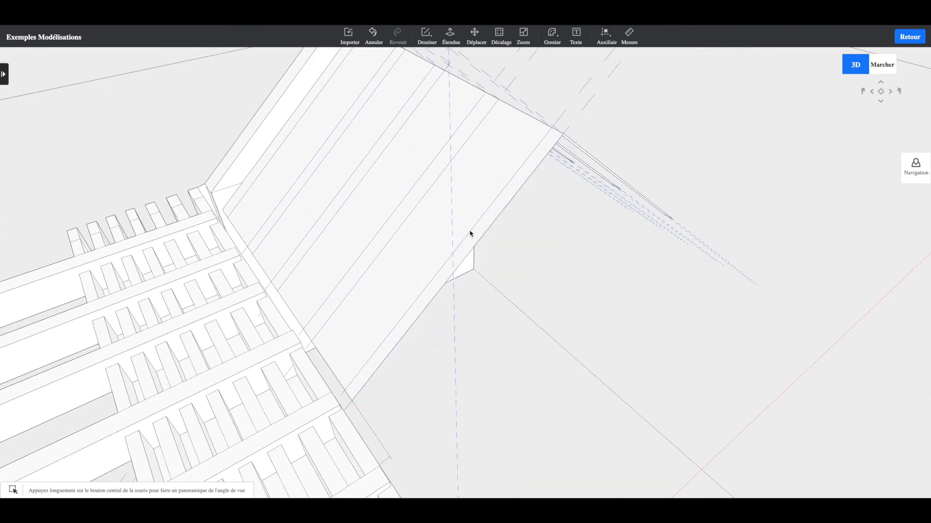
pyautogui.click(504, 209)
pyautogui.click(520, 216)
pyautogui.click(441, 186)
pyautogui.click(458, 187)
pyautogui.click(373, 127)
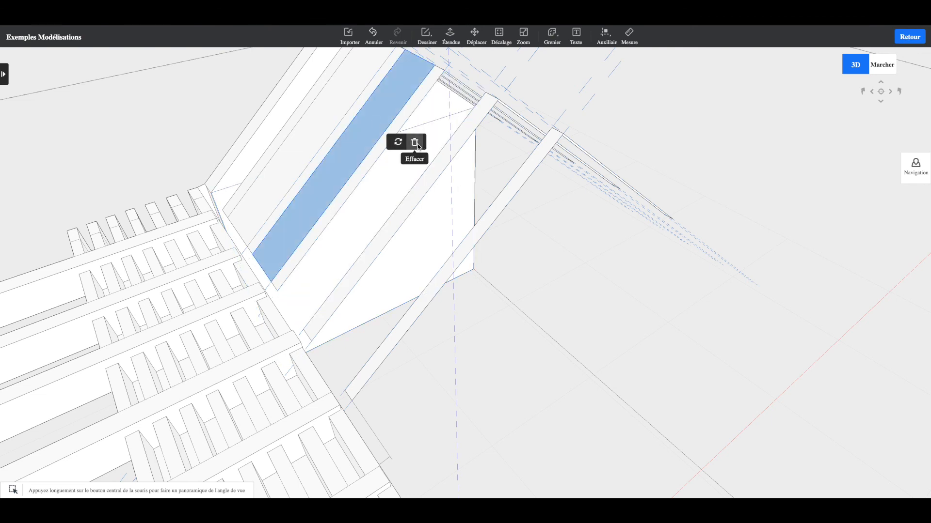
pyautogui.click(418, 144)
pyautogui.click(362, 93)
pyautogui.click(391, 107)
pyautogui.moveTo(415, 139); pyautogui.dragTo(481, 202)
# - Add a guide line about 46 from the eaves corner of the gable wall beside the pergola
pyautogui.moveTo(435, 47)
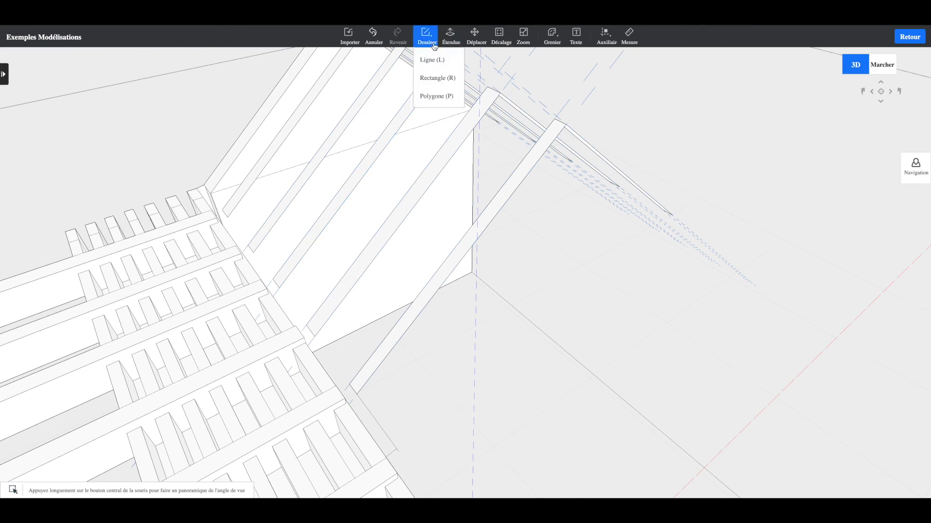
pyautogui.click(445, 83)
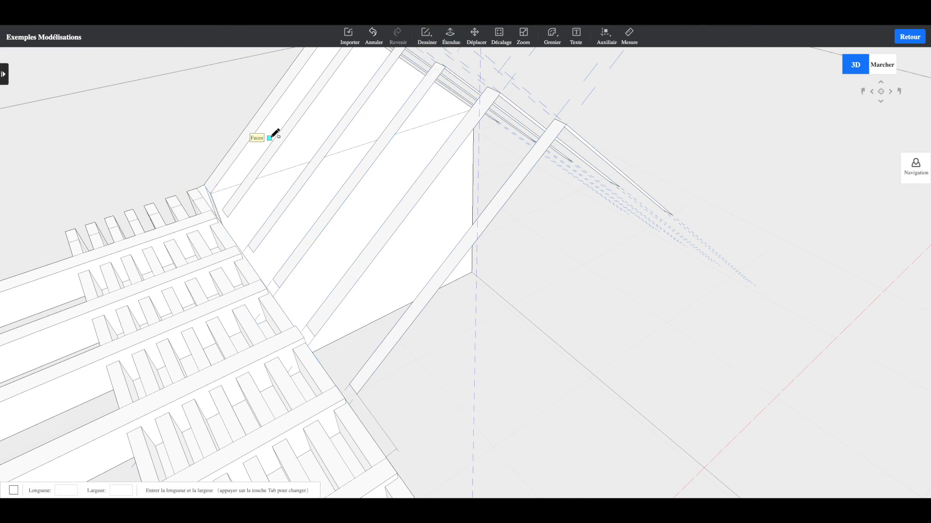
pyautogui.moveTo(605, 35)
pyautogui.click(614, 58)
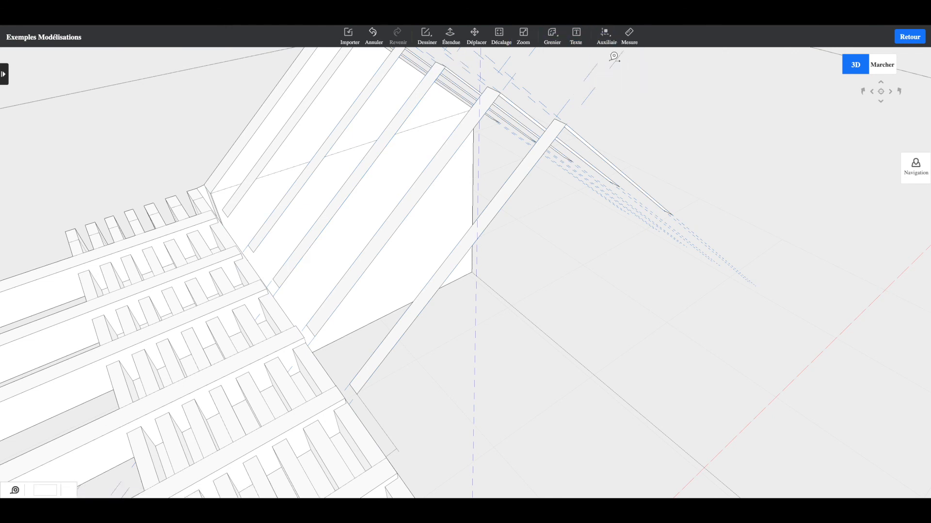
pyautogui.moveTo(200, 188); pyautogui.dragTo(262, 177, button='middle')
pyautogui.click(179, 241)
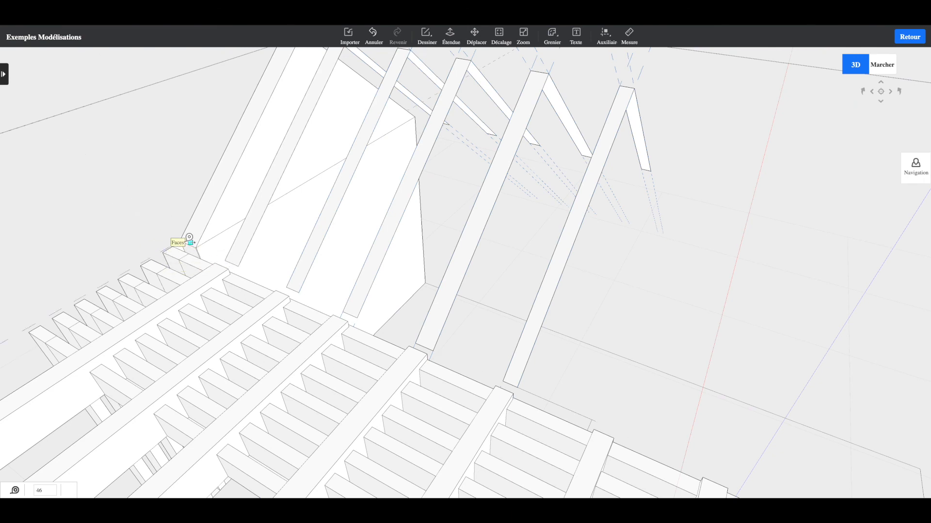
pyautogui.press('Escape')
# - Extrude the narrow corner strip of the gable wall about 1947 along the eaves to the fifth beam strip
pyautogui.moveTo(179, 245); pyautogui.dragTo(411, 227, button='middle')
pyautogui.moveTo(621, 199)
pyautogui.mouseDown(button='middle')
pyautogui.moveTo(706, 254)
pyautogui.moveTo(682, 266)
pyautogui.moveTo(641, 263)
pyautogui.moveTo(662, 264)
pyautogui.moveTo(631, 223)
pyautogui.moveTo(513, 153)
pyautogui.moveTo(513, 210)
pyautogui.moveTo(613, 228)
pyautogui.moveTo(621, 215)
pyautogui.mouseUp(button='middle')
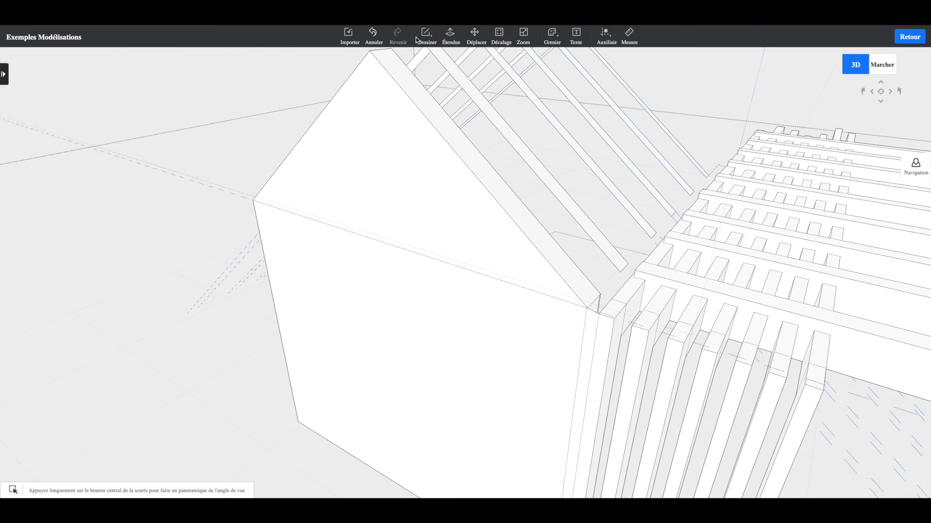
pyautogui.click(460, 43)
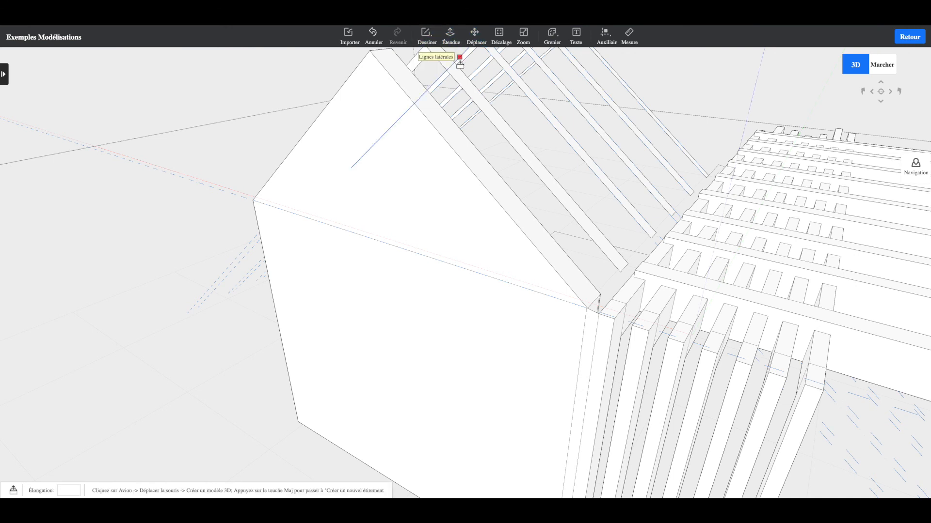
pyautogui.click(583, 342)
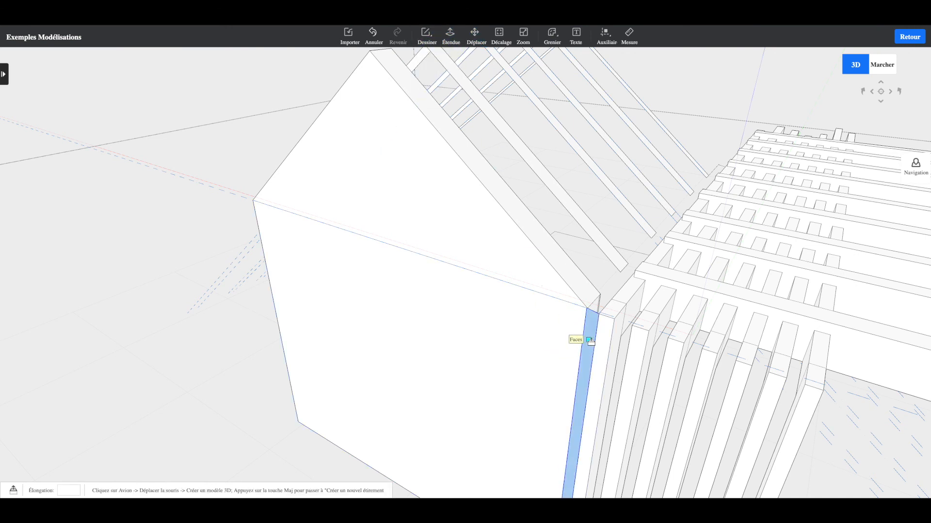
pyautogui.moveTo(709, 188); pyautogui.dragTo(557, 210, button='middle')
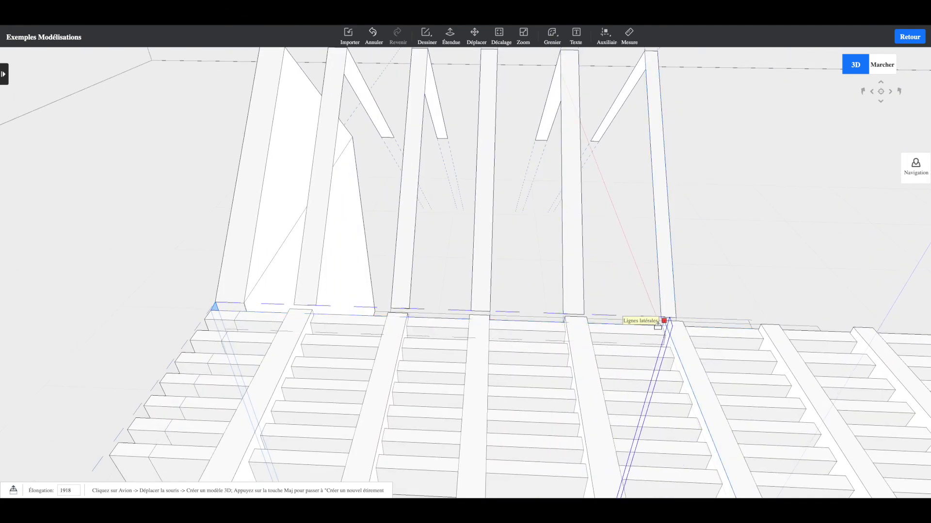
pyautogui.moveTo(665, 322); pyautogui.dragTo(616, 330, button='middle')
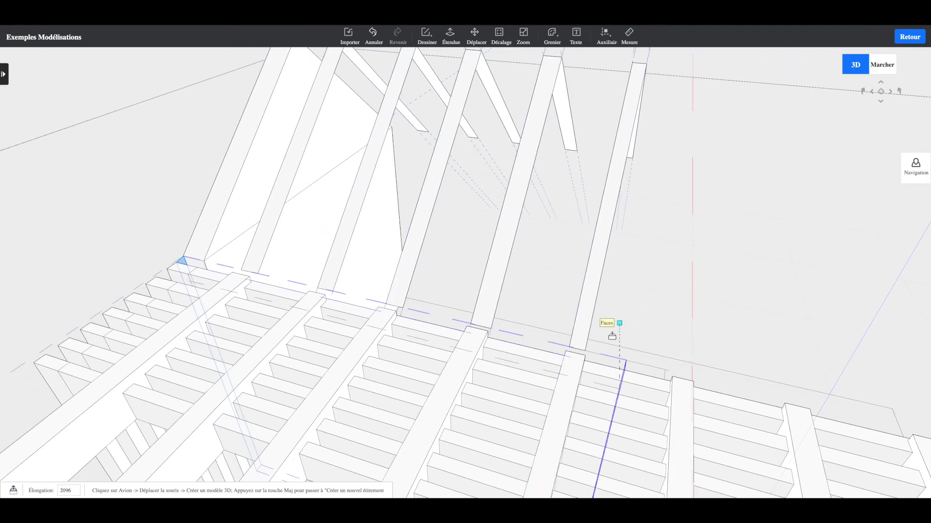
pyautogui.click(581, 356)
pyautogui.moveTo(667, 305); pyautogui.dragTo(371, 236, button='middle')
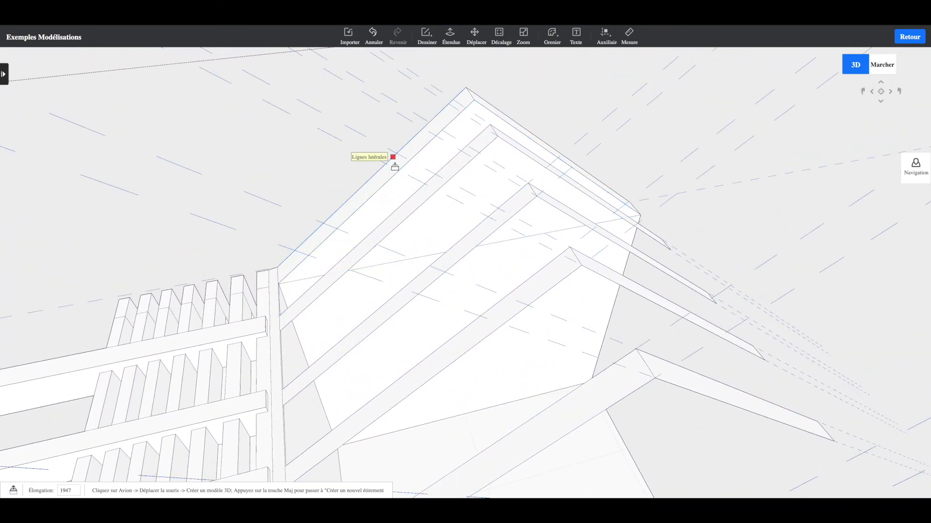
pyautogui.click(419, 199)
pyautogui.moveTo(430, 223); pyautogui.dragTo(407, 199, button='middle')
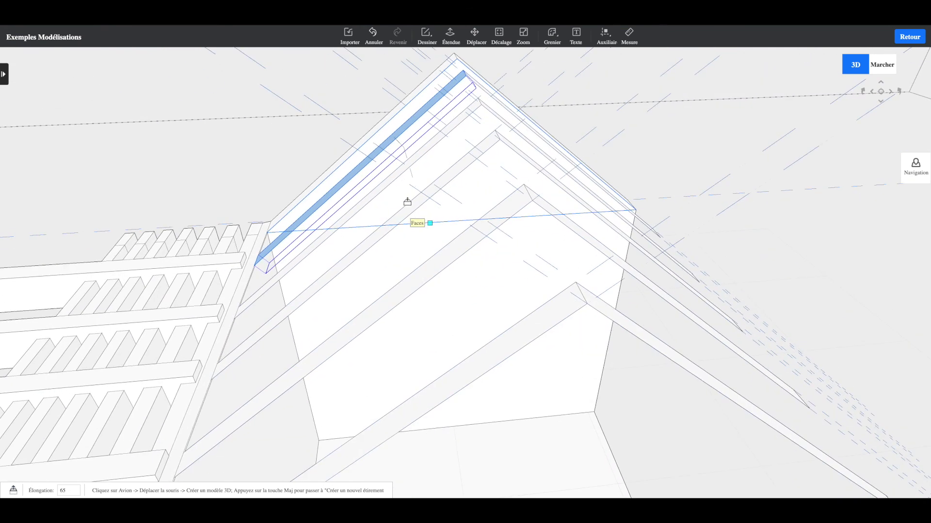
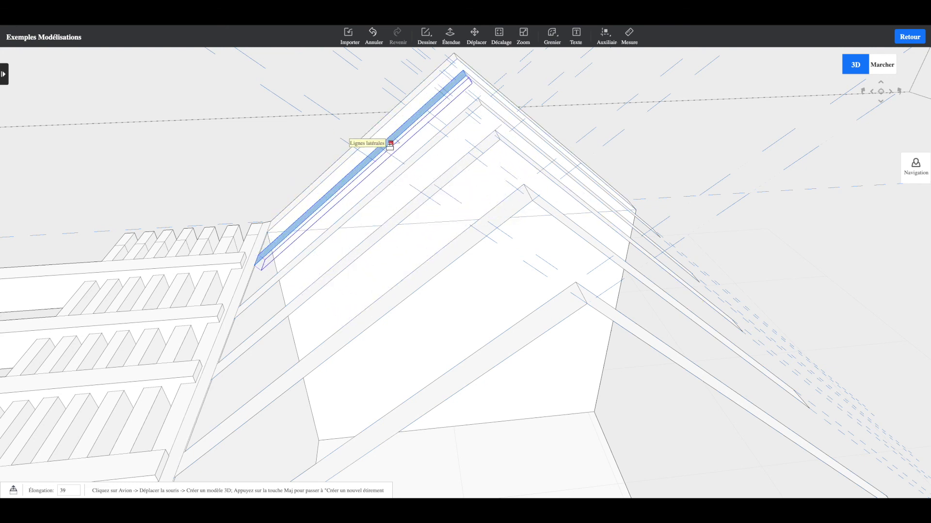
pyautogui.moveTo(389, 146); pyautogui.dragTo(360, 104, button='middle')
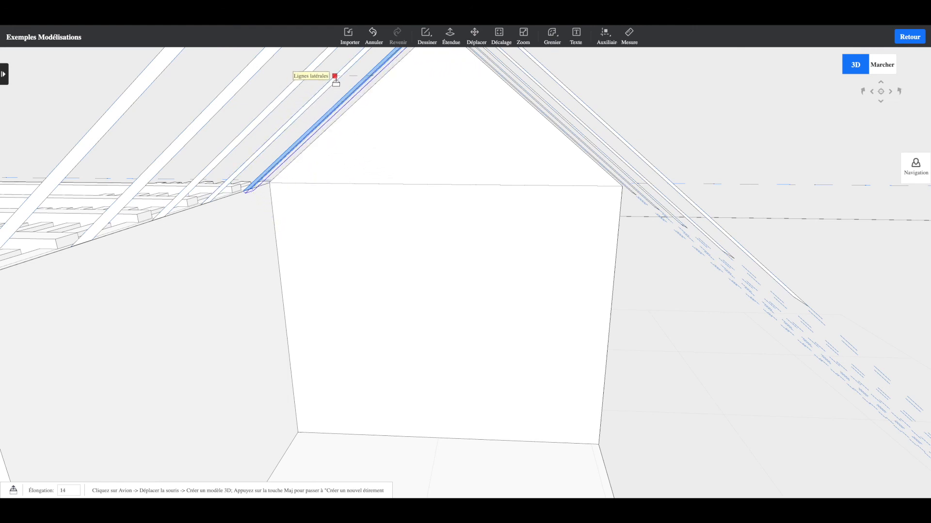
pyautogui.moveTo(339, 88); pyautogui.dragTo(366, 152, button='middle')
# - Extrude the fifth and fourth beam strips on the pergola-side slope, about 20 and 28 thick respectively
pyautogui.click(103, 106)
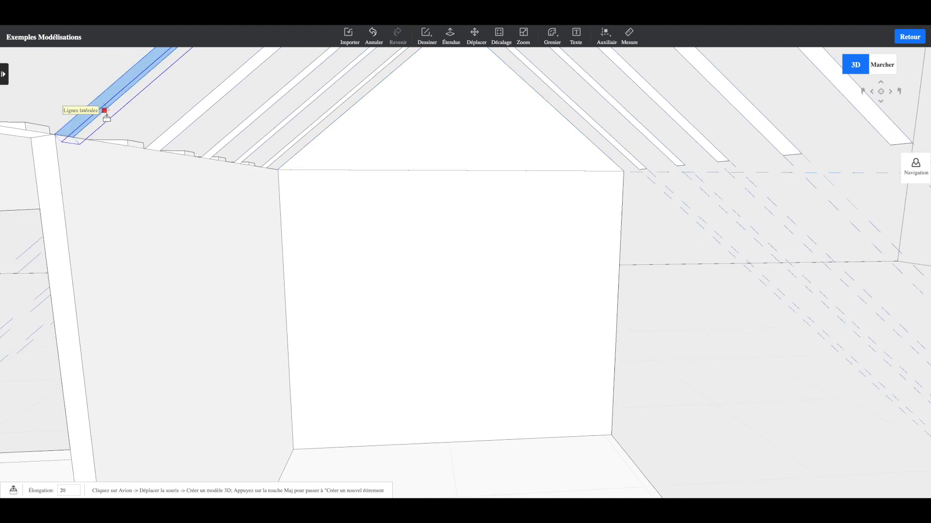
pyautogui.moveTo(121, 124); pyautogui.dragTo(345, 167, button='middle')
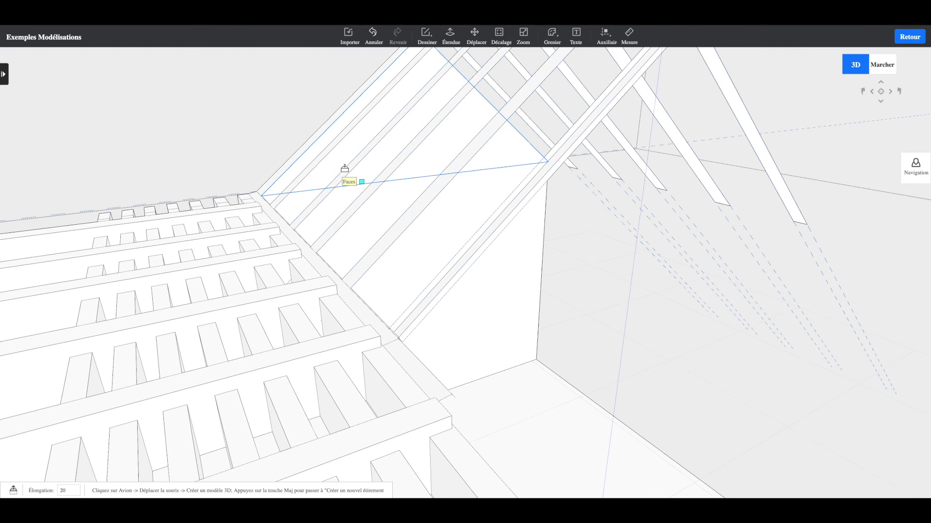
pyautogui.scroll(-5, 345, 169)
pyautogui.moveTo(337, 167); pyautogui.dragTo(374, 187, button='middle')
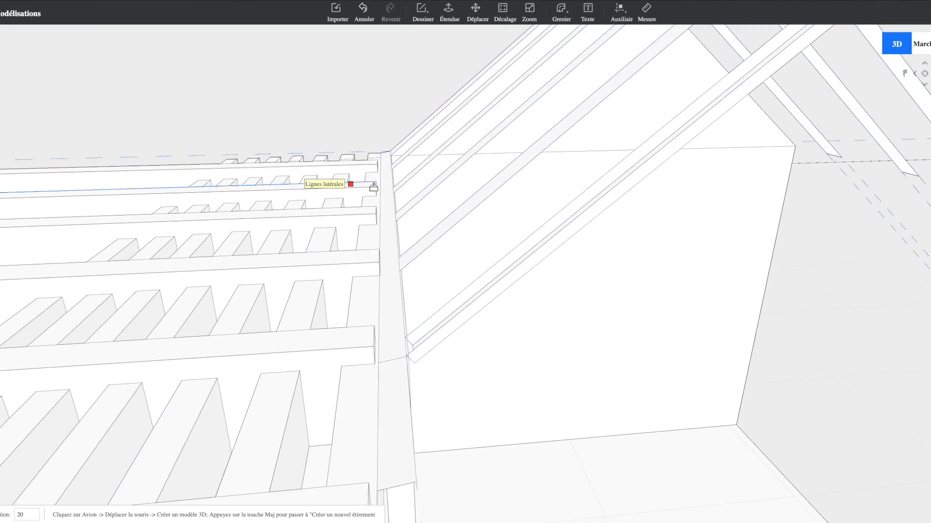
pyautogui.moveTo(499, 266); pyautogui.dragTo(405, 241, button='middle')
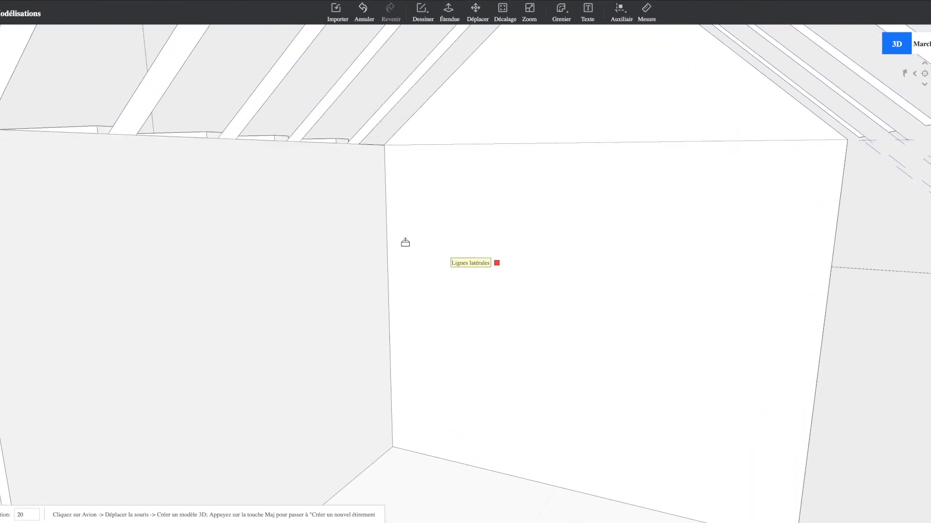
pyautogui.click(128, 122)
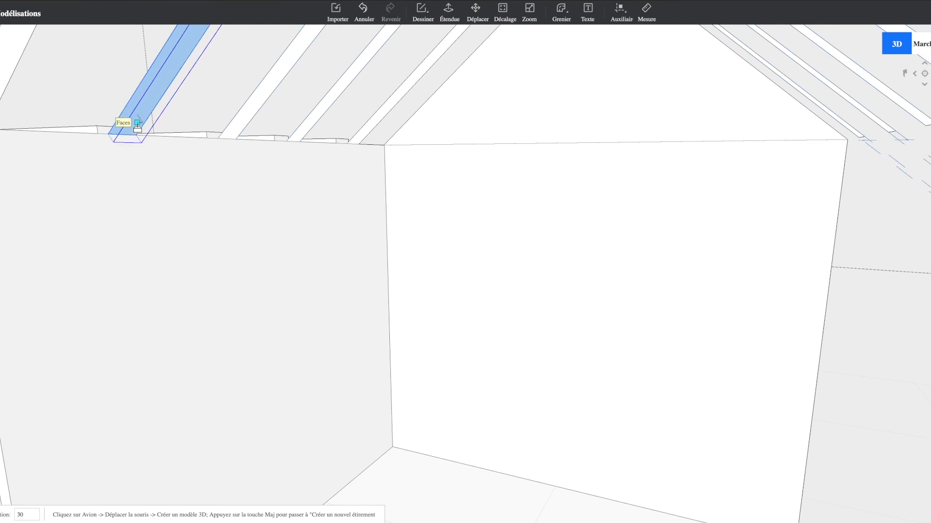
pyautogui.click(181, 123)
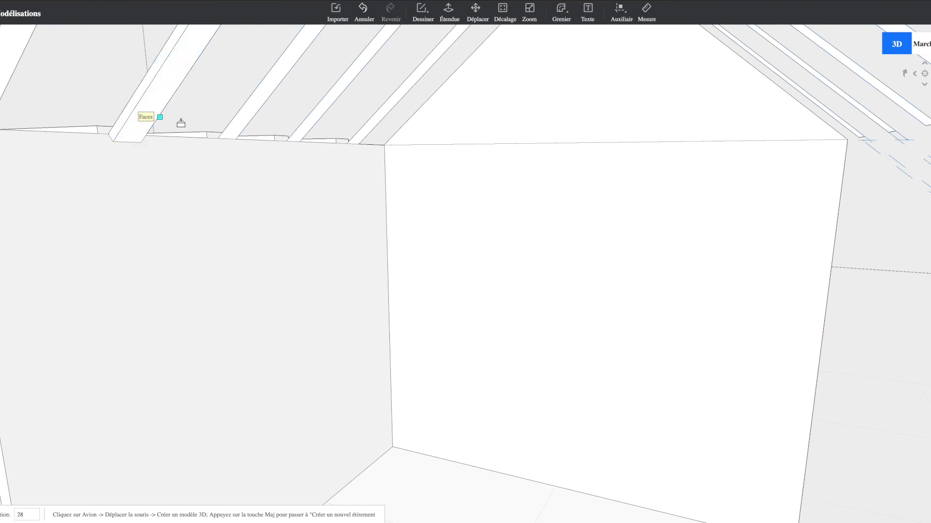
# - Extrude the third, second and first beam strips on the pergola-side slope, about 36, 24 and 25 thick respectively
pyautogui.click(242, 124)
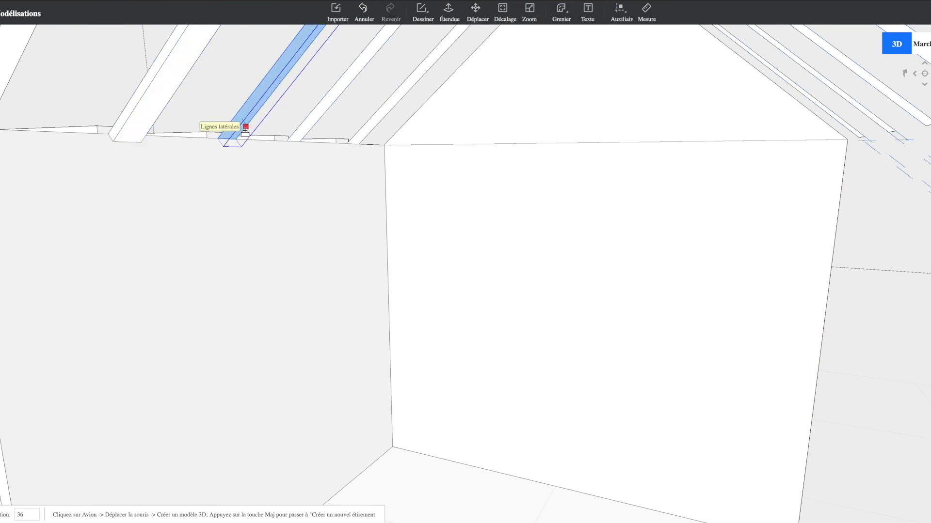
pyautogui.click(245, 129)
pyautogui.click(316, 118)
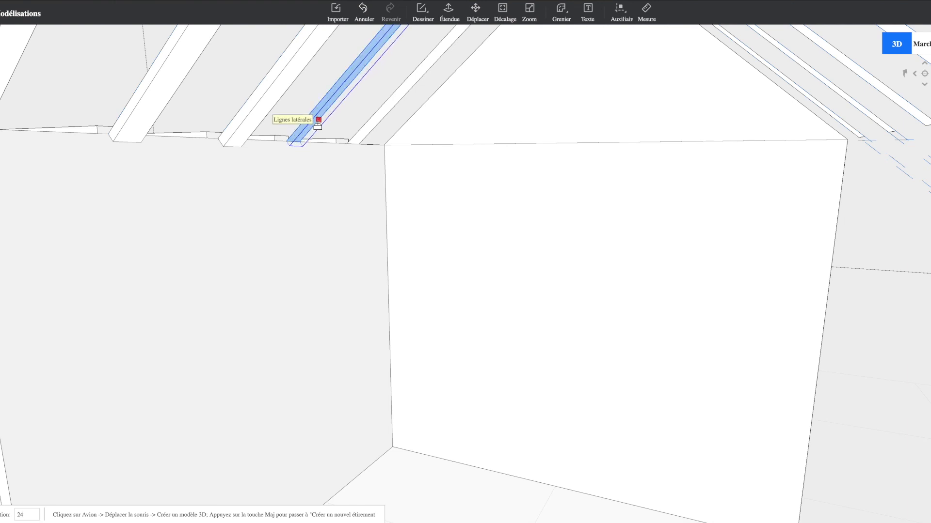
pyautogui.click(316, 120)
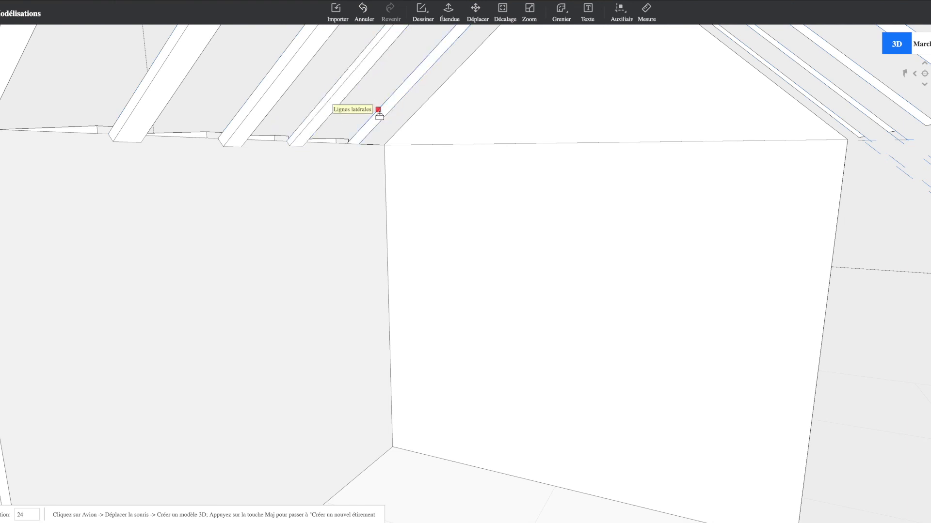
pyautogui.moveTo(377, 118); pyautogui.dragTo(390, 128, button='middle')
pyautogui.scroll(-2, 396, 119)
pyautogui.scroll(3, 394, 116)
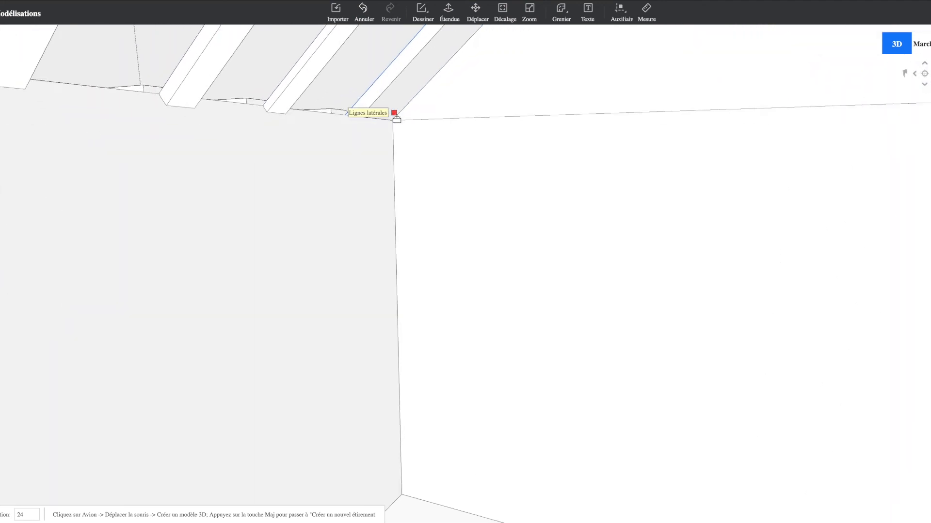
pyautogui.click(380, 86)
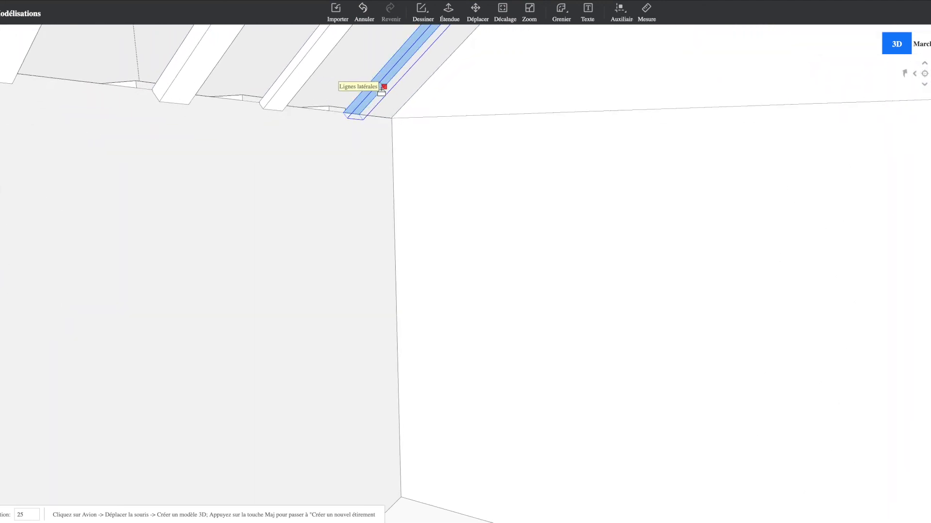
pyautogui.click(383, 88)
# - Draw 1298-long rectangles across the open outer sides of the five pergola-side rafters, from the gable outward, with widths 95, 78, 80, 86 and 61
pyautogui.moveTo(371, 150); pyautogui.dragTo(375, 179, button='right')
pyautogui.moveTo(437, 236); pyautogui.dragTo(468, 230, button='middle')
pyautogui.scroll(2, 468, 230)
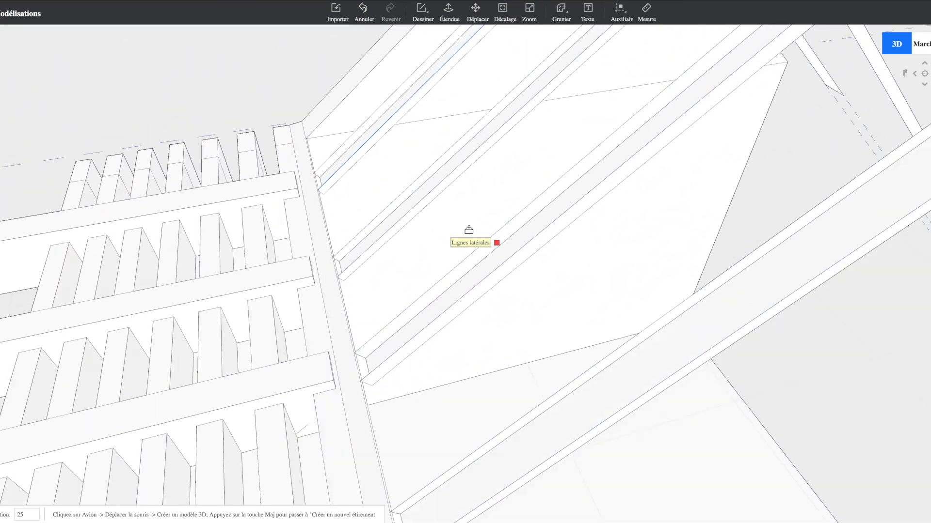
pyautogui.scroll(-5, 468, 230)
pyautogui.scroll(2, 469, 230)
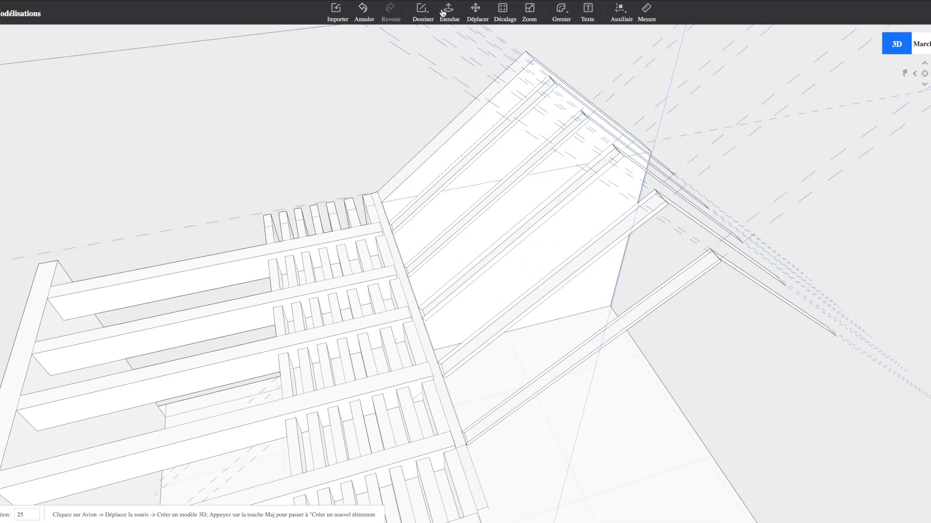
pyautogui.click(419, 15)
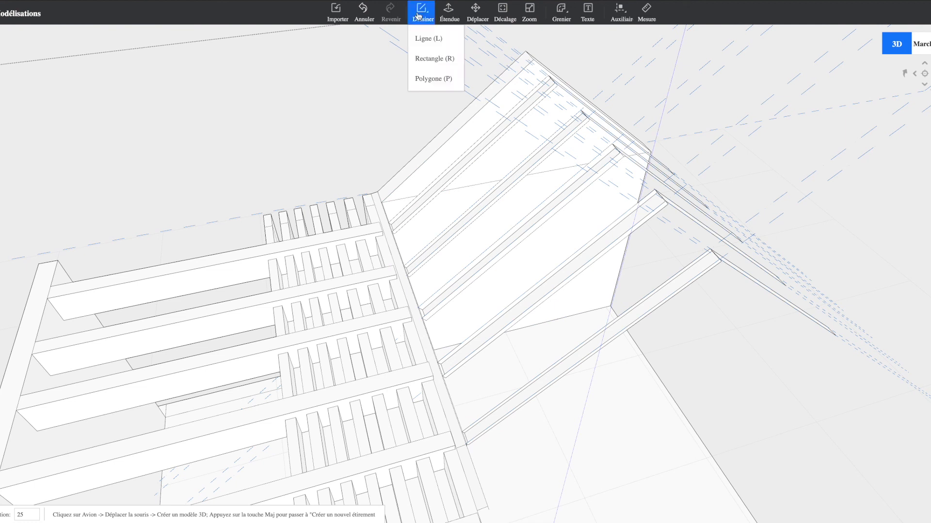
pyautogui.click(424, 59)
pyautogui.click(389, 222)
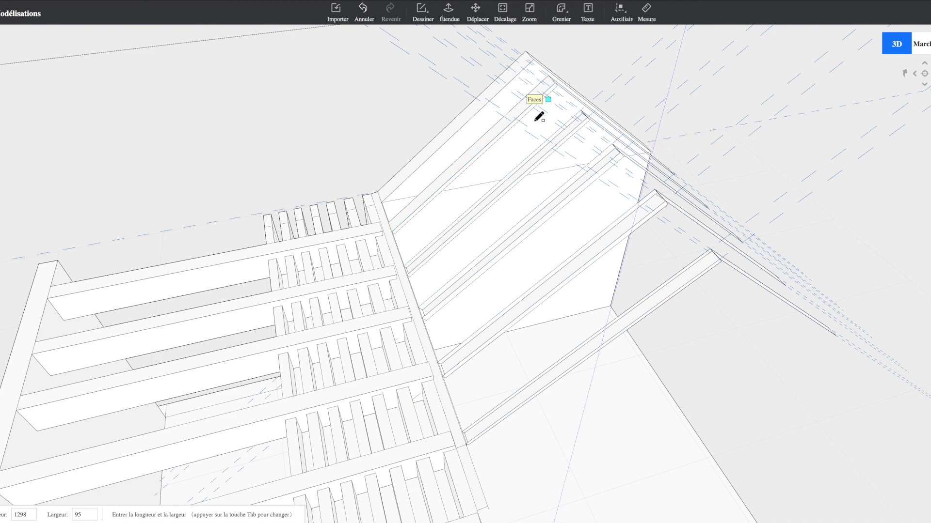
pyautogui.click(588, 118)
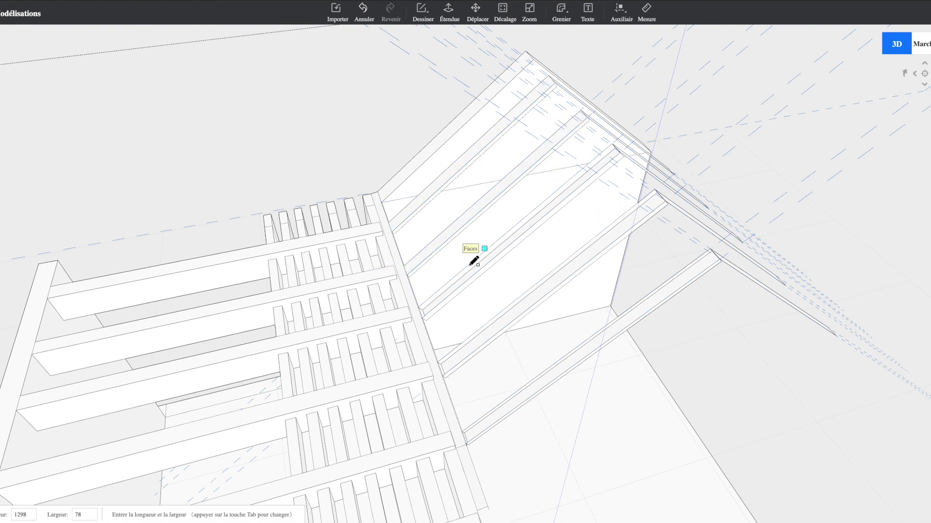
pyautogui.click(425, 302)
pyautogui.click(623, 150)
pyautogui.click(441, 359)
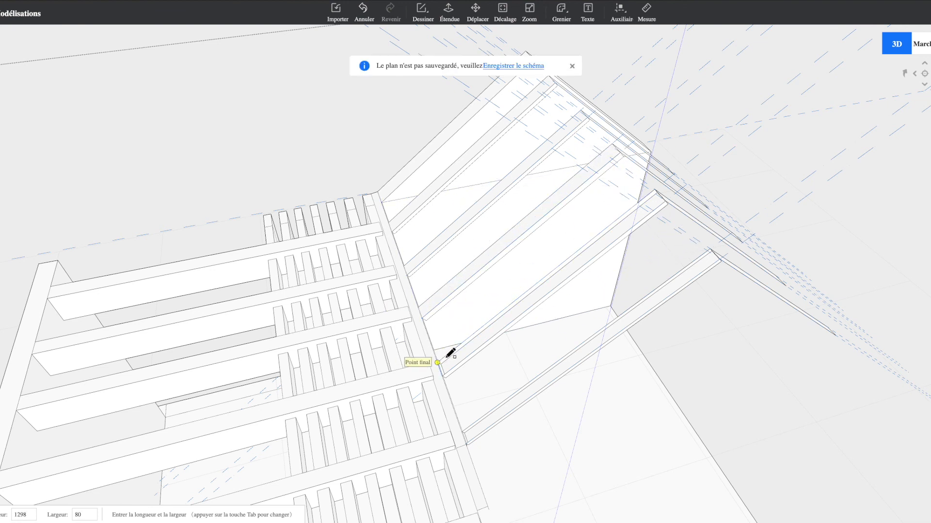
pyautogui.click(665, 203)
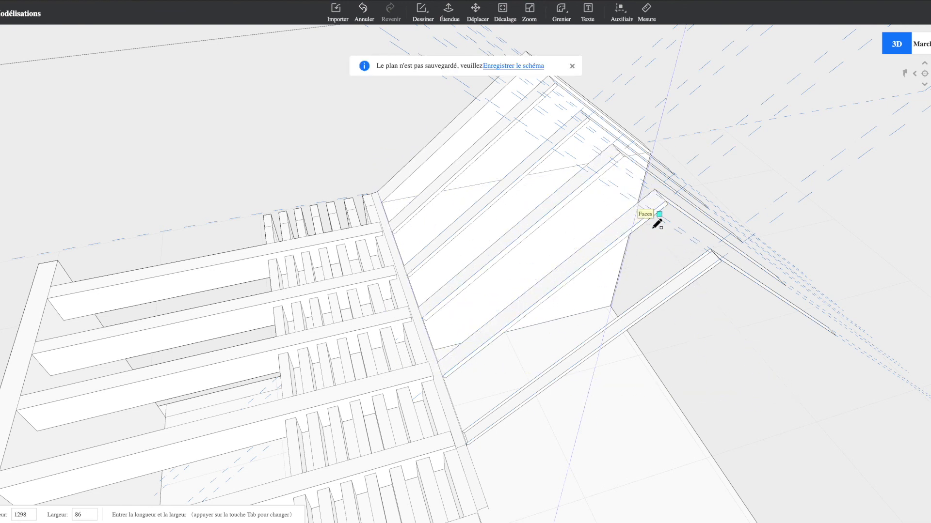
pyautogui.click(462, 431)
pyautogui.click(720, 258)
# - Extrude the inner face of the side wall beneath the pergola-side eaves about 39 into the room
pyautogui.moveTo(770, 326)
pyautogui.mouseDown(button='middle')
pyautogui.moveTo(640, 259)
pyautogui.moveTo(641, 220)
pyautogui.moveTo(652, 211)
pyautogui.moveTo(693, 253)
pyautogui.moveTo(694, 233)
pyautogui.moveTo(671, 210)
pyautogui.moveTo(639, 210)
pyautogui.moveTo(644, 203)
pyautogui.moveTo(602, 224)
pyautogui.moveTo(631, 234)
pyautogui.moveTo(680, 214)
pyautogui.mouseUp(button='middle')
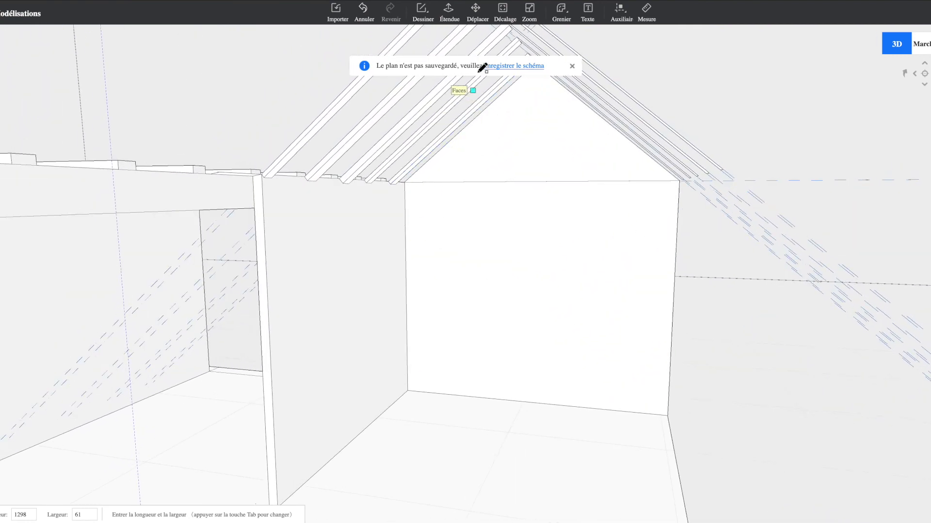
pyautogui.click(447, 19)
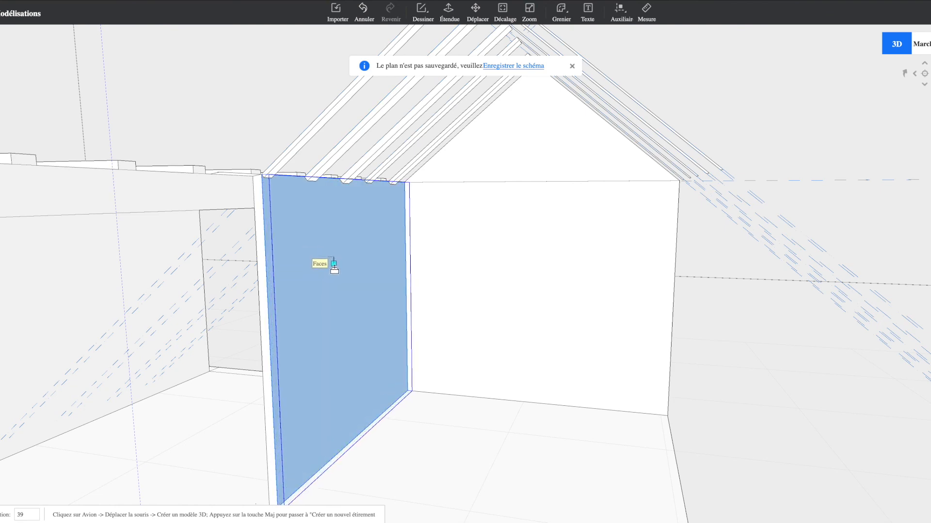
pyautogui.click(334, 264)
# - Extrude the three beam strips farthest from the gable wall on the opposite roof slope 13 thick
pyautogui.moveTo(293, 284); pyautogui.dragTo(578, 246, button='middle')
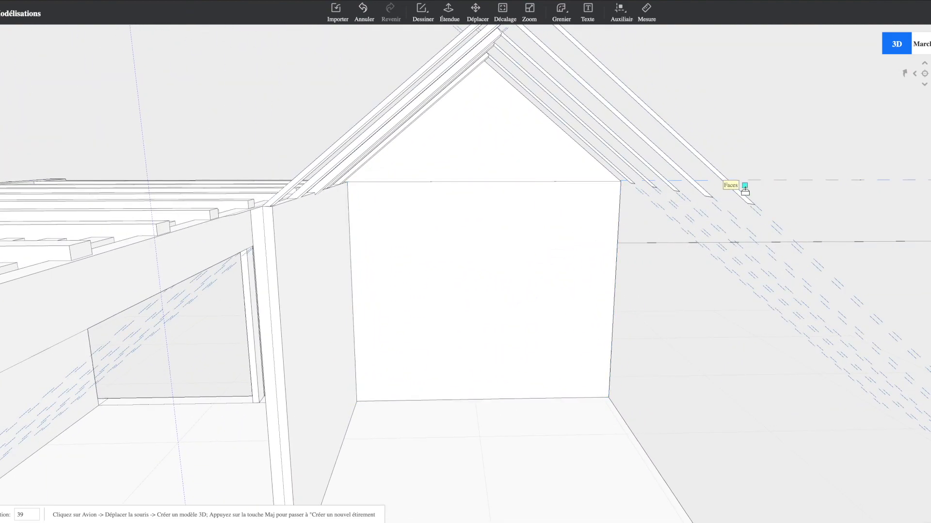
pyautogui.scroll(2, 738, 199)
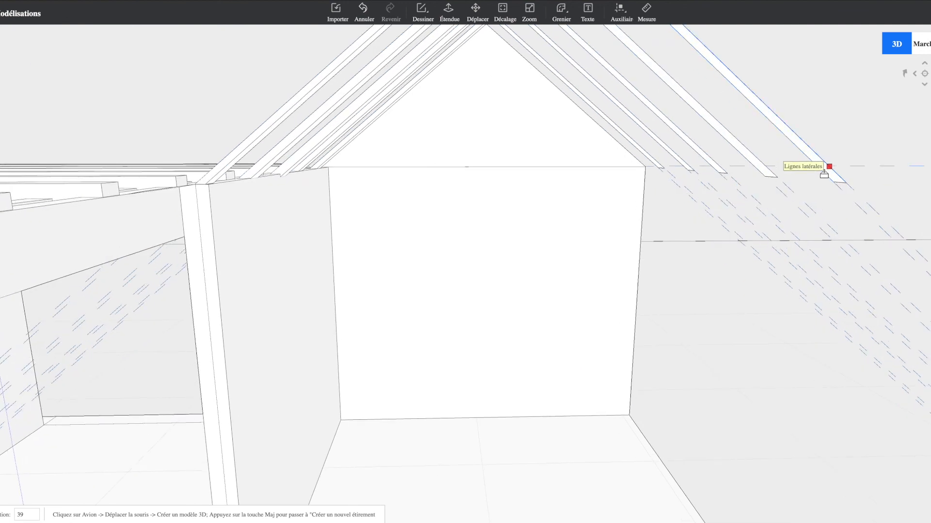
pyautogui.scroll(2, 827, 179)
pyautogui.moveTo(826, 180); pyautogui.dragTo(803, 170, button='middle')
pyautogui.scroll(1, 733, 147)
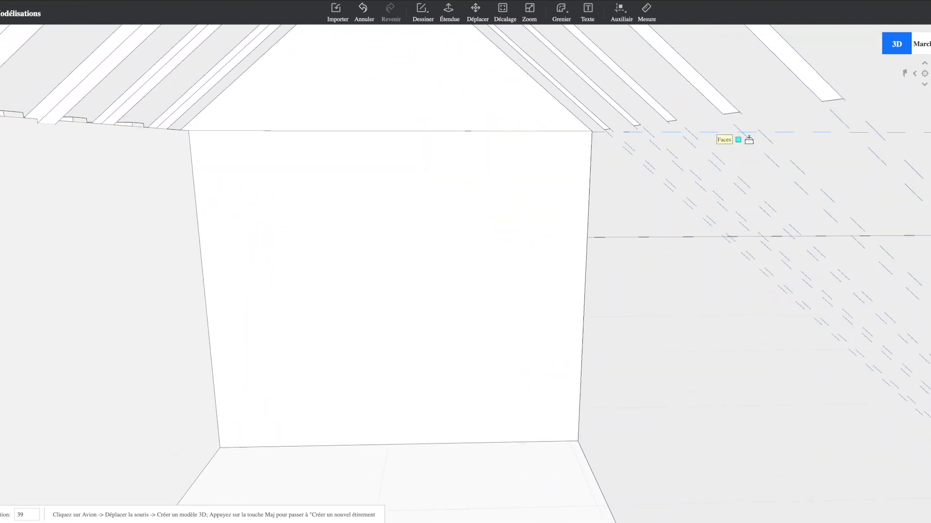
pyautogui.click(821, 93)
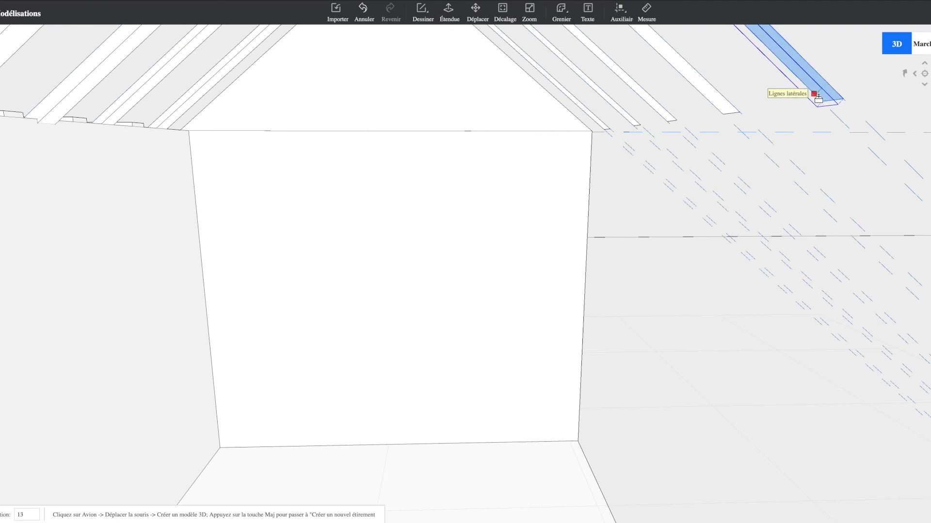
pyautogui.click(818, 97)
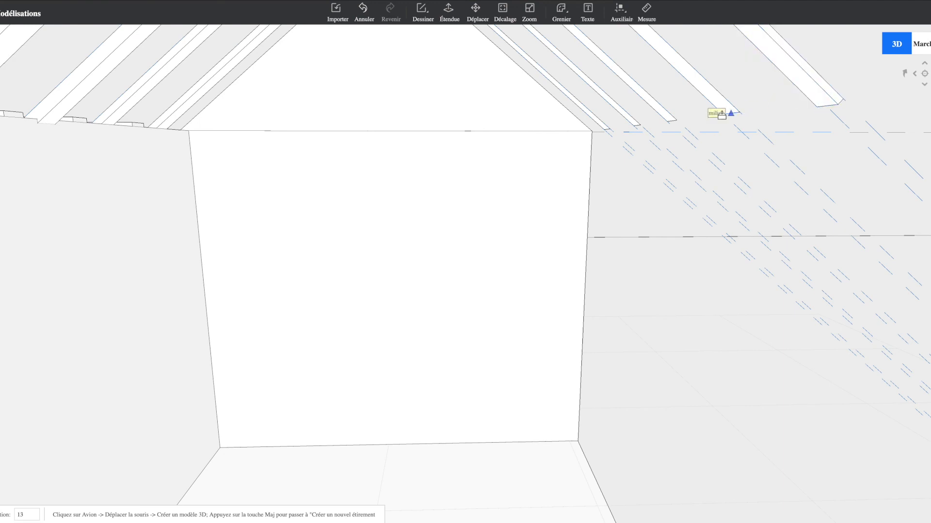
pyautogui.click(718, 113)
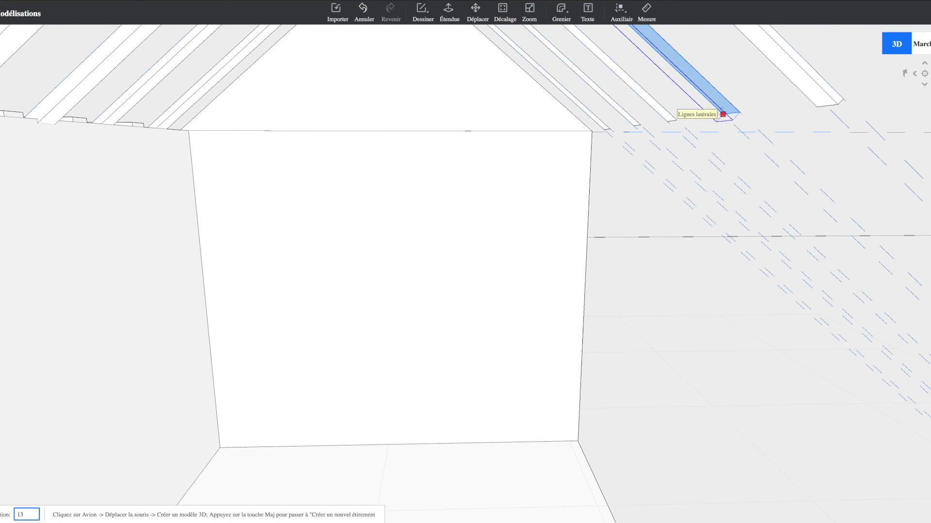
pyautogui.click(722, 114)
pyautogui.click(662, 119)
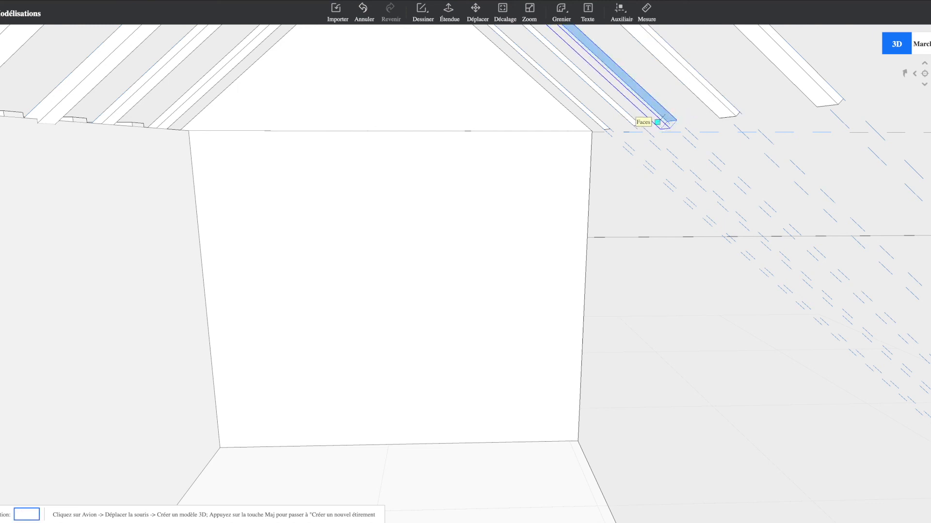
pyautogui.click(662, 120)
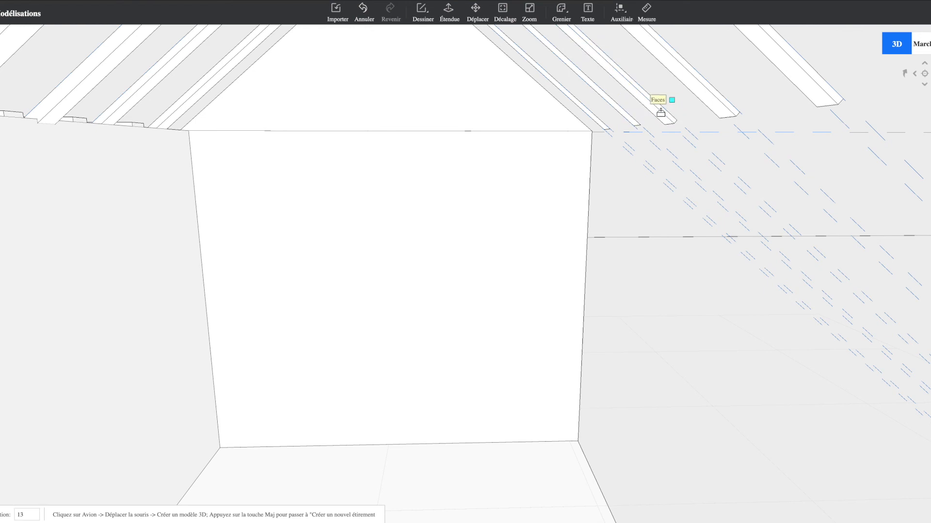
# - Extrude the two beam strips nearest the gable wall on the opposite roof slope 13 thick
pyautogui.scroll(3, 632, 125)
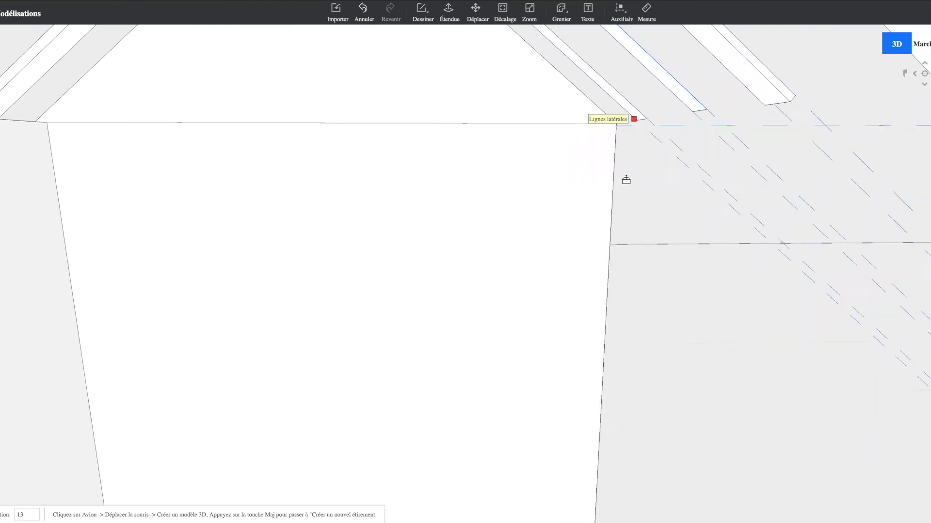
pyautogui.click(699, 103)
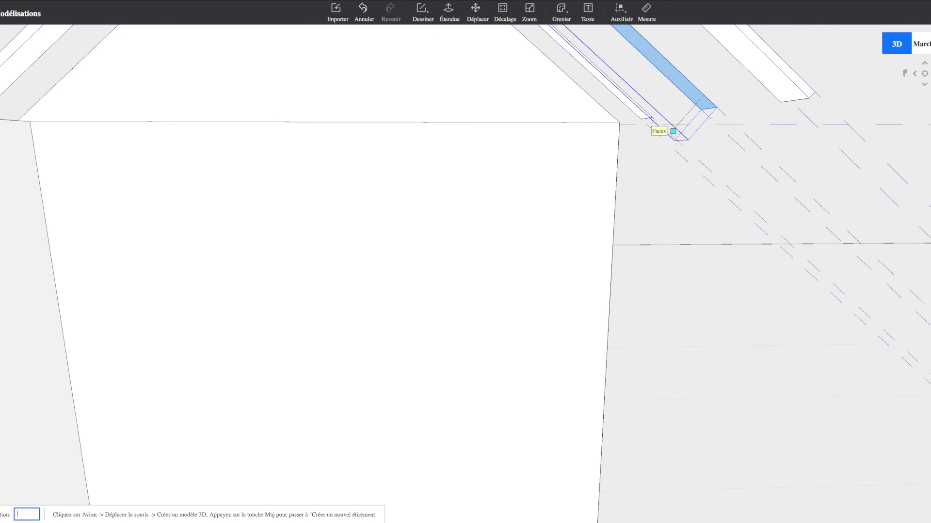
pyautogui.press('Return')
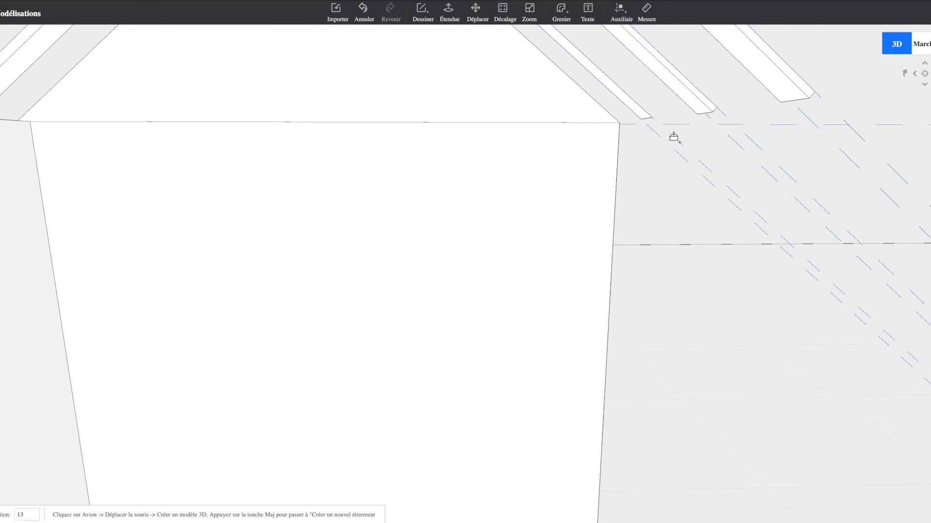
pyautogui.click(639, 115)
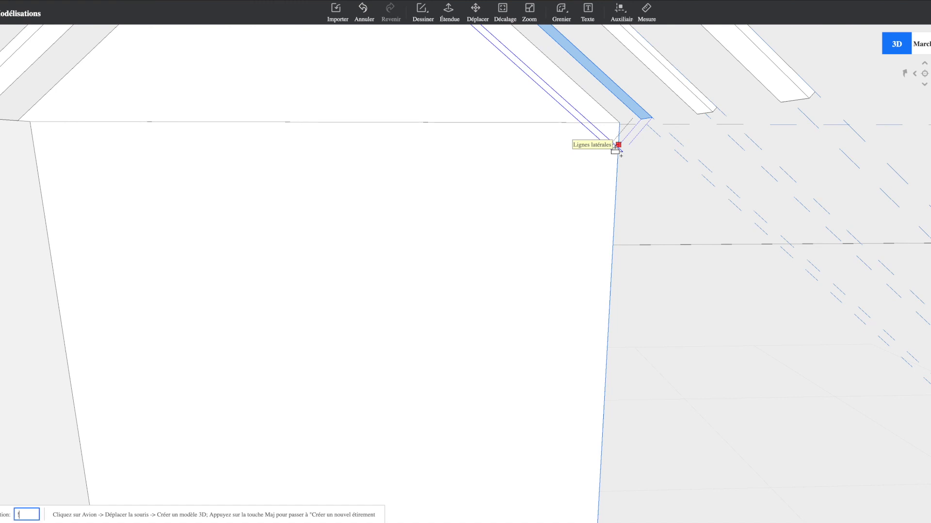
pyautogui.press('Return')
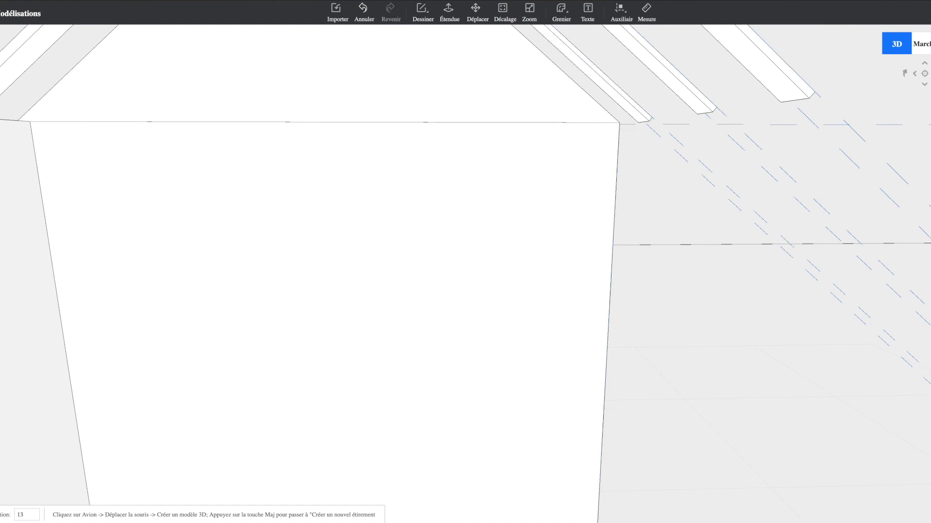
# - Add a vertical guide line about 312 from the gable wall's outer eaves edge, through the lower end of the nearest rafter
pyautogui.scroll(-5, 627, 132)
pyautogui.moveTo(574, 281); pyautogui.dragTo(413, 320, button='middle')
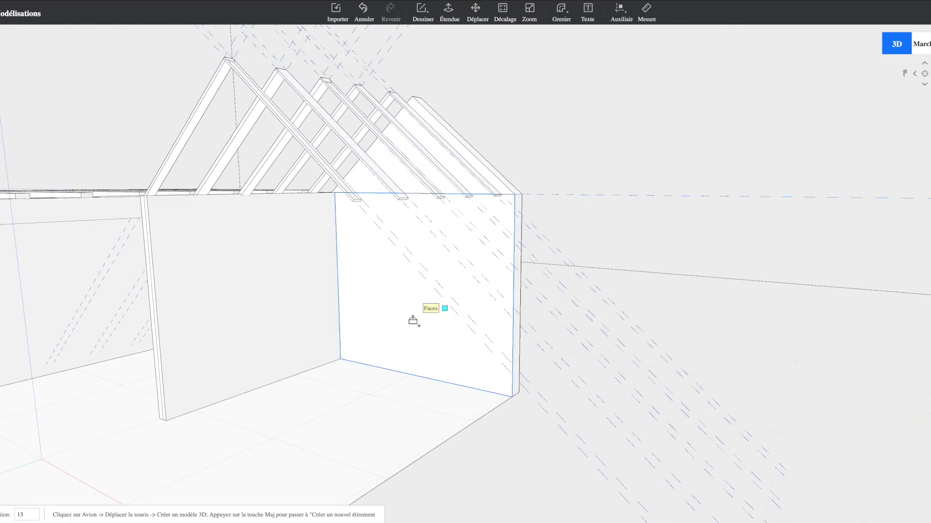
pyautogui.click(614, 20)
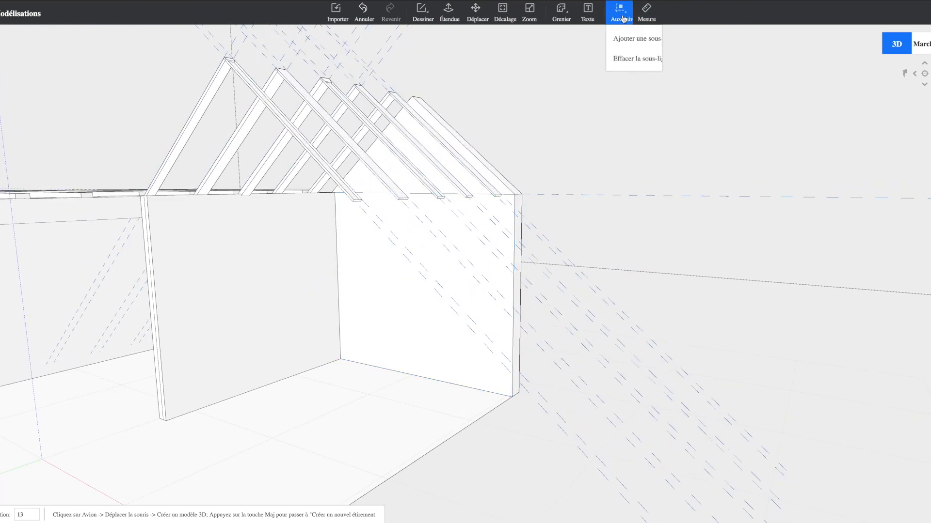
pyautogui.click(626, 38)
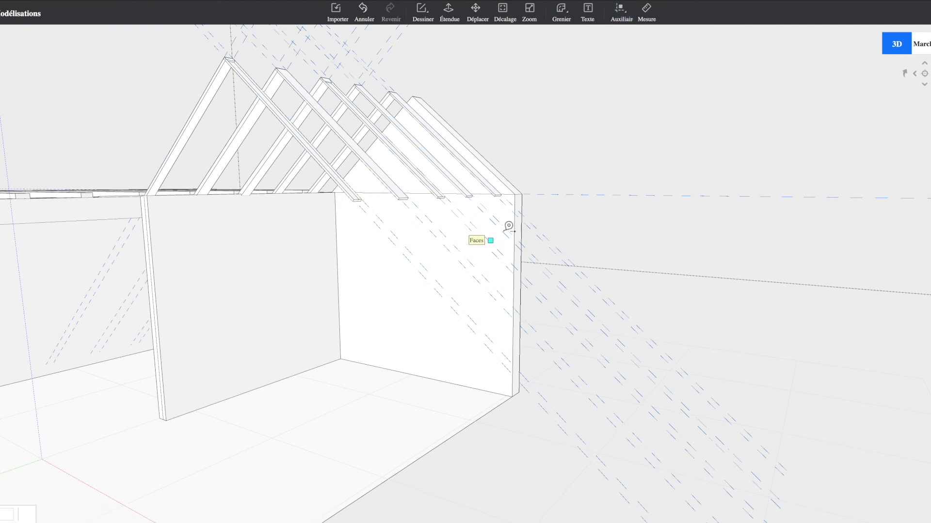
pyautogui.moveTo(504, 205); pyautogui.dragTo(489, 269, button='middle')
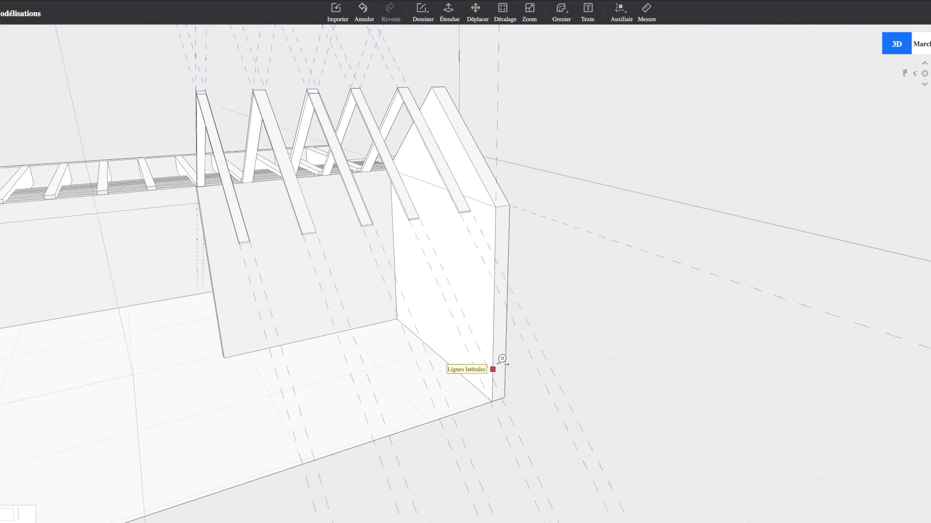
pyautogui.press('Escape')
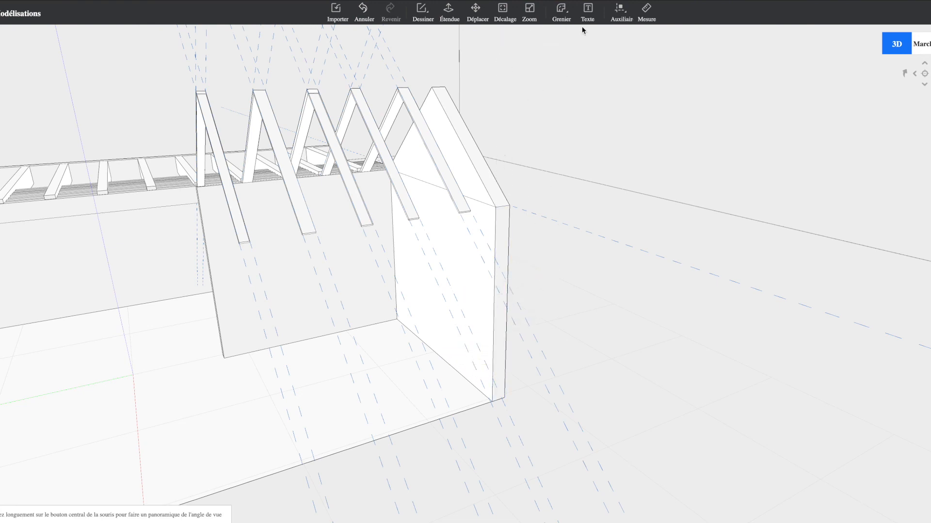
pyautogui.click(621, 9)
pyautogui.click(623, 36)
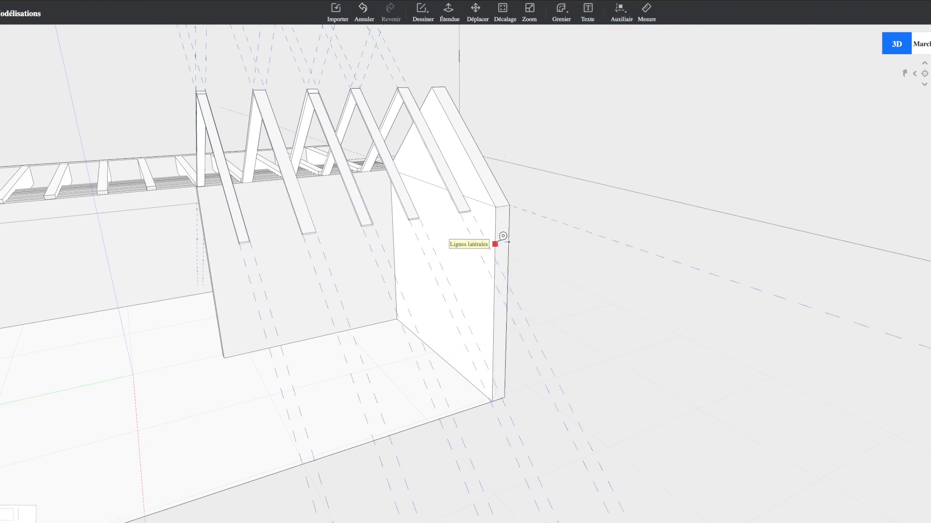
pyautogui.click(502, 231)
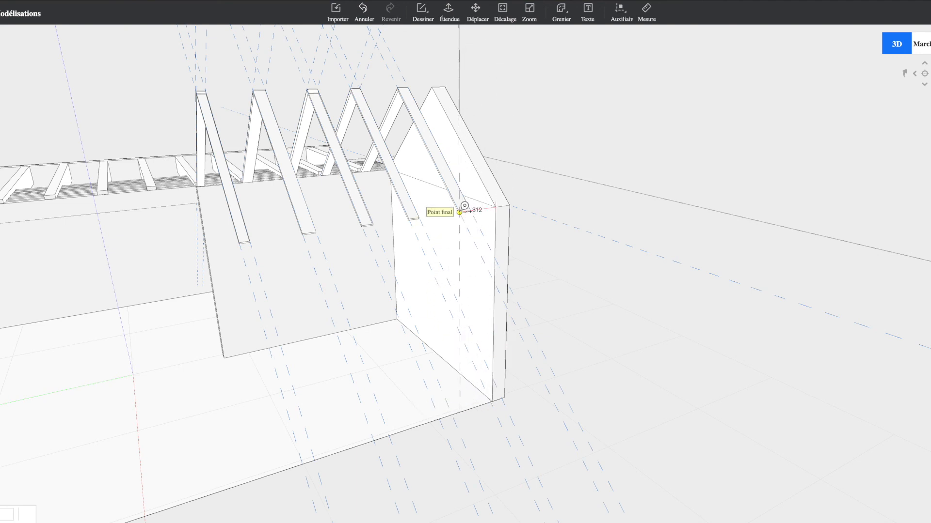
pyautogui.scroll(-5, 445, 228)
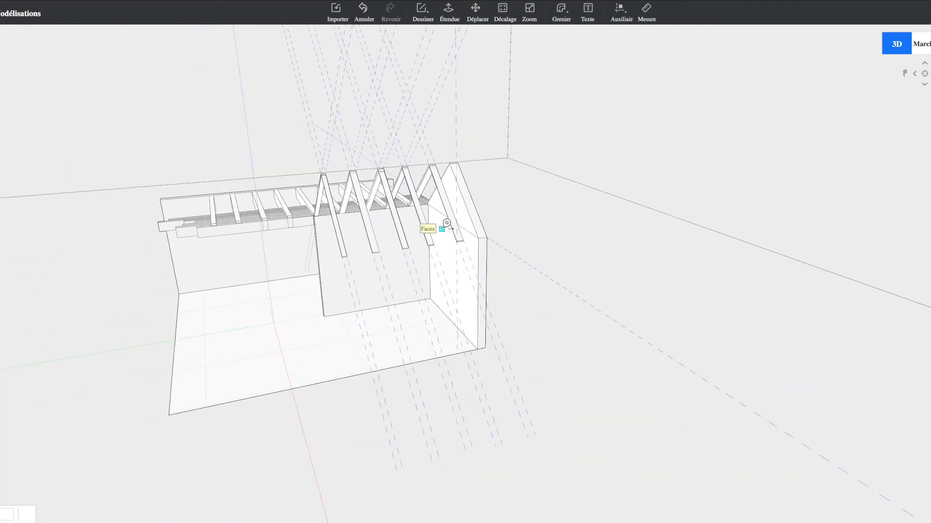
# - Add a second vertical guide line through the other lower corner of the rafter nearest the gable wall
pyautogui.scroll(10, 441, 229)
pyautogui.scroll(-10, 441, 229)
pyautogui.scroll(8, 442, 229)
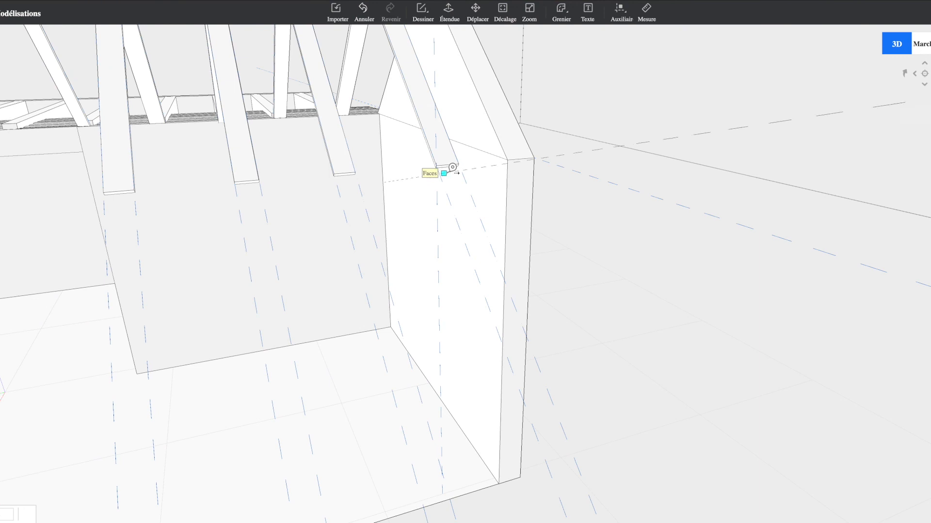
pyautogui.press('Escape')
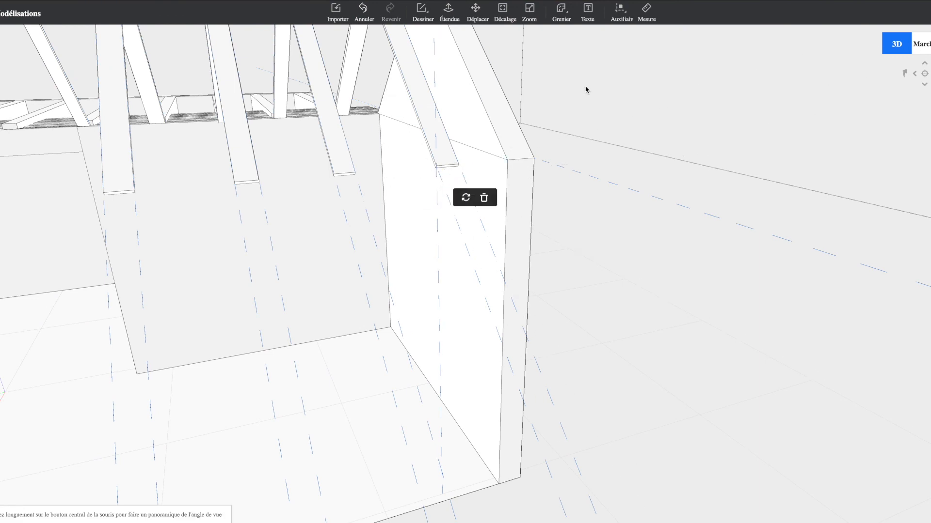
pyautogui.click(623, 18)
pyautogui.click(625, 38)
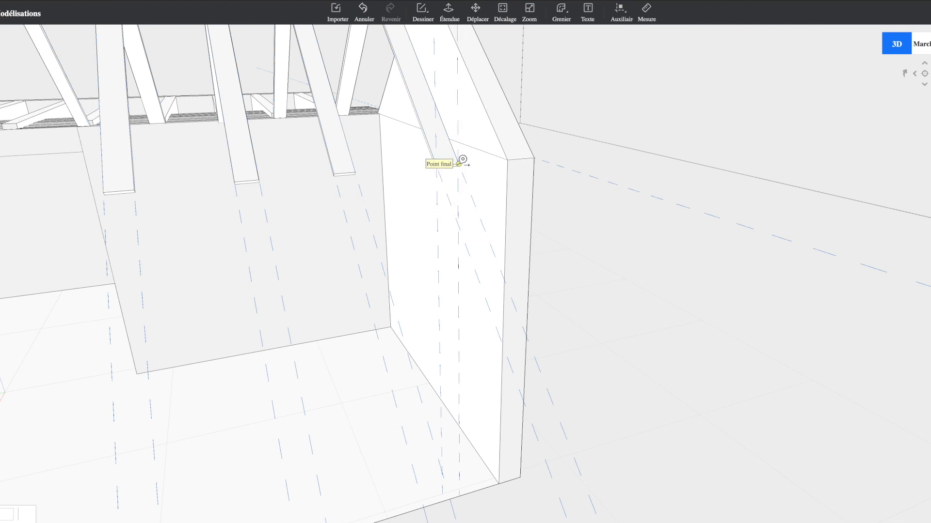
pyautogui.press('Escape')
# - Add vertical guide lines through both lower corners of the second rafter from the gable wall
pyautogui.click(621, 12)
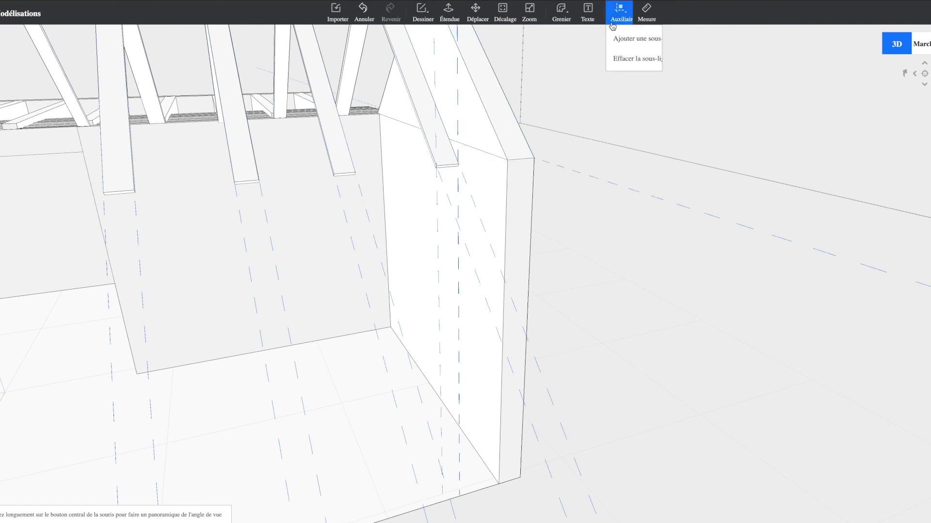
pyautogui.click(626, 35)
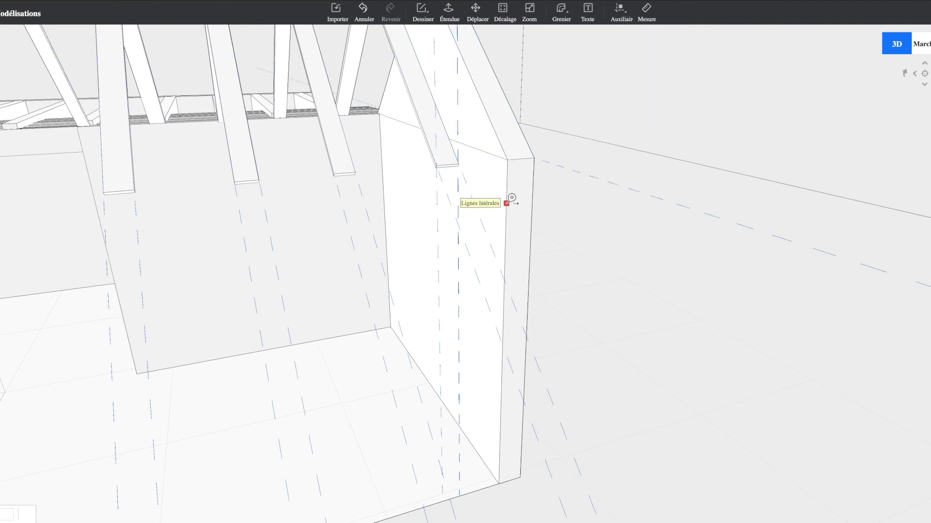
pyautogui.click(492, 200)
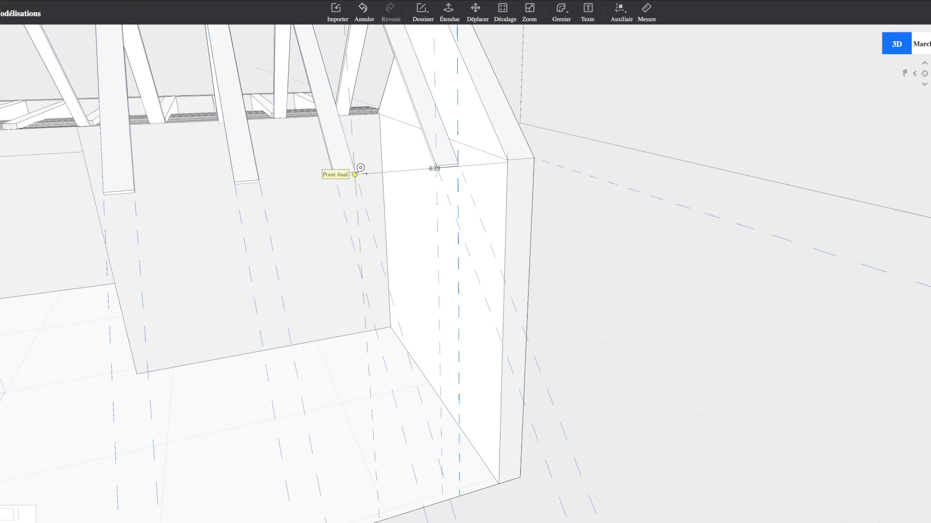
pyautogui.click(358, 170)
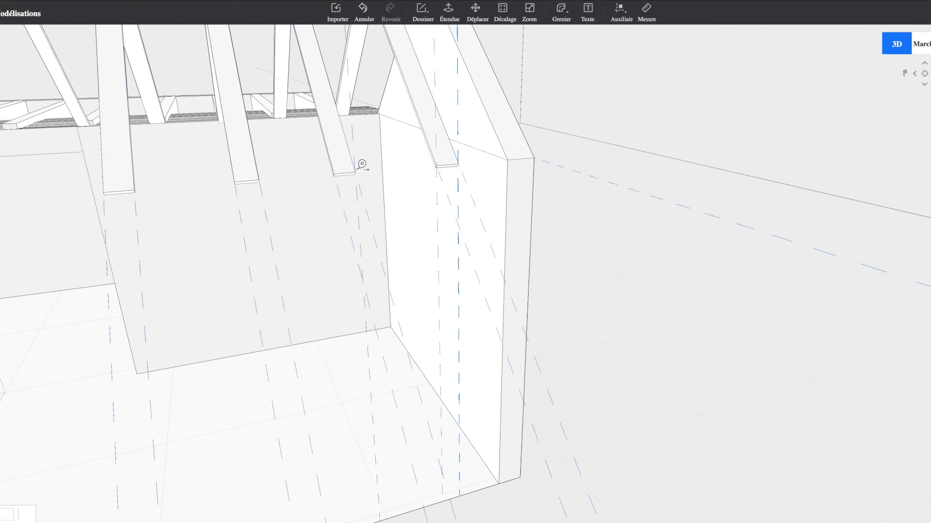
pyautogui.click(508, 173)
pyautogui.click(507, 175)
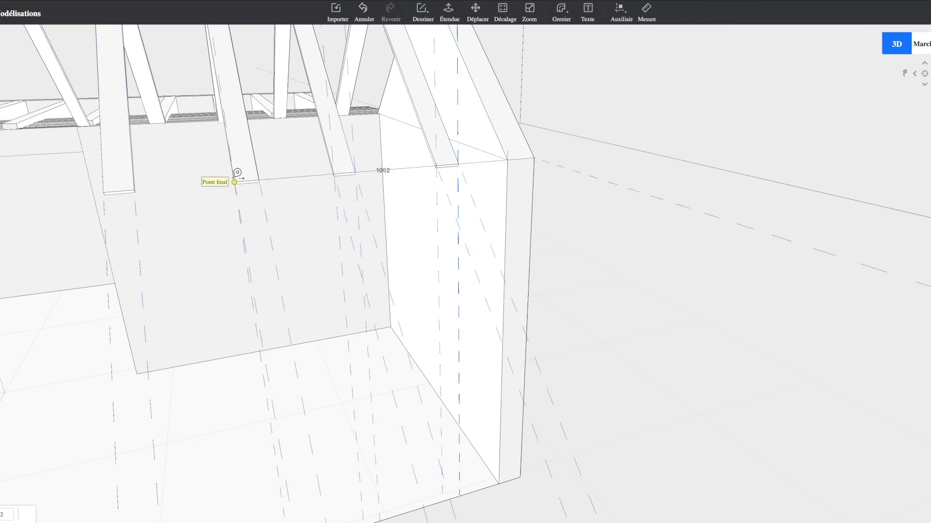
# - Add vertical guide lines through the lower corners of the third and fourth rafters from the gable wall
pyautogui.click(507, 181)
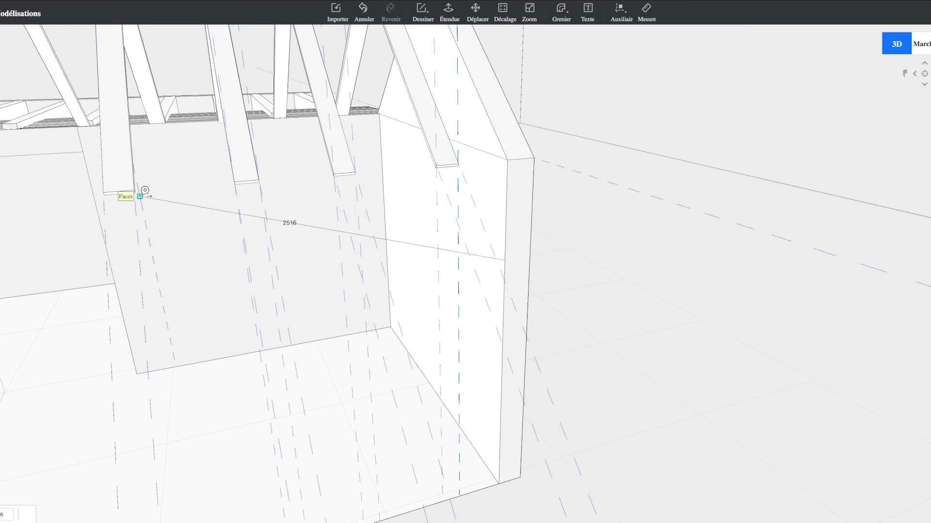
pyautogui.click(133, 188)
pyautogui.click(506, 193)
pyautogui.click(105, 195)
# - Add vertical guide lines through both lower corners of the rafter farthest from the gable wall
pyautogui.moveTo(155, 209); pyautogui.dragTo(204, 190, button='middle')
pyautogui.click(670, 175)
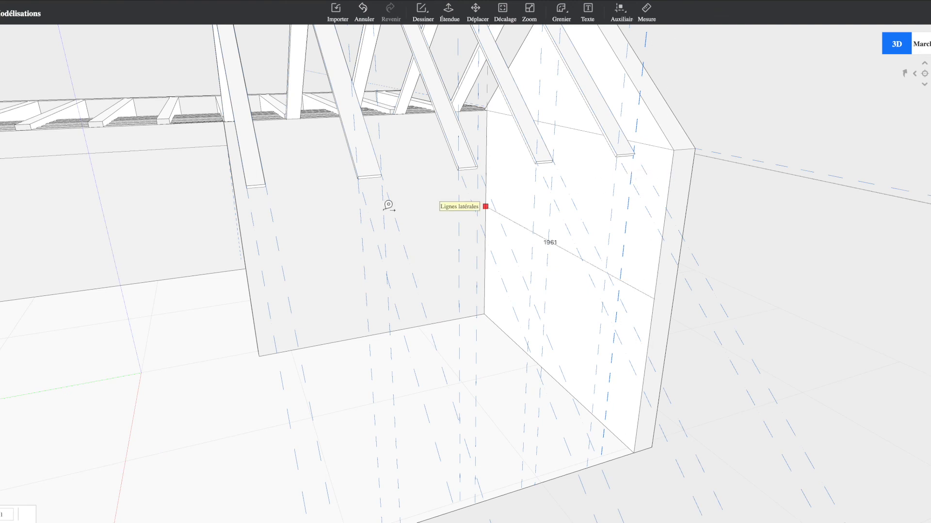
pyautogui.click(266, 185)
pyautogui.click(671, 165)
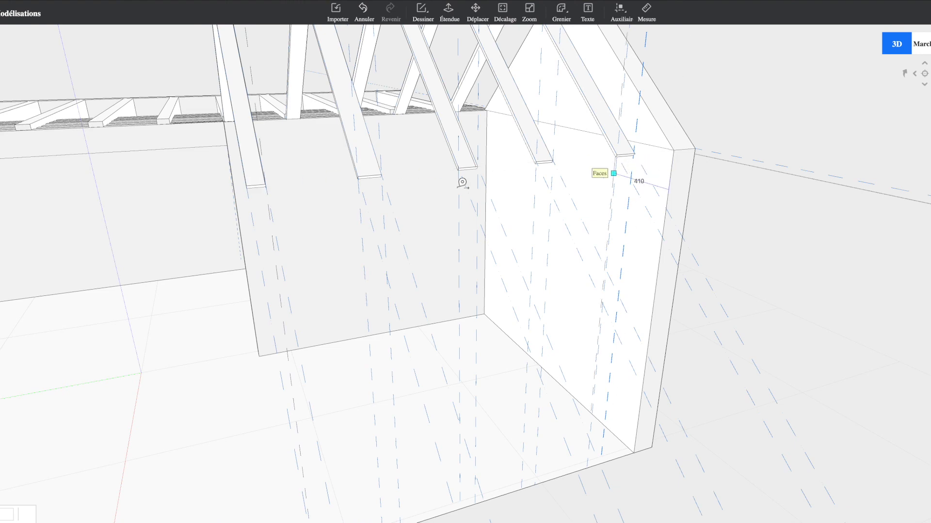
pyautogui.click(250, 182)
pyautogui.moveTo(253, 177); pyautogui.dragTo(558, 226, button='middle')
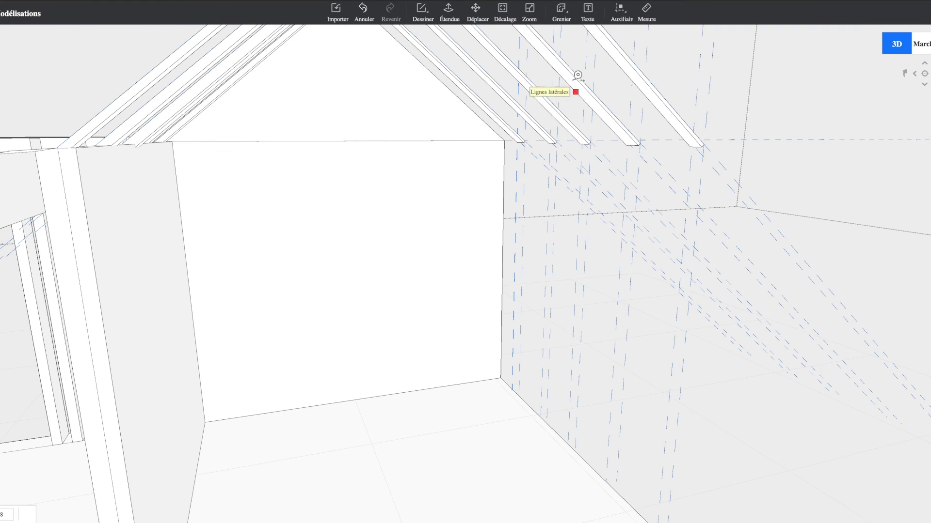
pyautogui.click(421, 21)
pyautogui.click(433, 58)
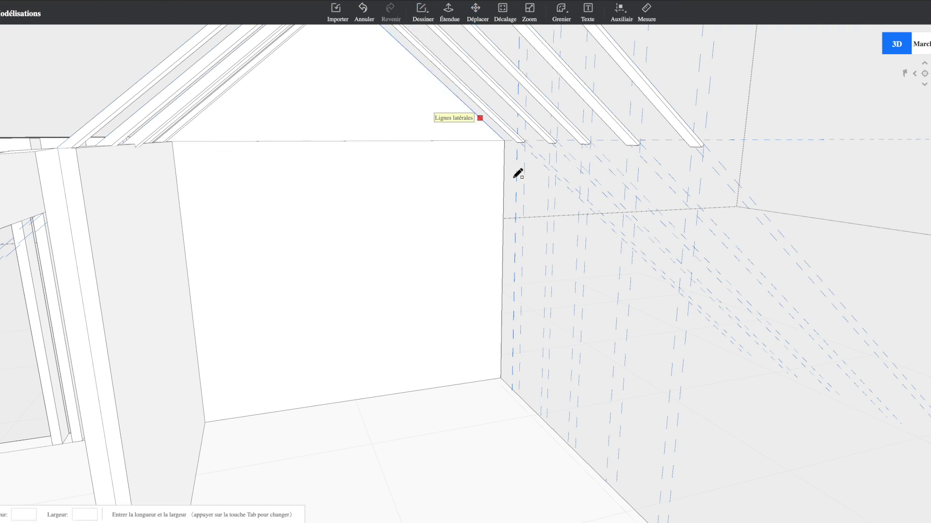
pyautogui.scroll(6, 512, 389)
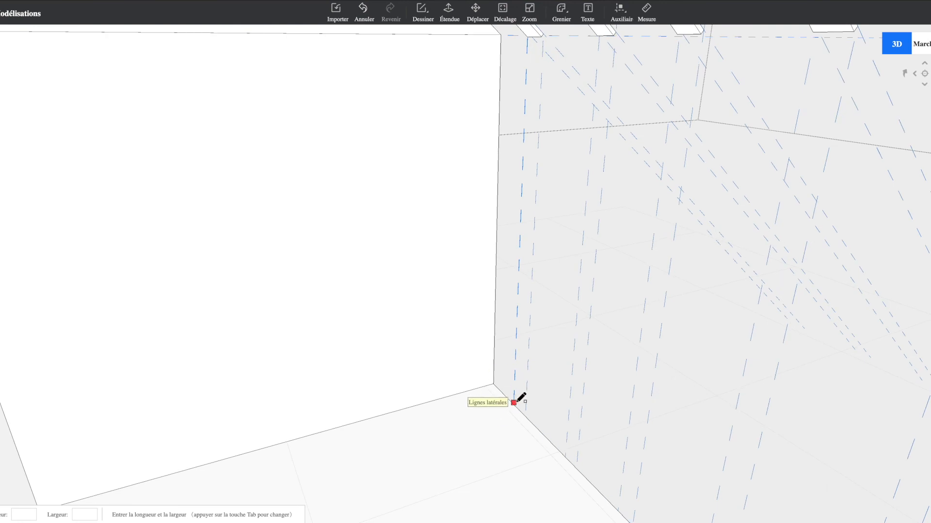
pyautogui.moveTo(526, 412); pyautogui.dragTo(376, 390, button='middle')
pyautogui.moveTo(484, 382)
pyautogui.mouseDown(button='middle')
pyautogui.moveTo(448, 315)
pyautogui.moveTo(427, 310)
pyautogui.mouseUp(button='middle')
pyautogui.moveTo(519, 382); pyautogui.dragTo(494, 388, button='middle')
pyautogui.moveTo(555, 319); pyautogui.dragTo(530, 336, button='middle')
pyautogui.moveTo(538, 240)
pyautogui.mouseDown(button='middle')
pyautogui.moveTo(475, 274)
pyautogui.moveTo(483, 231)
pyautogui.mouseUp(button='middle')
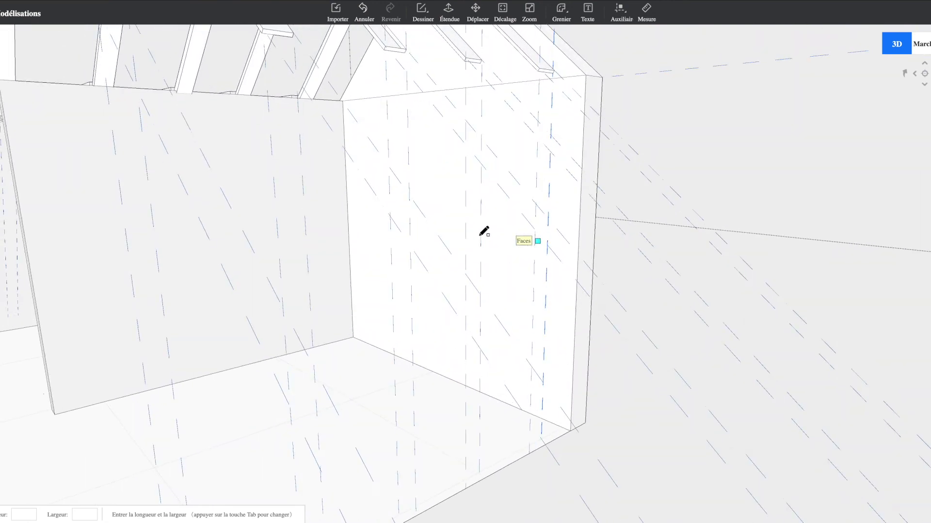
pyautogui.click(466, 58)
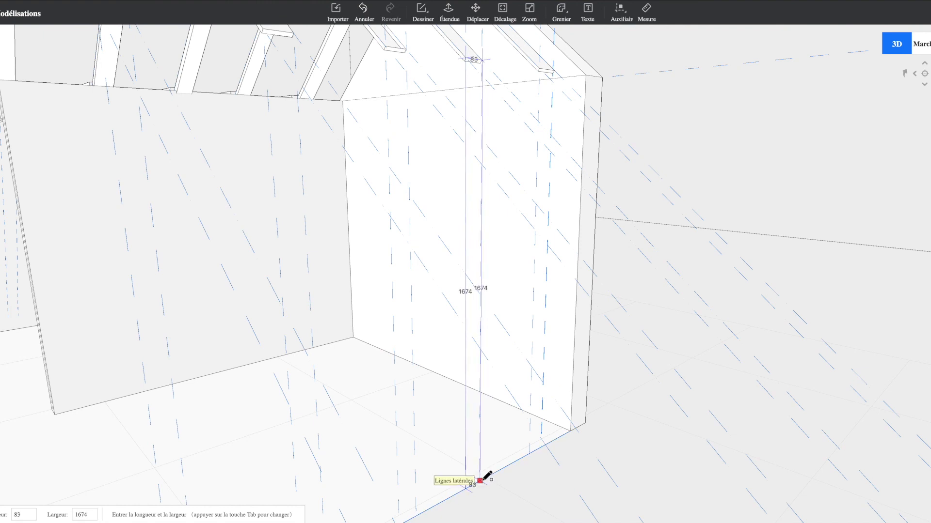
pyautogui.moveTo(481, 480); pyautogui.dragTo(446, 479, button='middle')
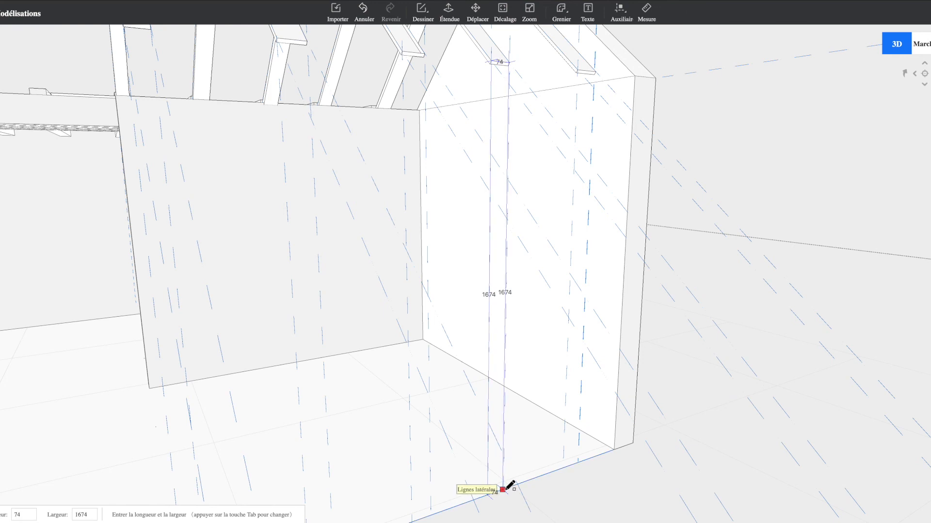
pyautogui.press('Escape')
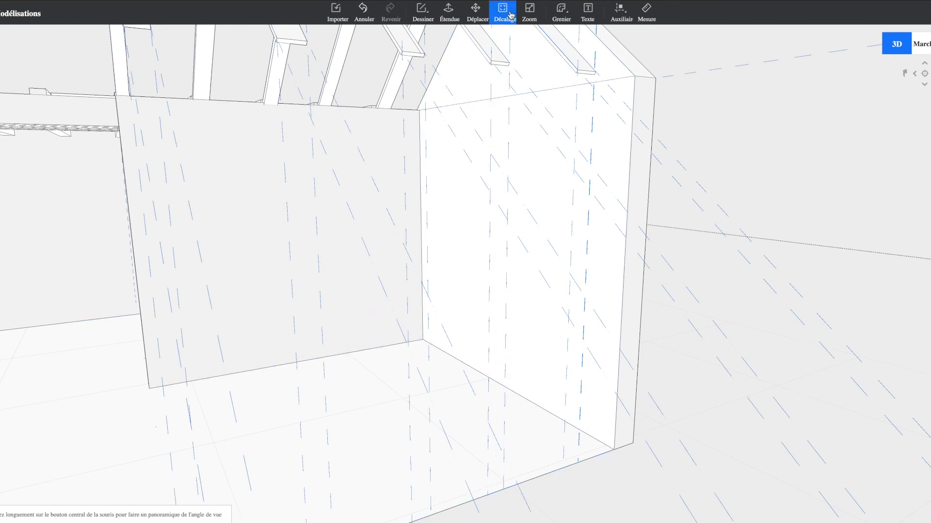
pyautogui.click(430, 19)
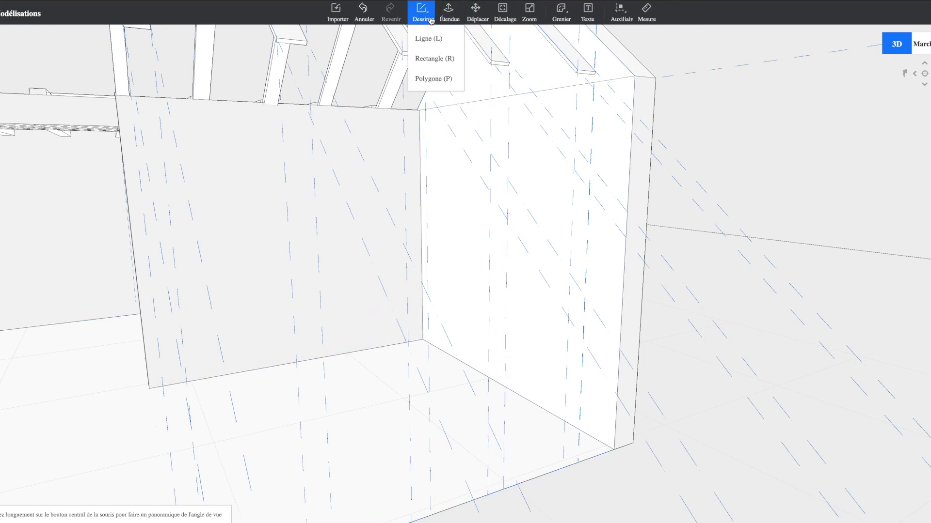
pyautogui.click(431, 58)
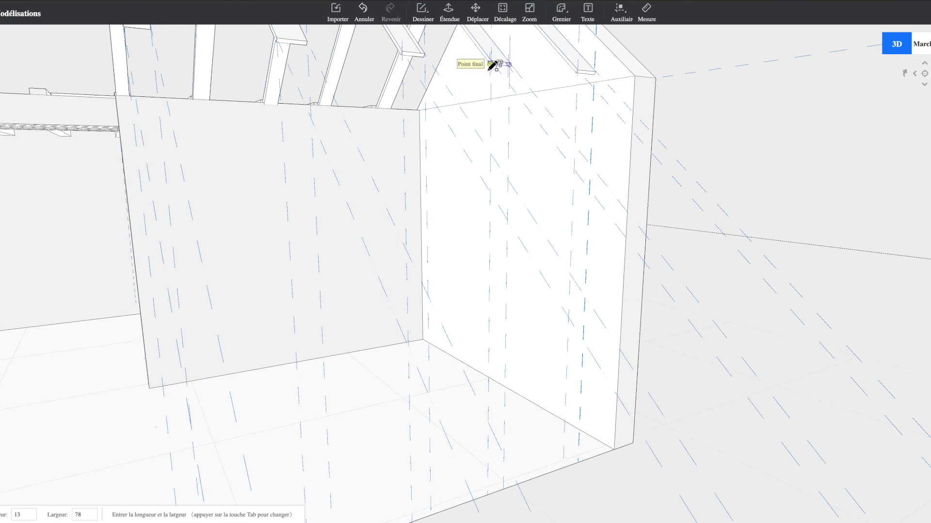
pyautogui.press('Escape')
pyautogui.click(441, 14)
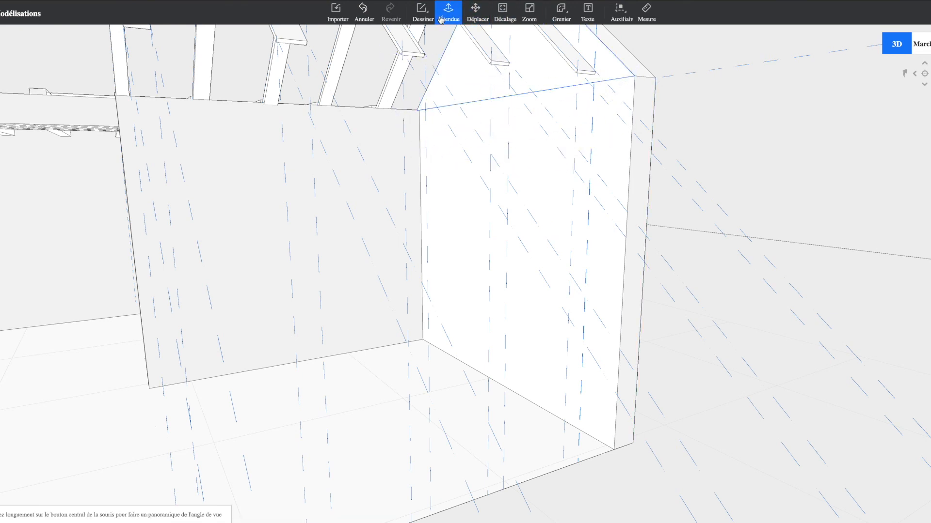
# - Draw vertical post rectangles from the two rafters nearest the gable wall down to the floor edge, about 90 by 1674 and 78 by 1674
pyautogui.click(426, 16)
pyautogui.click(436, 59)
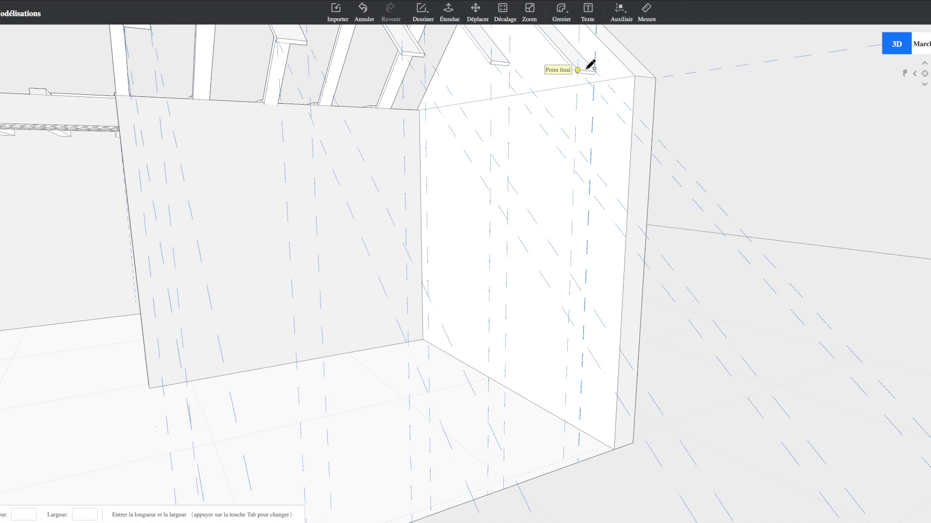
pyautogui.click(578, 70)
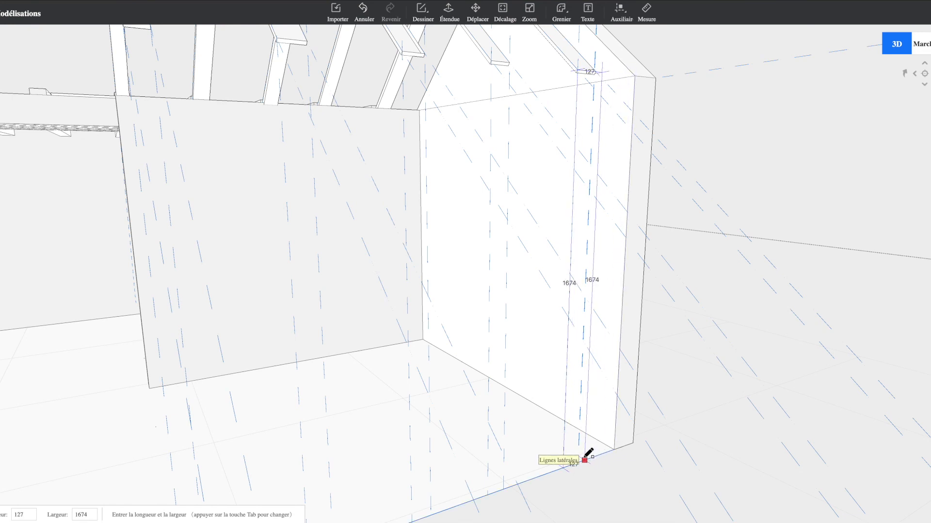
pyautogui.click(580, 463)
pyautogui.moveTo(634, 419); pyautogui.dragTo(547, 414, button='middle')
pyautogui.moveTo(695, 340); pyautogui.dragTo(691, 316, button='middle')
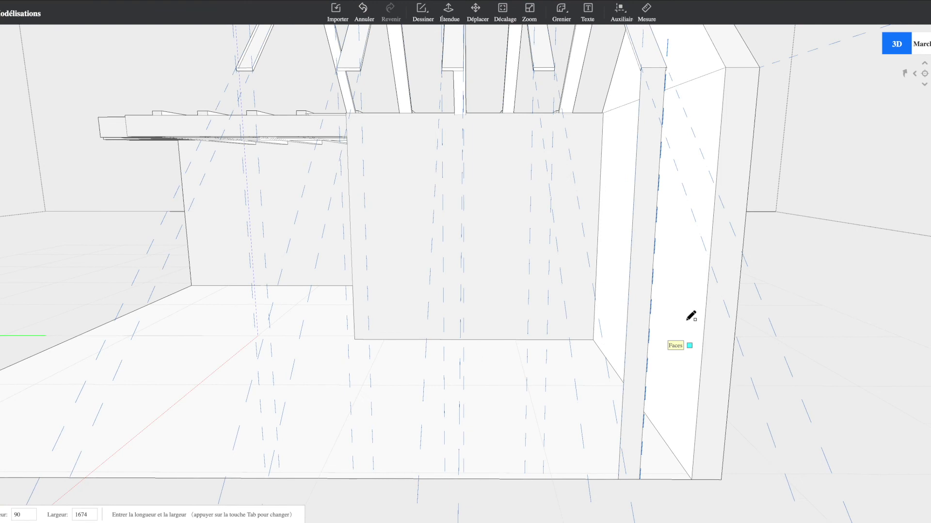
pyautogui.click(534, 67)
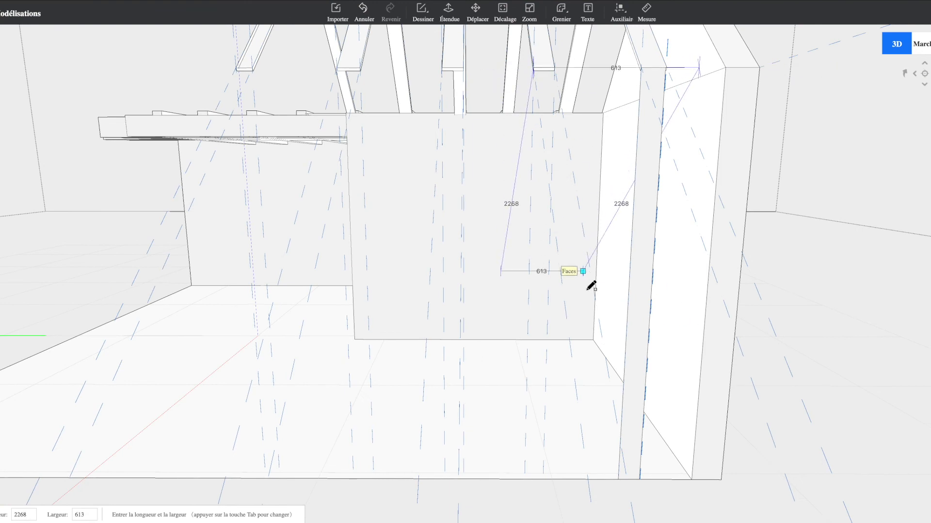
pyautogui.click(542, 479)
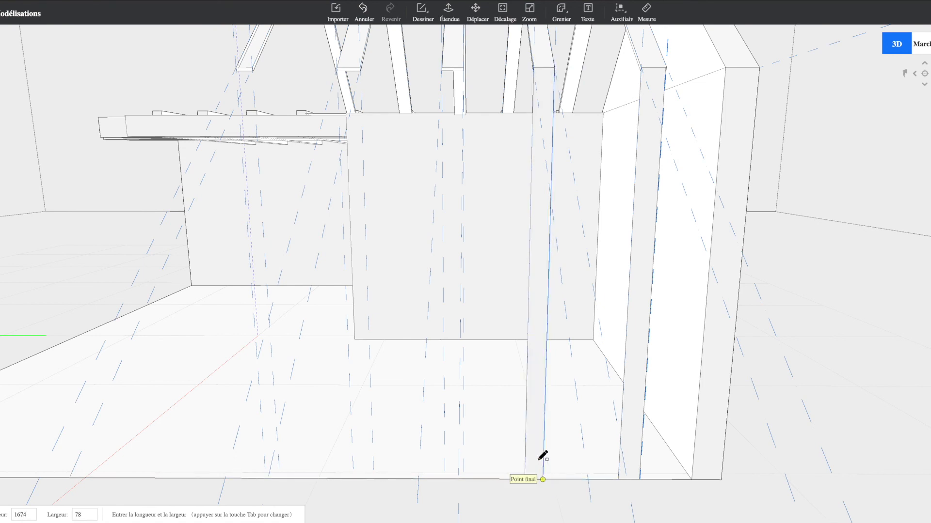
# - Try to draw a post rectangle of about 1674 by 80 from the third rafter's lower end to the floor edge
pyautogui.click(441, 67)
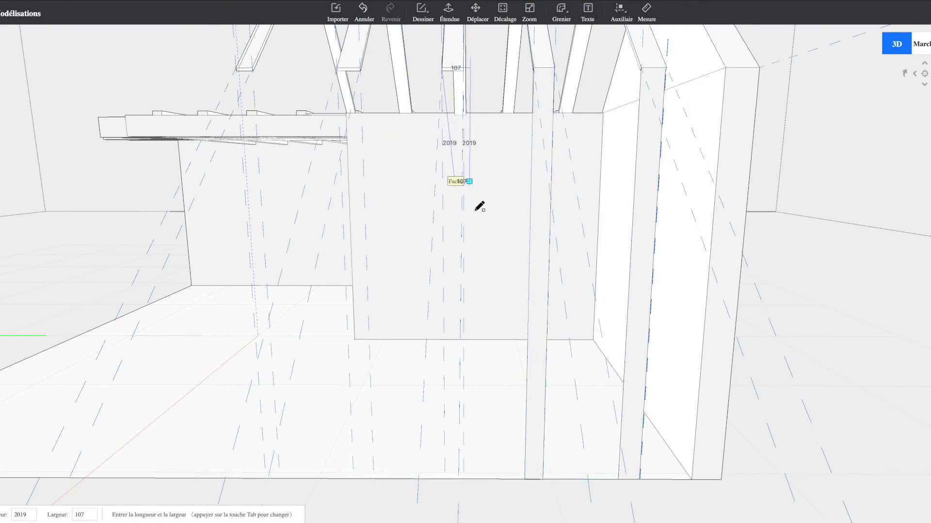
pyautogui.click(464, 482)
pyautogui.moveTo(485, 196); pyautogui.dragTo(279, 313, button='middle')
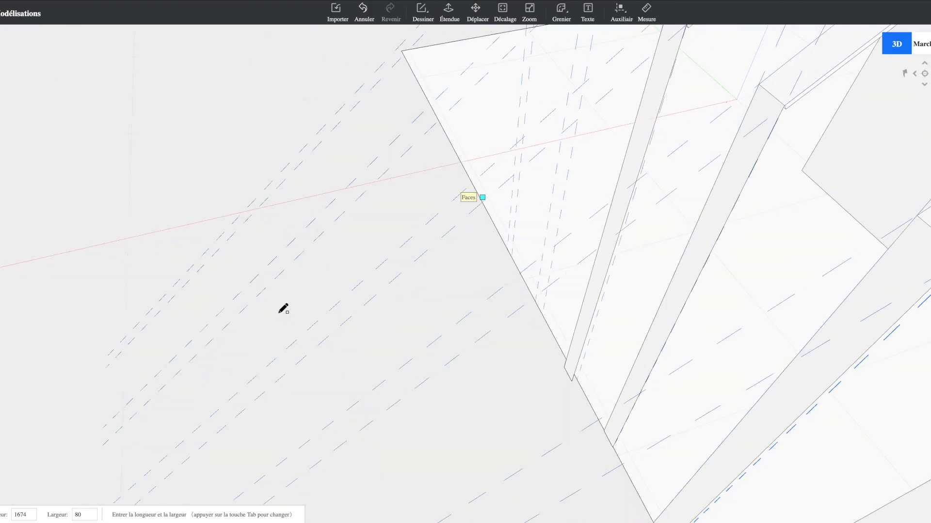
pyautogui.moveTo(500, 252); pyautogui.dragTo(530, 79, button='middle')
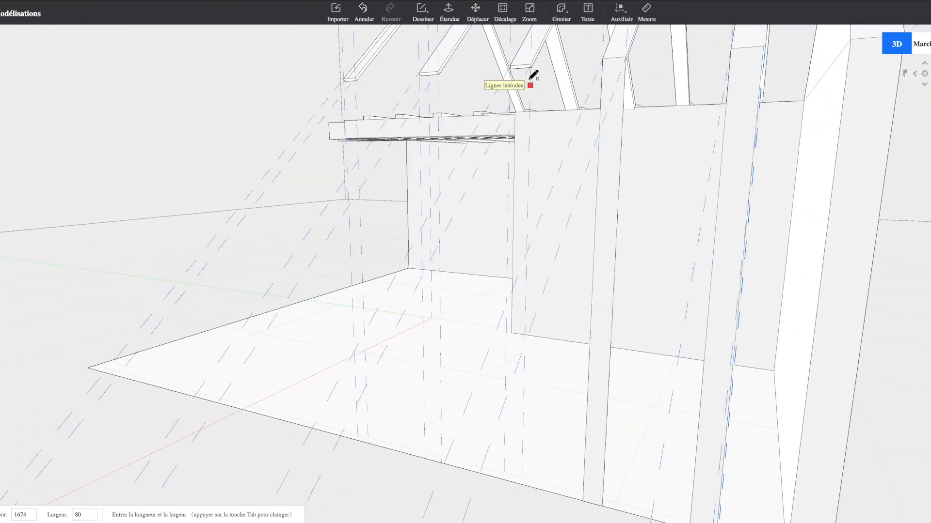
# - Draw post rectangles from the third, fourth and fifth rafters to the floor edge, about 80 by 1674, 86 by 1671 and 61 by 1668
pyautogui.click(510, 66)
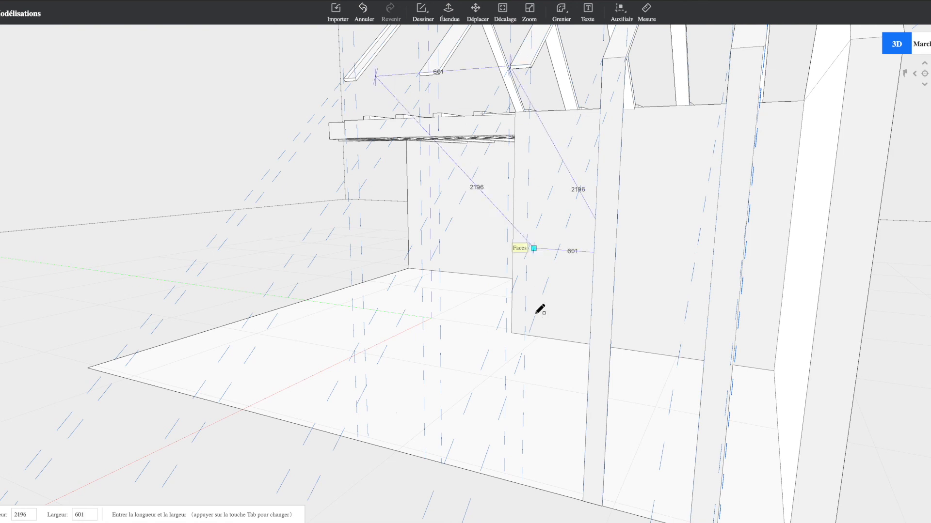
pyautogui.click(521, 485)
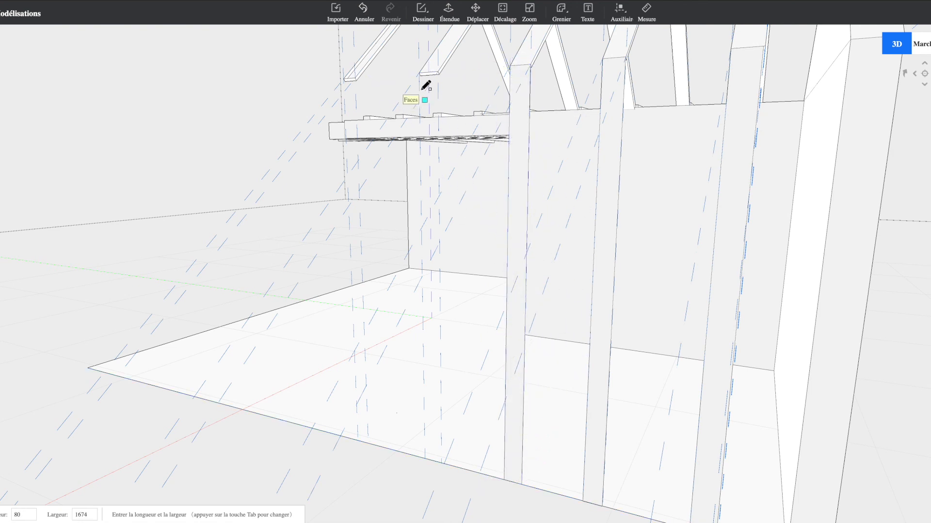
pyautogui.click(420, 73)
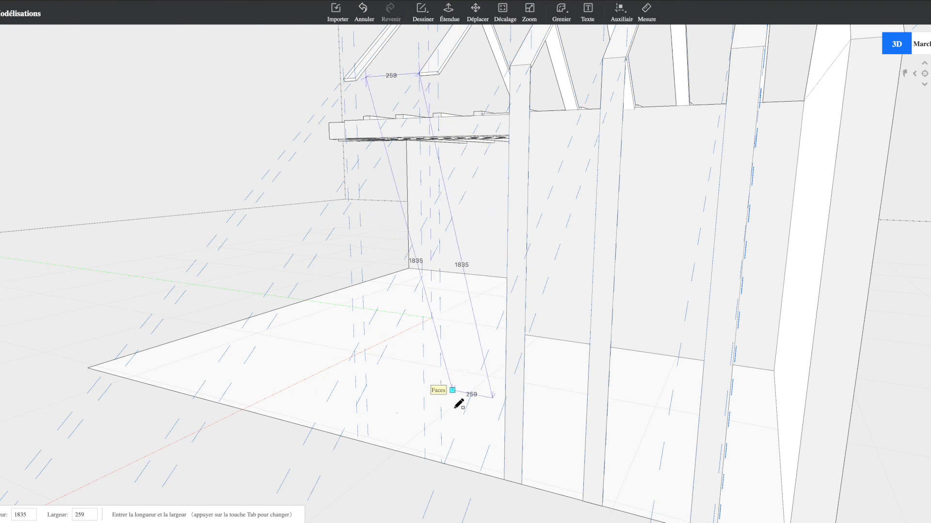
pyautogui.click(441, 462)
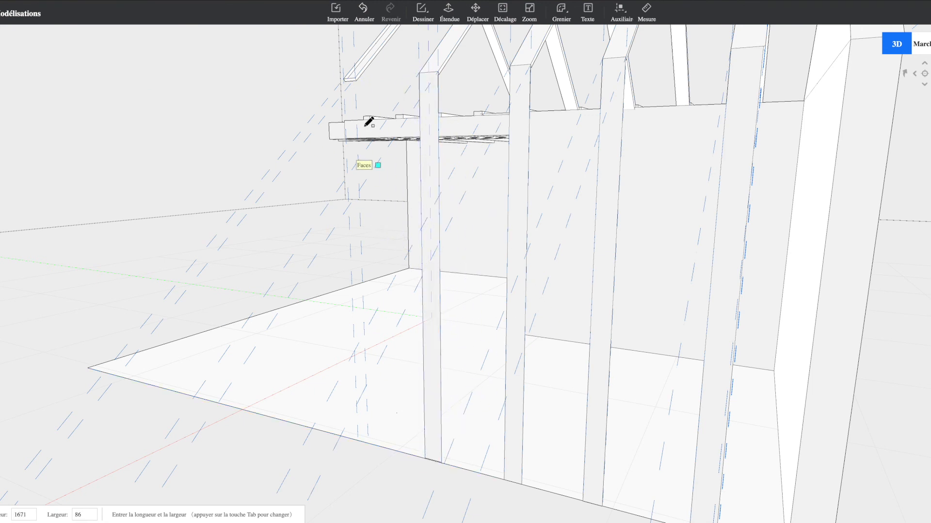
pyautogui.click(344, 78)
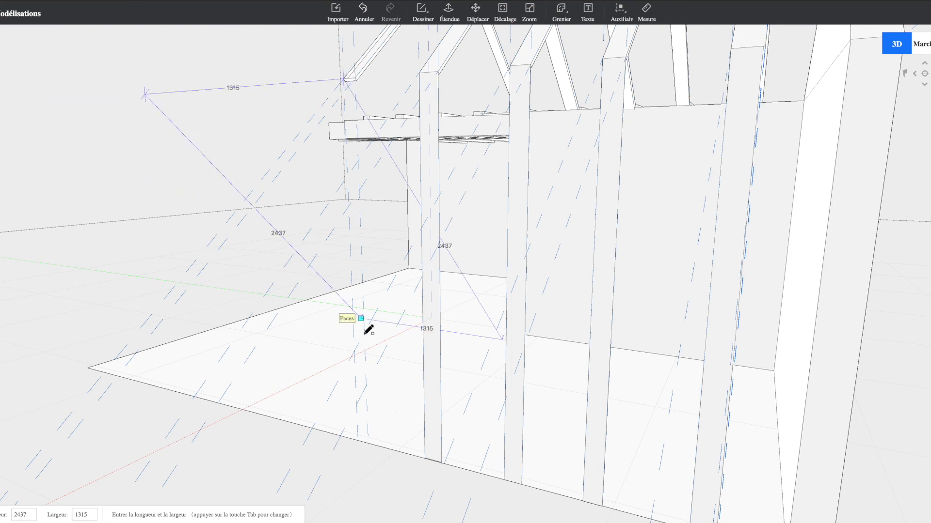
pyautogui.click(369, 441)
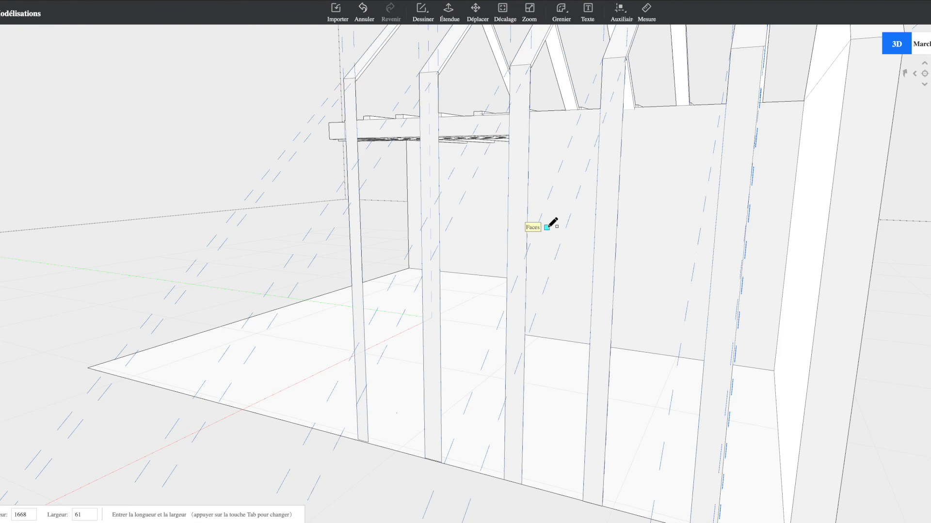
# - Extrude the post rectangle farthest from the gable wall by about 14
pyautogui.moveTo(413, 307); pyautogui.dragTo(553, 264, button='middle')
pyautogui.scroll(-10, 552, 260)
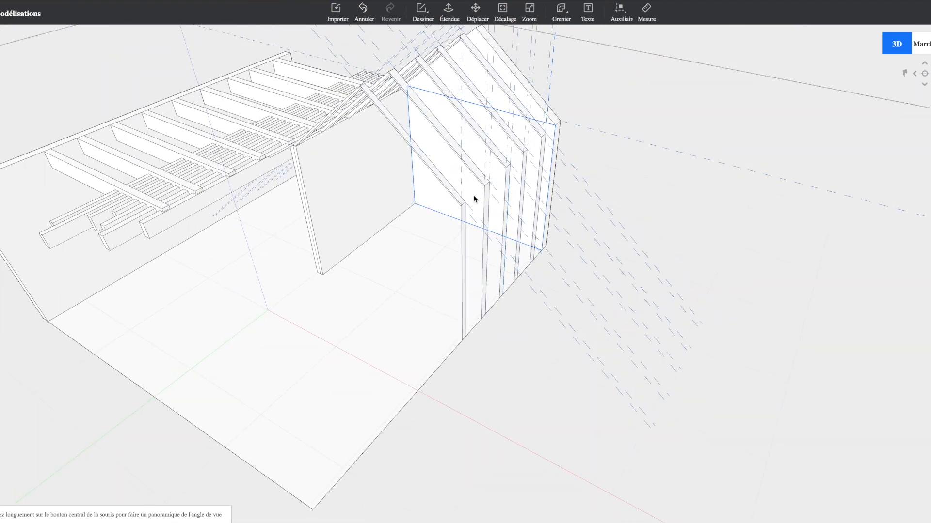
pyautogui.scroll(8, 438, 223)
pyautogui.moveTo(472, 260); pyautogui.dragTo(580, 223, button='middle')
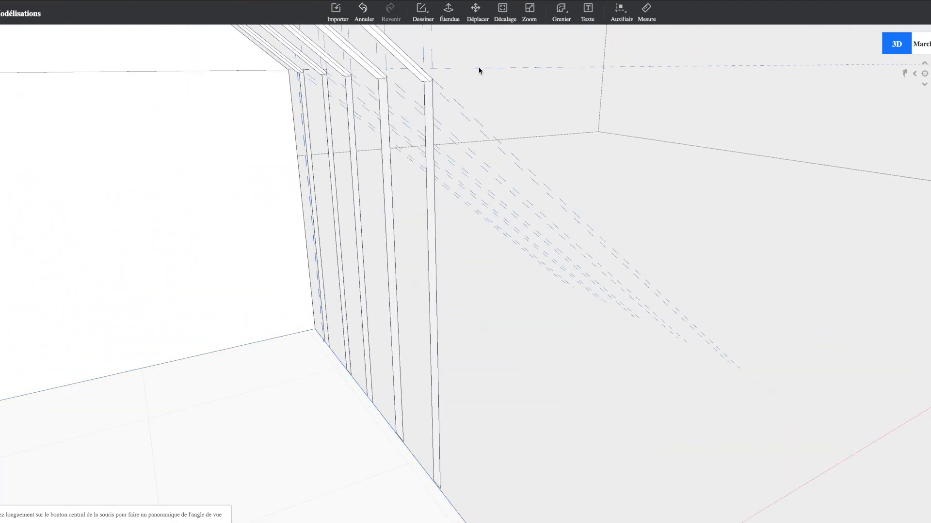
pyautogui.click(454, 18)
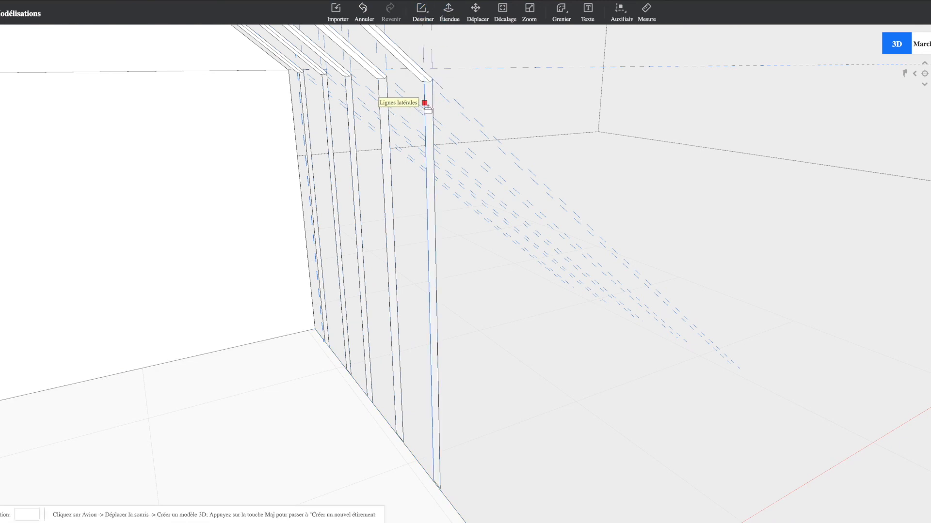
pyautogui.scroll(1, 428, 109)
pyautogui.click(423, 63)
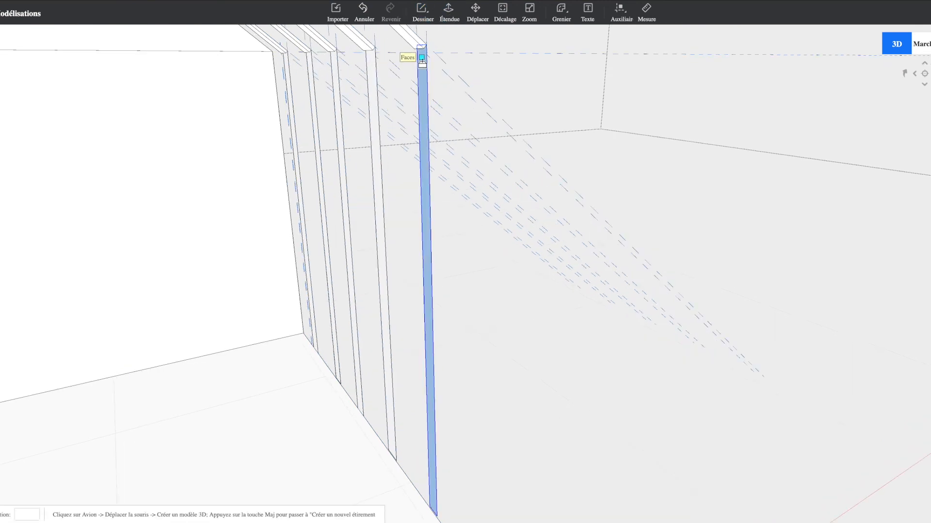
pyautogui.click(419, 68)
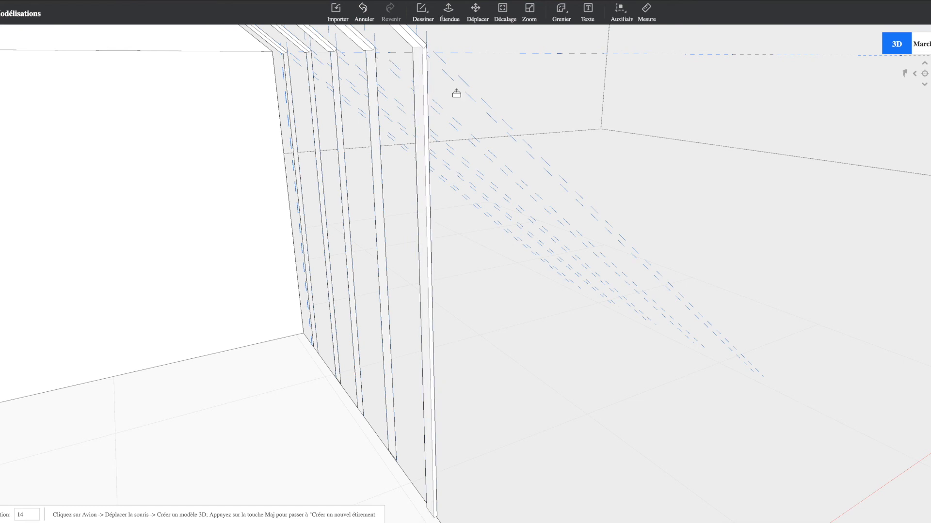
# - Extrude the second and third post rectangles, counted from the open end, by about 10 and 15
pyautogui.moveTo(312, 116); pyautogui.dragTo(636, 133, button='middle')
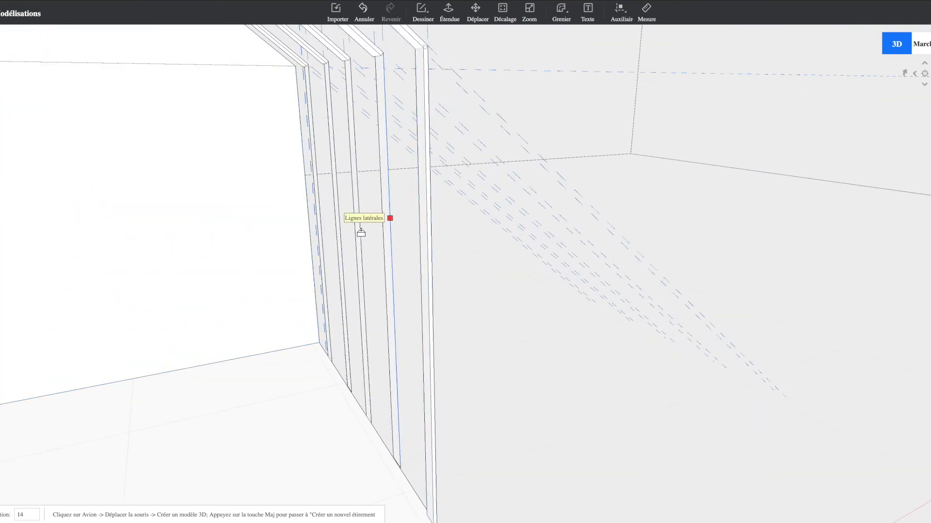
pyautogui.scroll(3, 387, 207)
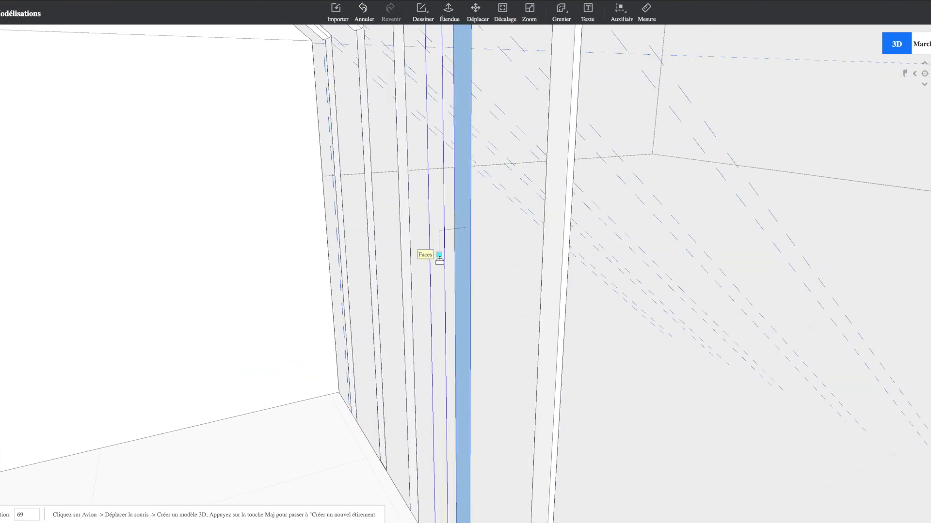
pyautogui.scroll(-3, 453, 244)
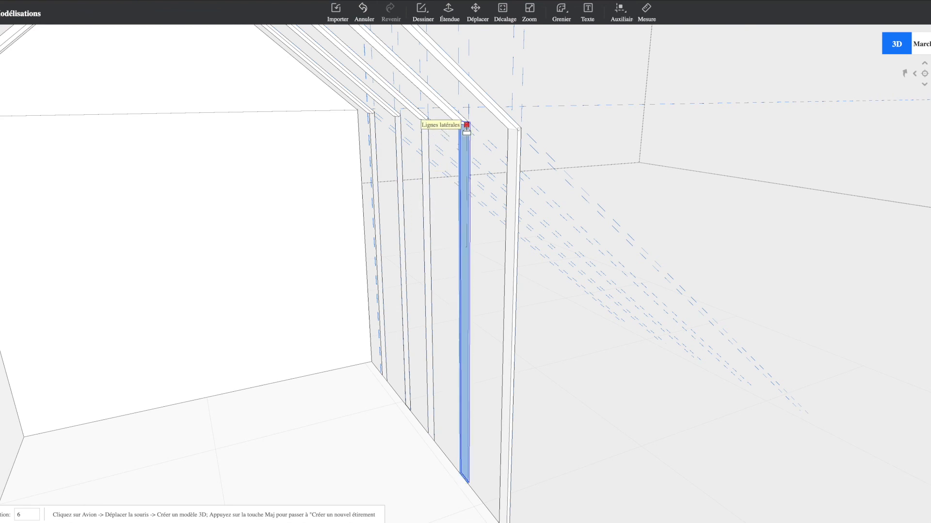
pyautogui.scroll(4, 463, 130)
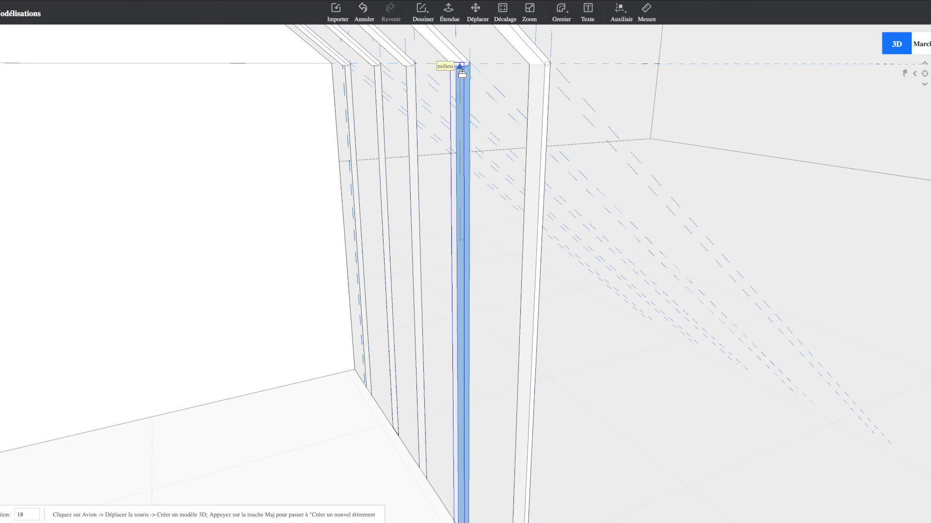
pyautogui.moveTo(471, 97); pyautogui.dragTo(448, 125, button='middle')
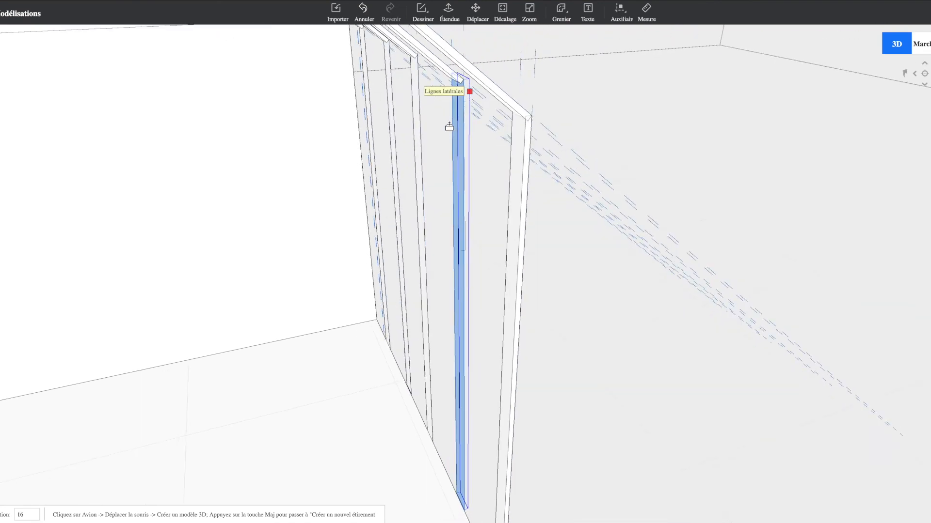
pyautogui.click(457, 113)
pyautogui.moveTo(411, 70); pyautogui.dragTo(424, 116, button='middle')
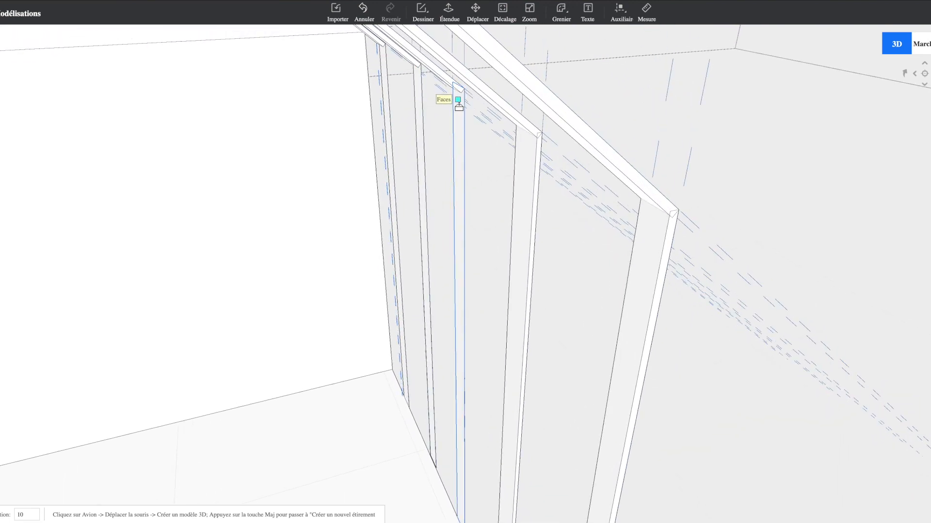
pyautogui.click(459, 106)
pyautogui.click(428, 111)
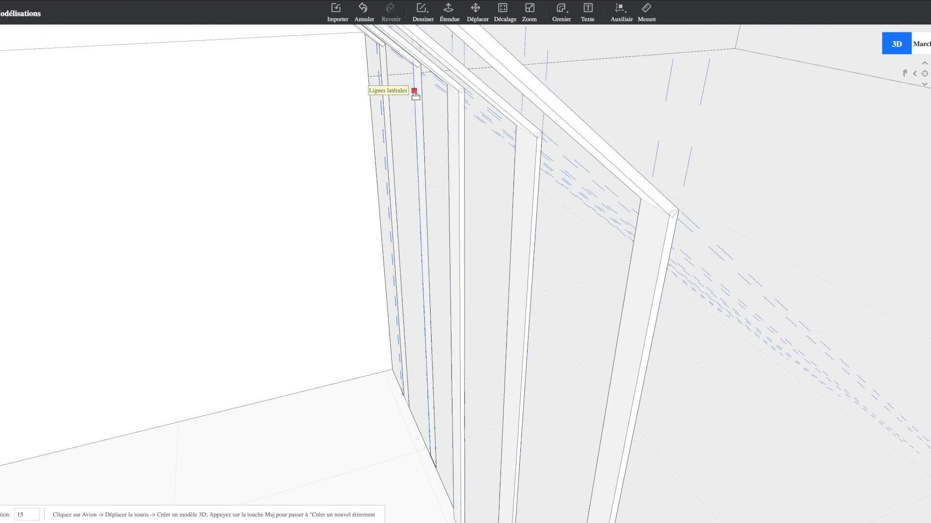
# - Extrude the two post rectangles nearest the gable wall by about 16 and 17
pyautogui.scroll(6, 417, 89)
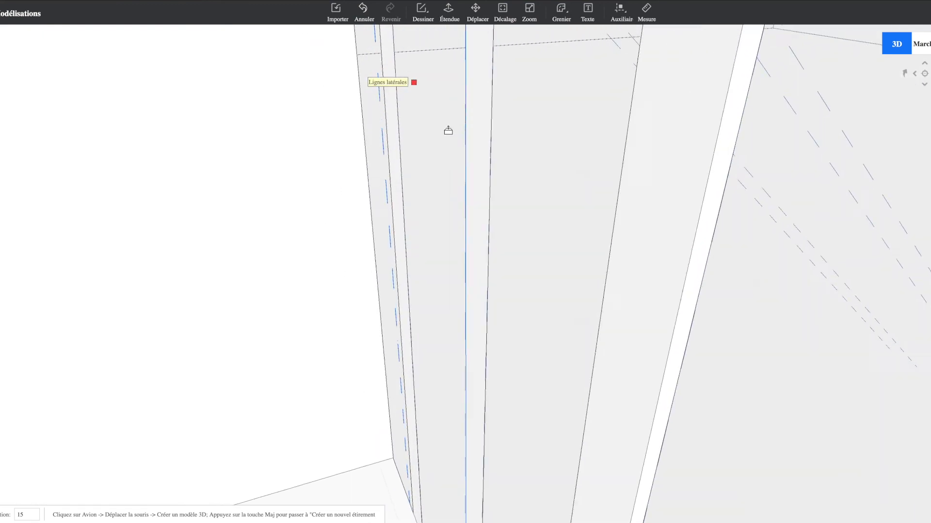
pyautogui.scroll(-5, 449, 125)
pyautogui.scroll(6, 449, 125)
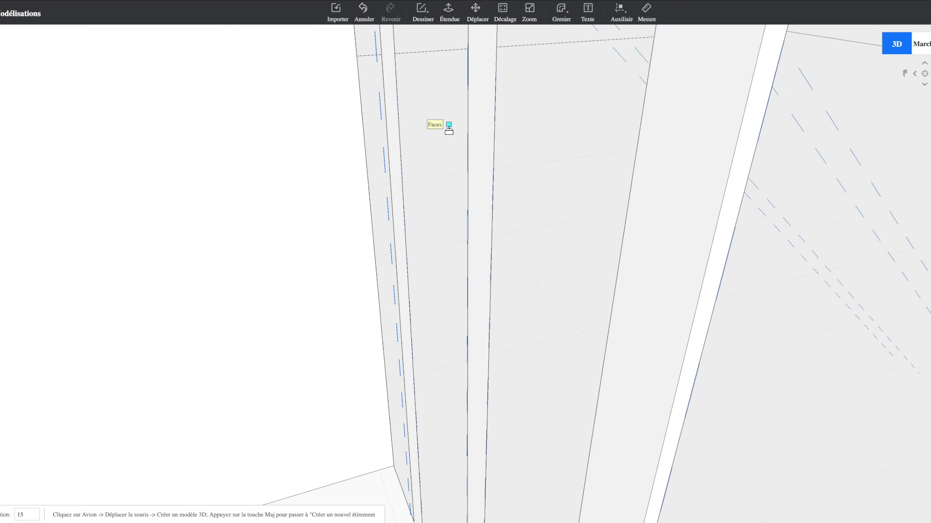
pyautogui.scroll(-2, 449, 125)
pyautogui.scroll(-2, 449, 124)
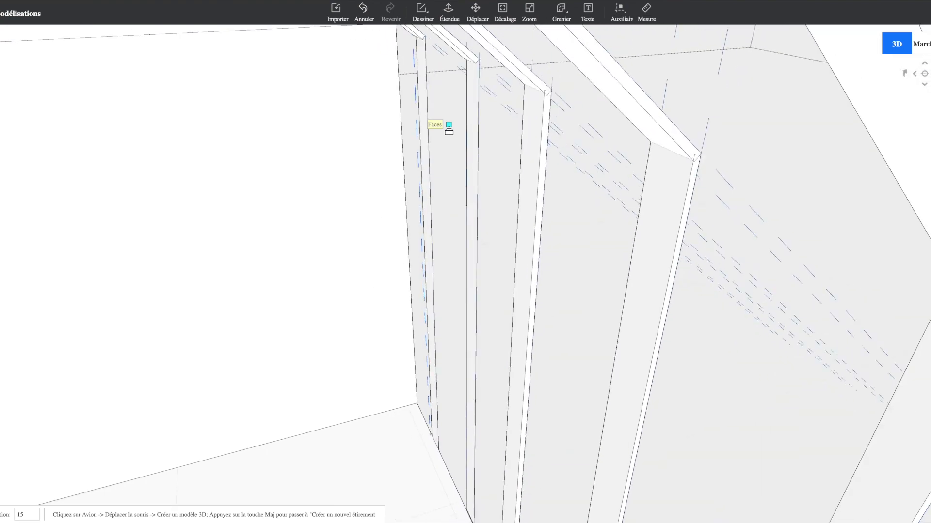
pyautogui.click(475, 82)
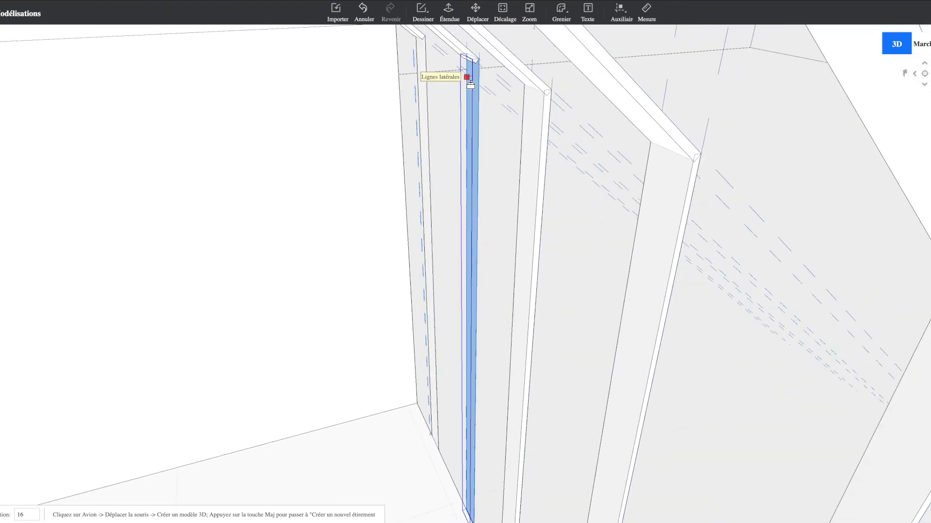
pyautogui.click(470, 84)
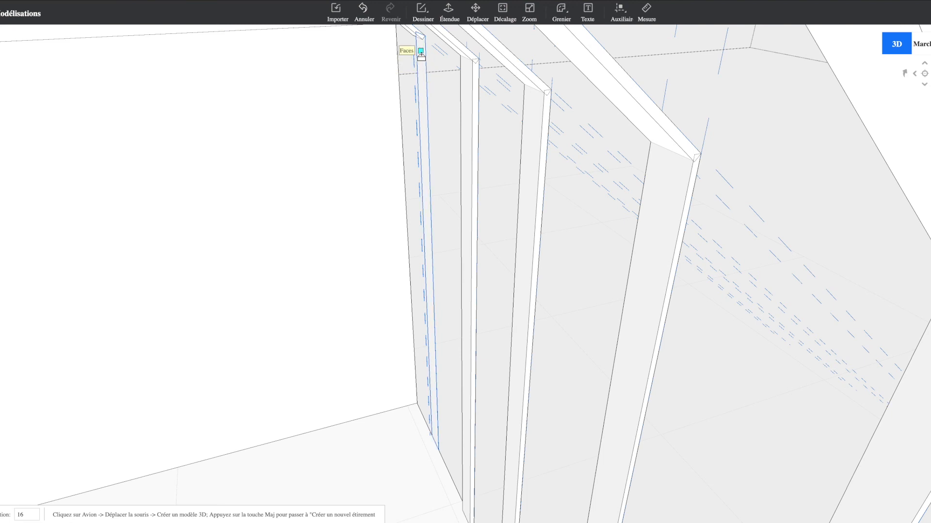
pyautogui.scroll(3, 426, 68)
pyautogui.click(454, 67)
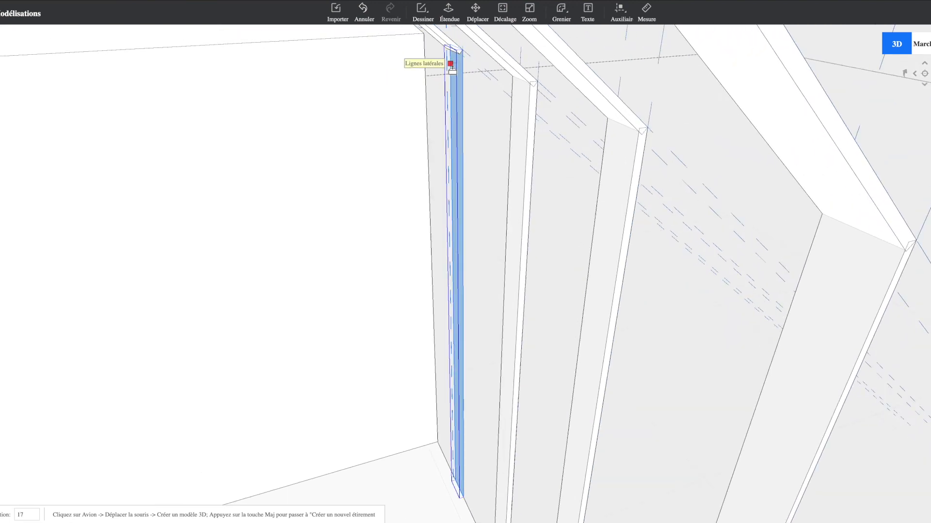
pyautogui.click(453, 68)
# - Draw a rectangle of about 1668 by 61 over the outer side of the post farthest from the gable wall
pyautogui.scroll(-5, 554, 222)
pyautogui.moveTo(593, 333); pyautogui.dragTo(488, 263, button='middle')
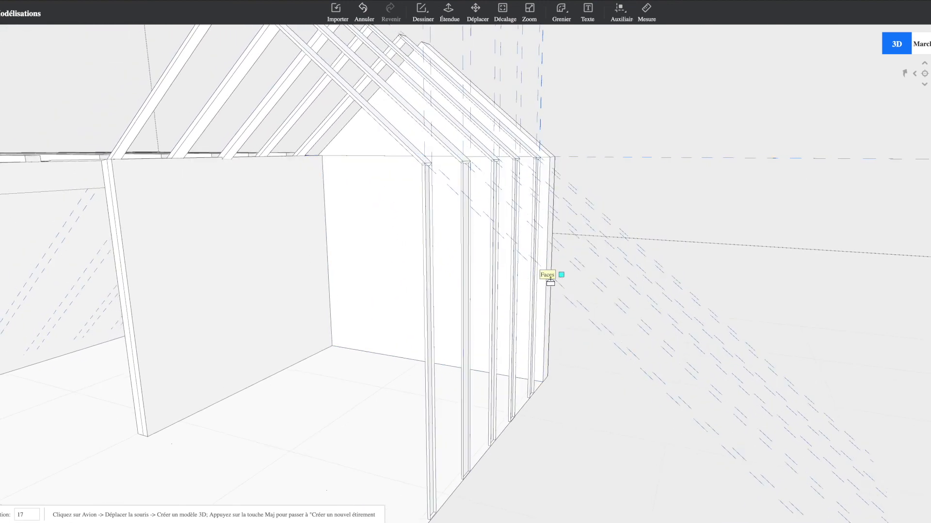
pyautogui.moveTo(560, 274); pyautogui.dragTo(529, 259, button='middle')
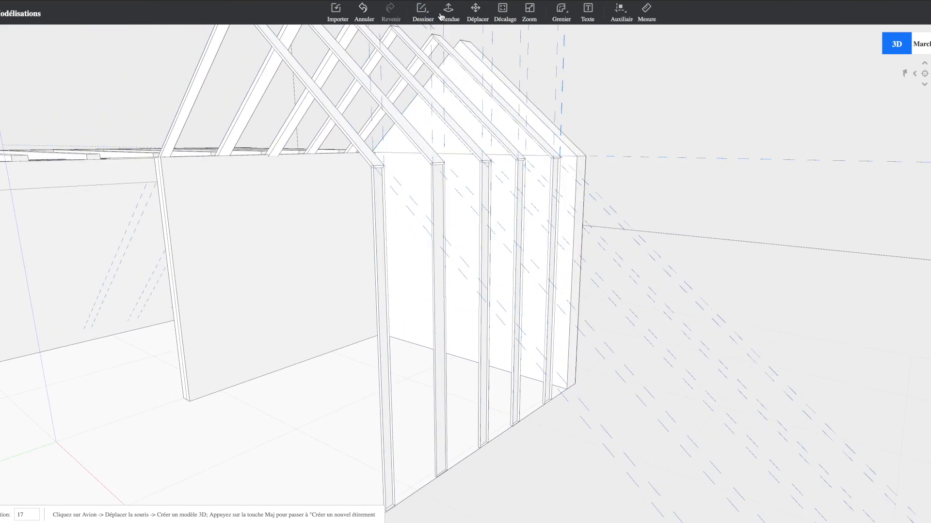
pyautogui.click(422, 12)
pyautogui.click(434, 58)
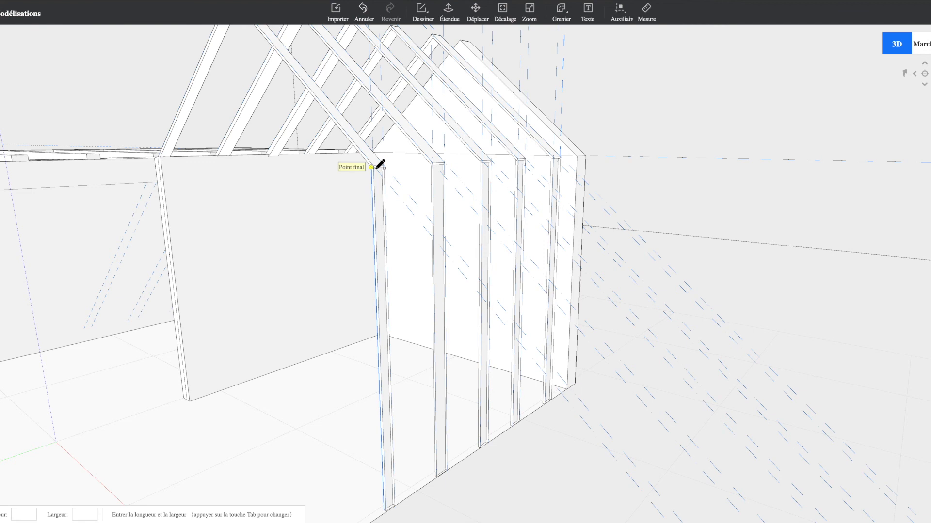
pyautogui.moveTo(384, 168); pyautogui.dragTo(347, 169, button='middle')
pyautogui.click(335, 164)
pyautogui.click(362, 494)
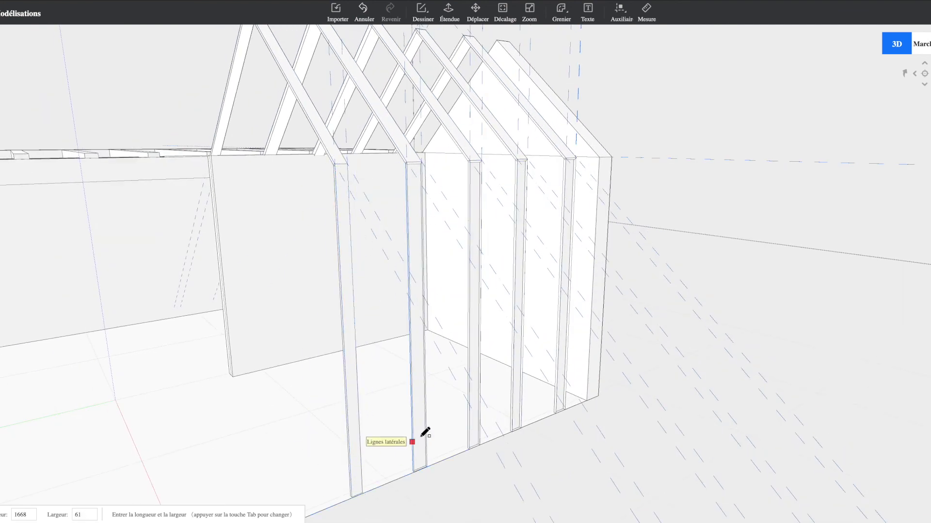
# - Draw rectangles over the outer sides of the other four posts, from the rafter ends down to the floor edge
pyautogui.click(408, 162)
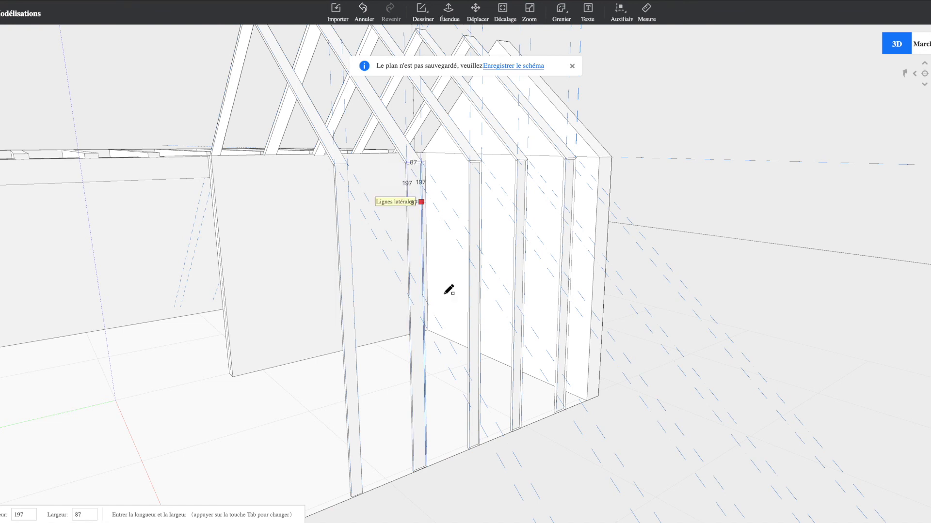
pyautogui.click(426, 464)
pyautogui.click(471, 160)
pyautogui.click(480, 444)
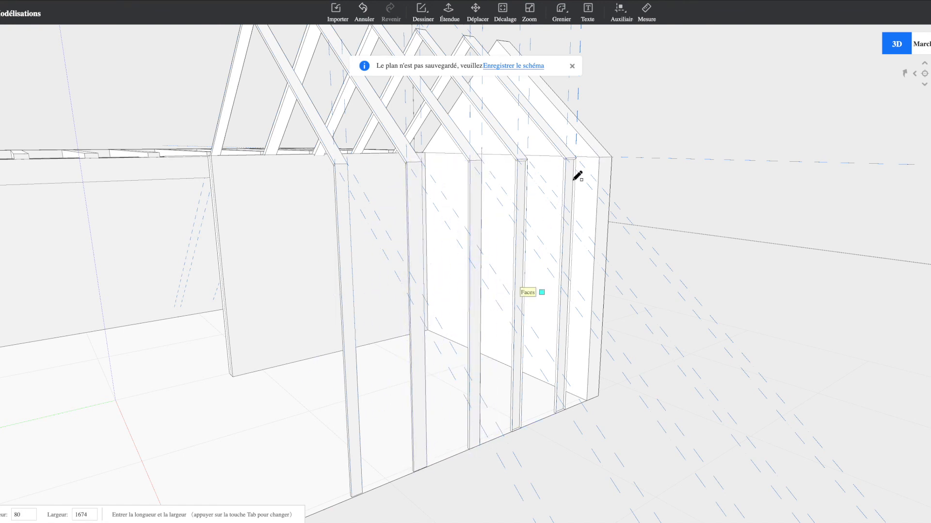
pyautogui.click(516, 161)
pyautogui.click(521, 429)
pyautogui.click(566, 158)
pyautogui.click(566, 408)
# - Return to the 3D plan view to inspect the structure from several sides, and reopen the model for editing
pyautogui.moveTo(279, 373); pyautogui.dragTo(538, 280, button='middle')
pyautogui.moveTo(589, 371); pyautogui.dragTo(924, 16, button='middle')
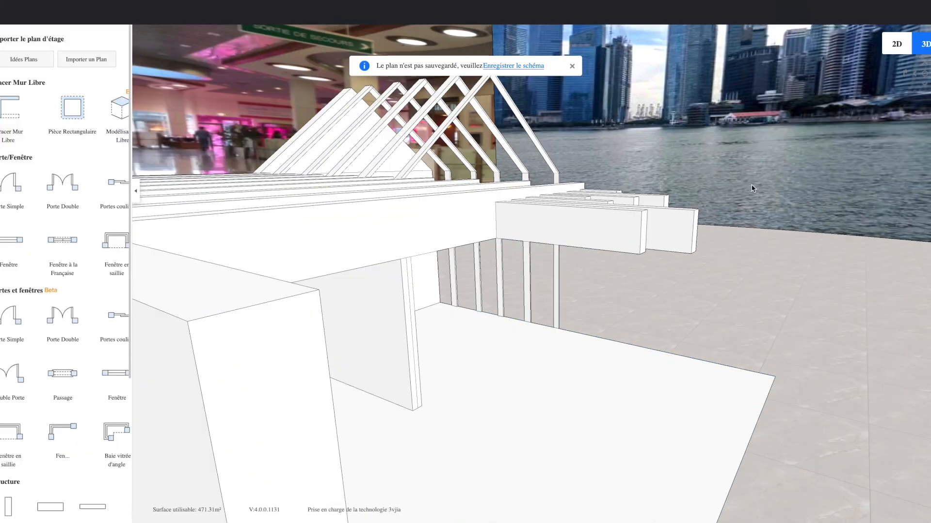
pyautogui.moveTo(752, 188); pyautogui.dragTo(498, 262, button='middle')
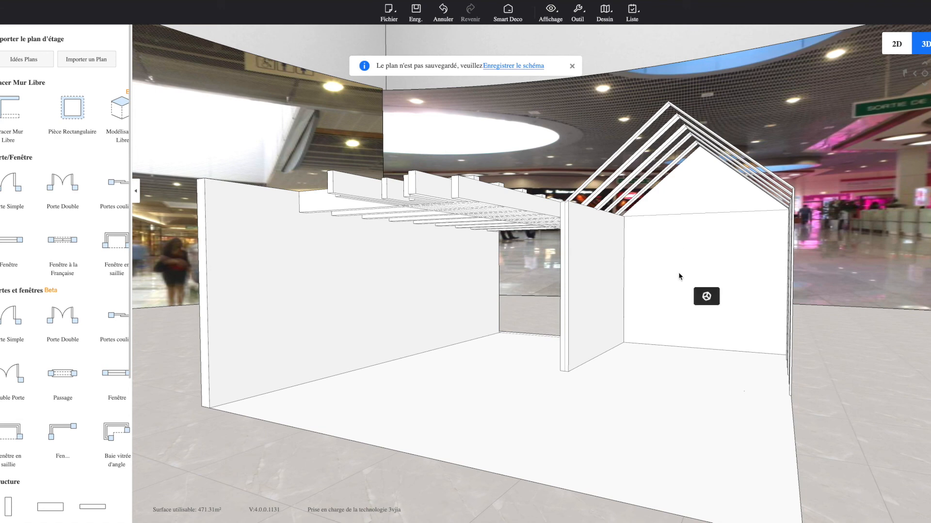
pyautogui.click(706, 297)
pyautogui.moveTo(708, 295); pyautogui.dragTo(490, 341, button='middle')
pyautogui.moveTo(370, 328); pyautogui.dragTo(391, 354, button='middle')
# - Push the free end face of the long side wall back about 753 to line up with the first pergola beam
pyautogui.click(444, 14)
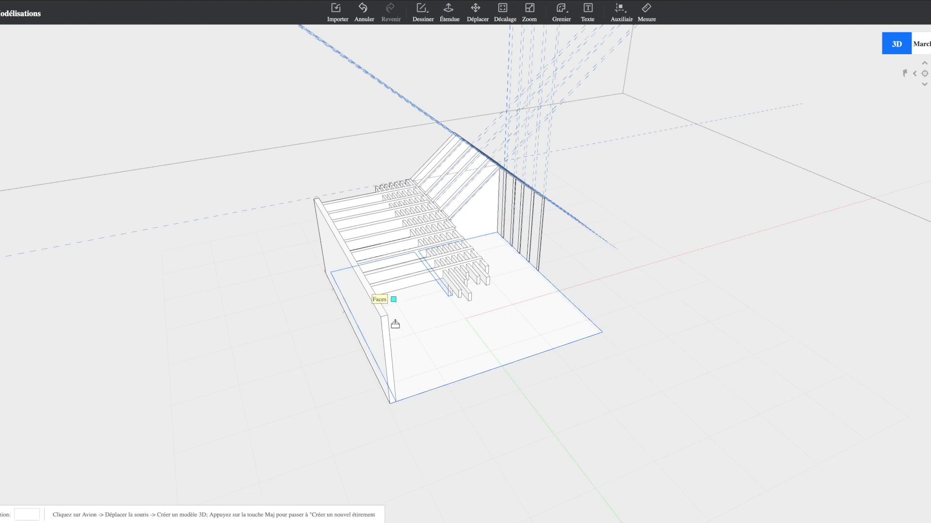
pyautogui.scroll(4, 388, 345)
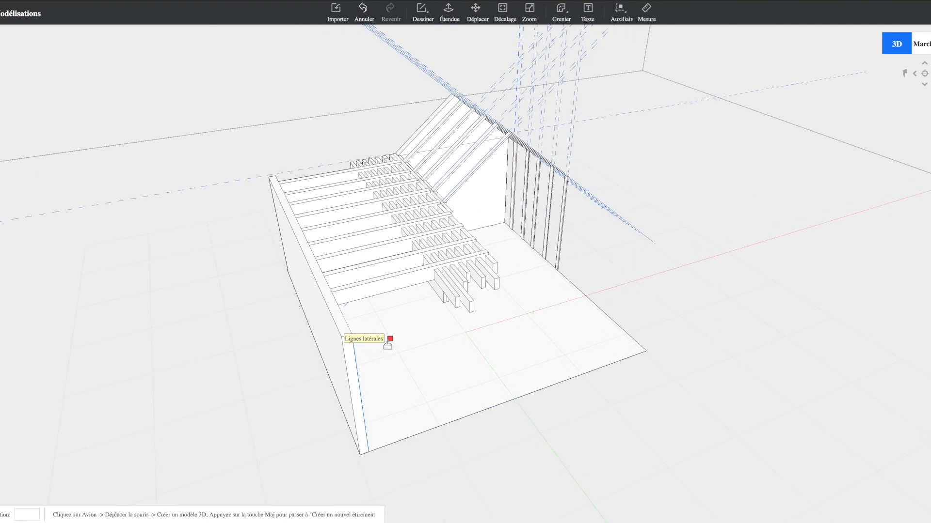
pyautogui.moveTo(387, 346); pyautogui.dragTo(446, 337, button='middle')
pyautogui.scroll(2, 446, 337)
pyautogui.moveTo(623, 367); pyautogui.dragTo(575, 325, button='middle')
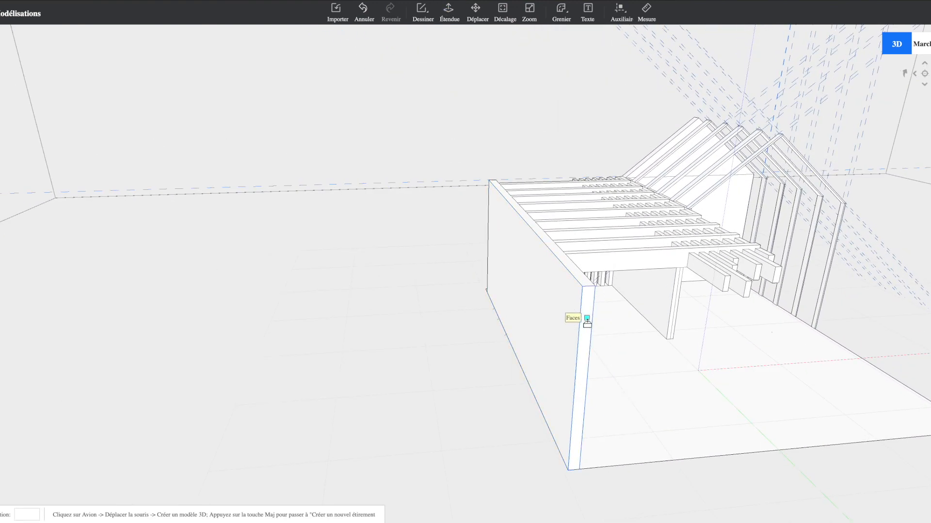
pyautogui.click(587, 319)
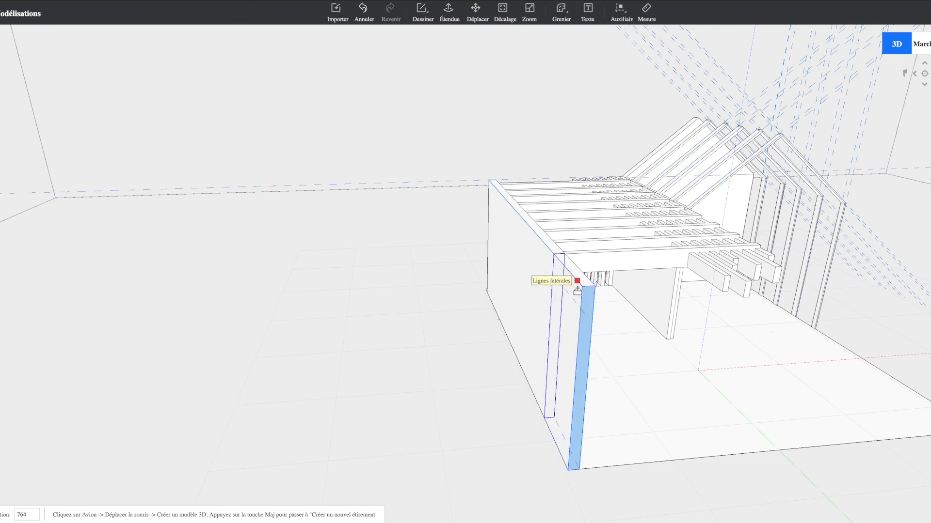
pyautogui.click(644, 335)
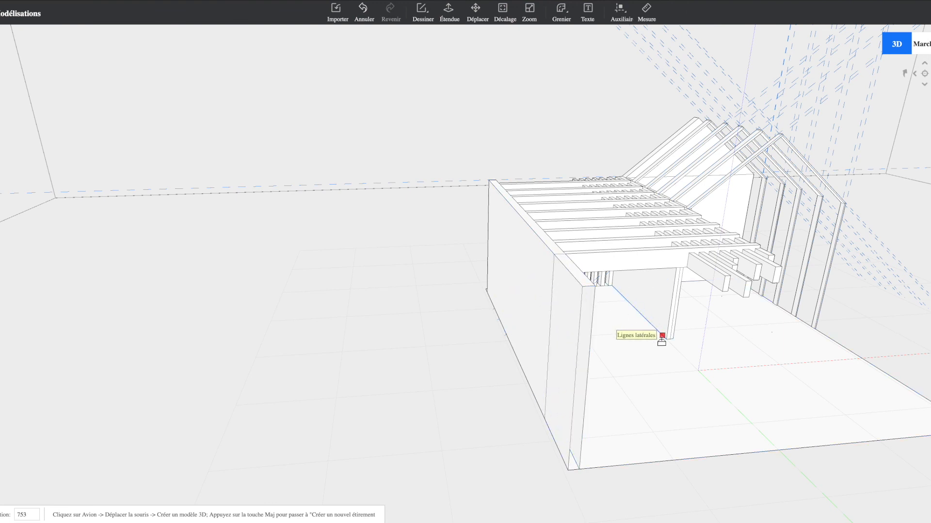
pyautogui.press('Escape')
# - Delete the leftover outer, end and top faces of the side wall section beyond the first pergola beam
pyautogui.click(572, 323)
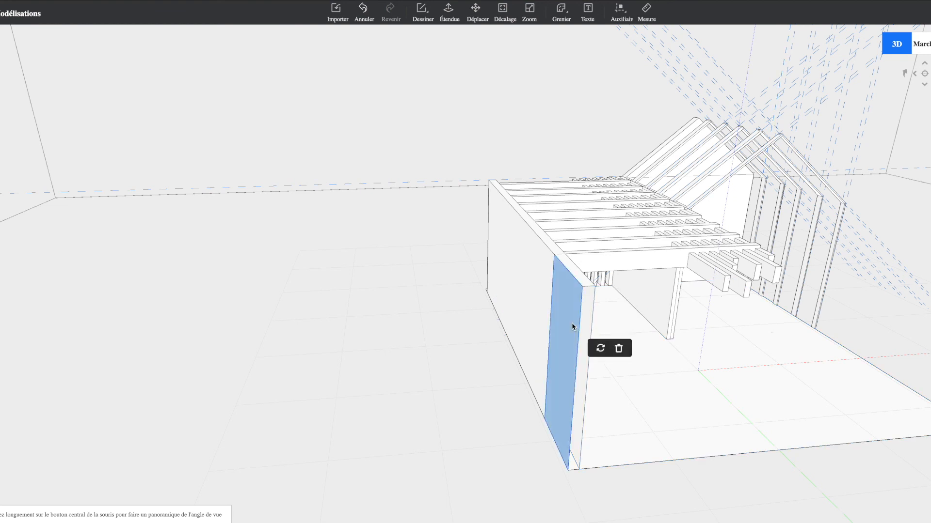
pyautogui.click(619, 349)
pyautogui.click(582, 335)
pyautogui.click(625, 357)
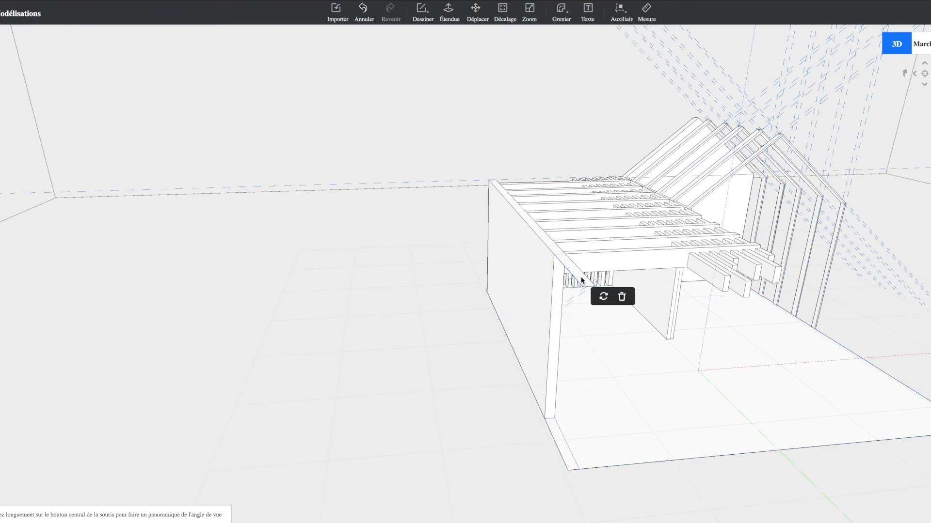
pyautogui.click(623, 299)
# - Try deleting the inner face of the shortened side wall and undo the deletion
pyautogui.moveTo(620, 306); pyautogui.dragTo(493, 291)
pyautogui.click(494, 284)
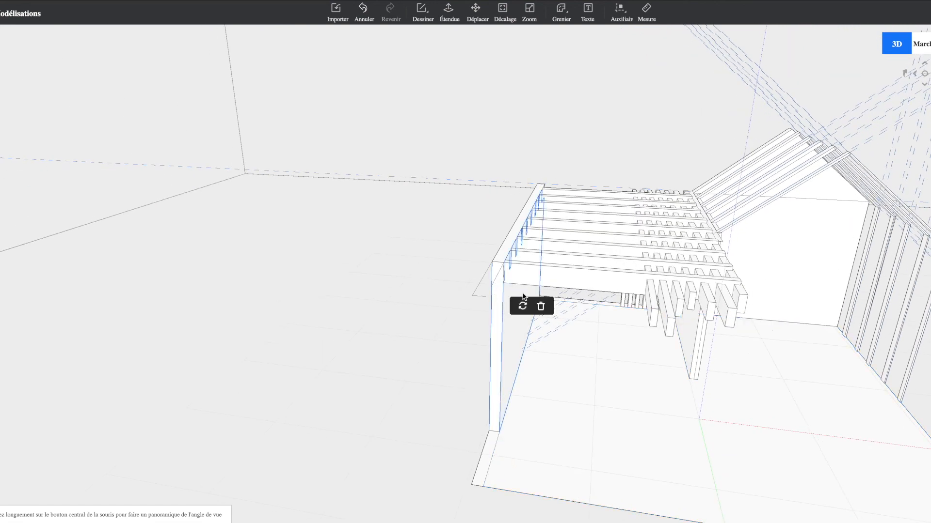
pyautogui.click(542, 306)
pyautogui.hotkey('ctrl', 'z')
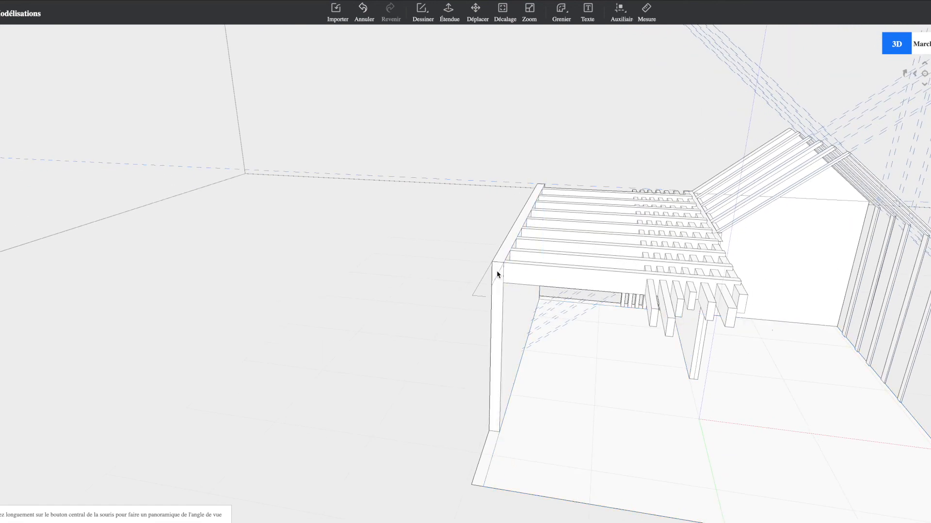
# - Leave the modelling editor, inspect the trimmed side wall and pergola from several angles in the 3D plan, and reopen the model for editing
pyautogui.click(500, 273)
pyautogui.moveTo(453, 321); pyautogui.dragTo(453, 321)
pyautogui.click(503, 348)
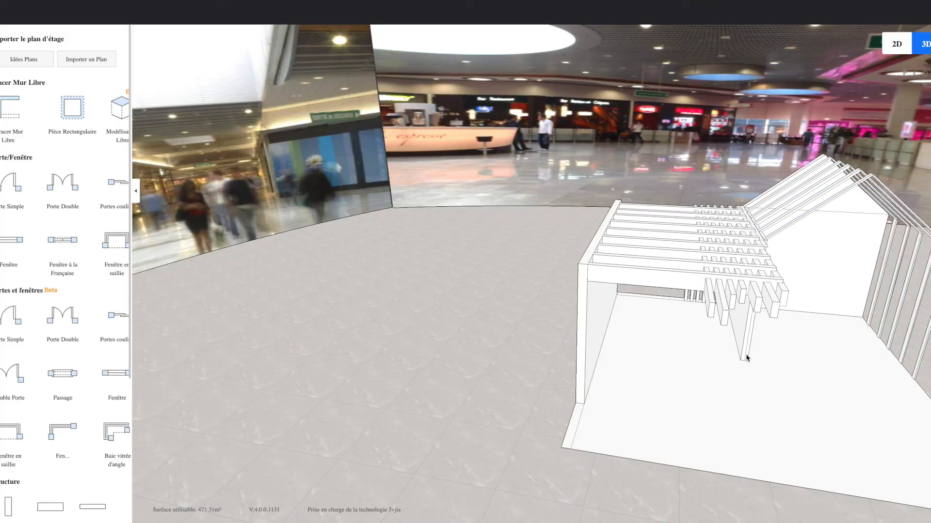
pyautogui.moveTo(747, 358); pyautogui.dragTo(637, 288)
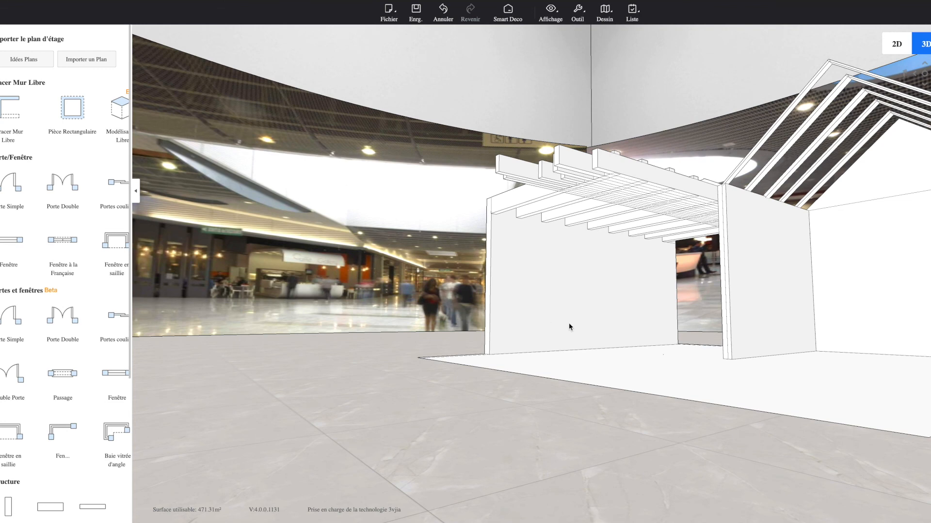
pyautogui.moveTo(597, 318); pyautogui.dragTo(705, 320)
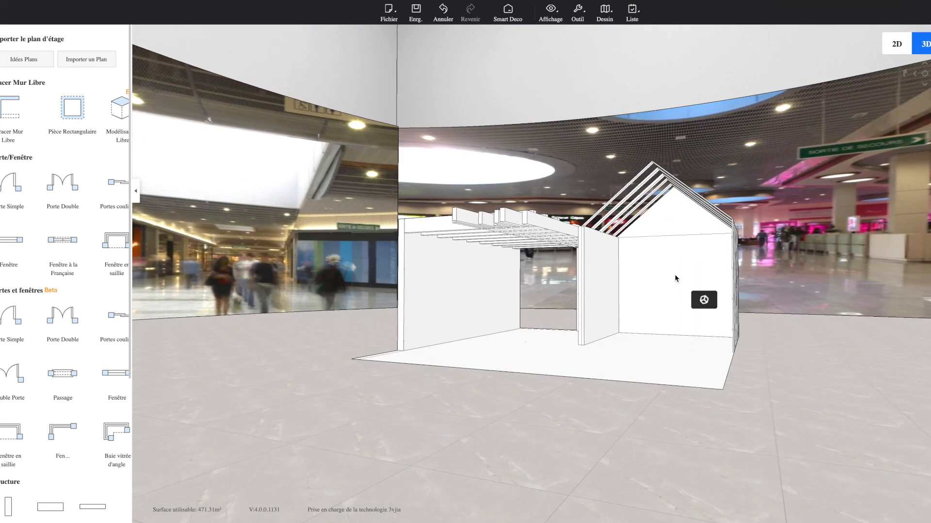
pyautogui.click(707, 300)
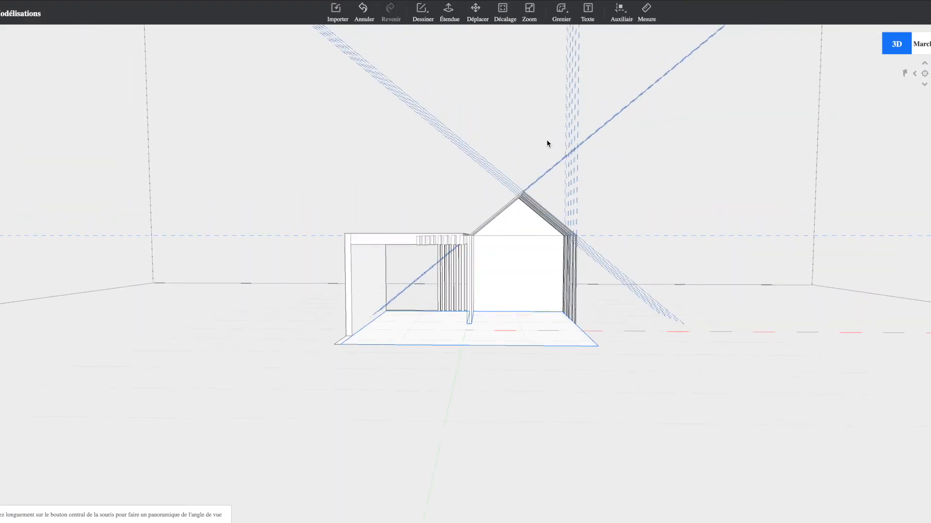
# - Add the model text "GREEN AiHOUSE" with a height of 350 and a depth of 10, placing it on the back wall below the gable
pyautogui.scroll(5, 516, 245)
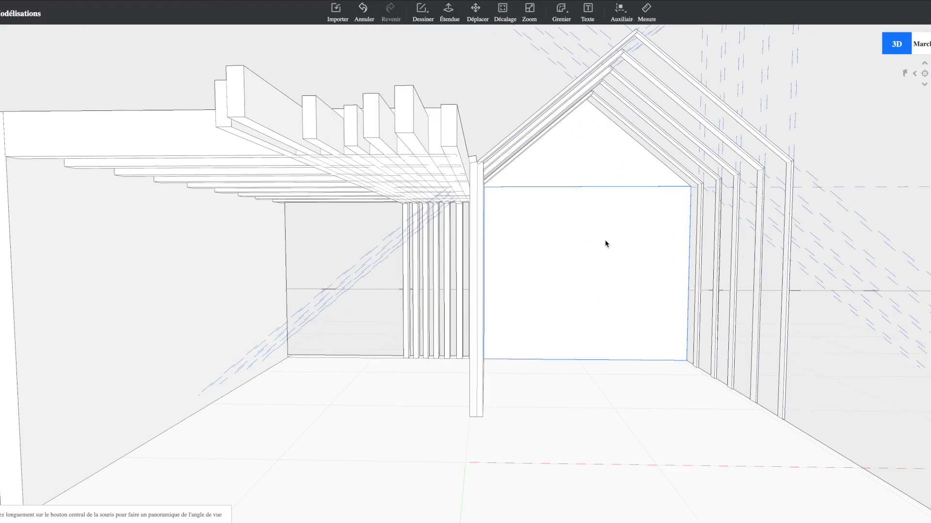
pyautogui.scroll(3, 592, 275)
pyautogui.moveTo(600, 271); pyautogui.dragTo(583, 271, button='middle')
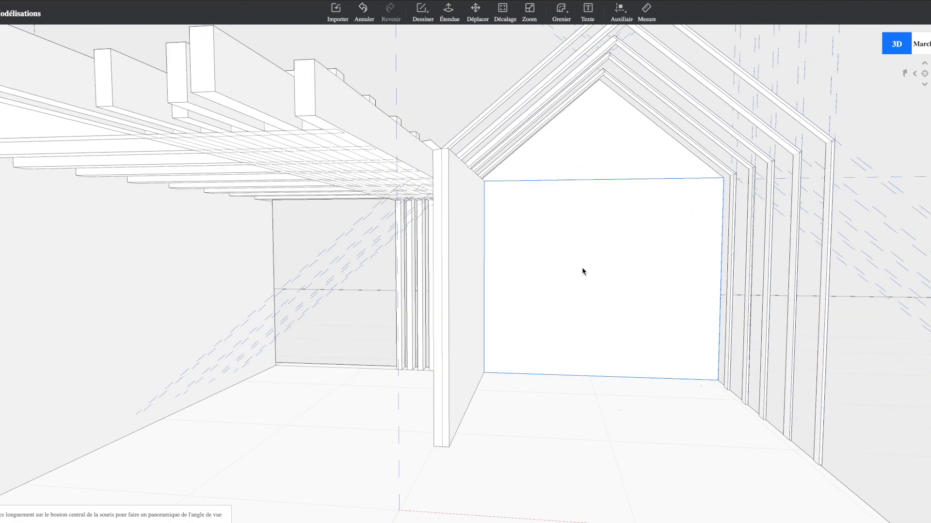
pyautogui.scroll(3, 608, 185)
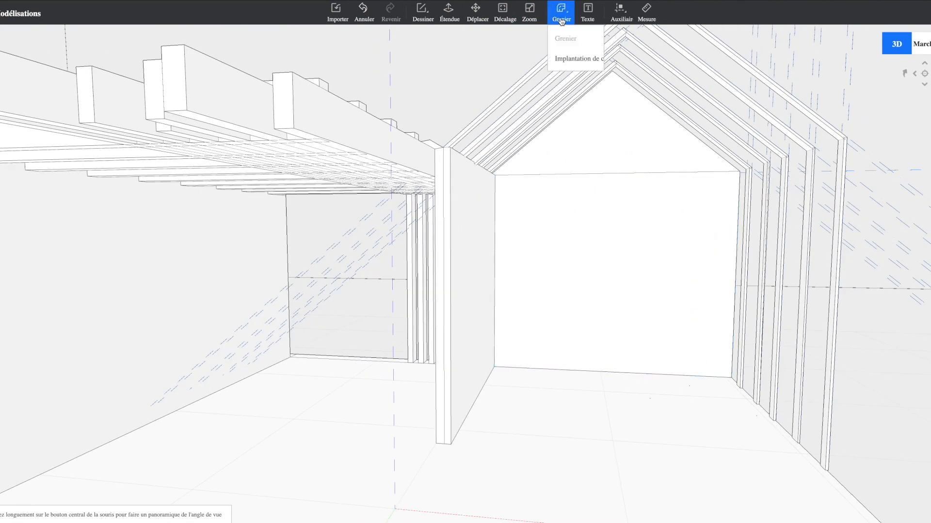
pyautogui.click(587, 12)
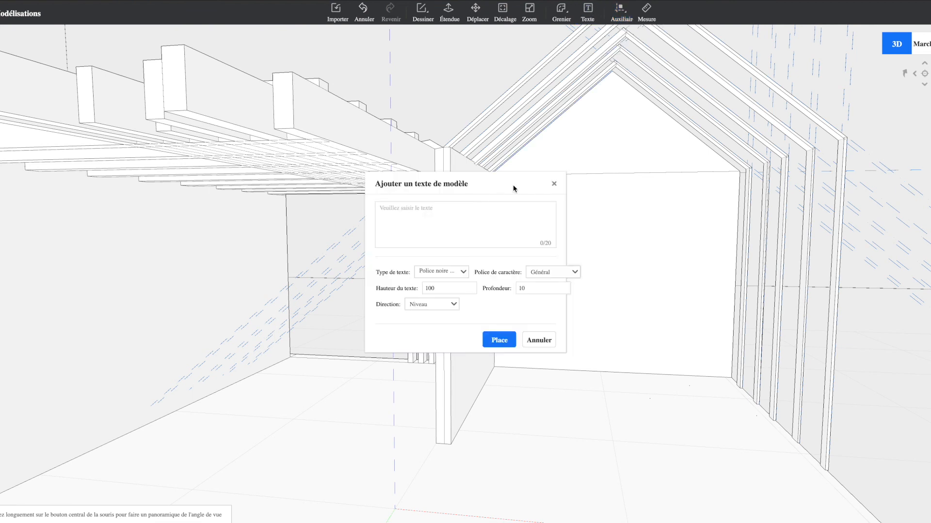
pyautogui.click(437, 216)
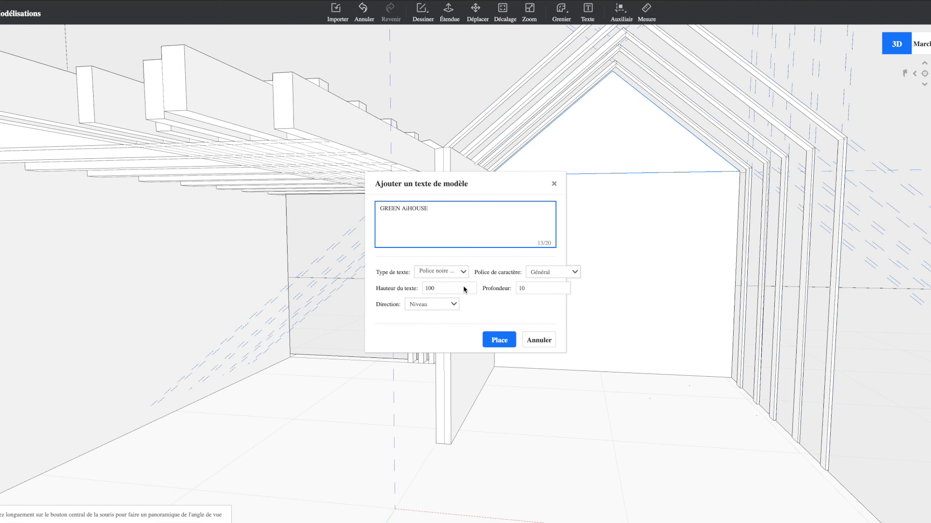
pyautogui.moveTo(457, 292); pyautogui.dragTo(423, 293)
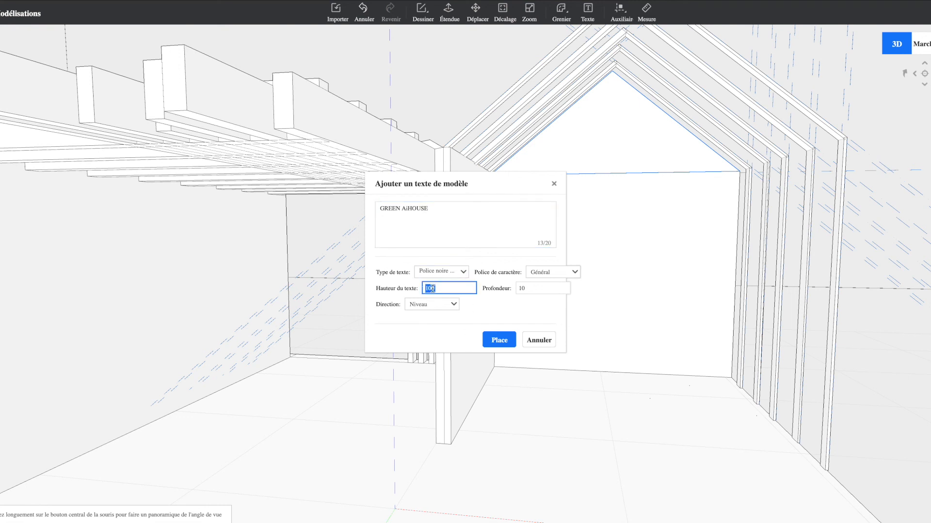
pyautogui.write('4')
pyautogui.click(499, 340)
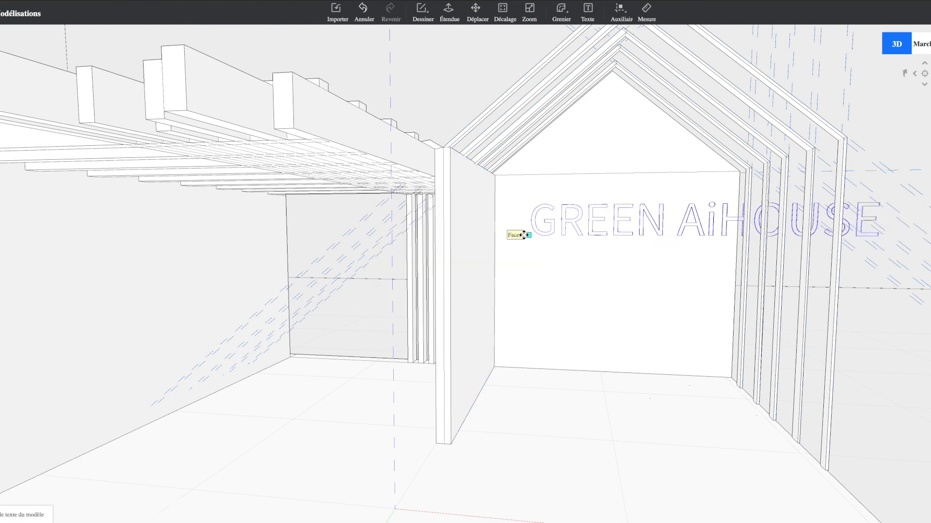
pyautogui.moveTo(554, 224)
pyautogui.mouseDown(button='middle')
pyautogui.moveTo(520, 272)
pyautogui.moveTo(563, 220)
pyautogui.mouseUp(button='middle')
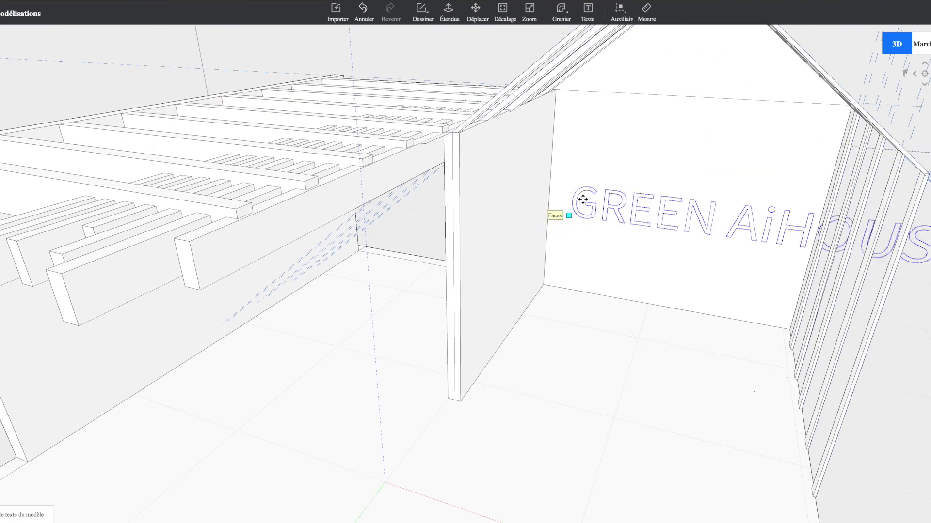
pyautogui.click(622, 150)
# - Reduce the height of the wall text to 200
pyautogui.moveTo(667, 173); pyautogui.dragTo(731, 173, button='right')
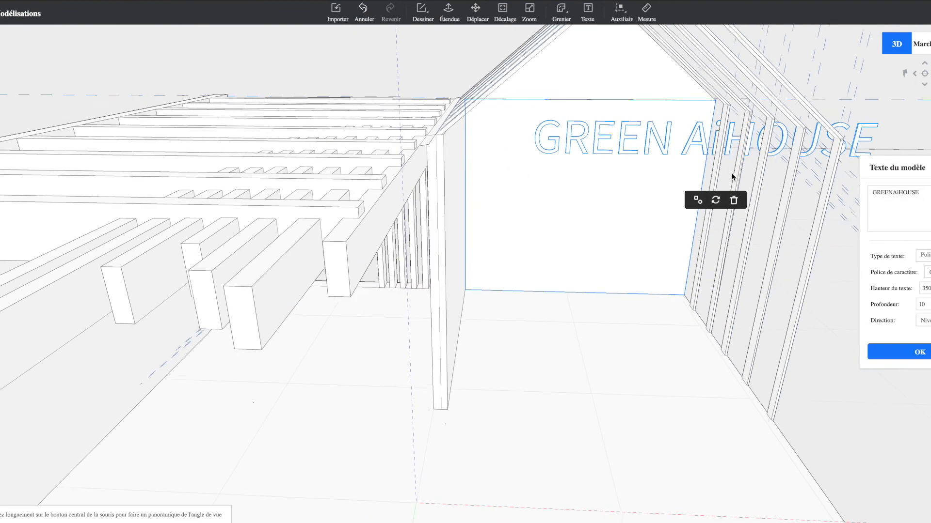
pyautogui.moveTo(696, 163); pyautogui.dragTo(661, 171, button='middle')
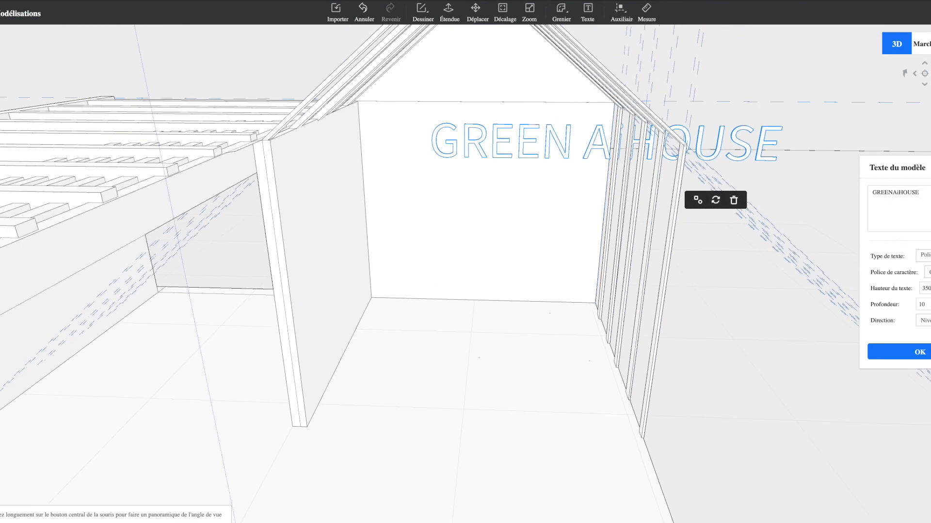
pyautogui.doubleClick(924, 289)
pyautogui.write('2')
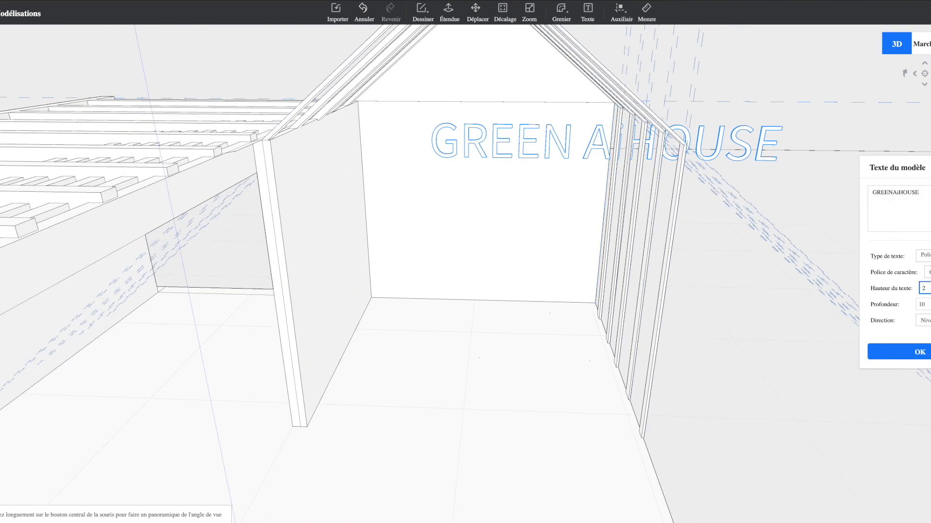
pyautogui.write('00')
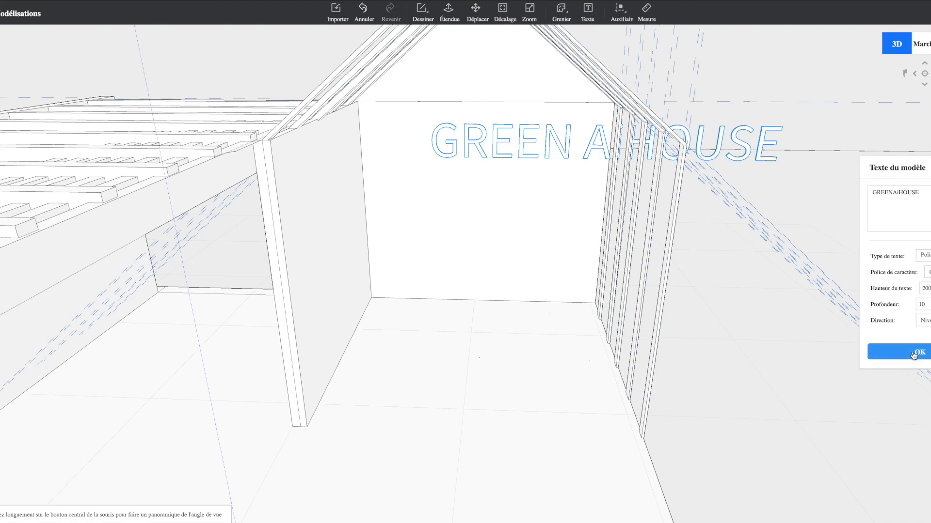
pyautogui.click(908, 363)
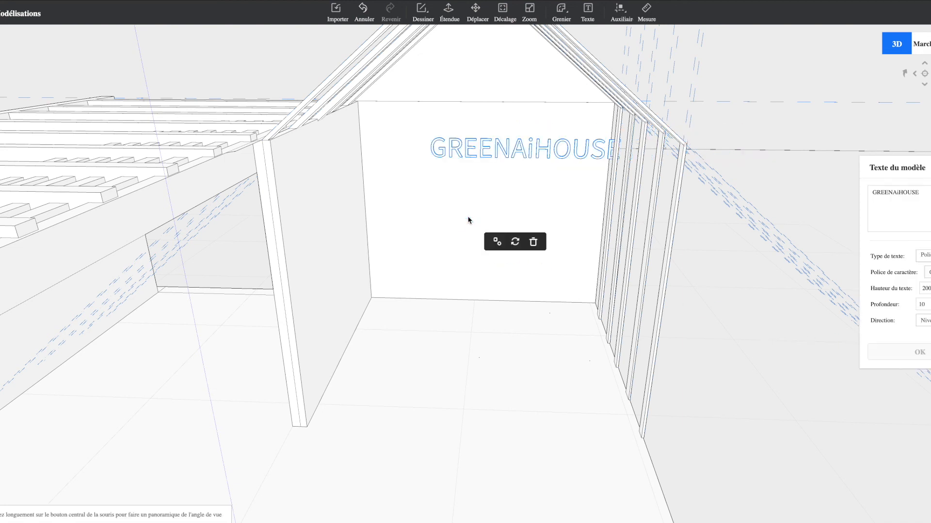
# - Move the text sideways along the back wall in two moves of about 193 and 102 to centre it
pyautogui.click(483, 150)
pyautogui.click(470, 9)
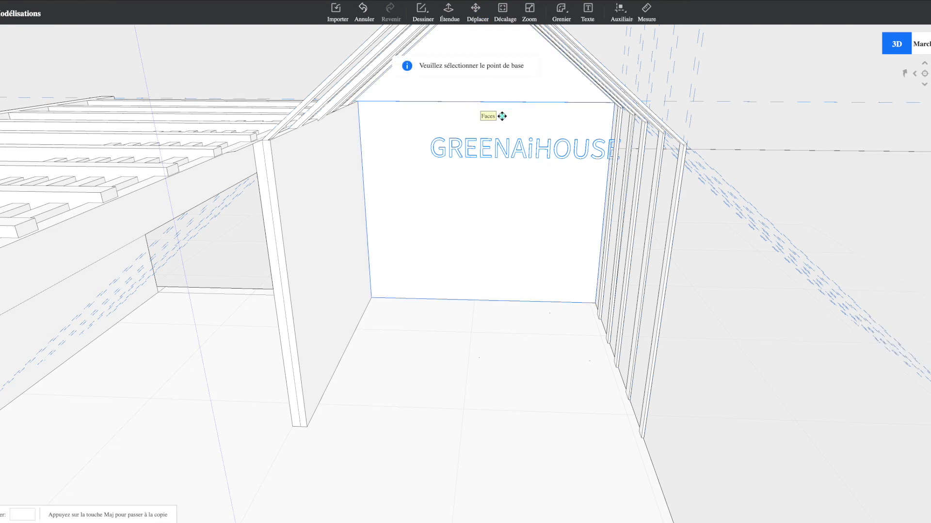
pyautogui.click(501, 145)
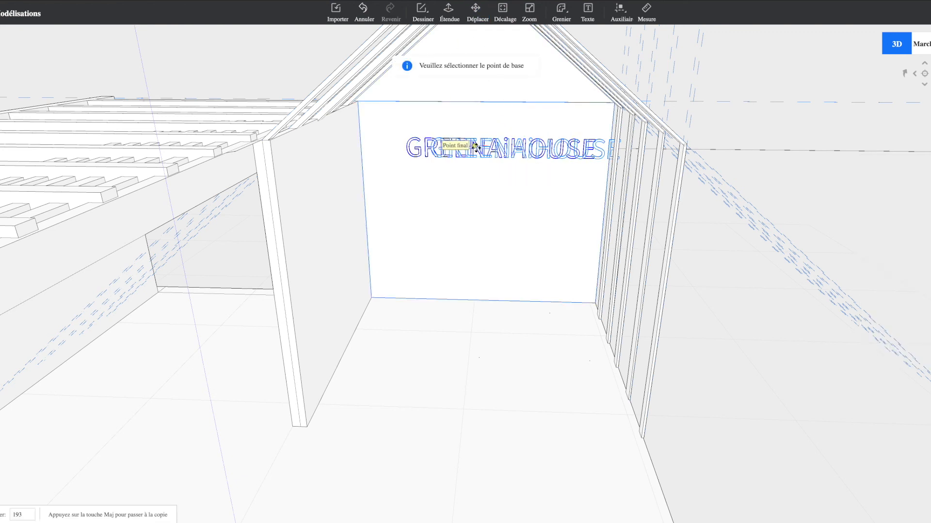
pyautogui.click(476, 148)
pyautogui.moveTo(498, 169)
pyautogui.mouseDown(button='middle')
pyautogui.moveTo(490, 151)
pyautogui.moveTo(498, 164)
pyautogui.mouseUp(button='middle')
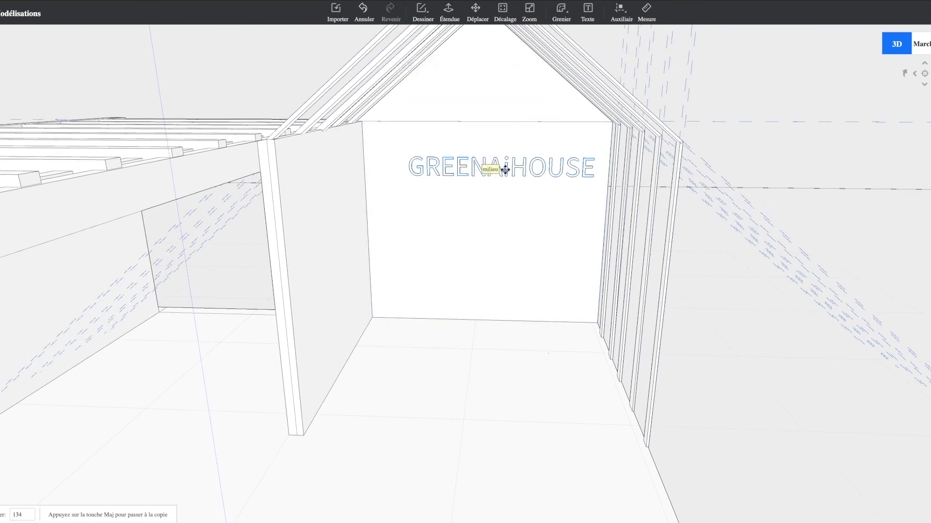
pyautogui.click(502, 169)
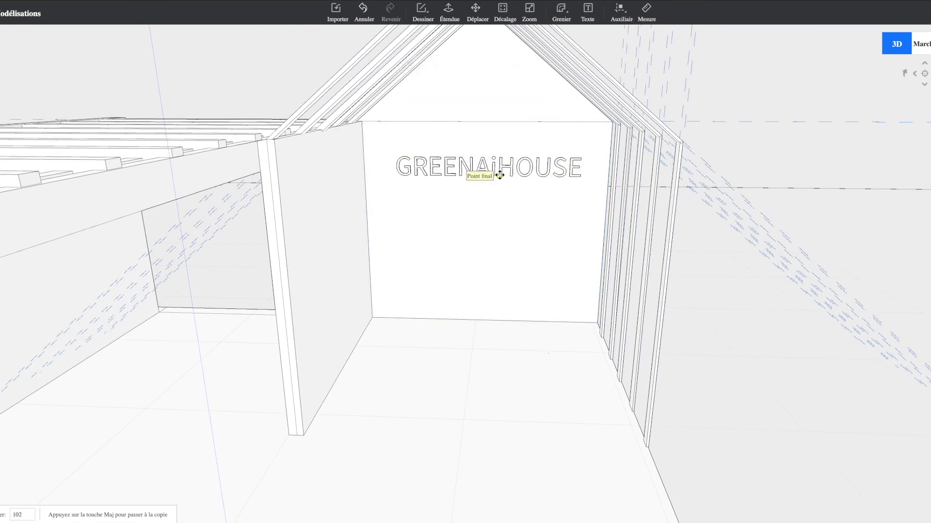
pyautogui.click(497, 178)
pyautogui.moveTo(501, 267); pyautogui.dragTo(499, 244, button='middle')
pyautogui.press('Escape')
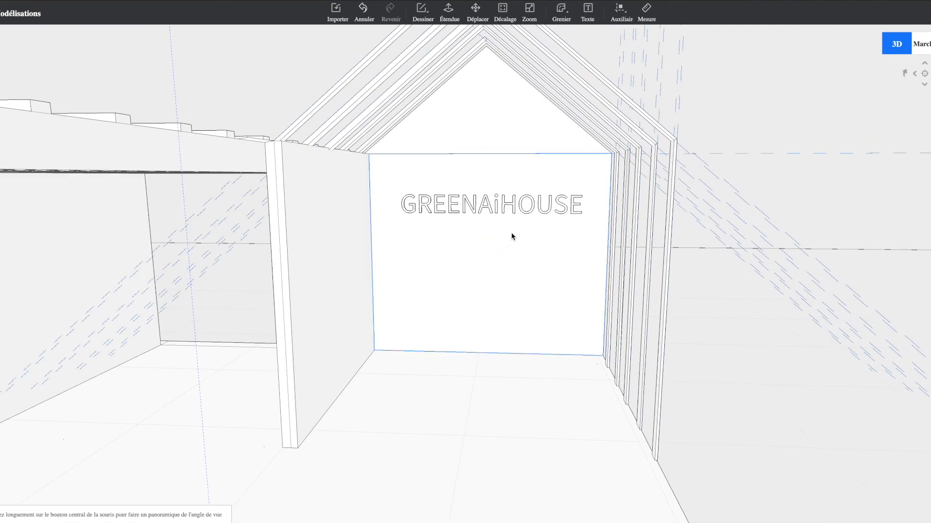
# - Restore the space between the words so the wall text reads "GREEN AiHOUSE"
pyautogui.click(519, 208)
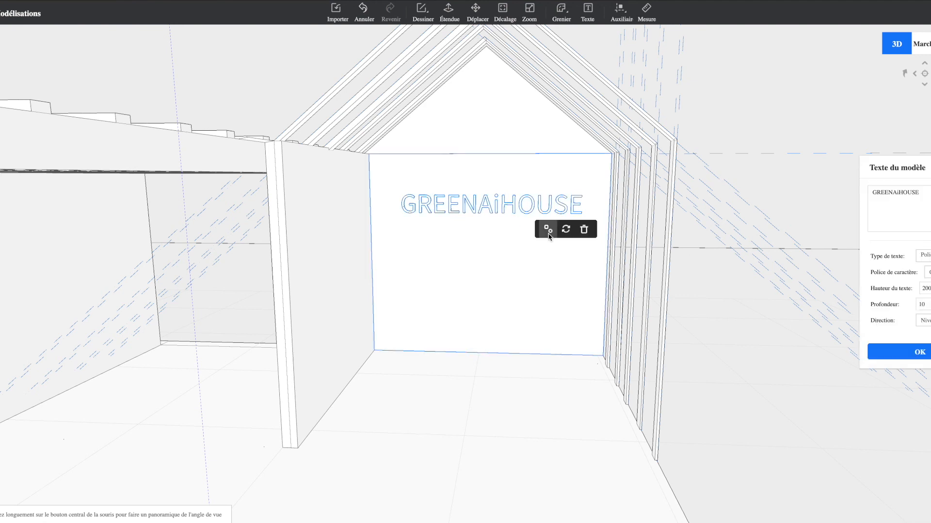
pyautogui.click(892, 193)
pyautogui.moveTo(918, 165); pyautogui.dragTo(798, 132)
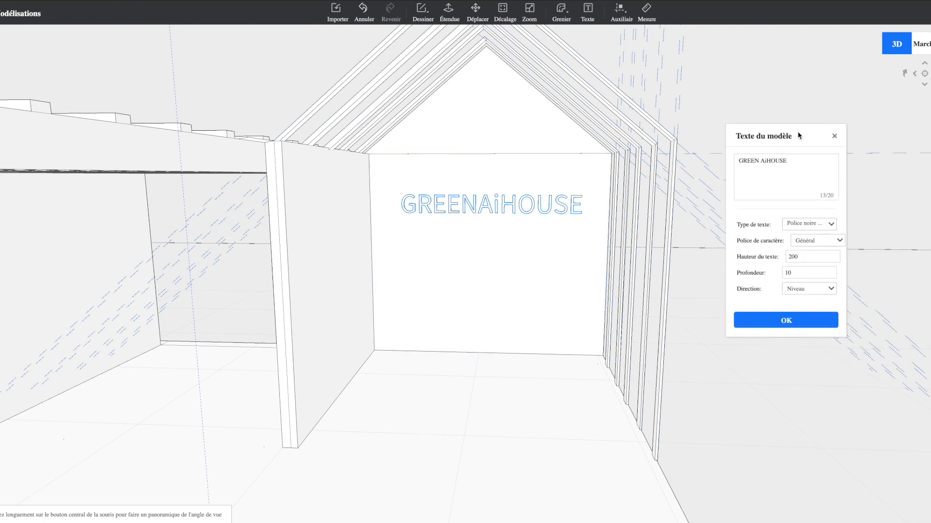
pyautogui.click(786, 320)
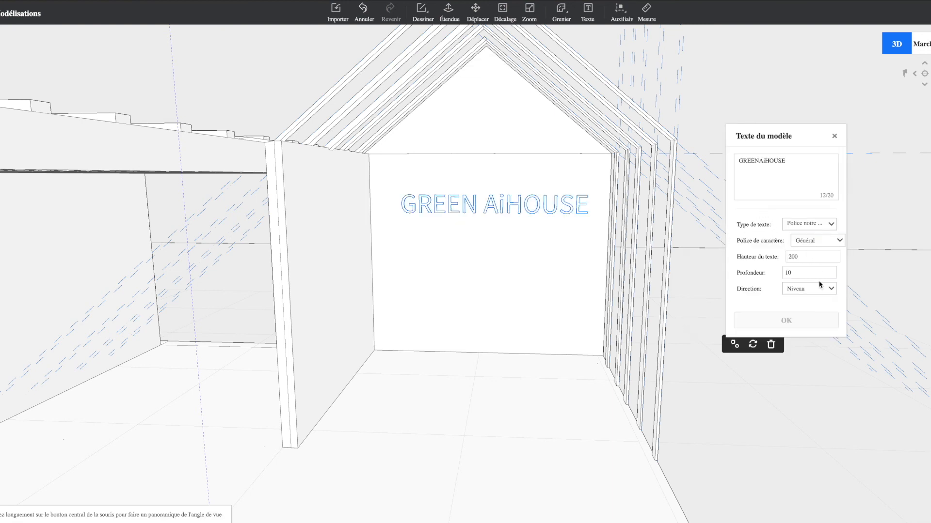
# - Change the wall text's type to "Police de la chanson", keep the "Général" character font, and close the text settings
pyautogui.click(826, 224)
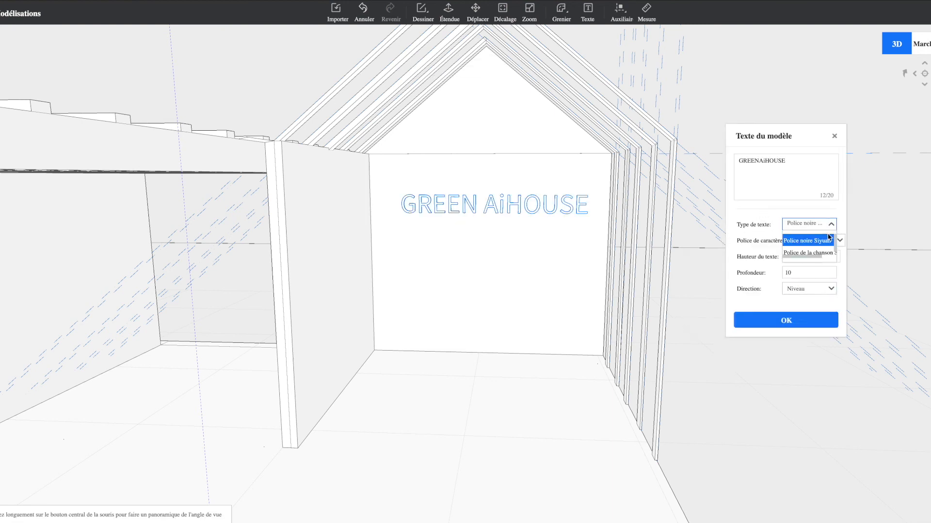
pyautogui.click(824, 250)
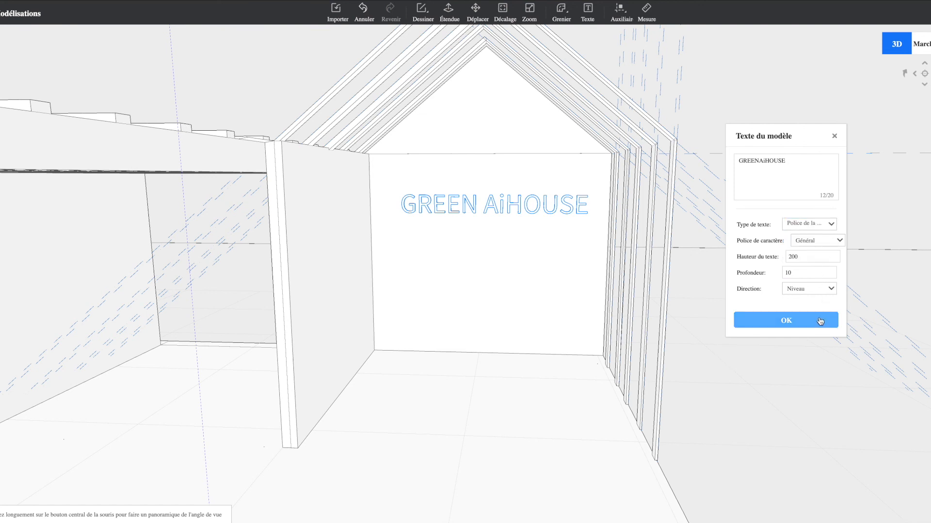
pyautogui.click(818, 322)
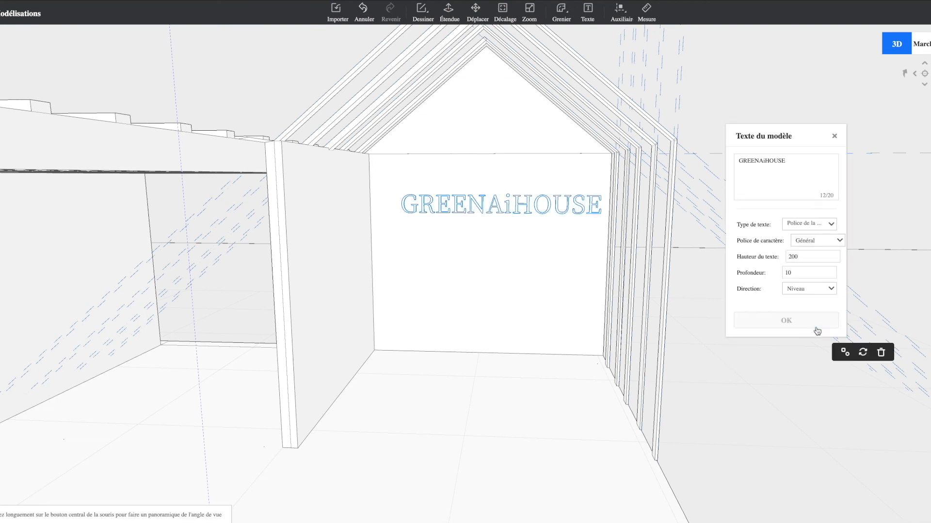
pyautogui.click(833, 246)
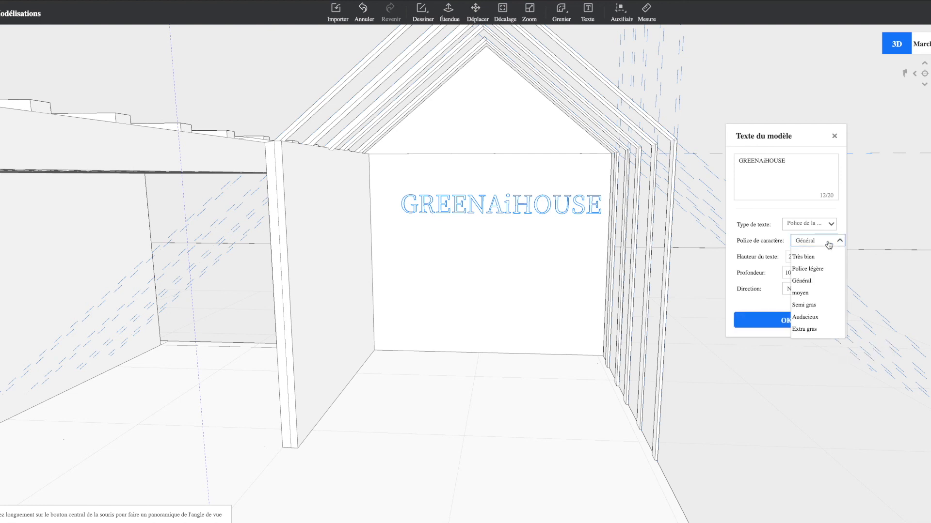
pyautogui.click(760, 218)
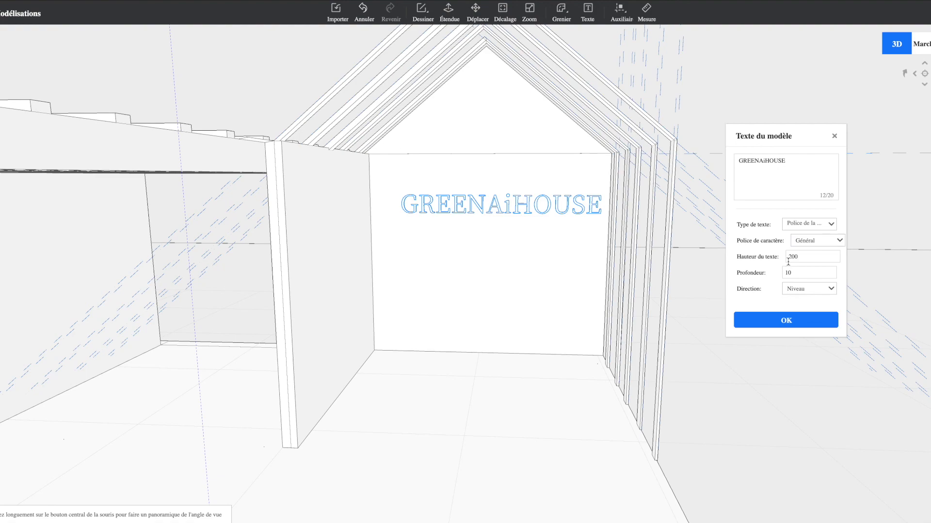
pyautogui.click(835, 138)
# - Shift the serif text sideways along the back wall to centre it between the side edges
pyautogui.moveTo(669, 246); pyautogui.dragTo(702, 253, button='middle')
pyautogui.moveTo(632, 299); pyautogui.dragTo(501, 270, button='middle')
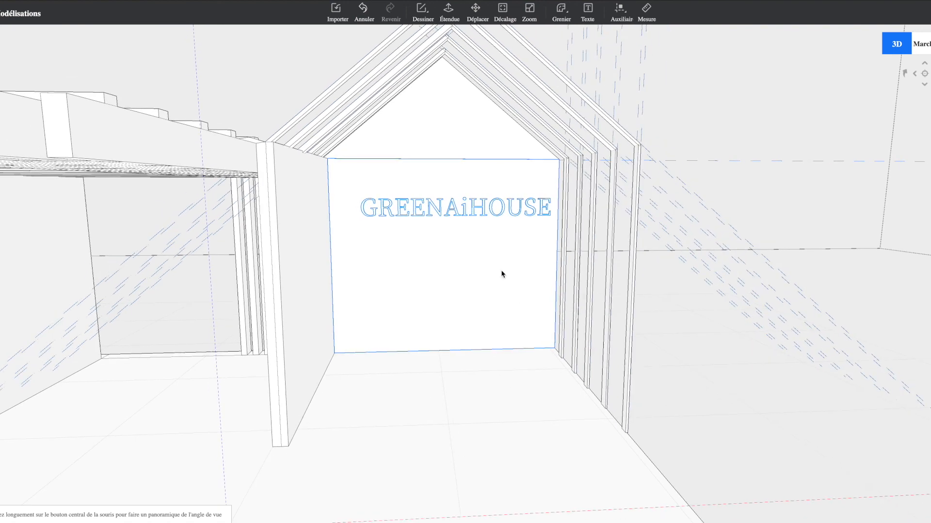
pyautogui.click(495, 219)
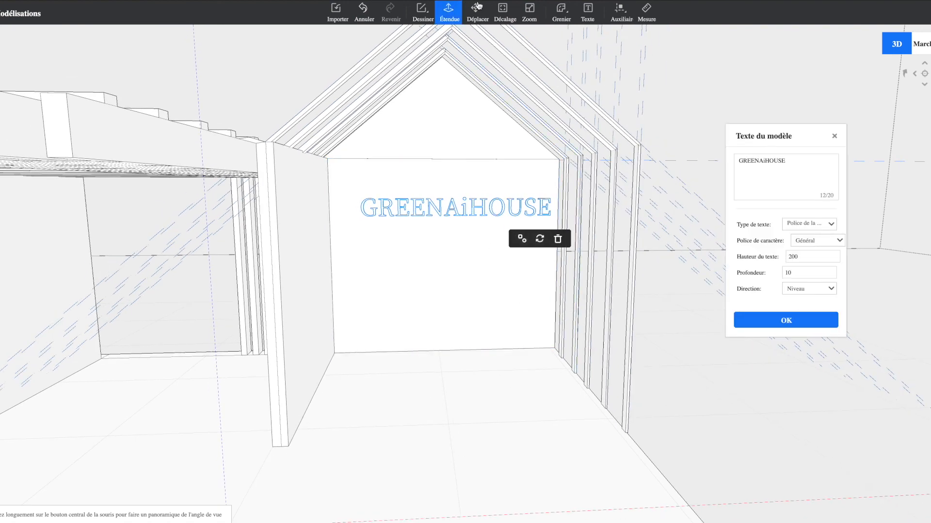
pyautogui.click(476, 11)
pyautogui.click(513, 212)
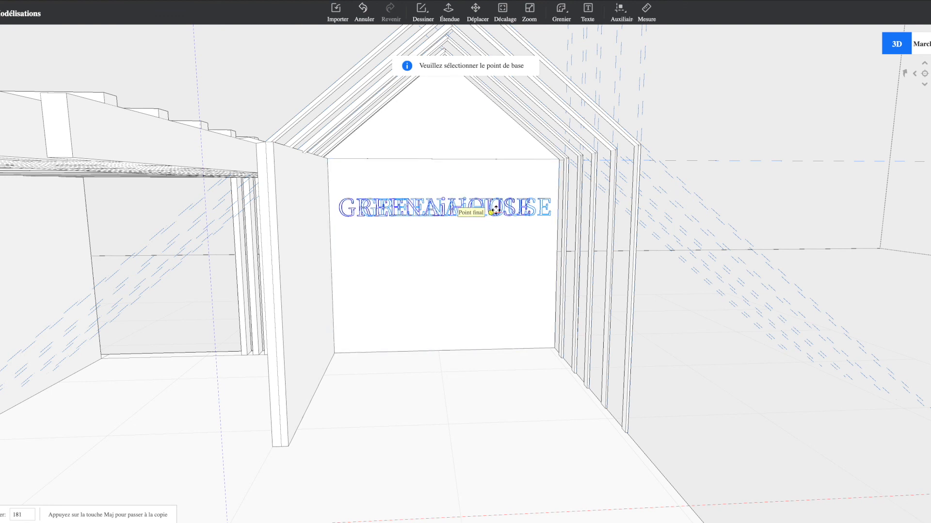
pyautogui.click(499, 212)
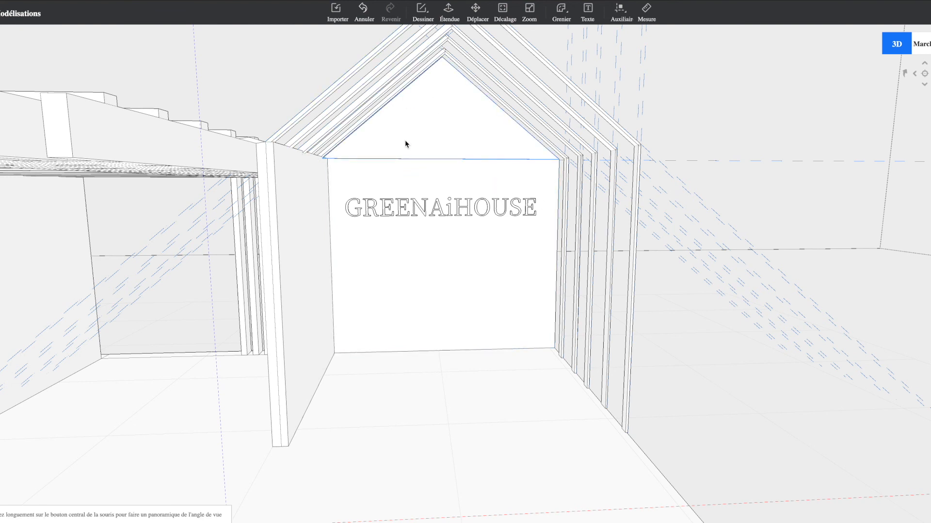
pyautogui.click(427, 19)
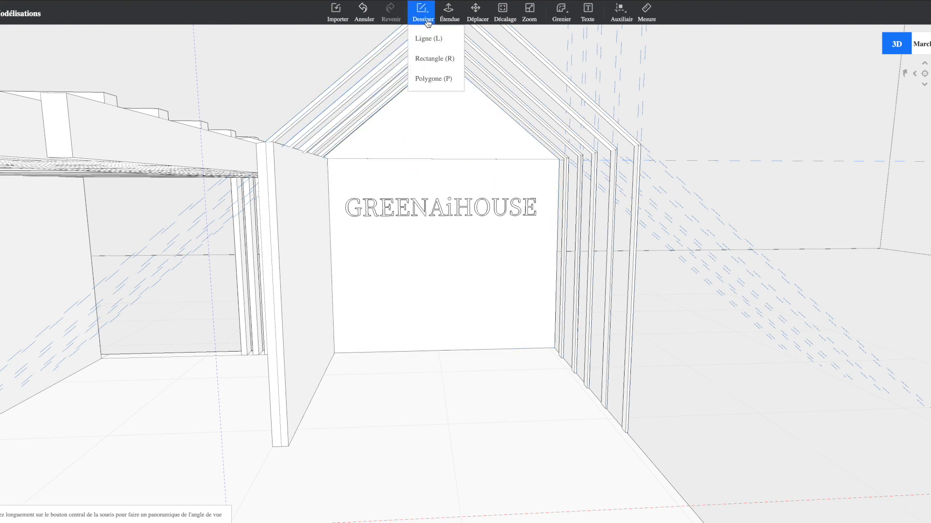
pyautogui.click(428, 58)
pyautogui.moveTo(448, 260)
pyautogui.mouseDown(button='middle')
pyautogui.moveTo(365, 303)
pyautogui.moveTo(297, 297)
pyautogui.mouseUp(button='middle')
pyautogui.scroll(6, 423, 315)
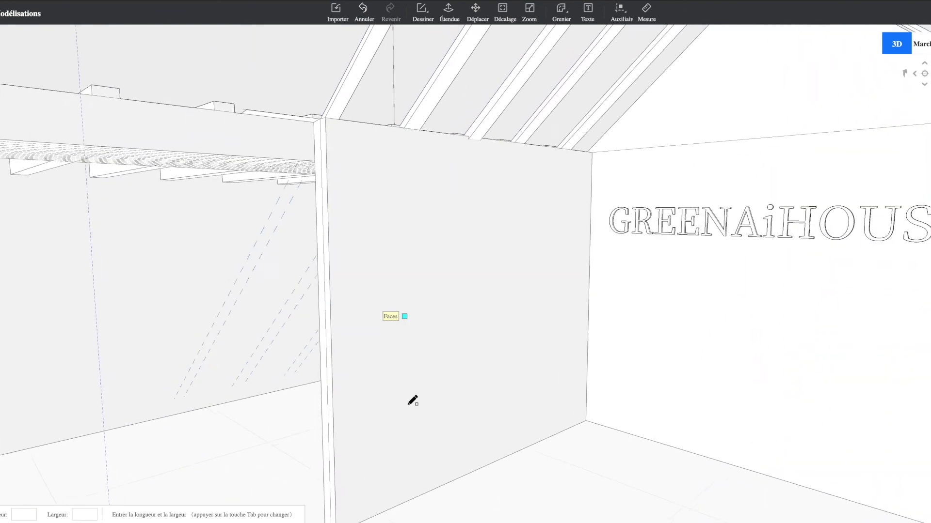
# - Try to place a horizontal guide line across the house's solid side wall, offset upward from its bottom edge
pyautogui.click(621, 12)
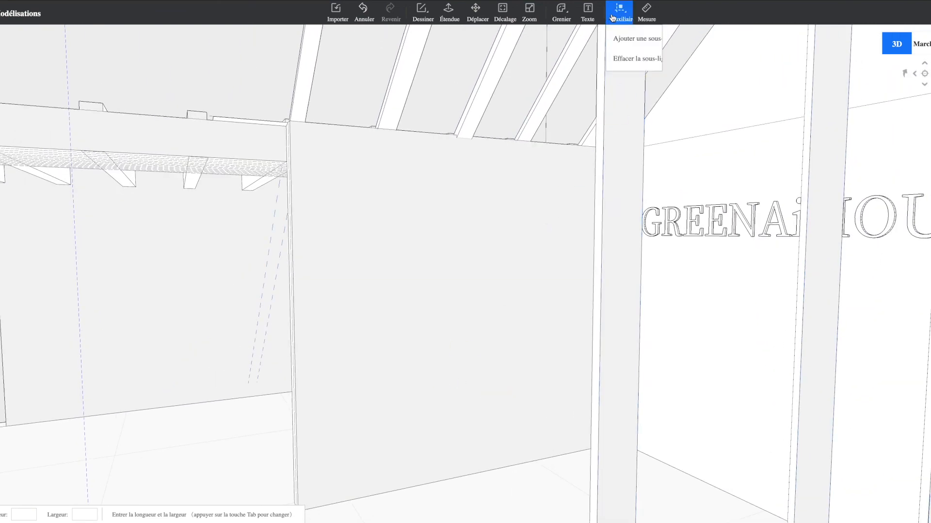
pyautogui.click(630, 35)
pyautogui.click(442, 480)
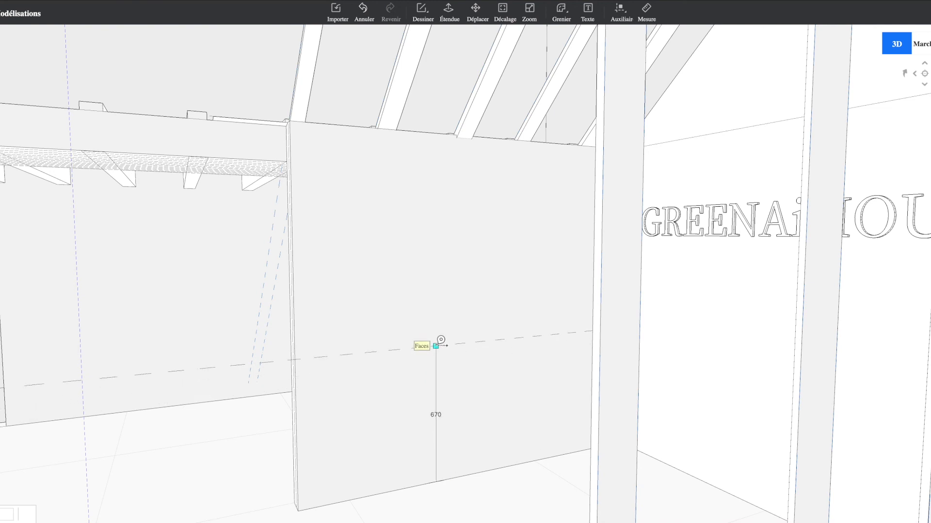
pyautogui.write('3')
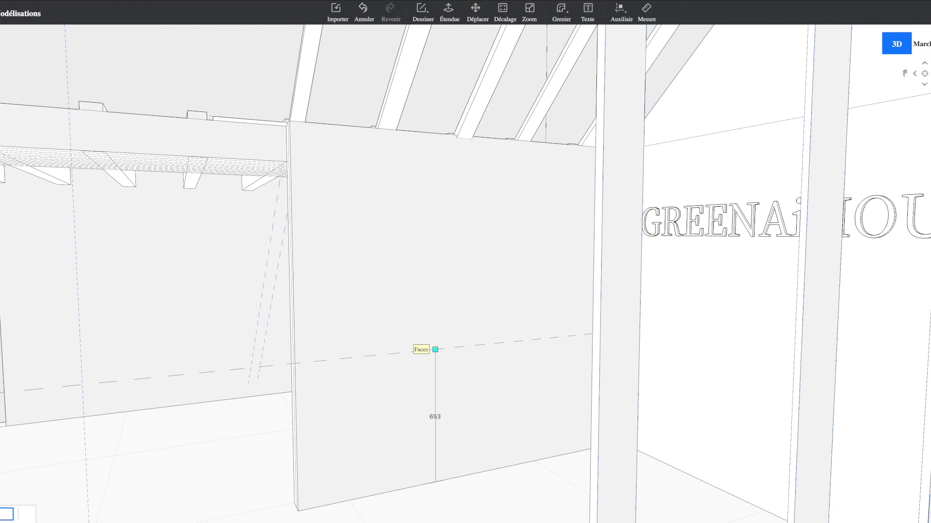
pyautogui.write('0')
pyautogui.press('Return')
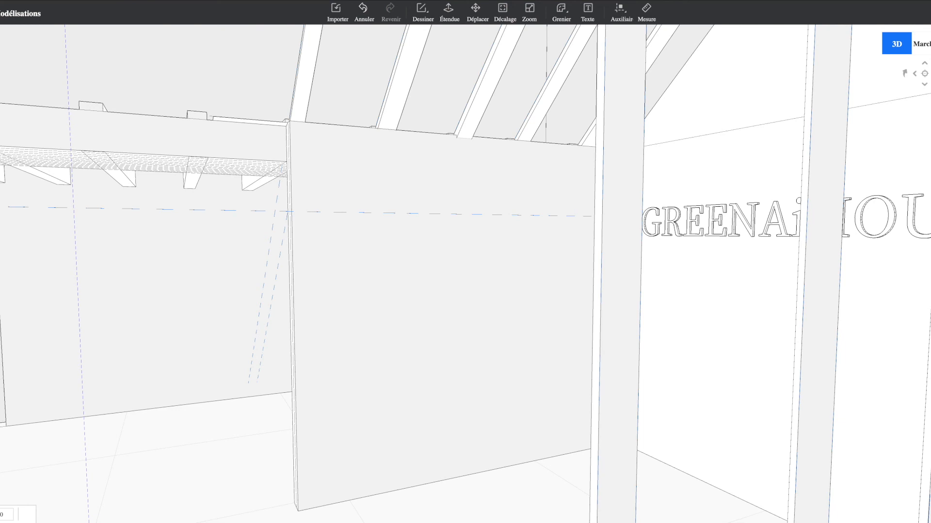
pyautogui.hotkey('ctrl', 'z')
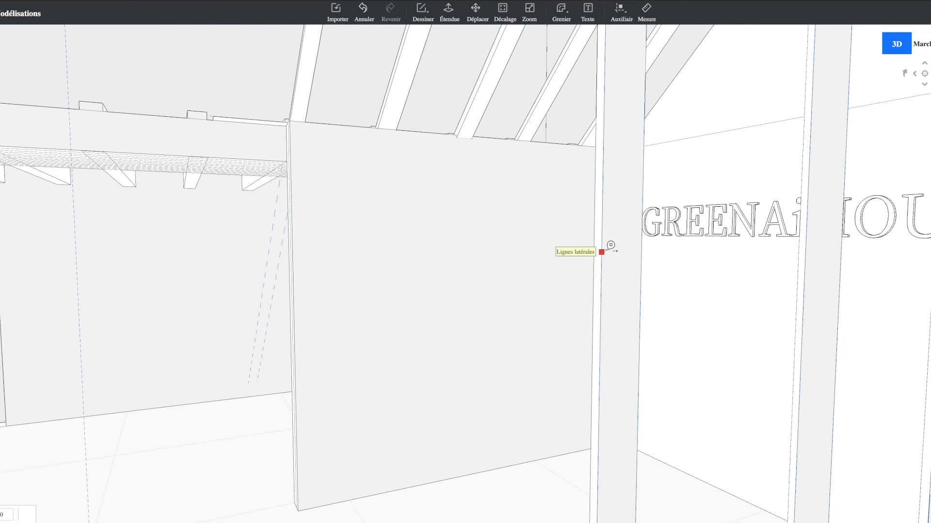
pyautogui.click(422, 485)
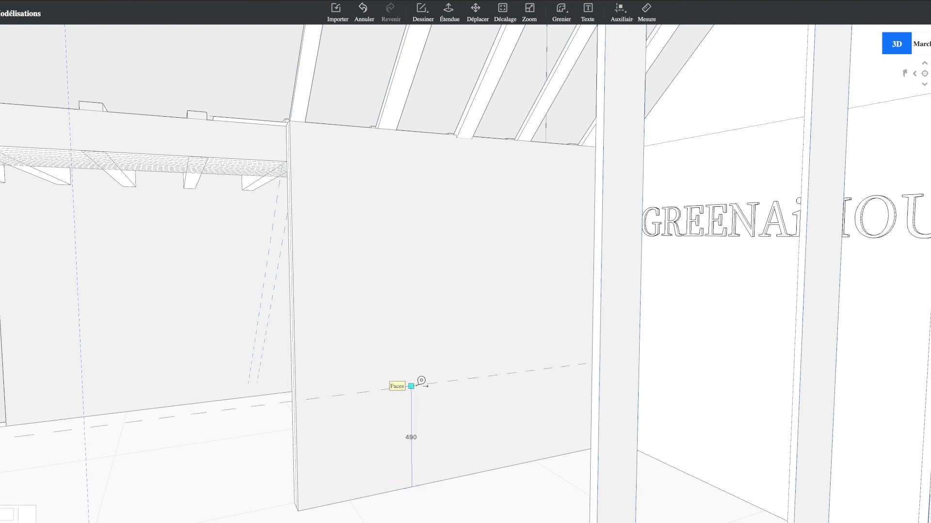
pyautogui.press('Tab')
pyautogui.press('Return')
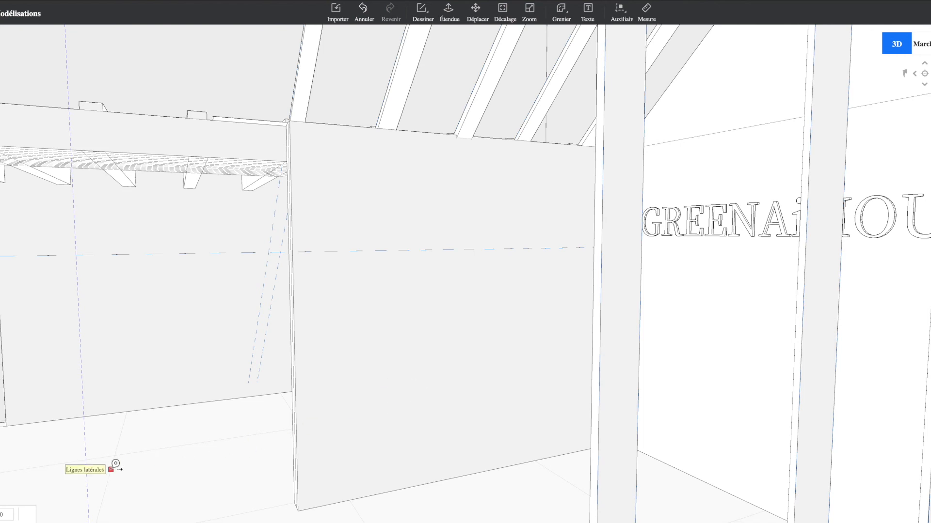
pyautogui.moveTo(402, 364); pyautogui.dragTo(464, 362, button='middle')
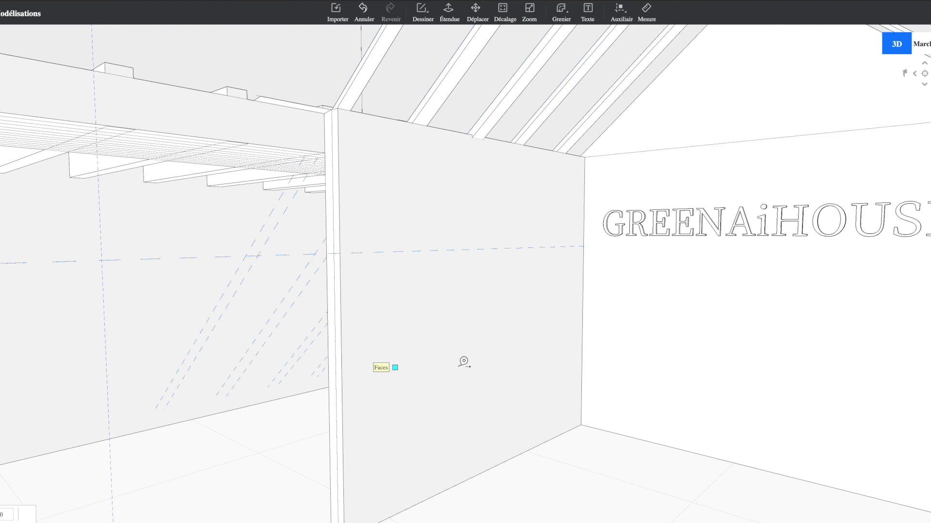
# - Place two closely spaced horizontal guide lines across the side wall, about a third of the way up from its base
pyautogui.click(463, 481)
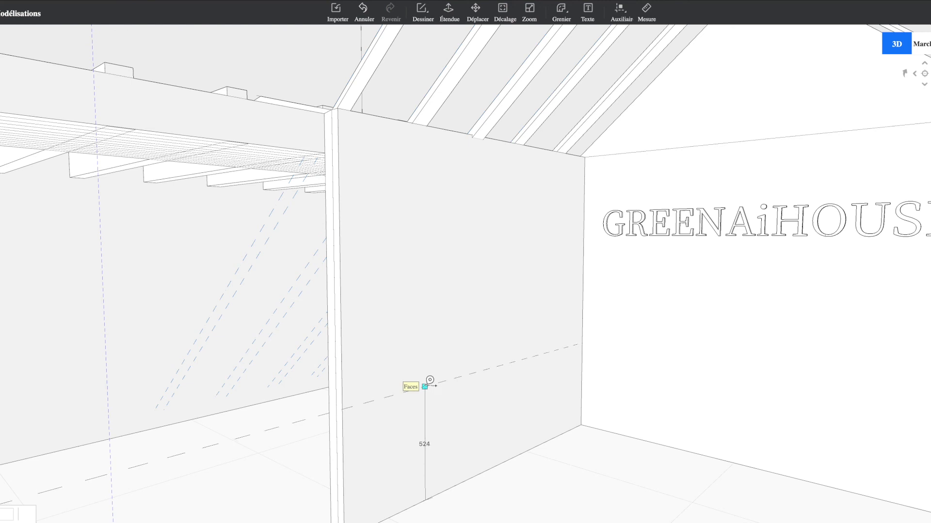
pyautogui.moveTo(426, 385); pyautogui.dragTo(496, 372, button='middle')
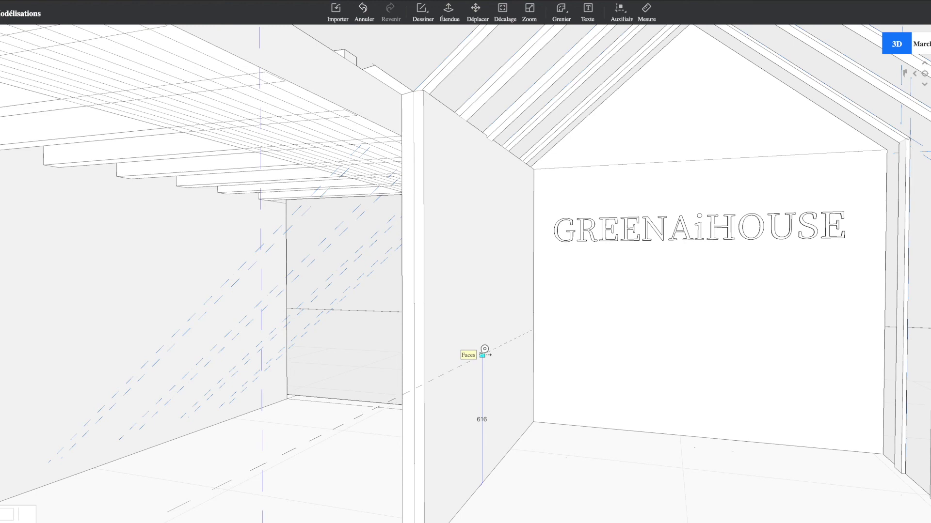
pyautogui.moveTo(533, 397); pyautogui.dragTo(604, 390, button='middle')
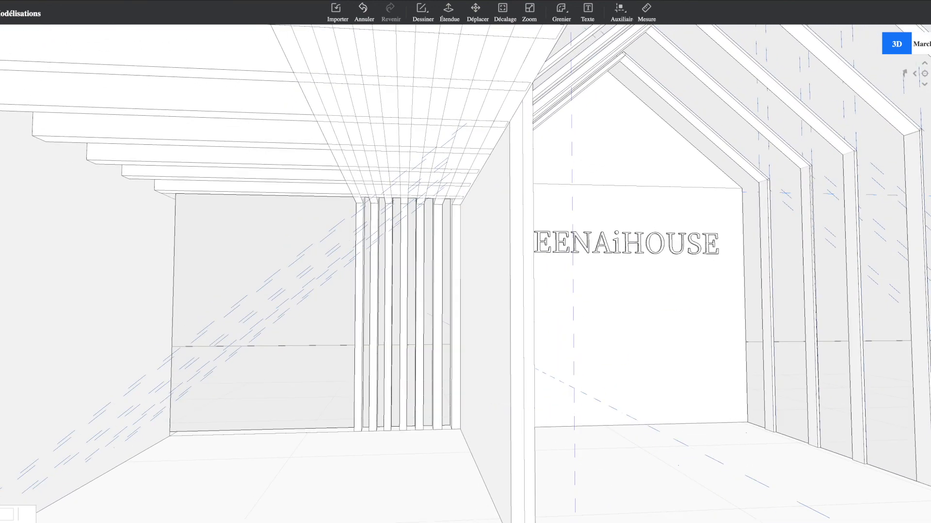
pyautogui.scroll(-3, 598, 308)
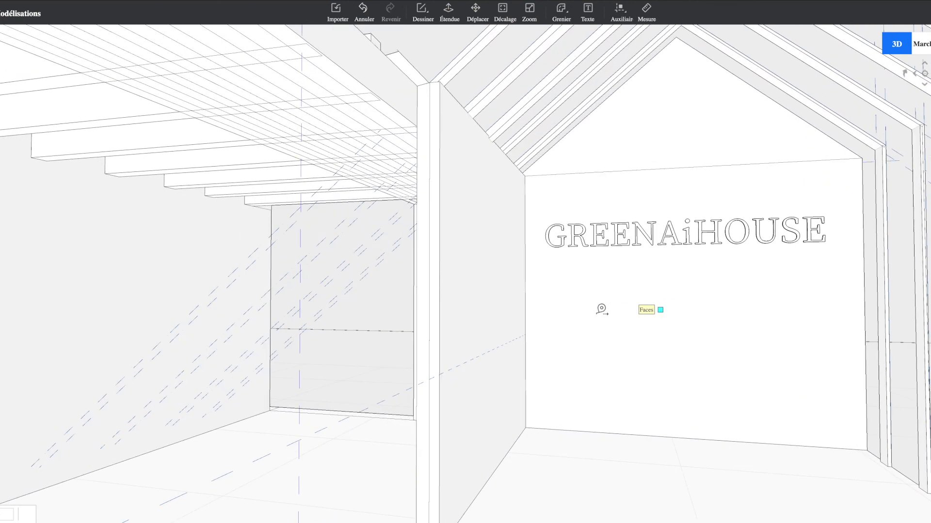
pyautogui.moveTo(580, 319); pyautogui.dragTo(536, 323, button='middle')
pyautogui.click(500, 349)
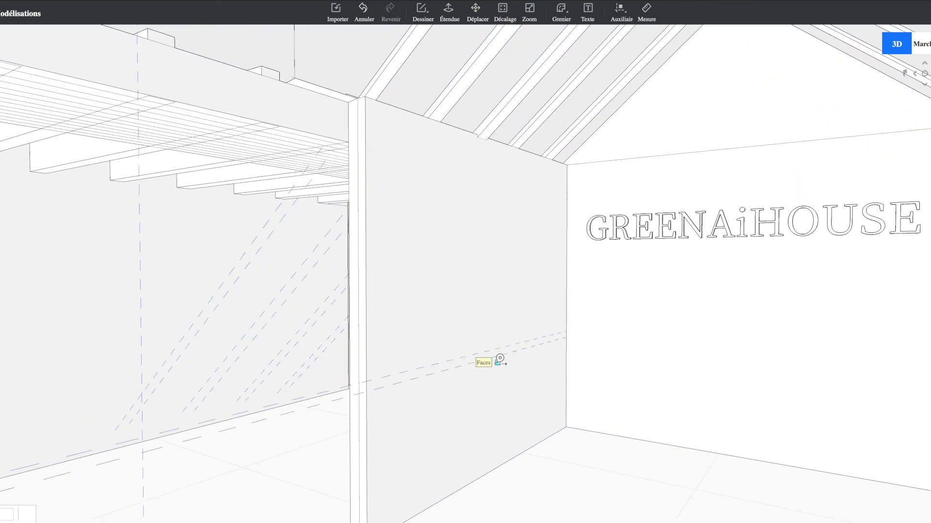
# - Place seven evenly spaced vertical guide lines on the side wall, starting near its front edge
pyautogui.scroll(2, 504, 352)
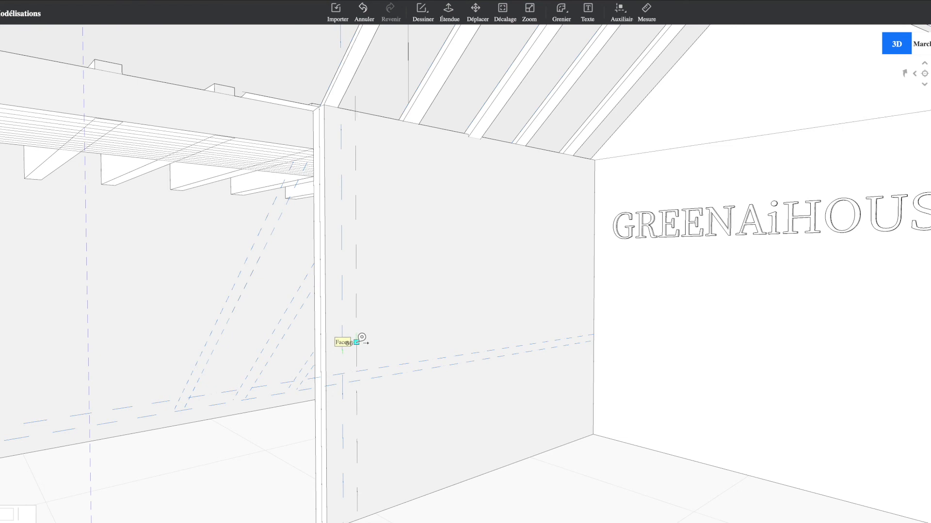
pyautogui.click(354, 343)
pyautogui.click(355, 343)
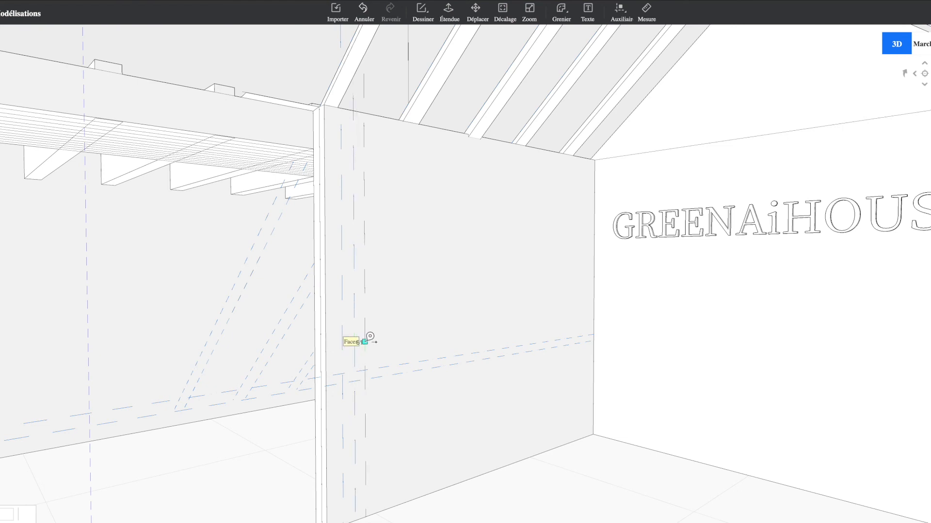
pyautogui.click(374, 336)
pyautogui.click(388, 335)
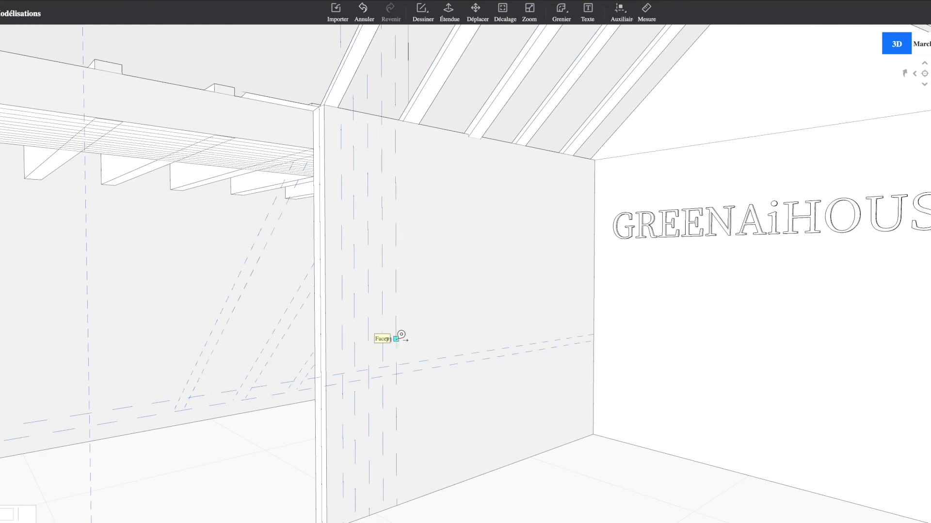
pyautogui.click(396, 335)
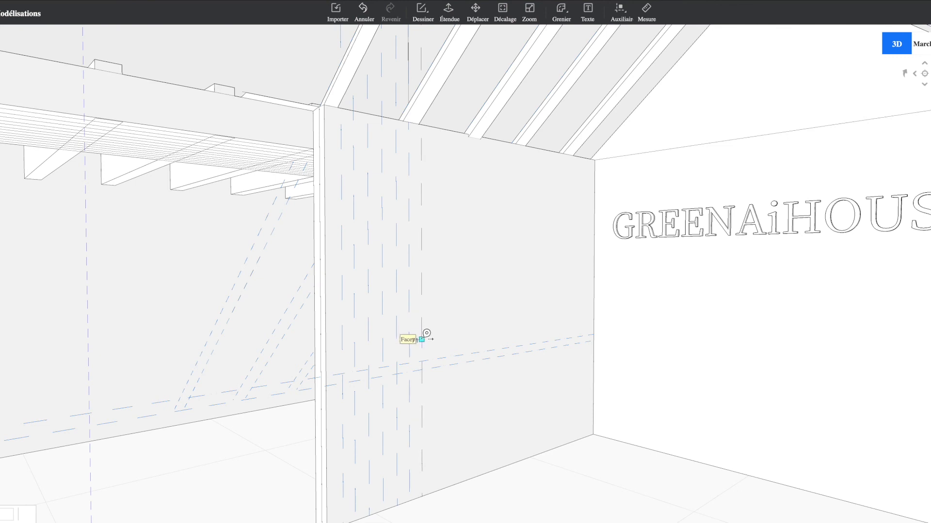
# - Draw four small rectangles in alternate cells of the guide grid on the side wall, starting at its front edge
pyautogui.click(435, 22)
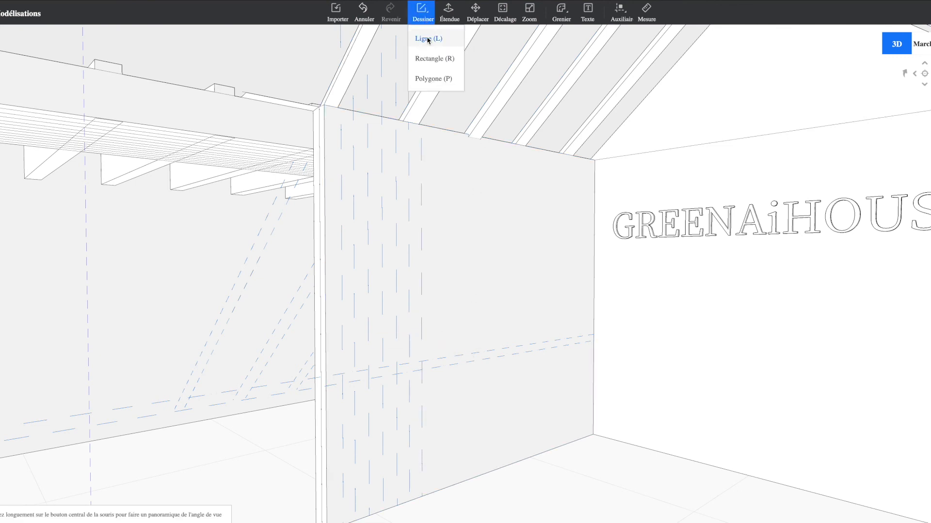
pyautogui.click(428, 58)
pyautogui.click(325, 376)
pyautogui.click(342, 384)
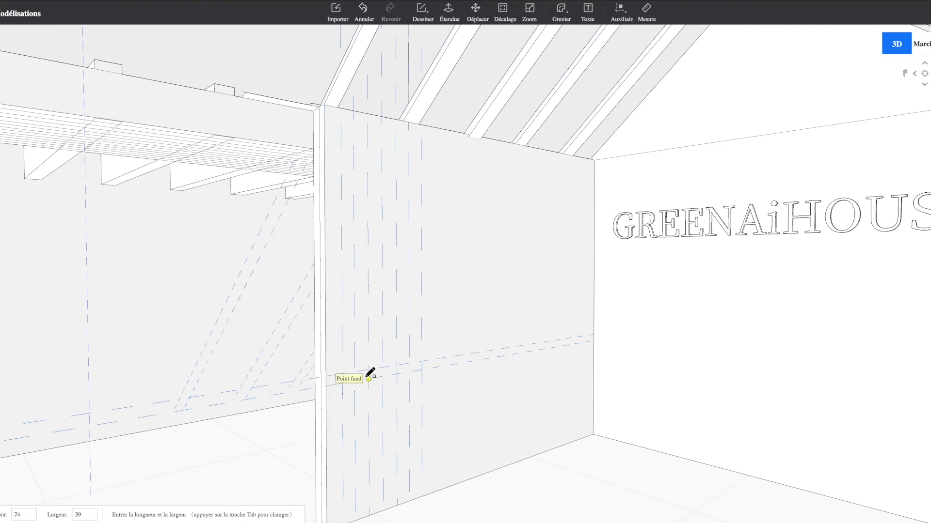
pyautogui.click(355, 372)
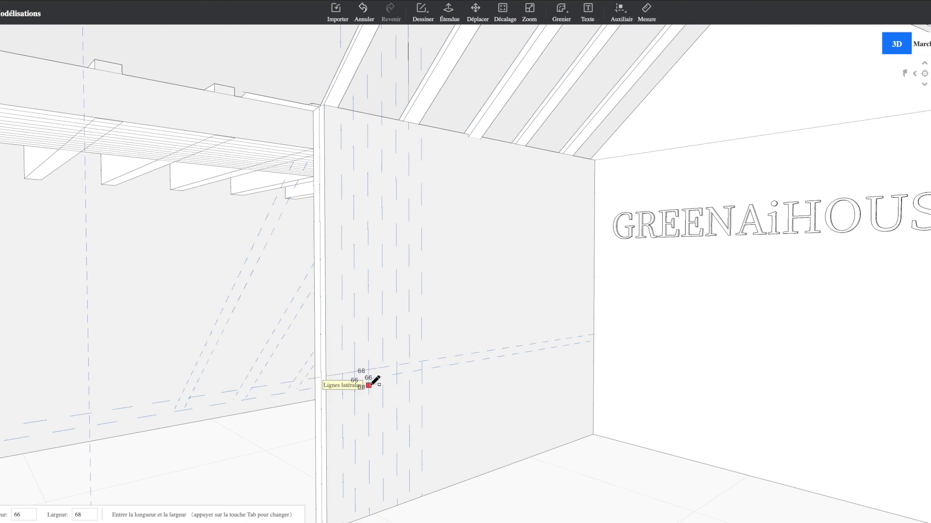
pyautogui.click(369, 379)
pyautogui.click(381, 368)
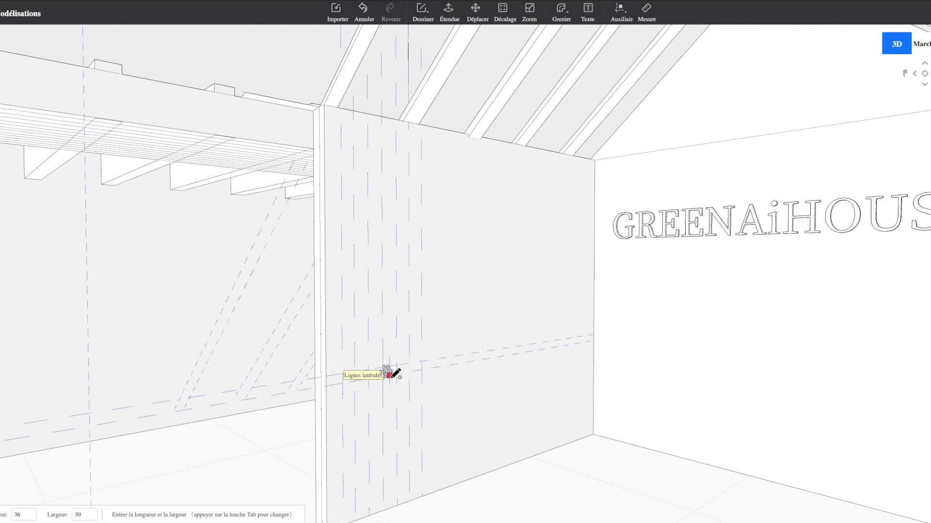
pyautogui.click(410, 364)
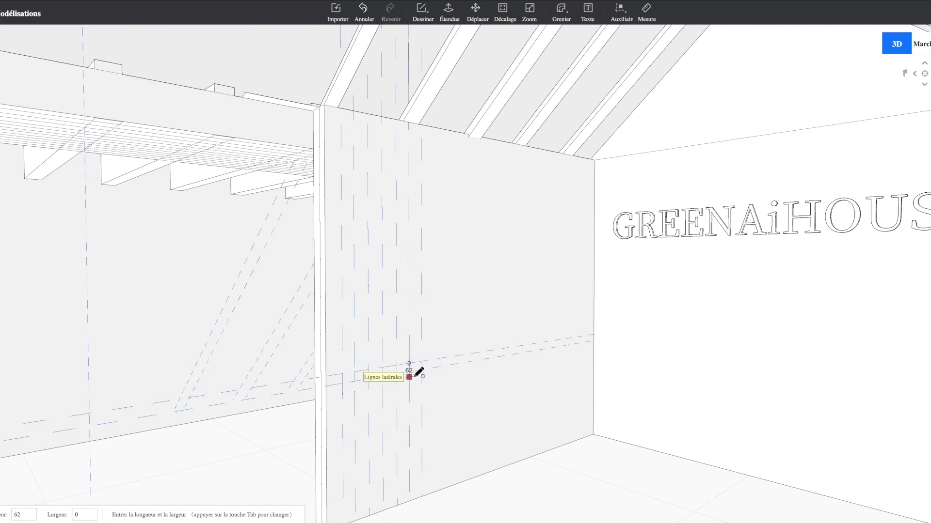
pyautogui.click(423, 371)
# - Extrude the rectangle nearest the side wall's front edge about 985 into the house to form a horizontal bar
pyautogui.click(449, 10)
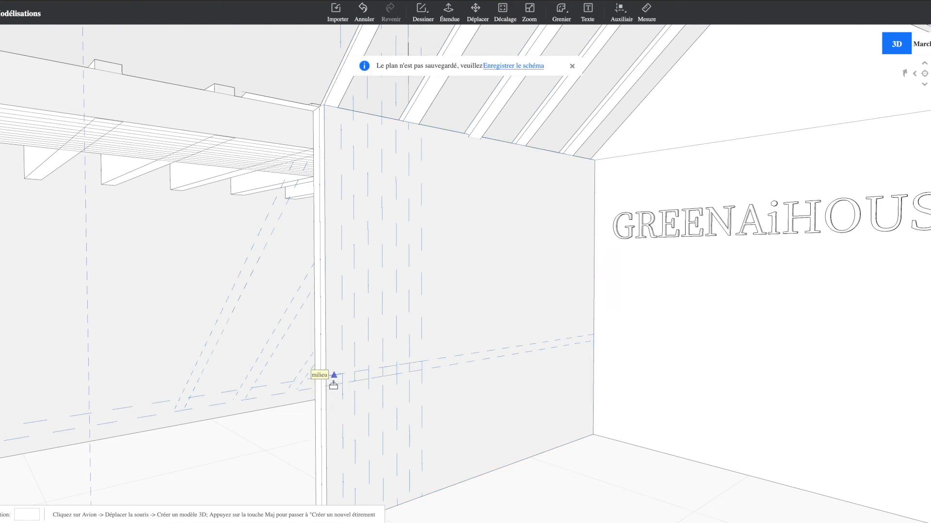
pyautogui.scroll(2, 332, 381)
pyautogui.click(307, 403)
pyautogui.moveTo(424, 455); pyautogui.dragTo(593, 448, button='middle')
pyautogui.scroll(-2, 520, 466)
pyautogui.moveTo(520, 465); pyautogui.dragTo(505, 422, button='middle')
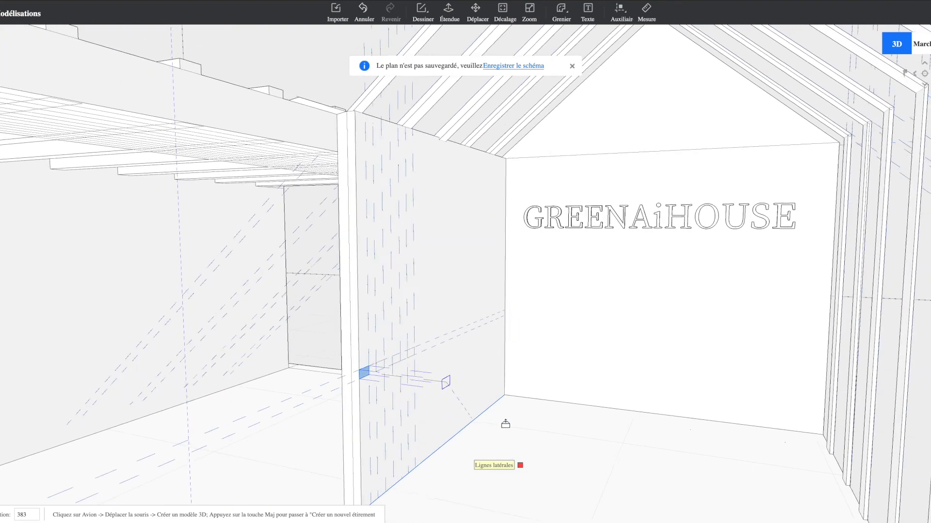
pyautogui.moveTo(545, 447); pyautogui.dragTo(592, 441, button='middle')
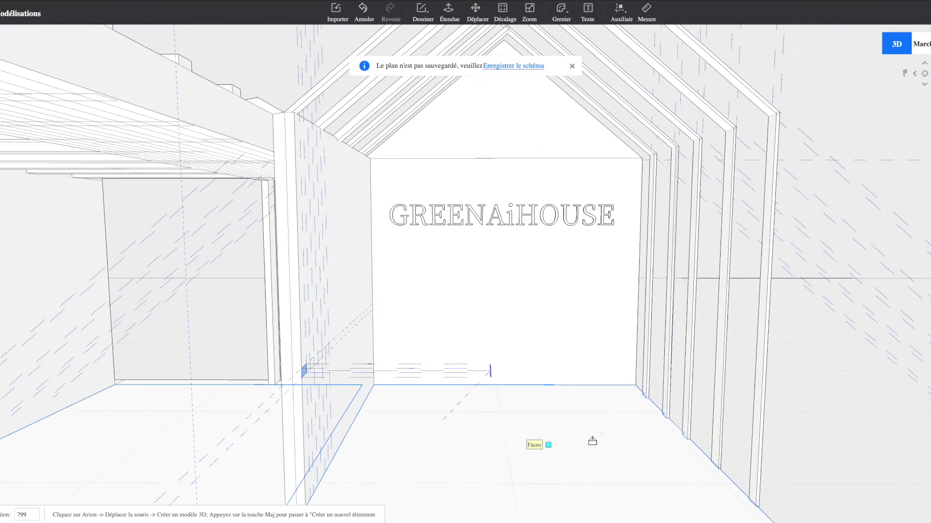
pyautogui.click(534, 422)
# - Try to extrude the second rectangle outward from the side wall alongside the first bar
pyautogui.moveTo(565, 394); pyautogui.dragTo(422, 423, button='middle')
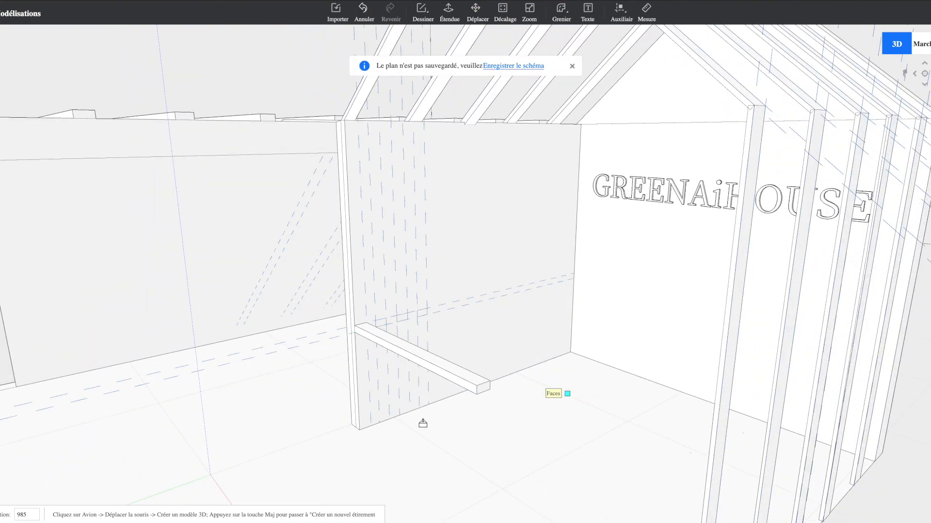
pyautogui.moveTo(380, 322); pyautogui.dragTo(437, 318, button='middle')
pyautogui.scroll(5, 436, 318)
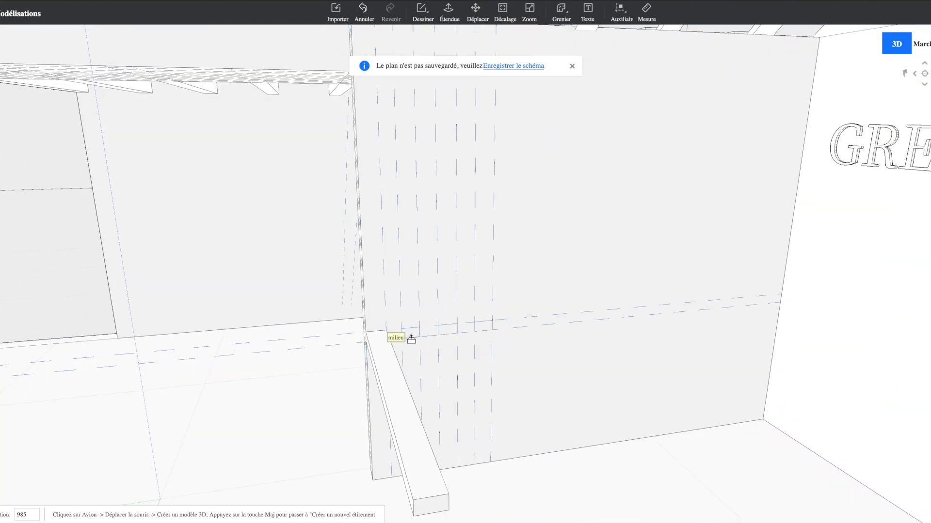
pyautogui.scroll(2, 411, 338)
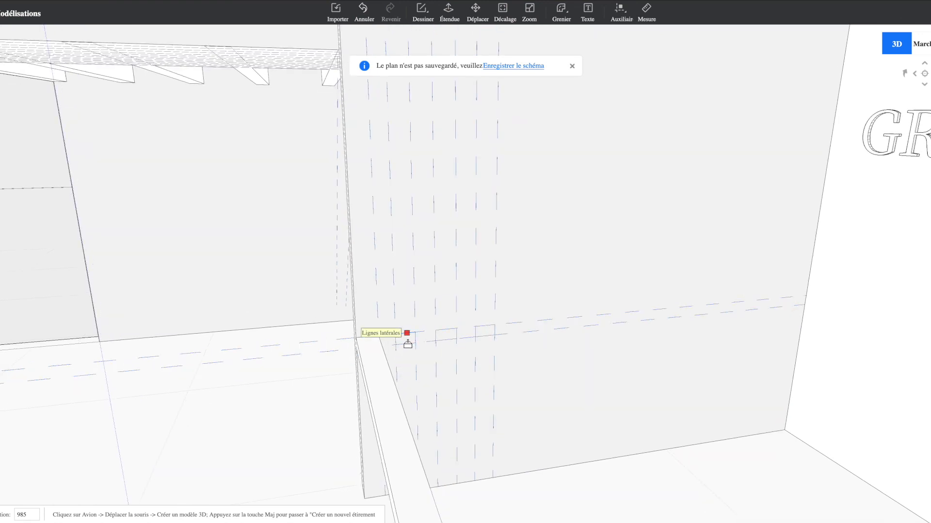
pyautogui.click(407, 339)
pyautogui.moveTo(466, 440); pyautogui.dragTo(488, 426, button='middle')
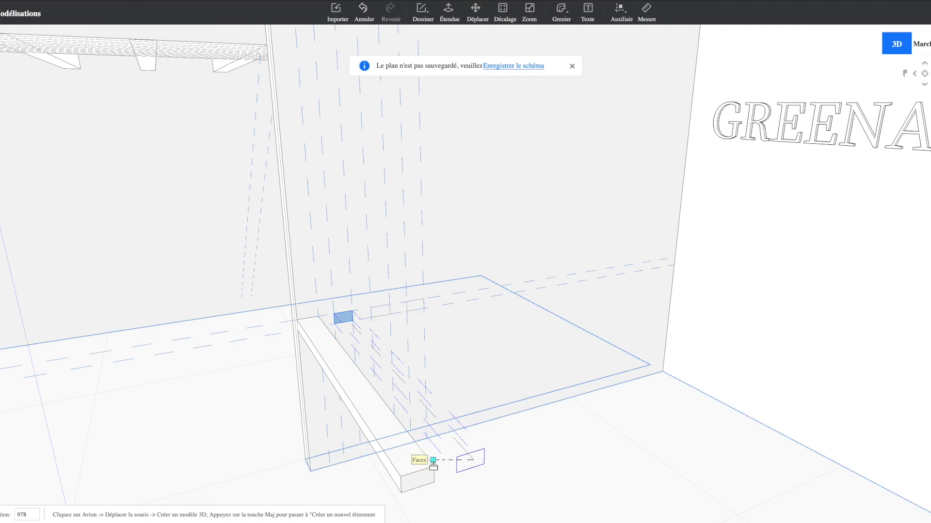
pyautogui.moveTo(433, 469); pyautogui.dragTo(561, 464, button='middle')
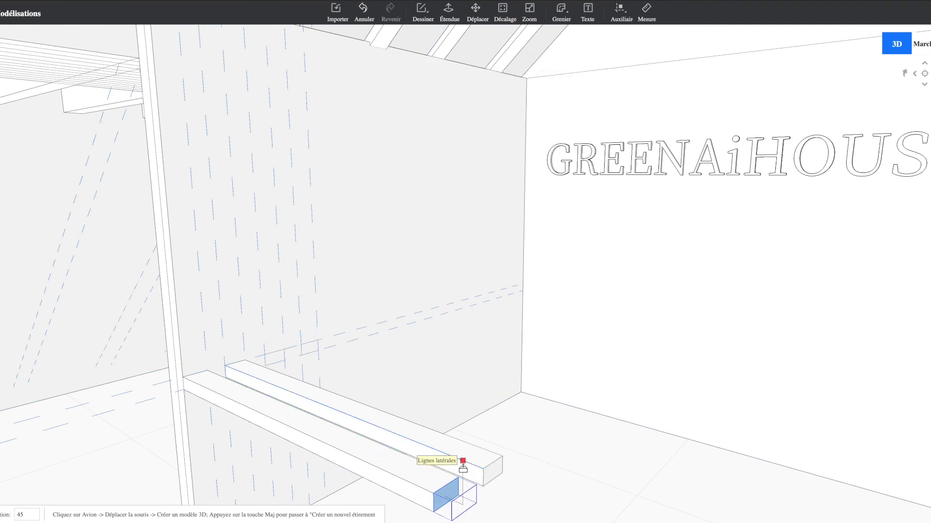
# - Cancel the extrusion of the first bar's end face and delete the second bar beside it
pyautogui.press('Escape')
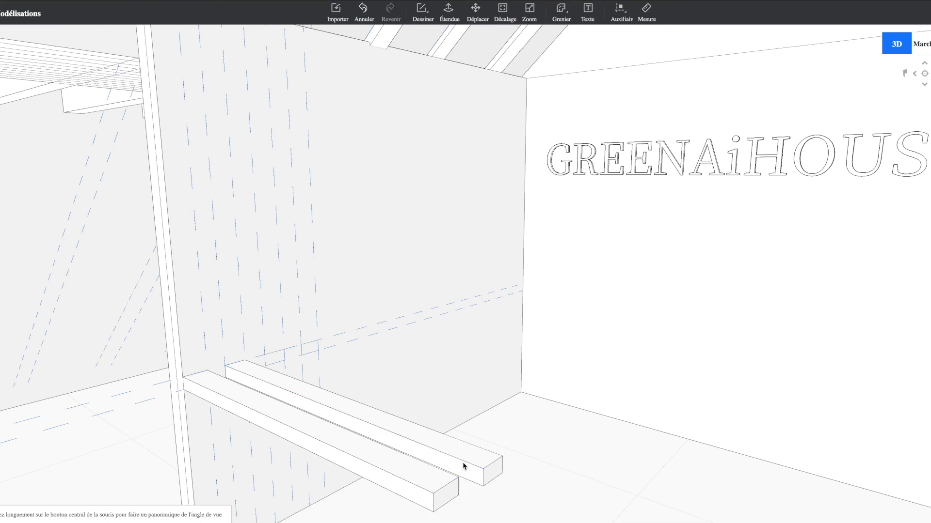
pyautogui.click(492, 476)
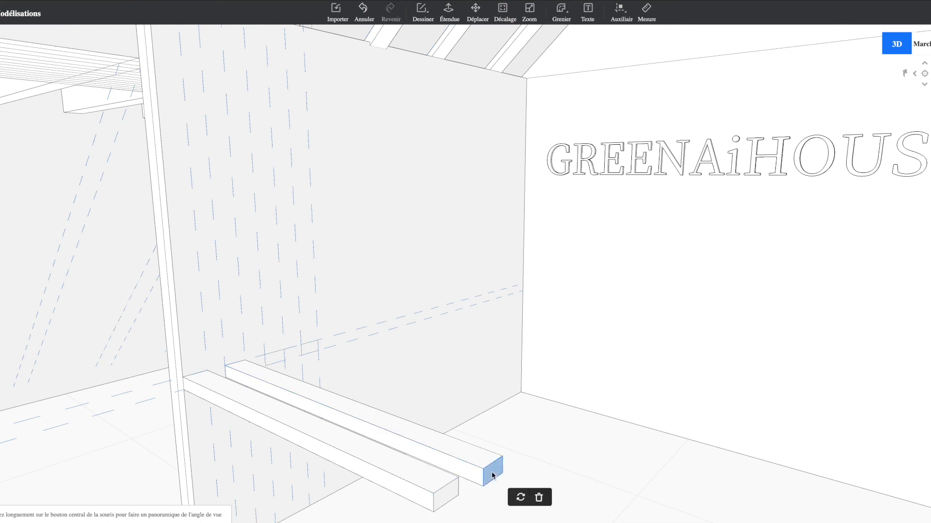
pyautogui.press('Delete')
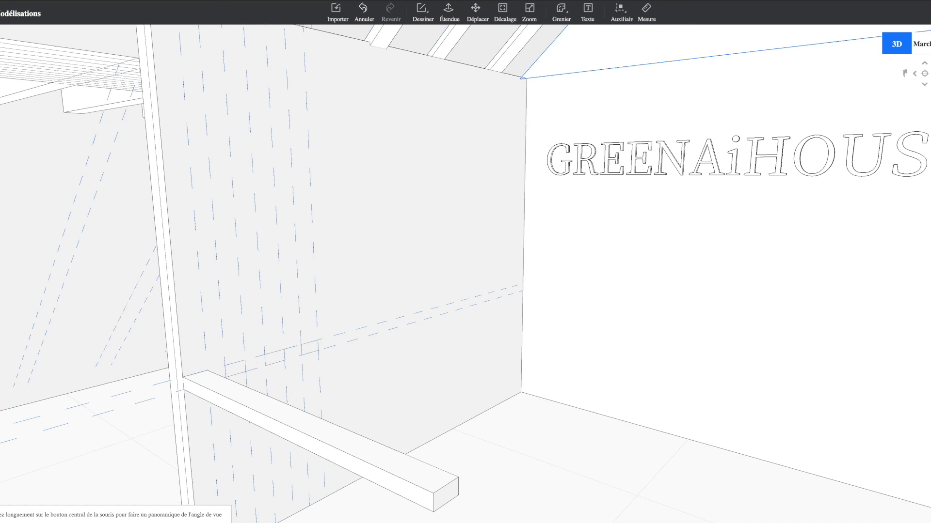
# - Measure the length of the first bar along its upper edge, from the side wall to its free end
pyautogui.click(647, 12)
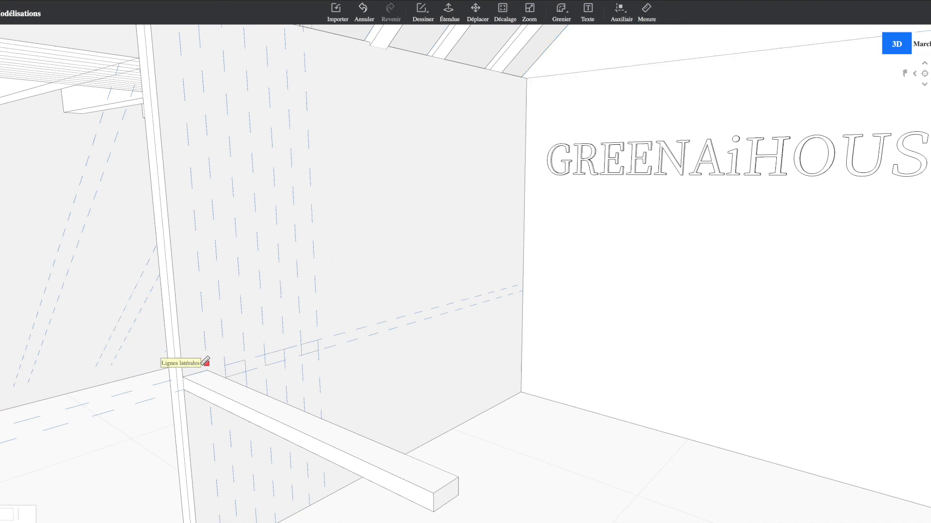
pyautogui.click(183, 376)
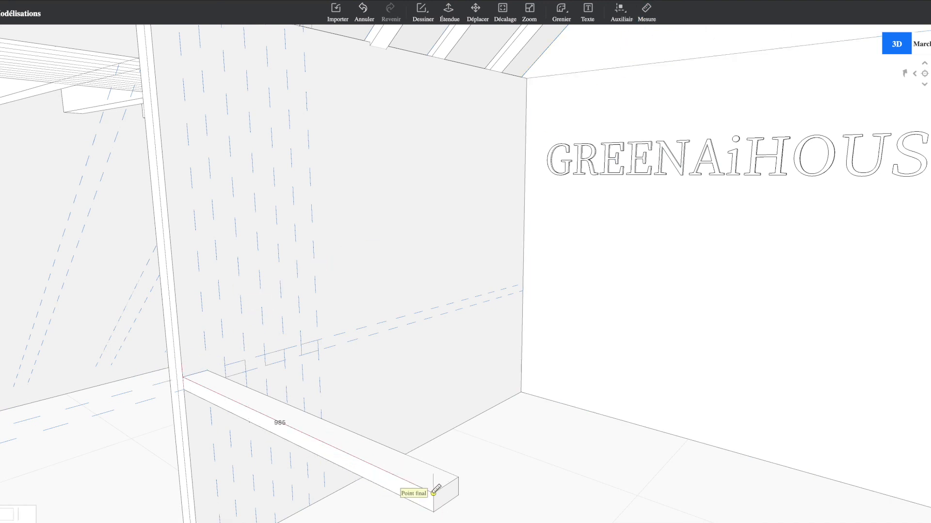
pyautogui.press('Escape')
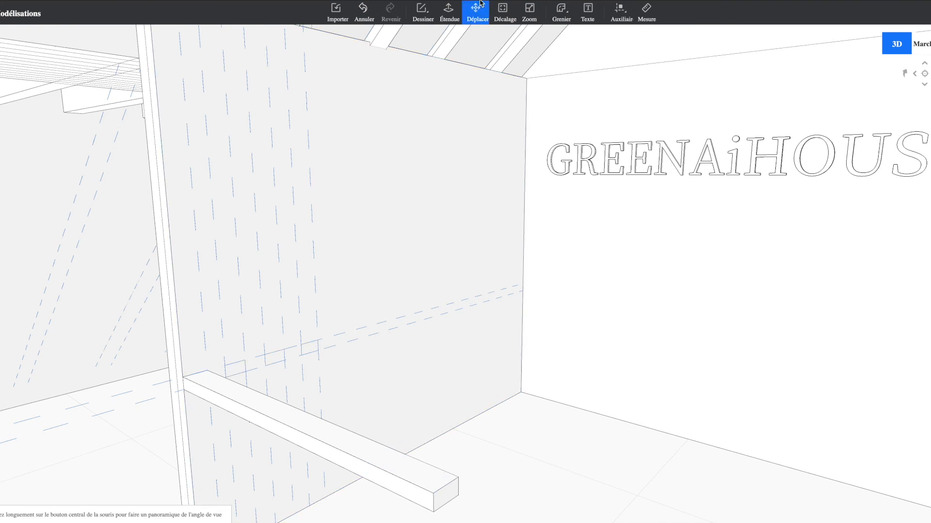
# - Extrude the other three small rectangles on the side wall 985 into the house to form parallel counter bars
pyautogui.click(454, 21)
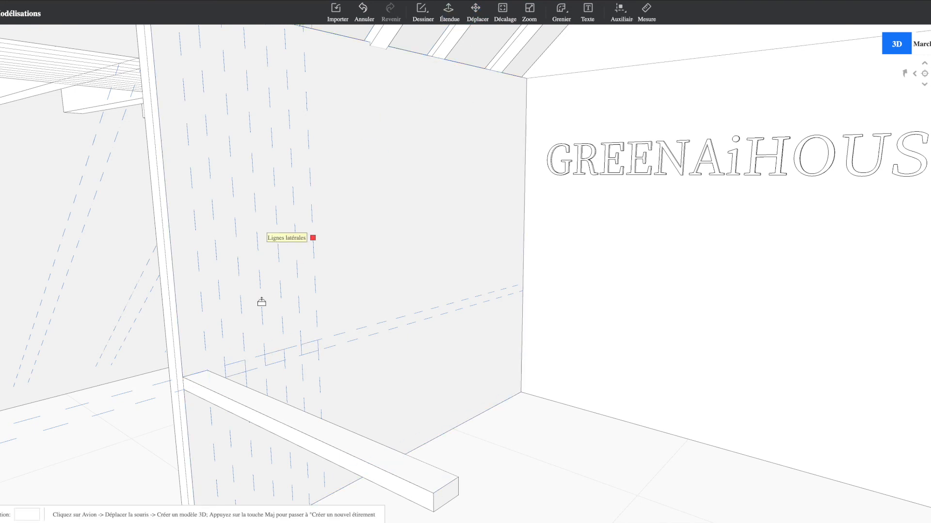
pyautogui.click(240, 374)
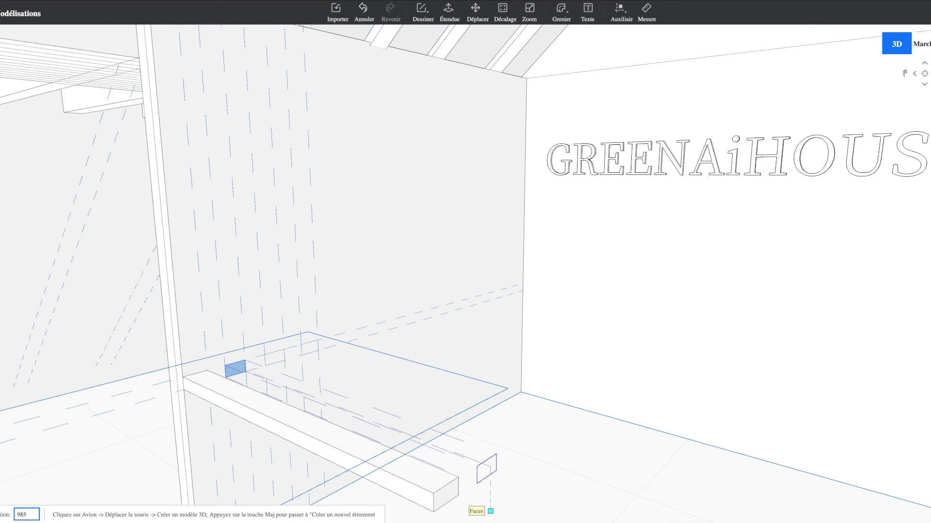
pyautogui.press('Return')
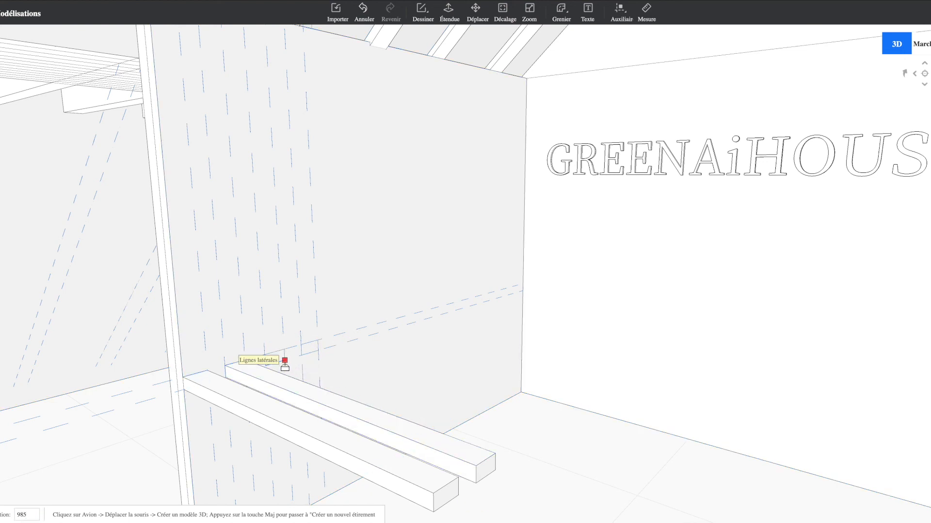
pyautogui.scroll(1, 278, 361)
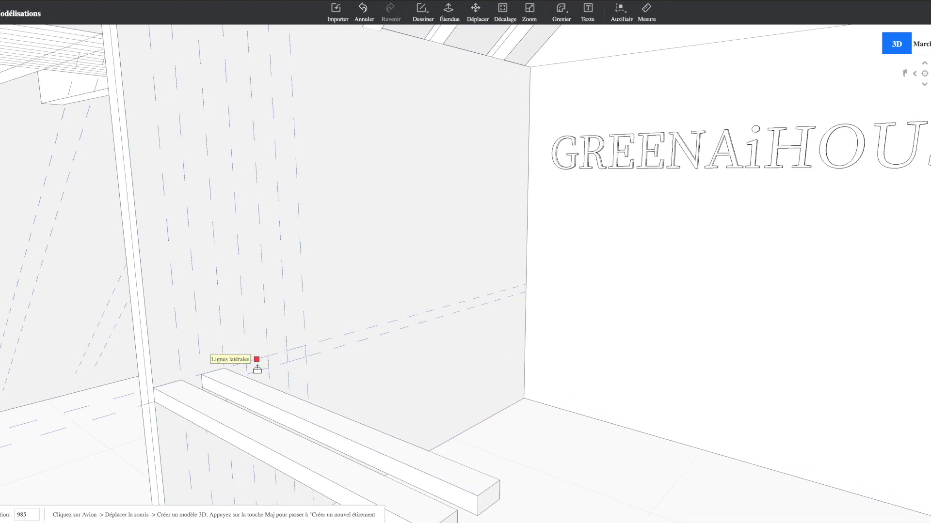
pyautogui.click(259, 368)
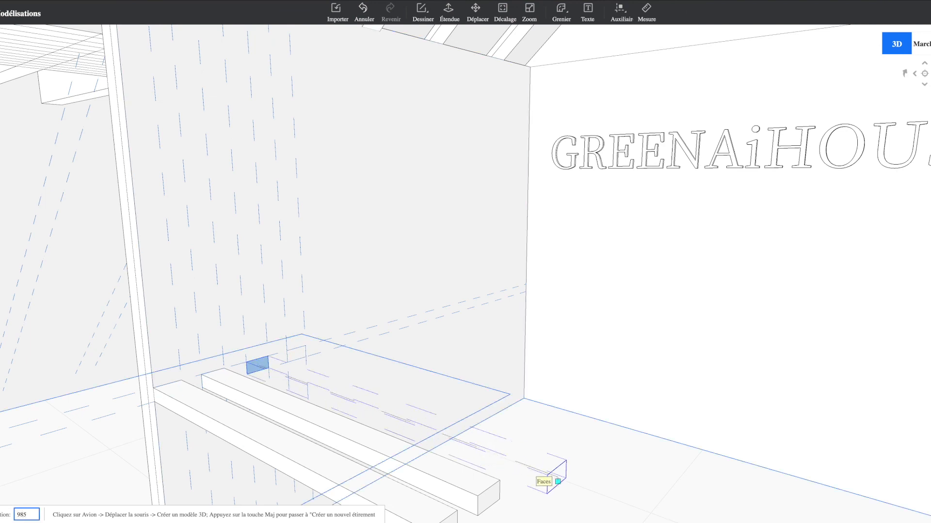
pyautogui.press('Return')
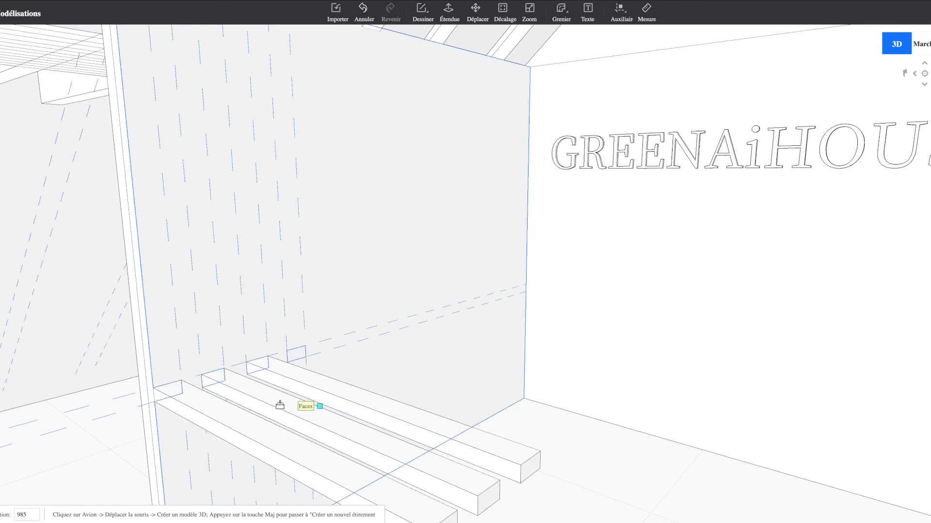
pyautogui.click(299, 353)
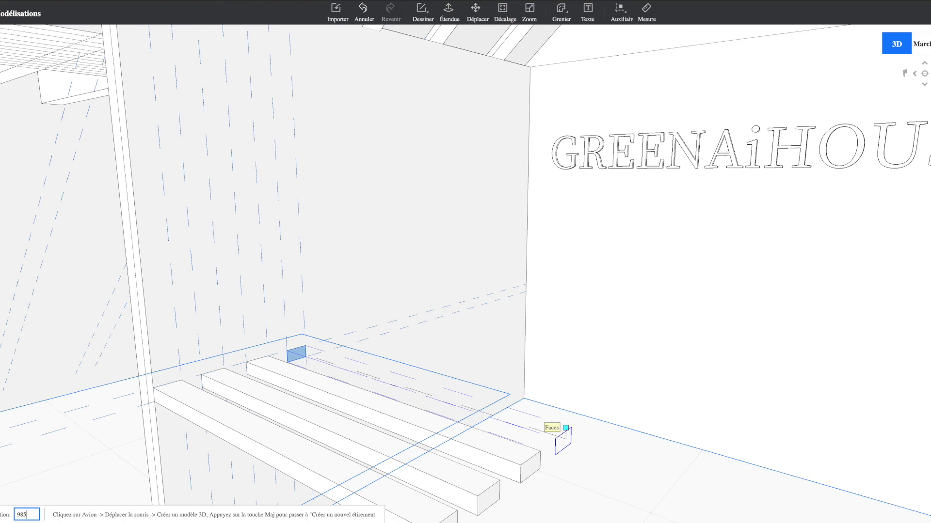
pyautogui.press('Return')
pyautogui.moveTo(593, 423); pyautogui.dragTo(677, 297, button='middle')
pyautogui.moveTo(582, 403); pyautogui.dragTo(626, 402, button='middle')
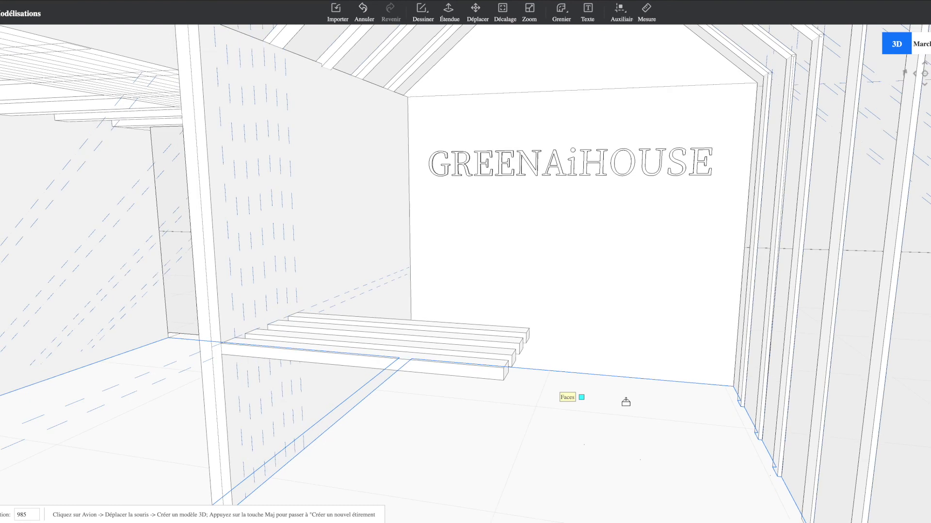
pyautogui.click(432, 20)
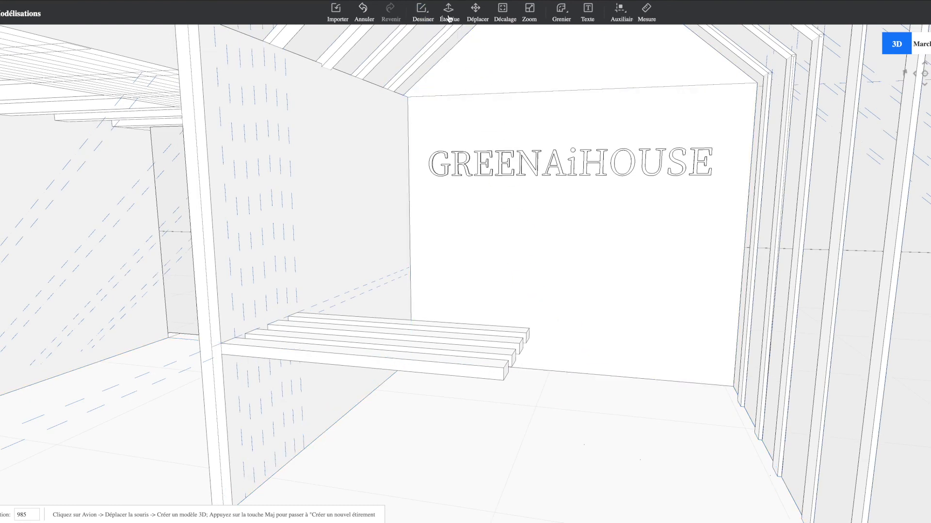
pyautogui.moveTo(432, 20)
pyautogui.click(435, 58)
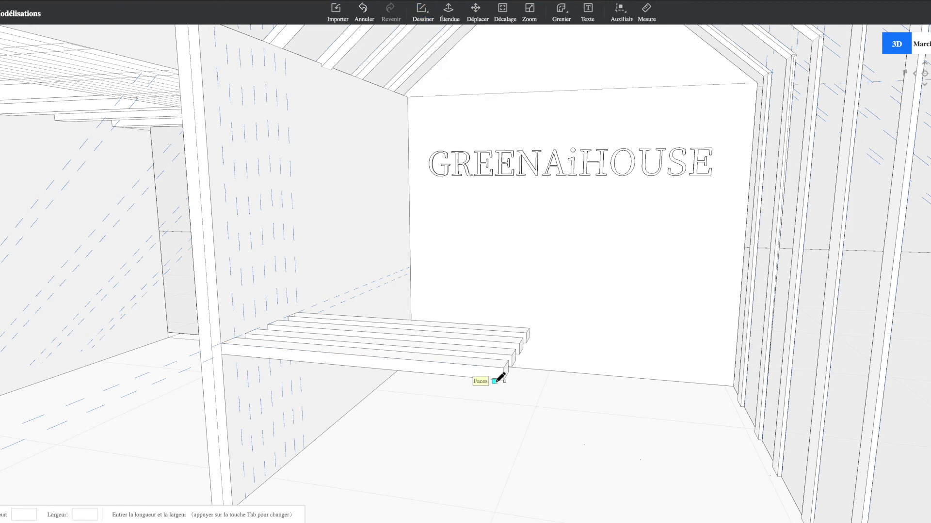
pyautogui.click(504, 367)
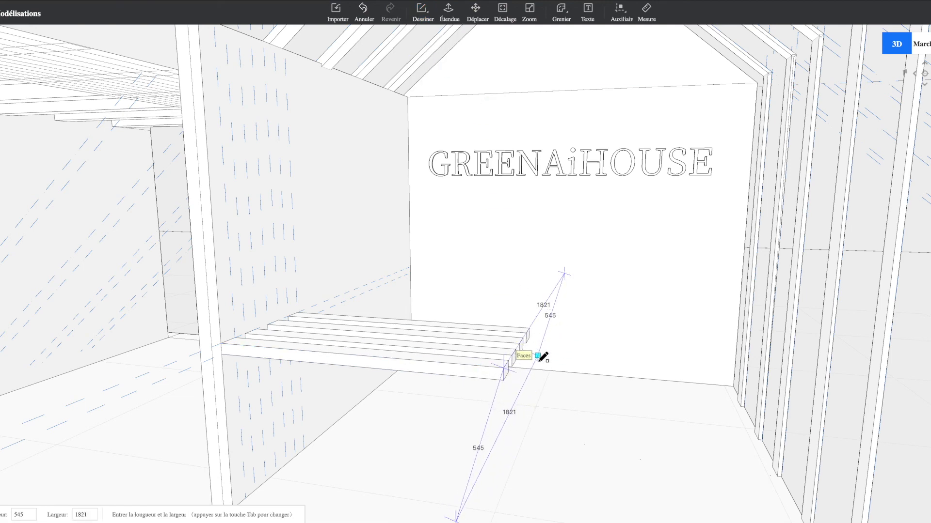
pyautogui.scroll(2, 538, 361)
pyautogui.moveTo(572, 393)
pyautogui.mouseDown(button='middle')
pyautogui.moveTo(561, 382)
pyautogui.moveTo(503, 367)
pyautogui.mouseUp(button='middle')
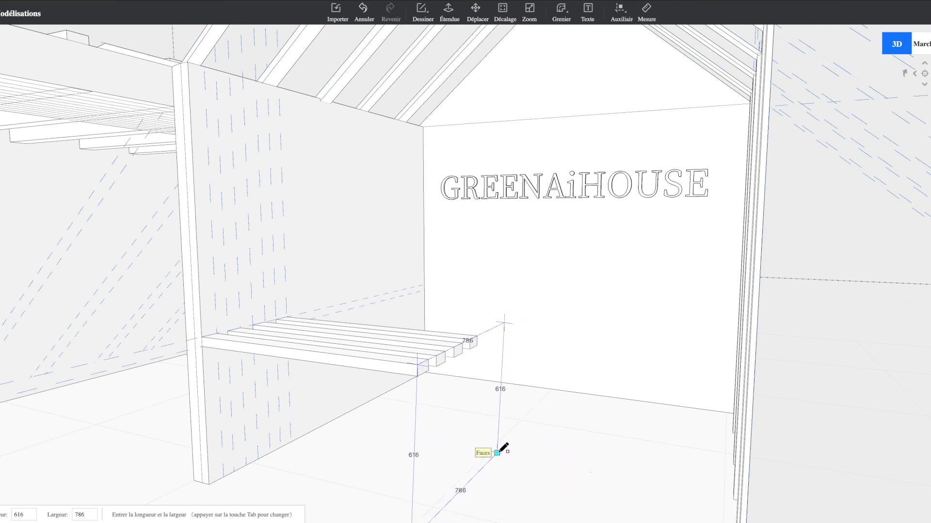
pyautogui.press('Escape')
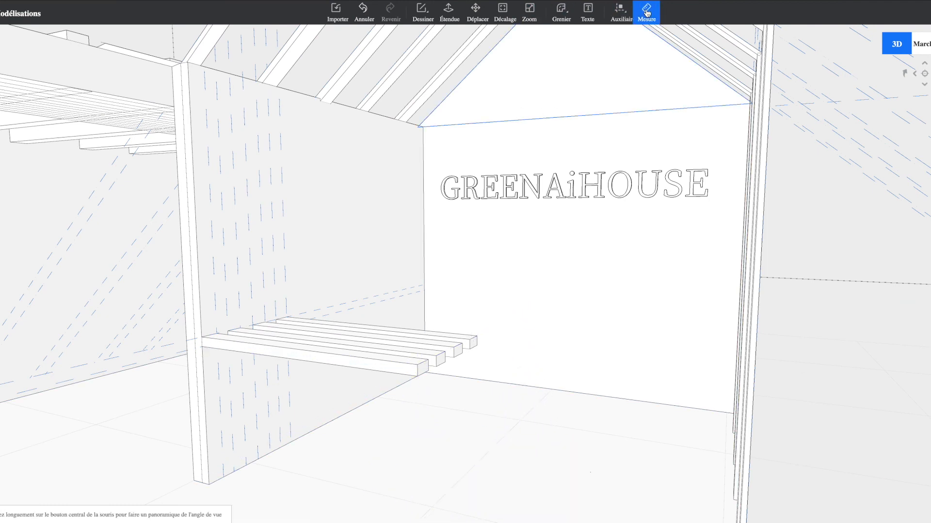
# - Place guide lines through the outer end corners of the front and rear bars and through the side wall's base corner on the floor
pyautogui.click(621, 11)
pyautogui.click(630, 60)
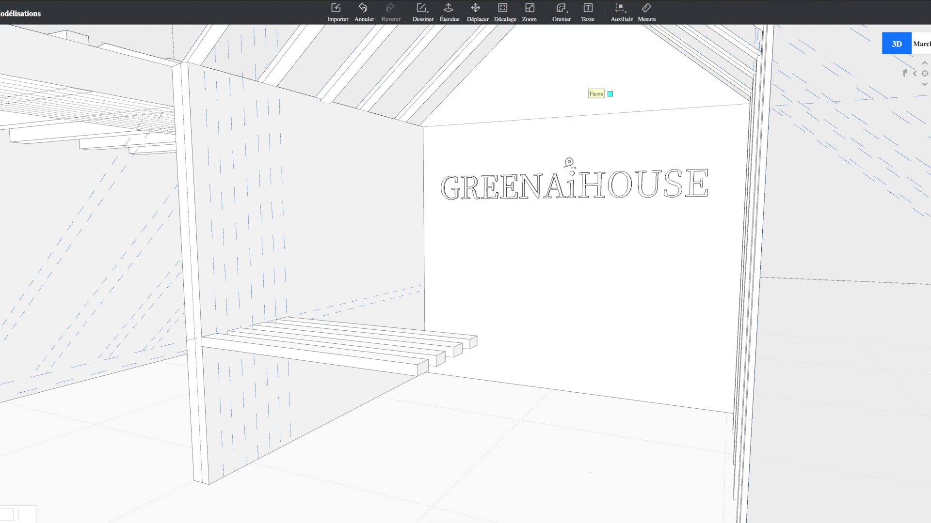
pyautogui.click(417, 365)
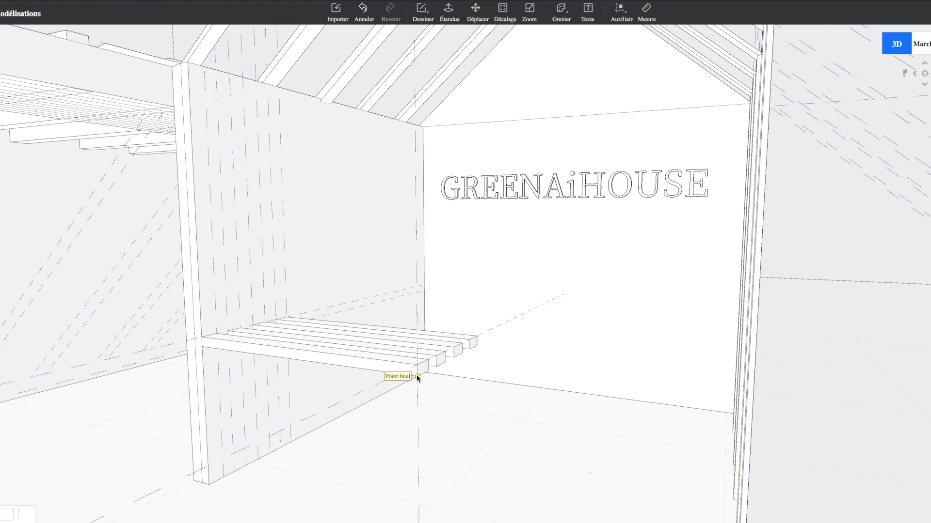
pyautogui.click(481, 352)
pyautogui.moveTo(488, 460); pyautogui.dragTo(480, 483, button='middle')
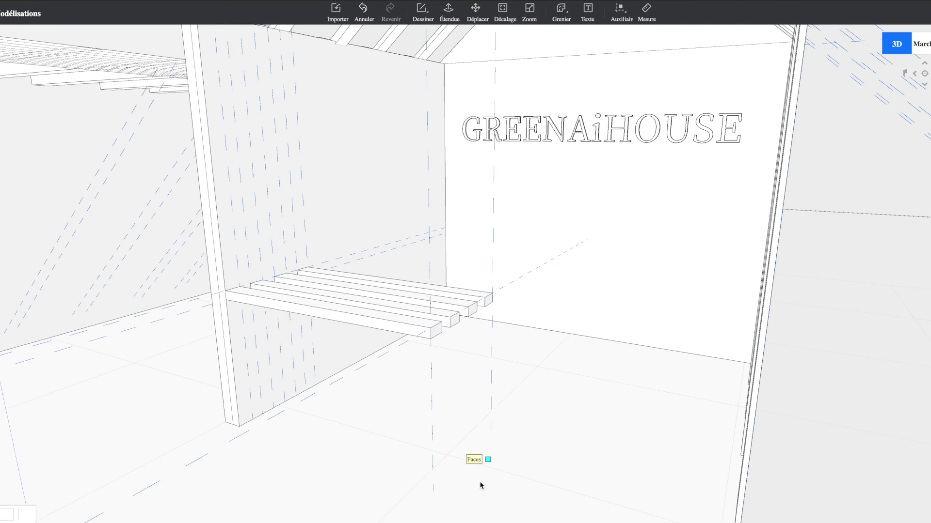
pyautogui.click(239, 426)
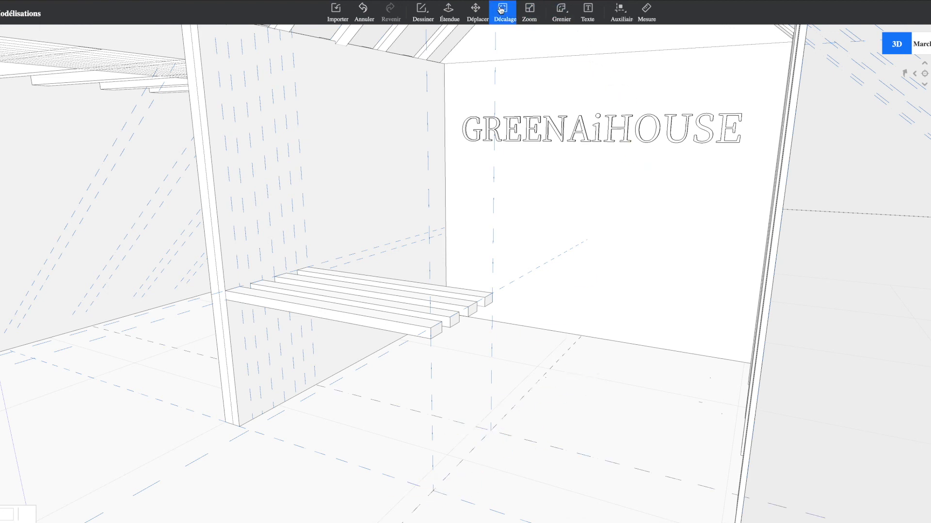
# - Draw a 616 by 481 vertical rectangle across the bars' outer ends, from the front bar's upper corner down to the floor guides
pyautogui.click(454, 16)
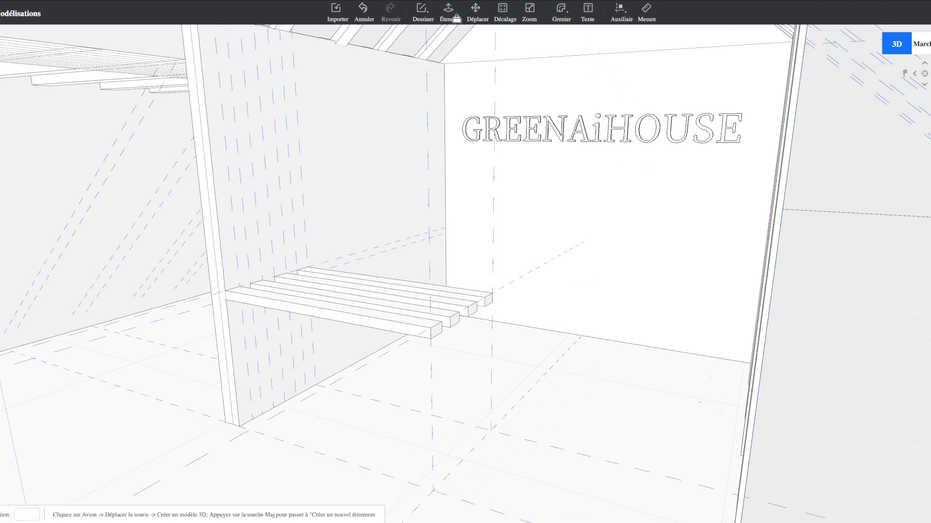
pyautogui.moveTo(426, 12)
pyautogui.click(430, 58)
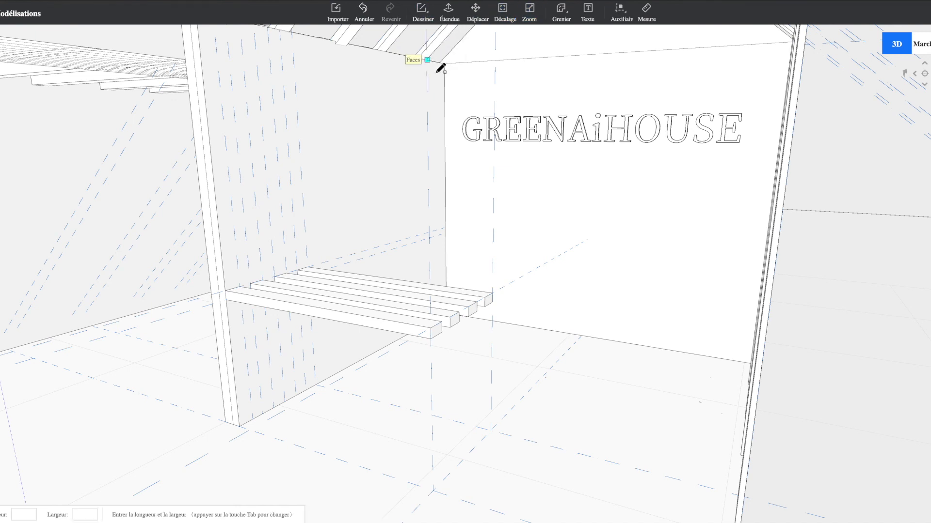
pyautogui.click(430, 331)
pyautogui.click(504, 393)
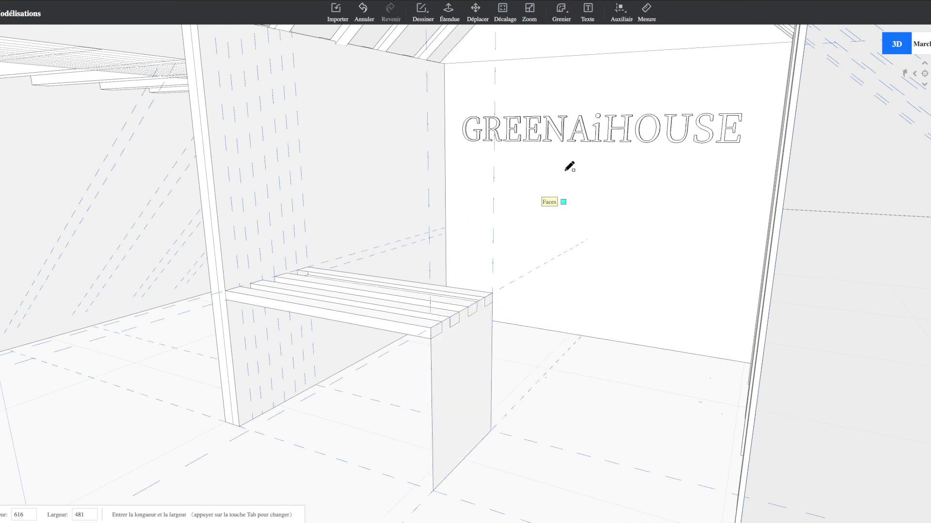
pyautogui.press('Escape')
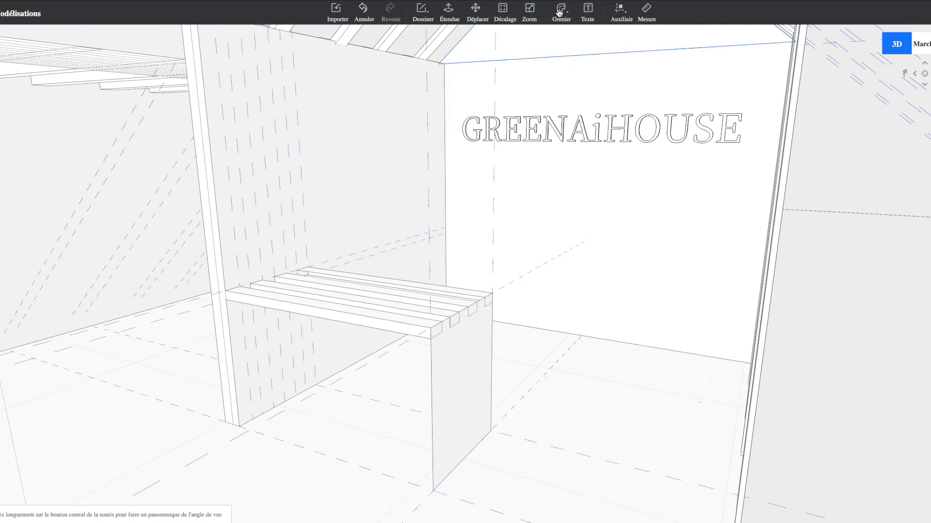
pyautogui.click(448, 13)
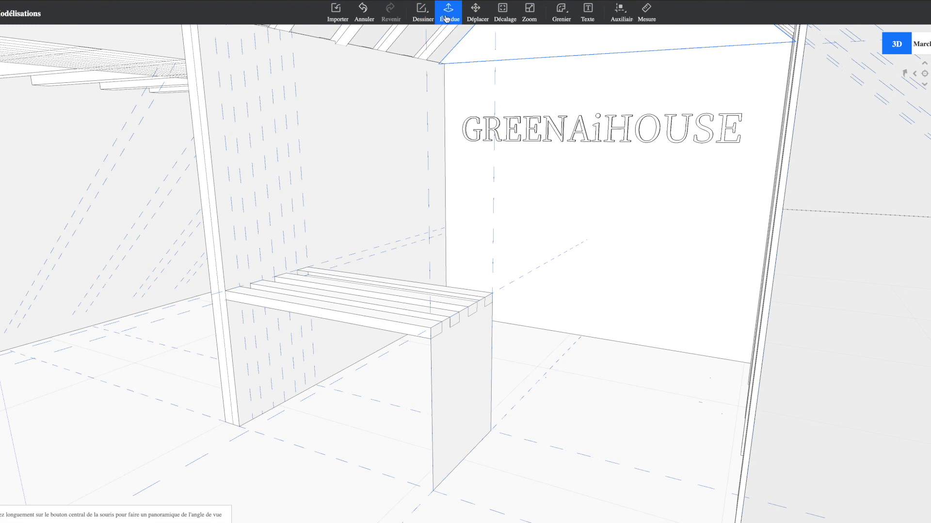
pyautogui.click(462, 345)
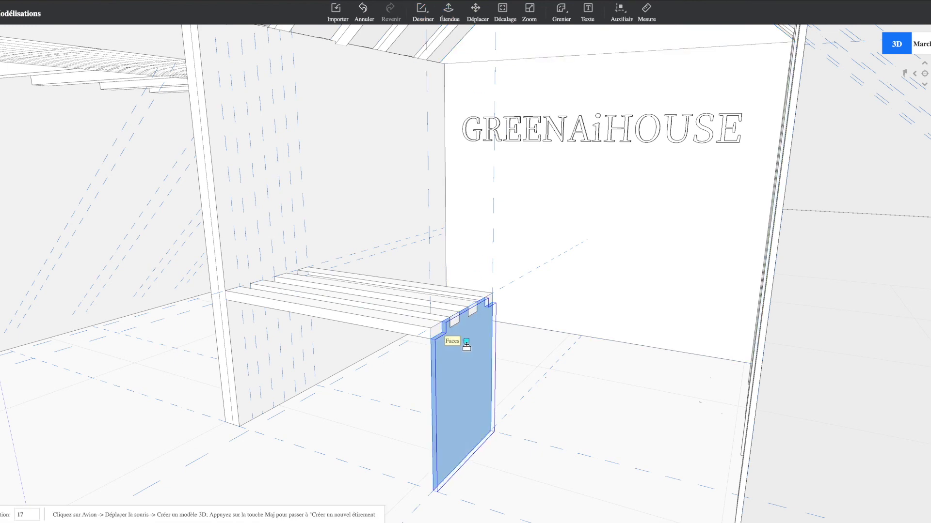
pyautogui.click(465, 345)
pyautogui.moveTo(502, 359); pyautogui.dragTo(568, 377, button='right')
pyautogui.moveTo(352, 361); pyautogui.dragTo(385, 347, button='right')
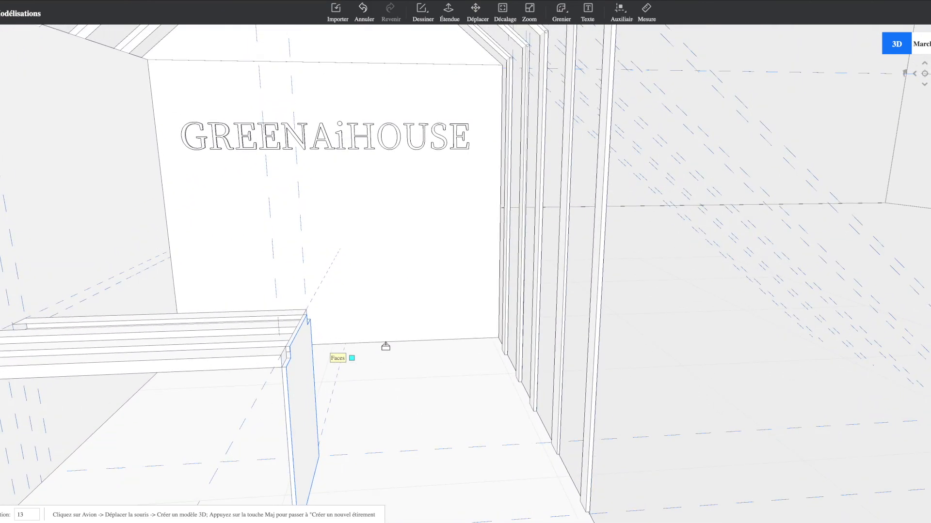
pyautogui.moveTo(328, 351); pyautogui.dragTo(293, 354, button='right')
pyautogui.press('Escape')
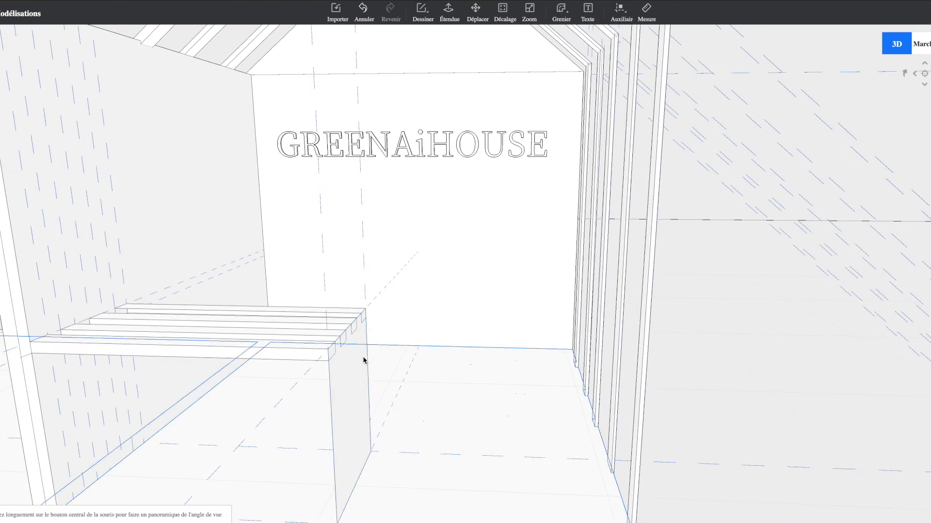
# - Delete the front bar's end face where it meets the vertical support panel
pyautogui.click(335, 360)
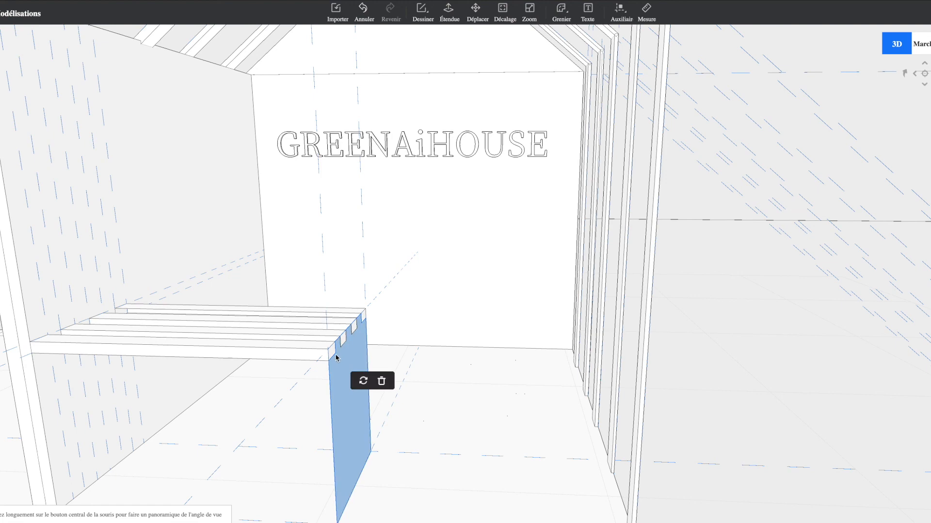
pyautogui.press('Delete')
pyautogui.click(333, 354)
pyautogui.click(332, 353)
pyautogui.moveTo(332, 353); pyautogui.dragTo(321, 354, button='right')
pyautogui.moveTo(458, 347); pyautogui.dragTo(261, 398, button='right')
pyautogui.click(238, 391)
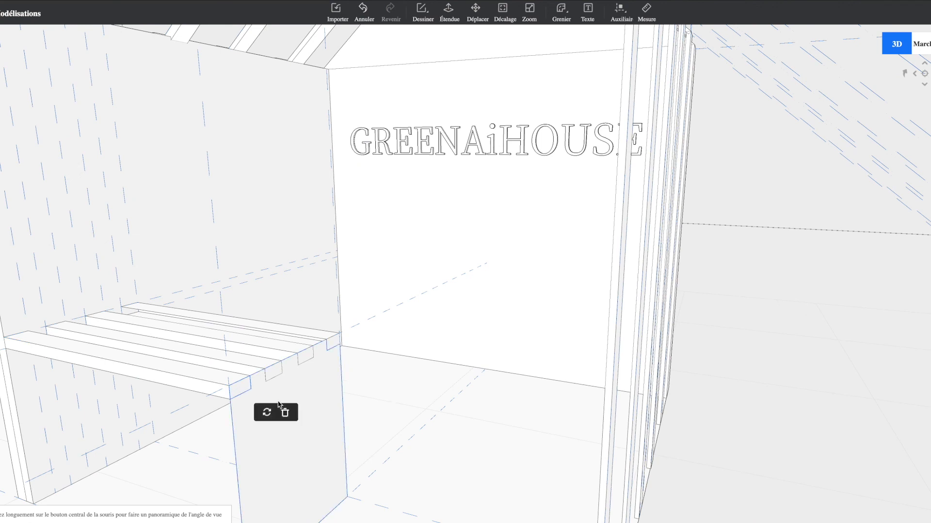
pyautogui.click(284, 414)
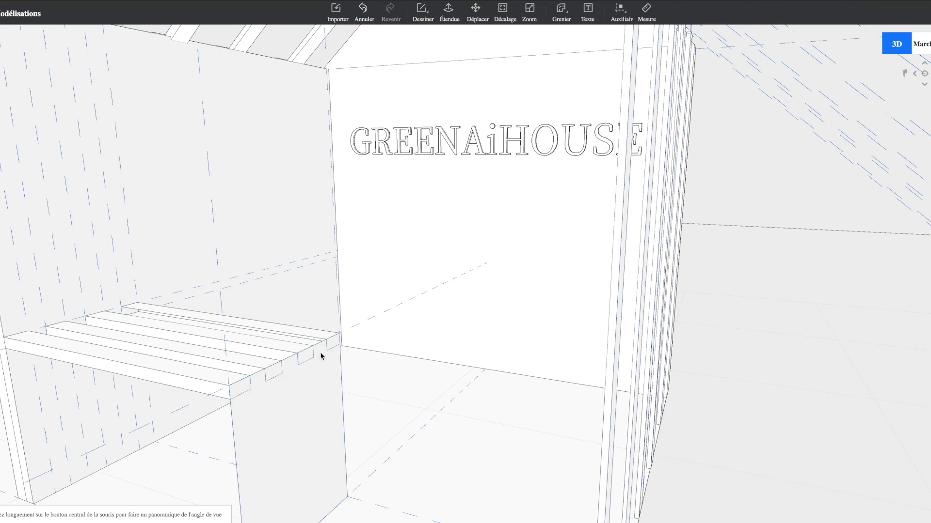
# - Delete the dividing outlines where the two middle bars' ends meet the vertical support panel
pyautogui.click(337, 345)
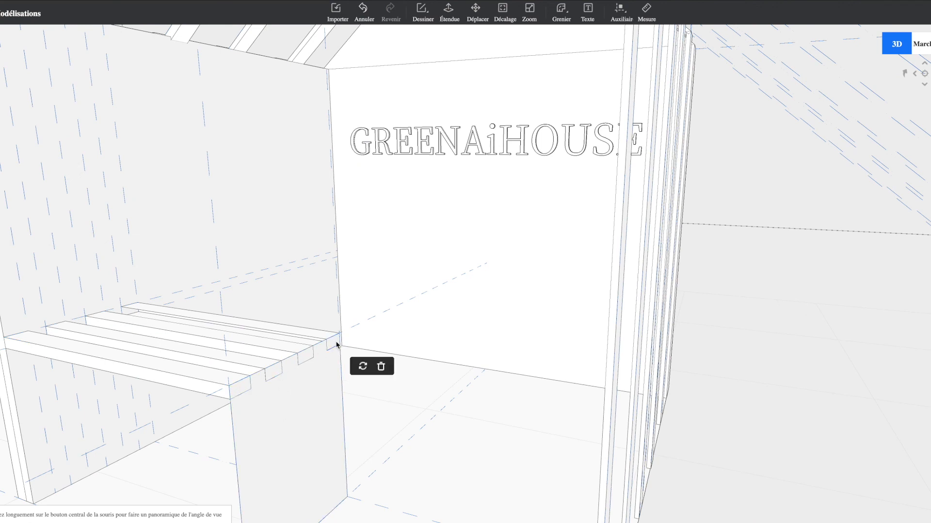
pyautogui.click(313, 397)
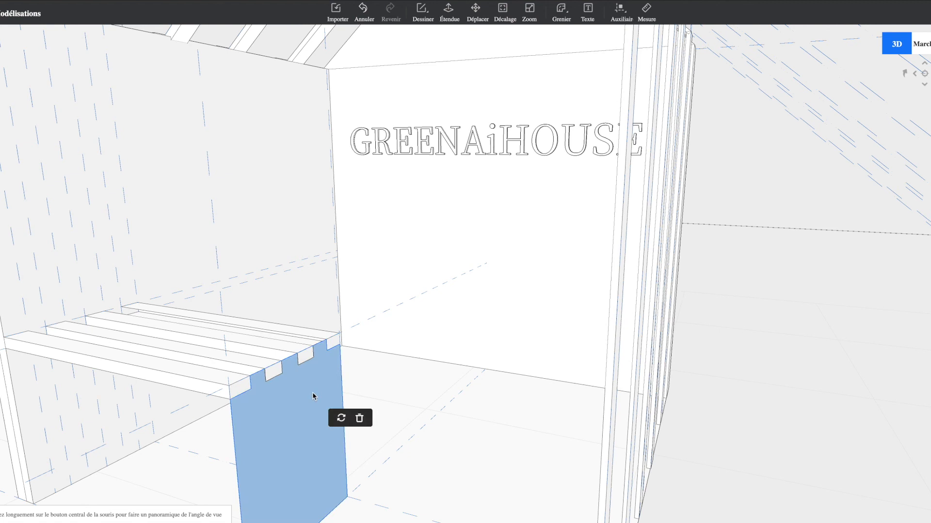
pyautogui.click(273, 373)
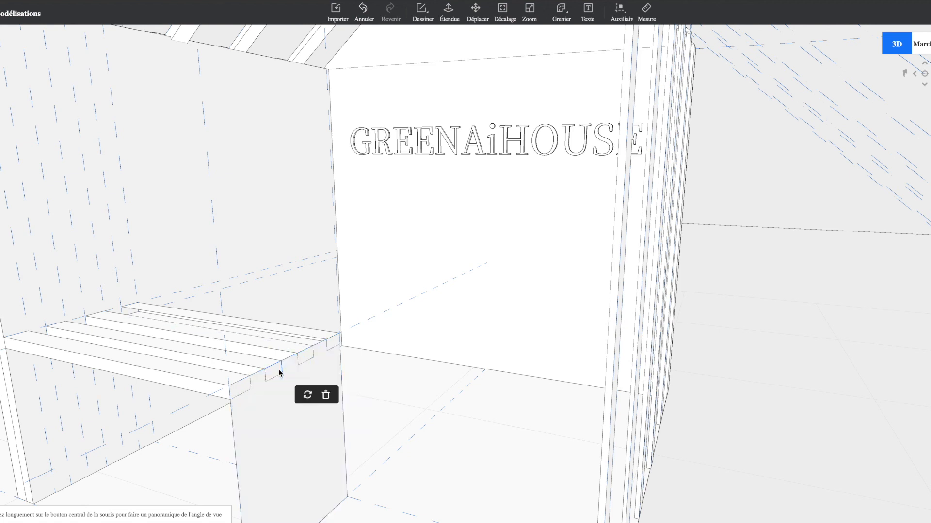
pyautogui.click(321, 397)
pyautogui.click(307, 358)
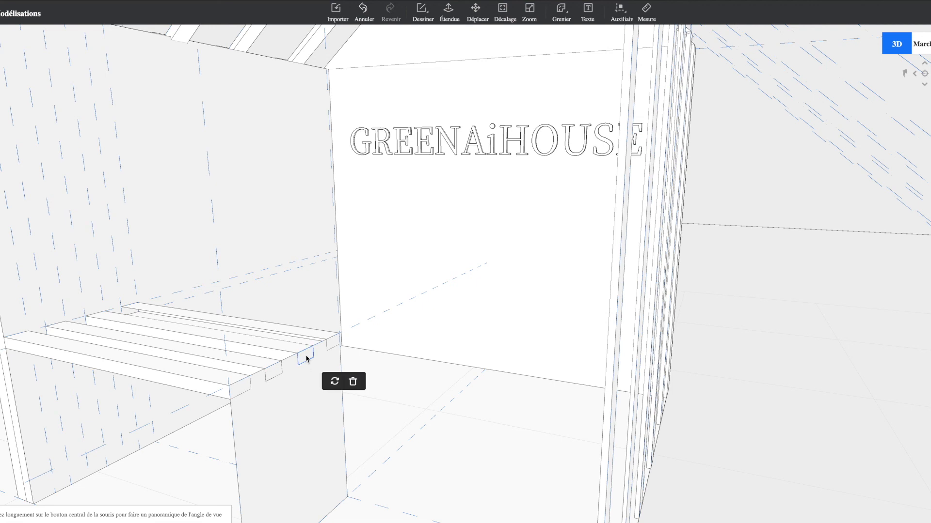
pyautogui.click(352, 382)
pyautogui.click(334, 344)
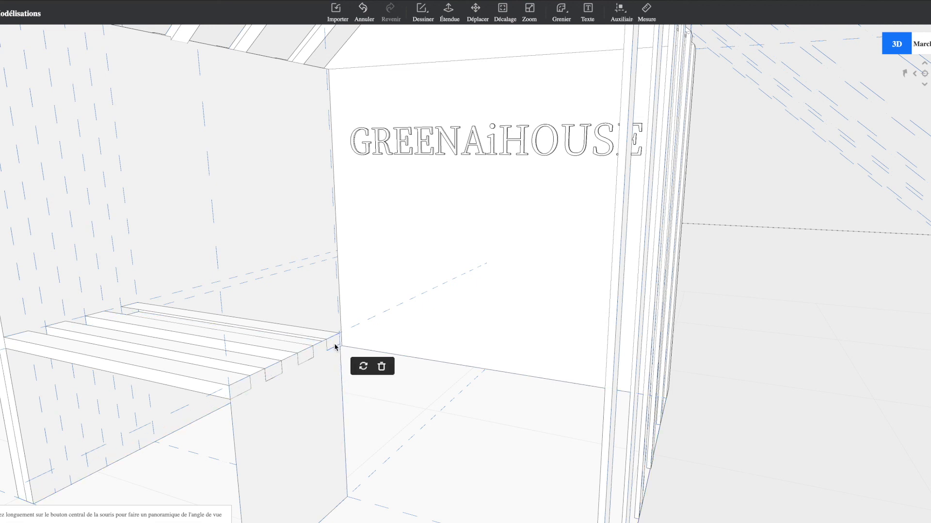
pyautogui.click(329, 410)
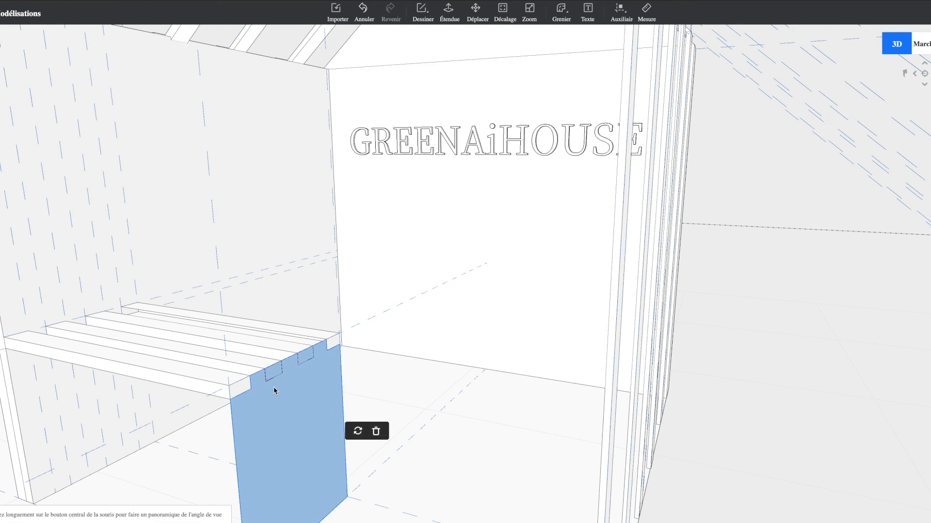
# - Delete the front bar's end outline on the vertical support panel so that corner merges into the panel face
pyautogui.click(235, 390)
pyautogui.click(236, 391)
pyautogui.click(238, 391)
pyautogui.click(287, 415)
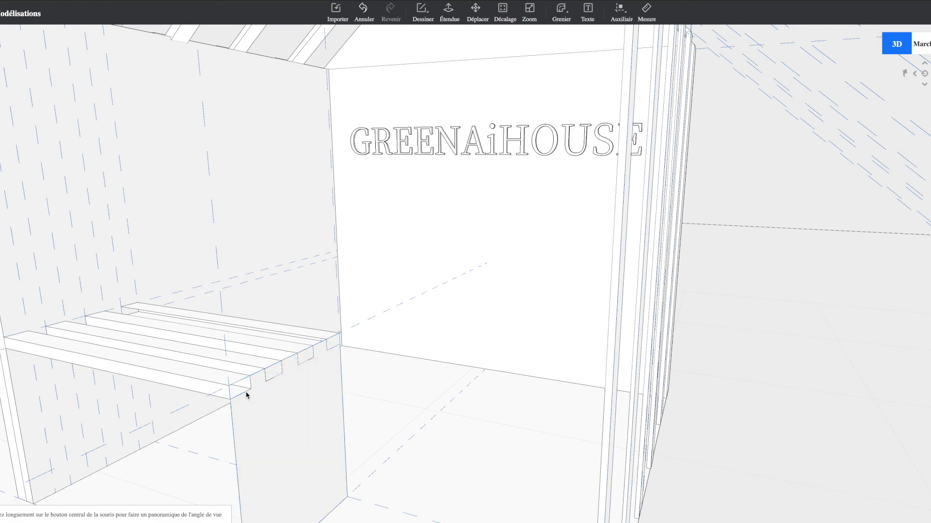
pyautogui.click(248, 394)
pyautogui.click(298, 416)
pyautogui.moveTo(236, 432); pyautogui.dragTo(279, 417, button='right')
pyautogui.moveTo(278, 417); pyautogui.dragTo(357, 383, button='middle')
pyautogui.moveTo(357, 382); pyautogui.dragTo(351, 429, button='right')
pyautogui.moveTo(352, 433); pyautogui.dragTo(507, 425, button='middle')
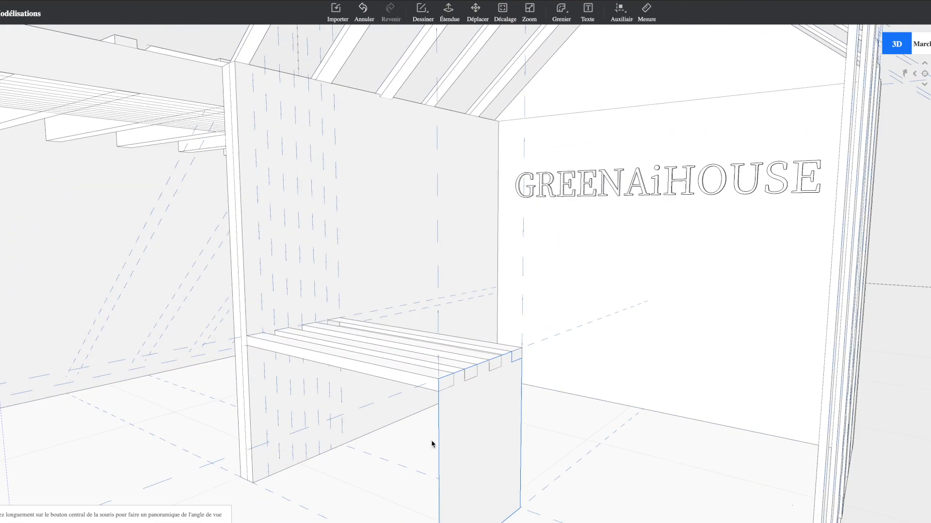
pyautogui.moveTo(437, 443); pyautogui.dragTo(444, 387, button='middle')
pyautogui.click(444, 387)
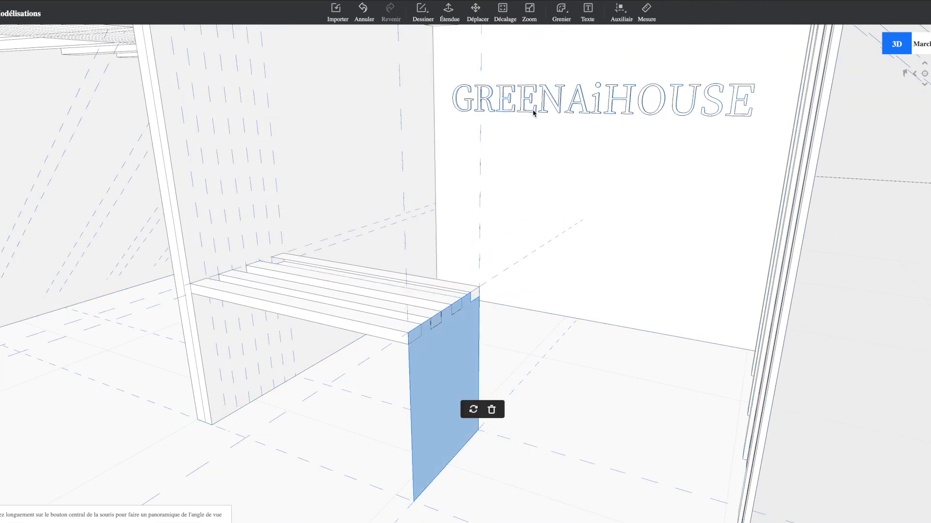
pyautogui.click(505, 15)
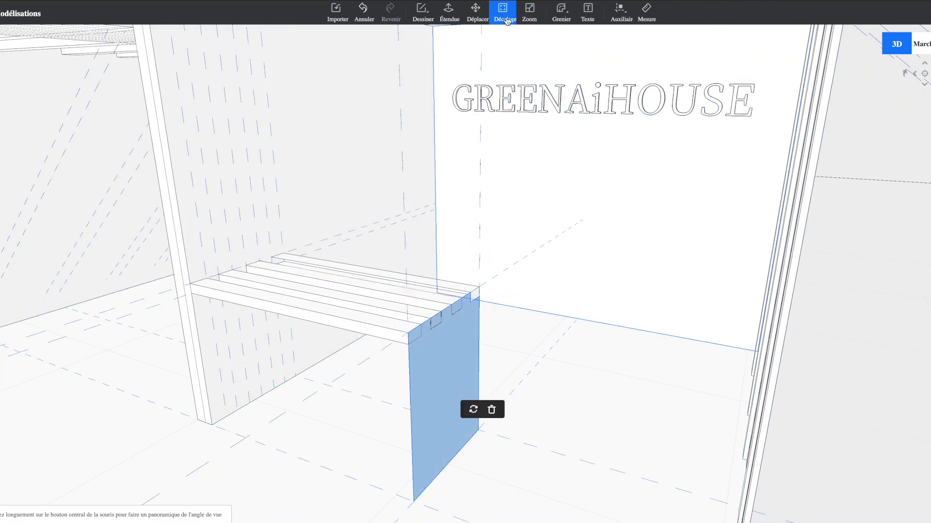
pyautogui.click(453, 21)
pyautogui.click(448, 363)
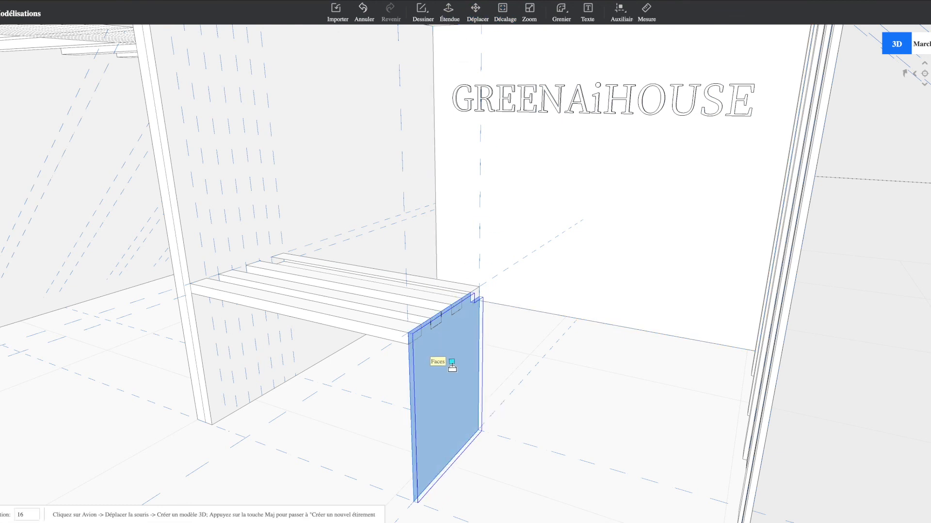
pyautogui.press('Escape')
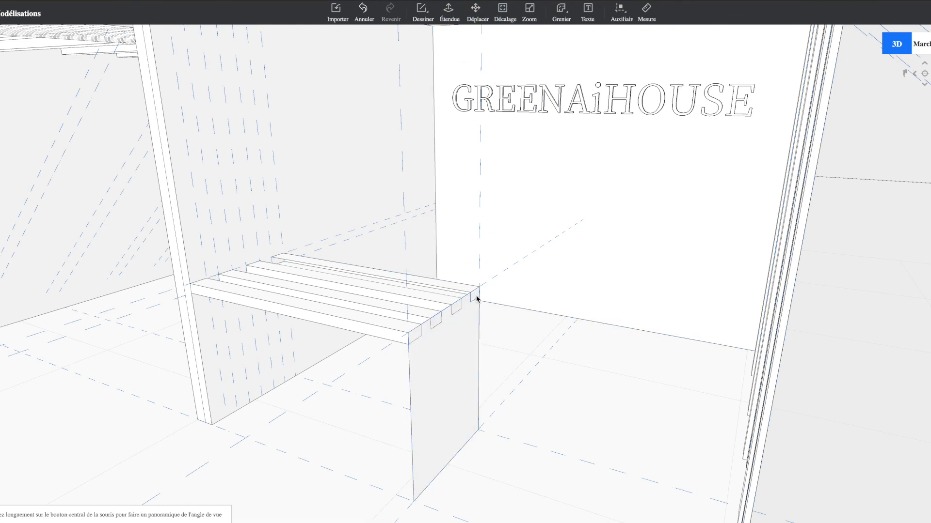
# - Delete the rear bar's end face where it meets the upper corner of the vertical support panel
pyautogui.click(476, 295)
pyautogui.moveTo(455, 304); pyautogui.dragTo(360, 366, button='right')
pyautogui.click(416, 334)
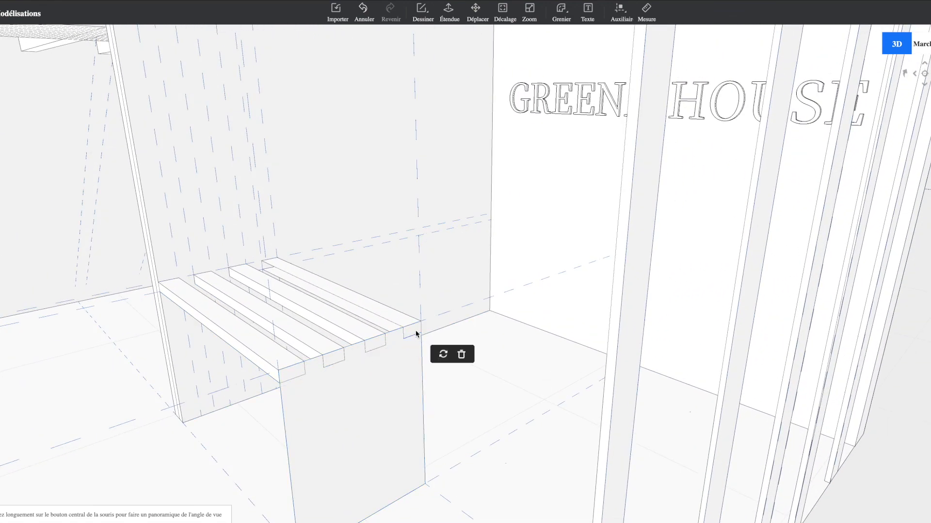
pyautogui.click(417, 328)
pyautogui.click(417, 330)
pyautogui.click(414, 331)
pyautogui.click(417, 331)
pyautogui.moveTo(377, 357); pyautogui.dragTo(398, 344, button='right')
pyautogui.click(400, 338)
pyautogui.click(393, 339)
pyautogui.click(398, 338)
pyautogui.click(444, 362)
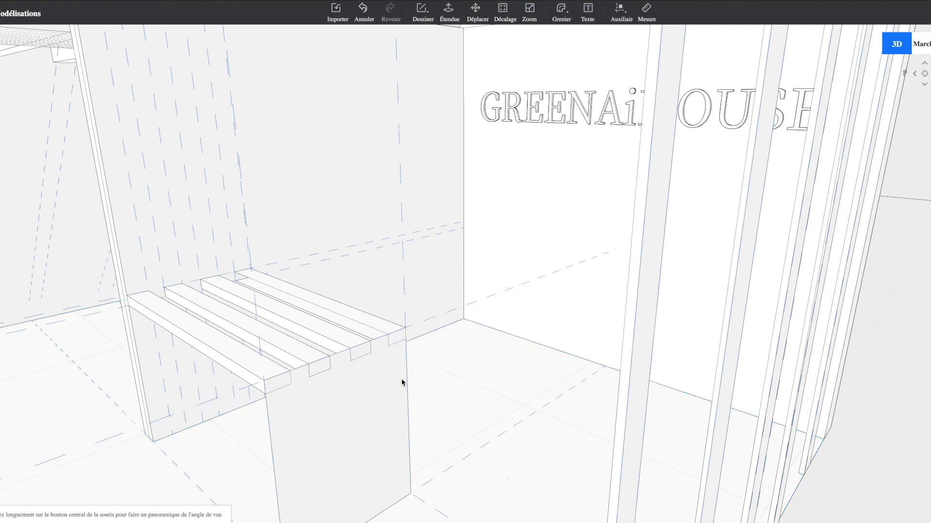
pyautogui.click(392, 383)
pyautogui.click(409, 364)
pyautogui.click(397, 338)
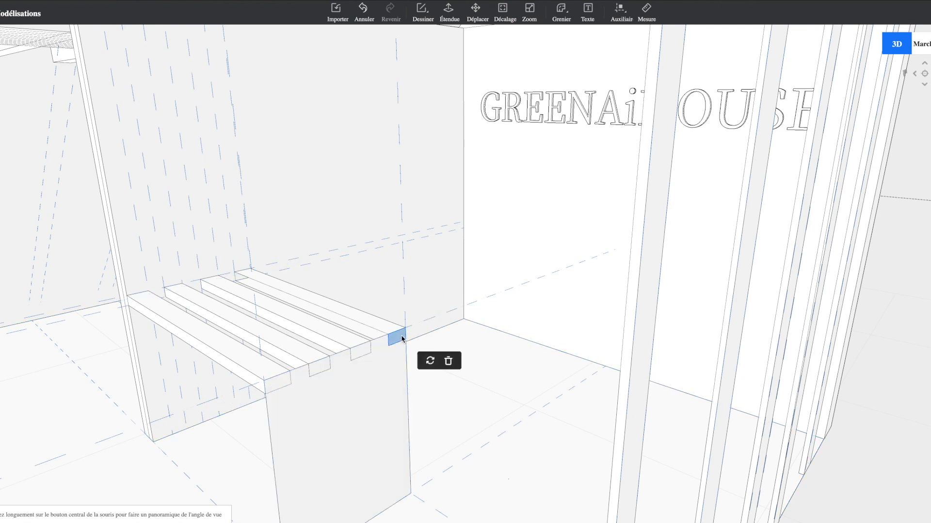
pyautogui.click(448, 363)
pyautogui.click(389, 396)
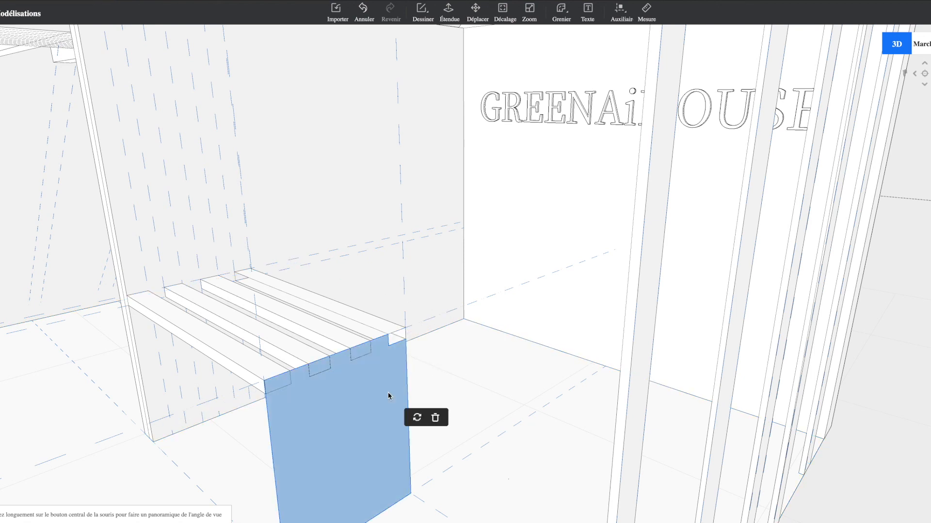
pyautogui.click(393, 381)
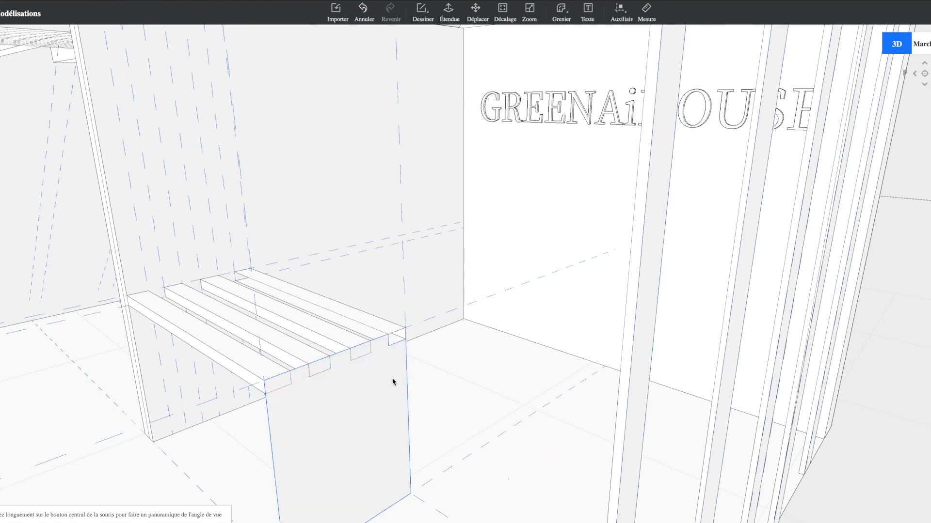
pyautogui.click(394, 351)
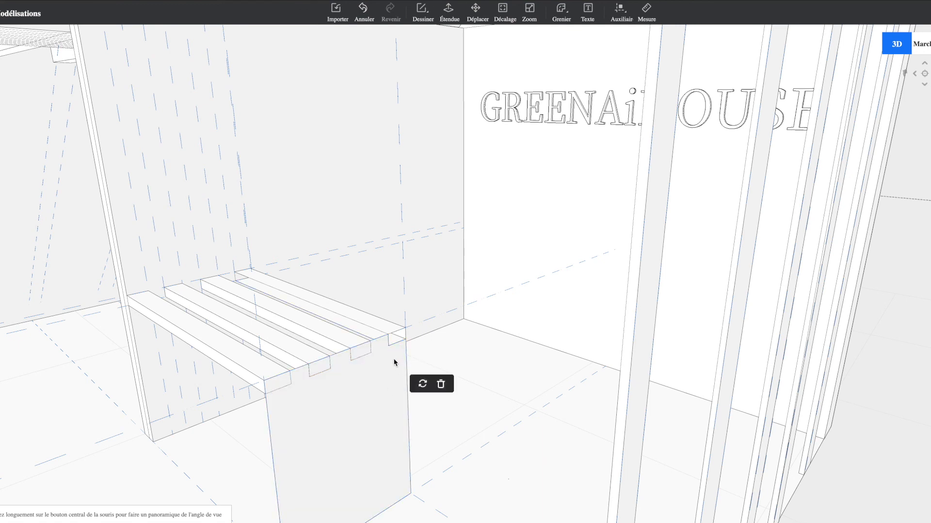
pyautogui.click(394, 363)
pyautogui.click(413, 329)
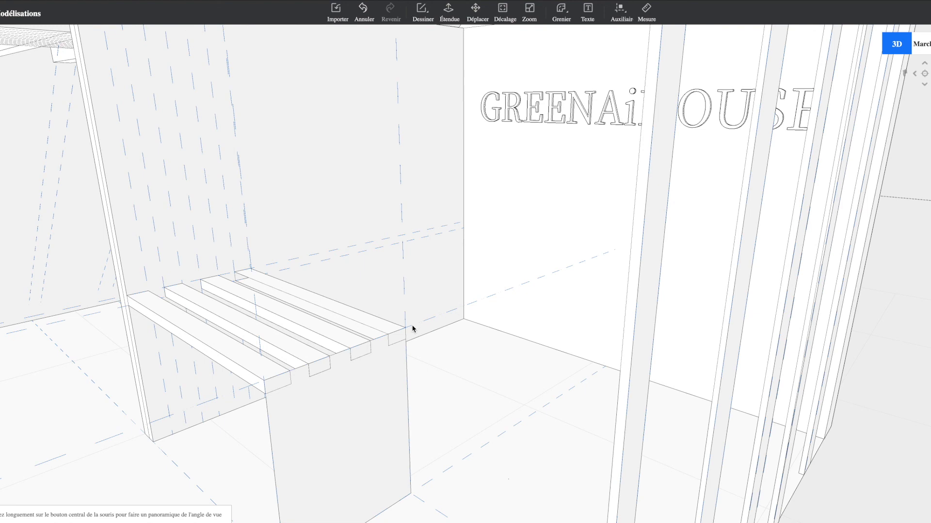
pyautogui.click(397, 340)
pyautogui.click(397, 340)
pyautogui.click(397, 340)
# - Extrude the vertical support panel's face 31 outward from the bar ends
pyautogui.moveTo(377, 382); pyautogui.dragTo(505, 283, button='middle')
pyautogui.click(448, 12)
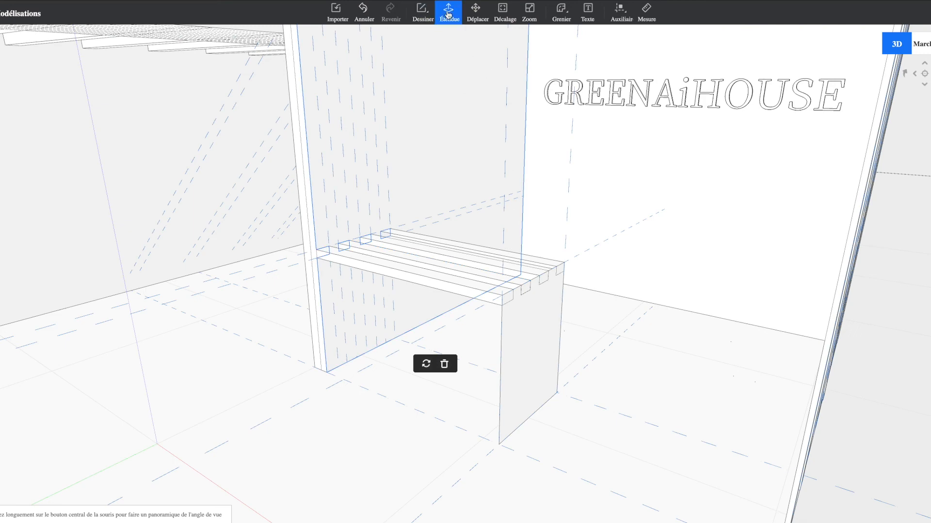
pyautogui.click(527, 319)
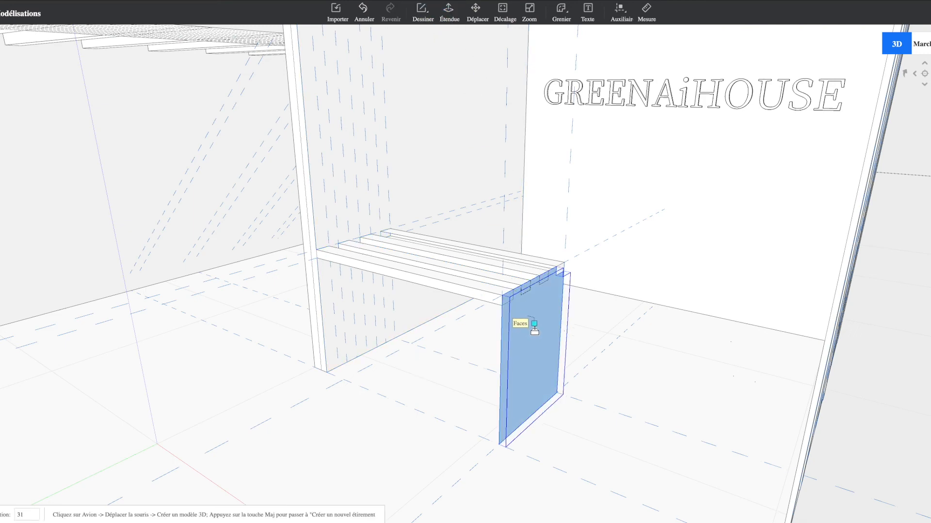
pyautogui.click(533, 332)
# - Extrude the rear bar's end to fill the notch flush with the support panel's outer face
pyautogui.moveTo(526, 336); pyautogui.dragTo(443, 460, button='middle')
pyautogui.scroll(3, 436, 460)
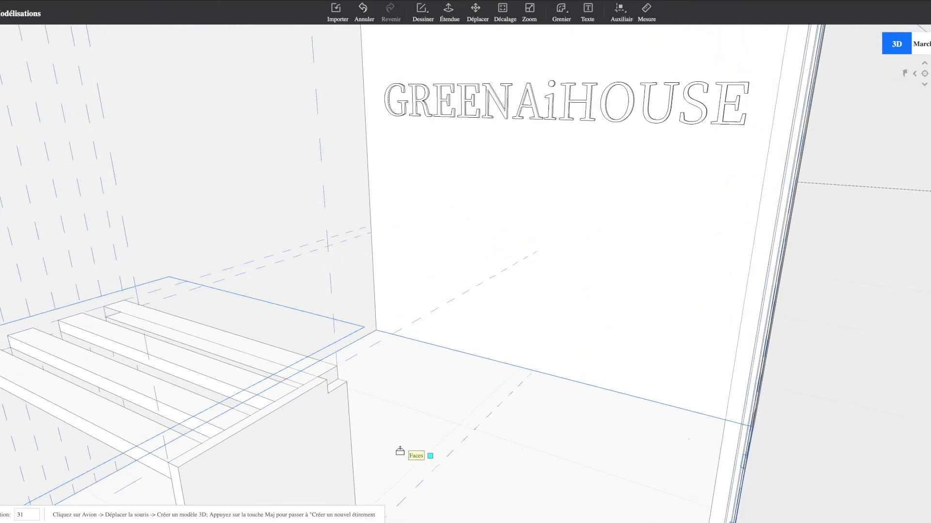
pyautogui.moveTo(338, 388); pyautogui.dragTo(619, 409, button='middle')
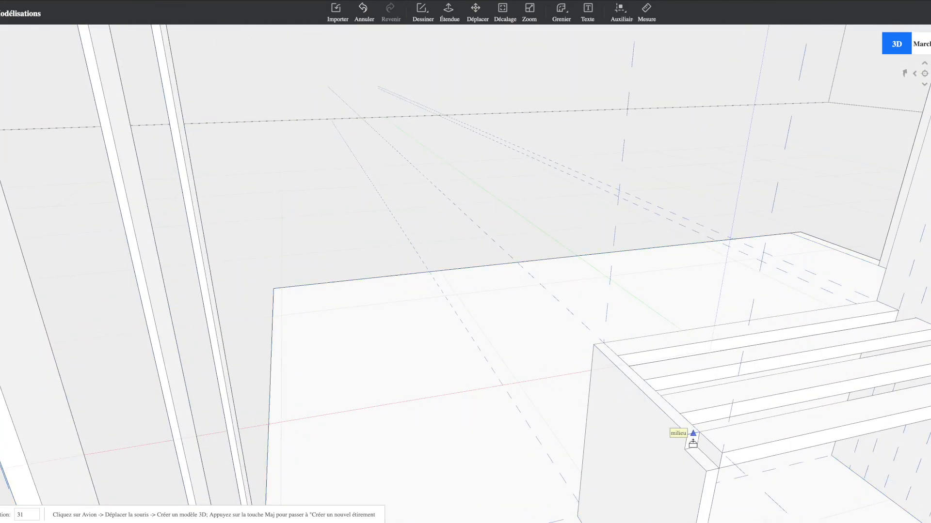
pyautogui.click(713, 473)
pyautogui.press('Escape')
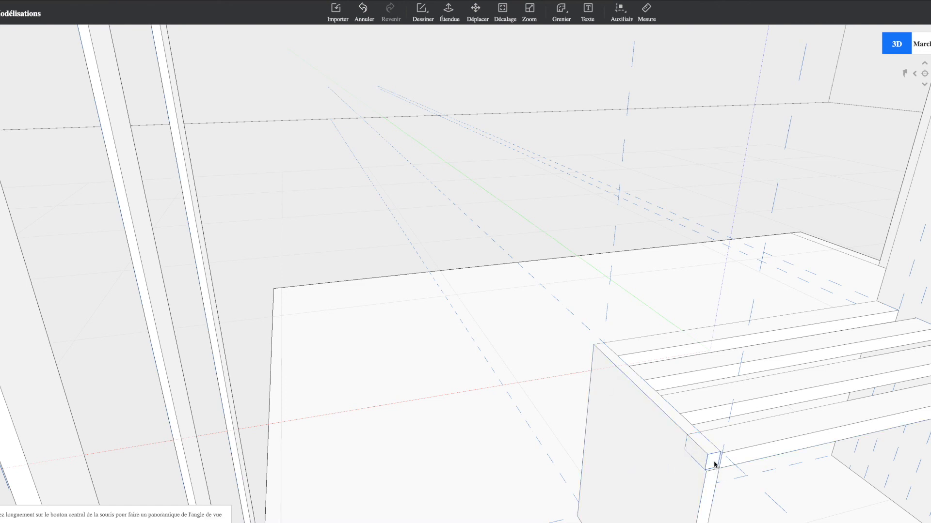
# - Extrude the small side face of the filled notch 5 outward and push it back level with the panel's edge
pyautogui.click(712, 464)
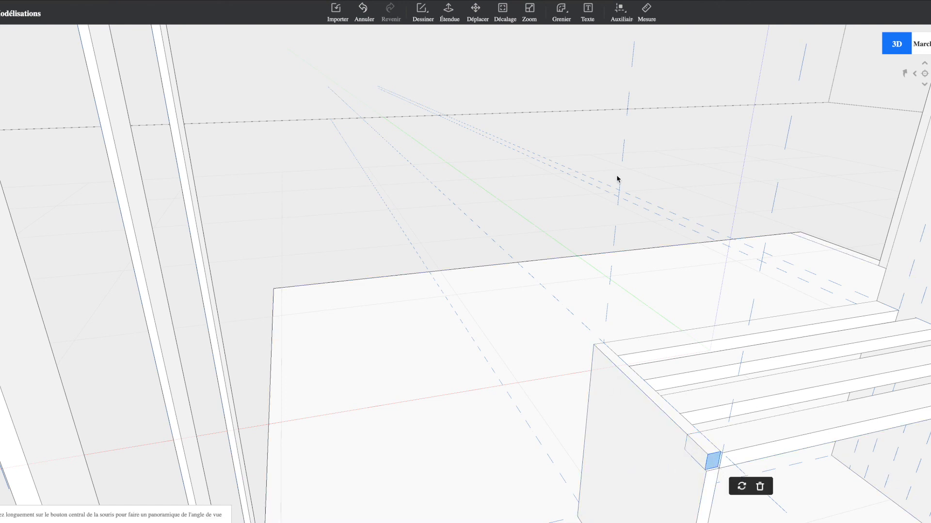
pyautogui.click(448, 12)
pyautogui.click(713, 464)
pyautogui.click(718, 475)
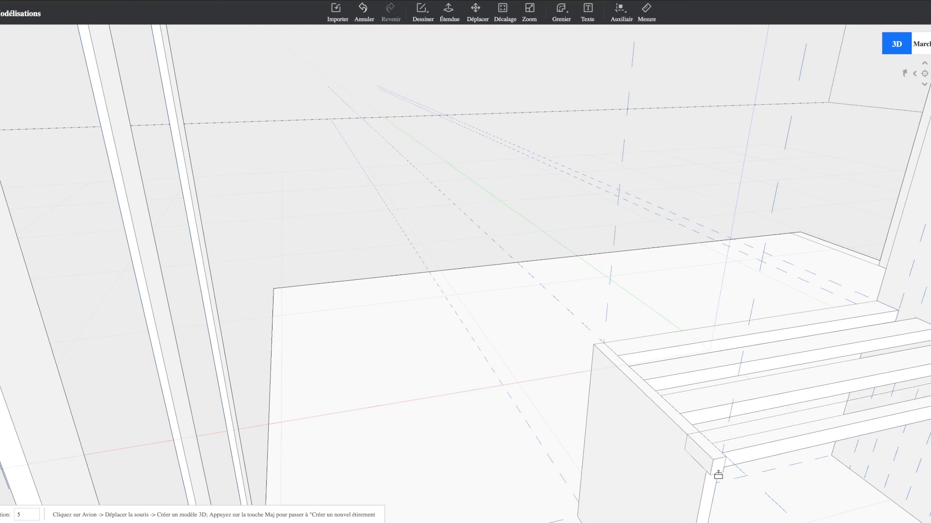
pyautogui.click(715, 466)
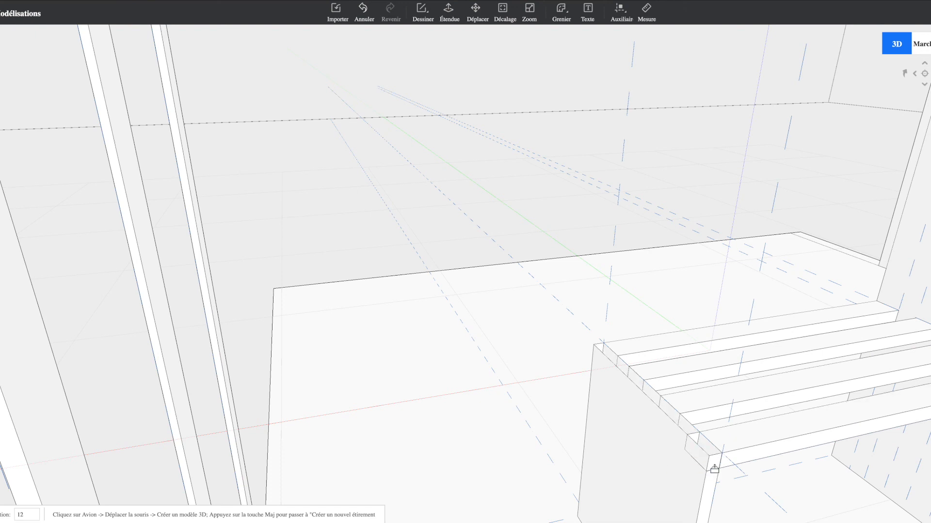
pyautogui.press('Escape')
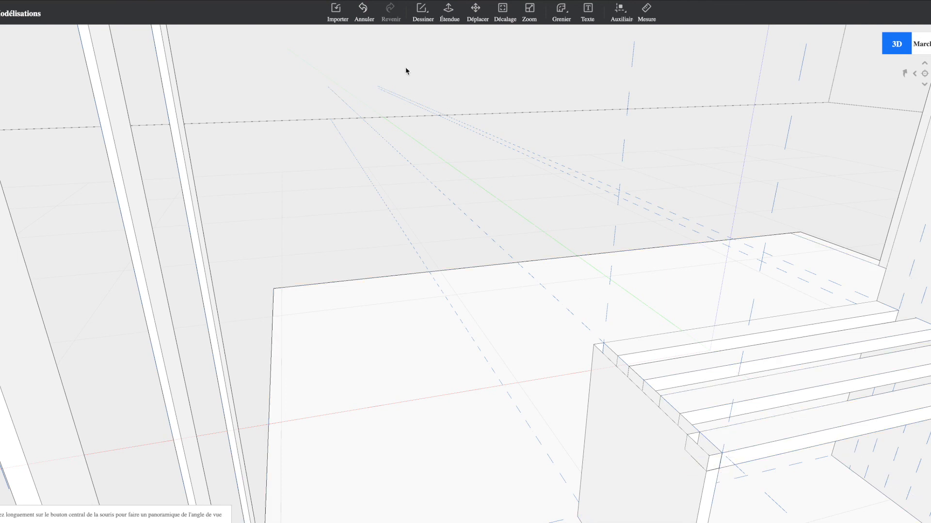
# - Draw a rectangle across the support panel's open top edge, between its opposite upper corners
pyautogui.click(421, 12)
pyautogui.click(434, 58)
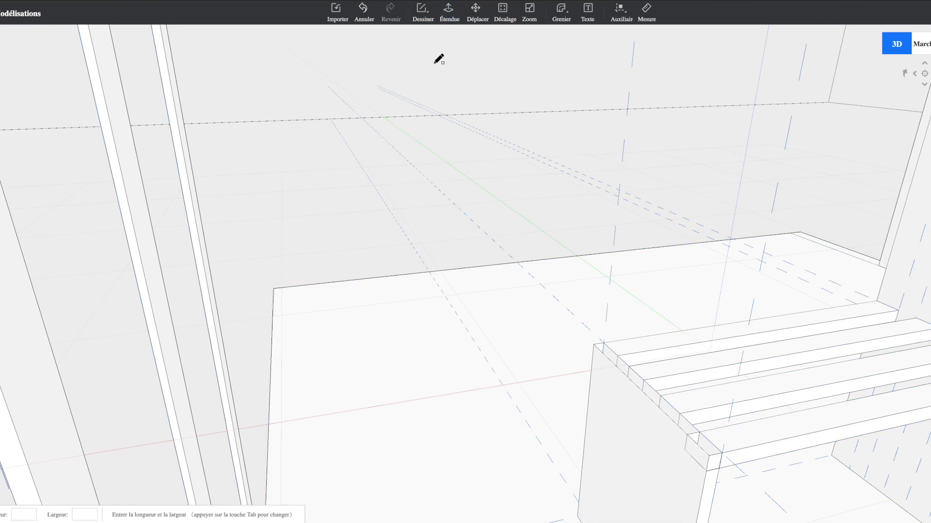
pyautogui.click(594, 345)
pyautogui.click(722, 453)
# - Delete the leftover notch edges on the support panel's outer face at the rear bar
pyautogui.click(699, 465)
pyautogui.click(748, 488)
pyautogui.click(687, 446)
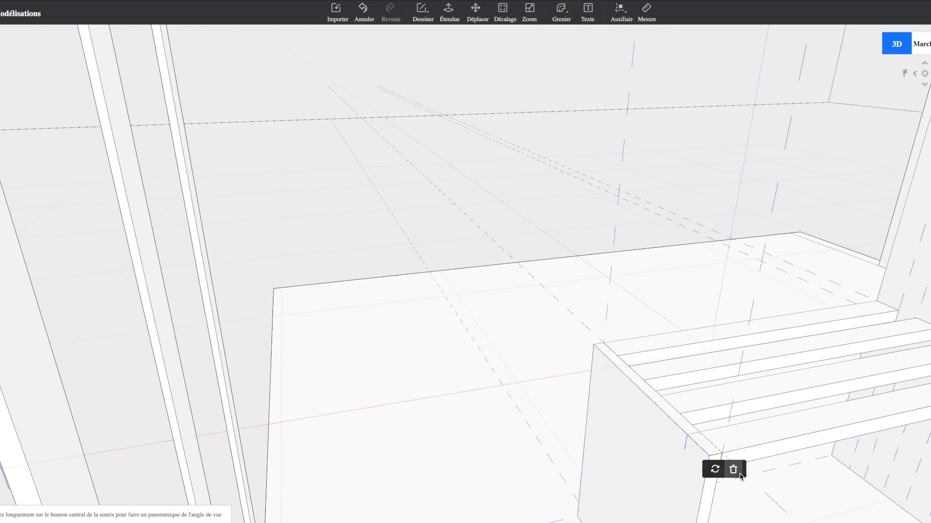
pyautogui.click(736, 469)
# - Clear all guide lines from the model and dismiss the wall sign's text settings
pyautogui.moveTo(548, 403); pyautogui.dragTo(566, 198, button='right')
pyautogui.moveTo(595, 326); pyautogui.dragTo(629, 423, button='right')
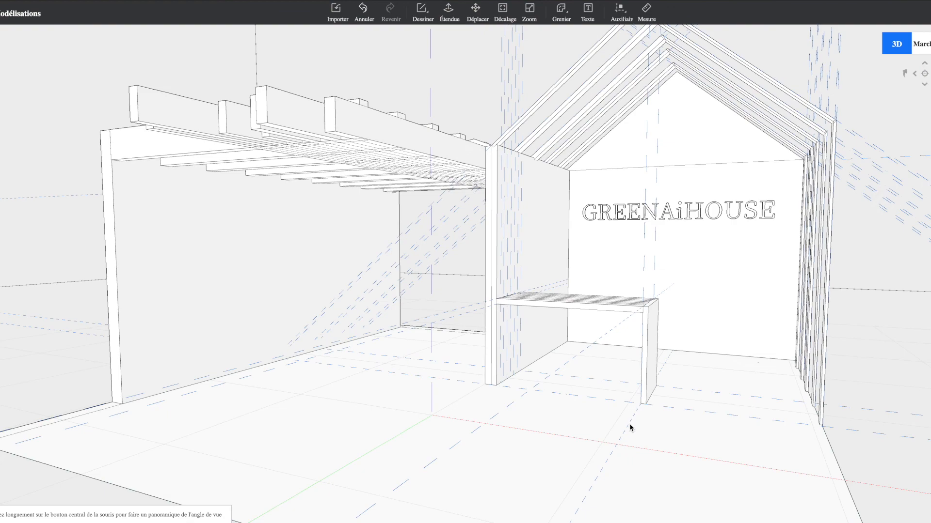
pyautogui.scroll(-2, 629, 423)
pyautogui.moveTo(495, 417); pyautogui.dragTo(667, 32, button='right')
pyautogui.moveTo(783, 451); pyautogui.dragTo(793, 374, button='right')
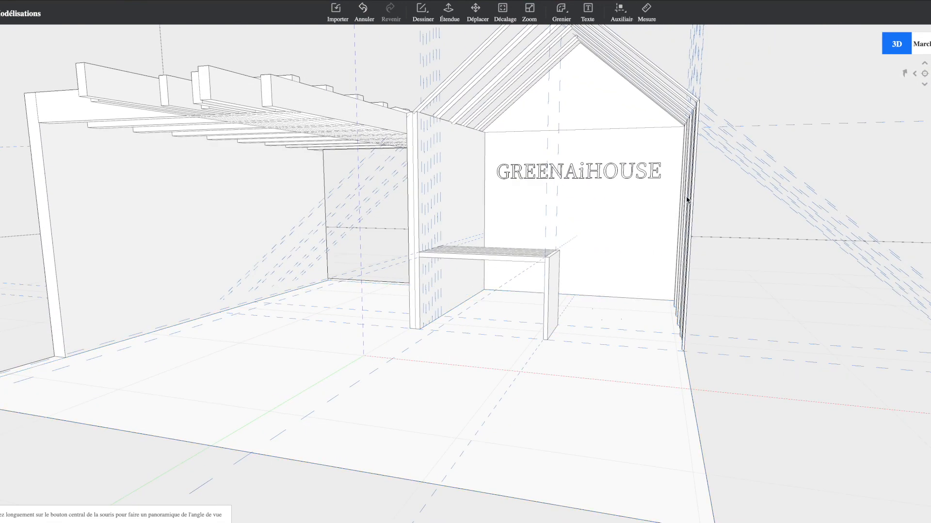
pyautogui.click(623, 22)
pyautogui.click(635, 58)
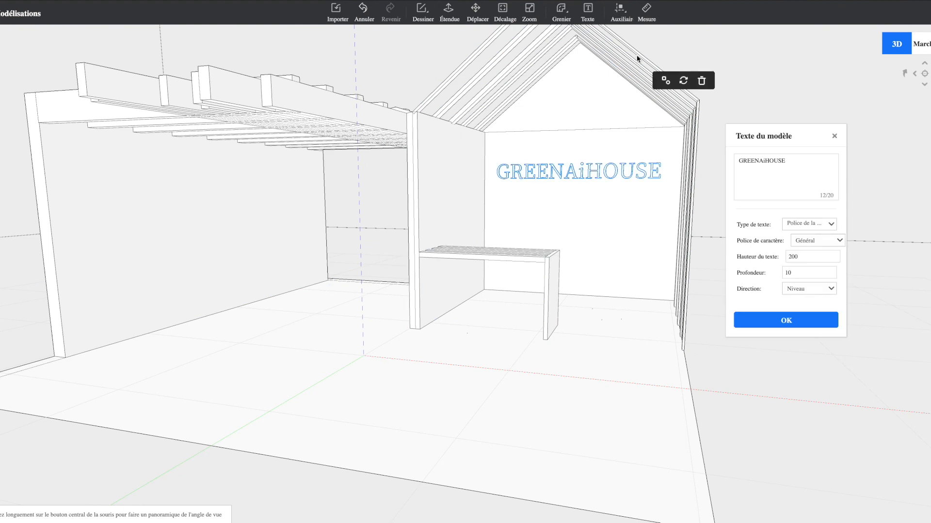
pyautogui.click(833, 137)
# - Finish the modelling and return to the main 3D scene with the completed stand in place
pyautogui.click(917, 17)
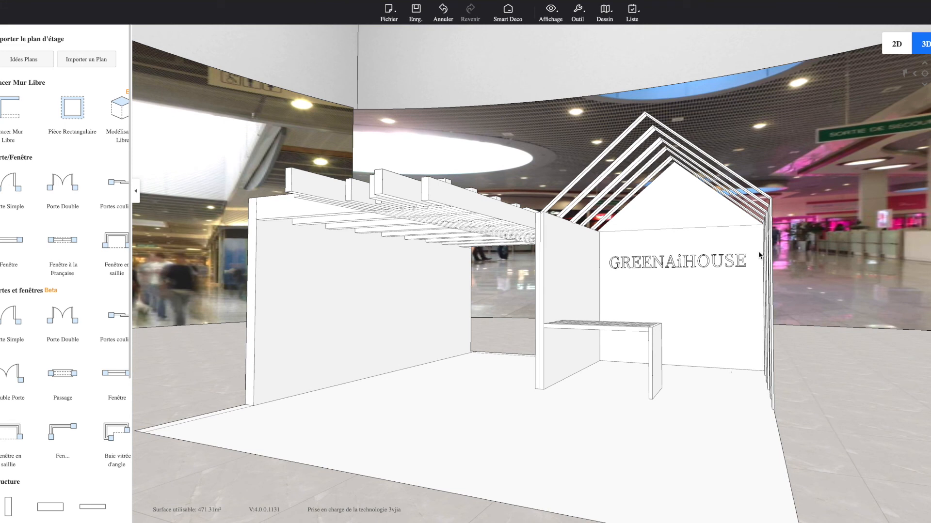
pyautogui.press('super+shift+5')
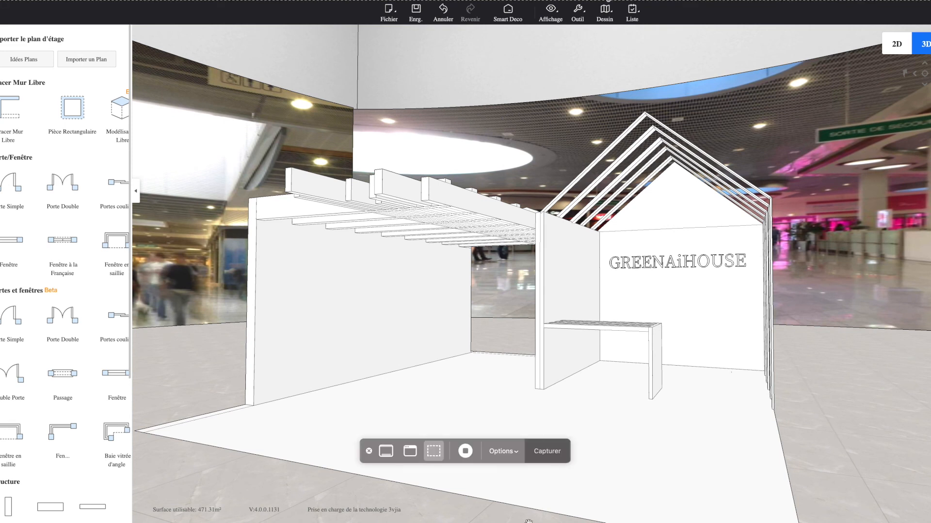